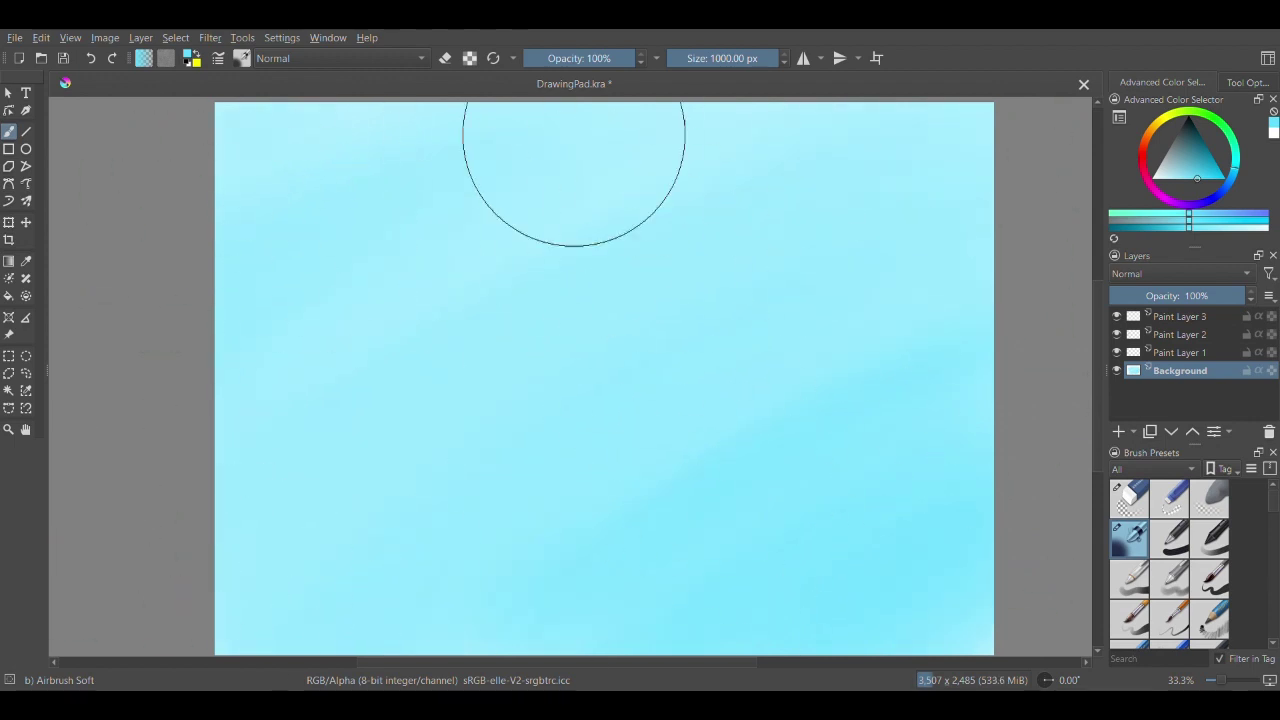
# - Set the painting colour to the white used most recently
pyautogui.click(1273, 134)
pyautogui.moveTo(737, 250)
pyautogui.mouseDown()
pyautogui.moveTo(775, 235)
pyautogui.moveTo(737, 194)
pyautogui.moveTo(790, 212)
pyautogui.mouseUp()
pyautogui.hotkey('ctrl', 'z')
pyautogui.click(1170, 578)
pyautogui.hotkey('ctrl', 'z')
pyautogui.moveTo(237, 175); pyautogui.dragTo(430, 178)
pyautogui.moveTo(677, 249)
pyautogui.mouseDown()
pyautogui.moveTo(831, 200)
pyautogui.moveTo(859, 233)
pyautogui.moveTo(801, 251)
pyautogui.moveTo(972, 256)
pyautogui.mouseUp()
pyautogui.click(90, 58)
pyautogui.click(90, 58)
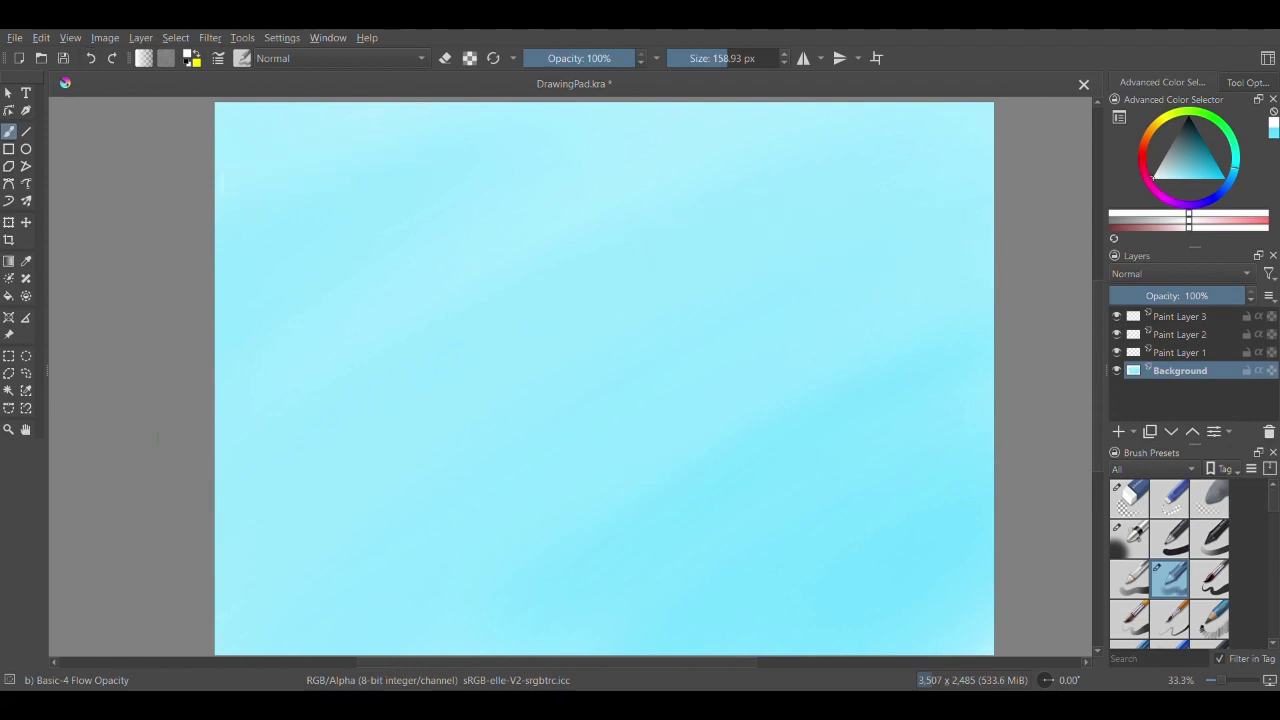
pyautogui.click(1209, 538)
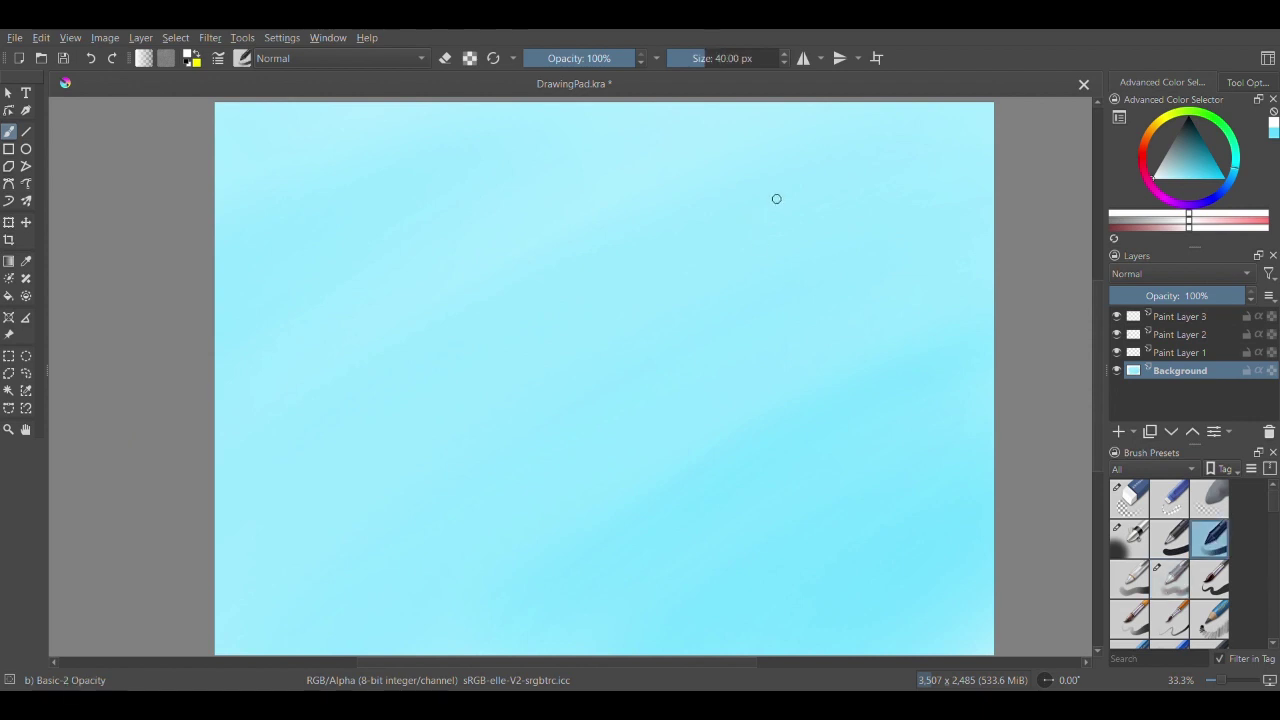
pyautogui.moveTo(740, 175)
pyautogui.mouseDown()
pyautogui.moveTo(722, 209)
pyautogui.moveTo(814, 157)
pyautogui.mouseUp()
pyautogui.click(90, 58)
# - Paint soft white clouds across the sky on the Background layer with Airbrush Soft at about 266 px
pyautogui.click(1130, 540)
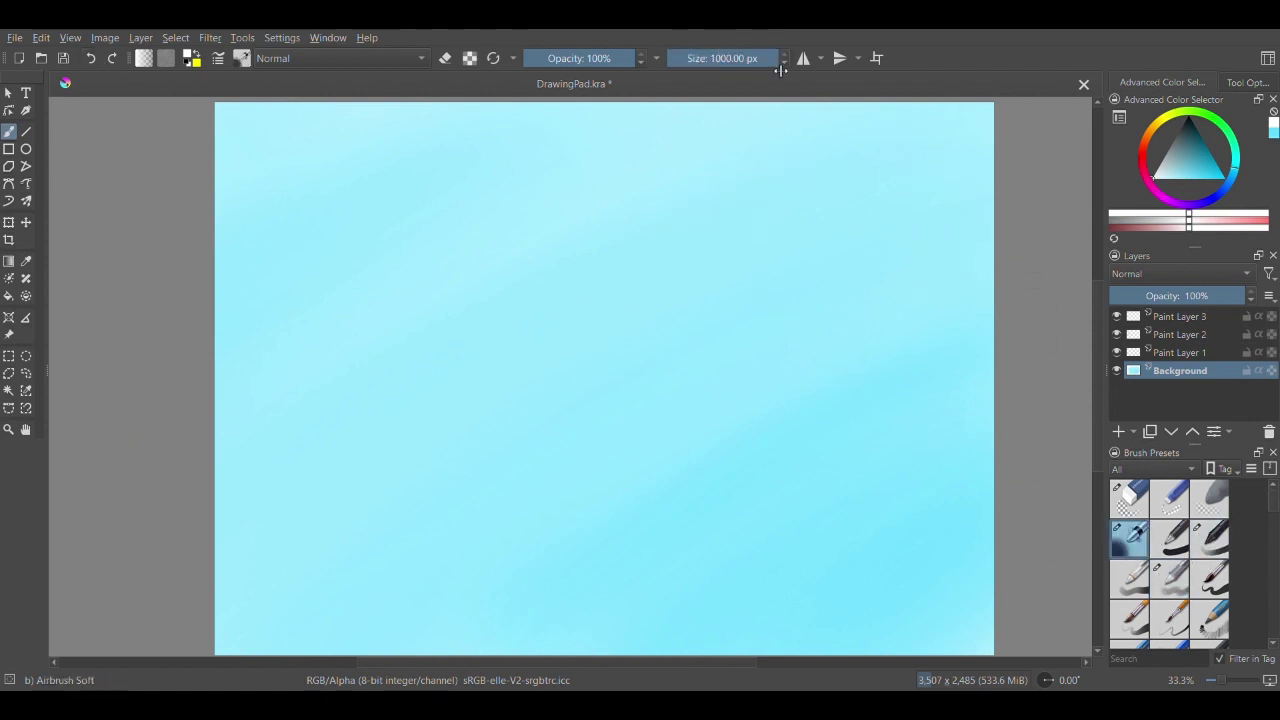
pyautogui.click(739, 58)
pyautogui.moveTo(731, 231)
pyautogui.mouseDown()
pyautogui.moveTo(805, 231)
pyautogui.moveTo(792, 189)
pyautogui.moveTo(903, 202)
pyautogui.mouseUp()
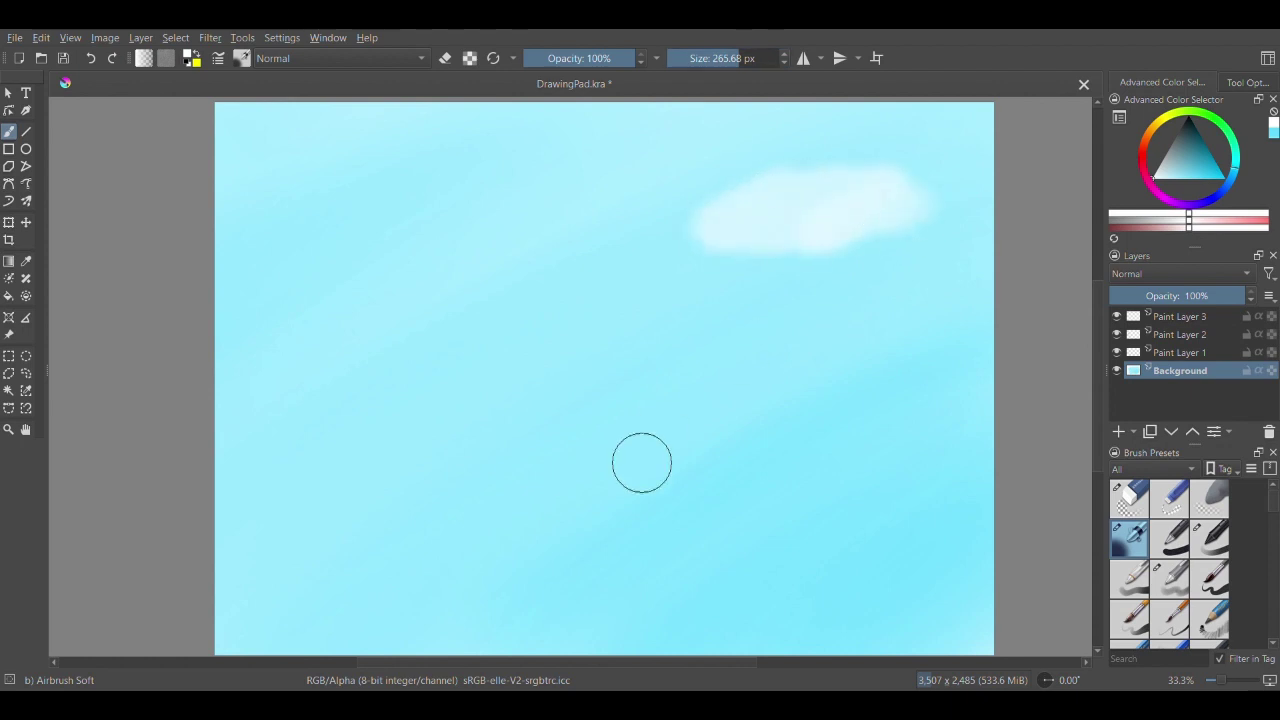
pyautogui.moveTo(858, 268); pyautogui.dragTo(977, 242)
pyautogui.moveTo(257, 171)
pyautogui.mouseDown()
pyautogui.moveTo(434, 140)
pyautogui.moveTo(450, 155)
pyautogui.mouseUp()
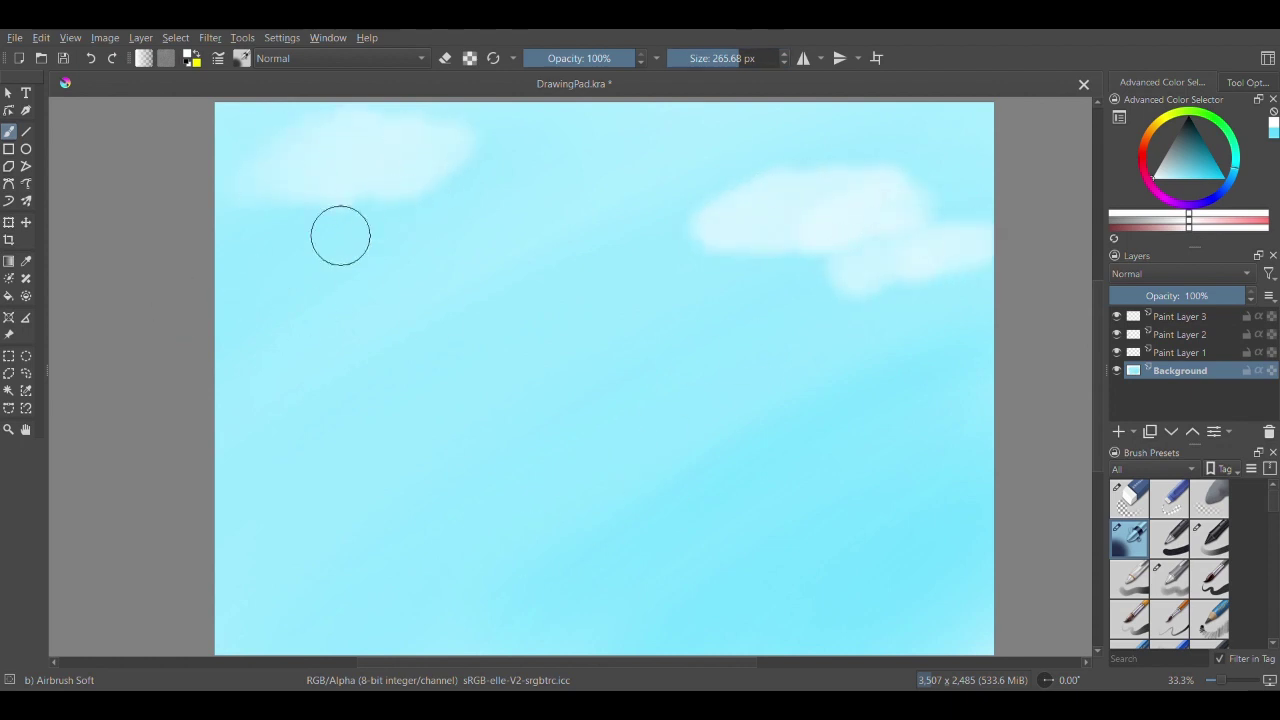
pyautogui.moveTo(440, 345)
pyautogui.mouseDown()
pyautogui.moveTo(506, 331)
pyautogui.moveTo(620, 346)
pyautogui.moveTo(655, 335)
pyautogui.mouseUp()
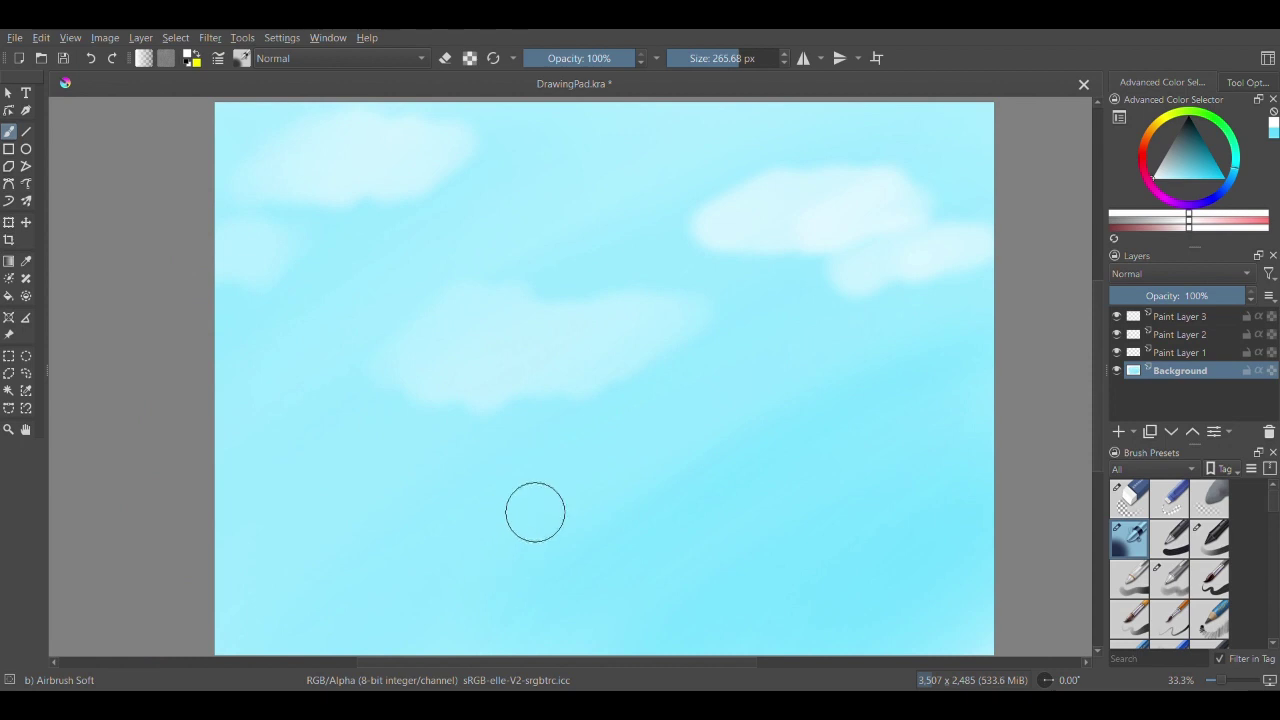
# - Activate Paint Layer 1, choose a dark green colour and set the Basic-1 brush to 5.1 px
pyautogui.click(1185, 353)
pyautogui.click(1227, 128)
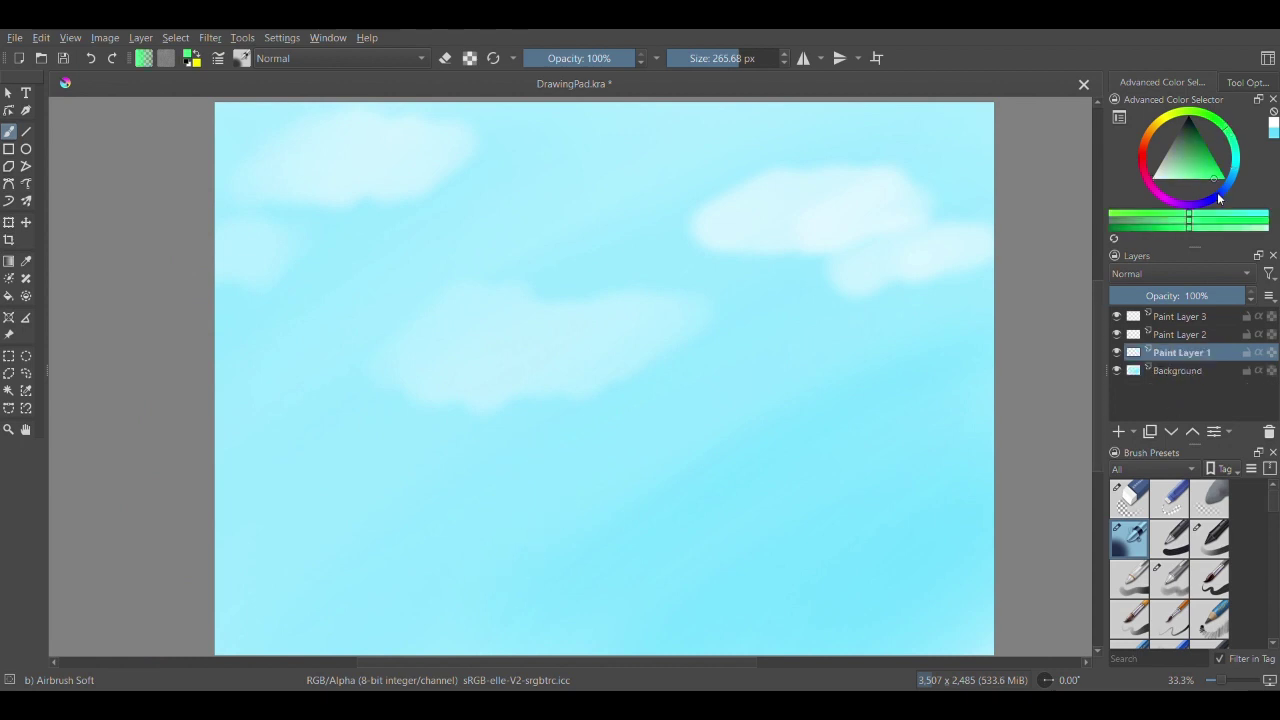
pyautogui.click(1225, 167)
pyautogui.moveTo(1226, 168)
pyautogui.mouseDown()
pyautogui.moveTo(1256, 156)
pyautogui.moveTo(1234, 147)
pyautogui.mouseUp()
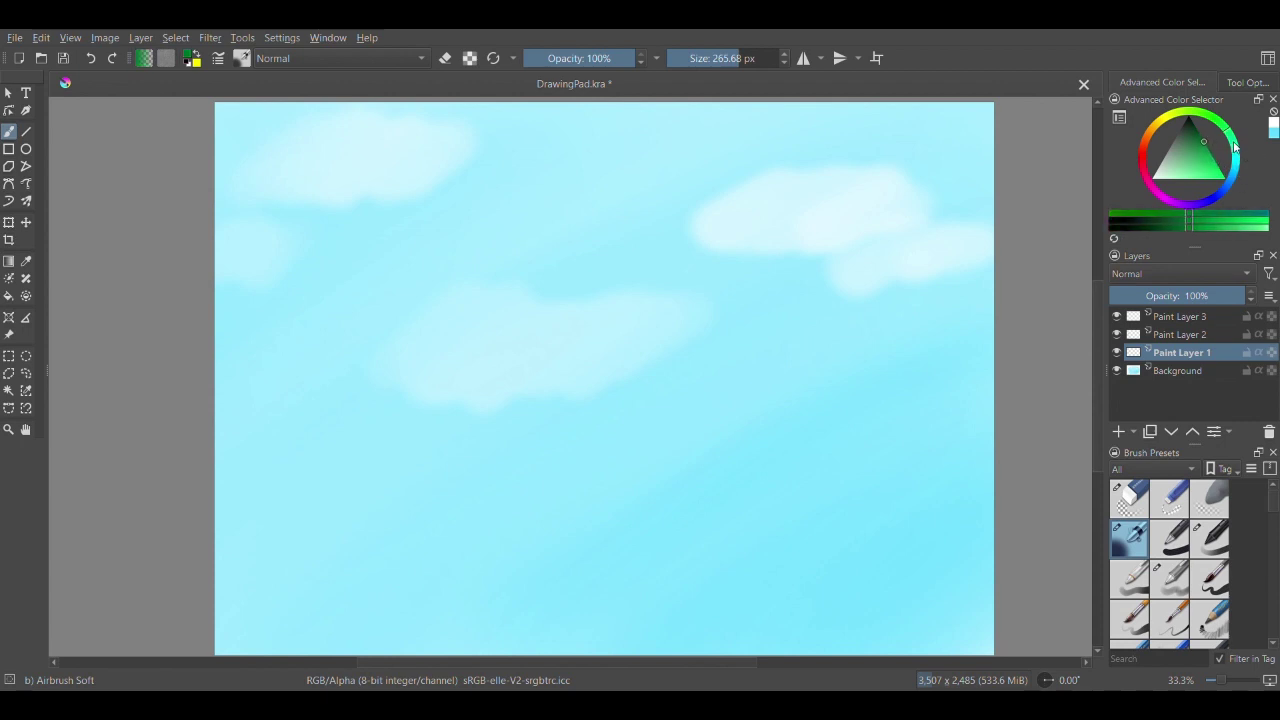
pyautogui.click(1173, 550)
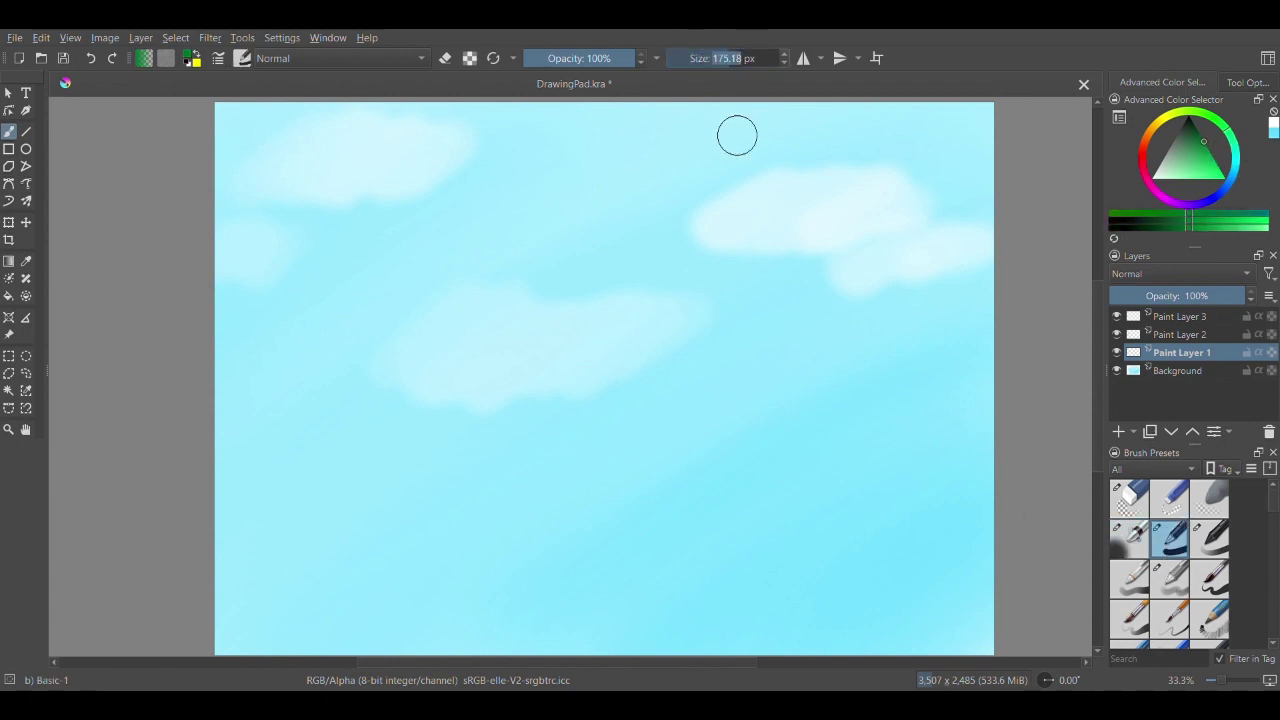
pyautogui.write('5.1')
pyautogui.press('Return')
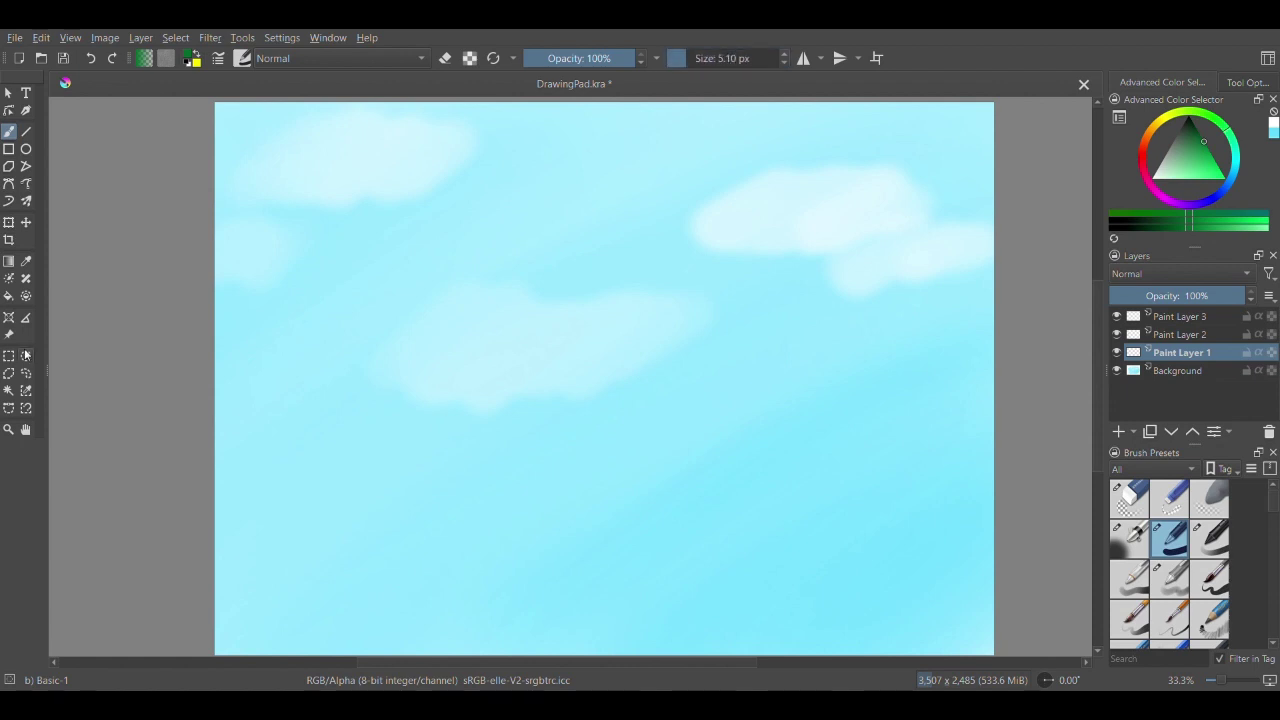
# - Draw a jagged dark green grass line rising from the canvas's lower-left corner to its right edge
pyautogui.click(26, 430)
pyautogui.moveTo(658, 381)
pyautogui.mouseDown()
pyautogui.moveTo(654, 280)
pyautogui.moveTo(697, 269)
pyautogui.mouseUp()
pyautogui.moveTo(686, 363); pyautogui.dragTo(612, 401)
pyautogui.click(9, 132)
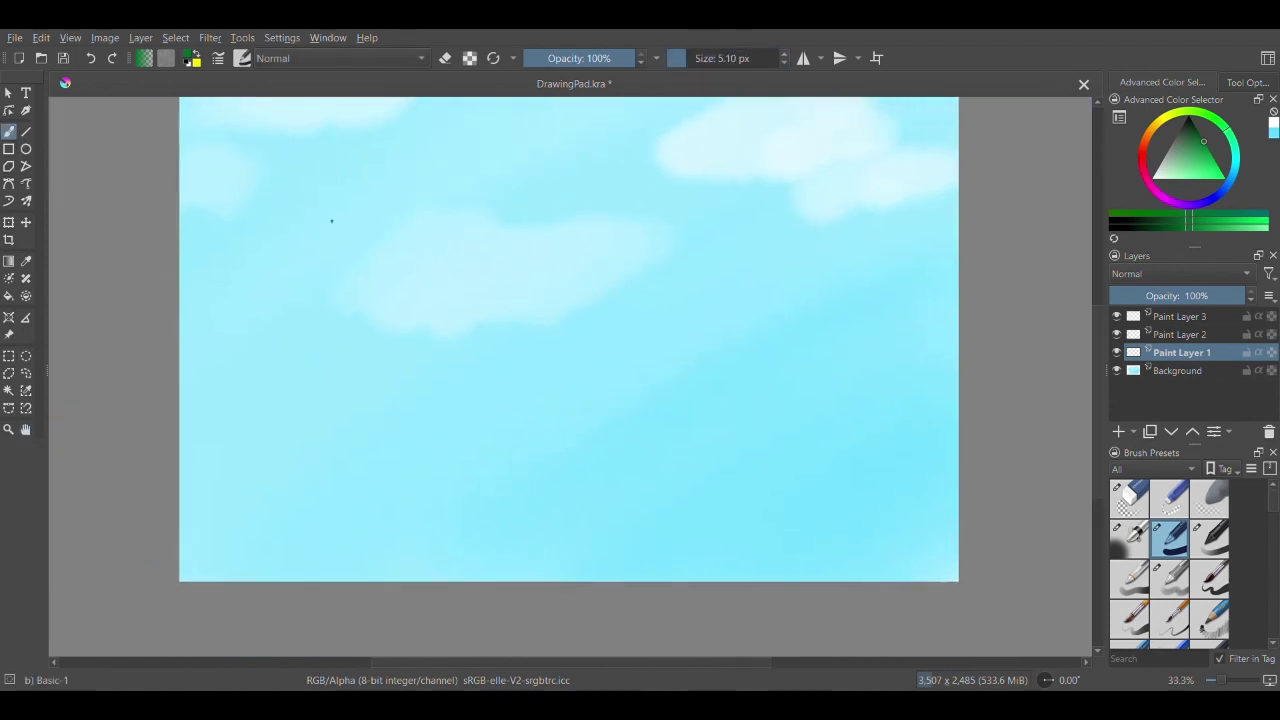
pyautogui.moveTo(180, 577)
pyautogui.mouseDown()
pyautogui.moveTo(276, 540)
pyautogui.moveTo(416, 549)
pyautogui.moveTo(448, 530)
pyautogui.moveTo(419, 529)
pyautogui.moveTo(491, 527)
pyautogui.moveTo(548, 497)
pyautogui.moveTo(560, 507)
pyautogui.moveTo(582, 467)
pyautogui.moveTo(620, 490)
pyautogui.moveTo(643, 465)
pyautogui.moveTo(644, 485)
pyautogui.moveTo(738, 466)
pyautogui.moveTo(789, 432)
pyautogui.moveTo(816, 440)
pyautogui.moveTo(852, 421)
pyautogui.moveTo(927, 402)
pyautogui.mouseUp()
pyautogui.hotkey('ctrl', 'z')
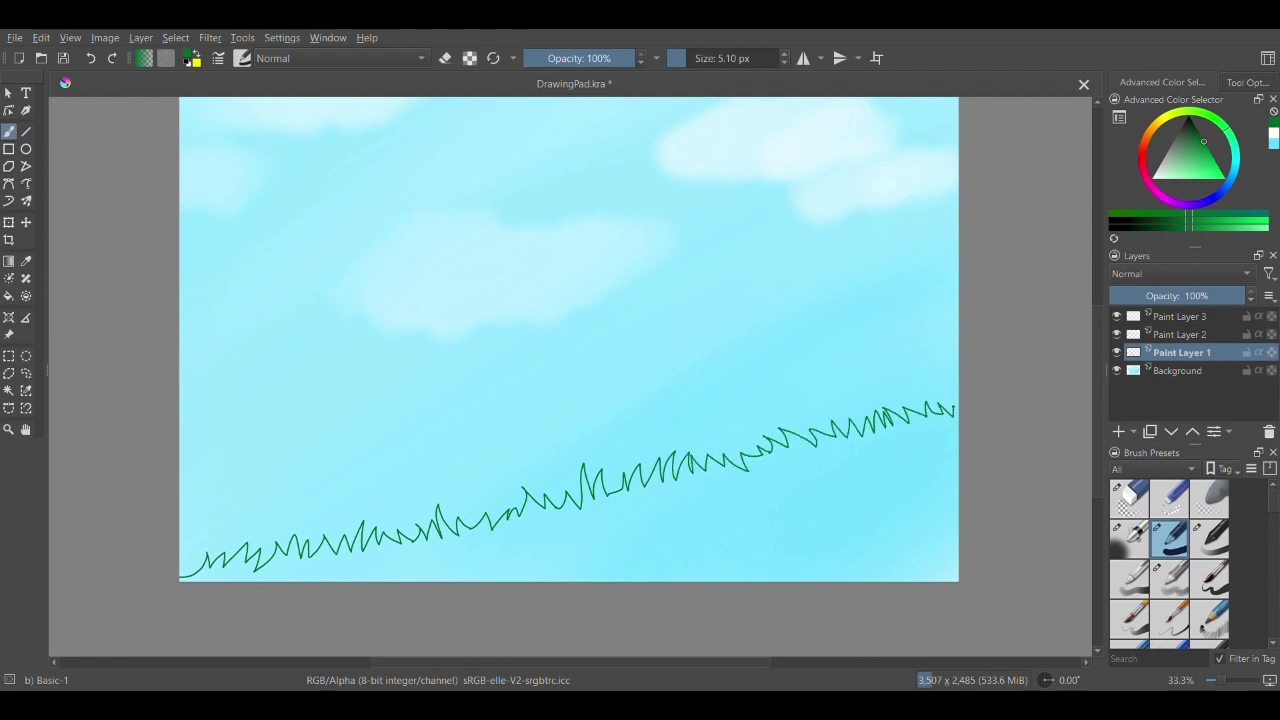
pyautogui.moveTo(830, 493); pyautogui.dragTo(852, 486)
pyautogui.moveTo(597, 539); pyautogui.dragTo(631, 545)
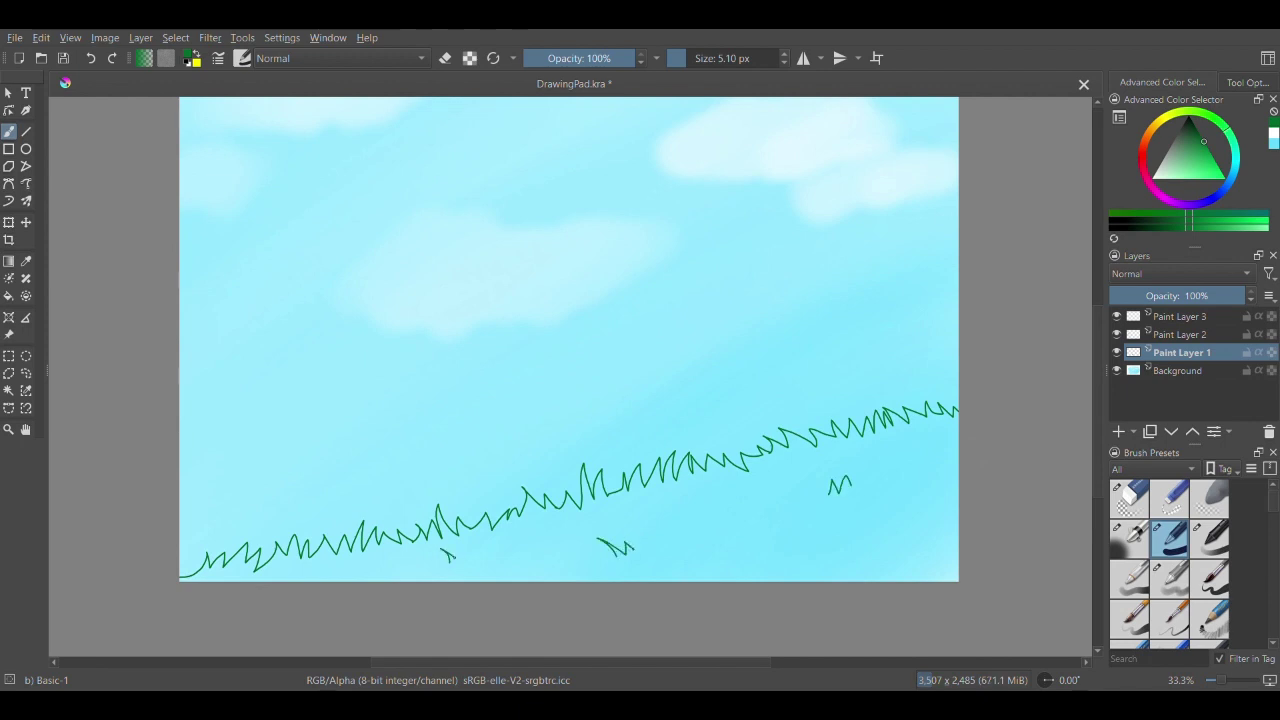
pyautogui.moveTo(880, 545); pyautogui.dragTo(886, 557)
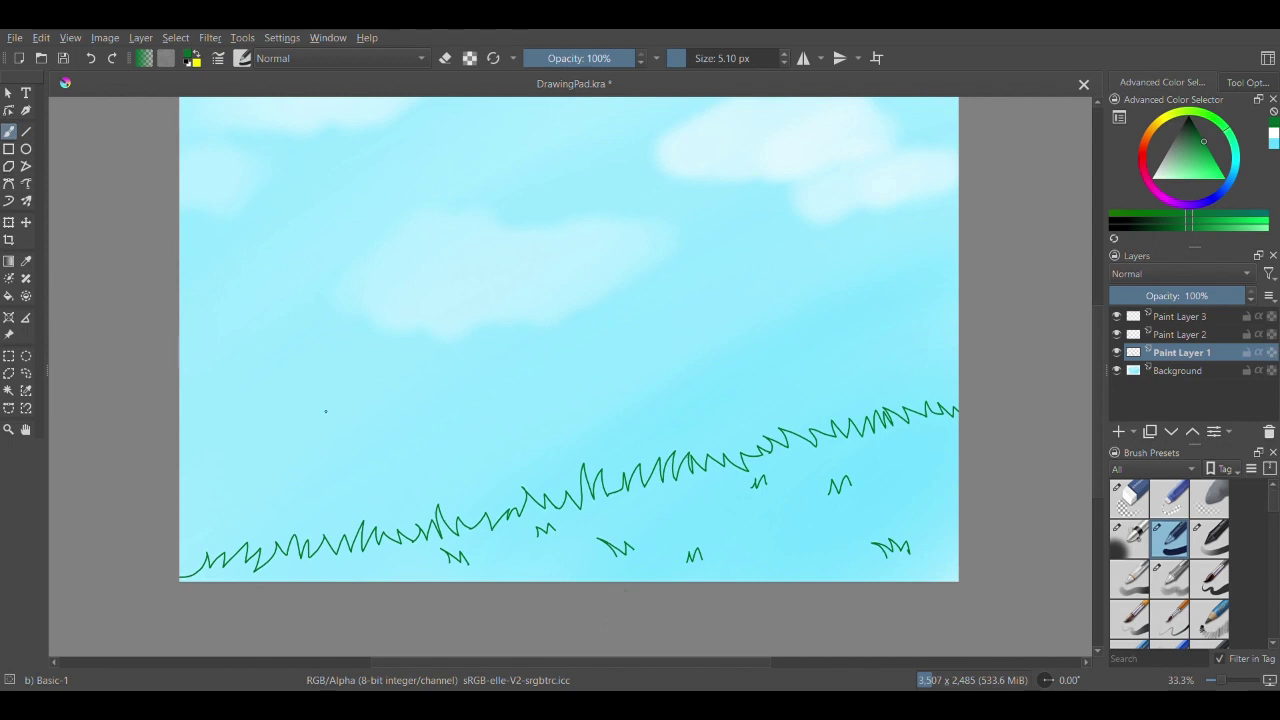
pyautogui.click(26, 429)
pyautogui.moveTo(206, 391); pyautogui.dragTo(210, 410)
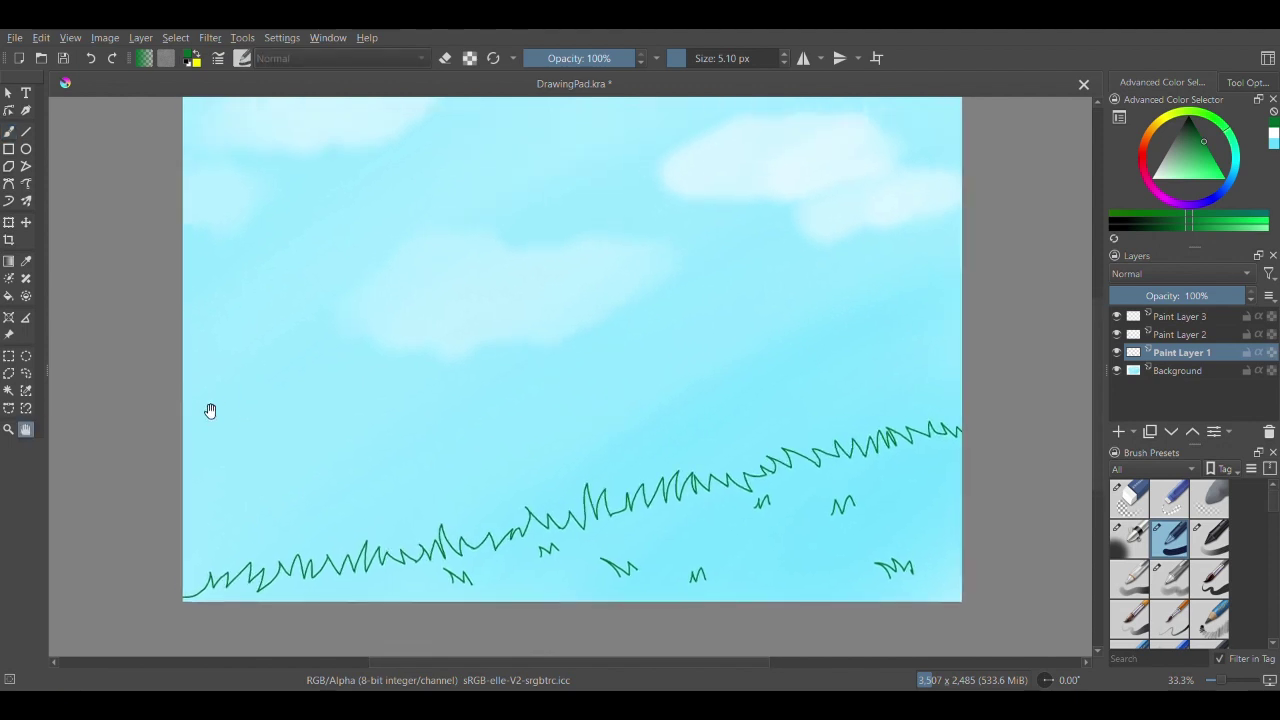
pyautogui.click(90, 58)
pyautogui.click(90, 58)
pyautogui.click(90, 58)
pyautogui.click(90, 58)
pyautogui.click(90, 58)
pyautogui.click(90, 58)
pyautogui.click(90, 58)
# - Select the hill area below the grass line with the Contiguous Selection tool
pyautogui.click(8, 390)
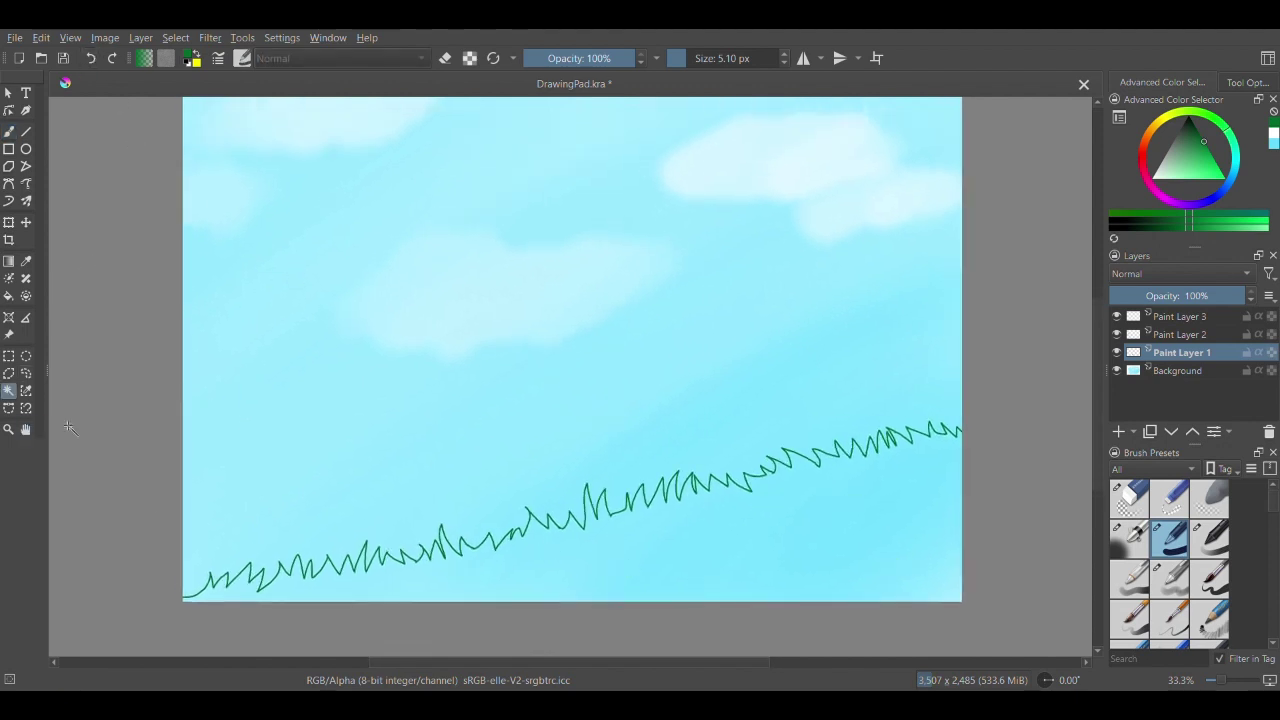
pyautogui.click(320, 582)
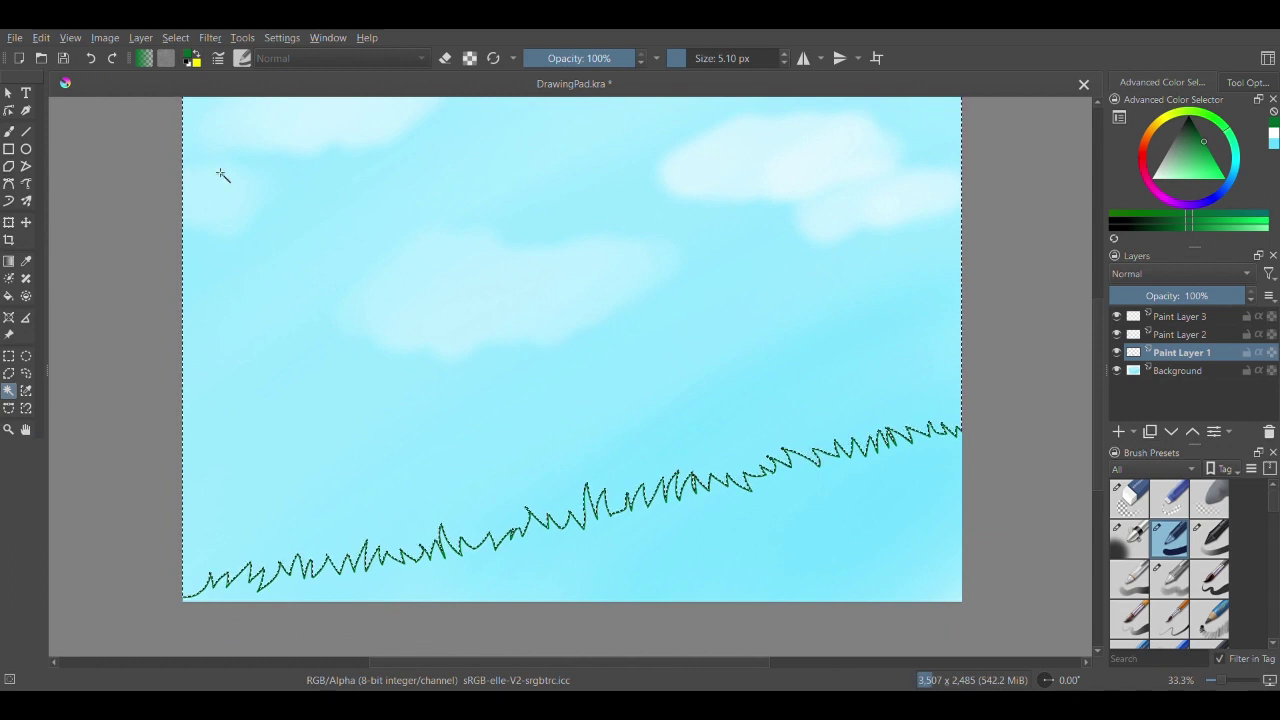
pyautogui.click(367, 575)
# - Fill the selected hill with a brighter medium green using Airbrush Soft at about 604 px
pyautogui.click(9, 132)
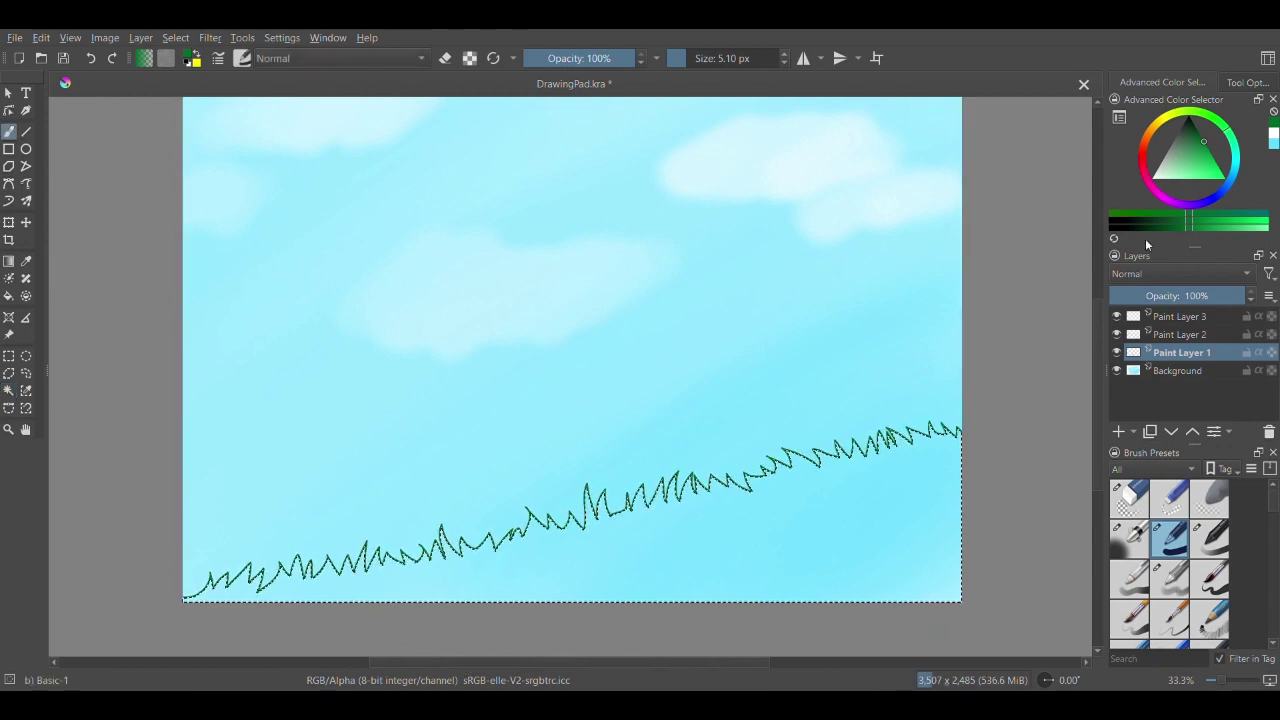
pyautogui.moveTo(1210, 156); pyautogui.dragTo(1215, 161)
pyautogui.click(1130, 537)
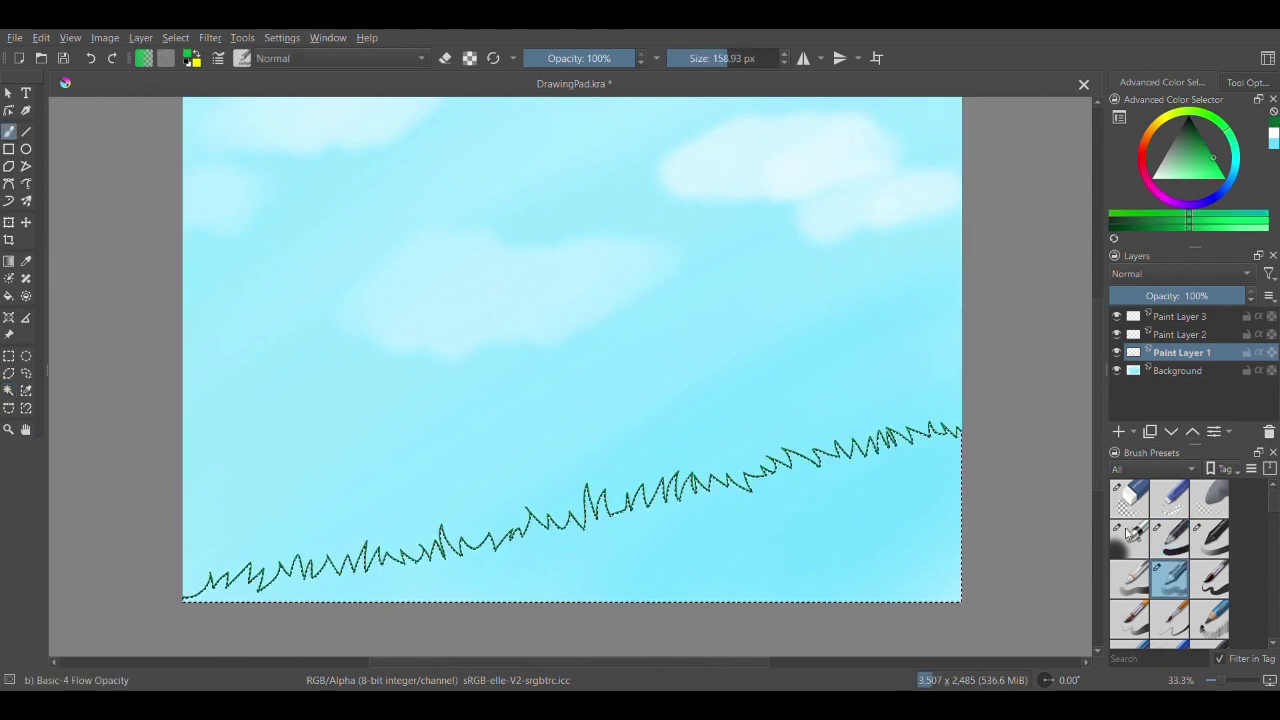
pyautogui.moveTo(937, 440); pyautogui.dragTo(430, 555)
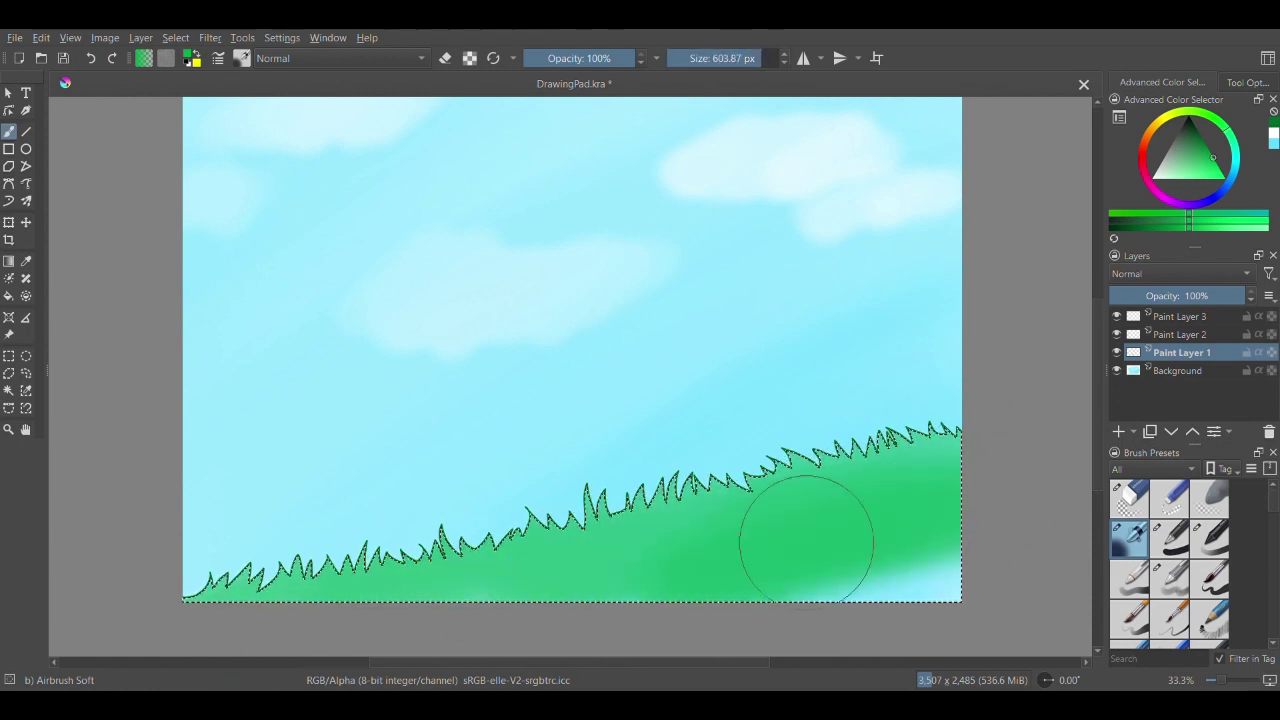
pyautogui.moveTo(806, 540)
pyautogui.mouseDown()
pyautogui.moveTo(802, 592)
pyautogui.moveTo(1027, 537)
pyautogui.moveTo(954, 541)
pyautogui.moveTo(775, 600)
pyautogui.mouseUp()
pyautogui.moveTo(245, 597)
pyautogui.mouseDown()
pyautogui.moveTo(672, 476)
pyautogui.moveTo(971, 433)
pyautogui.mouseUp()
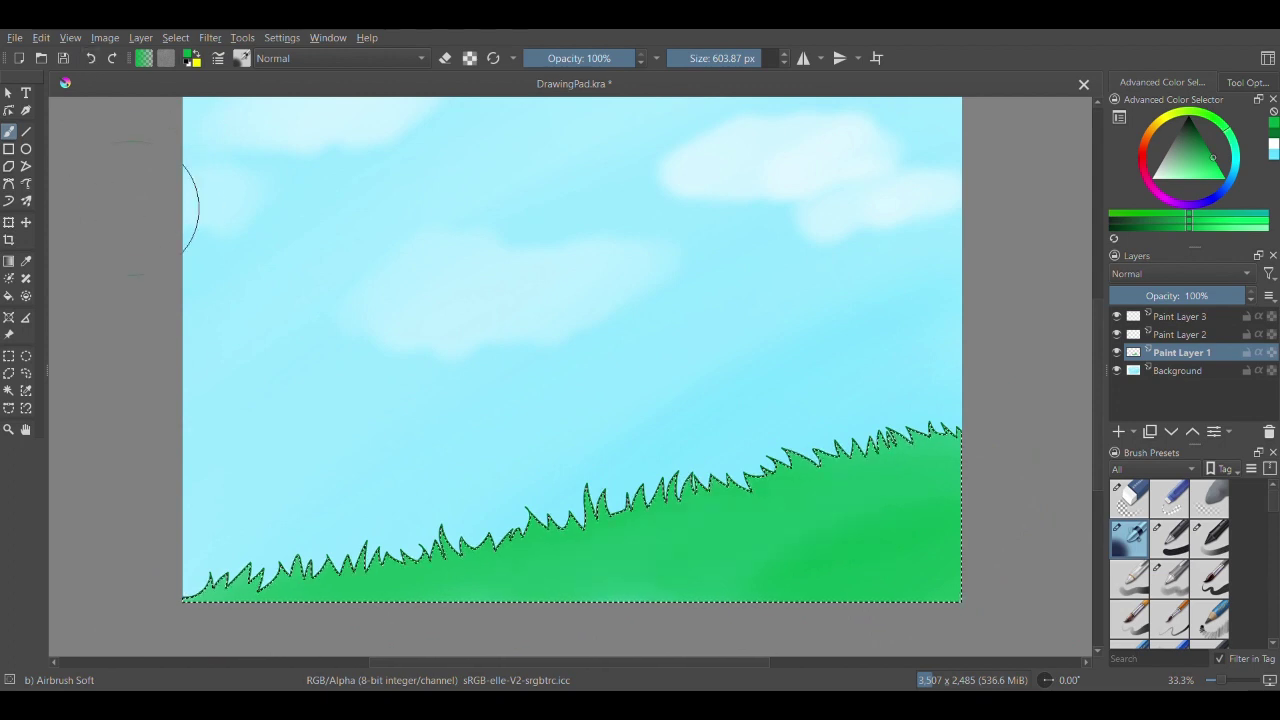
# - Airbrush a lighter, less saturated green over the hill's slope
pyautogui.click(1214, 163)
pyautogui.click(1194, 165)
pyautogui.moveTo(646, 566)
pyautogui.mouseDown()
pyautogui.moveTo(640, 532)
pyautogui.moveTo(310, 624)
pyautogui.mouseUp()
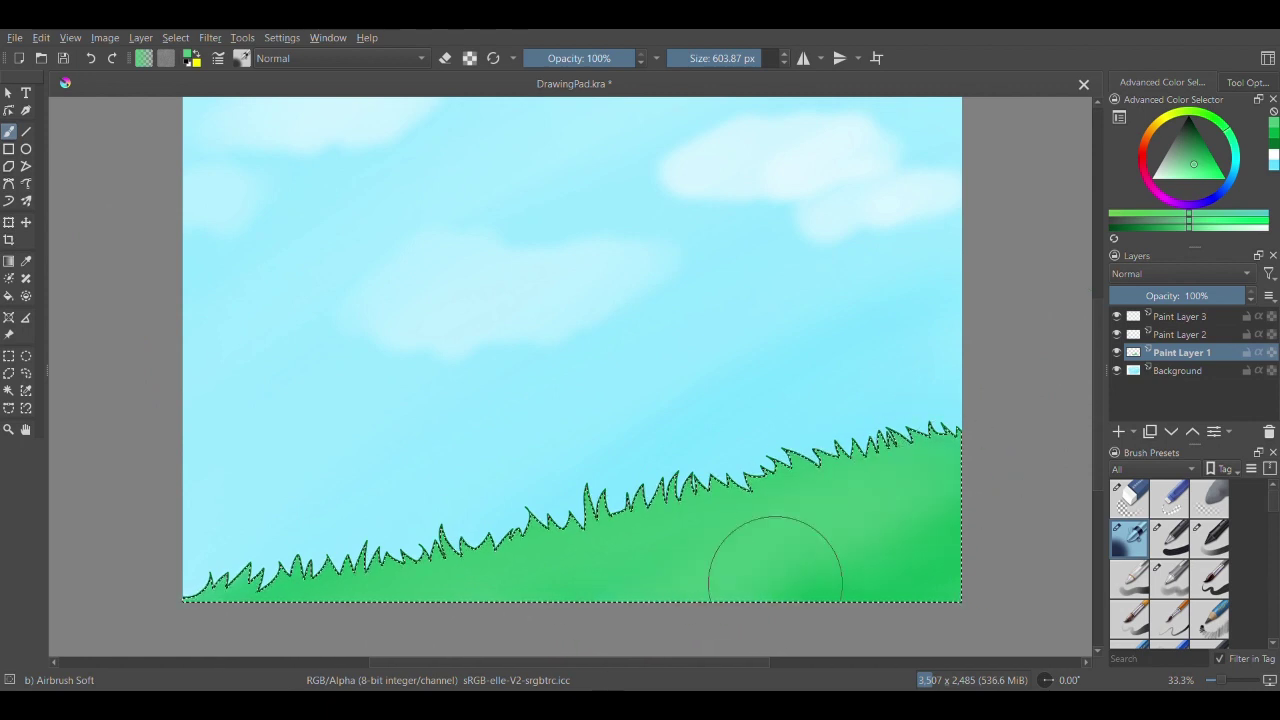
# - Shade the hill's lower-right corner and left slope with the earlier medium green, and soften the left slope with a paler green
pyautogui.click(1273, 134)
pyautogui.click(1273, 144)
pyautogui.click(1273, 134)
pyautogui.moveTo(810, 610); pyautogui.dragTo(1030, 550)
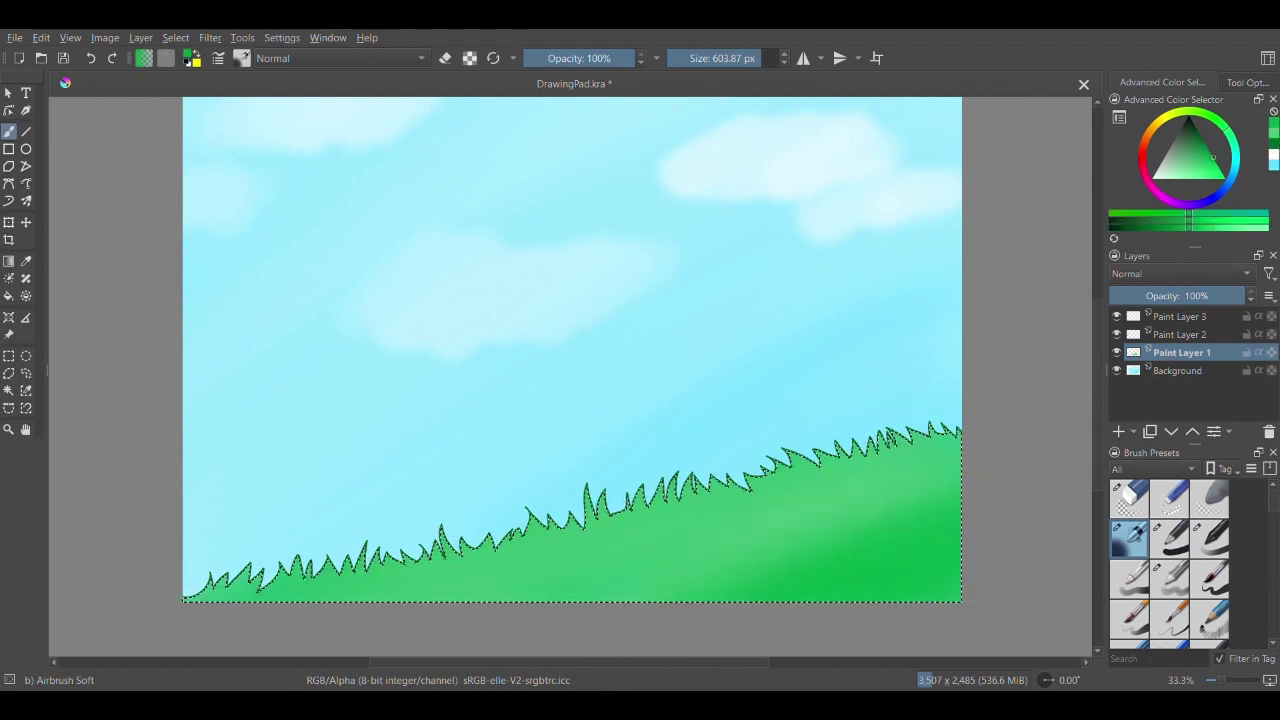
pyautogui.moveTo(451, 528); pyautogui.dragTo(600, 545)
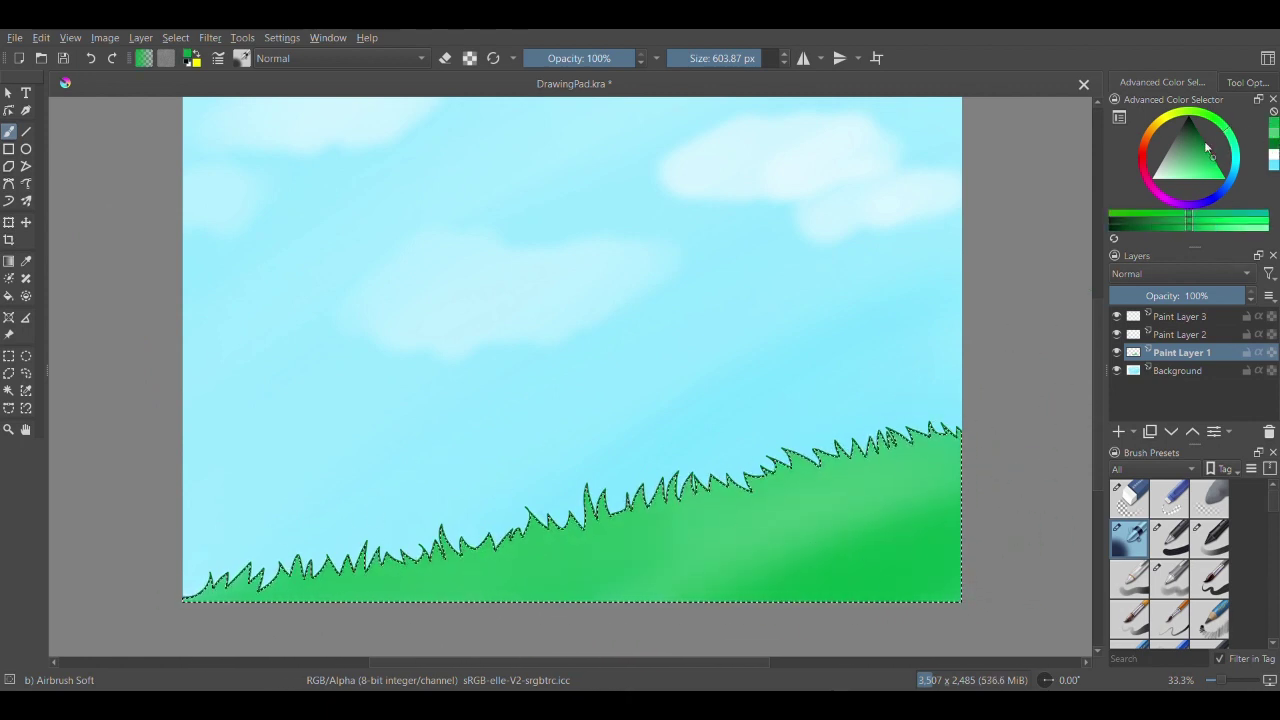
pyautogui.moveTo(1211, 157); pyautogui.dragTo(1186, 163)
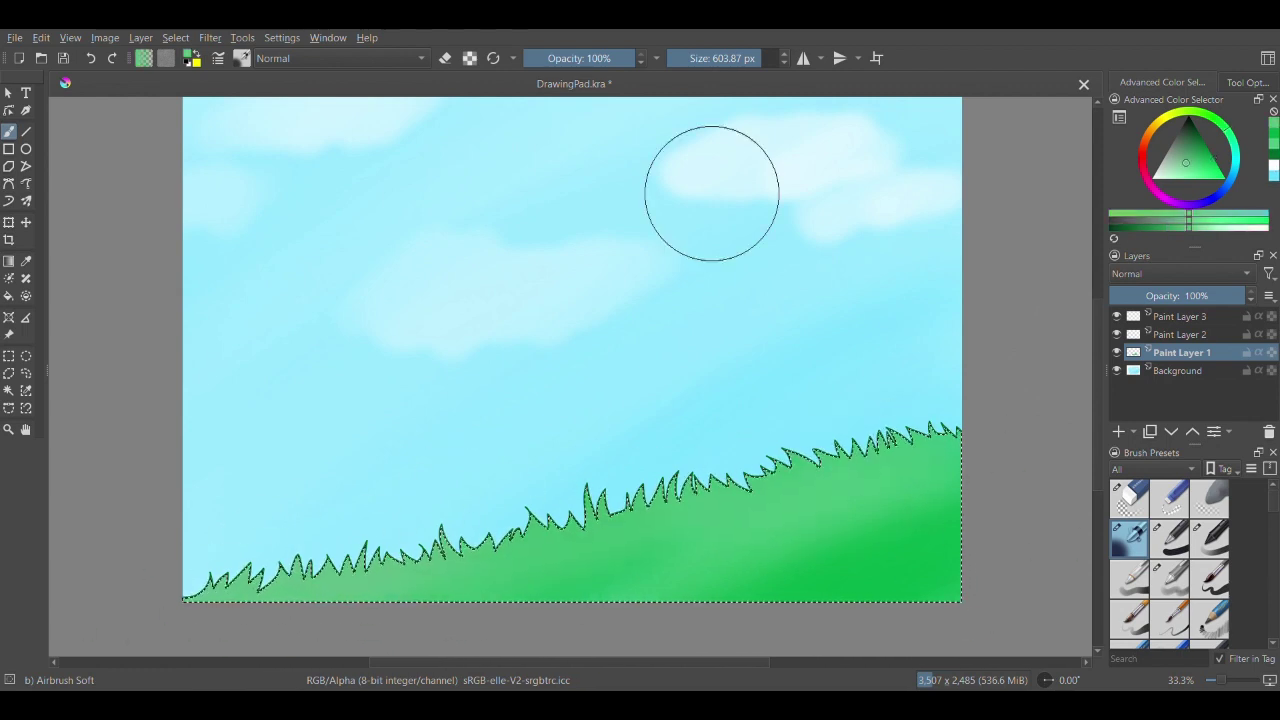
# - Draw small dark green grass tufts across the hill with the 5.1 px Basic-1 brush and clear the selection
pyautogui.click(1170, 540)
pyautogui.click(1274, 154)
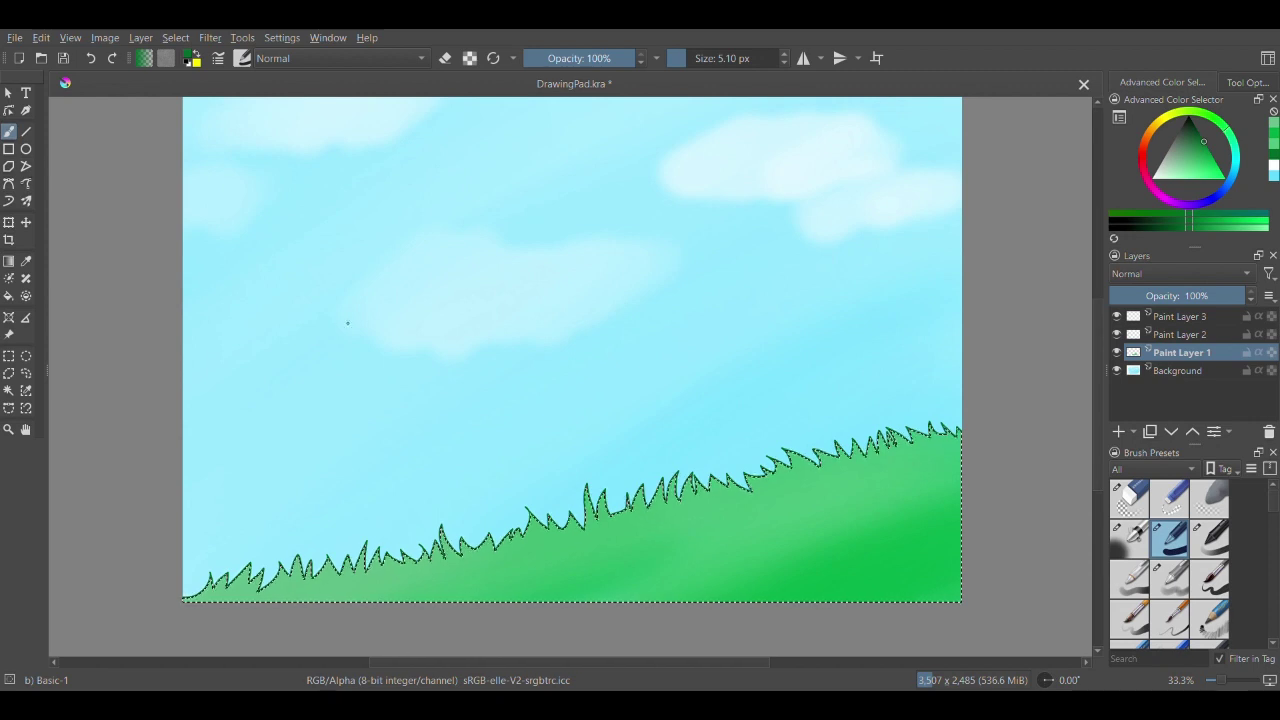
pyautogui.moveTo(743, 549); pyautogui.dragTo(767, 546)
pyautogui.moveTo(826, 480); pyautogui.dragTo(839, 498)
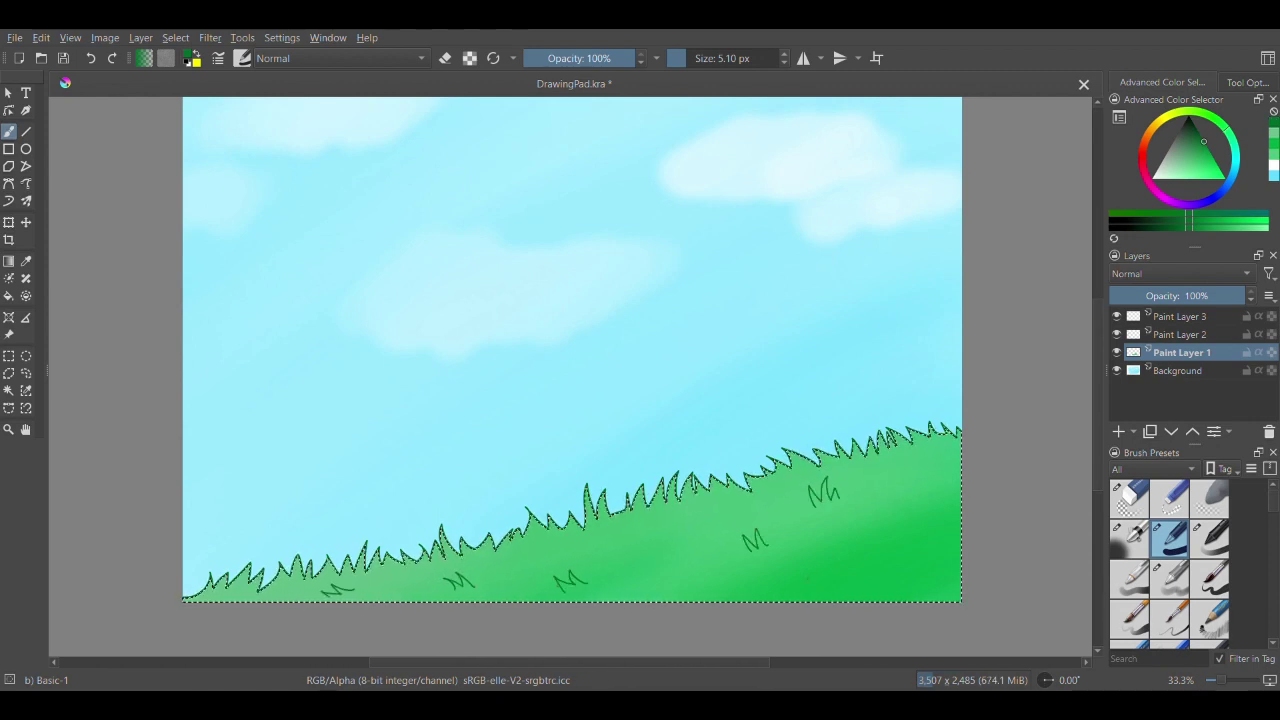
pyautogui.moveTo(895, 551); pyautogui.dragTo(926, 554)
pyautogui.moveTo(917, 462); pyautogui.dragTo(941, 460)
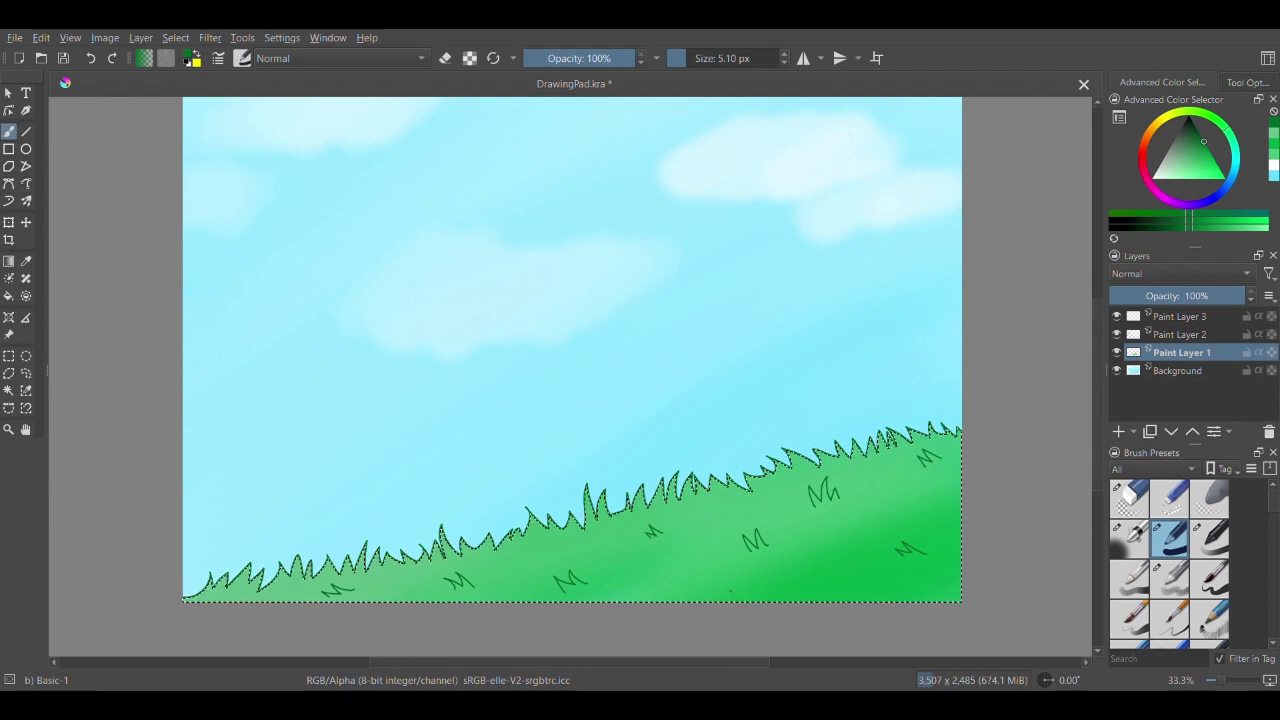
pyautogui.moveTo(704, 588); pyautogui.dragTo(729, 584)
pyautogui.click(8, 391)
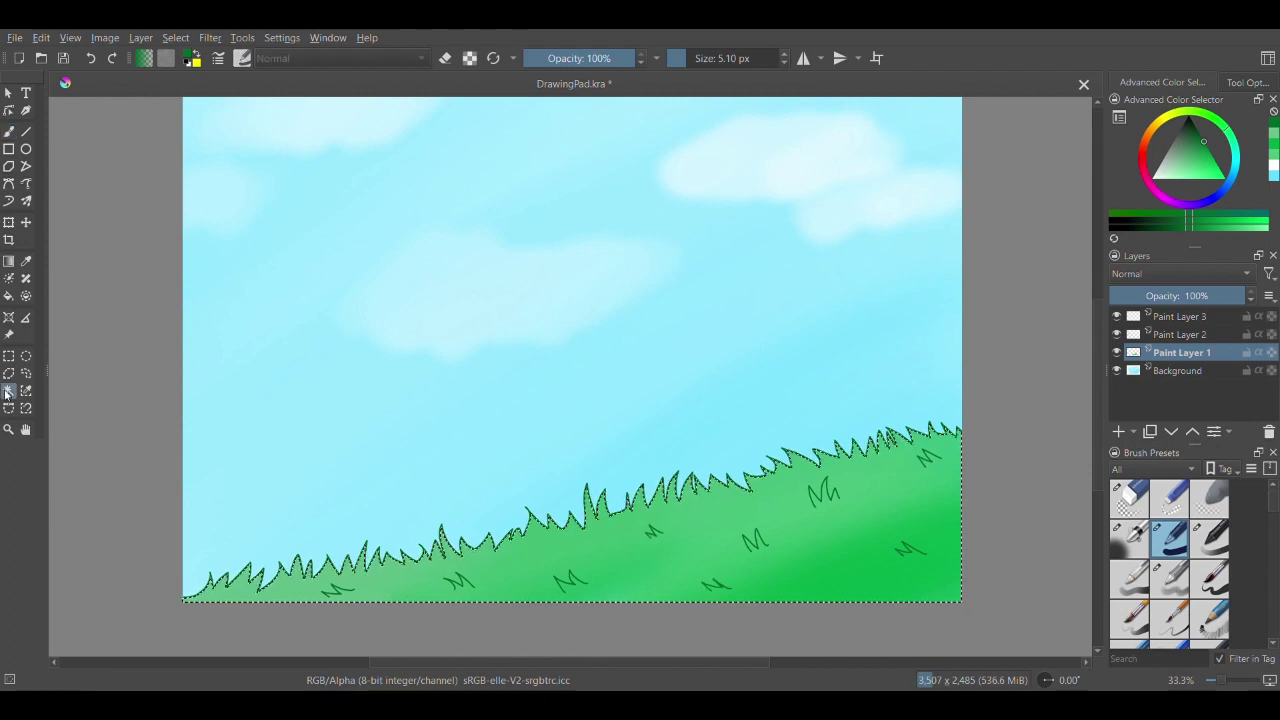
# - Activate Paint Layer 2 and set the brush colour to black for the Basic-1 brush
pyautogui.click(8, 429)
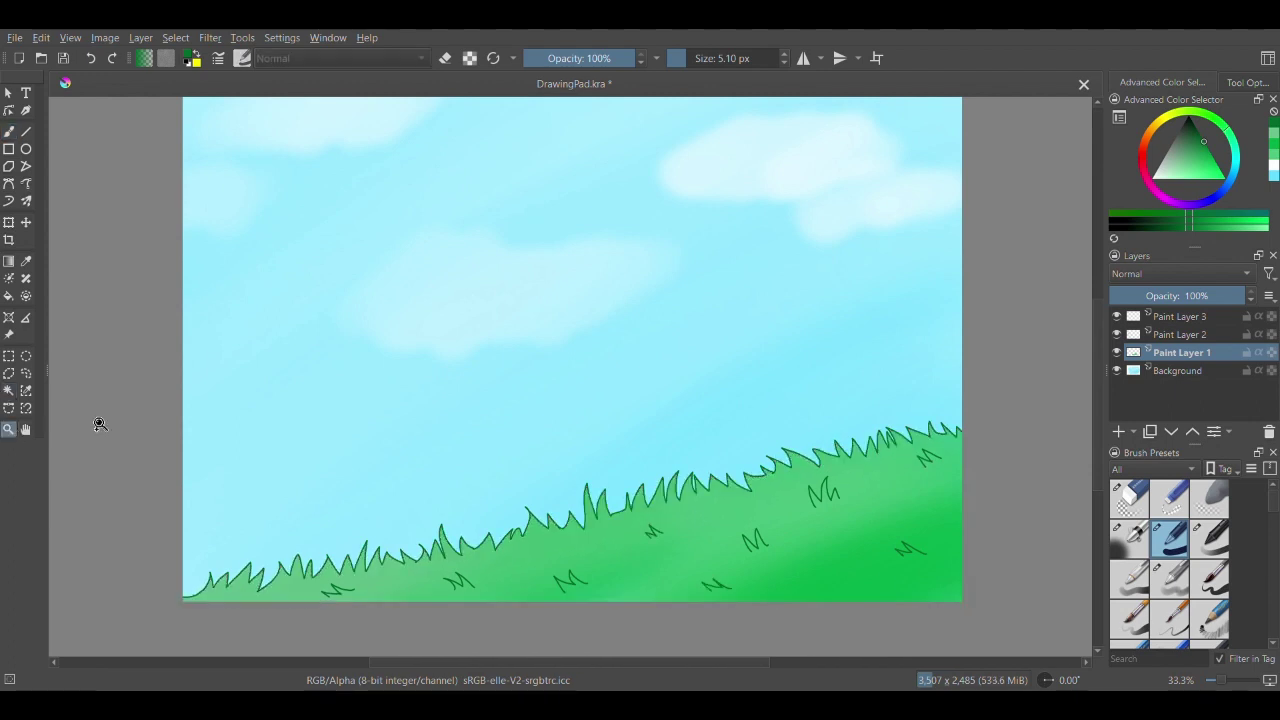
pyautogui.moveTo(670, 286); pyautogui.dragTo(693, 336)
pyautogui.scroll(-6, 302, 463)
pyautogui.click(26, 429)
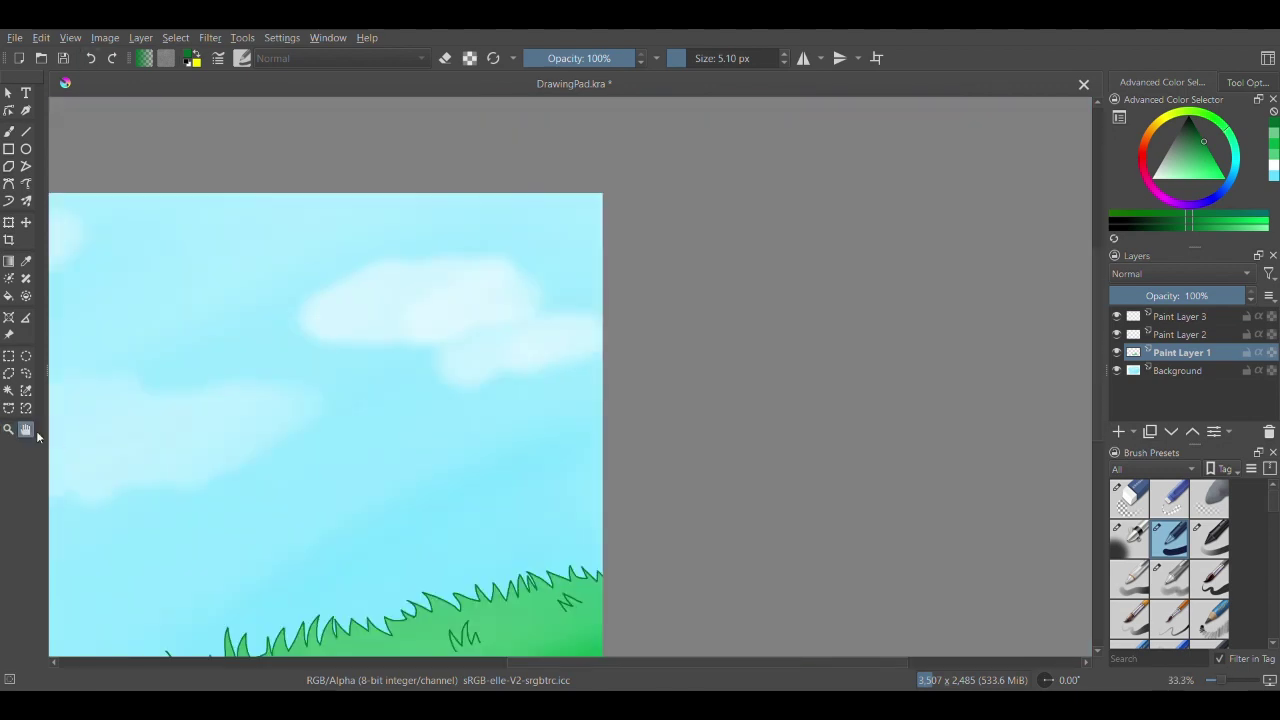
pyautogui.moveTo(323, 465)
pyautogui.mouseDown()
pyautogui.moveTo(699, 383)
pyautogui.moveTo(654, 354)
pyautogui.mouseUp()
pyautogui.scroll(-1, 700, 377)
pyautogui.scroll(1, 690, 378)
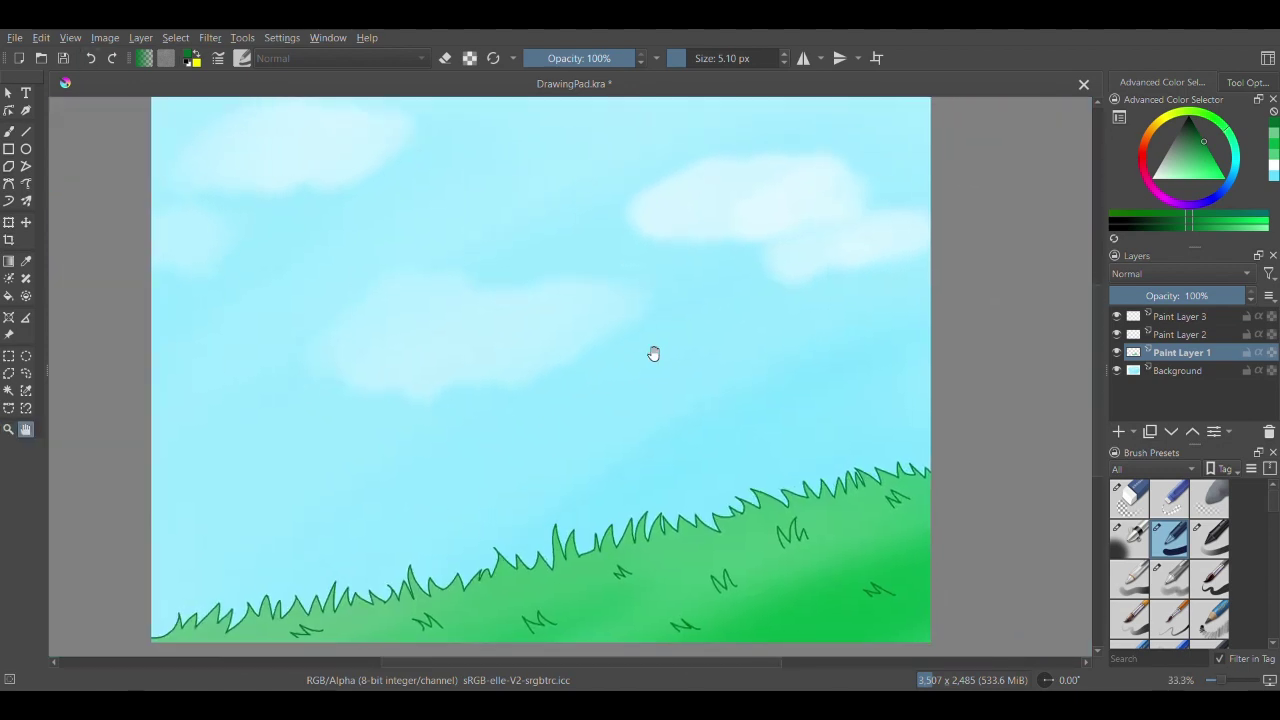
pyautogui.click(8, 131)
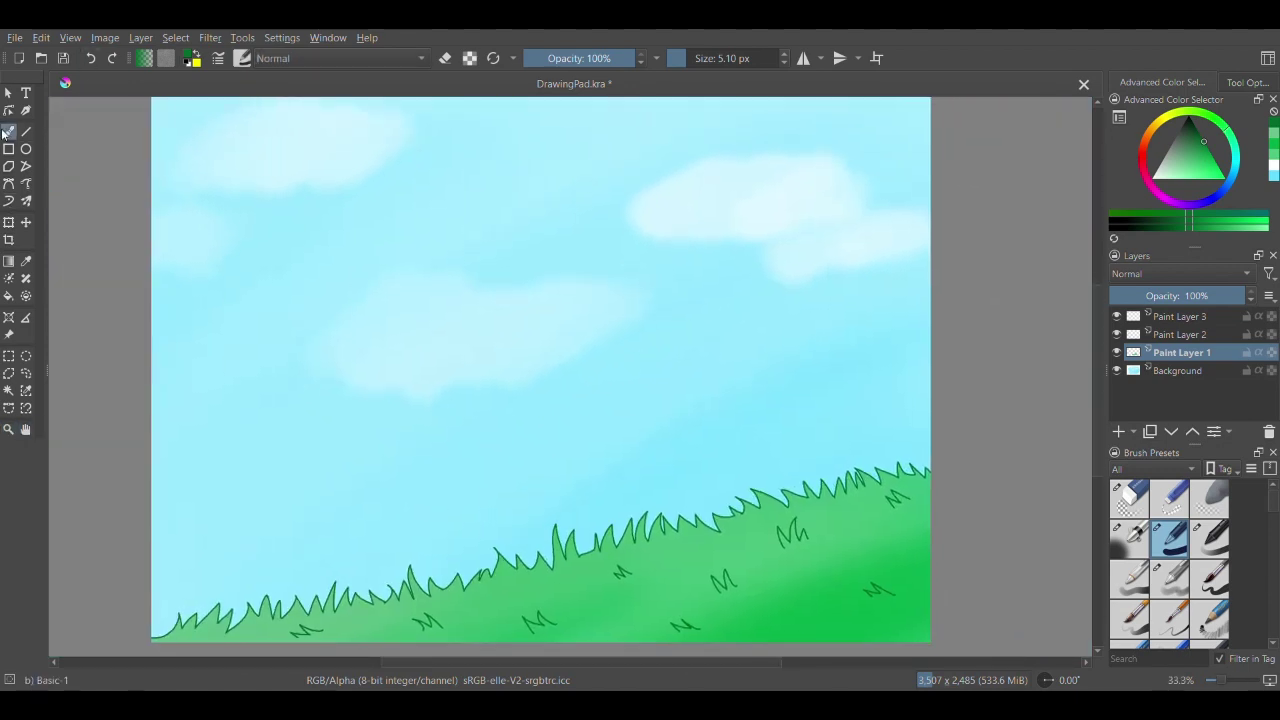
pyautogui.click(1180, 334)
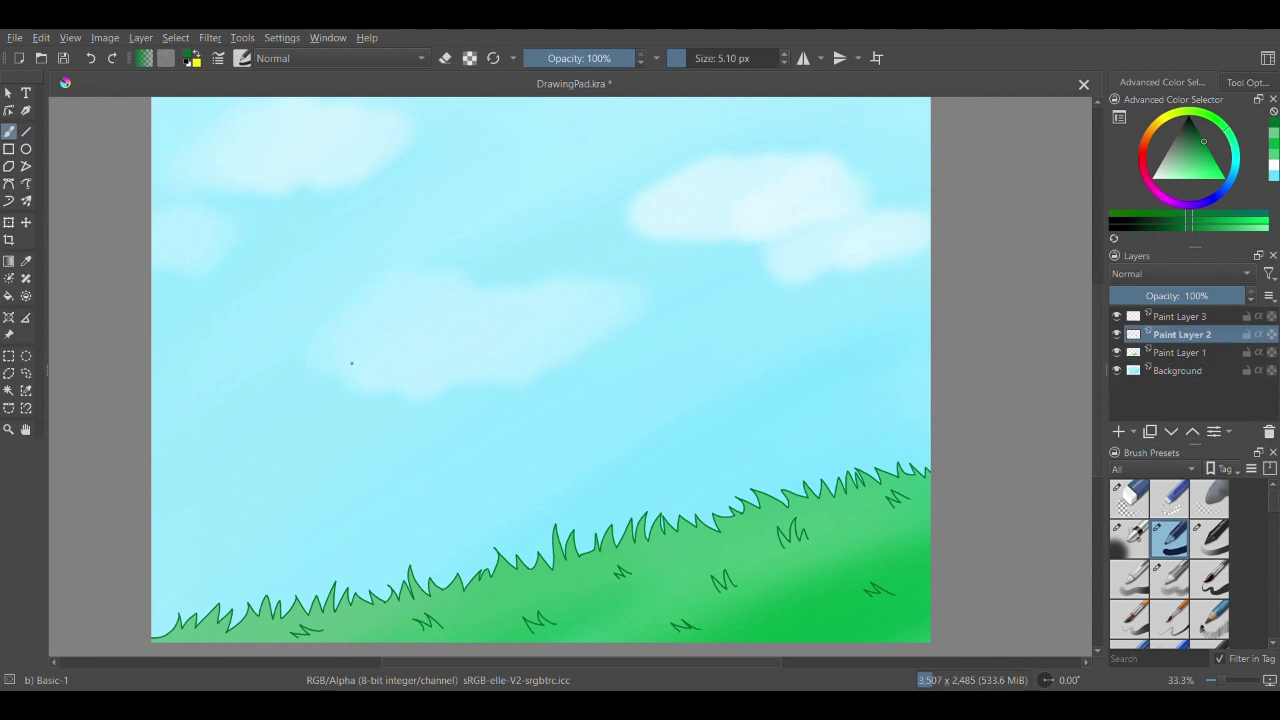
pyautogui.press('d')
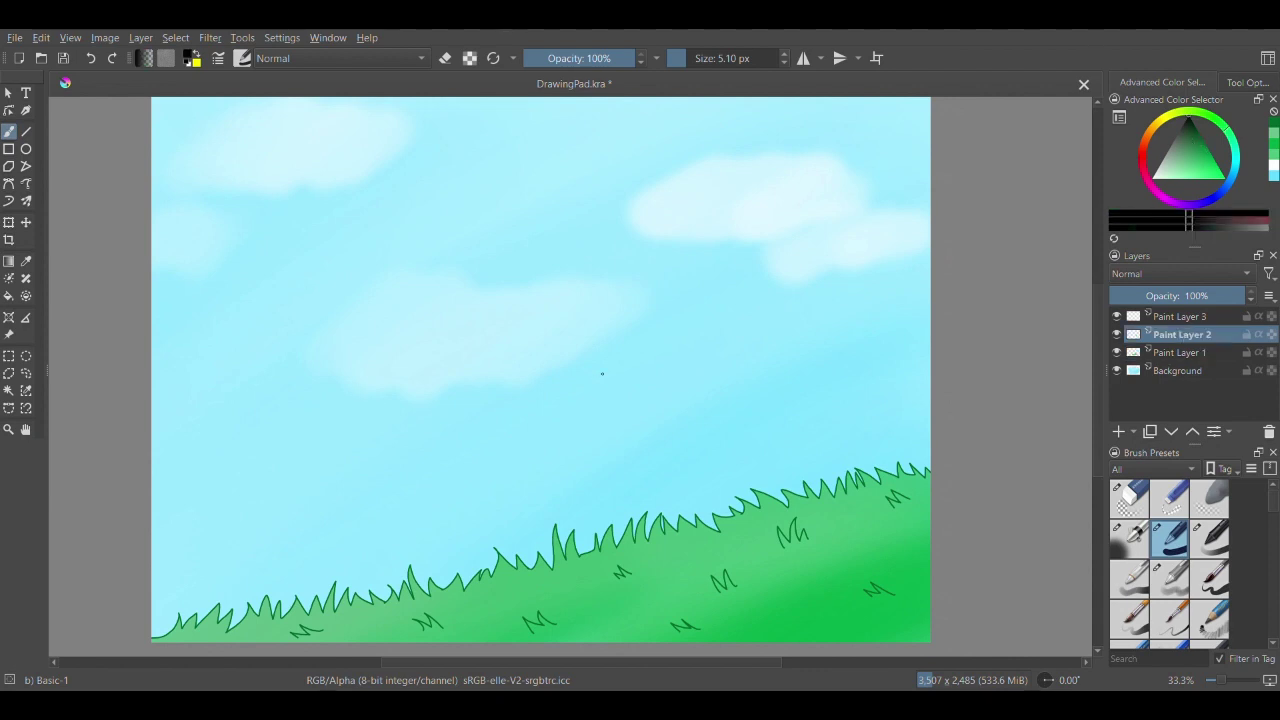
pyautogui.moveTo(694, 408); pyautogui.dragTo(772, 420)
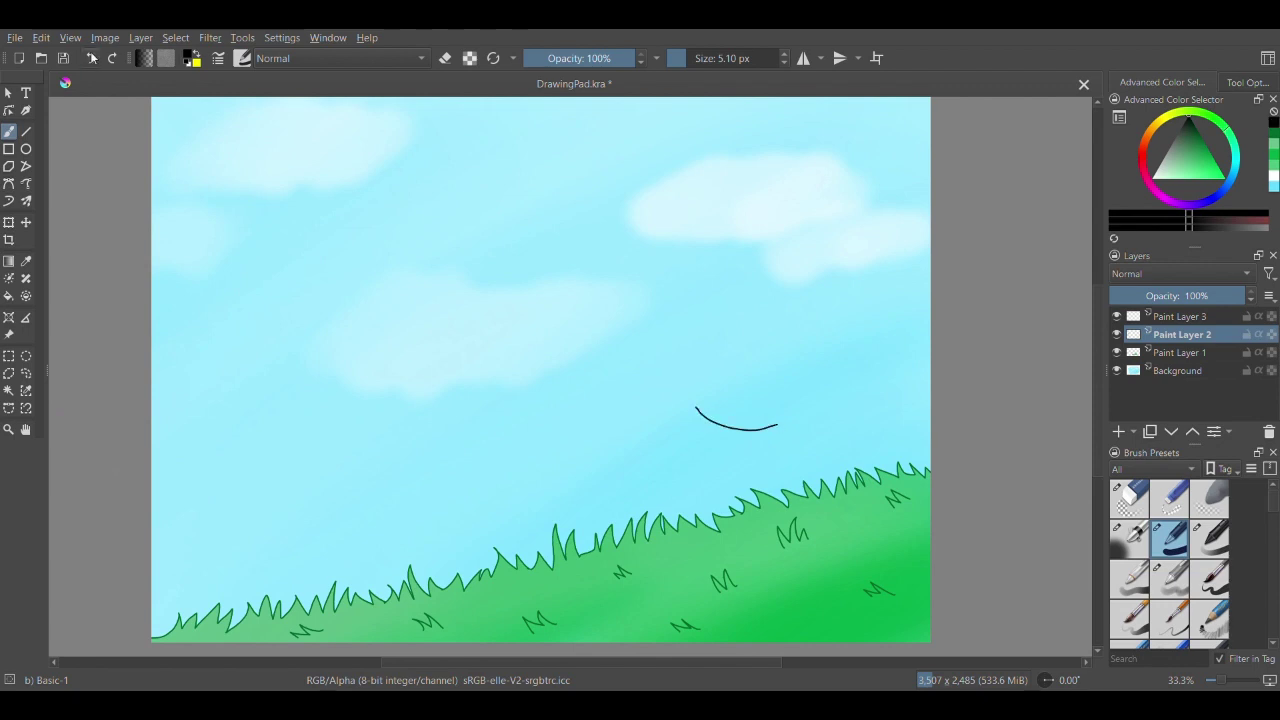
pyautogui.hotkey('ctrl', 'z')
pyautogui.moveTo(672, 405); pyautogui.dragTo(772, 420)
pyautogui.hotkey('ctrl', 'z')
pyautogui.moveTo(662, 410); pyautogui.dragTo(763, 418)
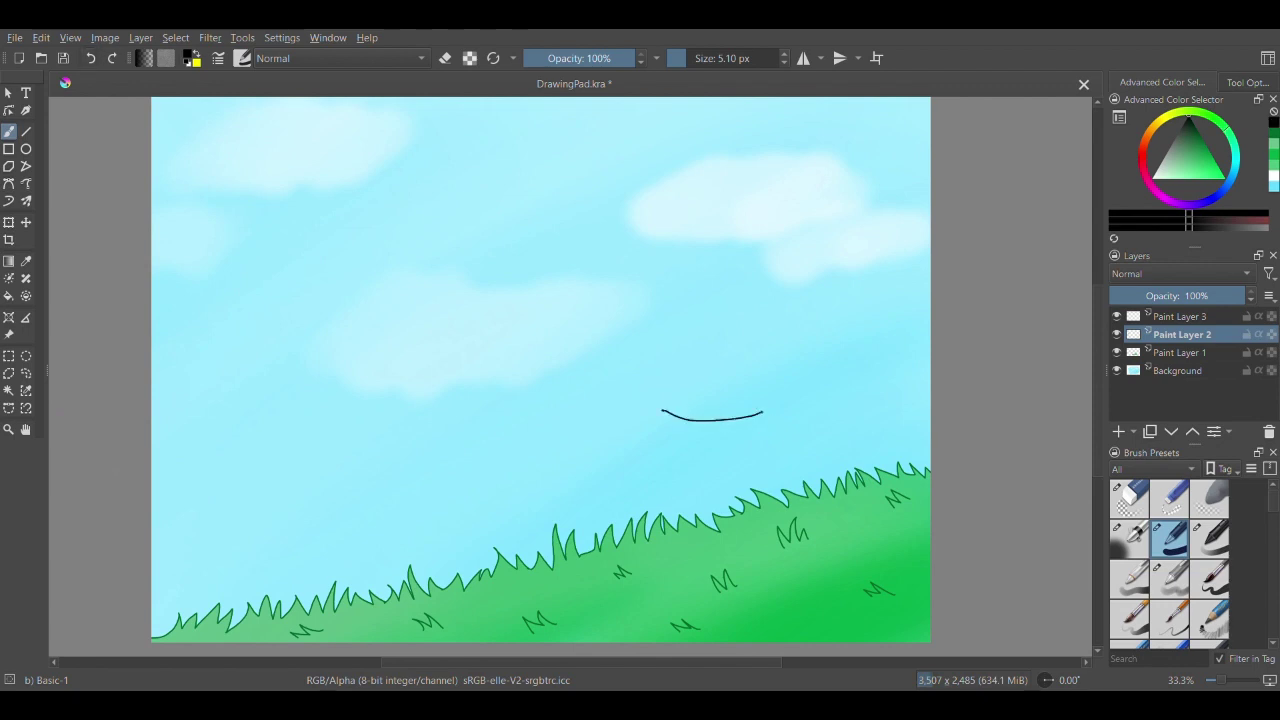
pyautogui.hotkey('ctrl', 'z')
# - Draw the lower edge of the character's head in black, with pointed fur tufts at the chin and both cheeks
pyautogui.moveTo(648, 411)
pyautogui.mouseDown()
pyautogui.moveTo(781, 421)
pyautogui.moveTo(757, 427)
pyautogui.moveTo(828, 417)
pyautogui.moveTo(843, 369)
pyautogui.mouseUp()
pyautogui.moveTo(660, 416)
pyautogui.mouseDown()
pyautogui.moveTo(627, 418)
pyautogui.moveTo(577, 378)
pyautogui.moveTo(640, 352)
pyautogui.mouseUp()
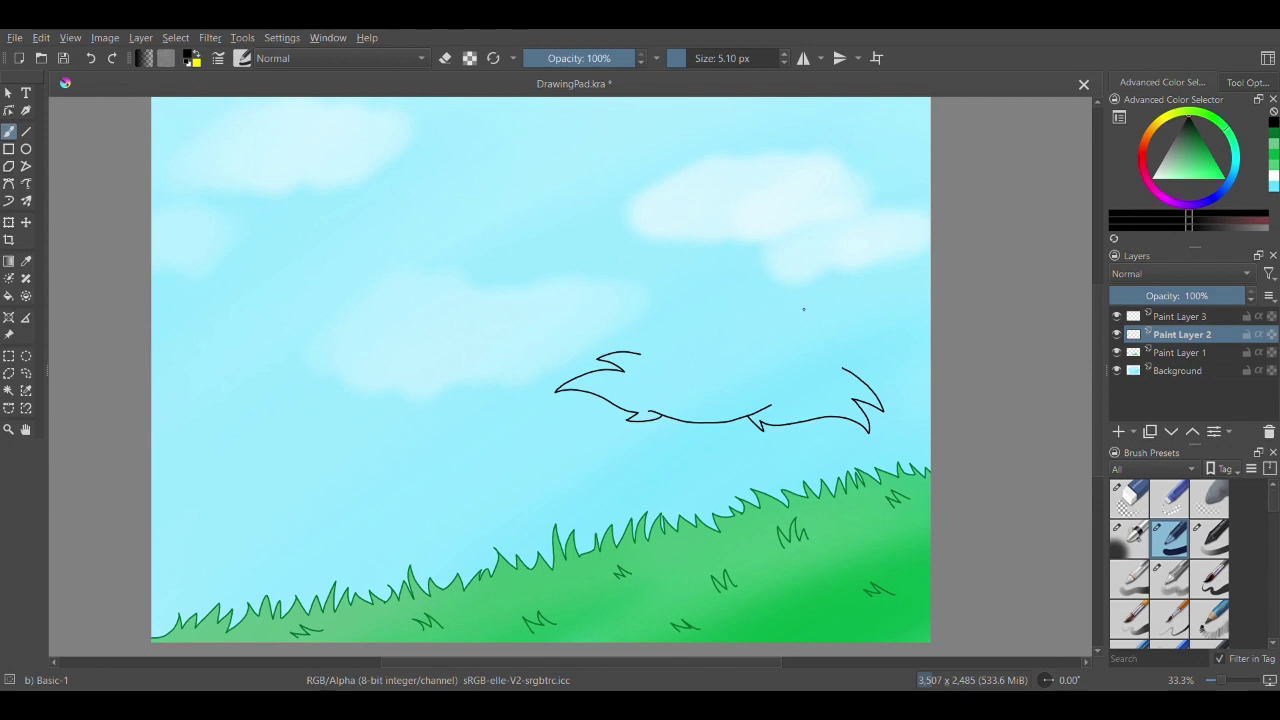
pyautogui.moveTo(806, 310)
pyautogui.mouseDown()
pyautogui.moveTo(747, 256)
pyautogui.moveTo(568, 305)
pyautogui.moveTo(602, 331)
pyautogui.moveTo(610, 366)
pyautogui.mouseUp()
pyautogui.click(91, 58)
# - Draw the left side and top of the head in black as a jagged line of hair tufts curving down the right side
pyautogui.click(26, 430)
pyautogui.scroll(1, 736, 321)
pyautogui.moveTo(736, 321)
pyautogui.mouseDown()
pyautogui.moveTo(634, 371)
pyautogui.moveTo(601, 334)
pyautogui.mouseUp()
pyautogui.click(8, 132)
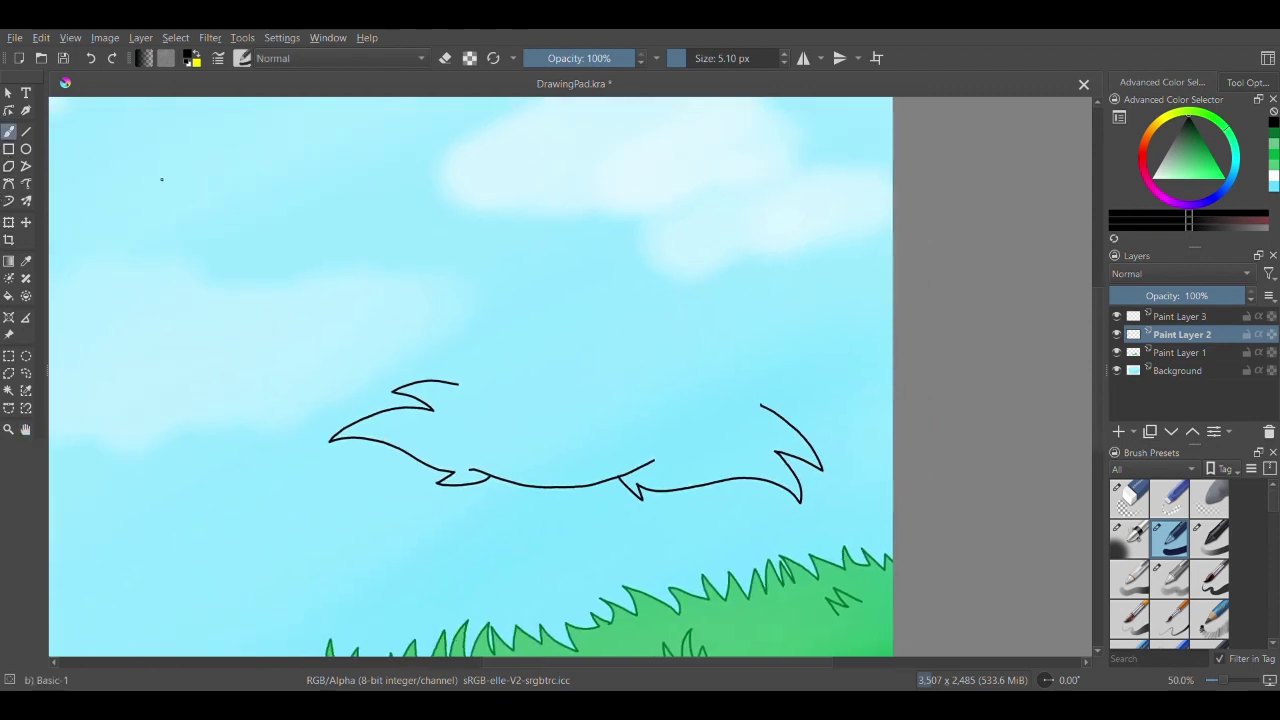
pyautogui.moveTo(716, 337)
pyautogui.mouseDown()
pyautogui.moveTo(686, 298)
pyautogui.moveTo(659, 290)
pyautogui.moveTo(669, 263)
pyautogui.moveTo(380, 280)
pyautogui.moveTo(372, 362)
pyautogui.moveTo(405, 381)
pyautogui.mouseUp()
pyautogui.click(91, 58)
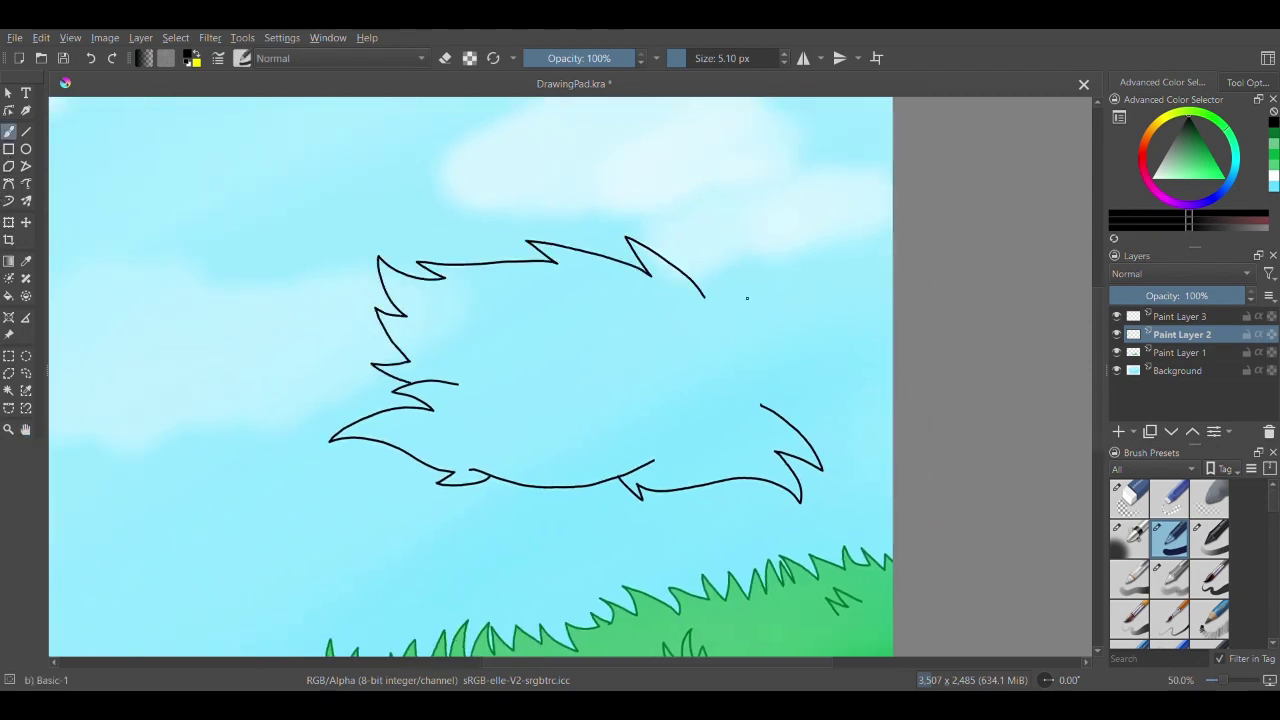
pyautogui.press('e')
pyautogui.press('e')
pyautogui.moveTo(699, 242)
pyautogui.mouseDown()
pyautogui.moveTo(740, 305)
pyautogui.moveTo(736, 336)
pyautogui.mouseUp()
# - Draw two large pointed ears with small fur notches, one on the head's upper right and one on its left side
pyautogui.moveTo(768, 408)
pyautogui.mouseDown()
pyautogui.moveTo(796, 314)
pyautogui.moveTo(599, 98)
pyautogui.moveTo(588, 238)
pyautogui.mouseUp()
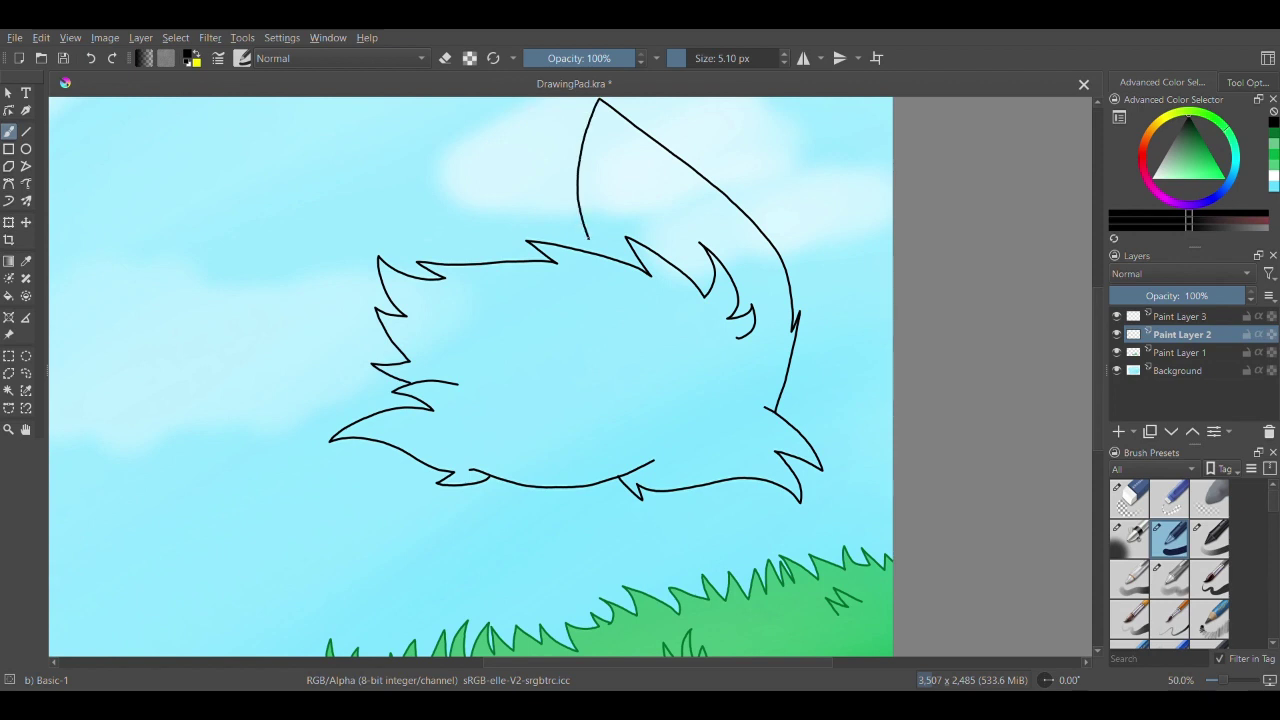
pyautogui.hotkey('ctrl', 'z')
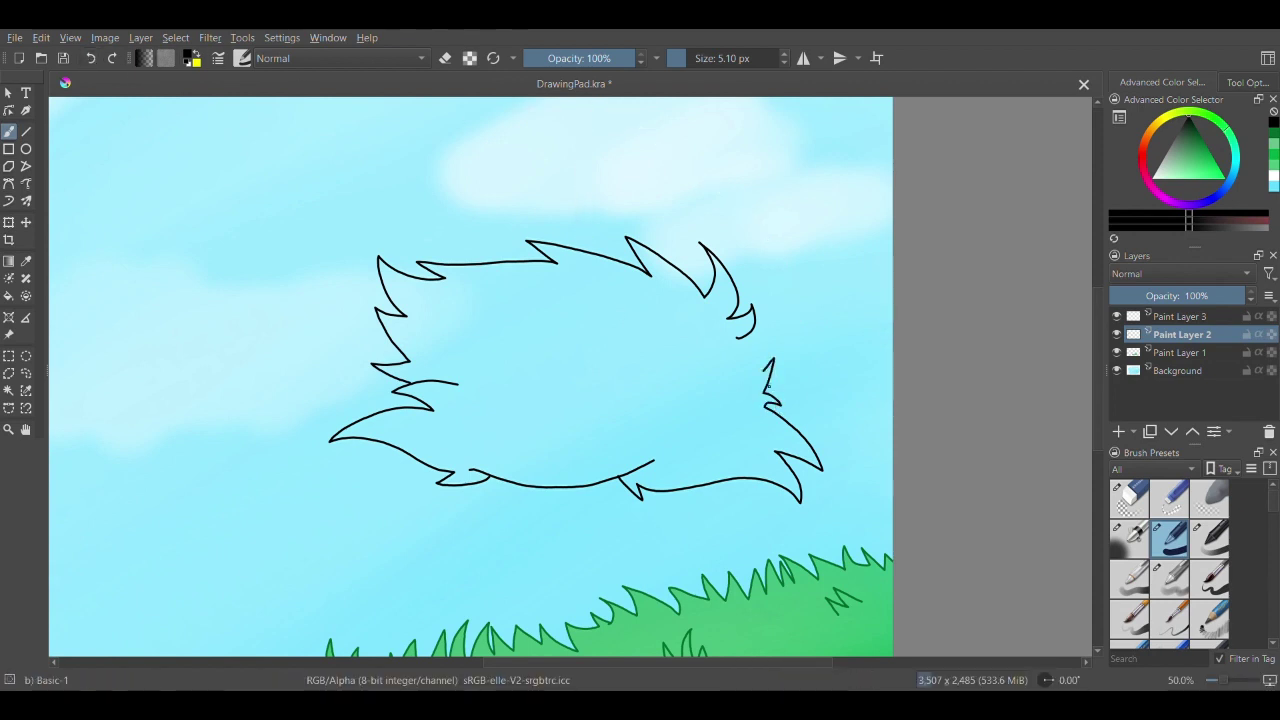
pyautogui.moveTo(767, 385)
pyautogui.mouseDown()
pyautogui.moveTo(779, 281)
pyautogui.moveTo(630, 168)
pyautogui.moveTo(527, 240)
pyautogui.mouseUp()
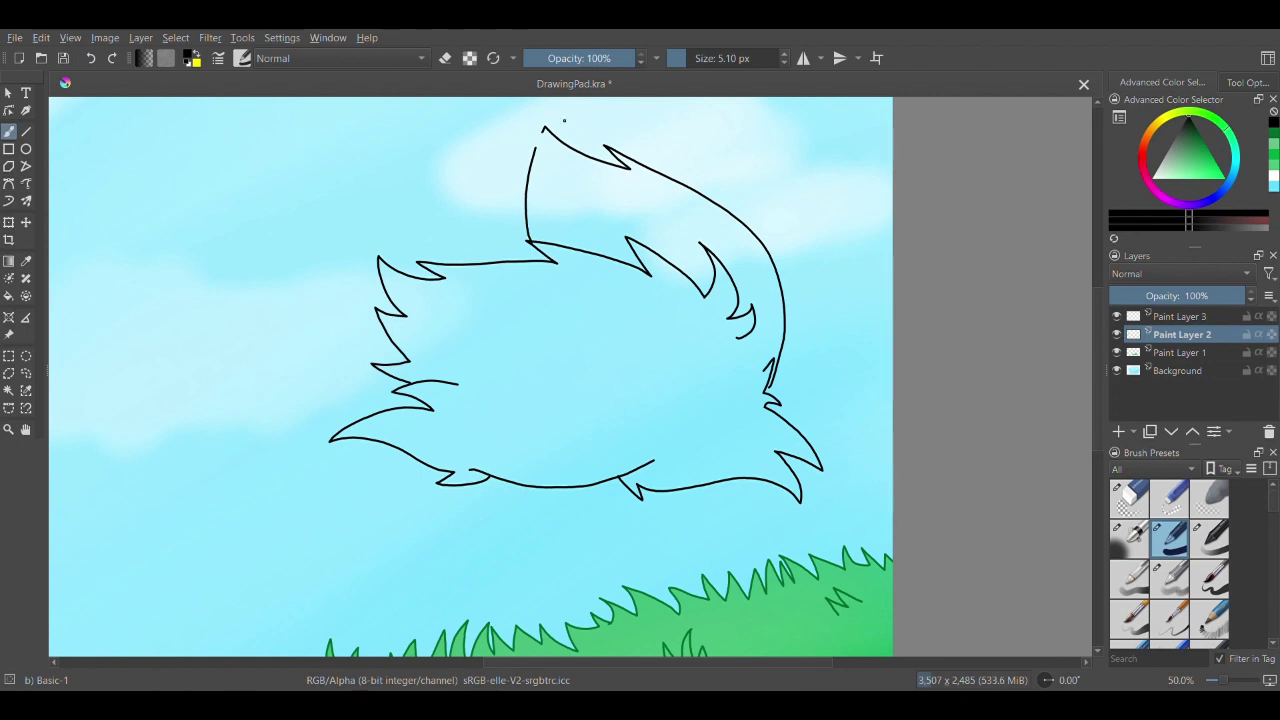
pyautogui.click(91, 59)
pyautogui.moveTo(543, 127); pyautogui.dragTo(548, 216)
pyautogui.moveTo(381, 271)
pyautogui.mouseDown()
pyautogui.moveTo(254, 255)
pyautogui.moveTo(337, 407)
pyautogui.mouseUp()
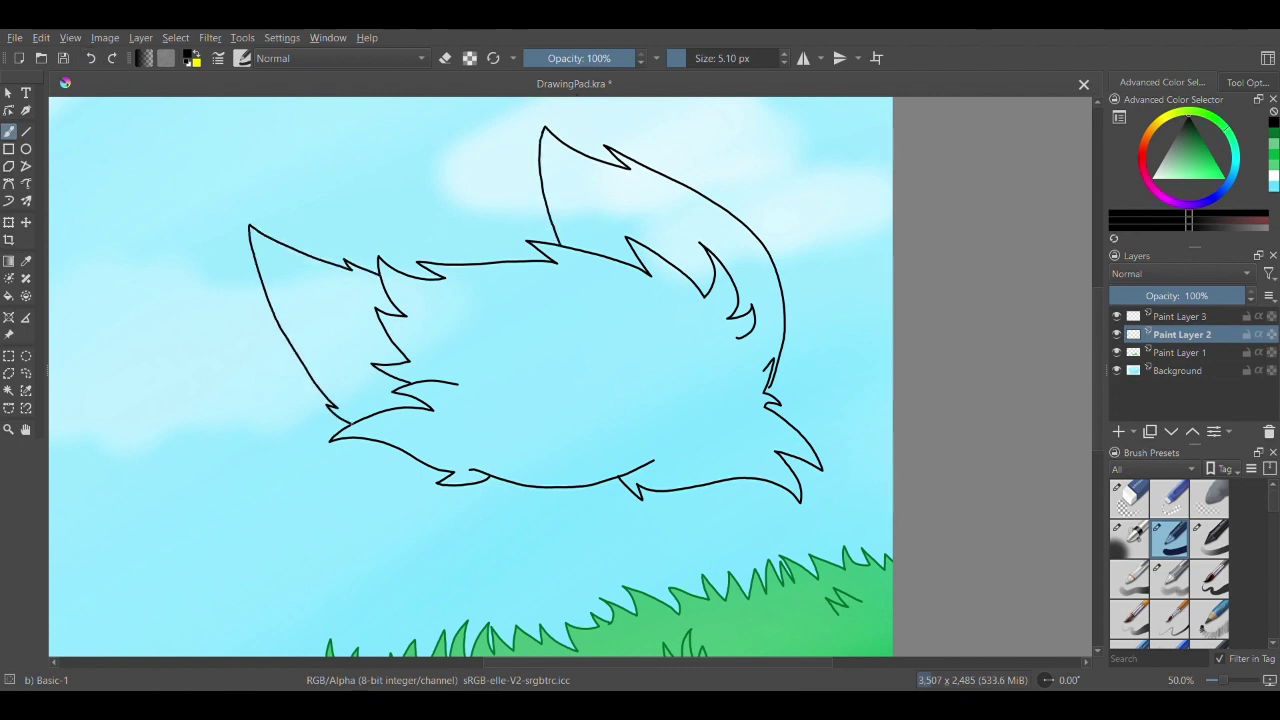
# - Set the brush colour to a dark blue for drawing below the chin
pyautogui.click(26, 428)
pyautogui.moveTo(623, 484); pyautogui.dragTo(636, 396)
pyautogui.click(9, 132)
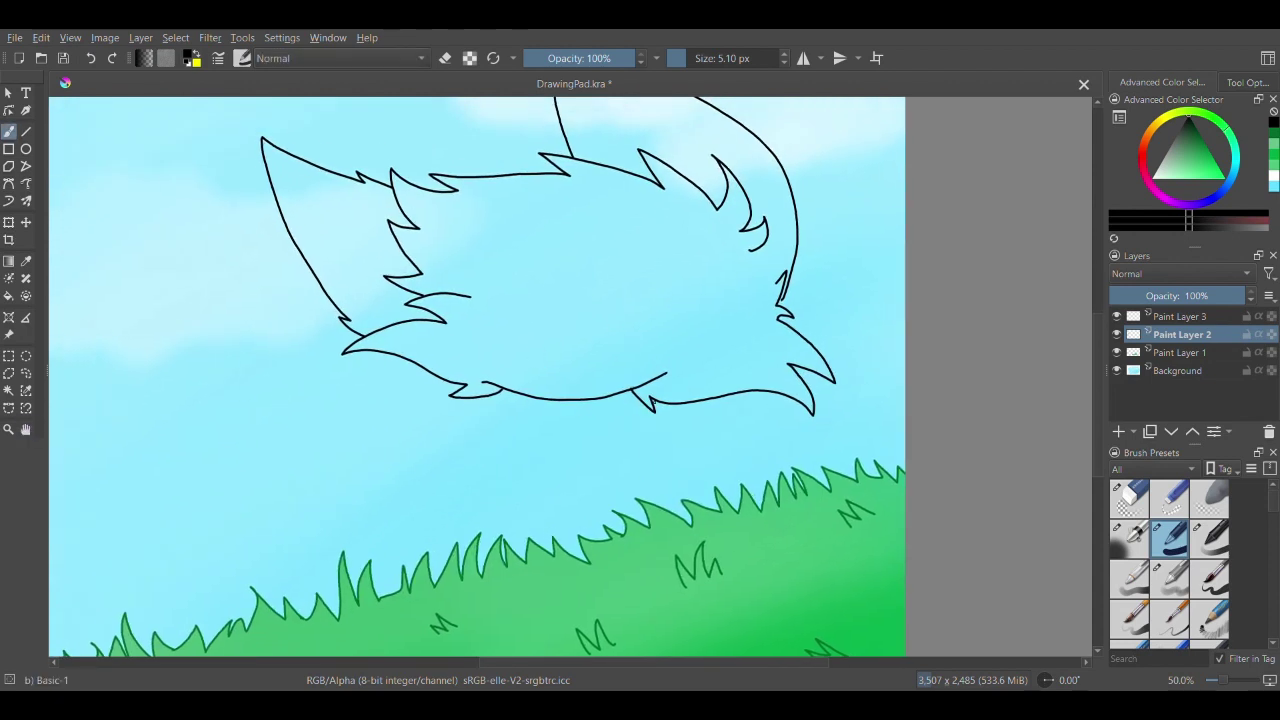
pyautogui.moveTo(1220, 195)
pyautogui.mouseDown()
pyautogui.moveTo(1254, 182)
pyautogui.moveTo(1244, 177)
pyautogui.mouseUp()
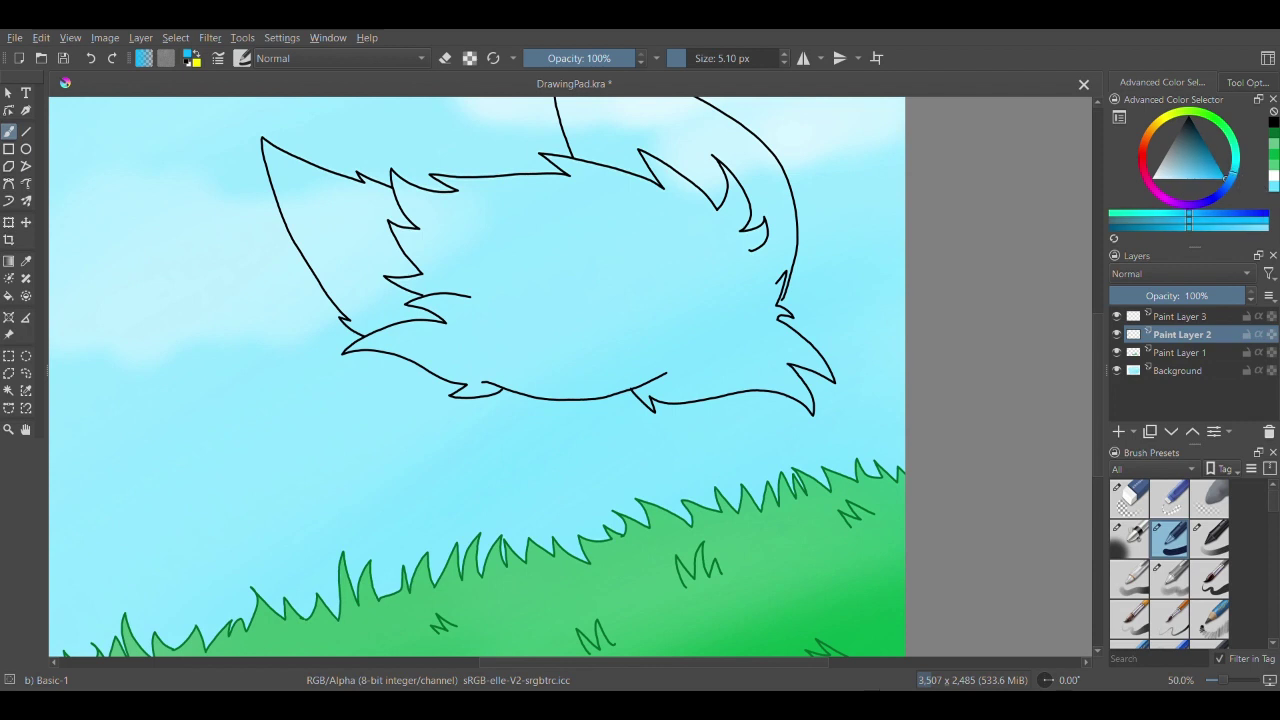
pyautogui.moveTo(1189, 190); pyautogui.dragTo(1246, 158)
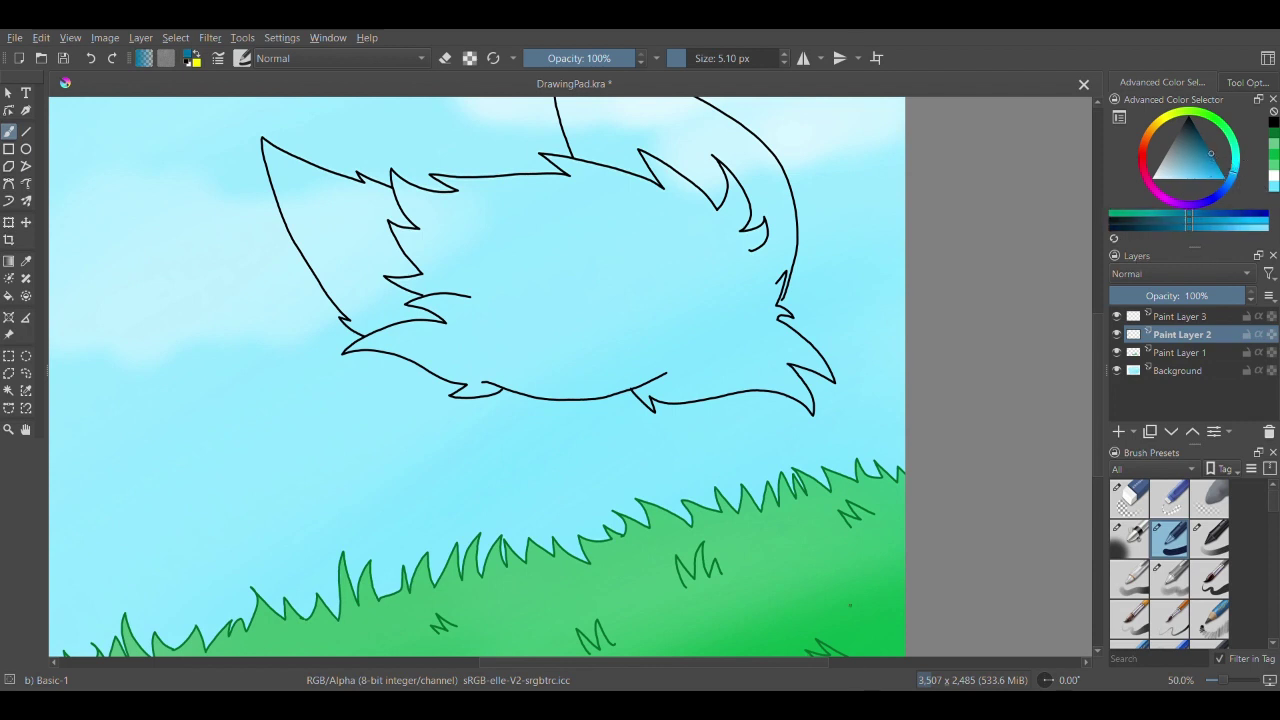
pyautogui.moveTo(586, 401); pyautogui.dragTo(560, 423)
pyautogui.click(91, 58)
pyautogui.click(26, 132)
pyautogui.click(91, 58)
pyautogui.click(9, 132)
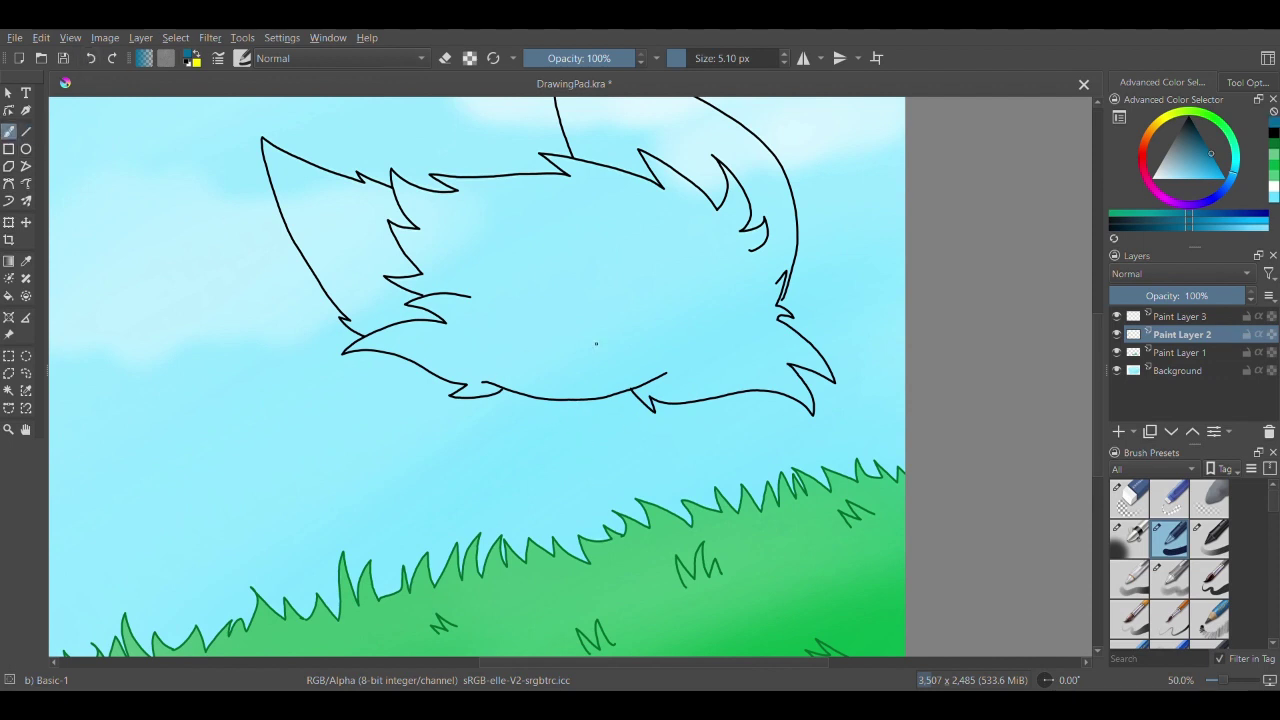
pyautogui.click(90, 58)
pyautogui.moveTo(567, 425); pyautogui.dragTo(588, 401)
pyautogui.moveTo(591, 449); pyautogui.dragTo(614, 398)
pyautogui.hotkey('ctrl', 'z')
pyautogui.hotkey('ctrl', 'z')
pyautogui.hotkey('ctrl', 'z')
pyautogui.hotkey('ctrl', 'shift', 'z')
pyautogui.click(9, 391)
pyautogui.click(560, 342)
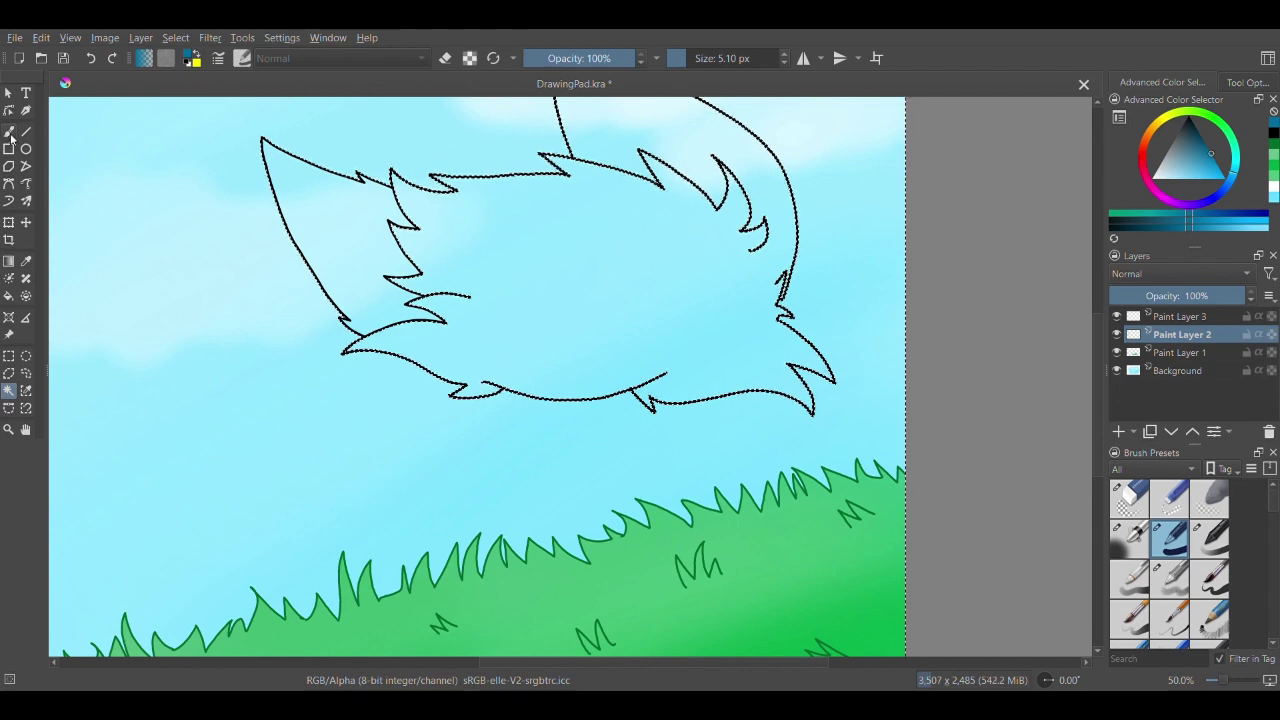
pyautogui.click(91, 58)
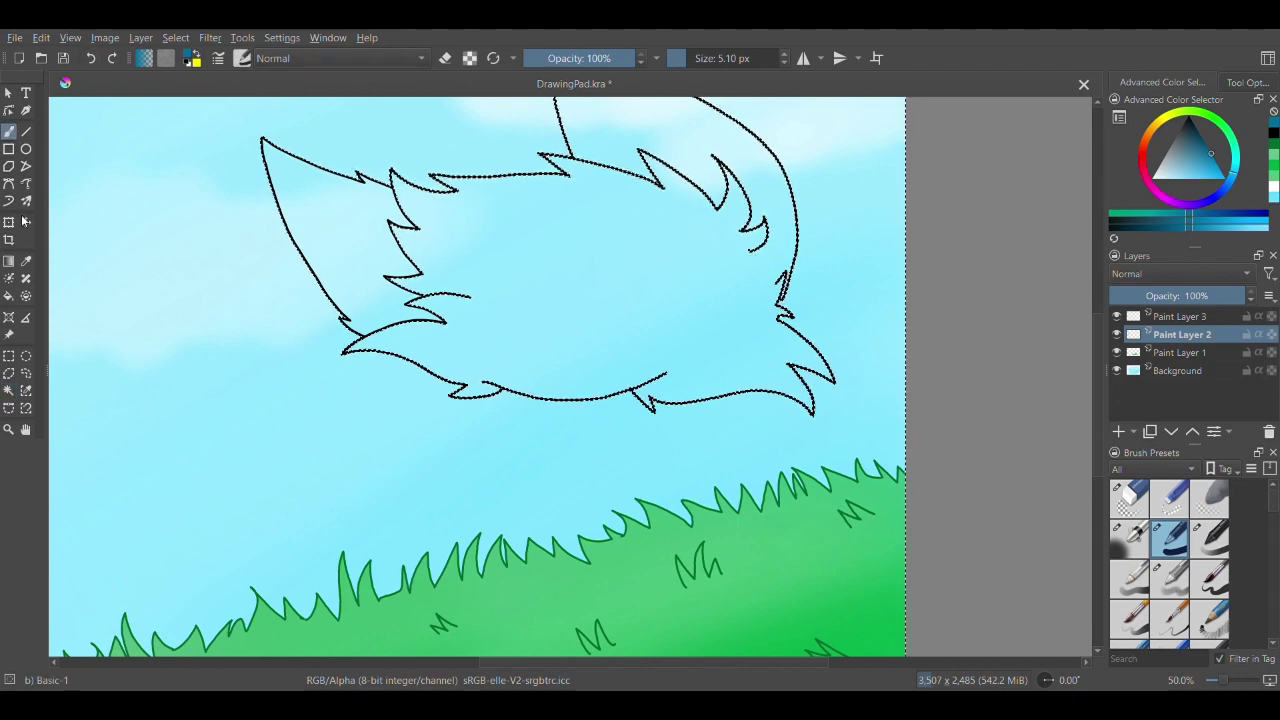
pyautogui.click(91, 58)
# - Close the gap in the head outline near the right ear in black, and select the contiguous area outside the head
pyautogui.click(1189, 118)
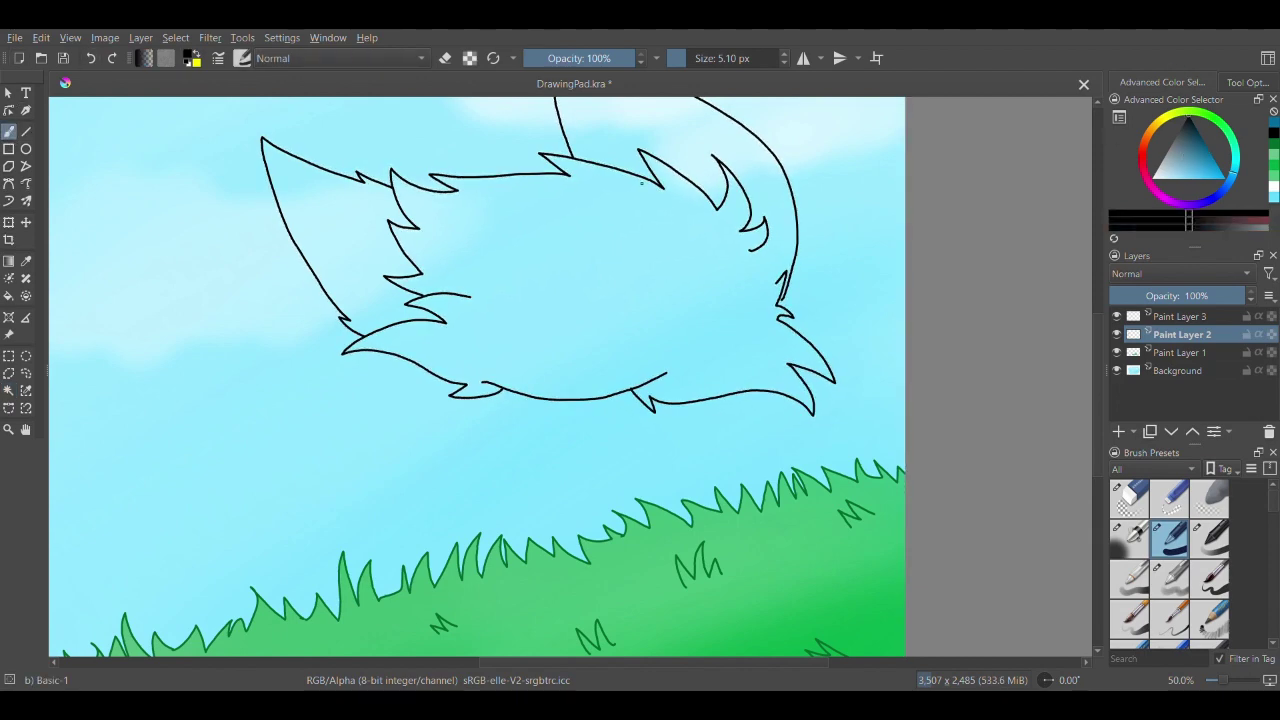
pyautogui.click(10, 391)
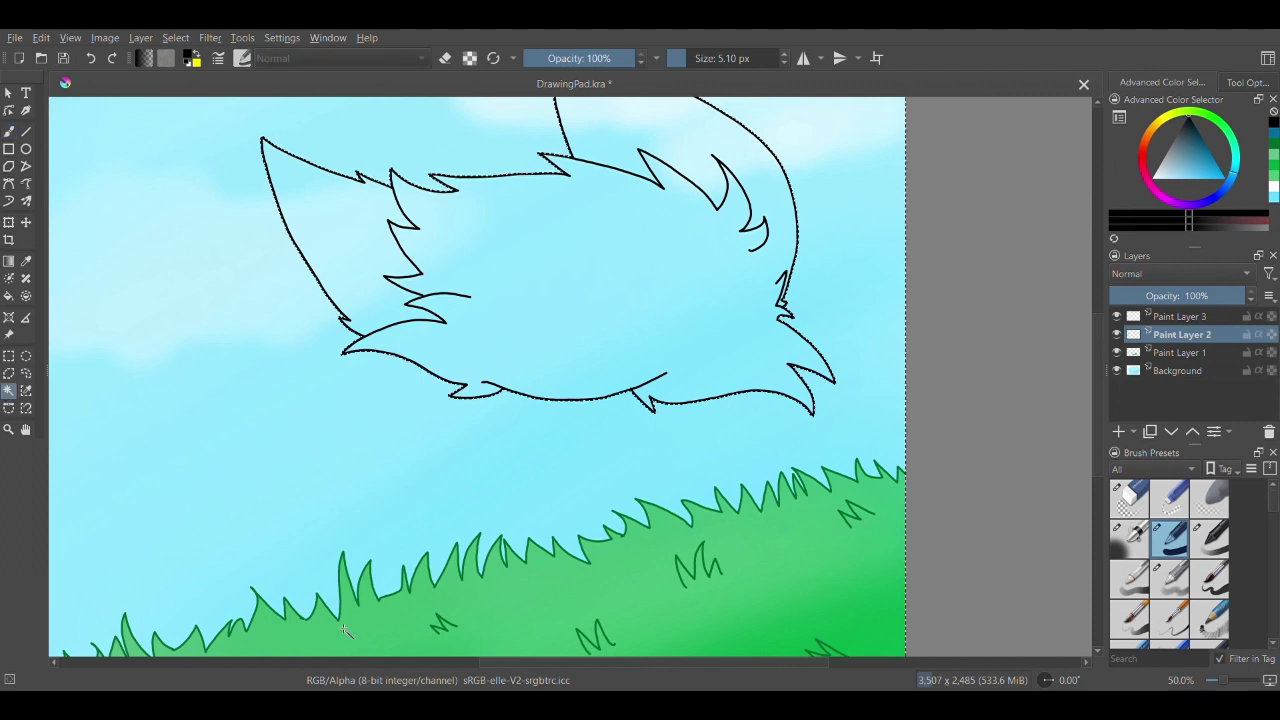
pyautogui.click(346, 629)
pyautogui.click(9, 132)
# - Draw a pointed two-sided collar beneath the chin in the earlier dark blue
pyautogui.click(1267, 140)
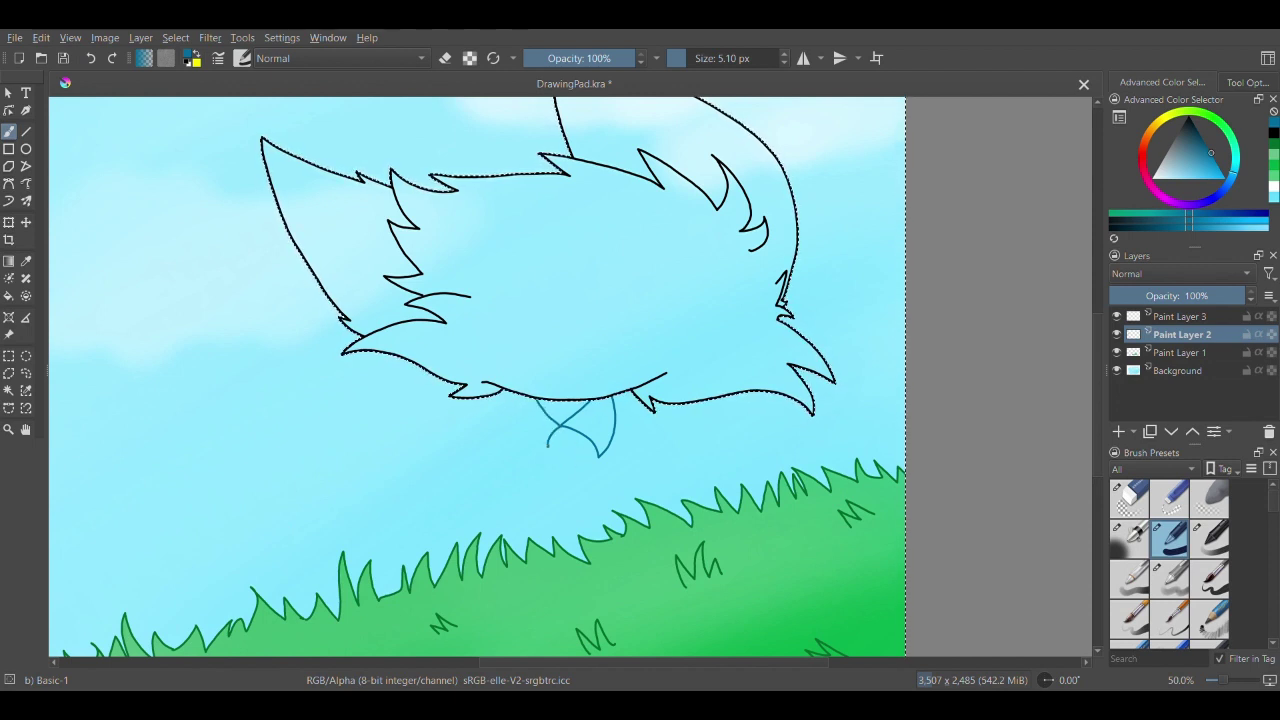
pyautogui.click(90, 58)
pyautogui.moveTo(560, 426); pyautogui.dragTo(541, 436)
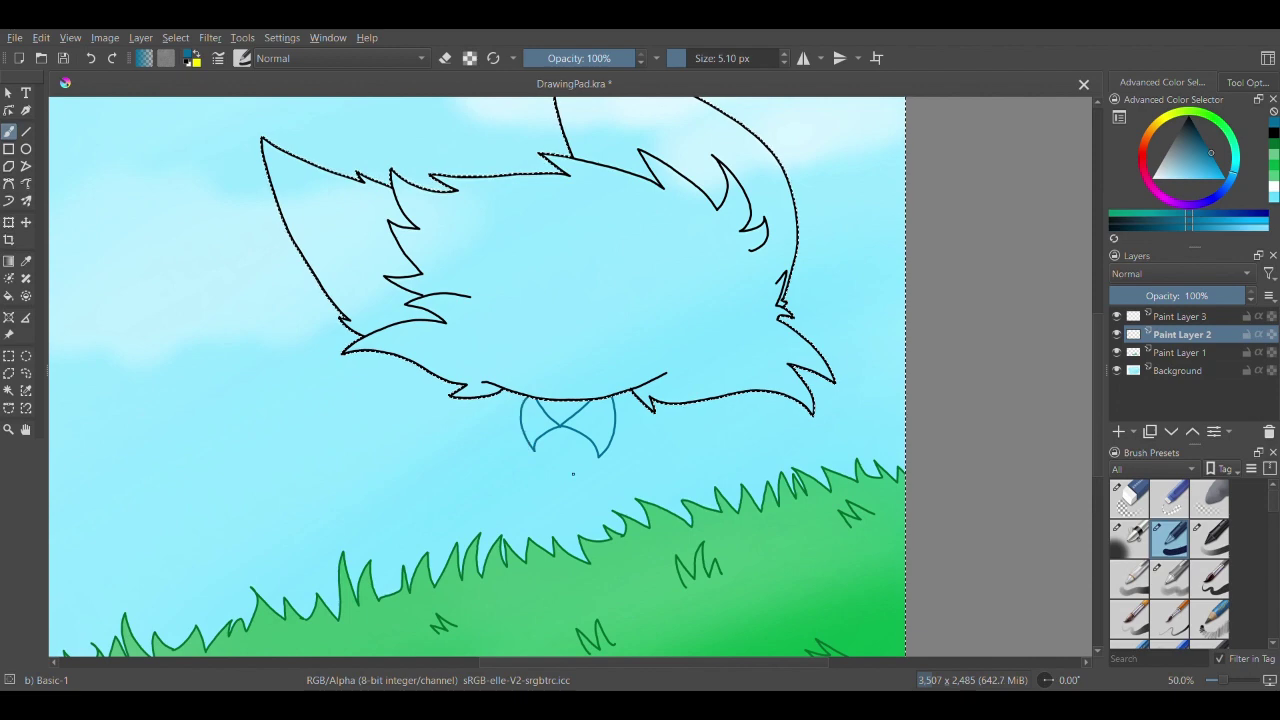
# - Set the brush colour to yellow-green and select the contiguous area outside the head and collar
pyautogui.click(26, 429)
pyautogui.moveTo(278, 454); pyautogui.dragTo(281, 411)
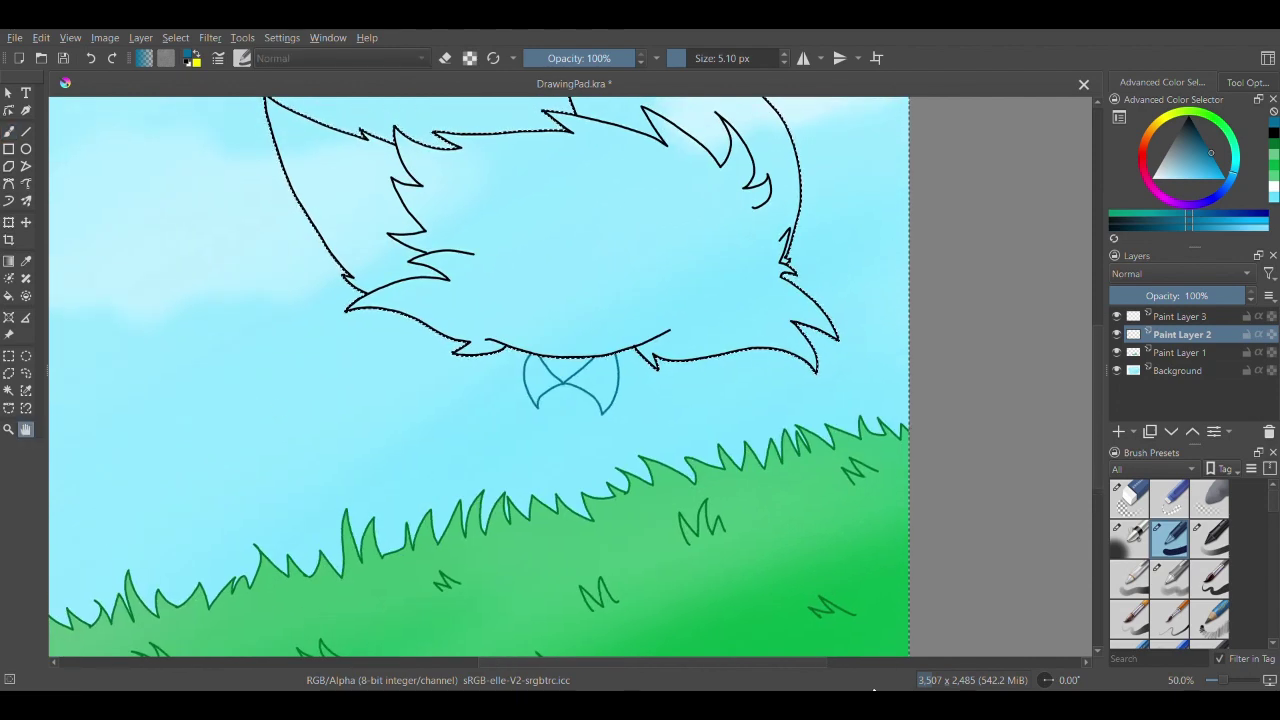
pyautogui.click(1170, 115)
pyautogui.moveTo(1213, 168)
pyautogui.mouseDown()
pyautogui.moveTo(1236, 178)
pyautogui.moveTo(1237, 165)
pyautogui.mouseUp()
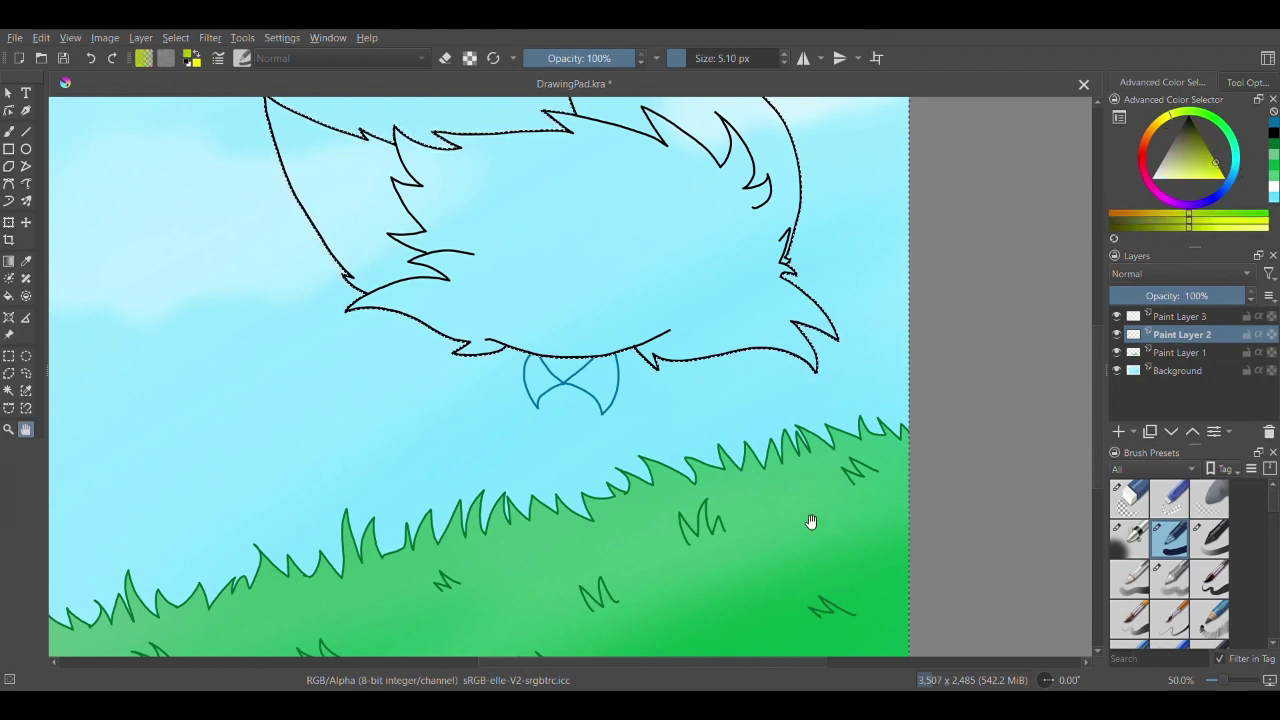
pyautogui.click(8, 390)
pyautogui.press('b')
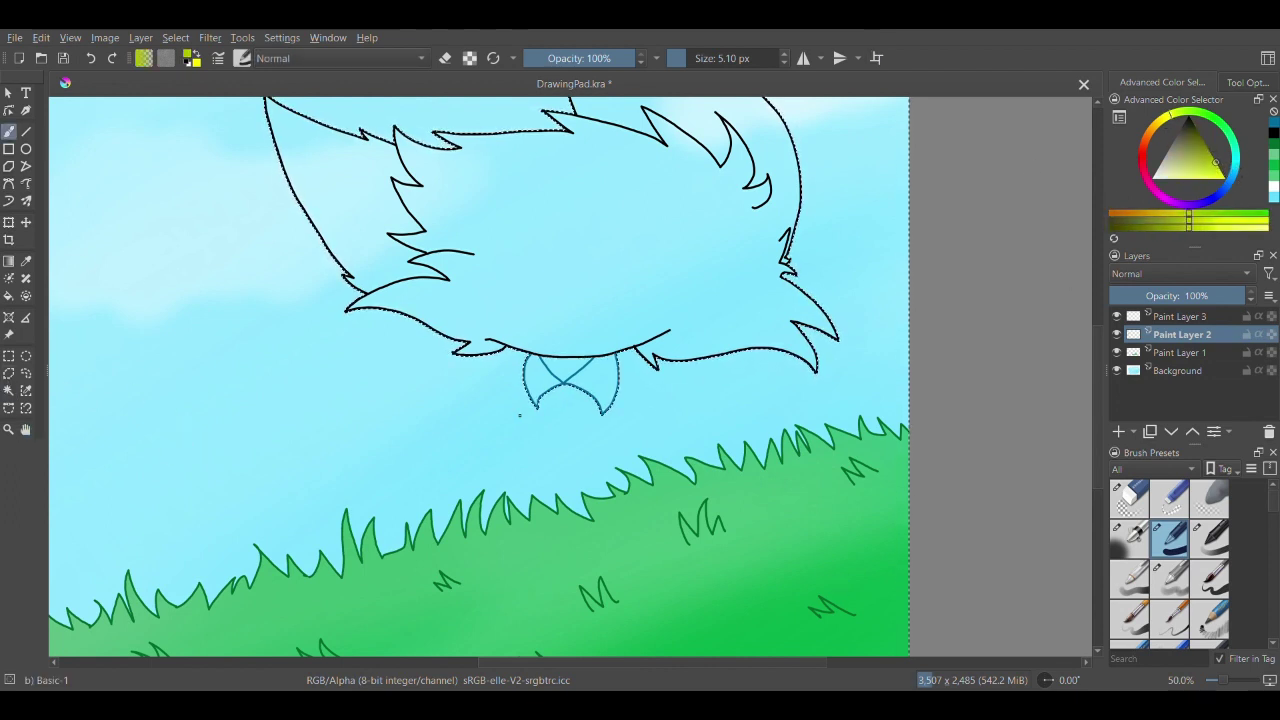
# - Draw a flared sleeve outline with a curved hem below the collar in yellow-green
pyautogui.moveTo(508, 432); pyautogui.dragTo(520, 462)
pyautogui.click(89, 58)
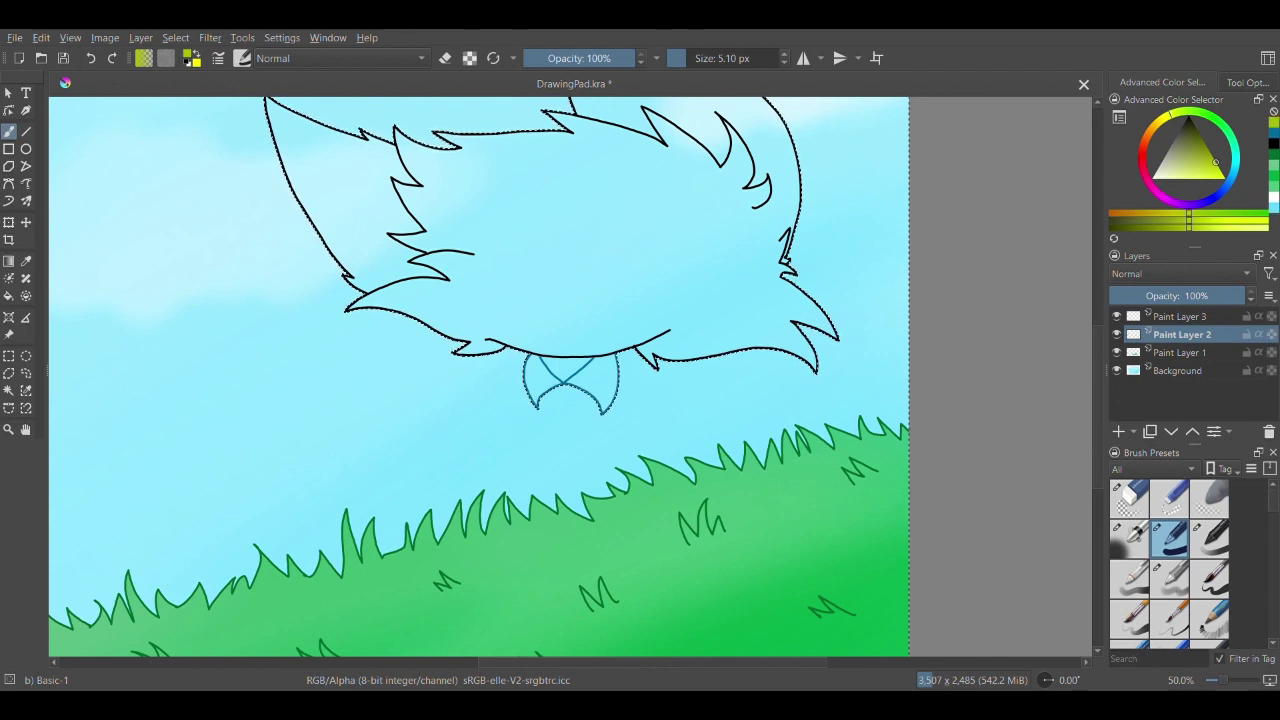
pyautogui.moveTo(573, 430)
pyautogui.mouseDown()
pyautogui.moveTo(537, 484)
pyautogui.moveTo(560, 519)
pyautogui.mouseUp()
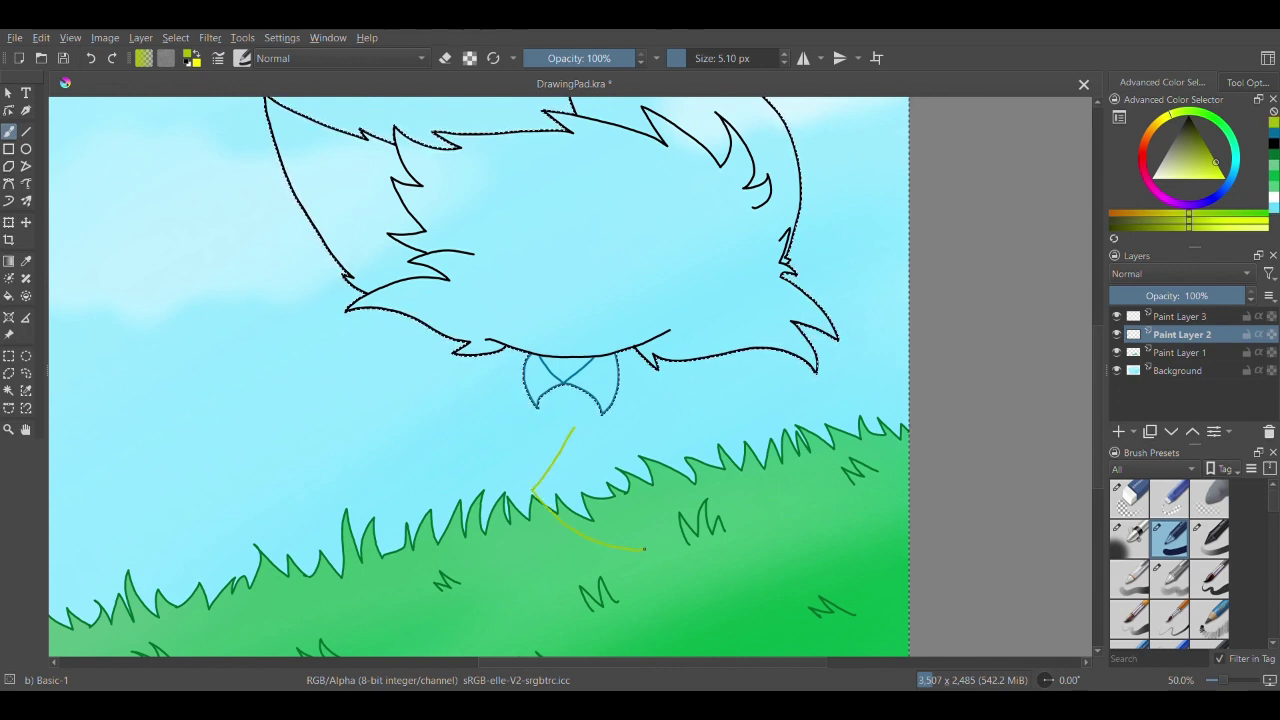
pyautogui.hotkey('ctrl', 'z')
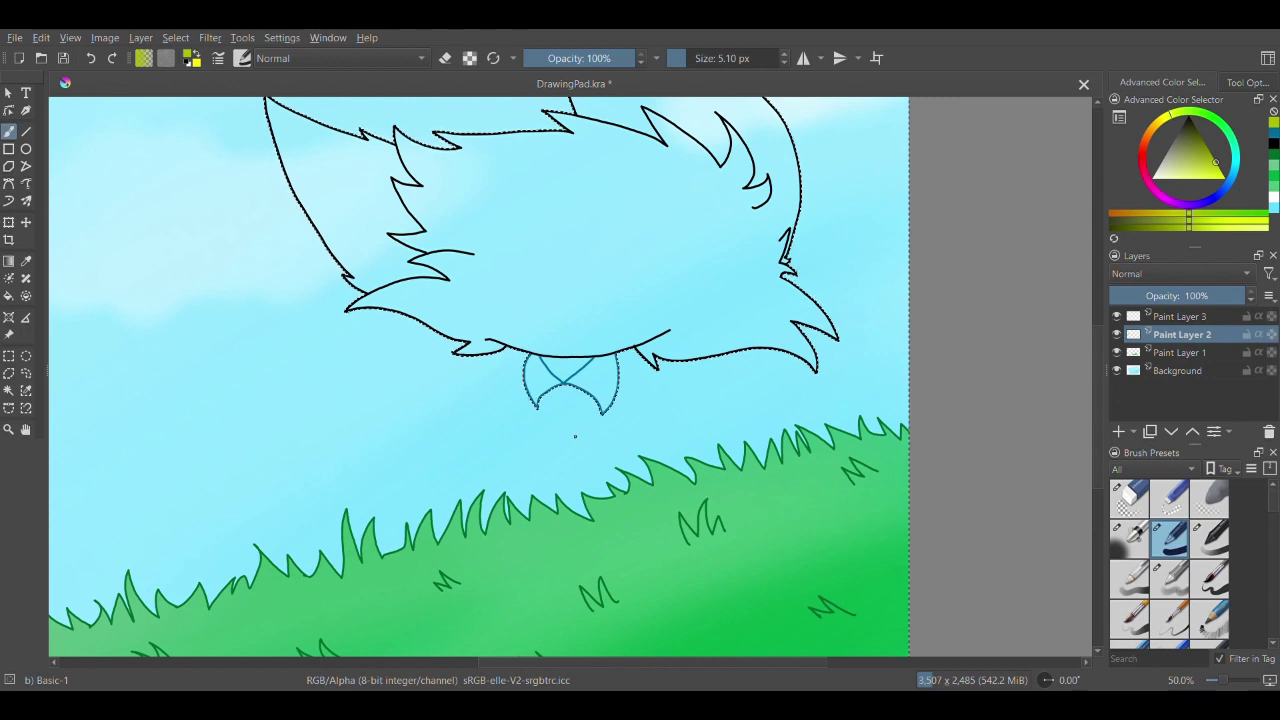
pyautogui.moveTo(575, 436)
pyautogui.mouseDown()
pyautogui.moveTo(536, 513)
pyautogui.moveTo(601, 534)
pyautogui.mouseUp()
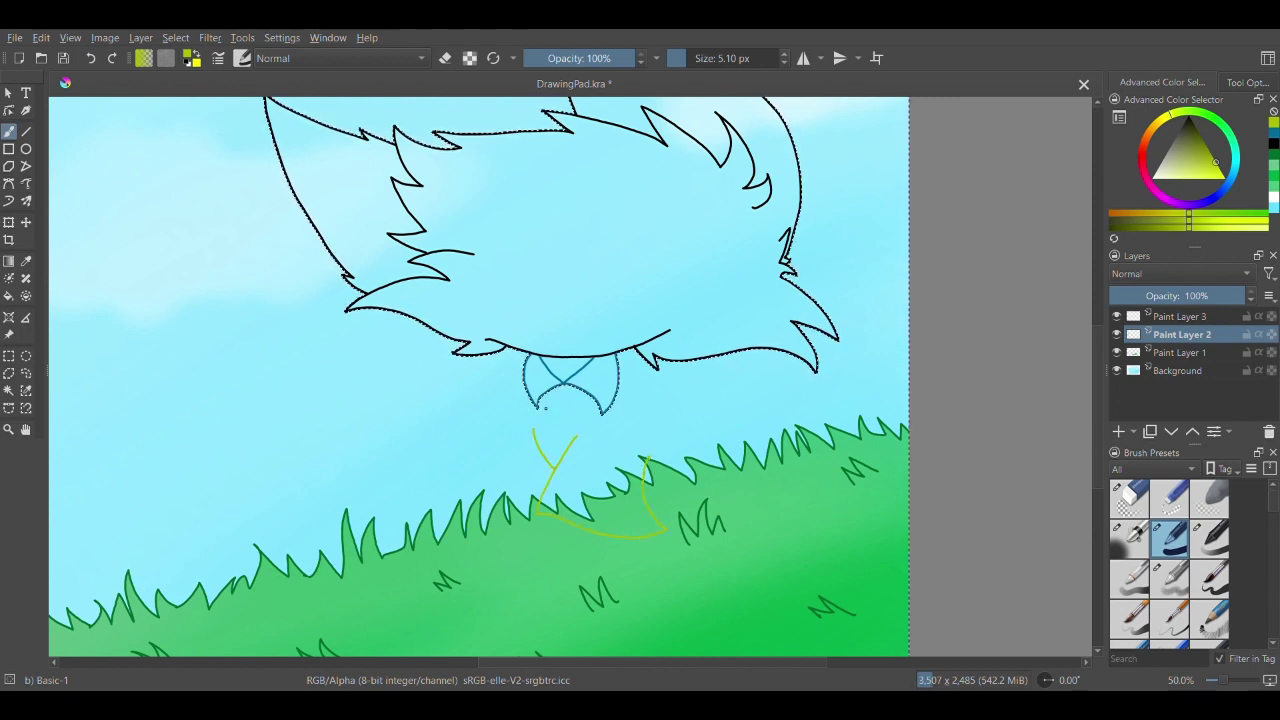
# - Draw the garment's long right edge in yellow-green from the collar down to a flared corner with a curved hem
pyautogui.click(9, 391)
pyautogui.click(561, 639)
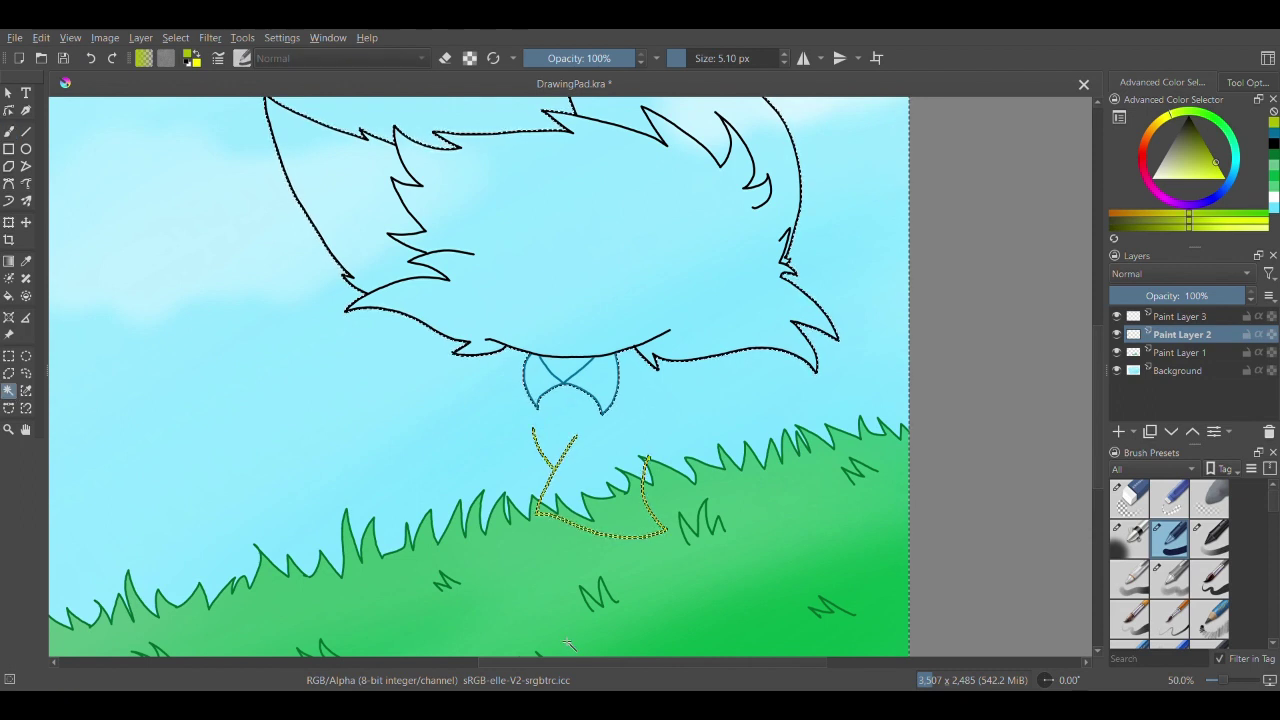
pyautogui.hotkey('ctrl', 'shift', 'a')
pyautogui.press('b')
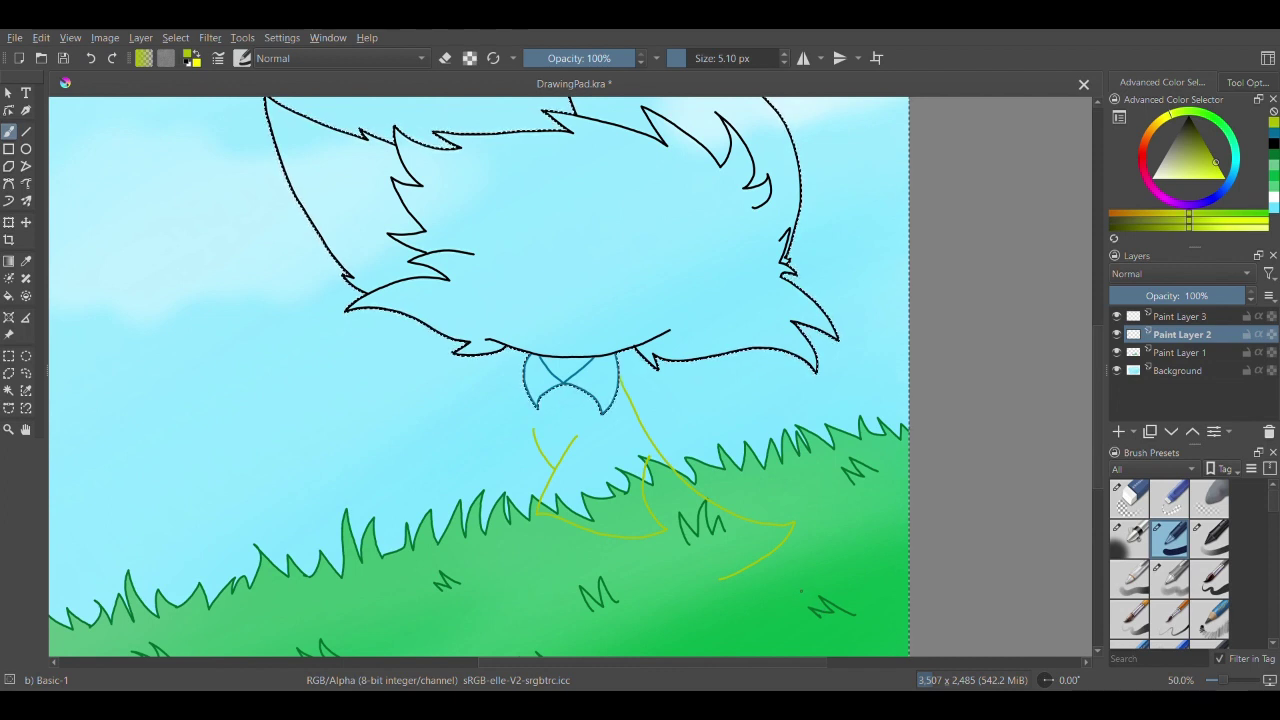
# - Draw a black limb line with a small fur tuft from beneath the sleeve hem's right end down the hill
pyautogui.press('d')
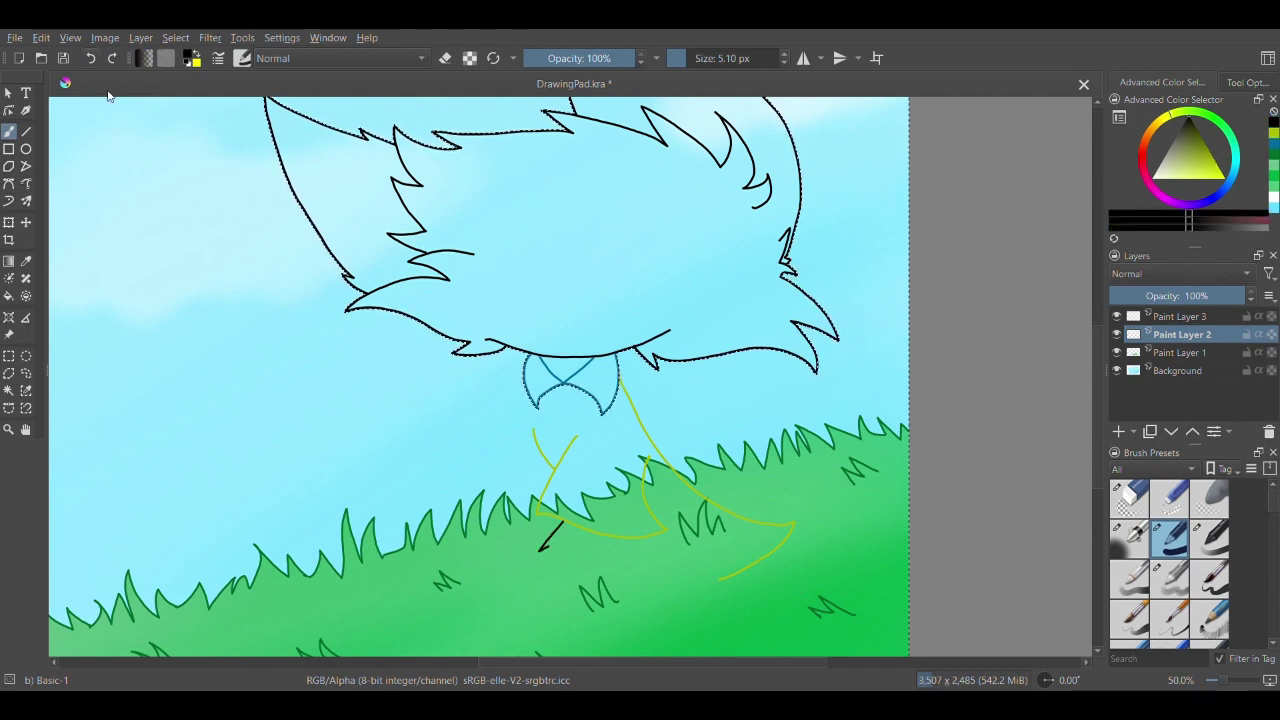
pyautogui.moveTo(645, 540); pyautogui.dragTo(620, 657)
pyautogui.moveTo(560, 536); pyautogui.dragTo(484, 657)
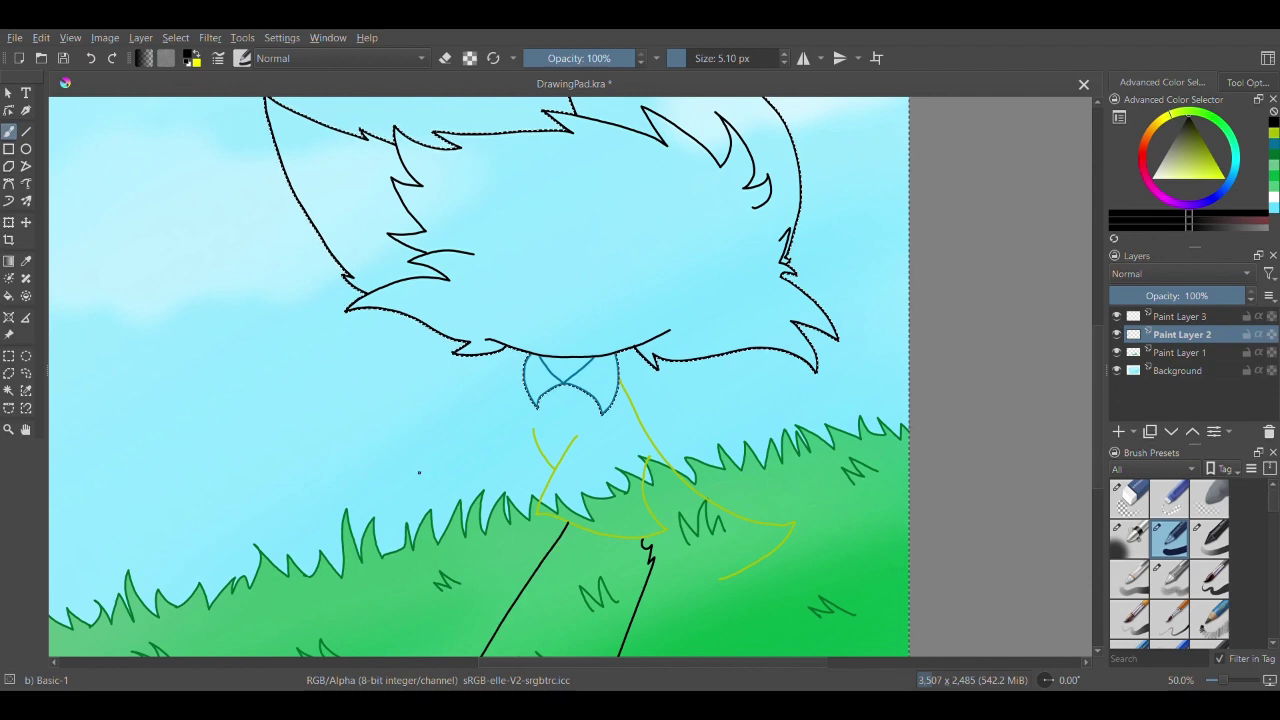
pyautogui.hotkey('ctrl', 'z')
pyautogui.moveTo(554, 553); pyautogui.dragTo(501, 657)
pyautogui.click(92, 58)
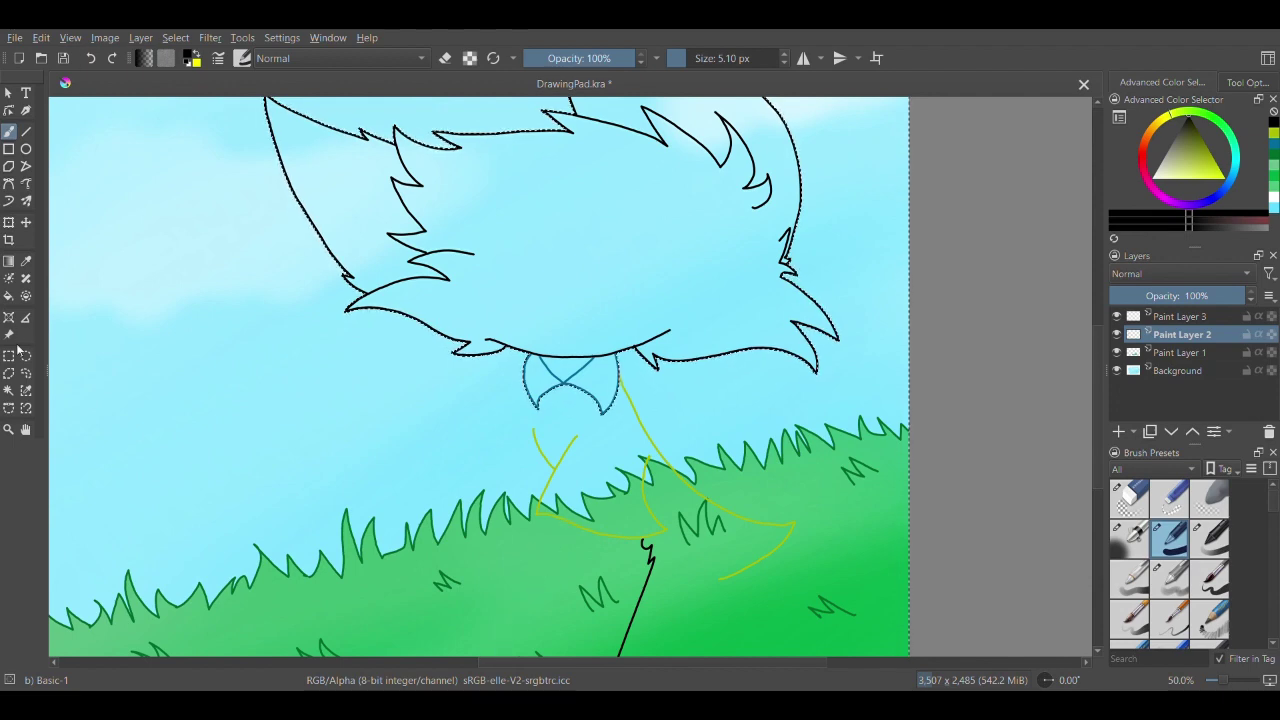
# - Reselect the area outside the drawn outlines and draw the limb's left line in black down from the sleeve hem
pyautogui.click(8, 391)
pyautogui.click(394, 476)
pyautogui.press('b')
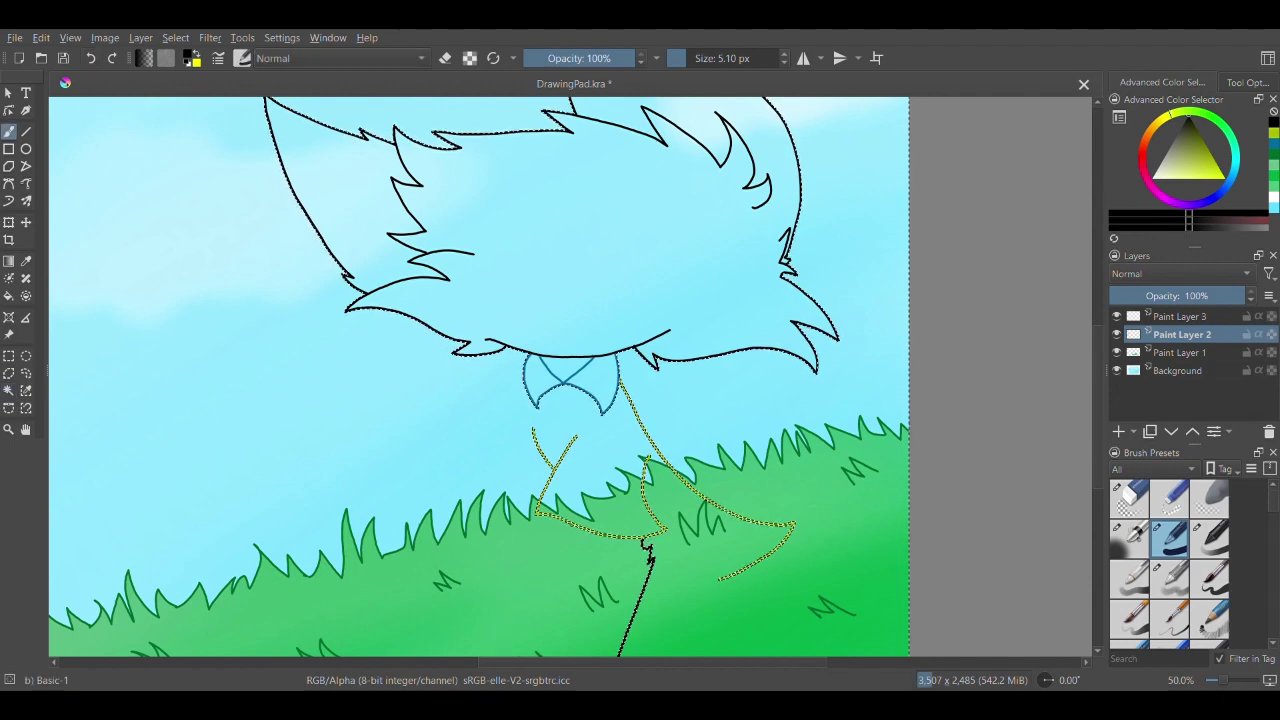
pyautogui.moveTo(571, 526); pyautogui.dragTo(485, 656)
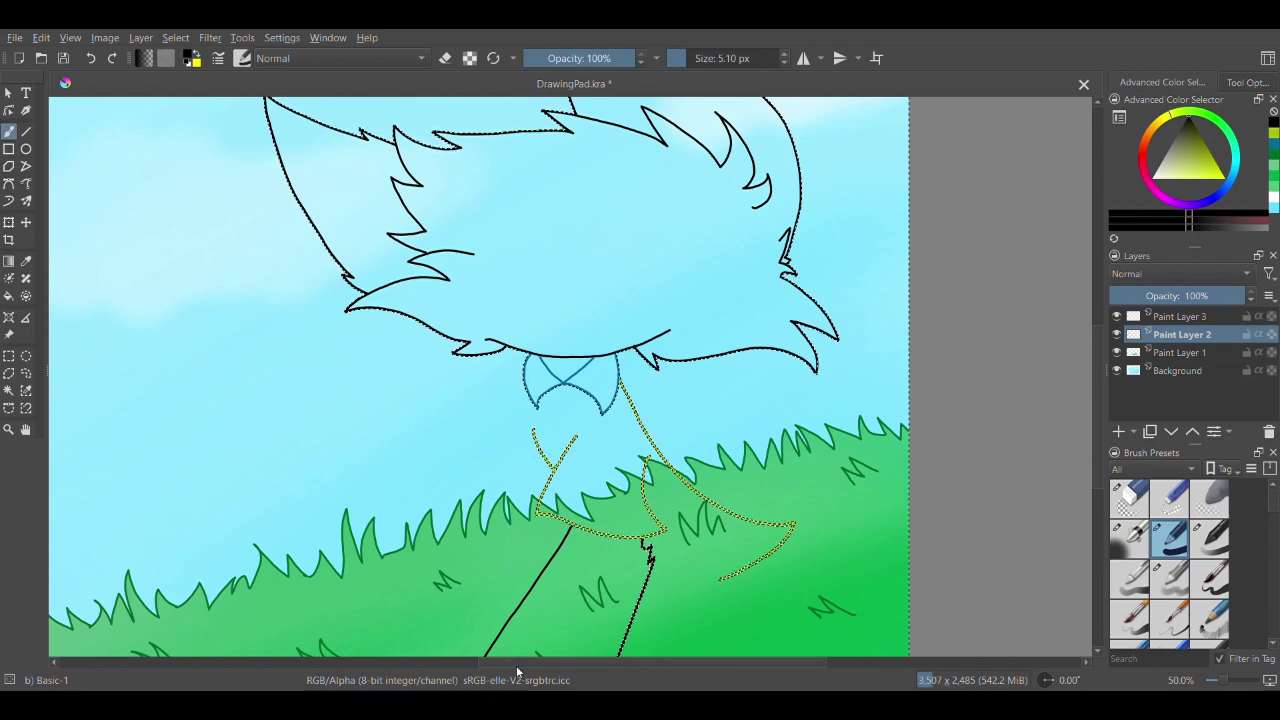
# - Draw the garment's left edge and hem in yellow-green, and trim the top of the limb's left line with the Eraser Small brush
pyautogui.click(1273, 133)
pyautogui.moveTo(524, 388)
pyautogui.mouseDown()
pyautogui.moveTo(473, 478)
pyautogui.moveTo(532, 507)
pyautogui.mouseUp()
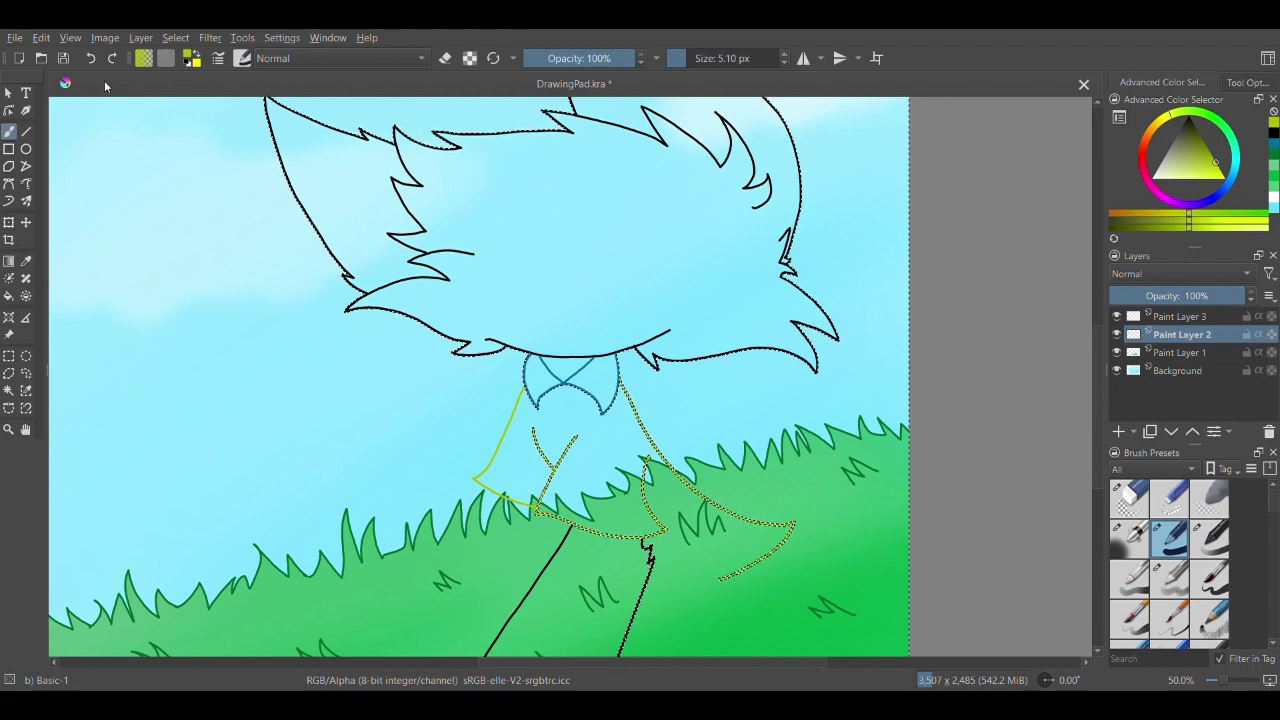
pyautogui.click(1169, 498)
pyautogui.moveTo(574, 525); pyautogui.dragTo(568, 532)
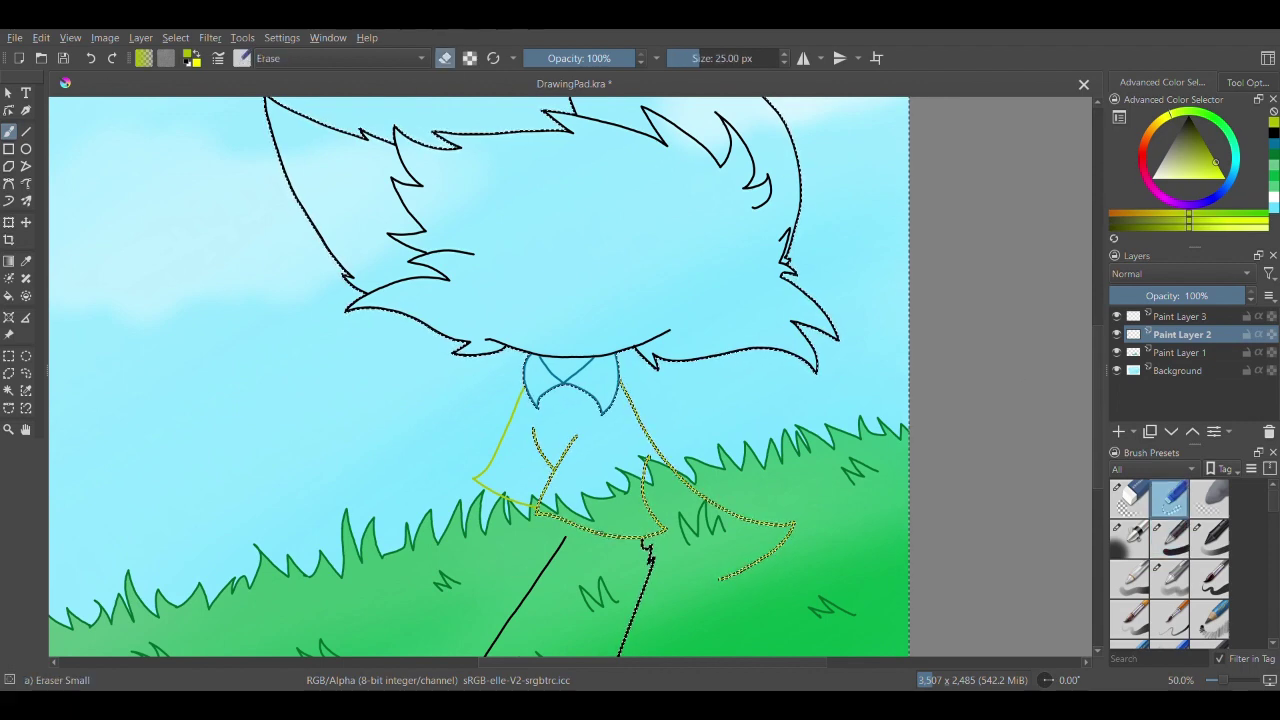
# - Clear the selection and erase the small fur tuft and the tops of both black limb lines below the sleeve hem with Eraser Small
pyautogui.click(8, 391)
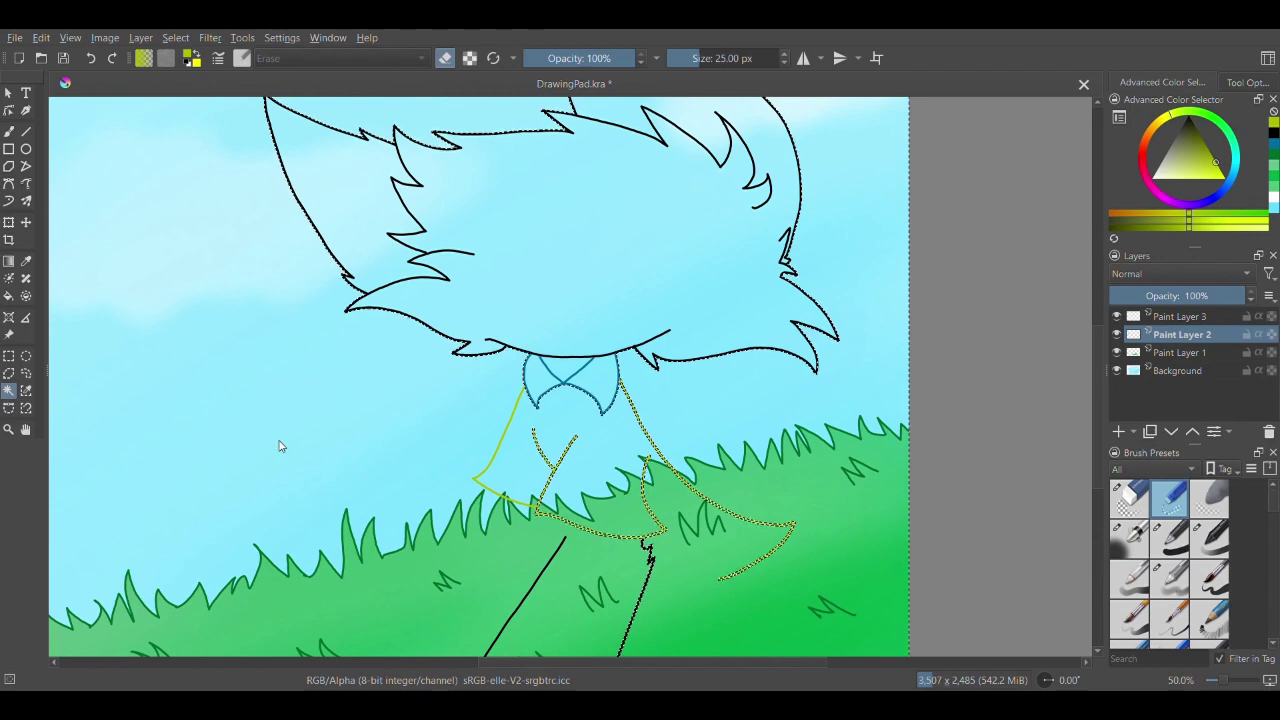
pyautogui.hotkey('ctrl', 'shift', 'a')
pyautogui.press('b')
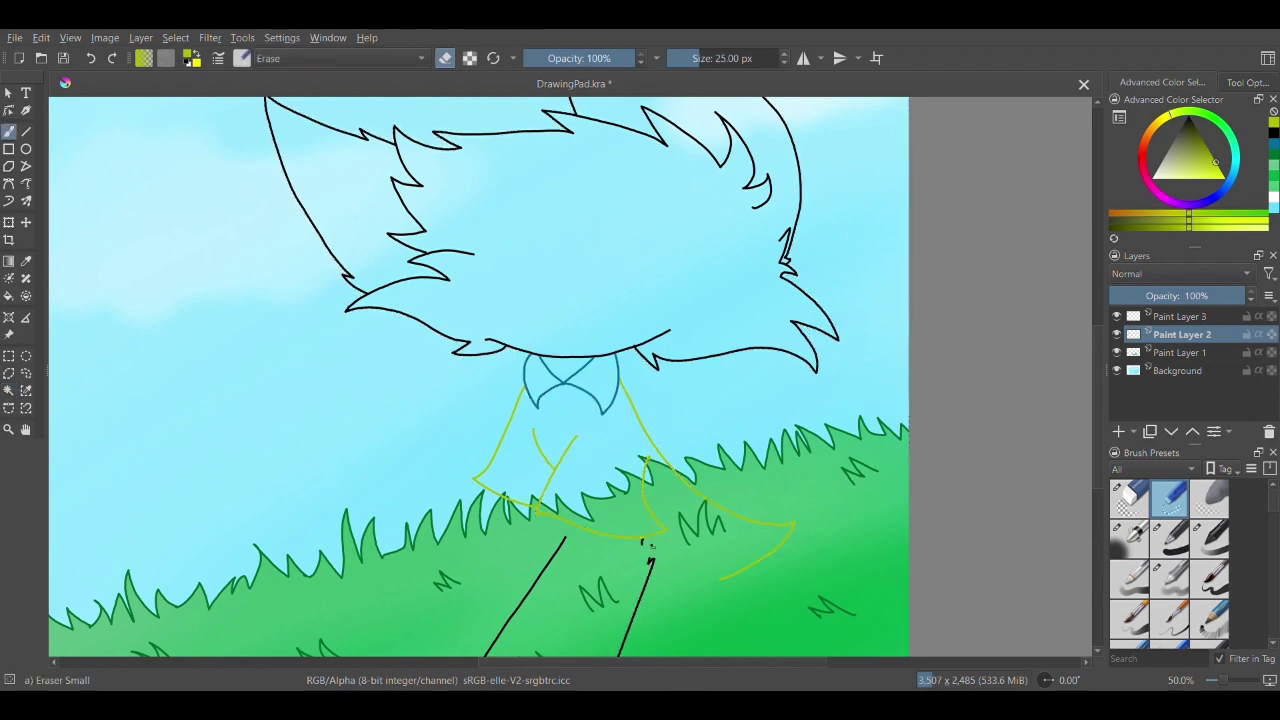
pyautogui.scroll(4, 556, 474)
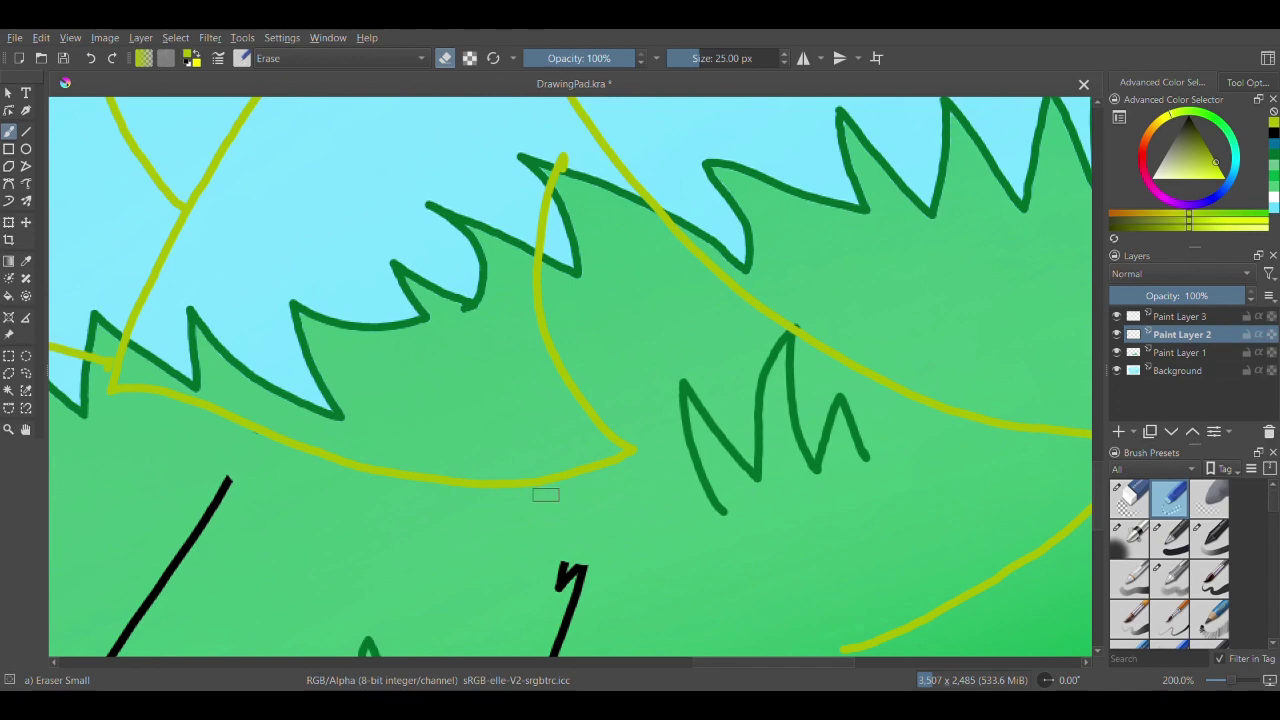
pyautogui.moveTo(572, 566); pyautogui.dragTo(570, 595)
pyautogui.moveTo(232, 494); pyautogui.dragTo(215, 487)
pyautogui.scroll(-2, 250, 488)
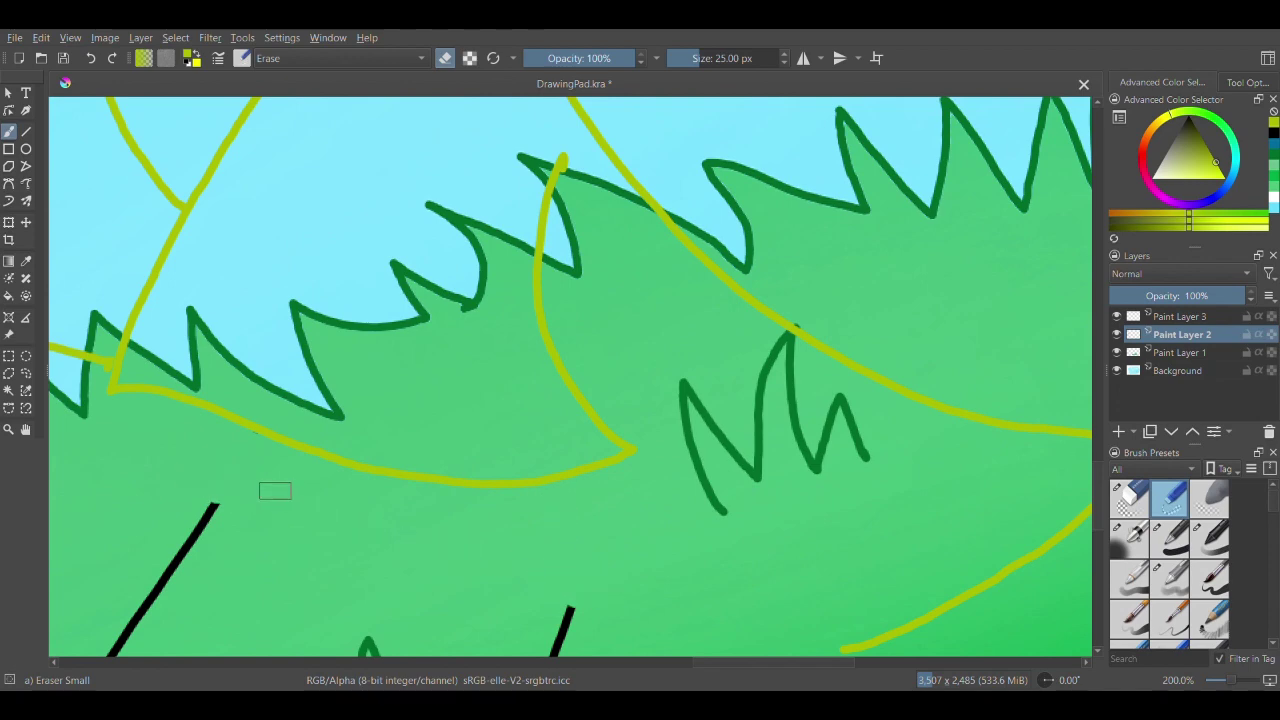
pyautogui.scroll(-3, 466, 457)
pyautogui.scroll(1, 550, 451)
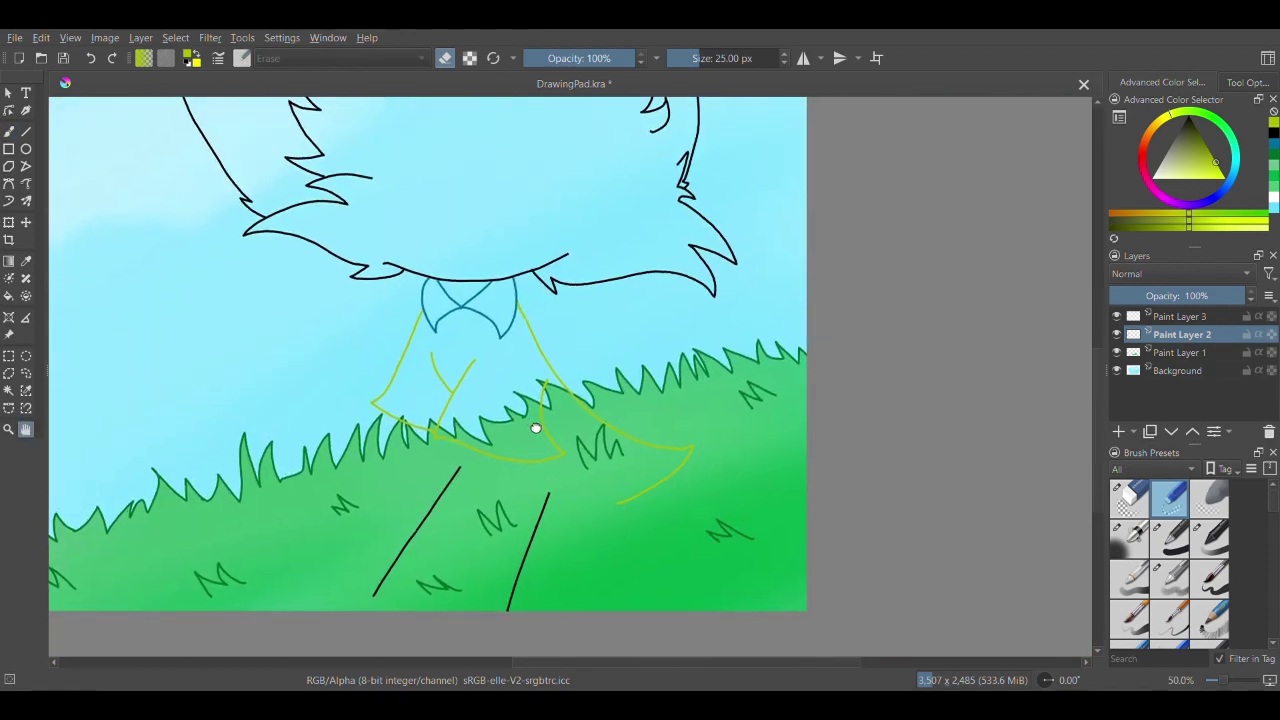
# - Draw a pointed dark blue cuff beneath the yellow-green sleeve hem, across the tops of both limb lines, with the Basic-1 brush
pyautogui.click(9, 131)
pyautogui.click(1270, 166)
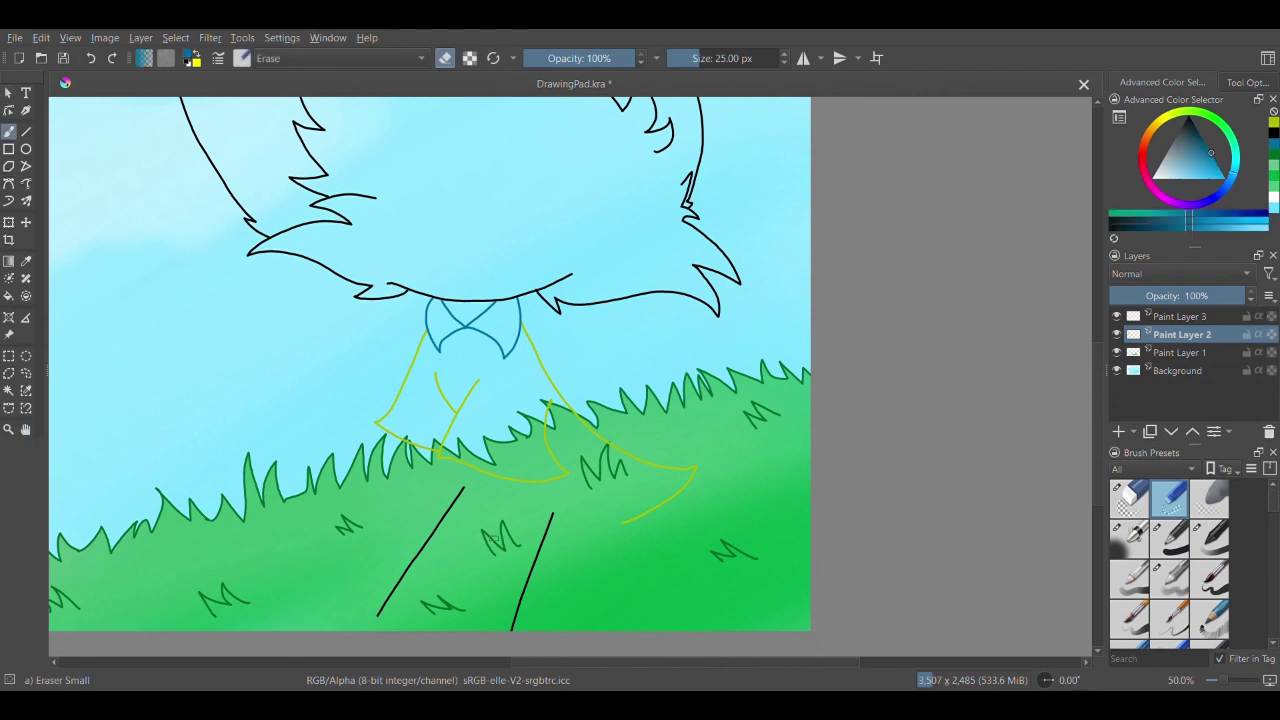
pyautogui.click(1172, 540)
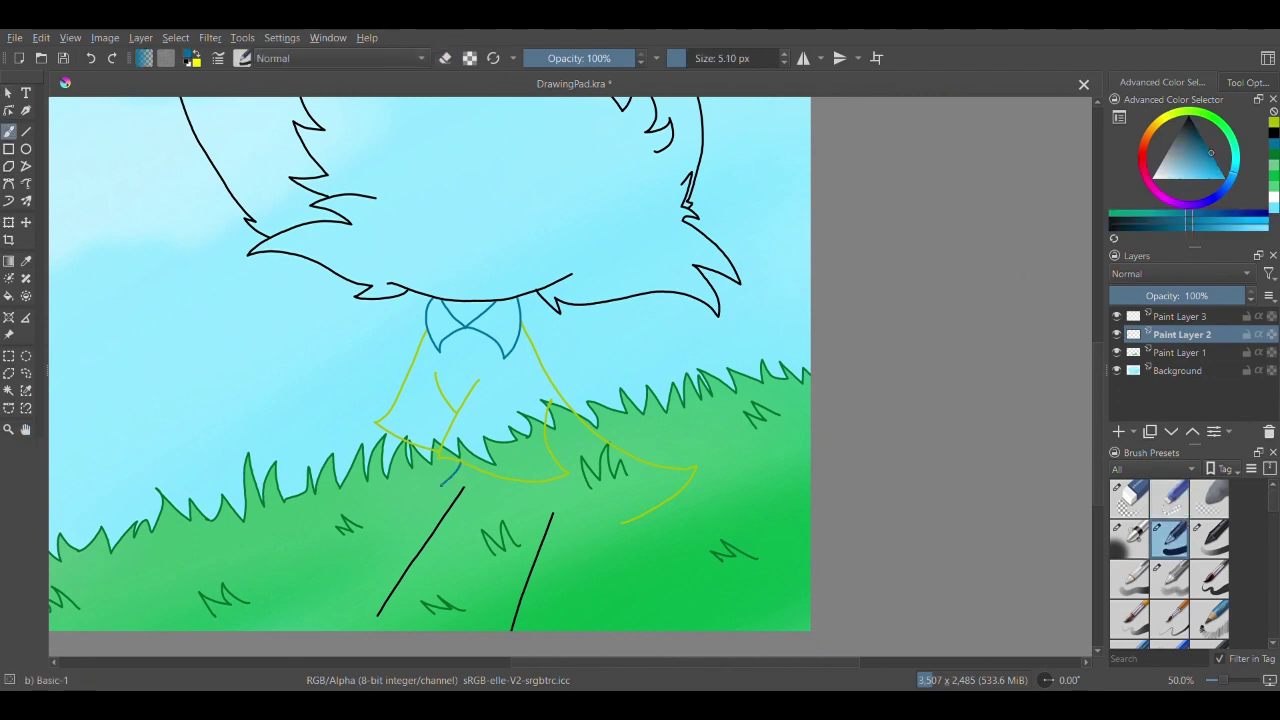
pyautogui.moveTo(441, 484); pyautogui.dragTo(560, 515)
pyautogui.press('e')
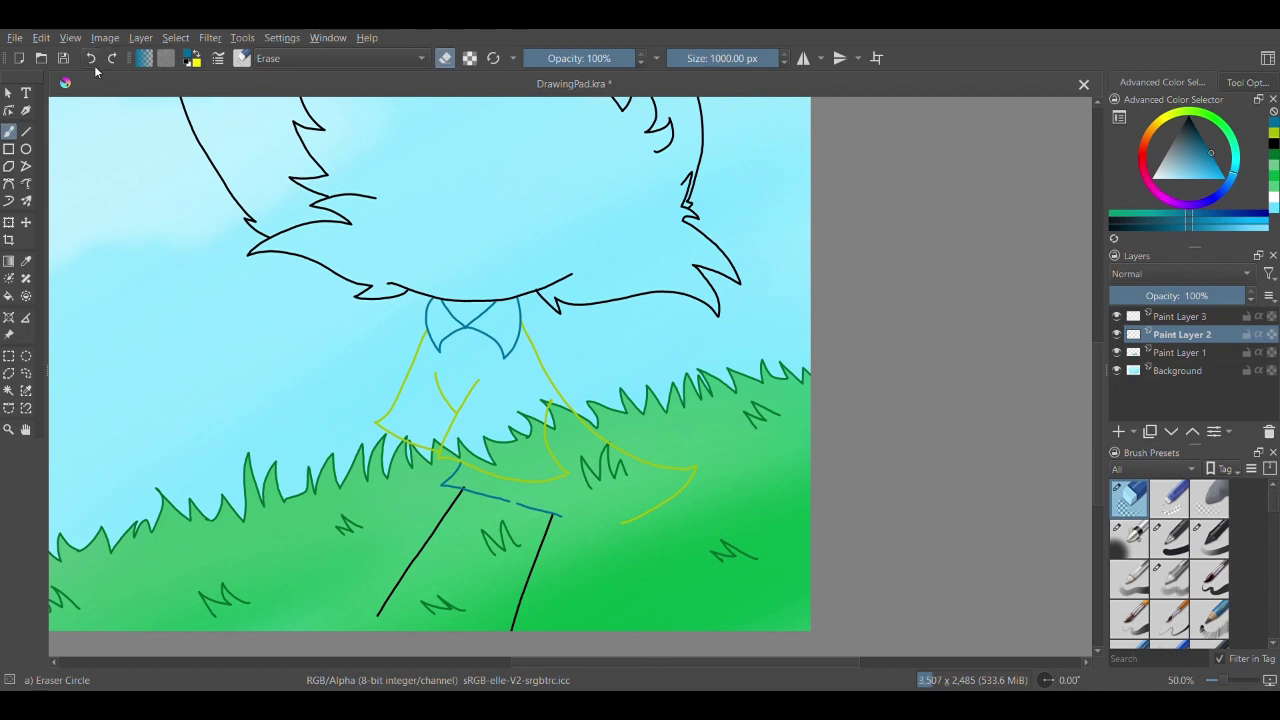
pyautogui.click(90, 59)
pyautogui.click(1170, 540)
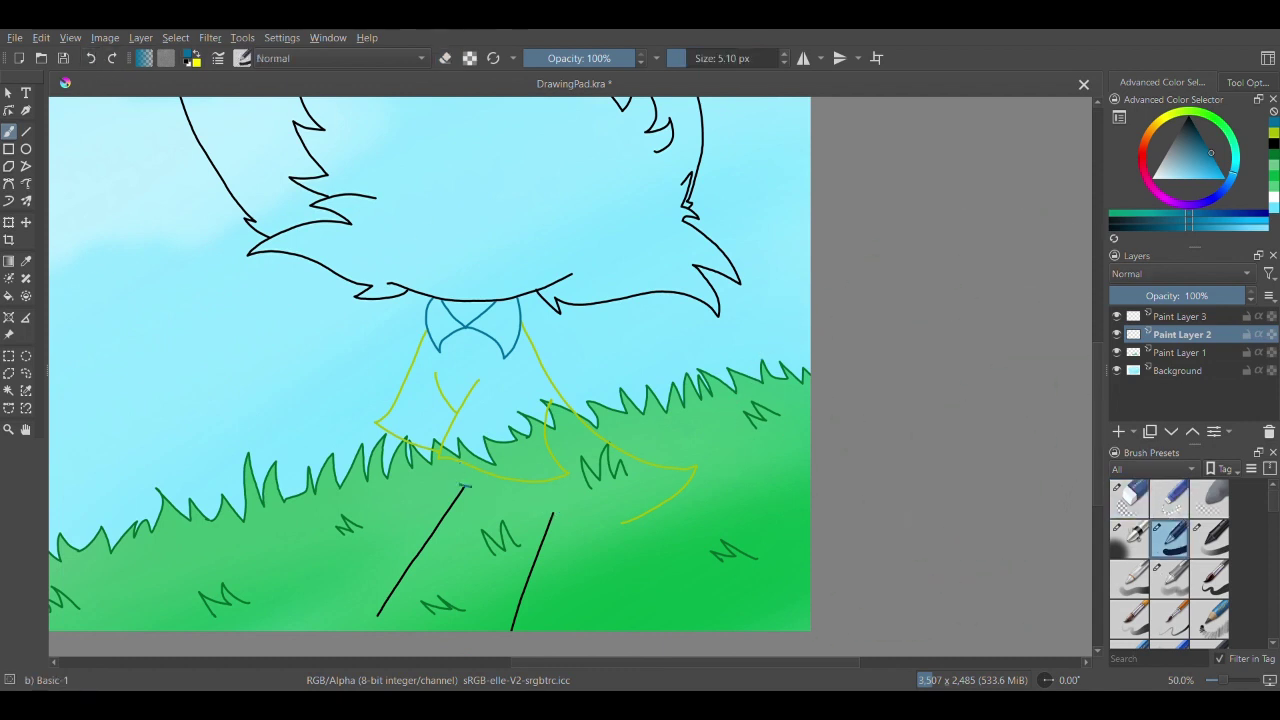
pyautogui.moveTo(463, 486); pyautogui.dragTo(572, 518)
pyautogui.moveTo(457, 468); pyautogui.dragTo(459, 482)
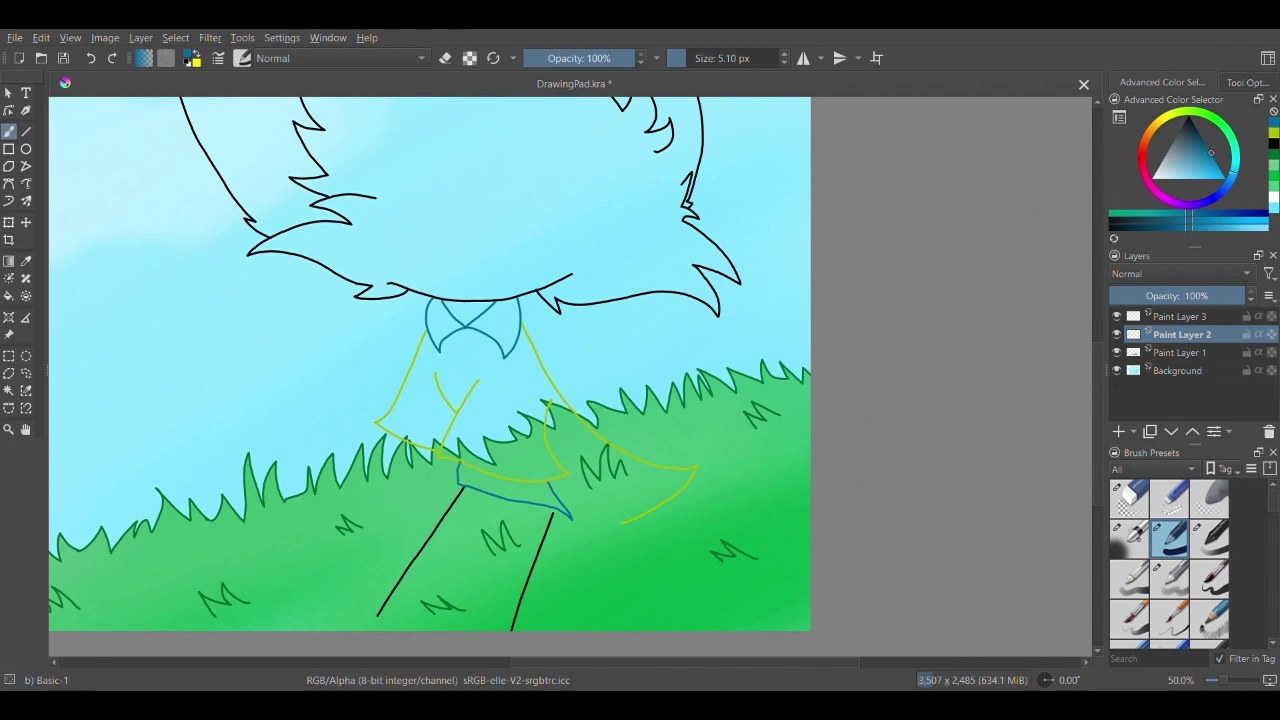
# - Extend the limb's left line in black with a small fur notch down to the canvas edge
pyautogui.press('d')
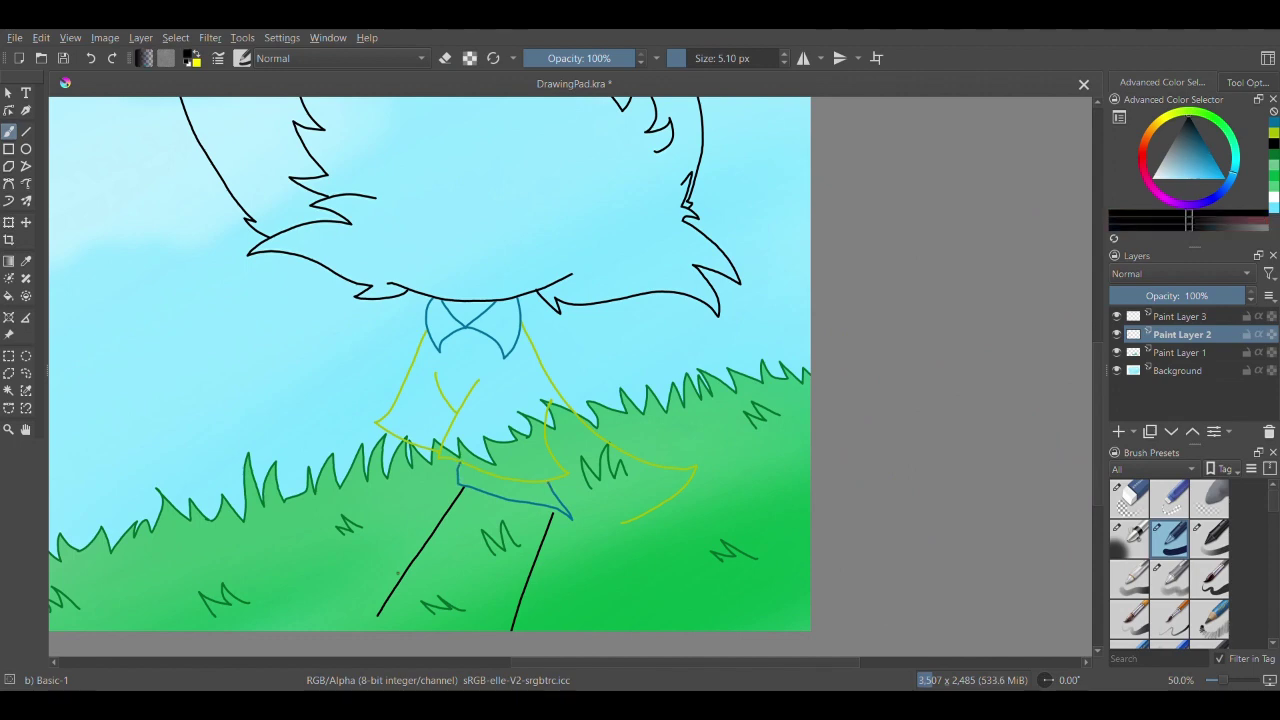
pyautogui.click(27, 432)
pyautogui.moveTo(464, 616); pyautogui.dragTo(571, 557)
pyautogui.scroll(2, 571, 557)
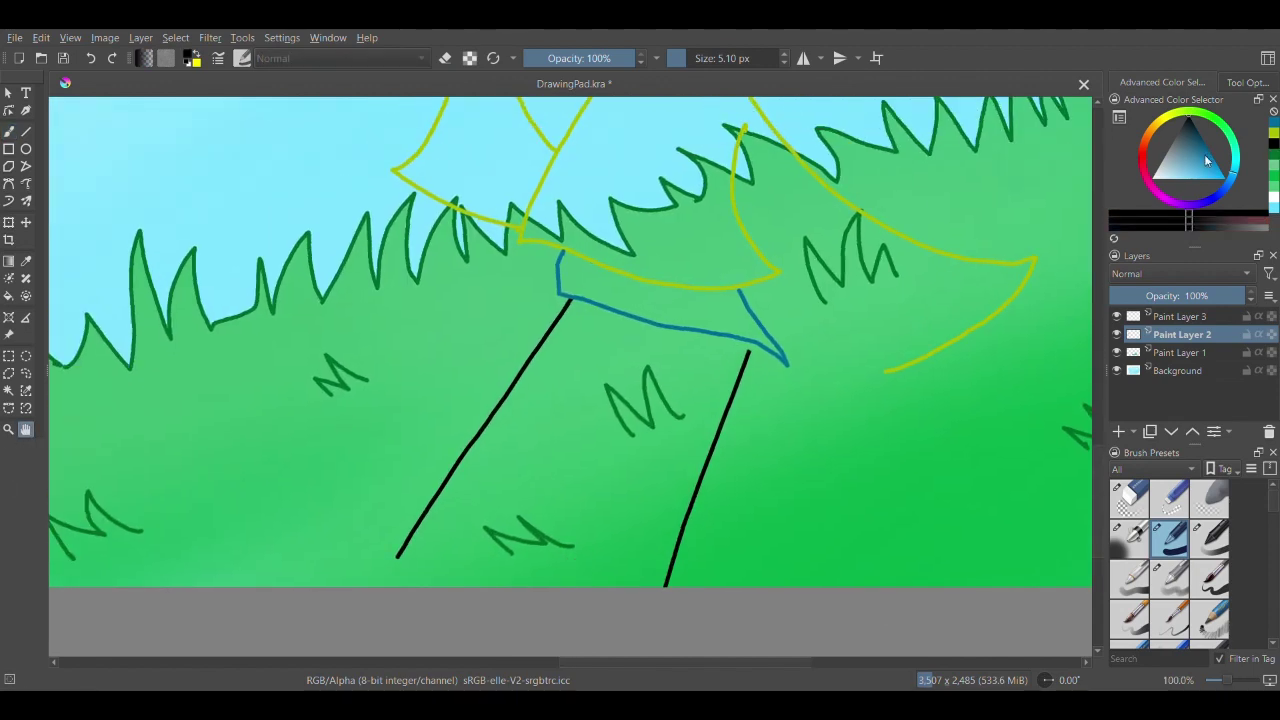
pyautogui.press('b')
pyautogui.moveTo(412, 550); pyautogui.dragTo(383, 587)
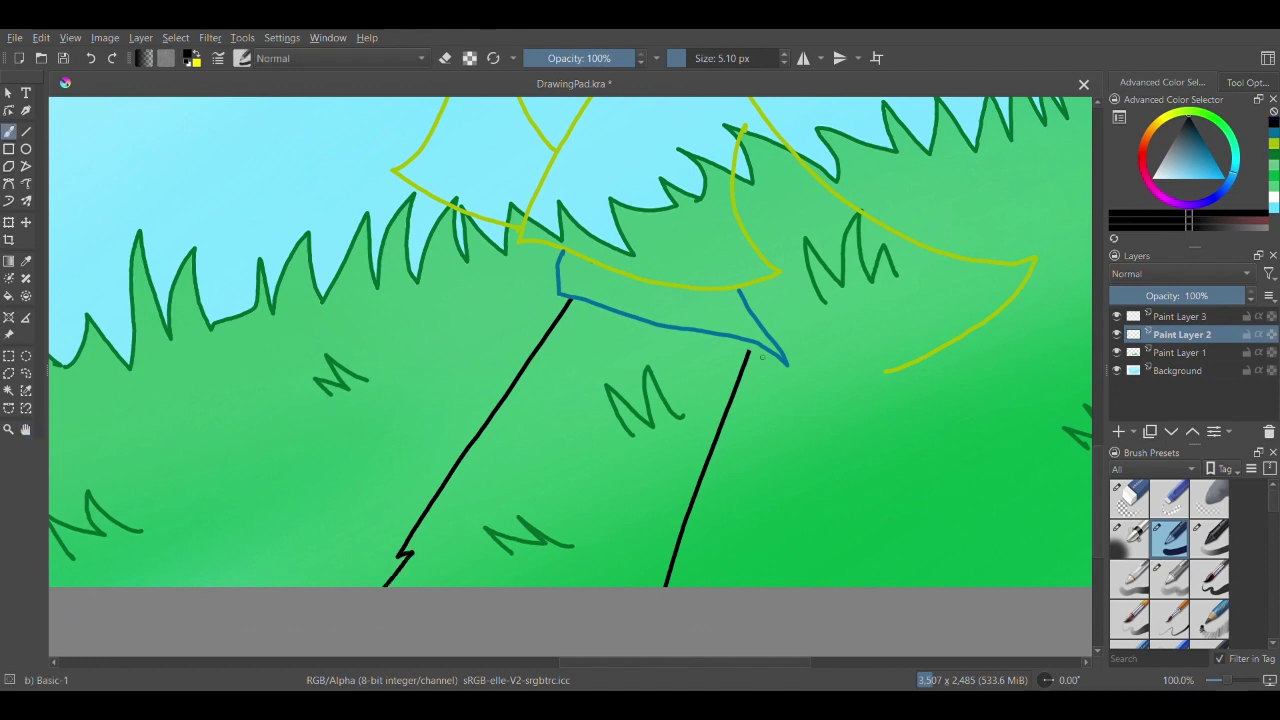
# - Erase the top of the limb's right line and redraw it in black as jagged fur reaching the blue cuff
pyautogui.click(1170, 497)
pyautogui.moveTo(741, 370)
pyautogui.mouseDown()
pyautogui.moveTo(750, 360)
pyautogui.moveTo(750, 398)
pyautogui.moveTo(716, 402)
pyautogui.moveTo(740, 394)
pyautogui.moveTo(731, 342)
pyautogui.mouseUp()
pyautogui.click(1173, 551)
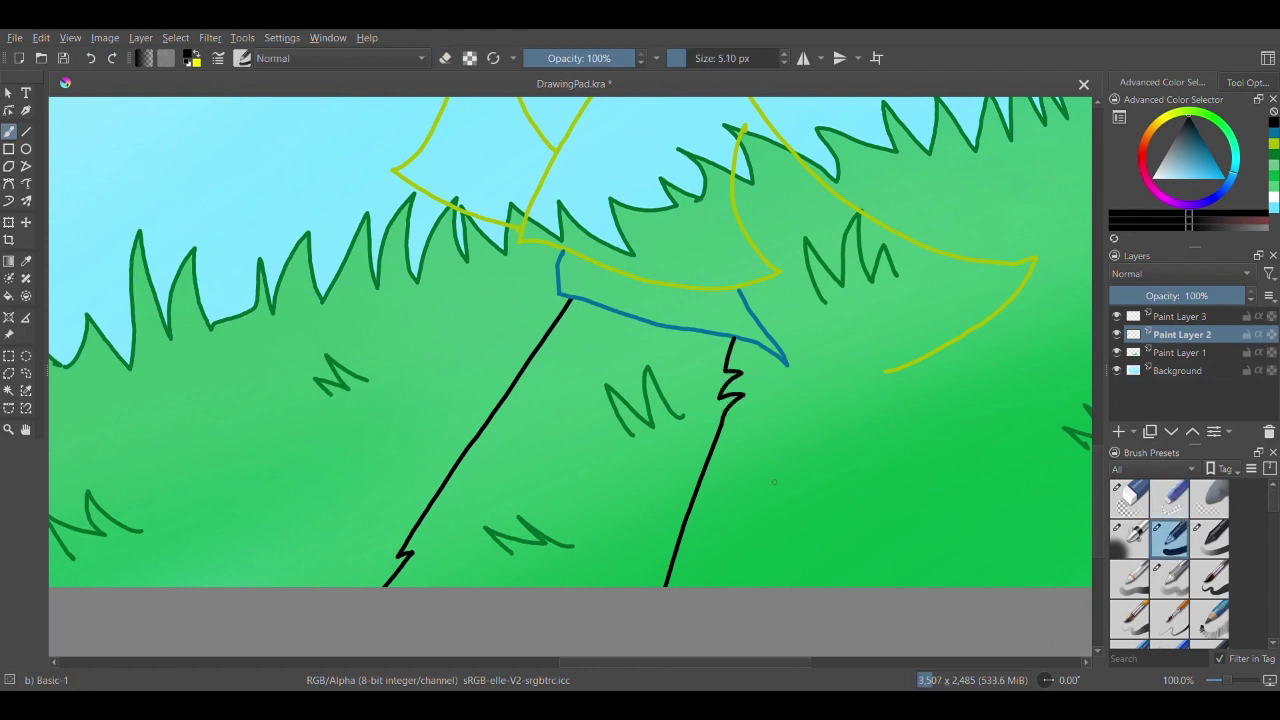
# - Extend the garment's lower hem in yellow-green from its curved right end to the limb's right line
pyautogui.click(1274, 143)
pyautogui.moveTo(890, 371); pyautogui.dragTo(740, 398)
pyautogui.hotkey('ctrl', 'z')
pyautogui.moveTo(890, 370)
pyautogui.mouseDown()
pyautogui.moveTo(855, 373)
pyautogui.moveTo(724, 440)
pyautogui.mouseUp()
pyautogui.hotkey('ctrl', 'z')
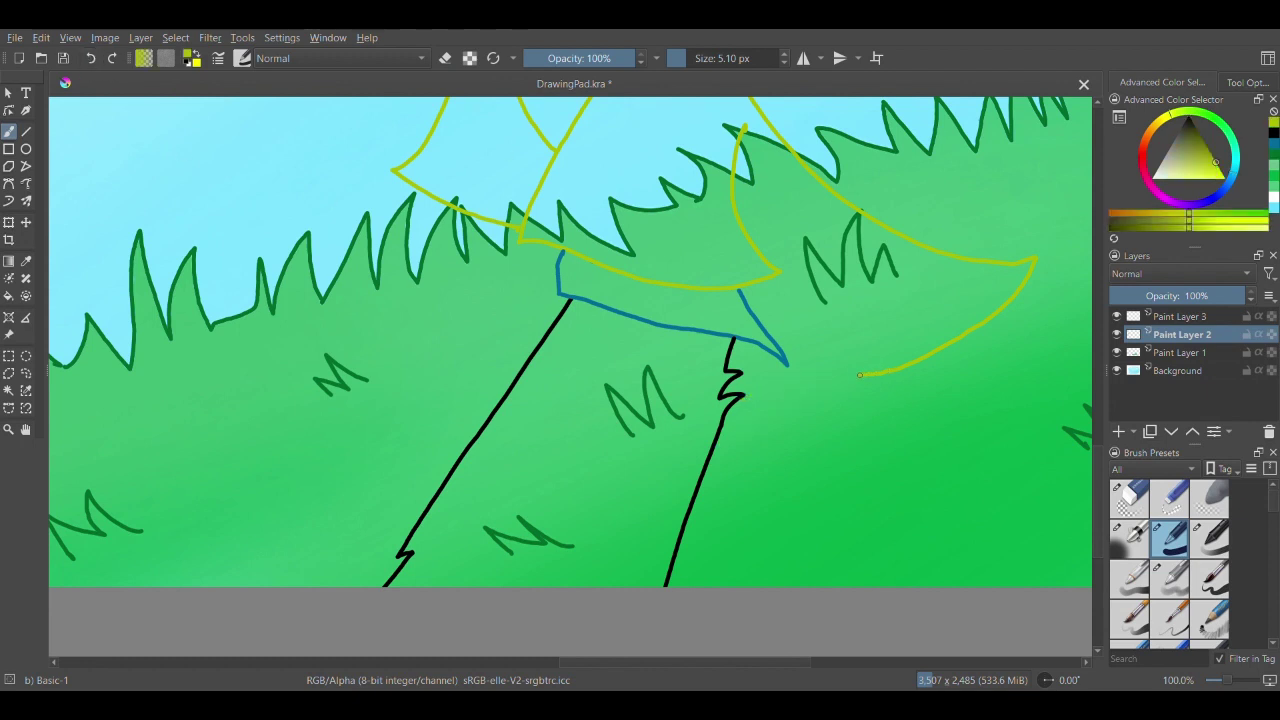
pyautogui.moveTo(859, 375); pyautogui.dragTo(730, 430)
# - Draw a dark blue curved underlayer edge beneath the garment's left hem, joining it to the top of the blue cuff
pyautogui.keyDown('ctrl'); pyautogui.click(429, 218); pyautogui.keyUp('ctrl')
pyautogui.moveTo(438, 203)
pyautogui.mouseDown()
pyautogui.moveTo(370, 243)
pyautogui.moveTo(386, 267)
pyautogui.mouseUp()
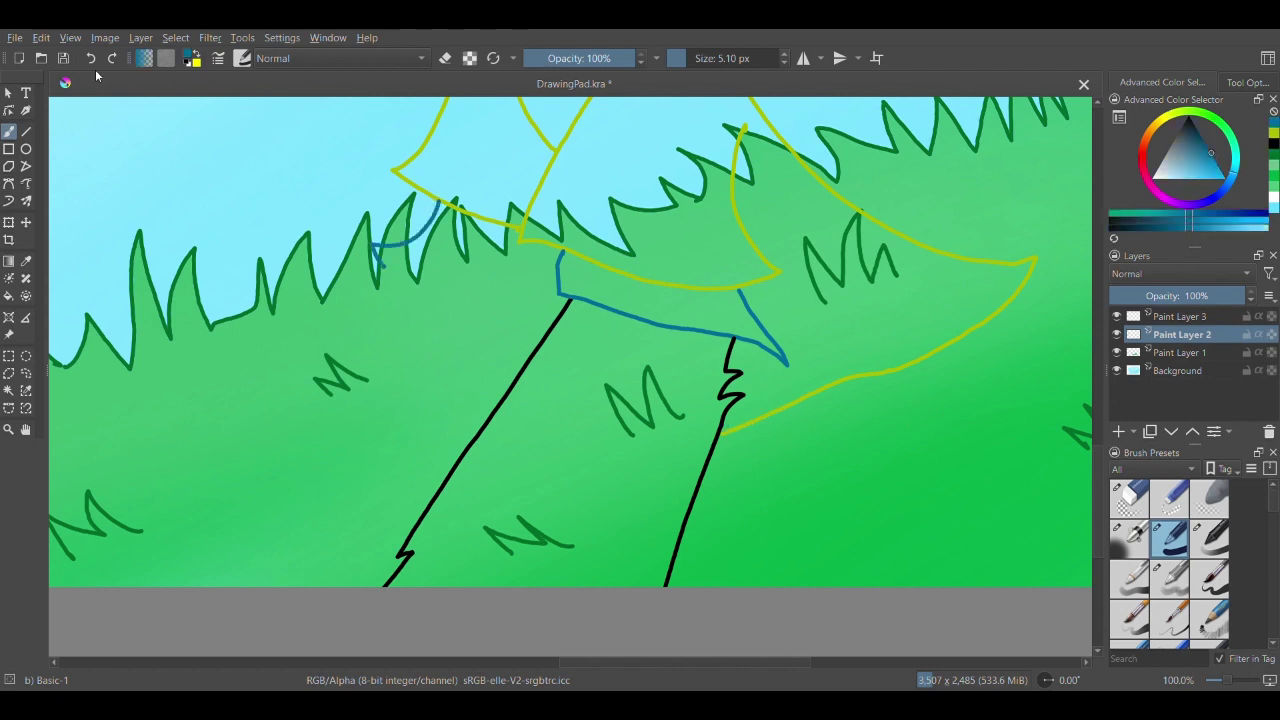
pyautogui.click(91, 60)
pyautogui.moveTo(426, 195)
pyautogui.mouseDown()
pyautogui.moveTo(360, 234)
pyautogui.moveTo(408, 312)
pyautogui.moveTo(534, 322)
pyautogui.mouseUp()
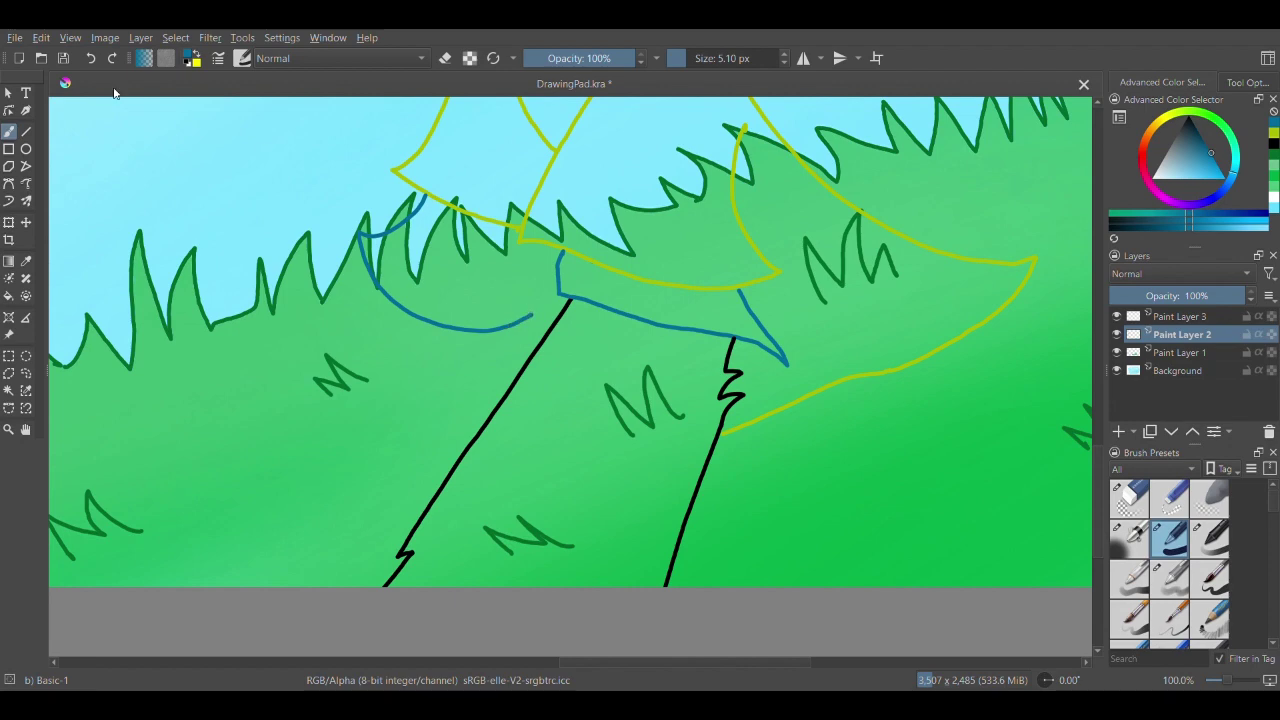
pyautogui.hotkey('ctrl', 'z')
pyautogui.moveTo(425, 195)
pyautogui.mouseDown()
pyautogui.moveTo(487, 265)
pyautogui.moveTo(557, 259)
pyautogui.mouseUp()
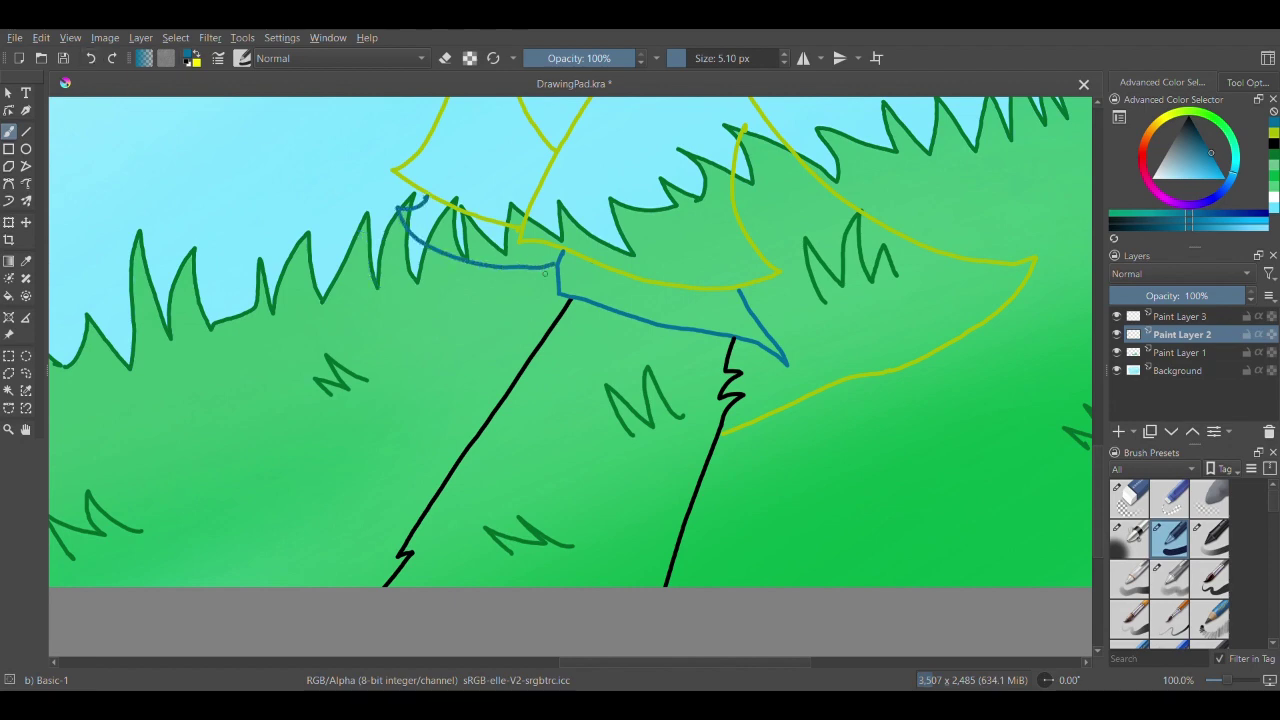
# - Select the area outside the drawn outlines with the contiguous selection tool and set the brush color to black
pyautogui.click(26, 430)
pyautogui.moveTo(337, 363); pyautogui.dragTo(466, 438)
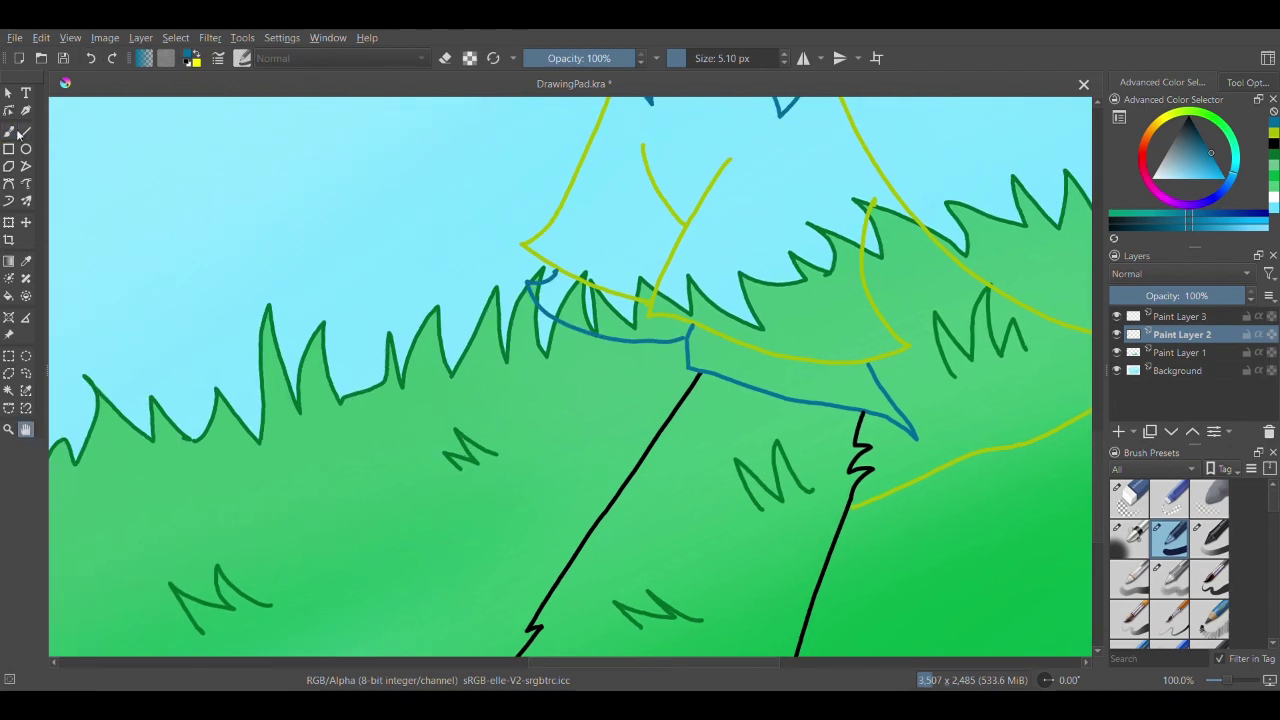
pyautogui.click(10, 132)
pyautogui.click(9, 392)
pyautogui.click(306, 434)
pyautogui.click(1274, 144)
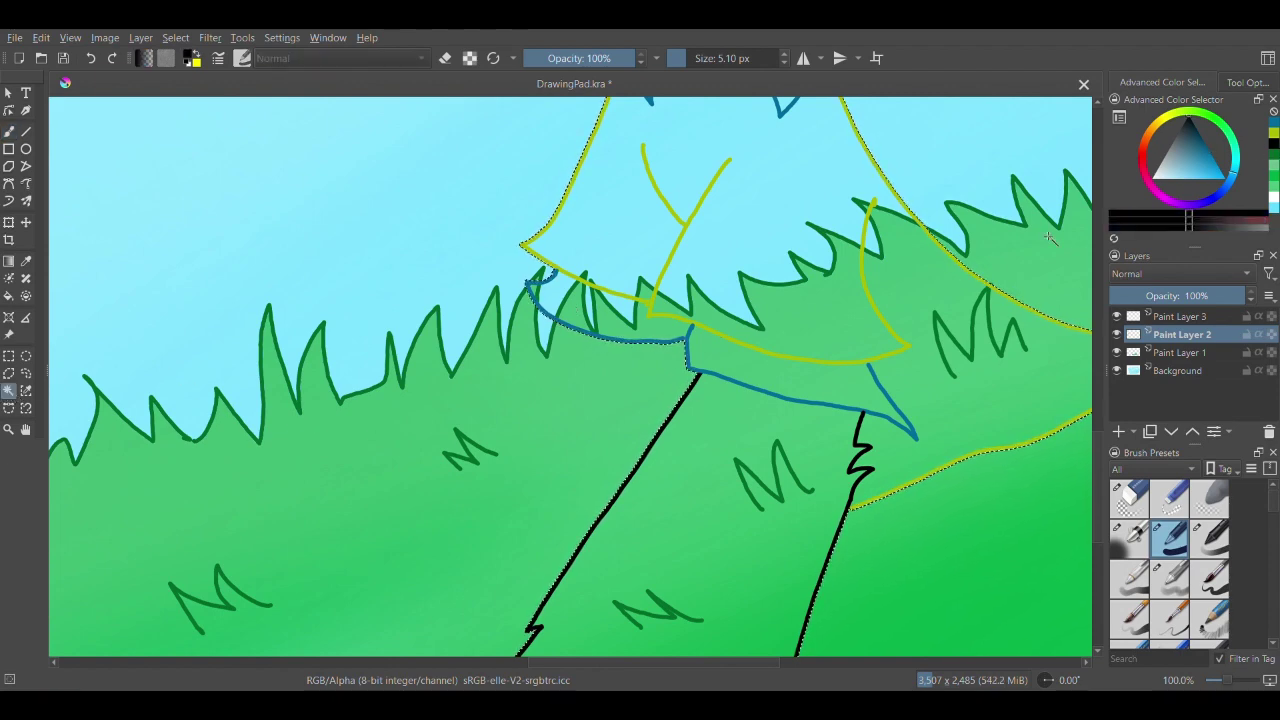
pyautogui.click(9, 132)
pyautogui.scroll(-2, 545, 317)
pyautogui.click(26, 430)
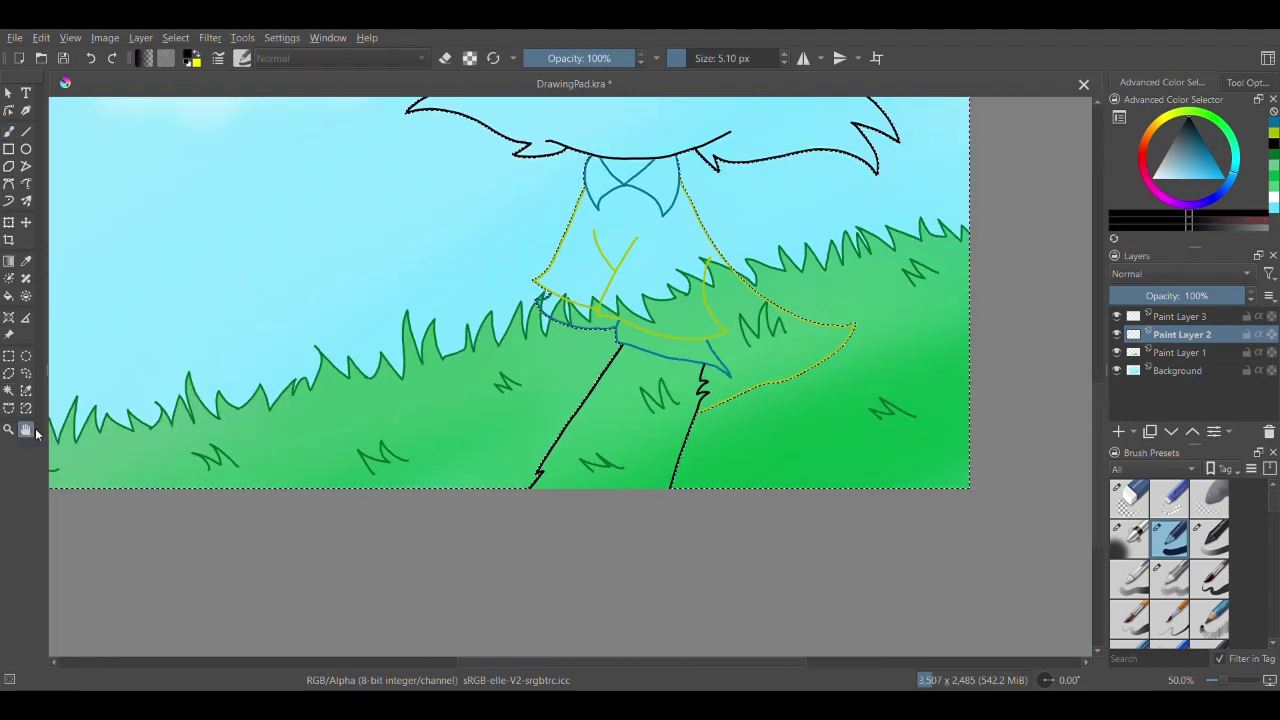
pyautogui.moveTo(242, 352); pyautogui.dragTo(219, 470)
pyautogui.scroll(1, 545, 480)
pyautogui.click(9, 131)
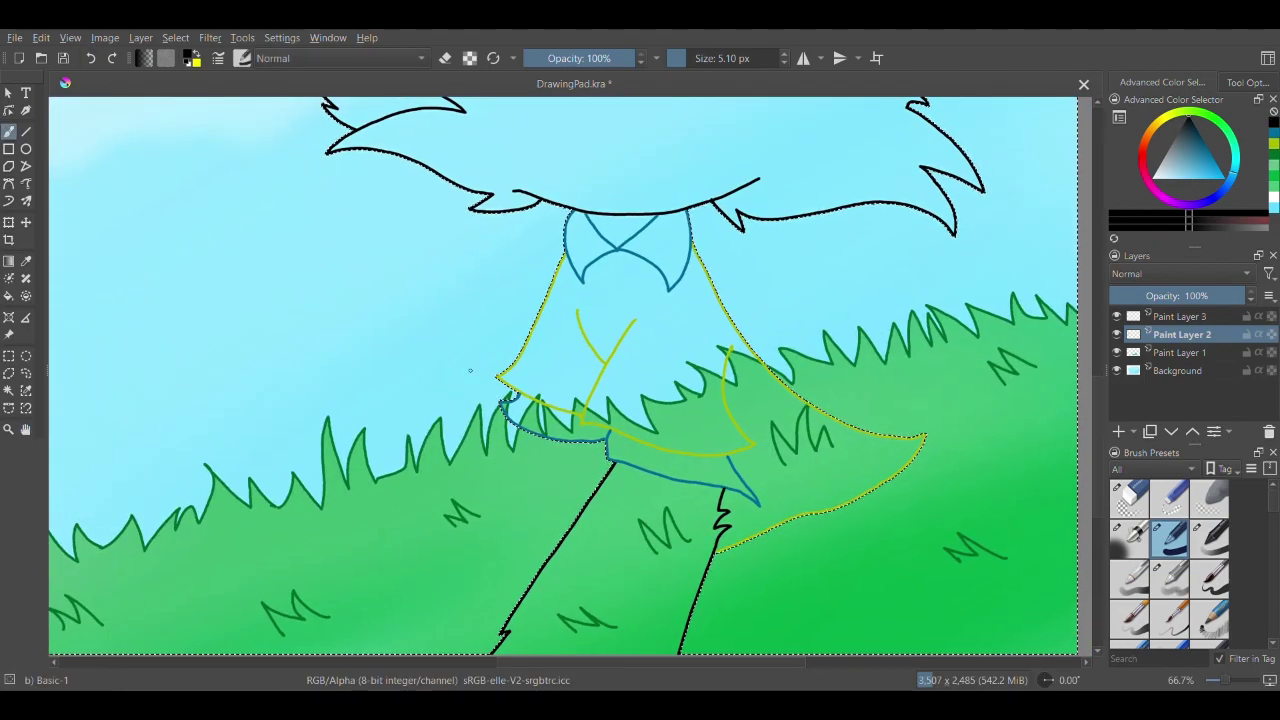
pyautogui.click(88, 60)
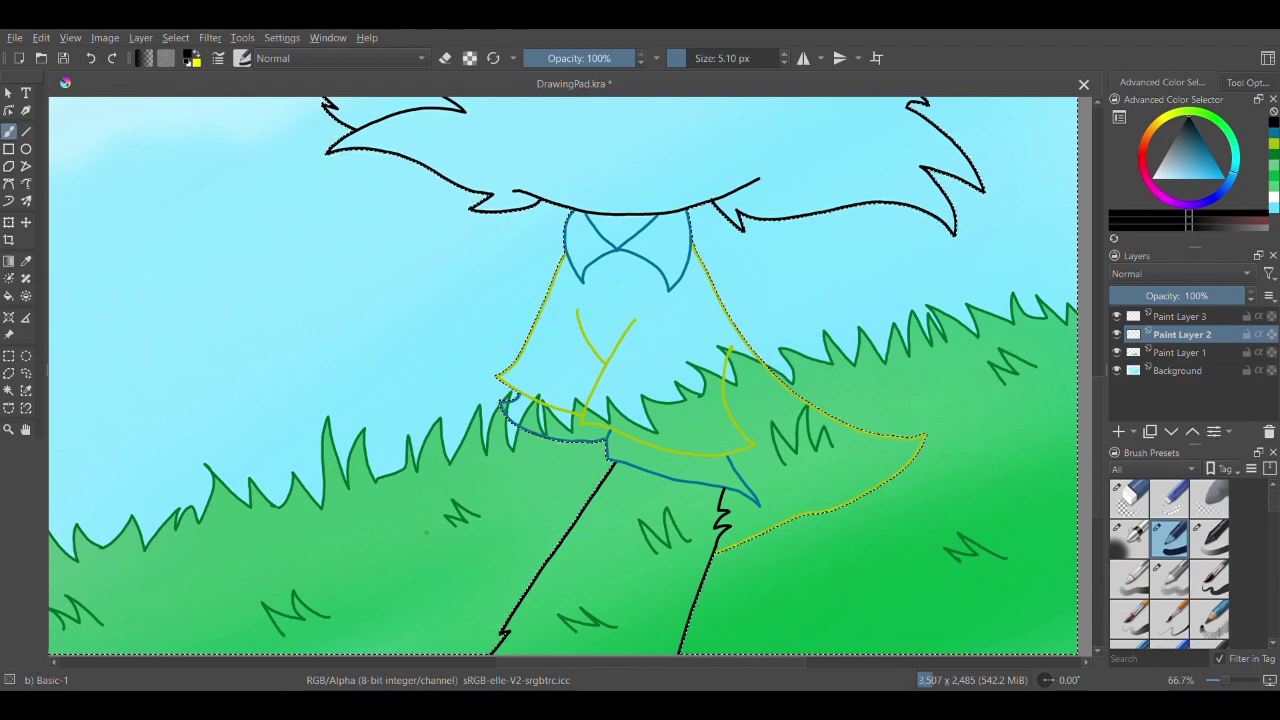
pyautogui.moveTo(428, 534)
pyautogui.mouseDown()
pyautogui.moveTo(379, 494)
pyautogui.moveTo(335, 417)
pyautogui.moveTo(340, 382)
pyautogui.mouseUp()
pyautogui.click(89, 58)
pyautogui.moveTo(389, 516)
pyautogui.mouseDown()
pyautogui.moveTo(297, 383)
pyautogui.moveTo(318, 355)
pyautogui.mouseUp()
pyautogui.click(92, 60)
pyautogui.moveTo(372, 530)
pyautogui.mouseDown()
pyautogui.moveTo(342, 430)
pyautogui.moveTo(345, 362)
pyautogui.moveTo(420, 398)
pyautogui.moveTo(445, 442)
pyautogui.mouseUp()
pyautogui.click(92, 60)
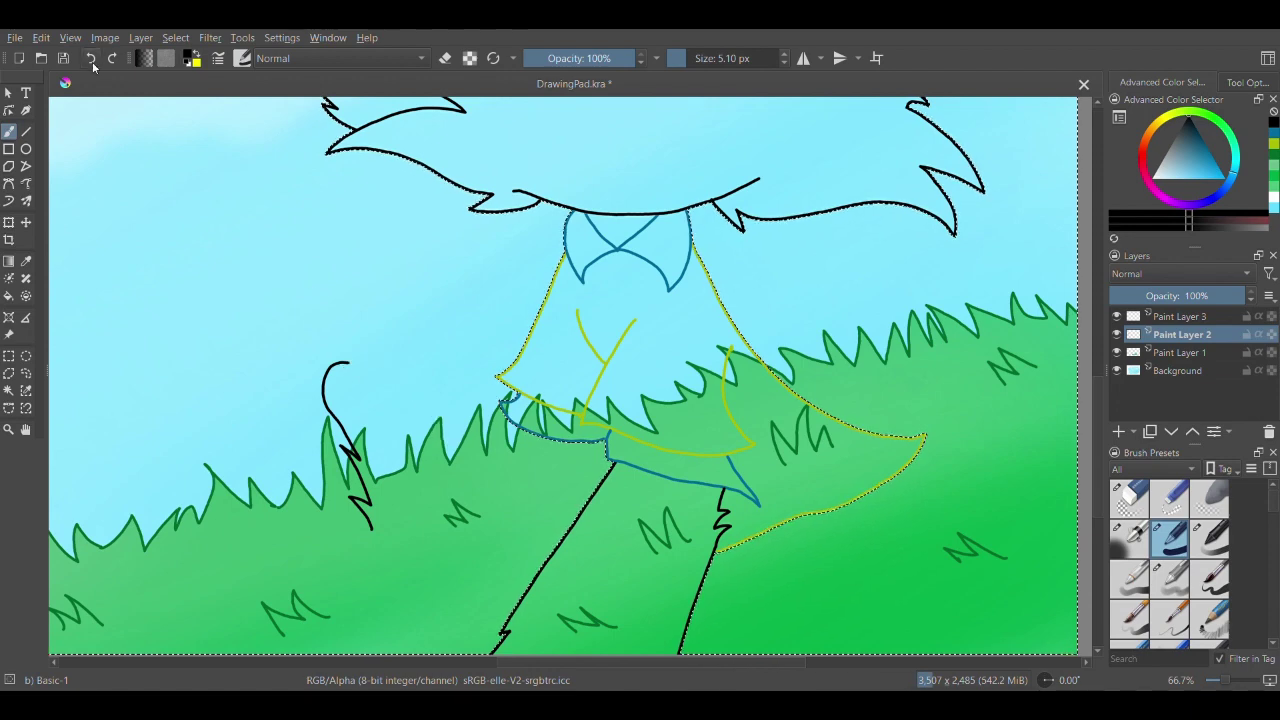
pyautogui.click(92, 60)
# - Draw in black a raised limb with a rounded paw and furry bend left of the garment, and a tufted tail below its flared corner
pyautogui.moveTo(399, 492)
pyautogui.mouseDown()
pyautogui.moveTo(318, 322)
pyautogui.moveTo(350, 302)
pyautogui.moveTo(398, 308)
pyautogui.moveTo(449, 350)
pyautogui.mouseUp()
pyautogui.moveTo(401, 497)
pyautogui.mouseDown()
pyautogui.moveTo(445, 525)
pyautogui.moveTo(502, 514)
pyautogui.mouseUp()
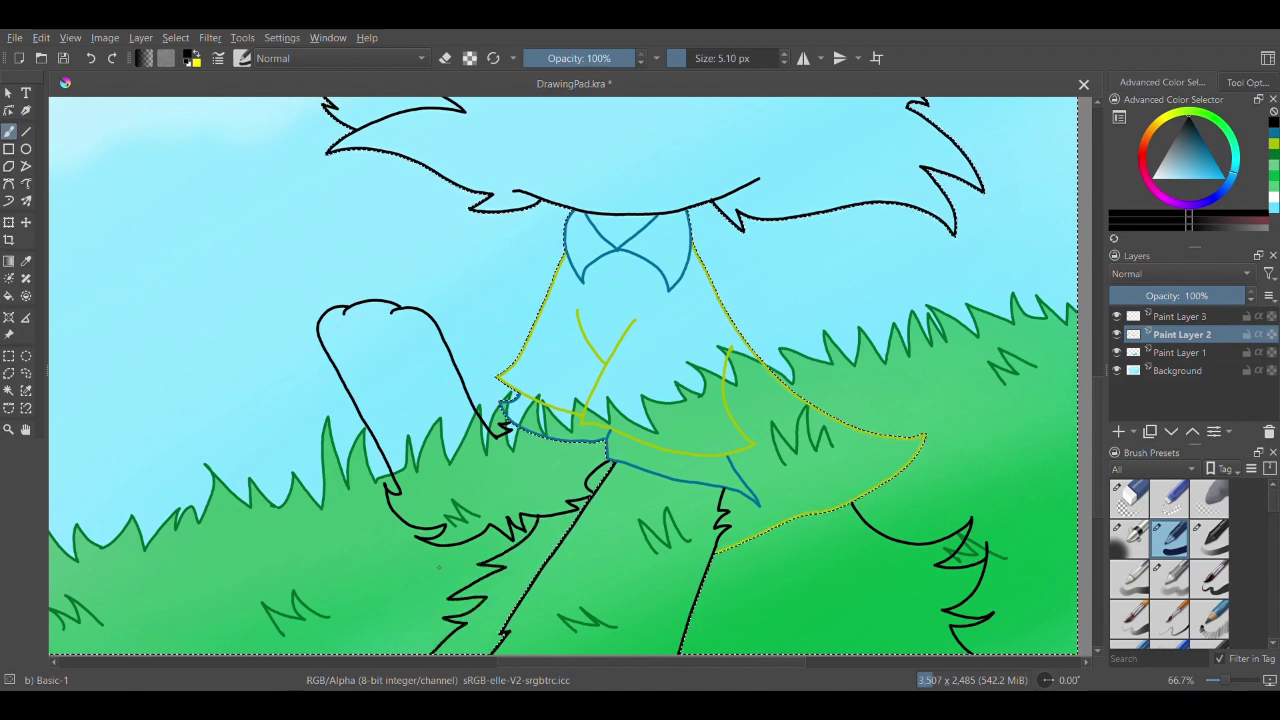
pyautogui.hotkey('ctrl', 'z')
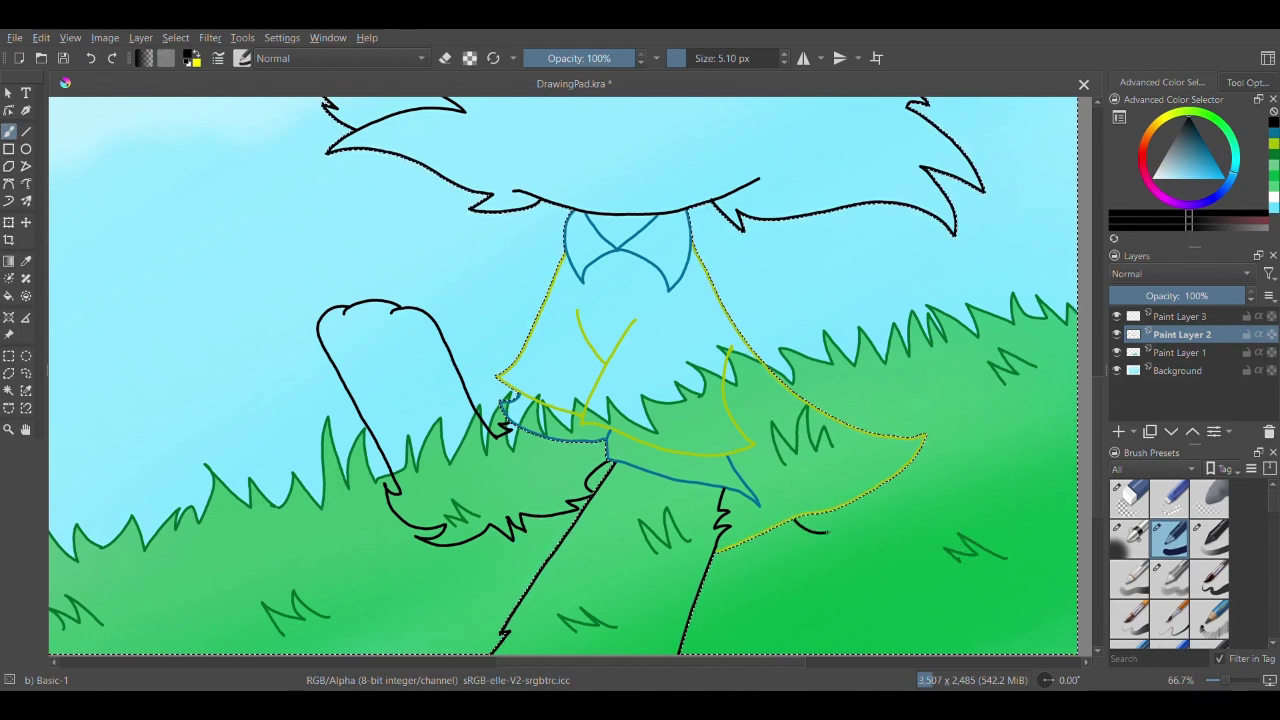
pyautogui.scroll(-2, 855, 515)
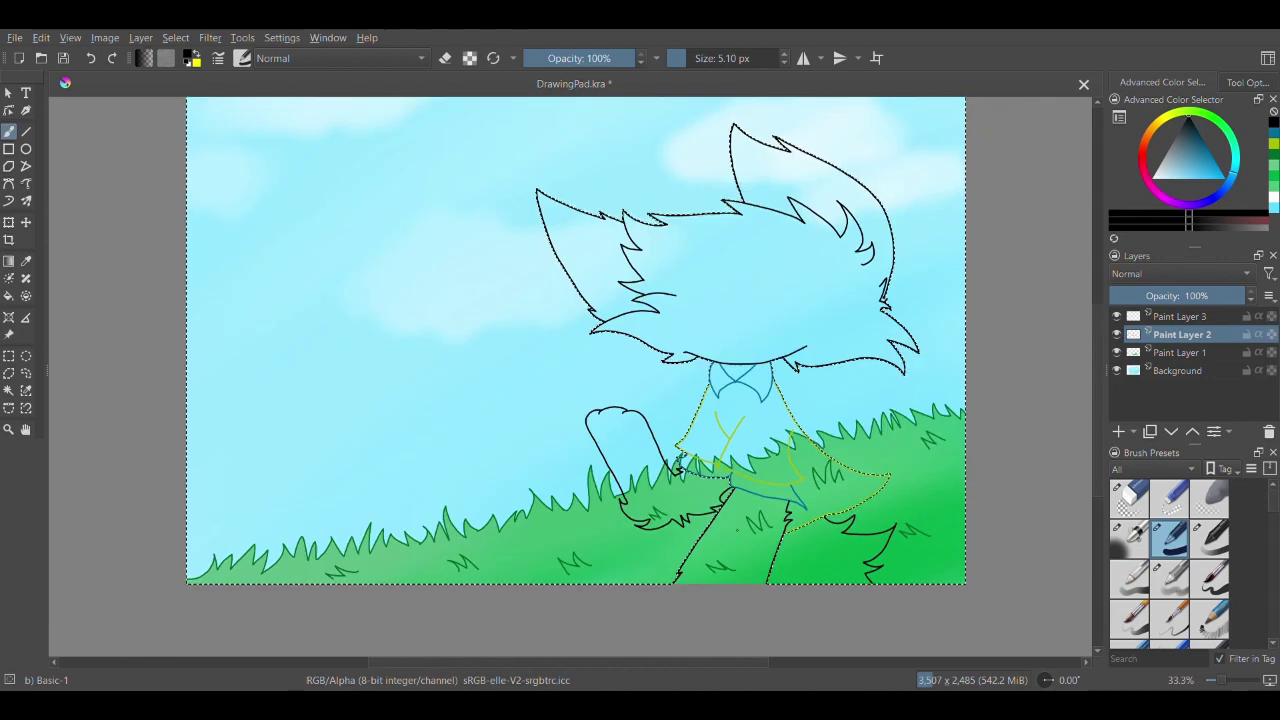
pyautogui.scroll(2, 780, 550)
# - Draw a black furry outline from beneath the raised limb down to the canvas edge, trimming its lower end with Eraser Small before finishing the tuft
pyautogui.moveTo(525, 512); pyautogui.dragTo(495, 622)
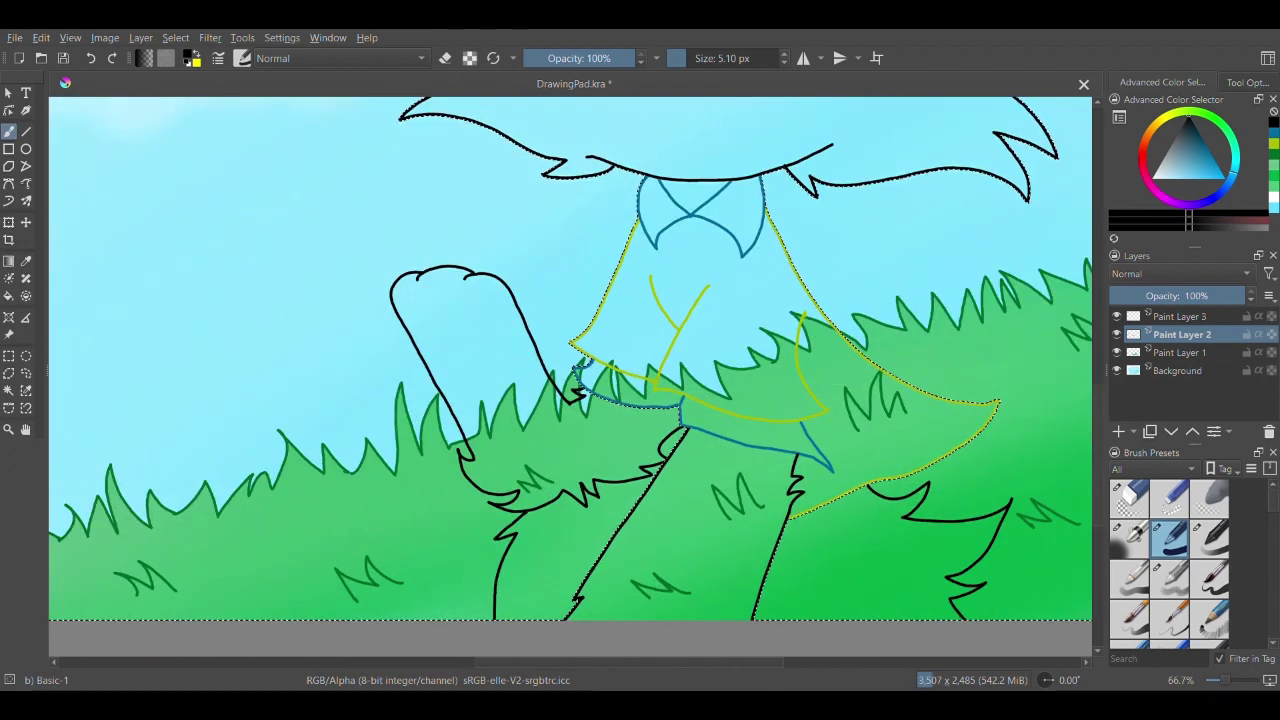
pyautogui.click(1173, 505)
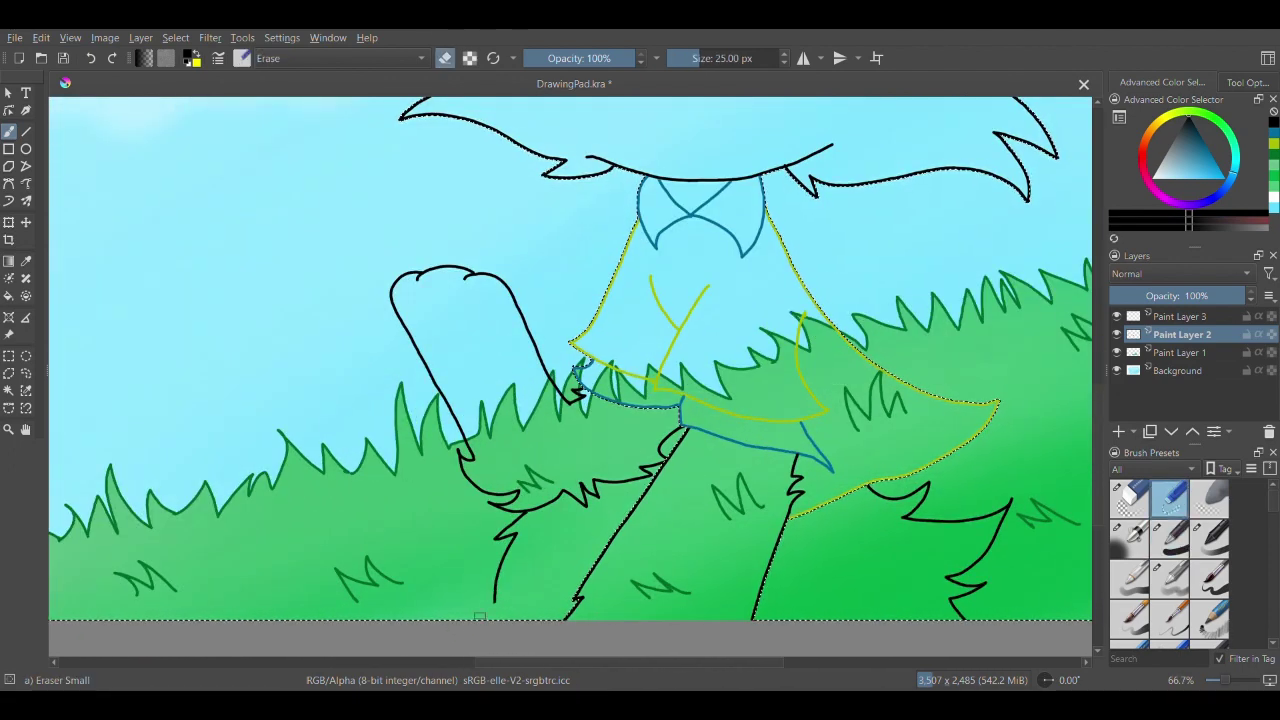
pyautogui.click(1173, 540)
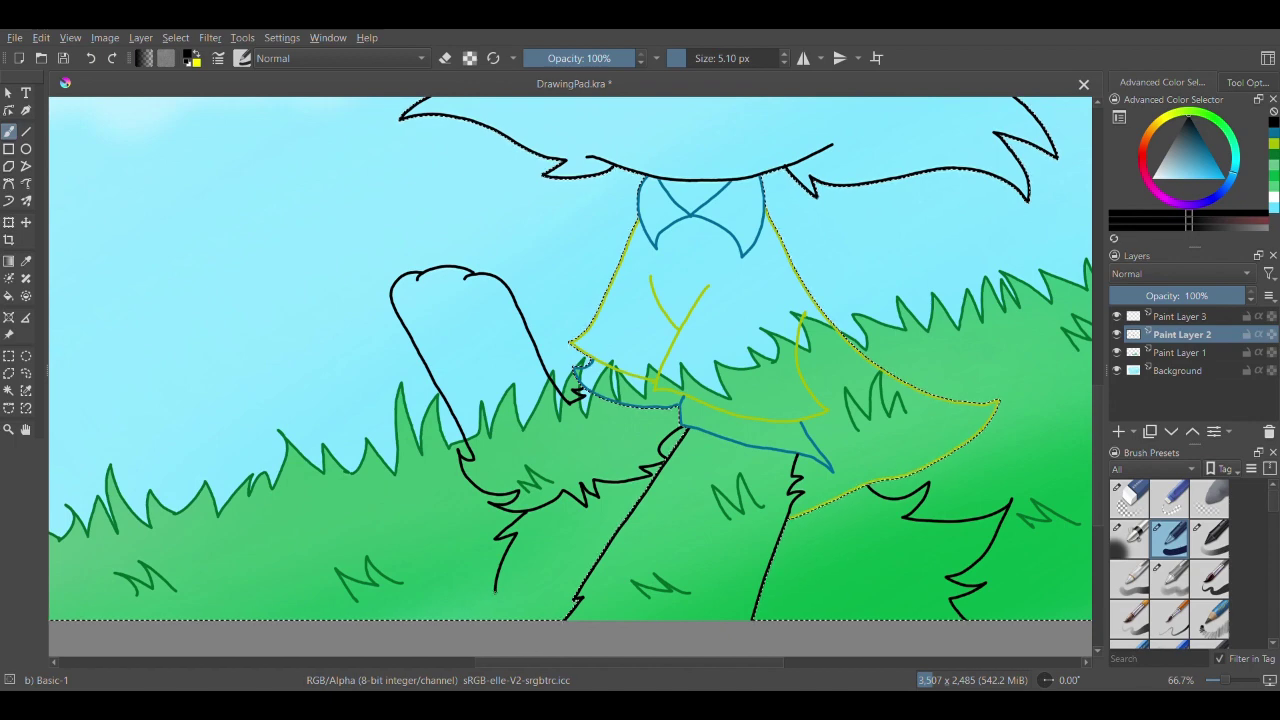
pyautogui.moveTo(495, 595); pyautogui.dragTo(440, 618)
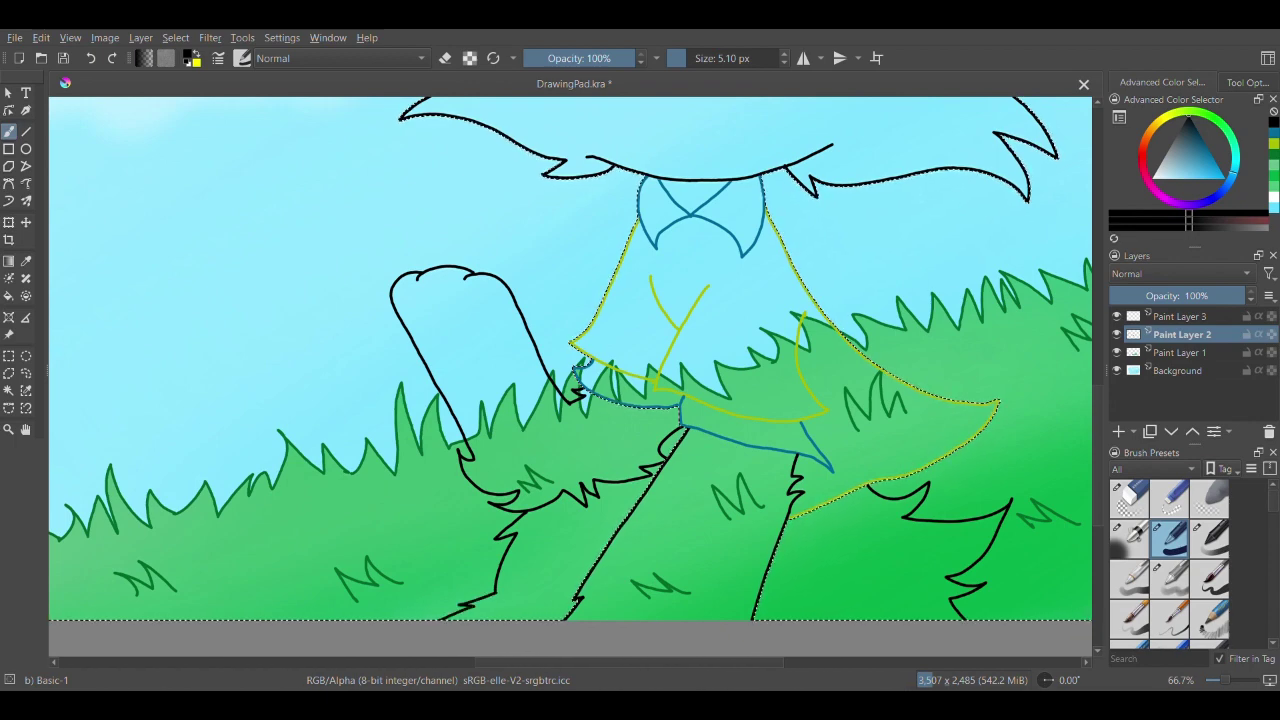
# - Clear the selection around the character's outlines
pyautogui.click(26, 429)
pyautogui.moveTo(592, 263); pyautogui.dragTo(629, 435)
pyautogui.moveTo(738, 445); pyautogui.dragTo(709, 417)
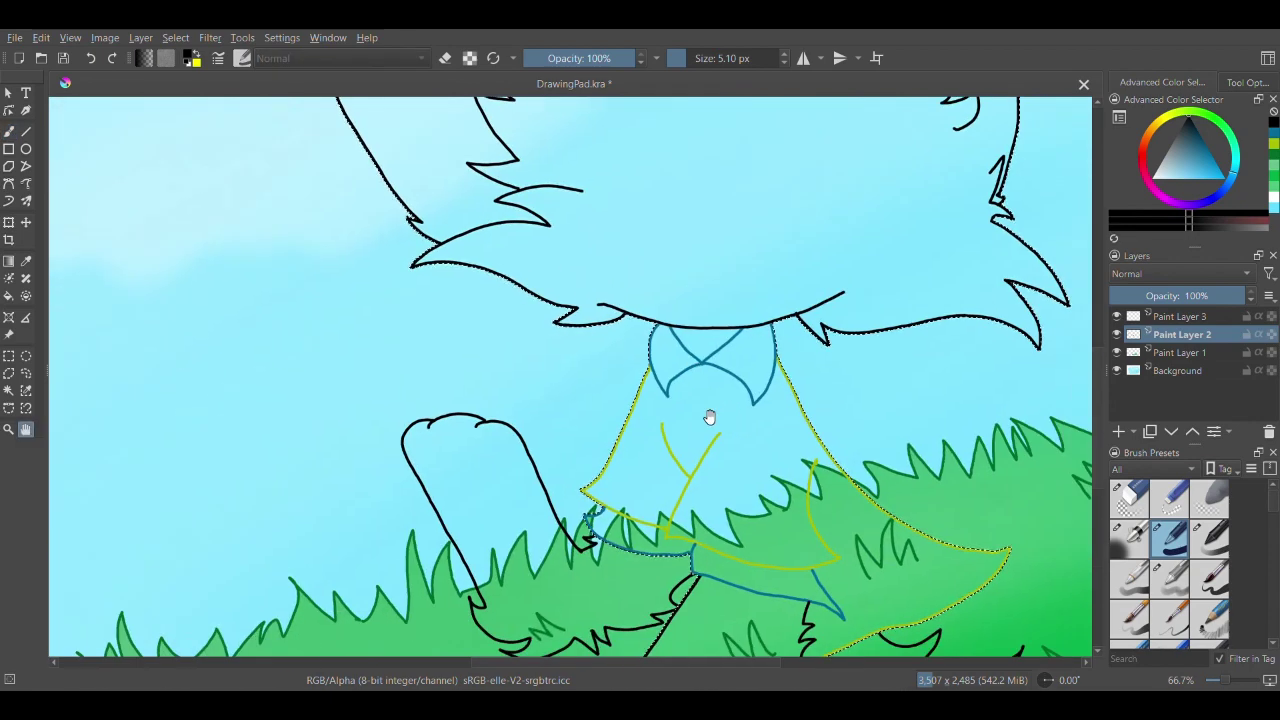
pyautogui.scroll(-2, 702, 420)
pyautogui.moveTo(349, 426); pyautogui.dragTo(300, 431)
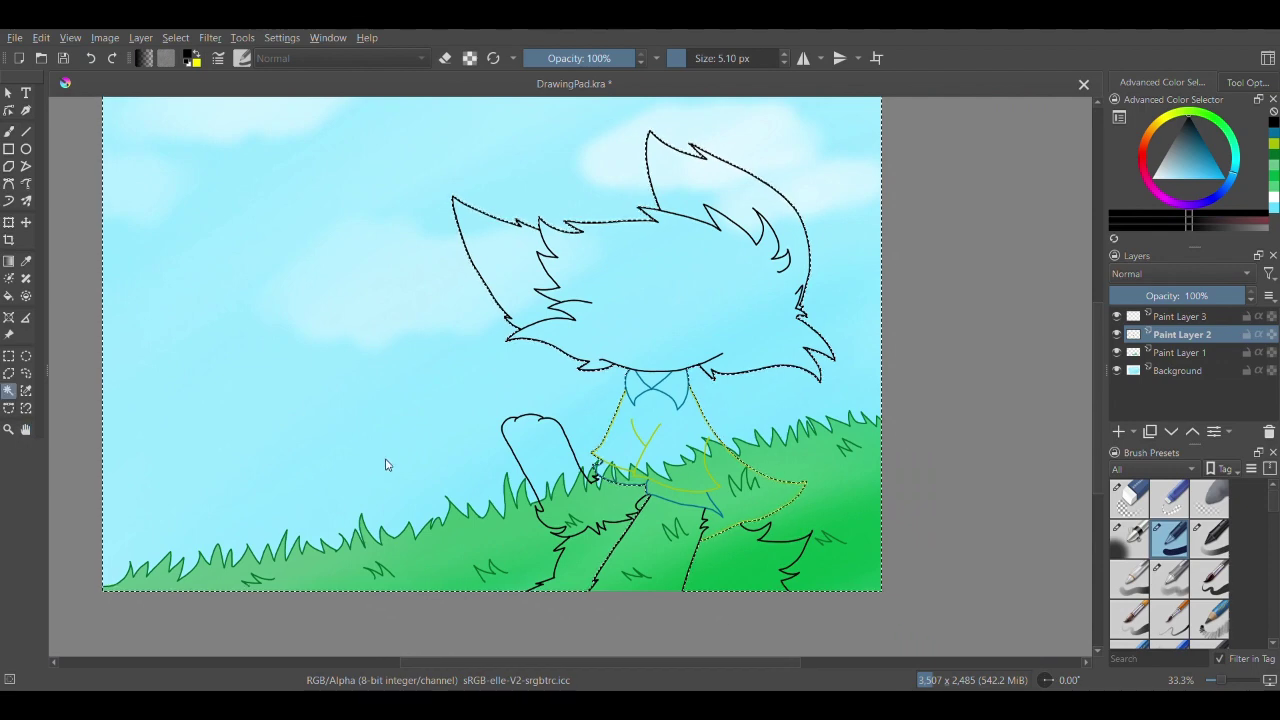
pyautogui.hotkey('ctrl', 'shift', 'a')
pyautogui.moveTo(539, 446); pyautogui.dragTo(528, 476)
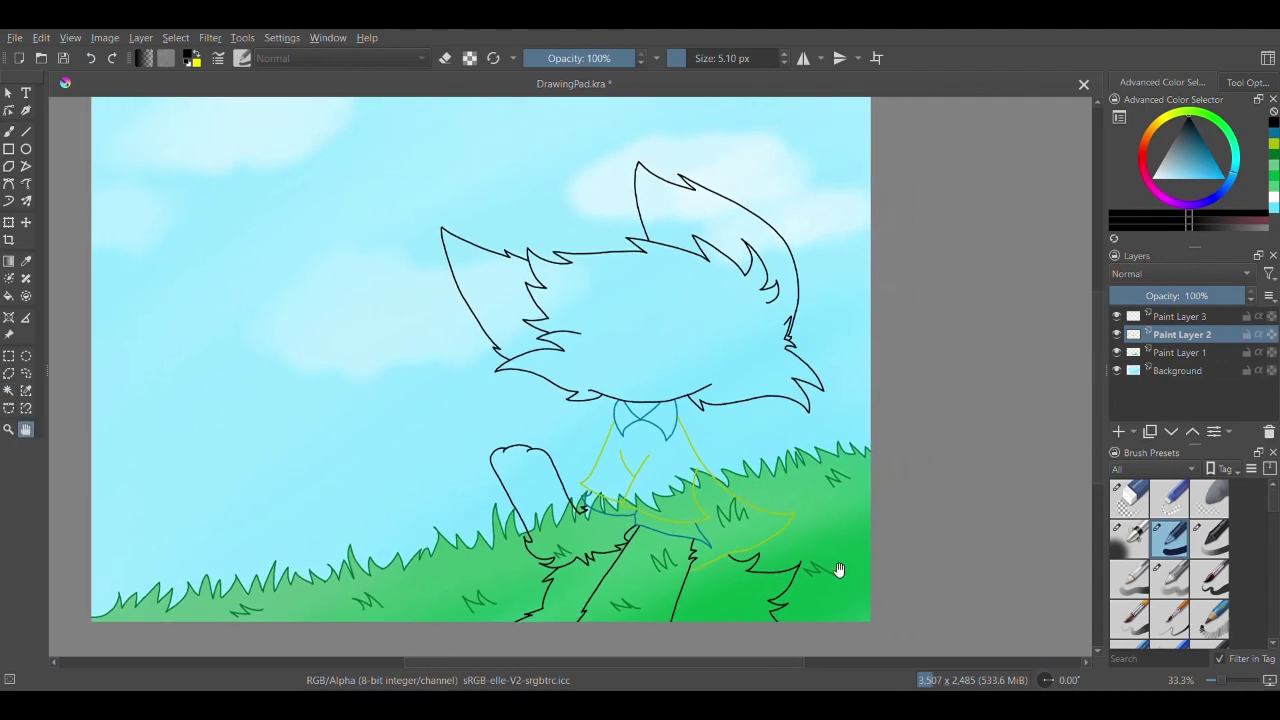
pyautogui.scroll(1, 839, 570)
pyautogui.moveTo(663, 450); pyautogui.dragTo(682, 570)
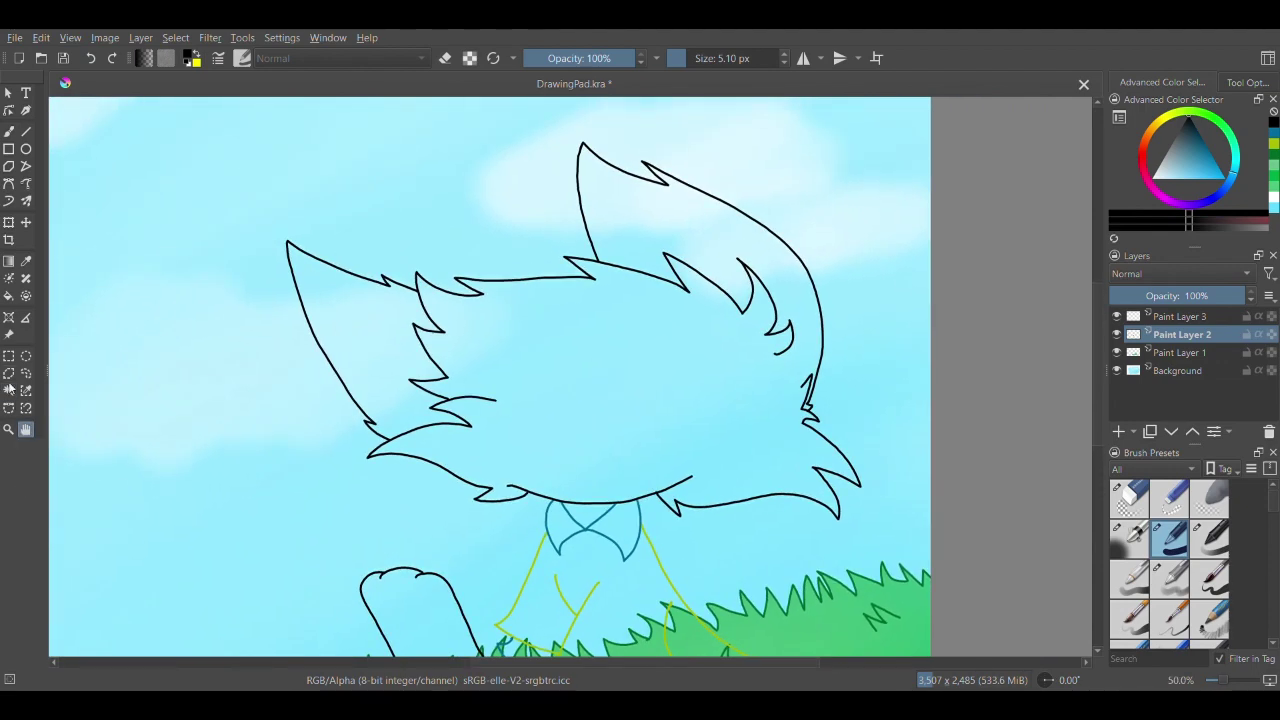
# - Draw small black fur tufts beneath the chin, beside the collar
pyautogui.click(9, 391)
pyautogui.click(560, 400)
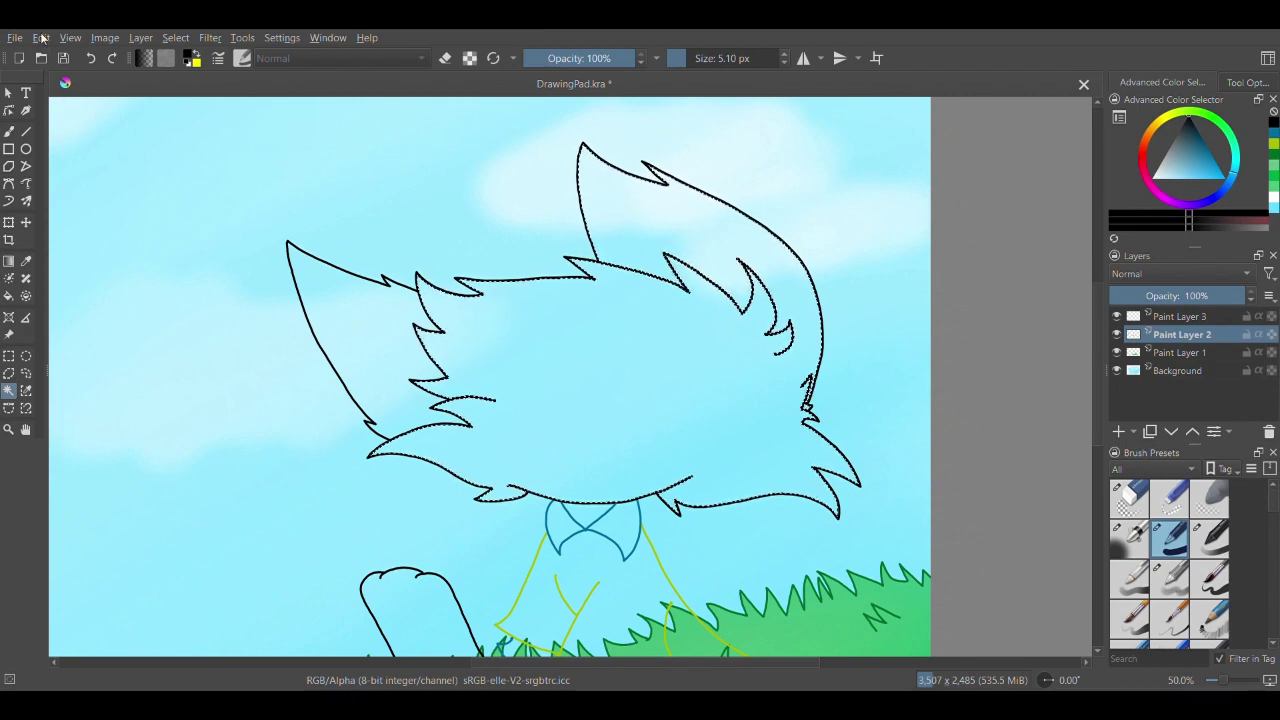
pyautogui.click(90, 59)
pyautogui.click(9, 132)
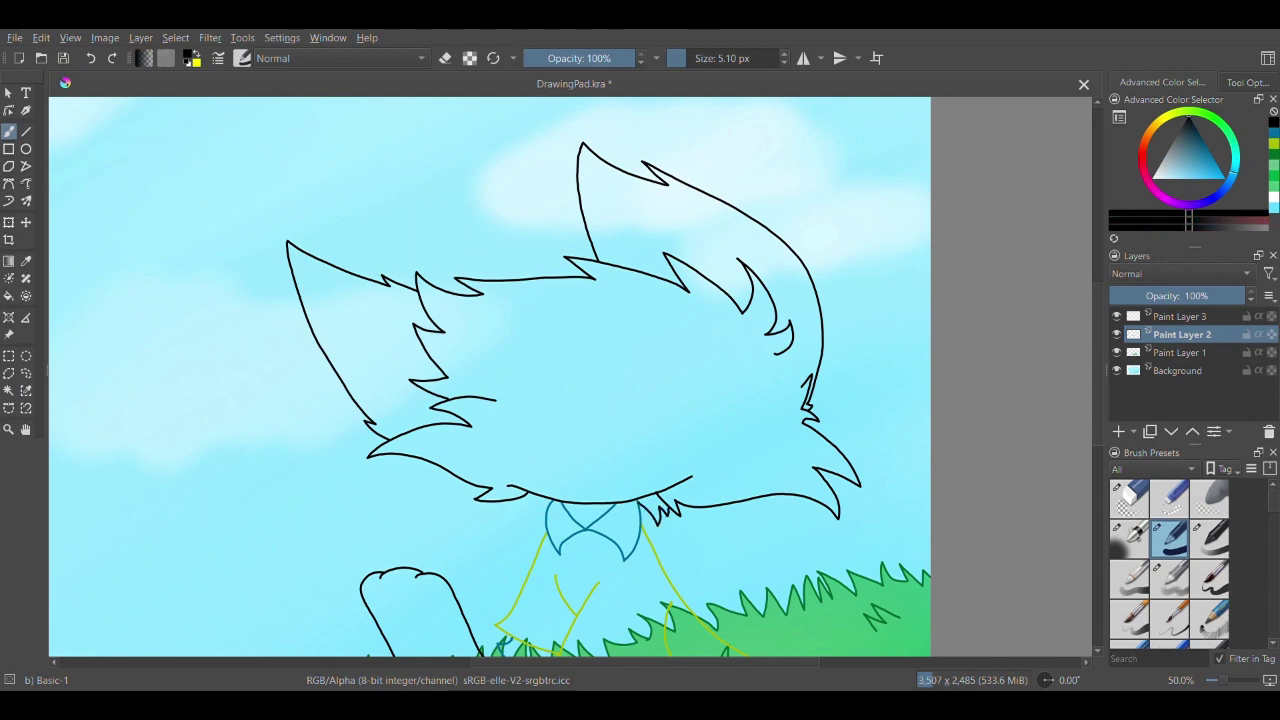
# - Select the interior of the head outline with the contiguous selection tool
pyautogui.hotkey('ctrl', 'shift', 'd')
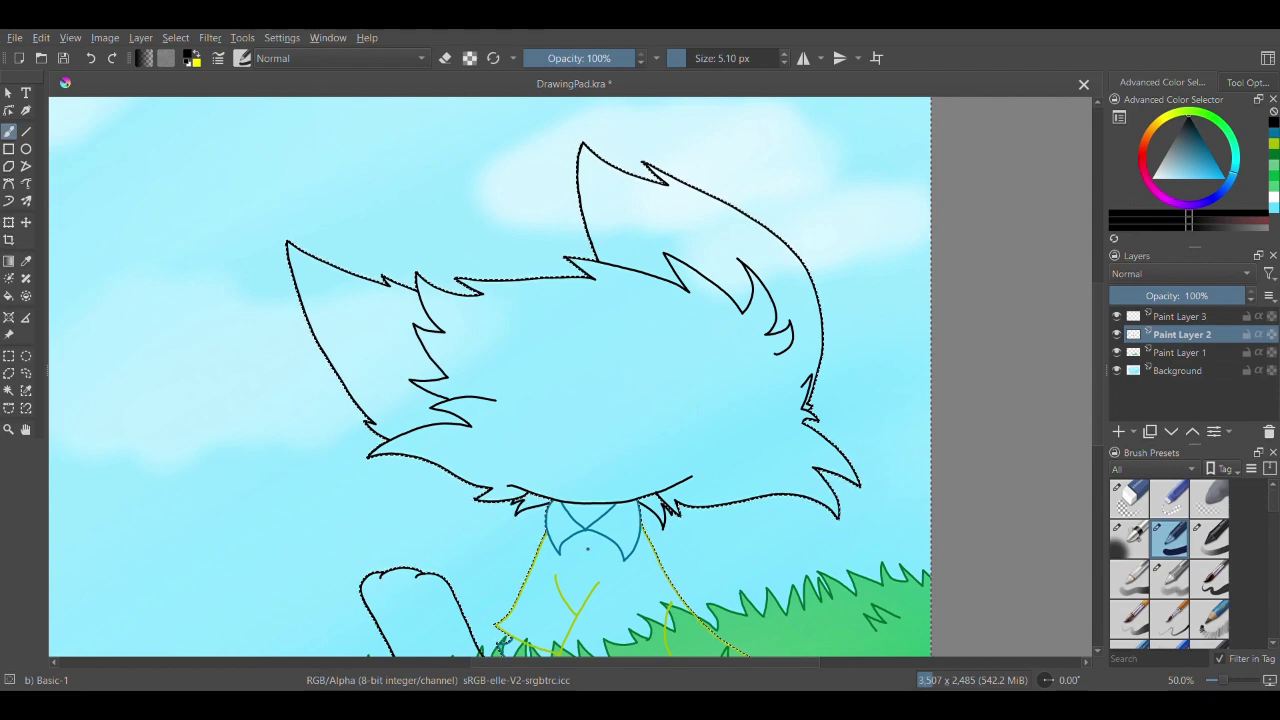
pyautogui.hotkey('ctrl', 'w')
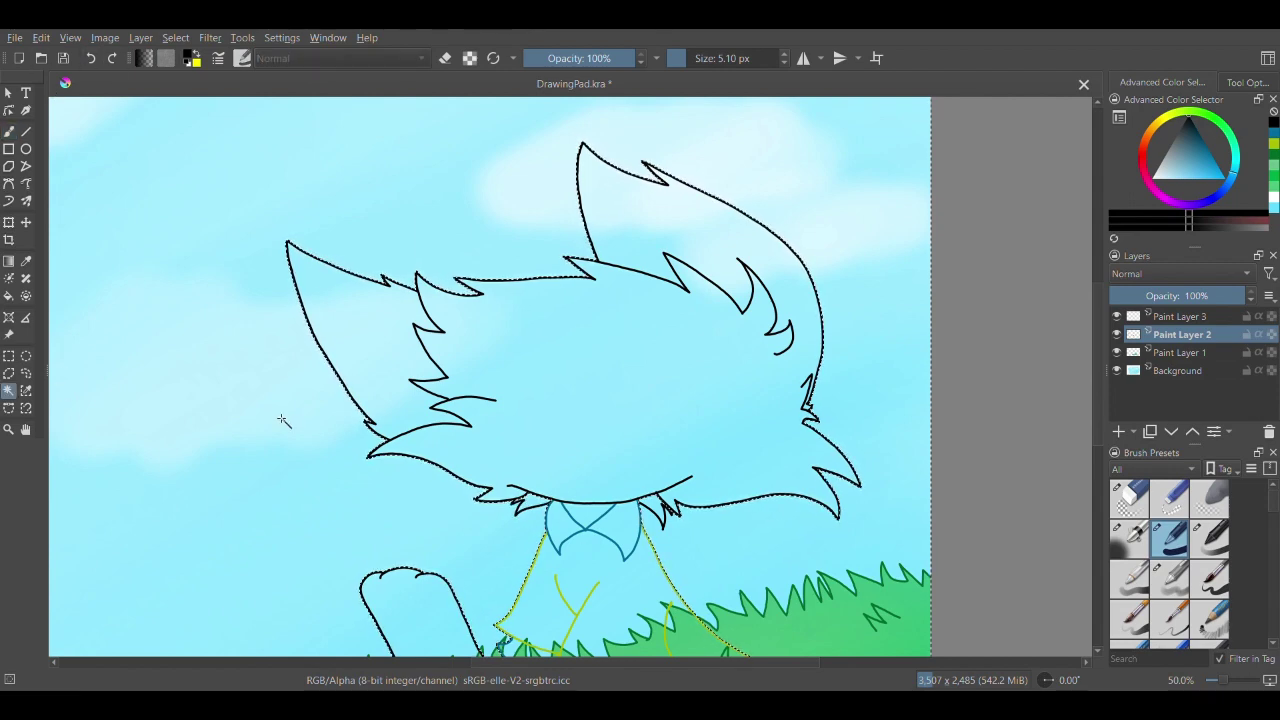
pyautogui.scroll(-1, 285, 420)
pyautogui.scroll(2, 534, 446)
pyautogui.click(500, 451)
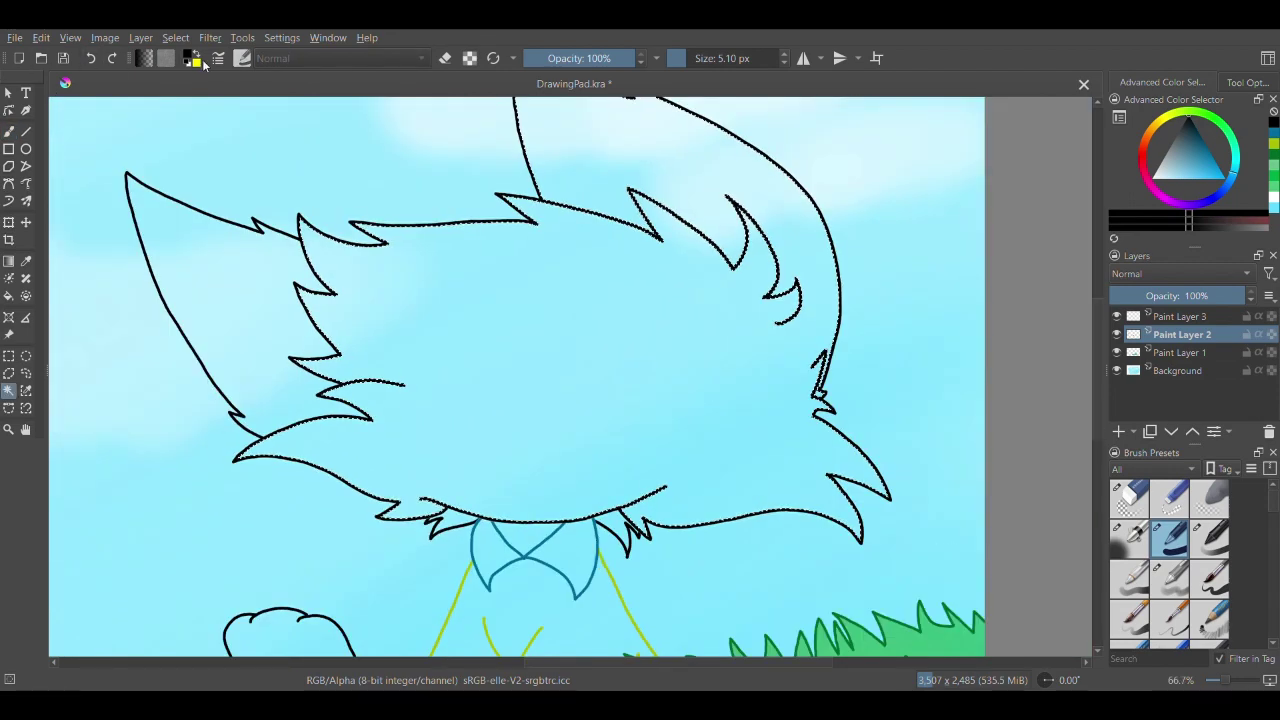
# - Switch back to the brush and set its color to a muted golden tan
pyautogui.press('b')
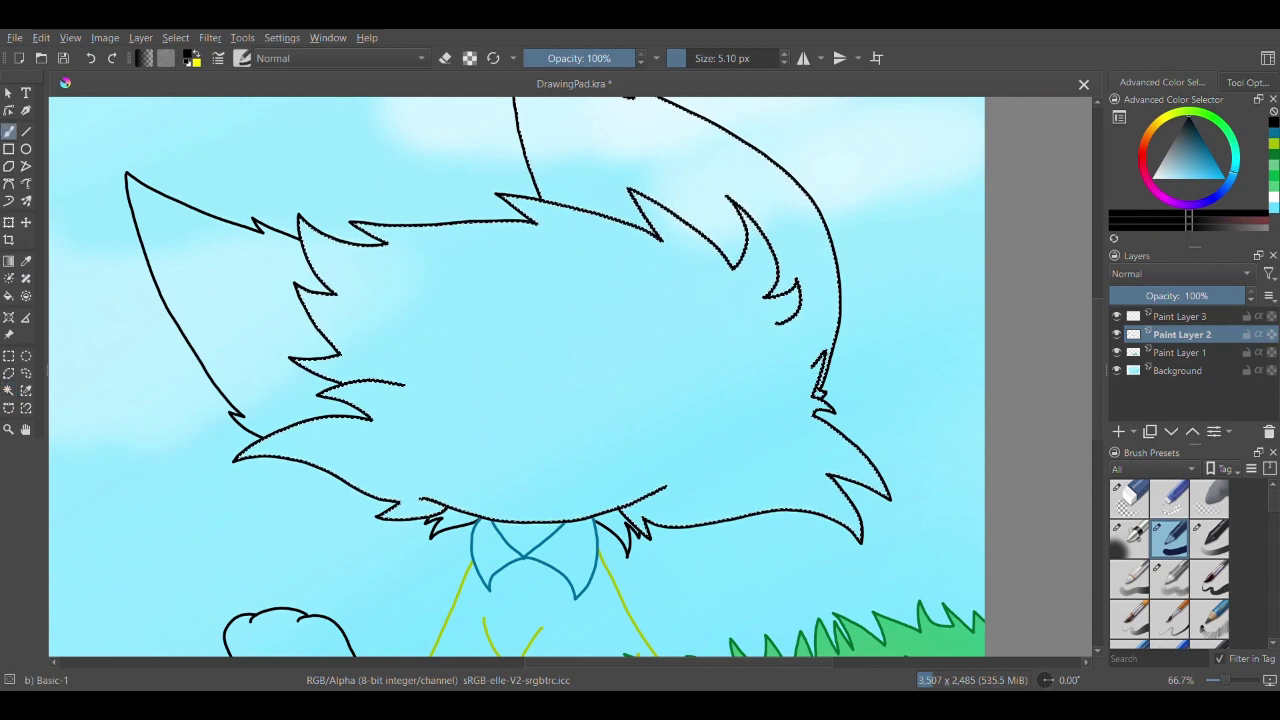
pyautogui.click(1151, 128)
pyautogui.moveTo(1204, 160)
pyautogui.mouseDown()
pyautogui.moveTo(1231, 168)
pyautogui.moveTo(1190, 205)
pyautogui.moveTo(1203, 210)
pyautogui.mouseUp()
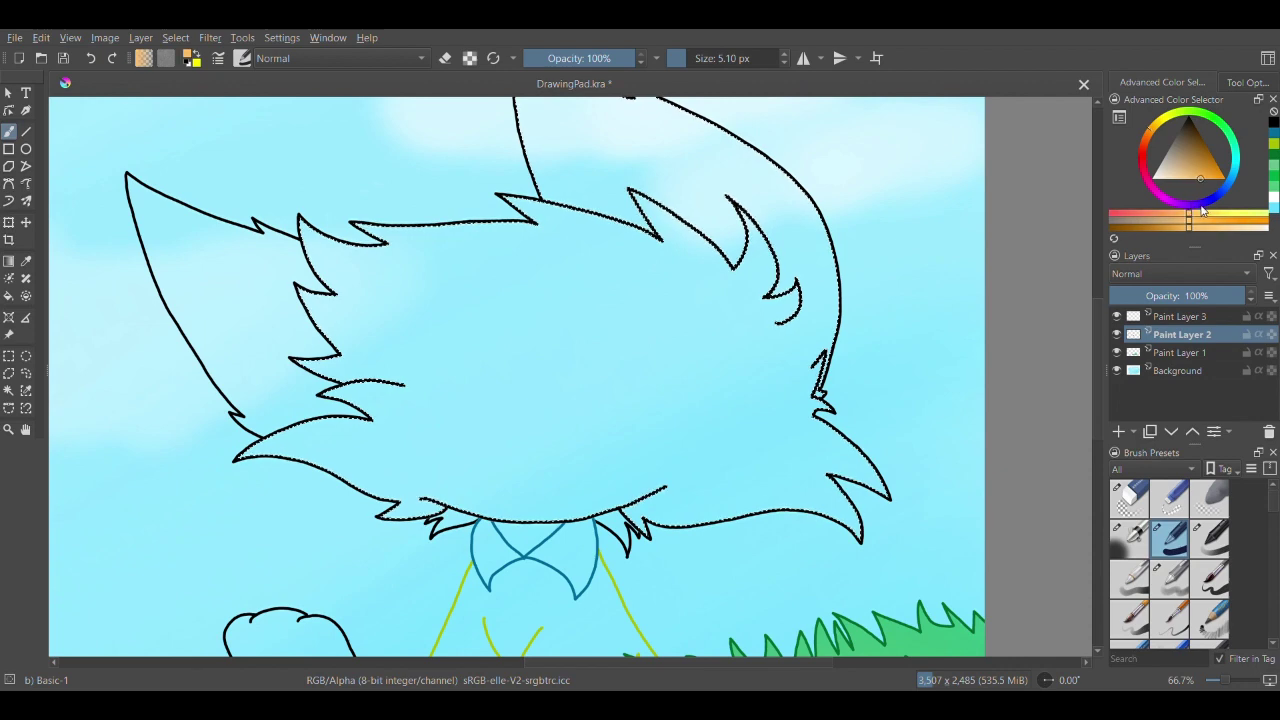
pyautogui.moveTo(1147, 137); pyautogui.dragTo(1158, 127)
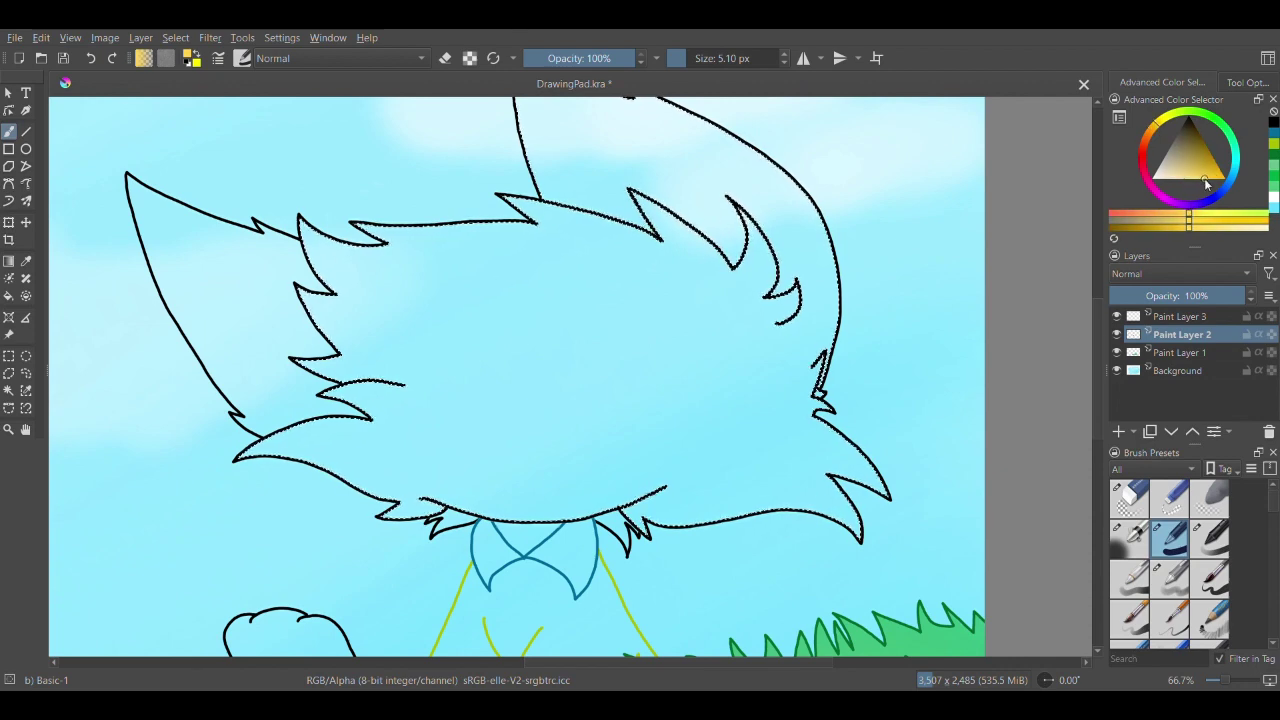
pyautogui.moveTo(1204, 180); pyautogui.dragTo(1208, 190)
pyautogui.click(1154, 128)
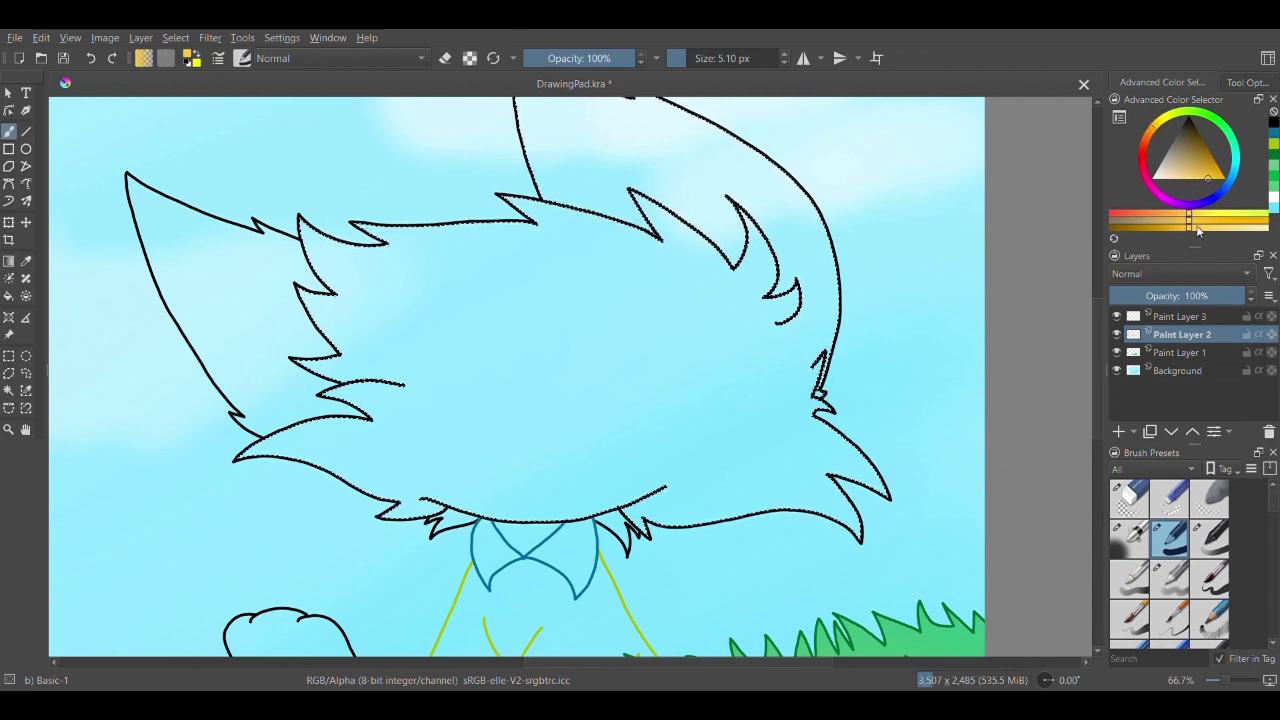
pyautogui.click(1224, 230)
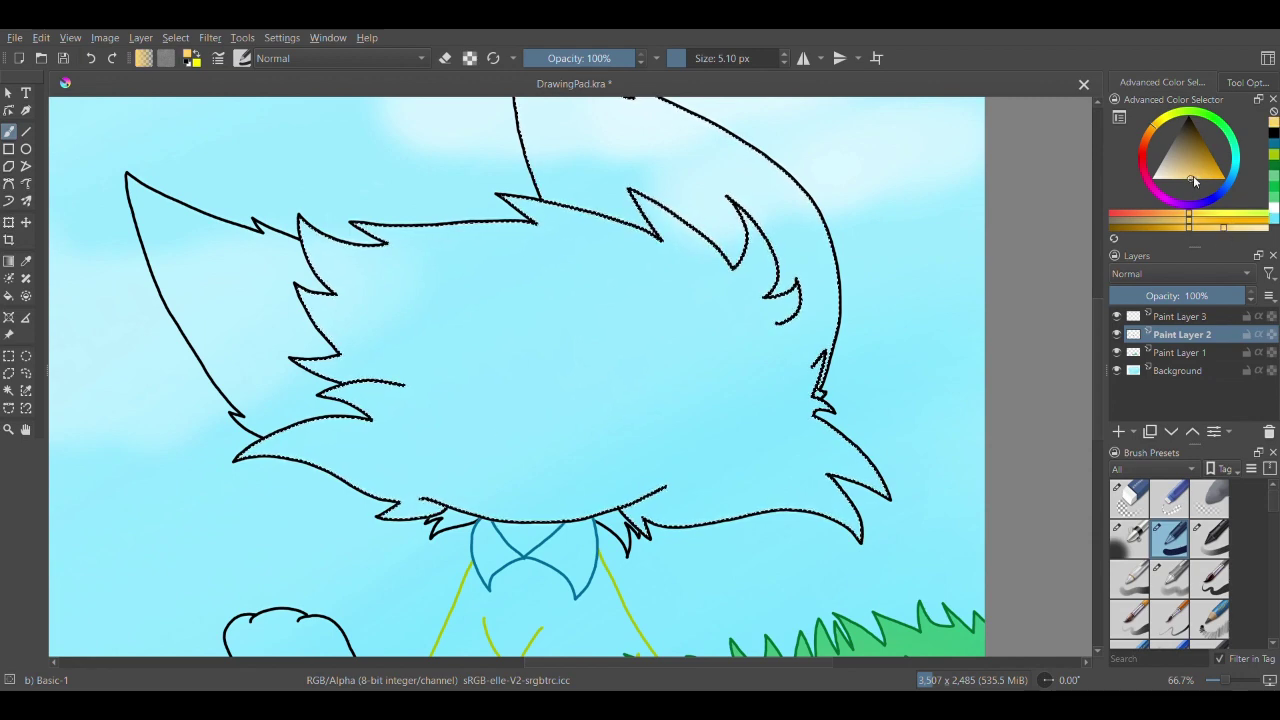
pyautogui.click(1164, 230)
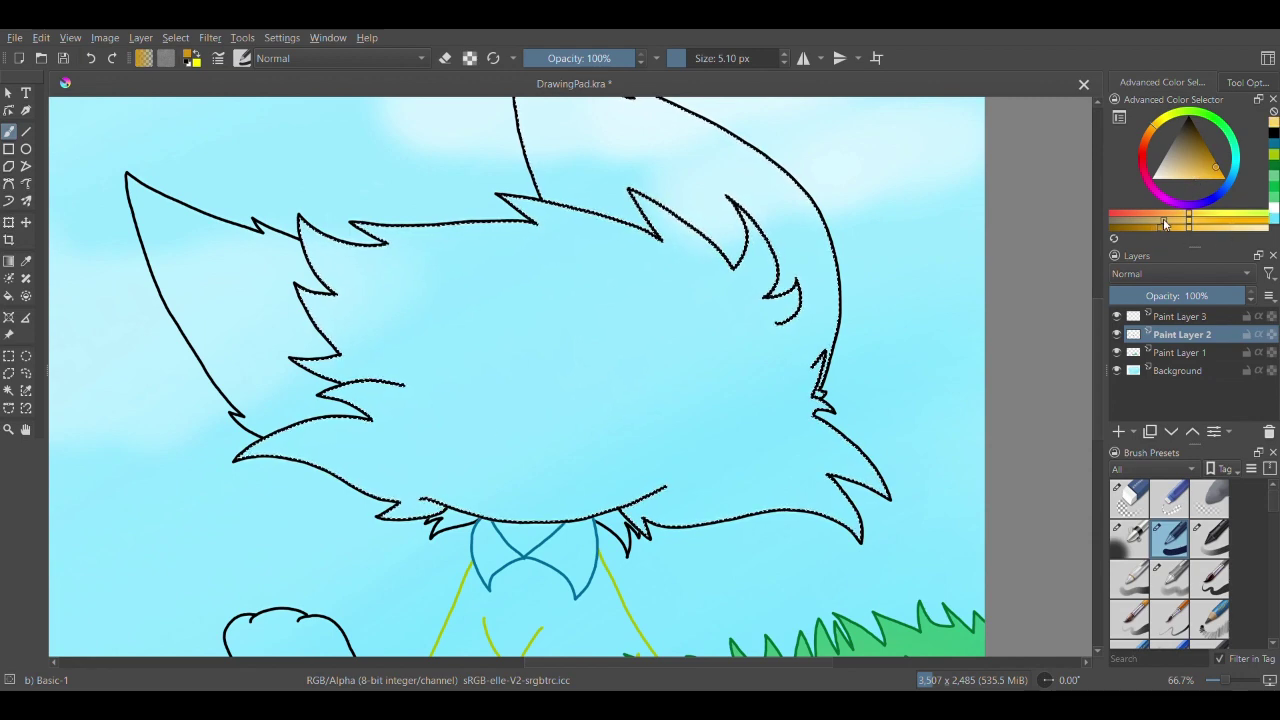
pyautogui.click(1160, 222)
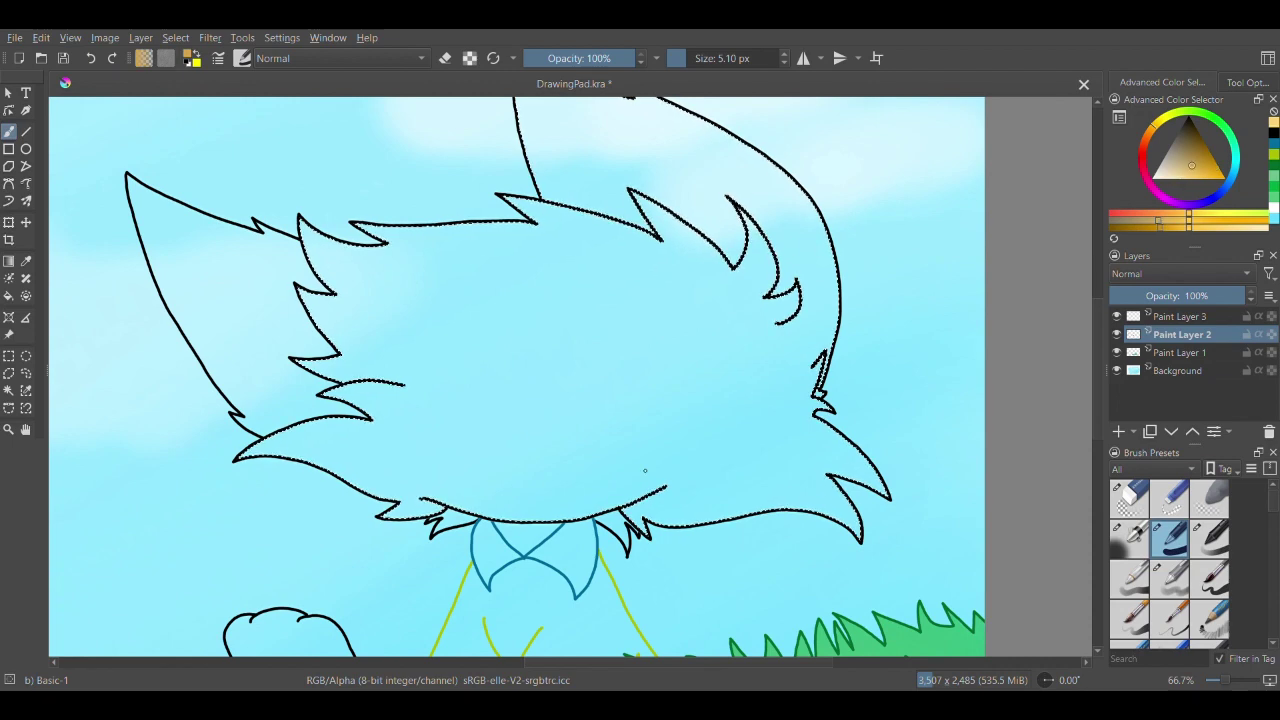
# - Draw a tan, jagged furry outline around the face area, joining both ends of the black chin line
pyautogui.moveTo(666, 486); pyautogui.dragTo(708, 491)
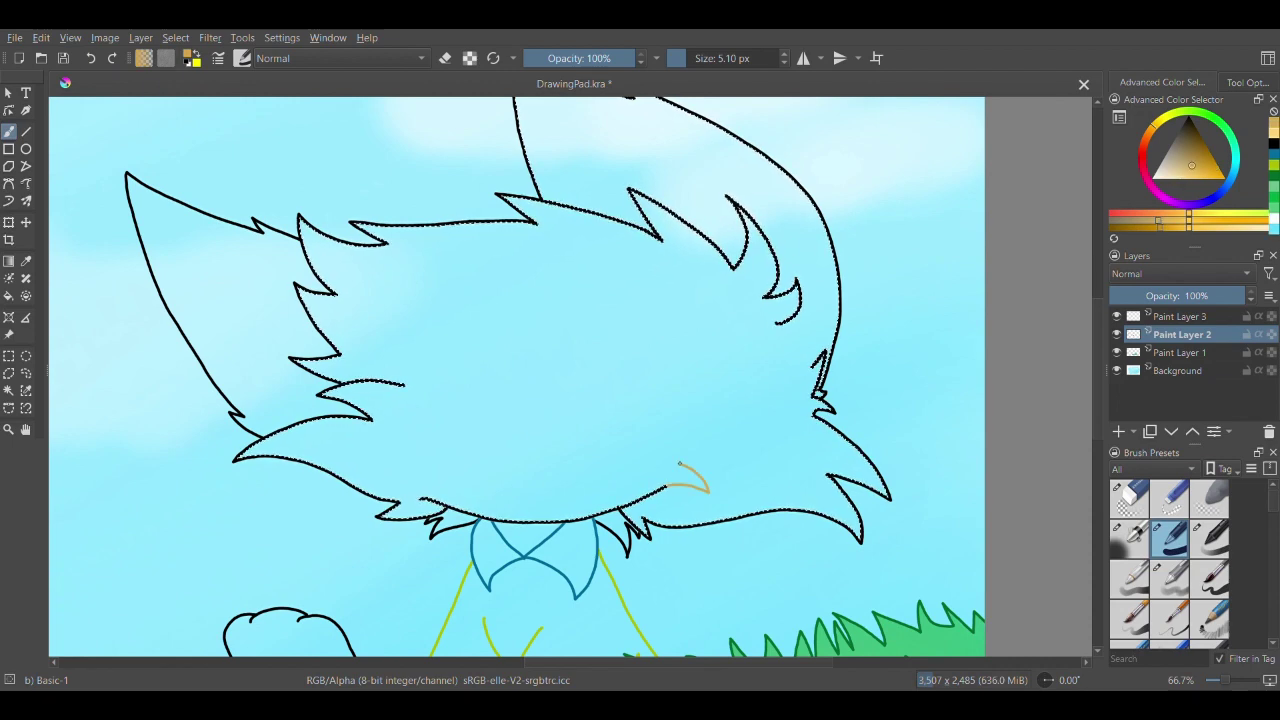
pyautogui.moveTo(421, 498); pyautogui.dragTo(409, 493)
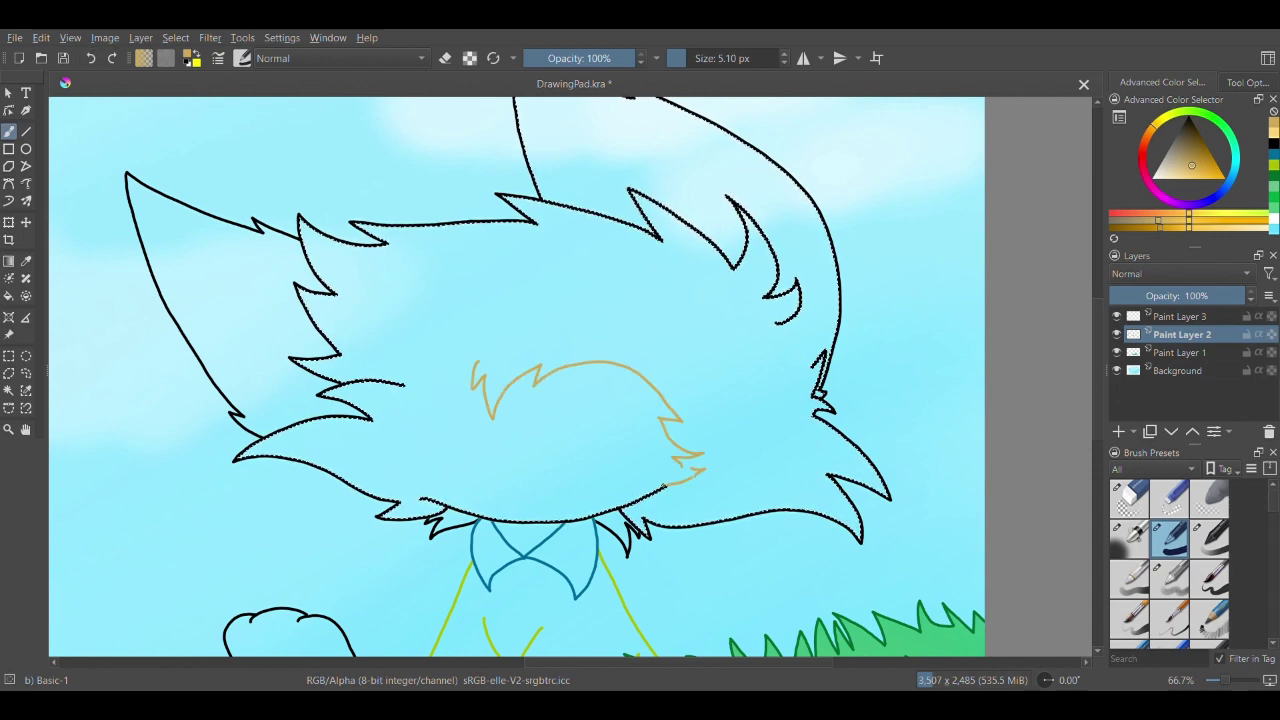
pyautogui.click(90, 58)
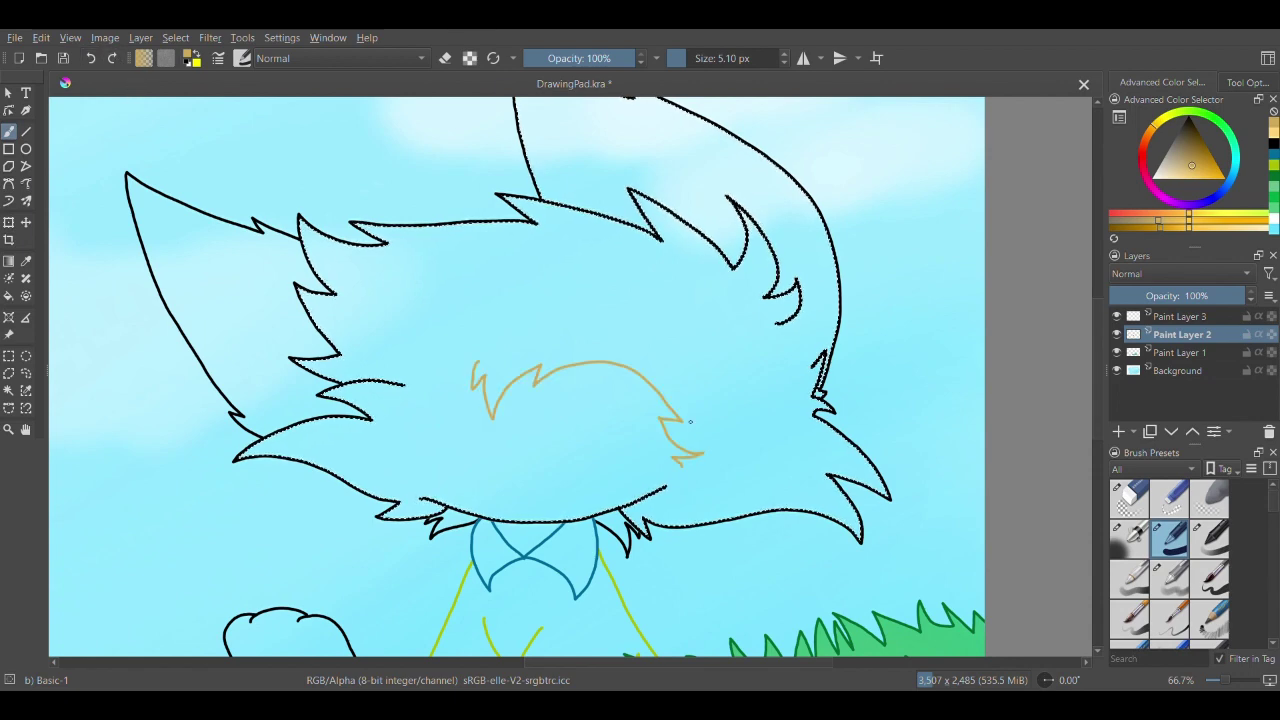
pyautogui.press('e')
pyautogui.press('e')
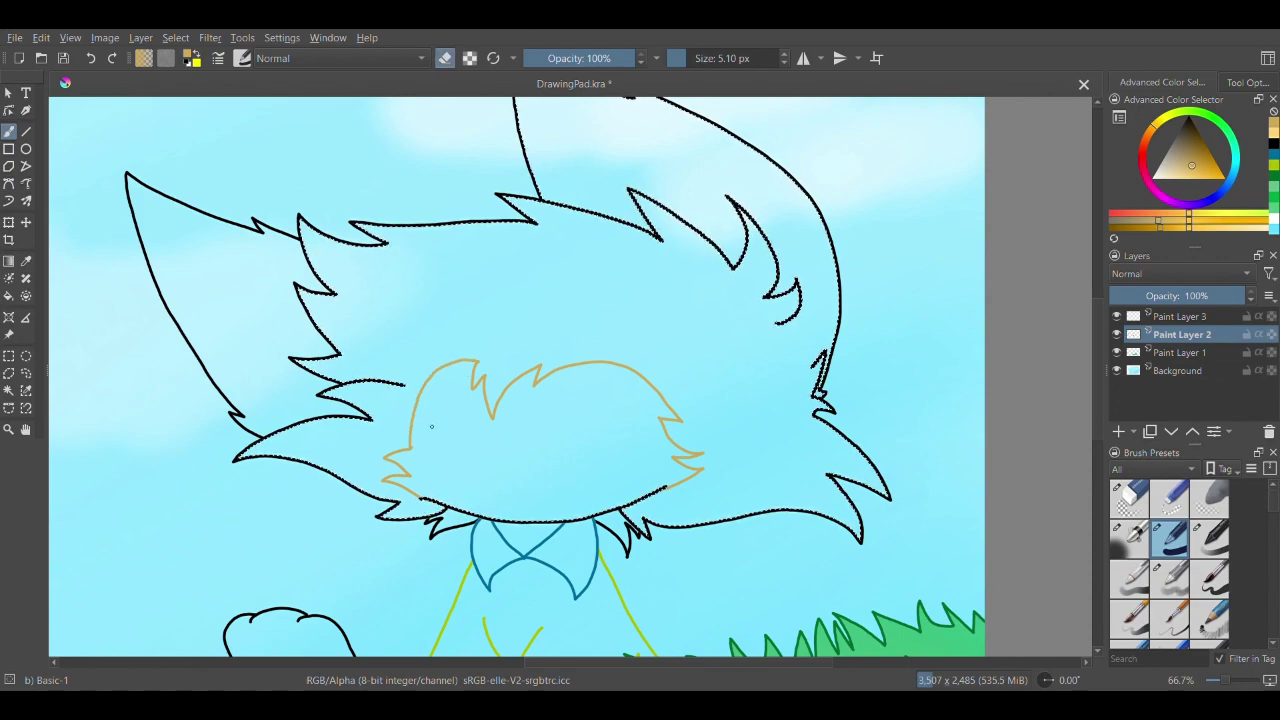
# - Set the brush color to light golden yellow and select the head area around the tan face outline
pyautogui.click(1274, 138)
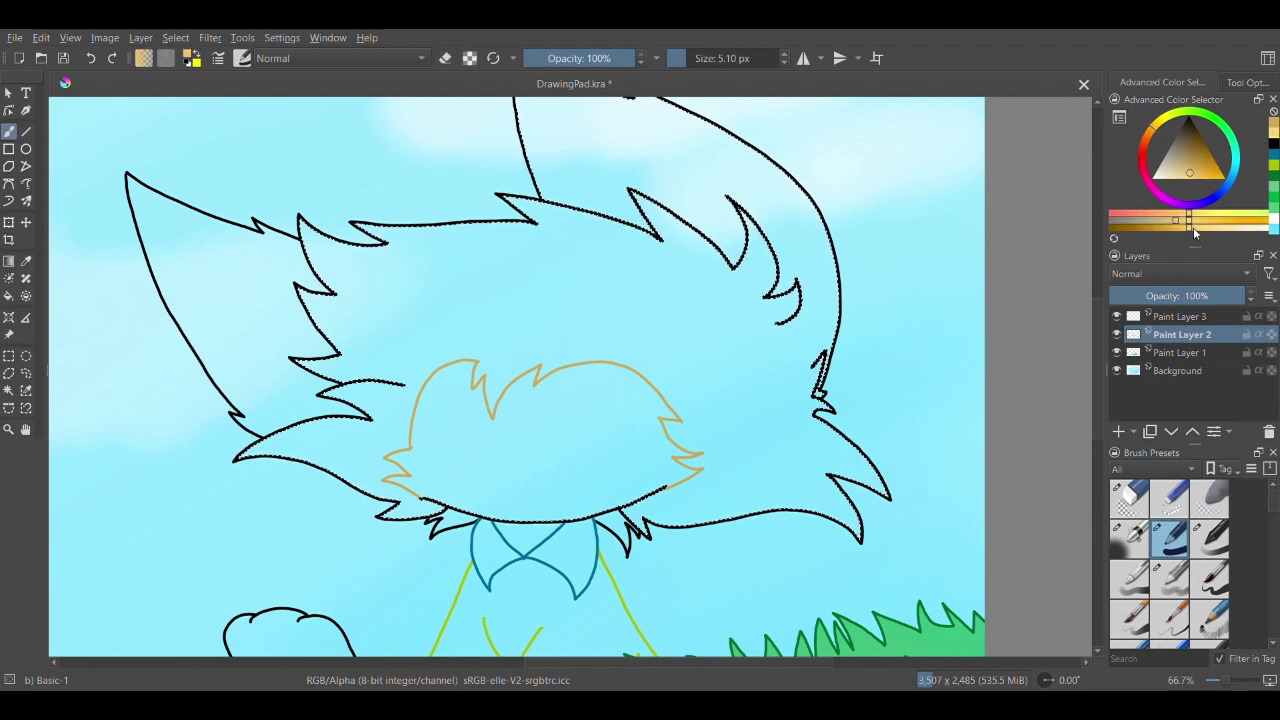
pyautogui.click(1186, 181)
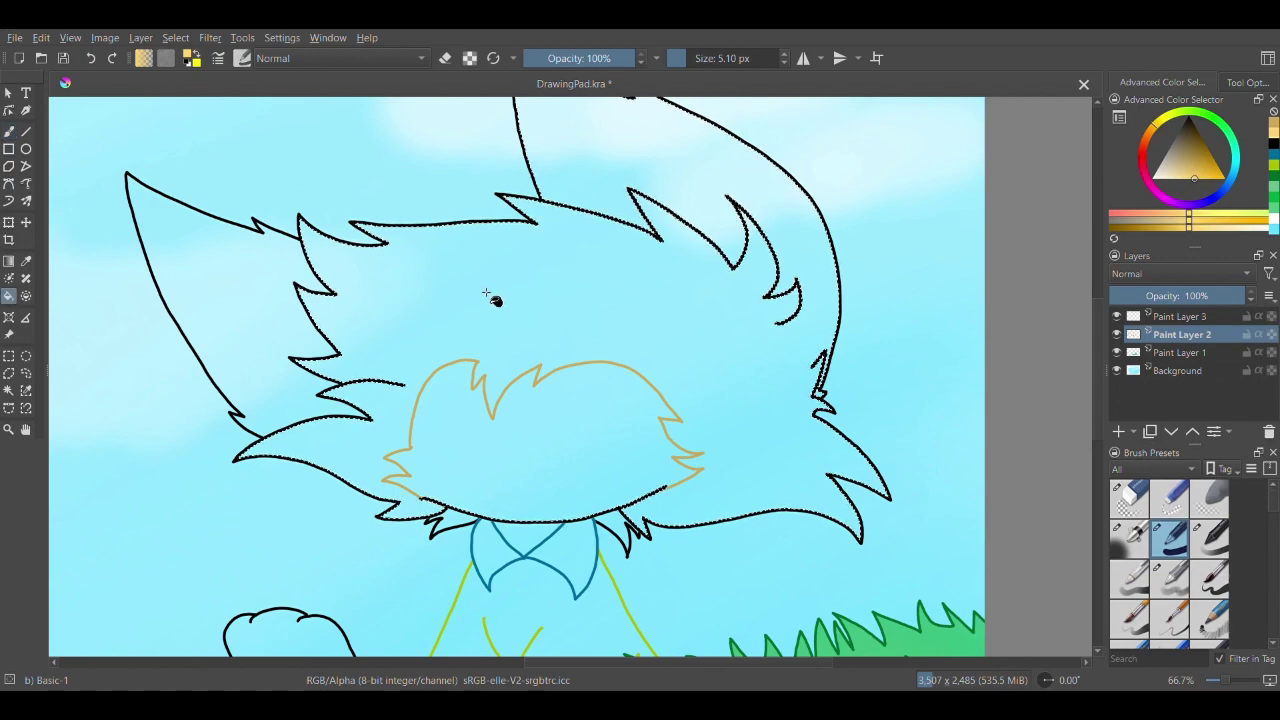
pyautogui.click(9, 390)
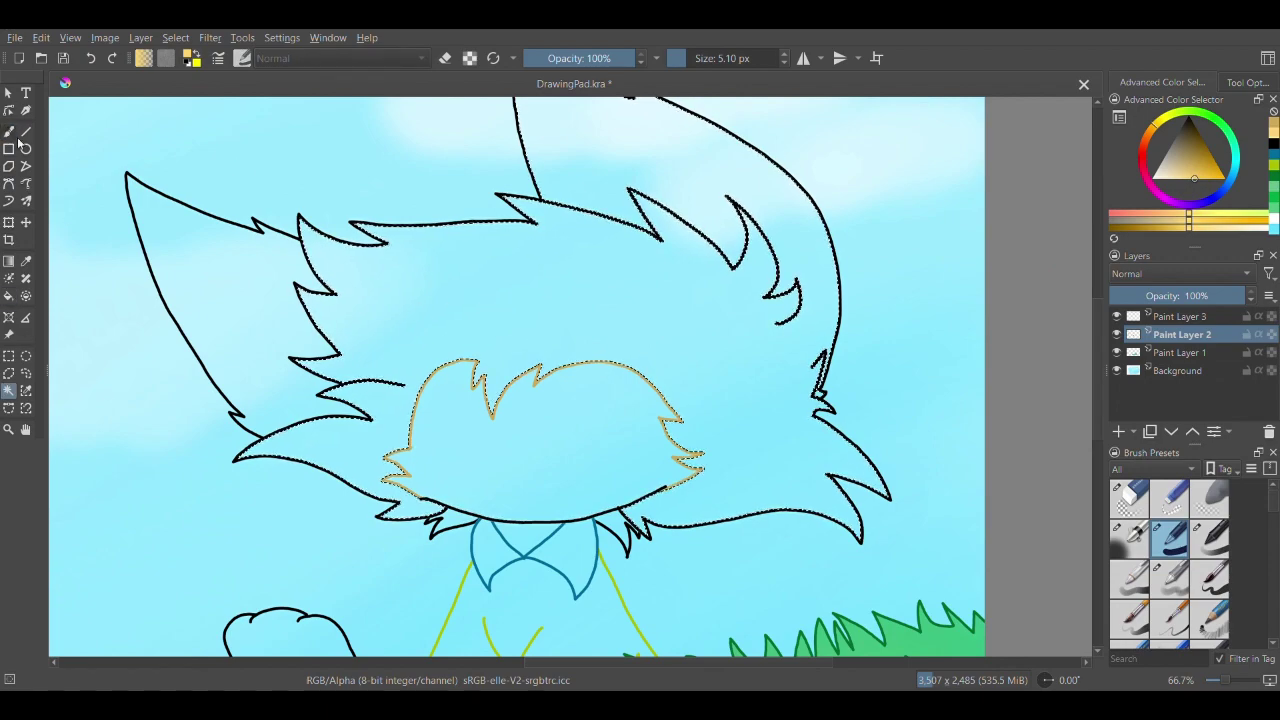
pyautogui.click(9, 132)
# - Fill the selected head fur and right ear with light golden yellow using Airbrush Soft at 603.87 px
pyautogui.click(1130, 539)
pyautogui.moveTo(776, 448)
pyautogui.mouseDown()
pyautogui.moveTo(757, 518)
pyautogui.moveTo(828, 483)
pyautogui.moveTo(888, 401)
pyautogui.moveTo(714, 537)
pyautogui.mouseUp()
pyautogui.click(90, 58)
pyautogui.click(1184, 180)
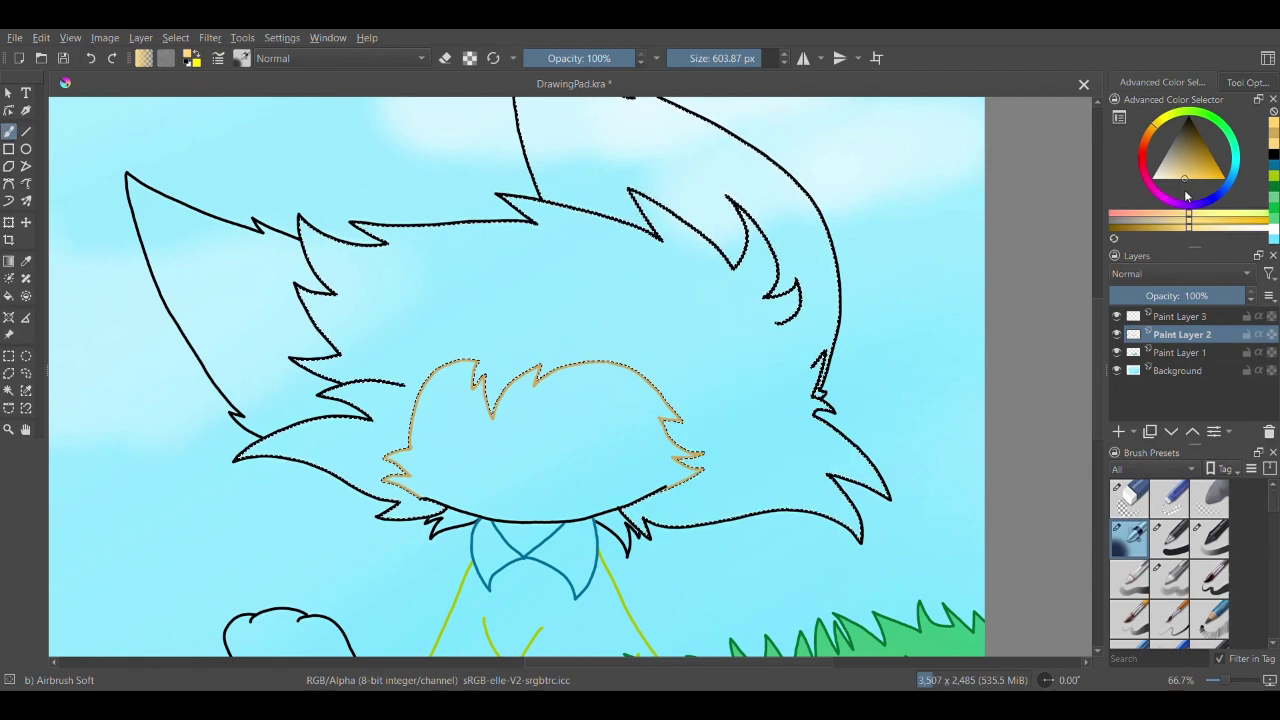
pyautogui.moveTo(690, 440)
pyautogui.mouseDown()
pyautogui.moveTo(794, 471)
pyautogui.moveTo(500, 157)
pyautogui.moveTo(216, 354)
pyautogui.moveTo(380, 400)
pyautogui.moveTo(386, 430)
pyautogui.moveTo(423, 386)
pyautogui.moveTo(688, 403)
pyautogui.mouseUp()
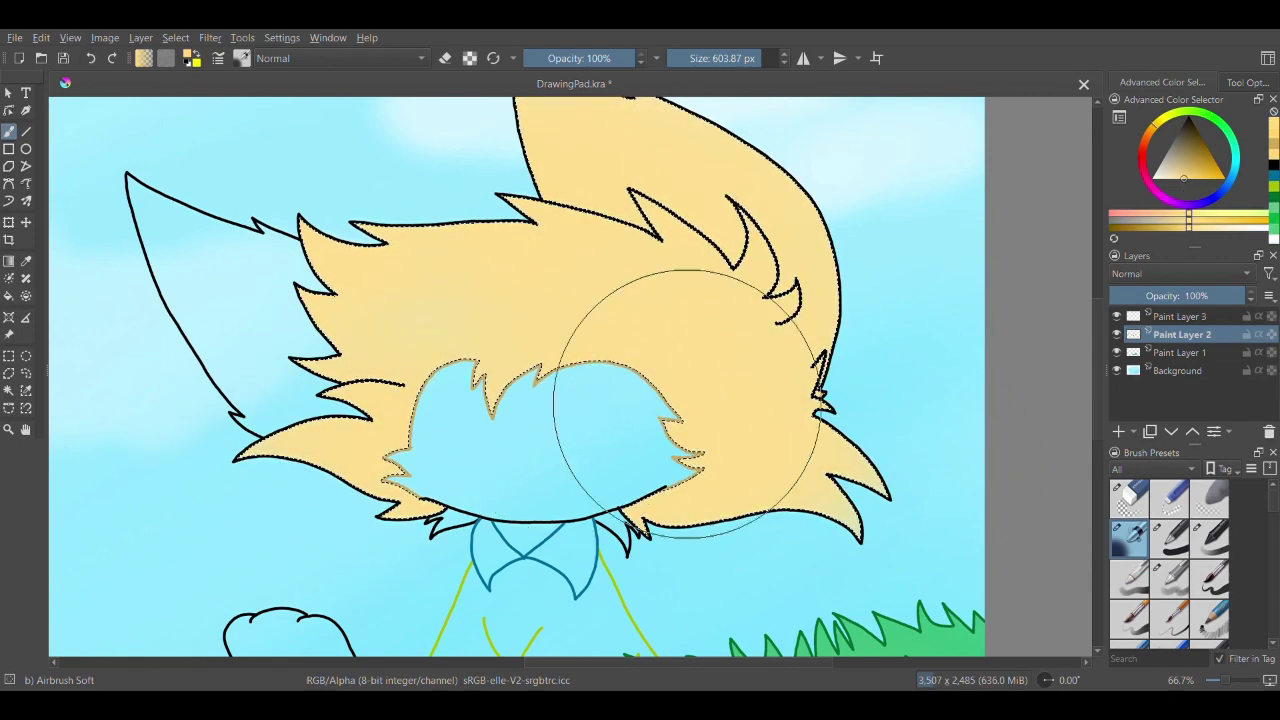
# - Airbrush paler cream highlights over the right ear and upper head fur
pyautogui.click(1173, 181)
pyautogui.moveTo(540, 186)
pyautogui.mouseDown()
pyautogui.moveTo(369, 272)
pyautogui.moveTo(607, 187)
pyautogui.moveTo(351, 286)
pyautogui.mouseUp()
pyautogui.click(26, 429)
pyautogui.moveTo(340, 362); pyautogui.dragTo(314, 432)
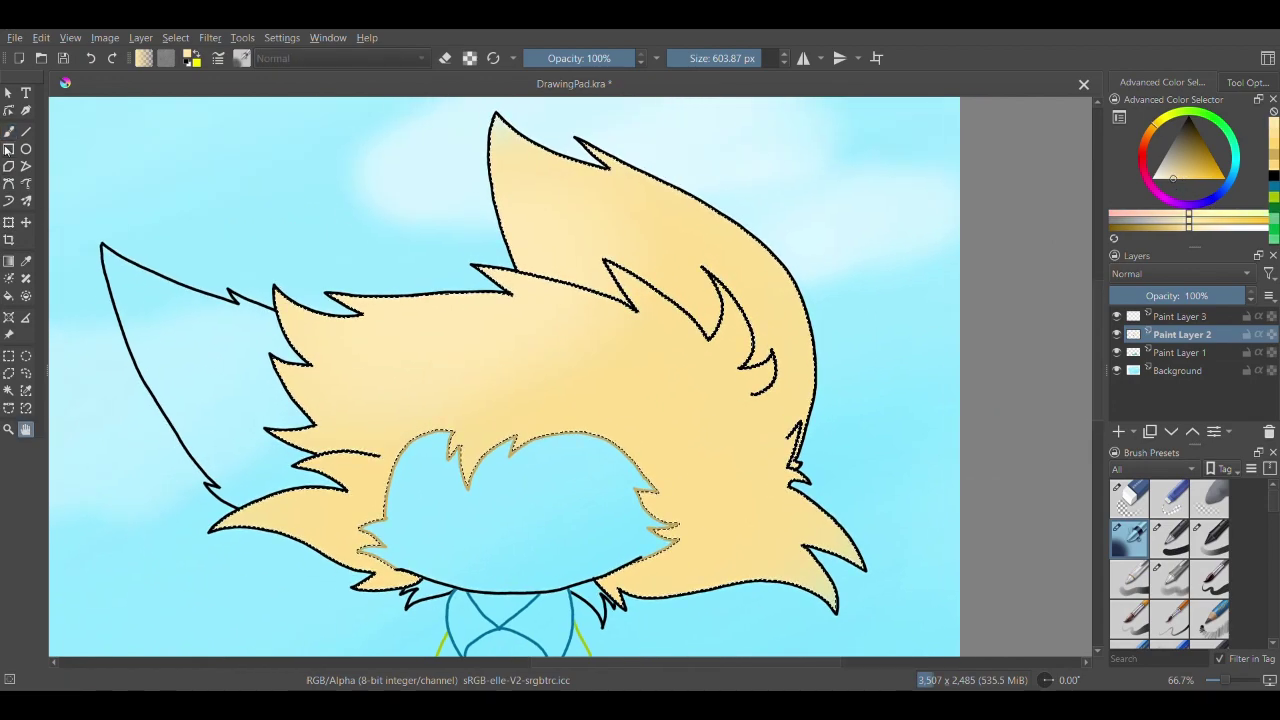
pyautogui.click(9, 131)
pyautogui.click(1275, 142)
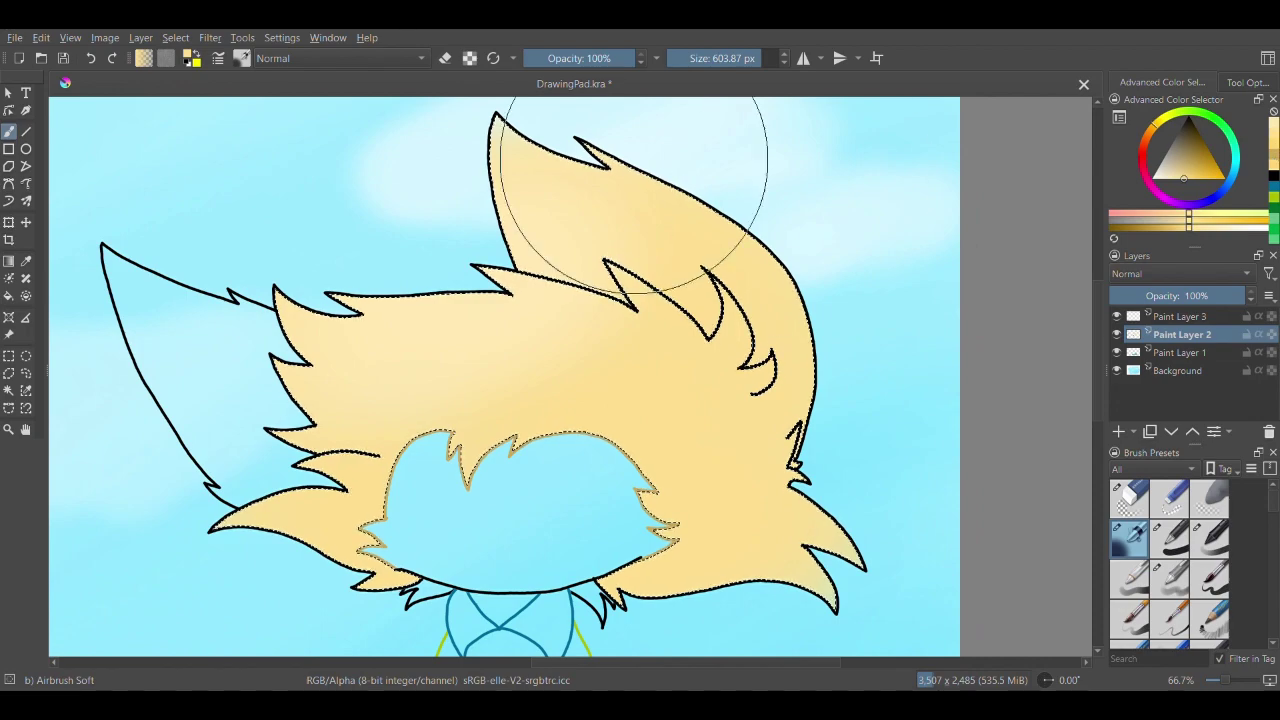
pyautogui.click(1172, 180)
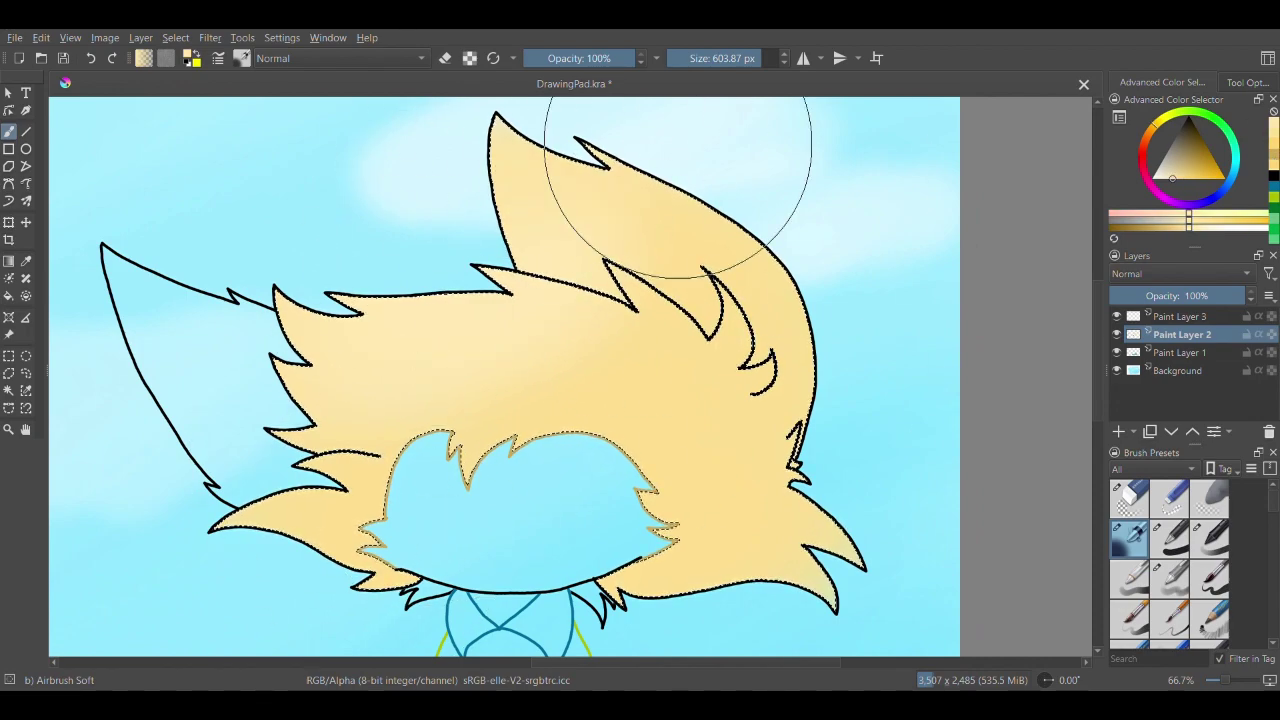
pyautogui.moveTo(678, 144); pyautogui.dragTo(62, 390)
# - Even out the head fur in light yellow and airbrush deeper golden yellow shading along its lower right side
pyautogui.click(1275, 148)
pyautogui.moveTo(704, 228); pyautogui.dragTo(437, 237)
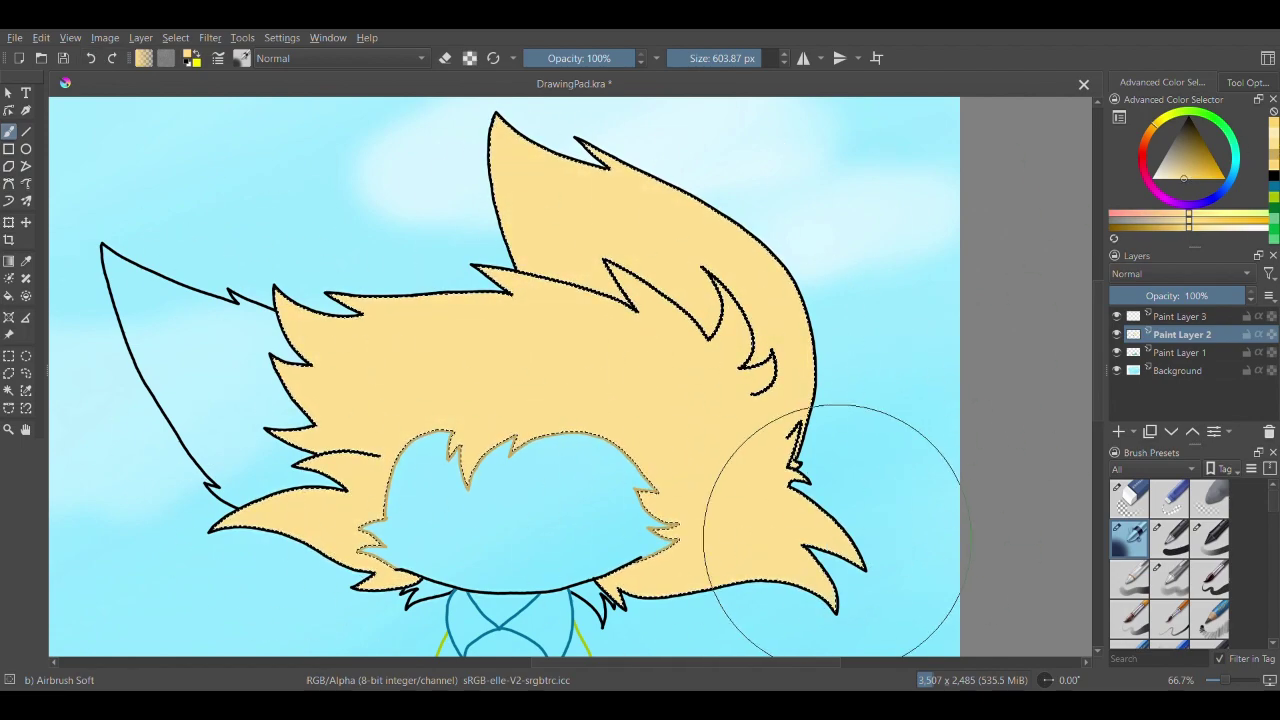
pyautogui.click(1275, 147)
pyautogui.click(1275, 155)
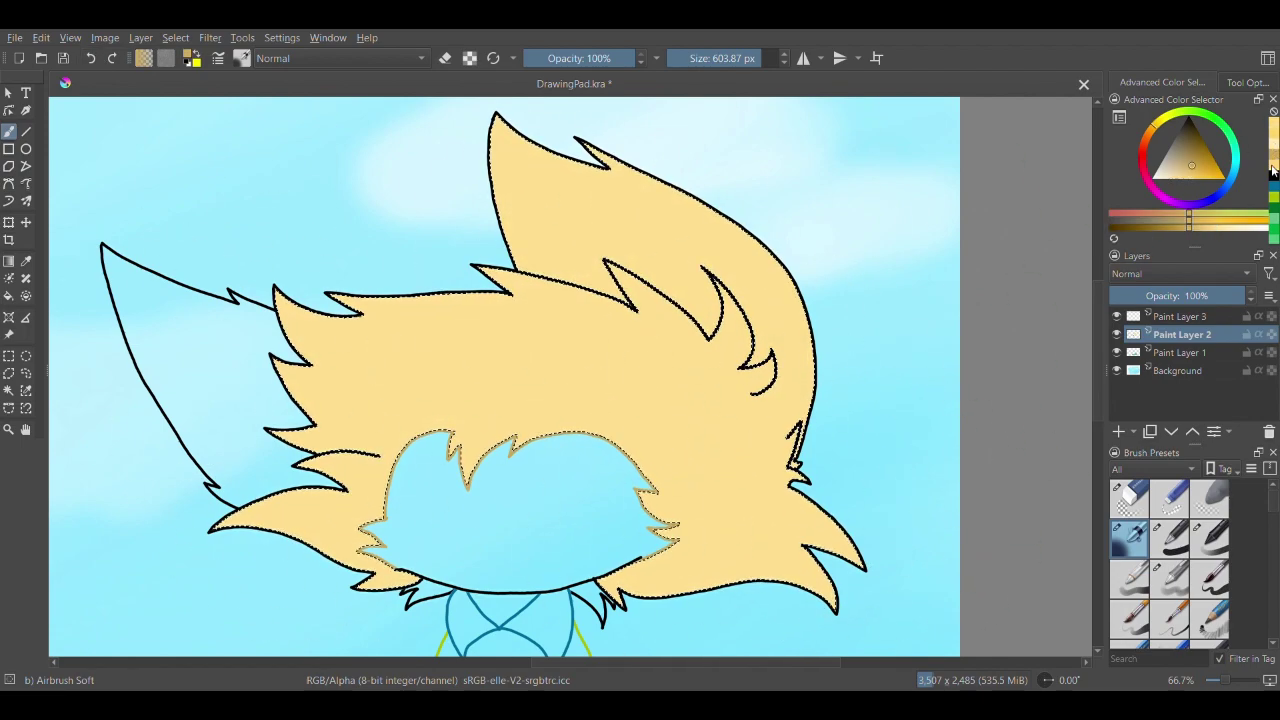
pyautogui.click(1275, 145)
pyautogui.click(1275, 166)
pyautogui.moveTo(821, 600); pyautogui.dragTo(558, 608)
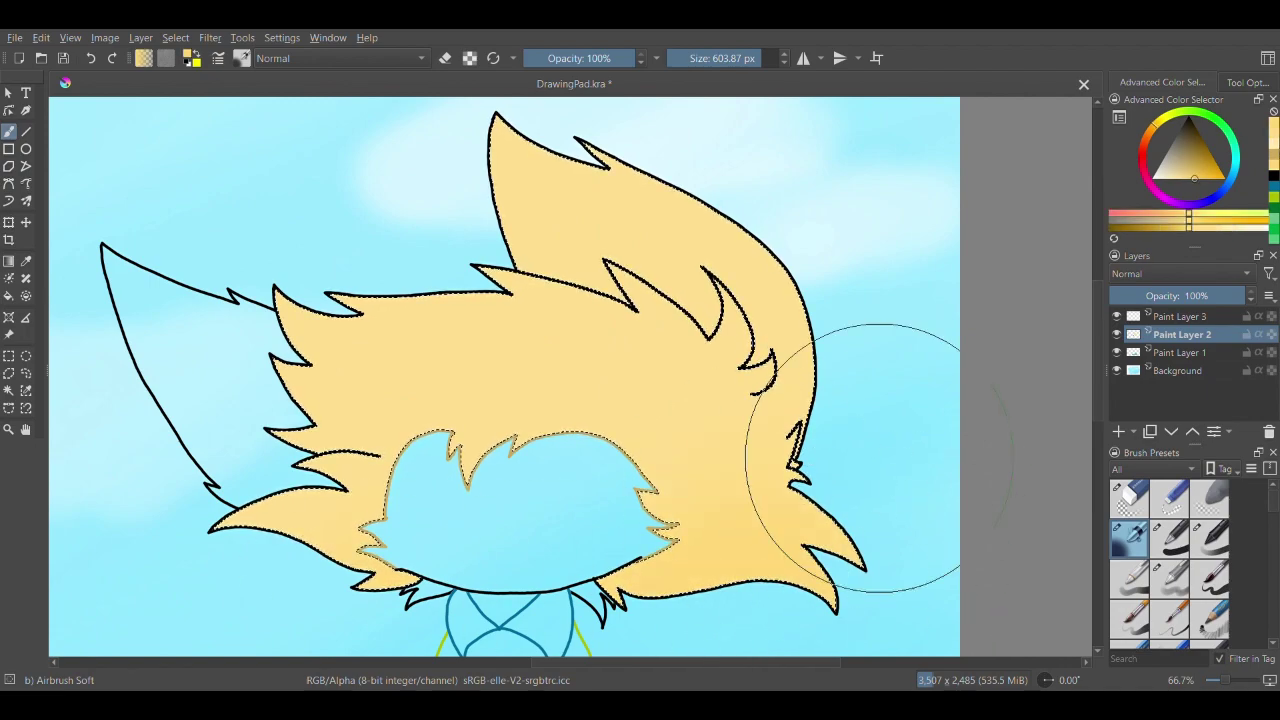
# - Airbrush a cream highlight across the upper head fur and right ear, and reduce the brush size to 402.11 px
pyautogui.click(1274, 139)
pyautogui.moveTo(805, 271); pyautogui.dragTo(340, 500)
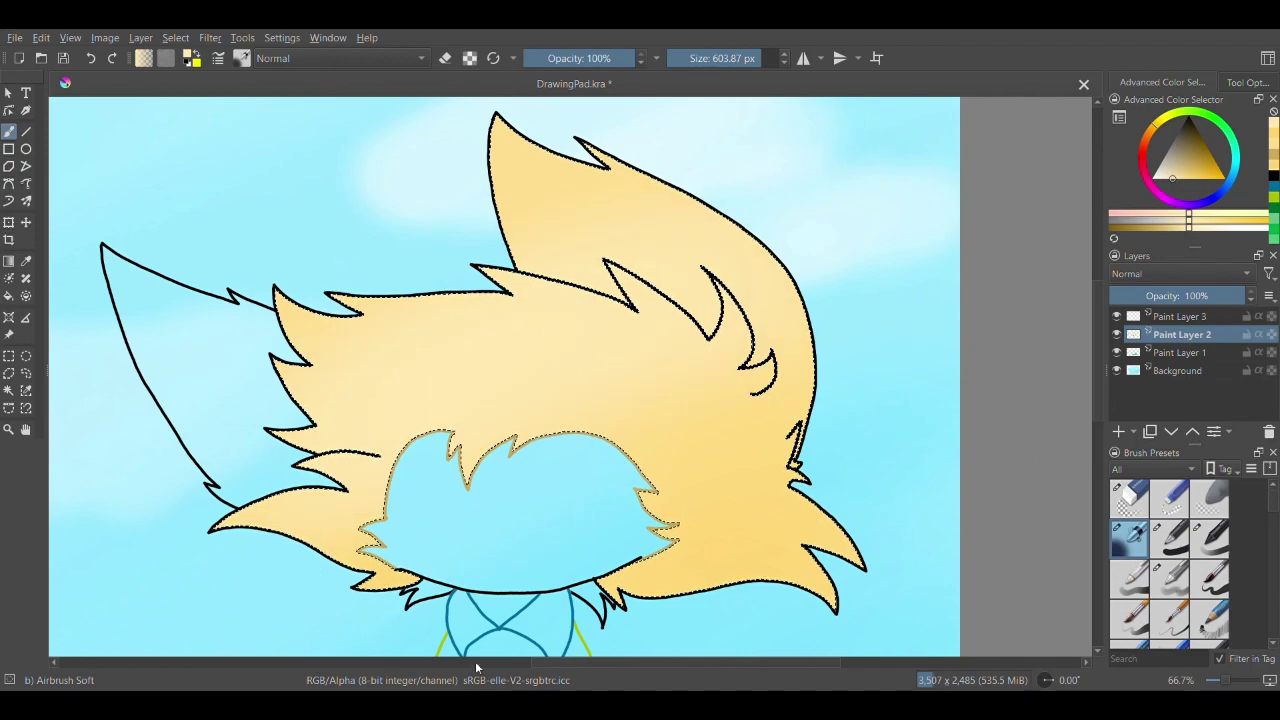
pyautogui.moveTo(680, 350); pyautogui.dragTo(508, 404)
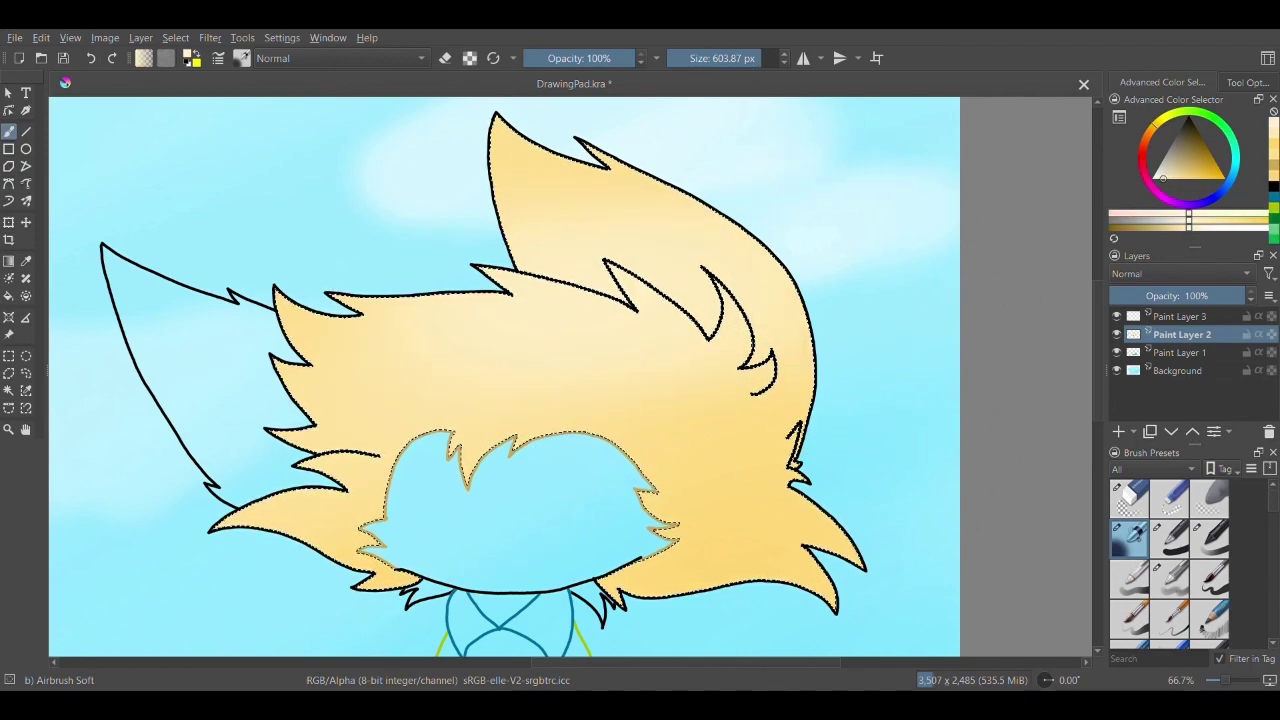
pyautogui.moveTo(743, 61); pyautogui.dragTo(733, 61)
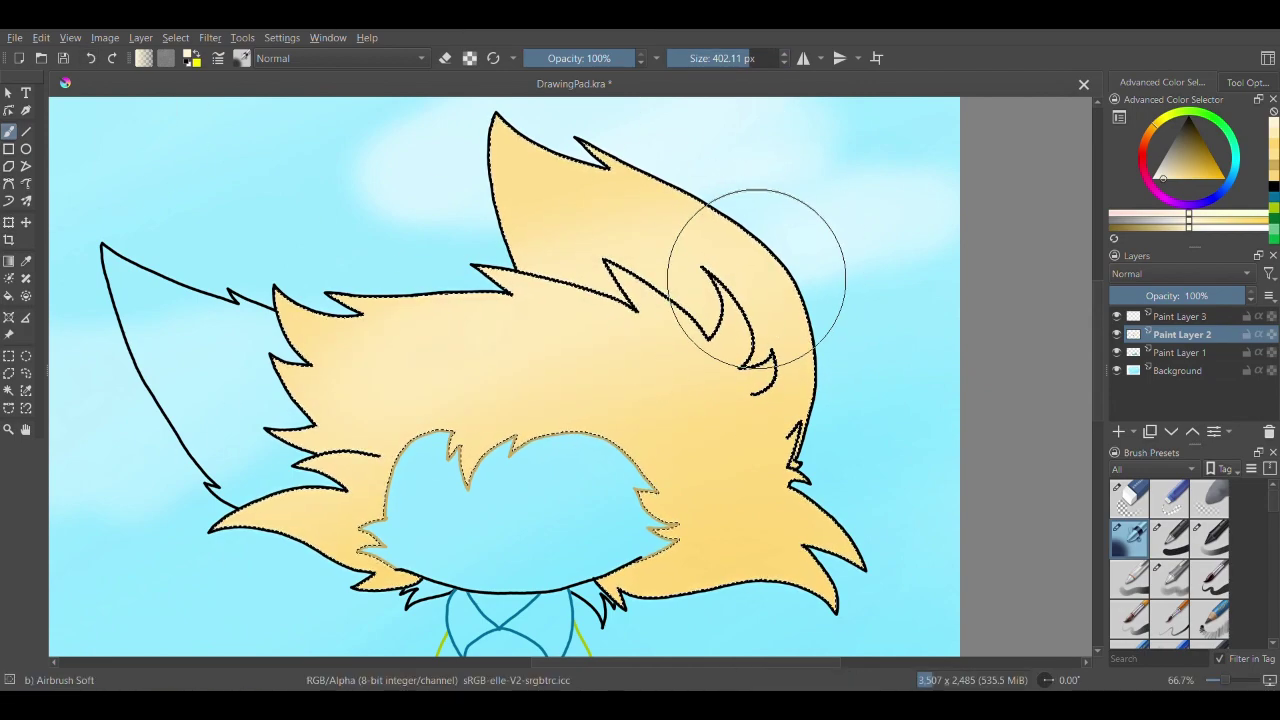
# - Select the interior of the left ear with the contiguous selection tool
pyautogui.click(27, 429)
pyautogui.moveTo(450, 532); pyautogui.dragTo(498, 484)
pyautogui.click(8, 391)
pyautogui.click(256, 348)
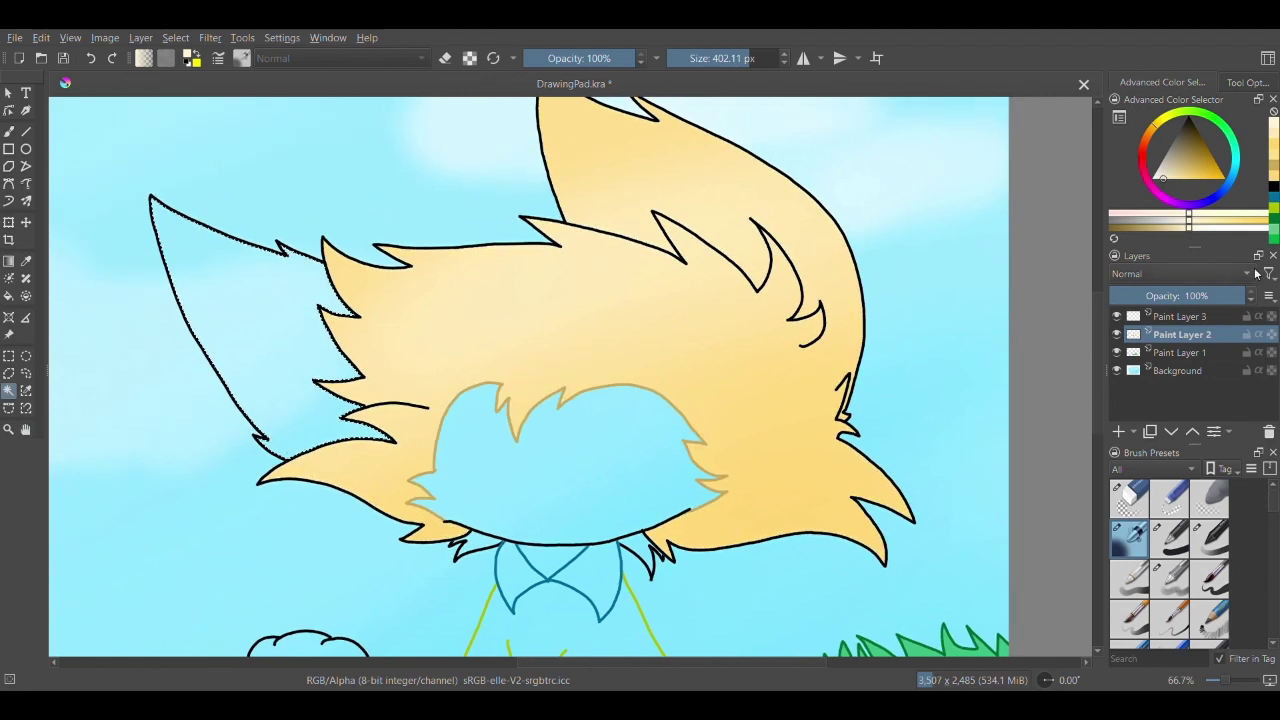
# - Airbrush the selected left ear with a base of light golden yellow, replacing a first coat in a deeper yellow
pyautogui.click(1274, 145)
pyautogui.click(8, 132)
pyautogui.moveTo(172, 236); pyautogui.dragTo(358, 437)
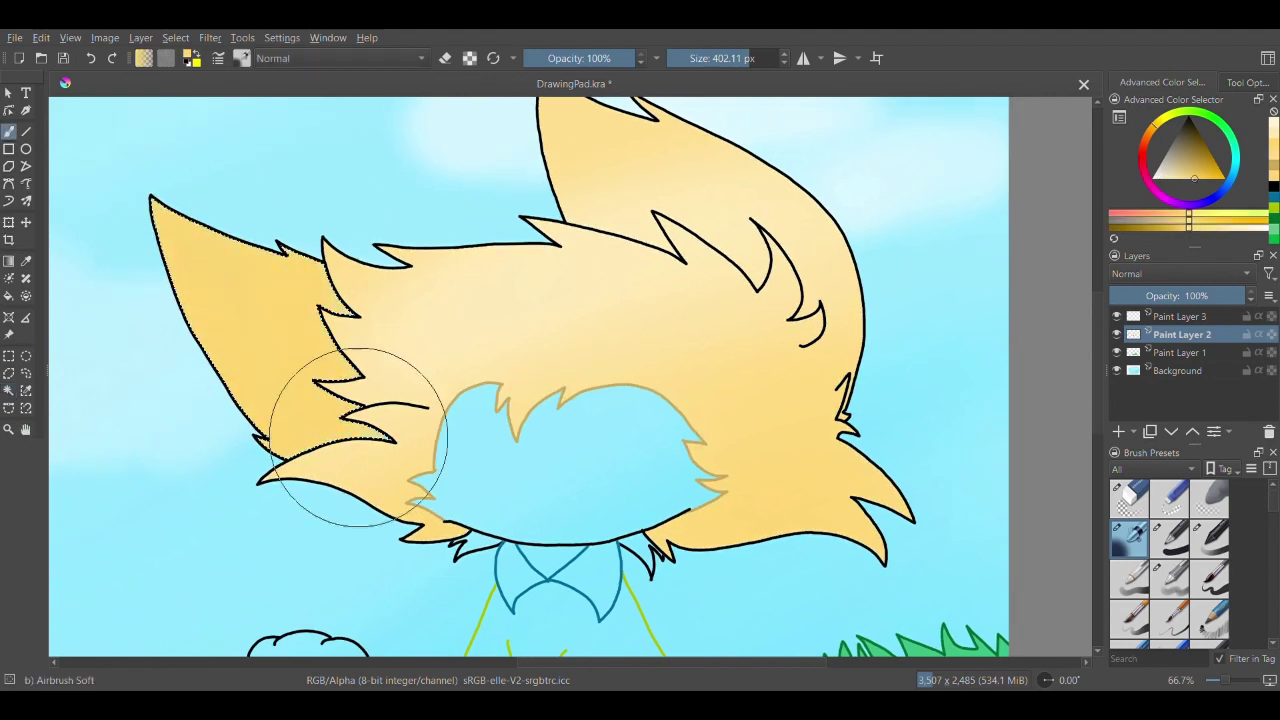
pyautogui.click(91, 58)
pyautogui.click(1274, 155)
pyautogui.moveTo(295, 228)
pyautogui.mouseDown()
pyautogui.moveTo(182, 200)
pyautogui.moveTo(340, 407)
pyautogui.moveTo(289, 235)
pyautogui.moveTo(210, 210)
pyautogui.mouseUp()
# - Add a cream highlight to the left ear's upper part and deeper golden yellow shading along its lower edge
pyautogui.click(1173, 179)
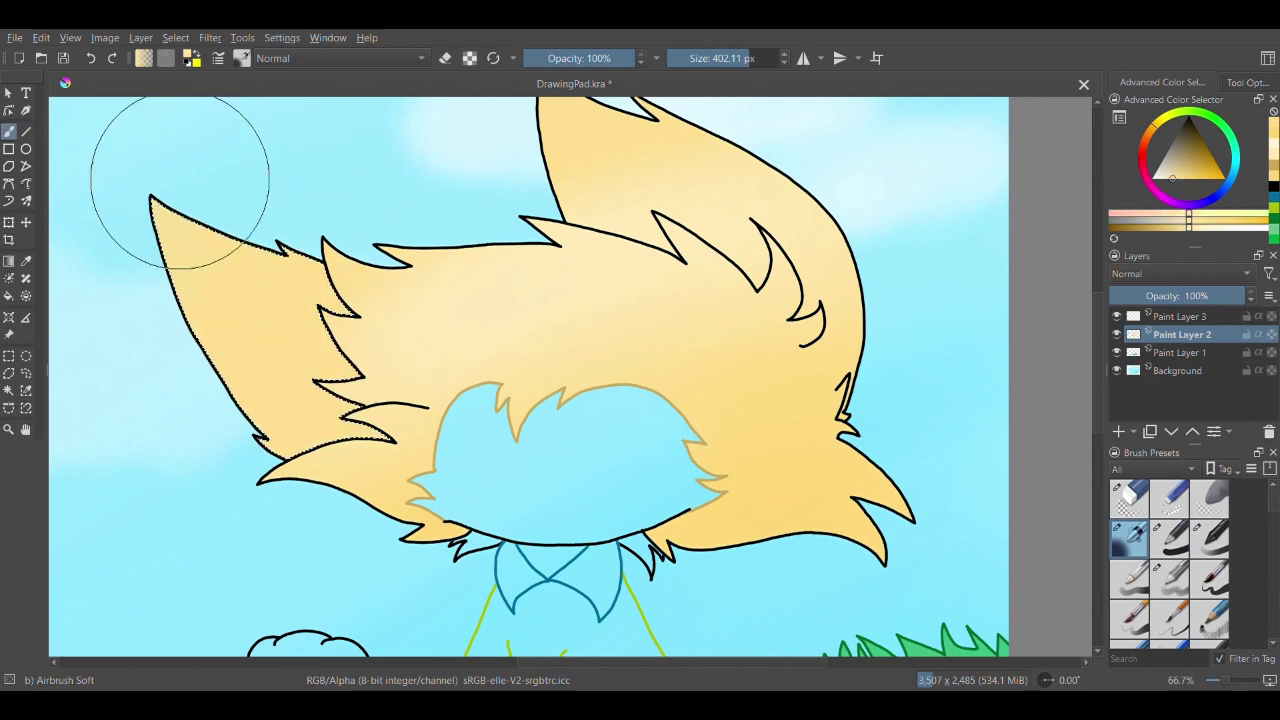
pyautogui.click(1275, 158)
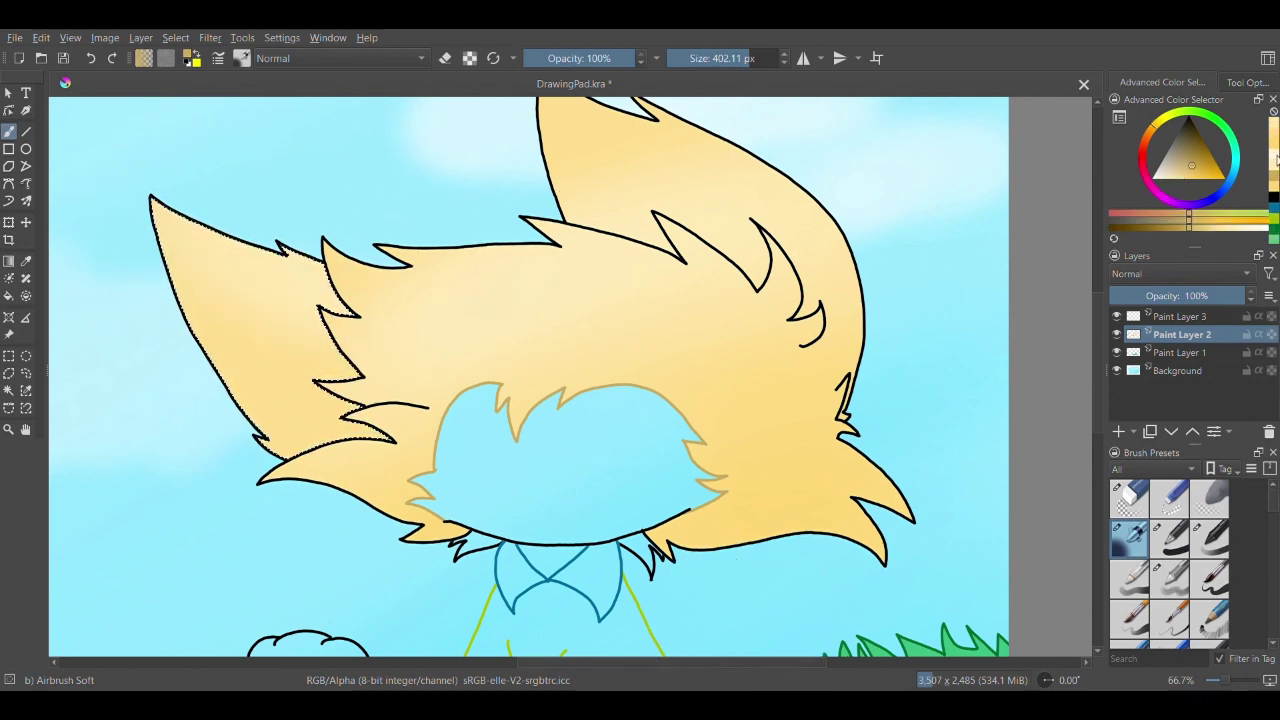
pyautogui.click(1202, 180)
pyautogui.moveTo(210, 388); pyautogui.dragTo(213, 488)
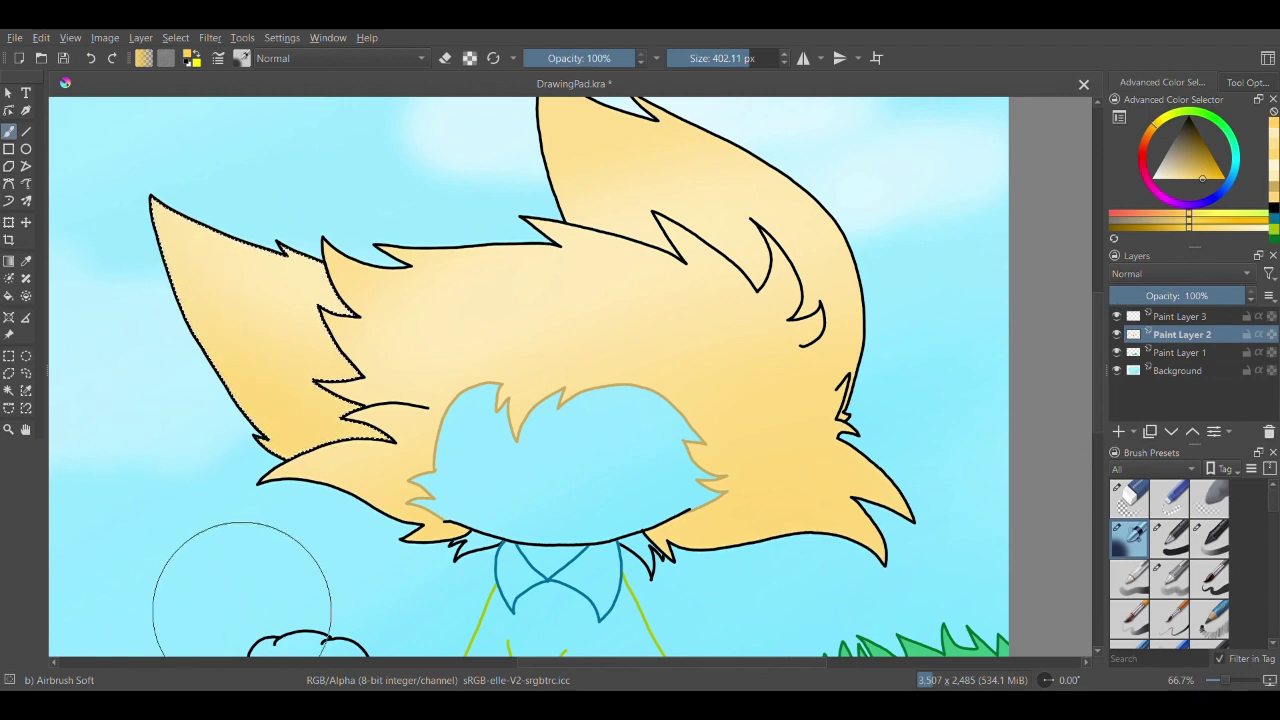
# - Select the empty face area with the contiguous selection tool and airbrush it with a pale cream base
pyautogui.click(26, 429)
pyautogui.moveTo(297, 523); pyautogui.dragTo(292, 465)
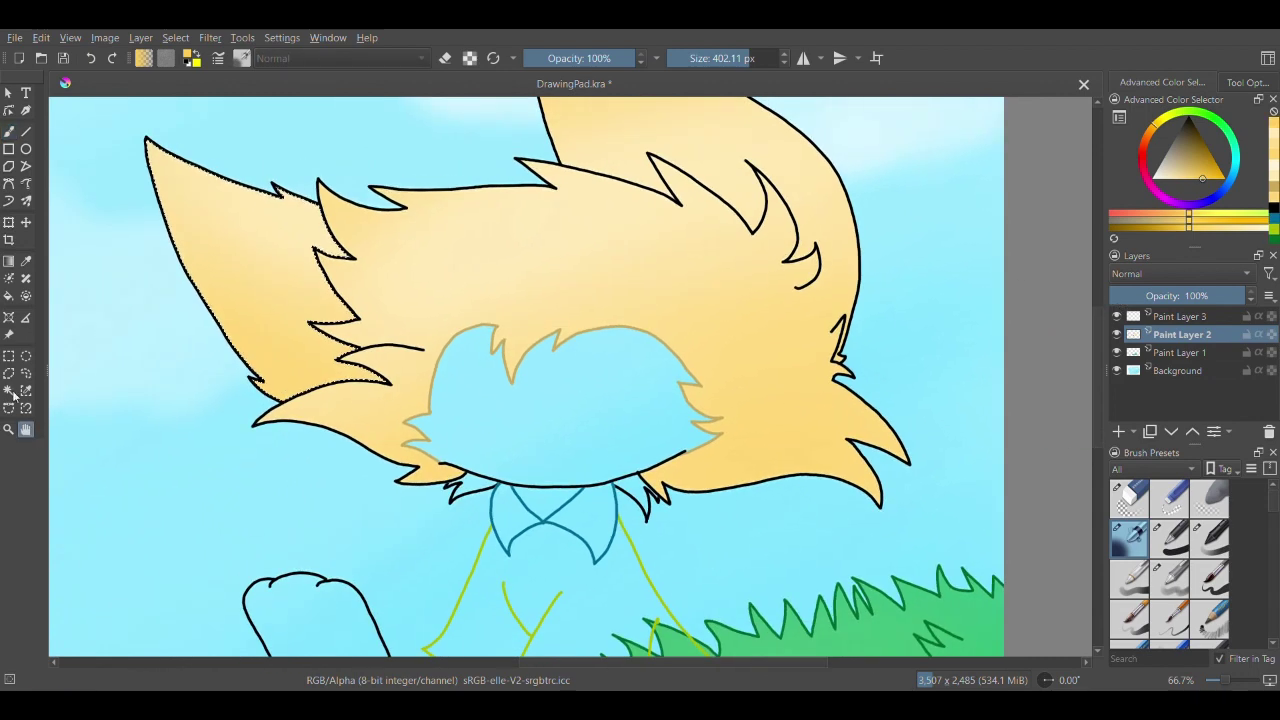
pyautogui.click(9, 390)
pyautogui.click(560, 400)
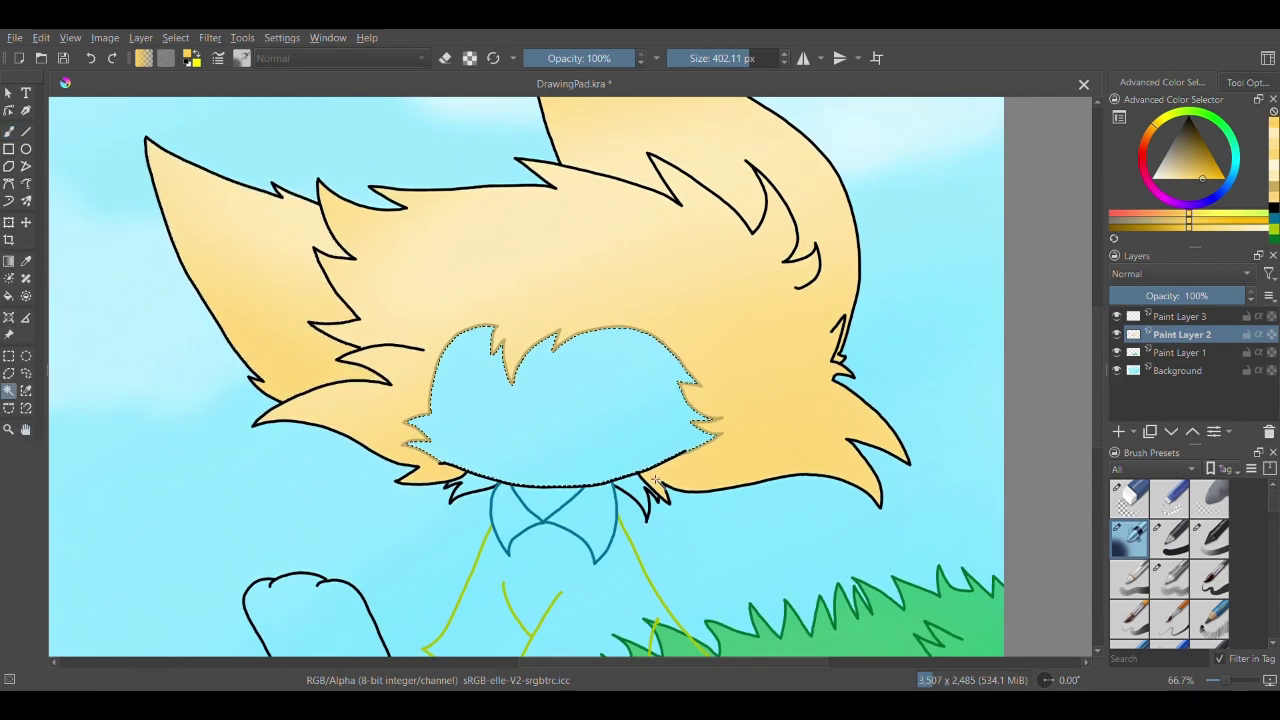
pyautogui.click(1170, 228)
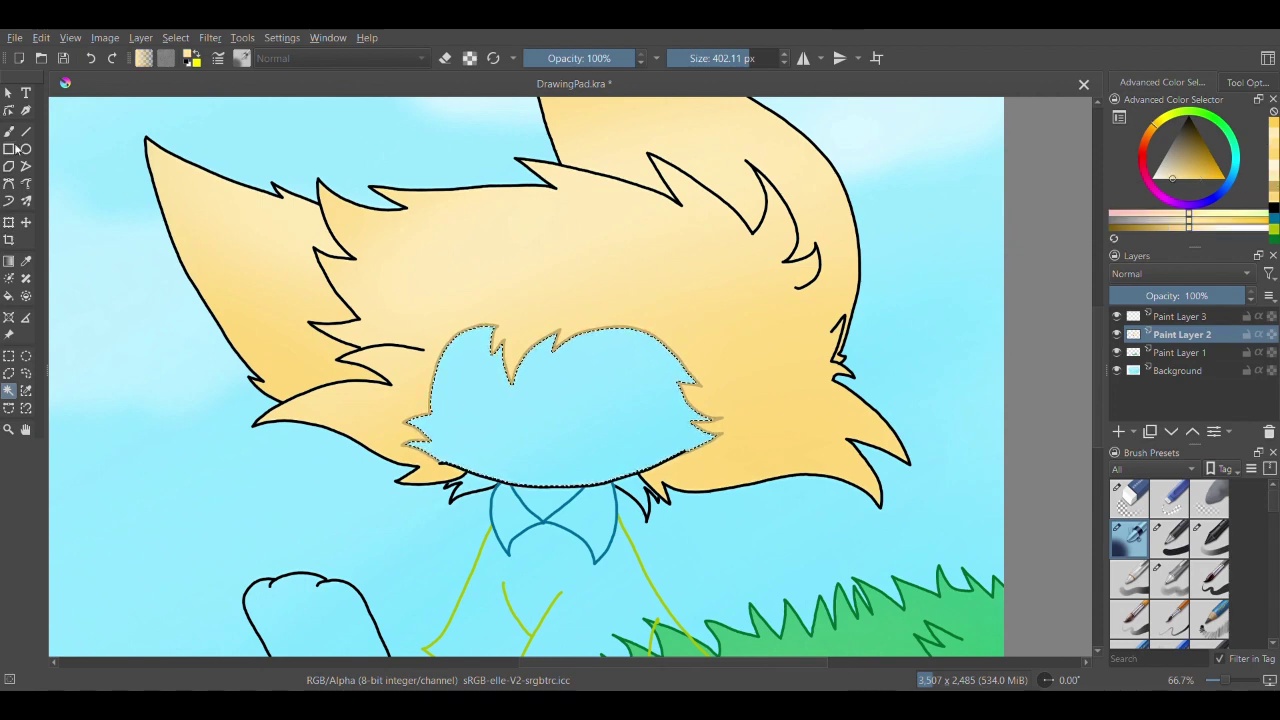
pyautogui.click(9, 131)
pyautogui.moveTo(450, 420)
pyautogui.mouseDown()
pyautogui.moveTo(665, 304)
pyautogui.moveTo(772, 399)
pyautogui.moveTo(694, 386)
pyautogui.moveTo(616, 432)
pyautogui.moveTo(648, 594)
pyautogui.moveTo(457, 405)
pyautogui.moveTo(574, 461)
pyautogui.moveTo(803, 403)
pyautogui.mouseUp()
# - Shade the lower edge of the face with soft light golden yellow at a brush size of 217.30 px
pyautogui.click(1273, 163)
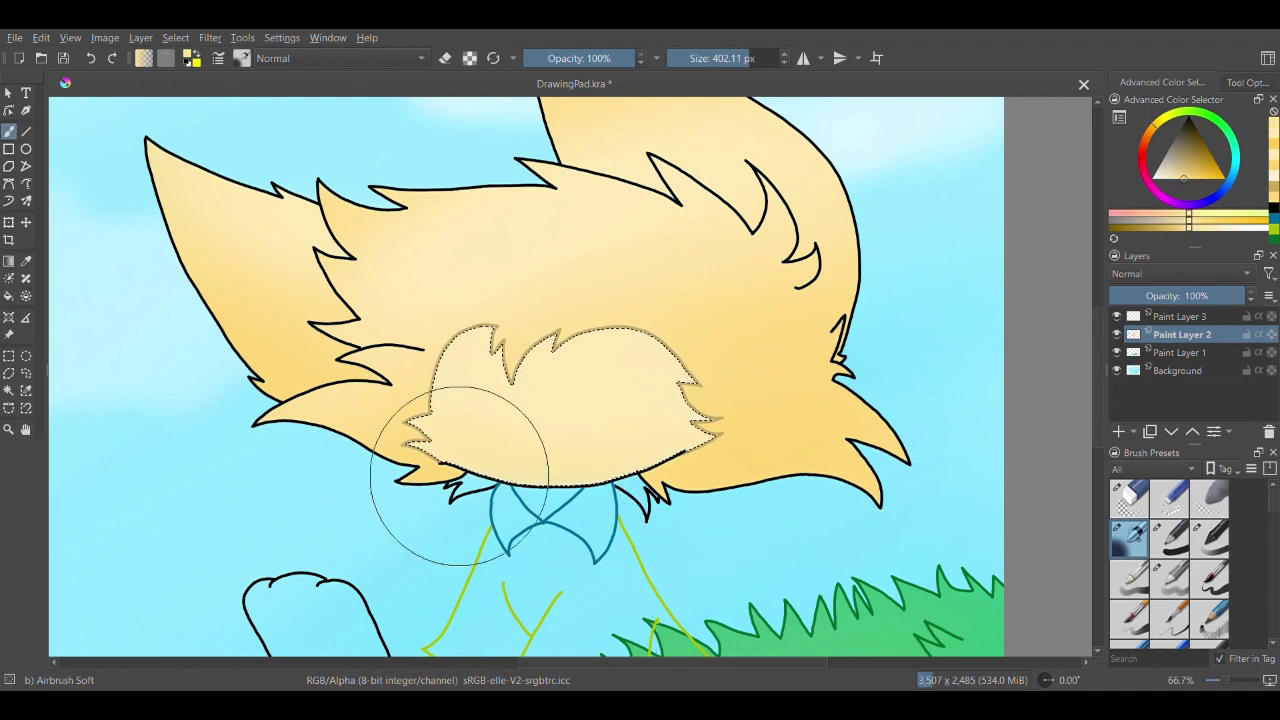
pyautogui.scroll(1, 556, 474)
pyautogui.click(734, 59)
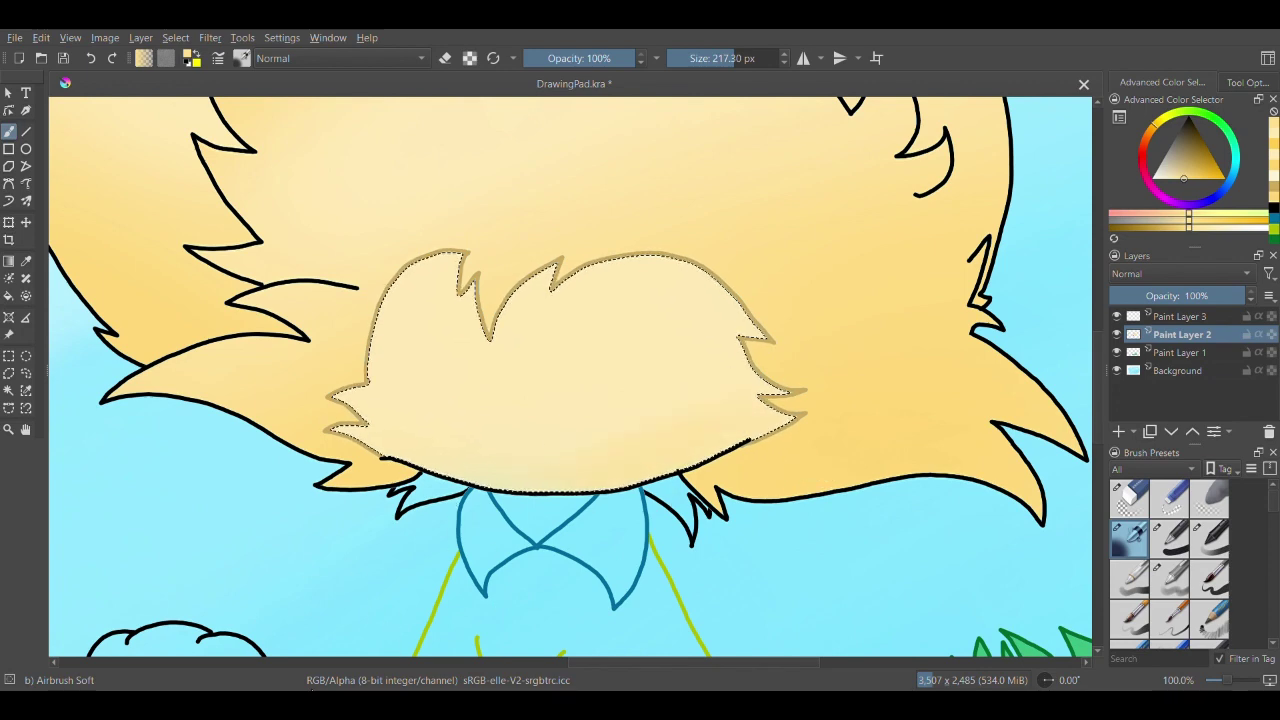
pyautogui.click(26, 430)
pyautogui.moveTo(478, 415); pyautogui.dragTo(503, 431)
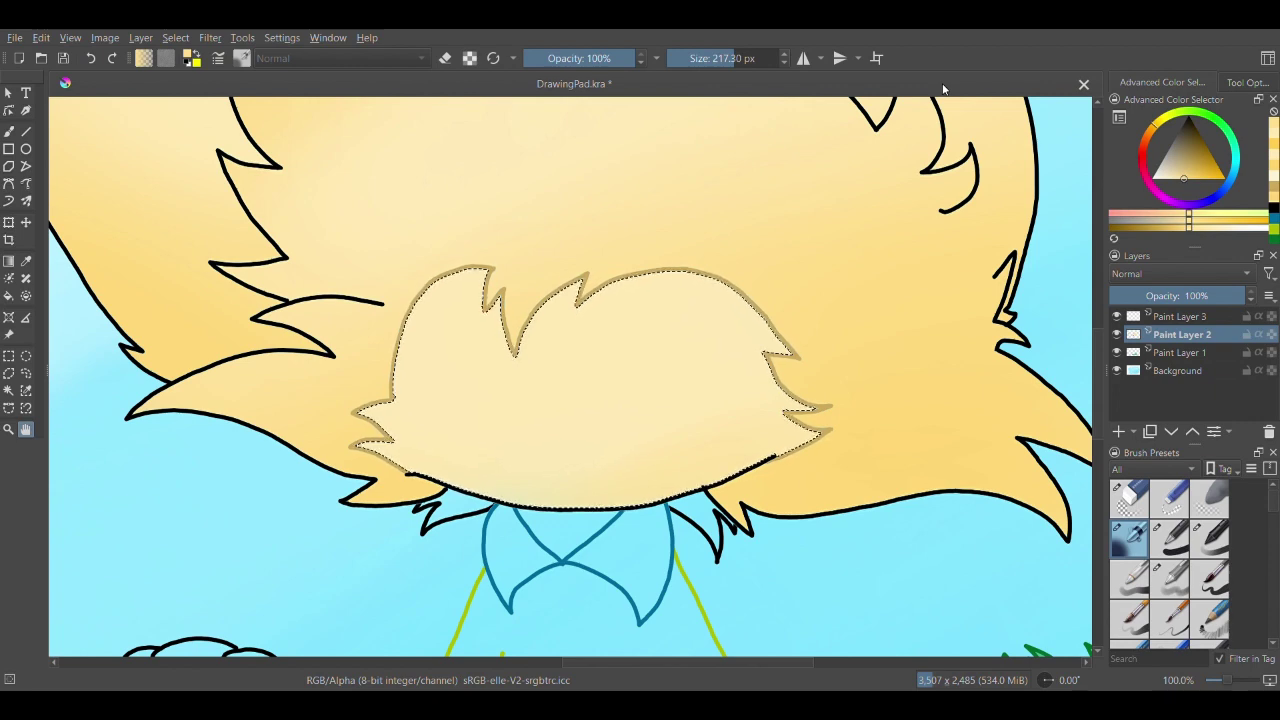
pyautogui.moveTo(566, 574); pyautogui.dragTo(586, 531)
pyautogui.scroll(-1, 586, 531)
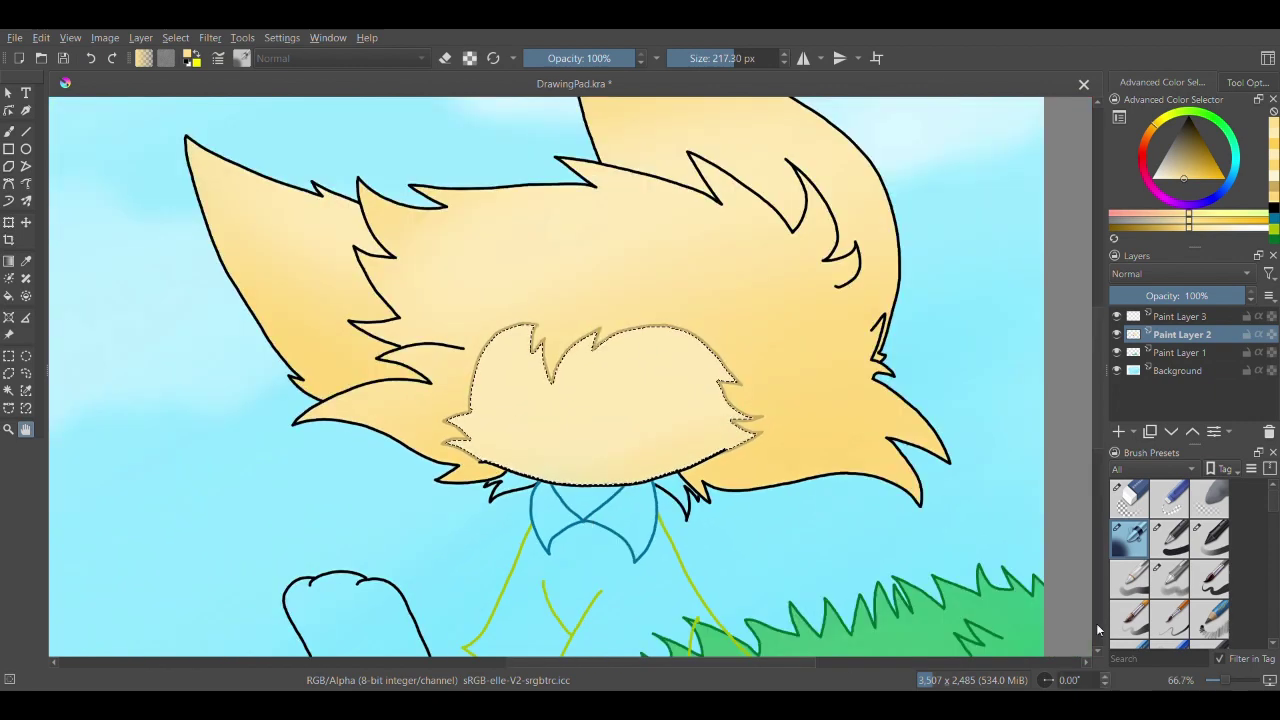
# - Clear the selection and fill the small fur tufts beneath both sides of the chin with golden yellow sampled from the fur
pyautogui.click(1273, 143)
pyautogui.click(26, 261)
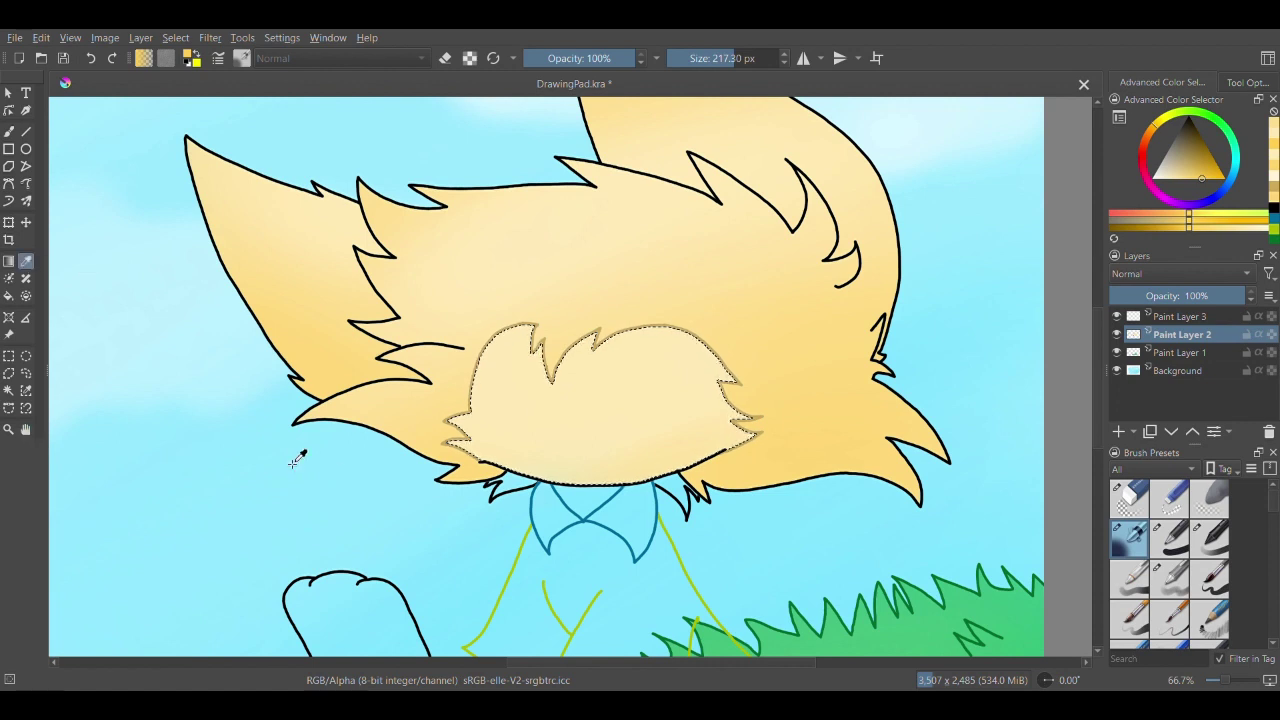
pyautogui.click(343, 362)
pyautogui.press('f')
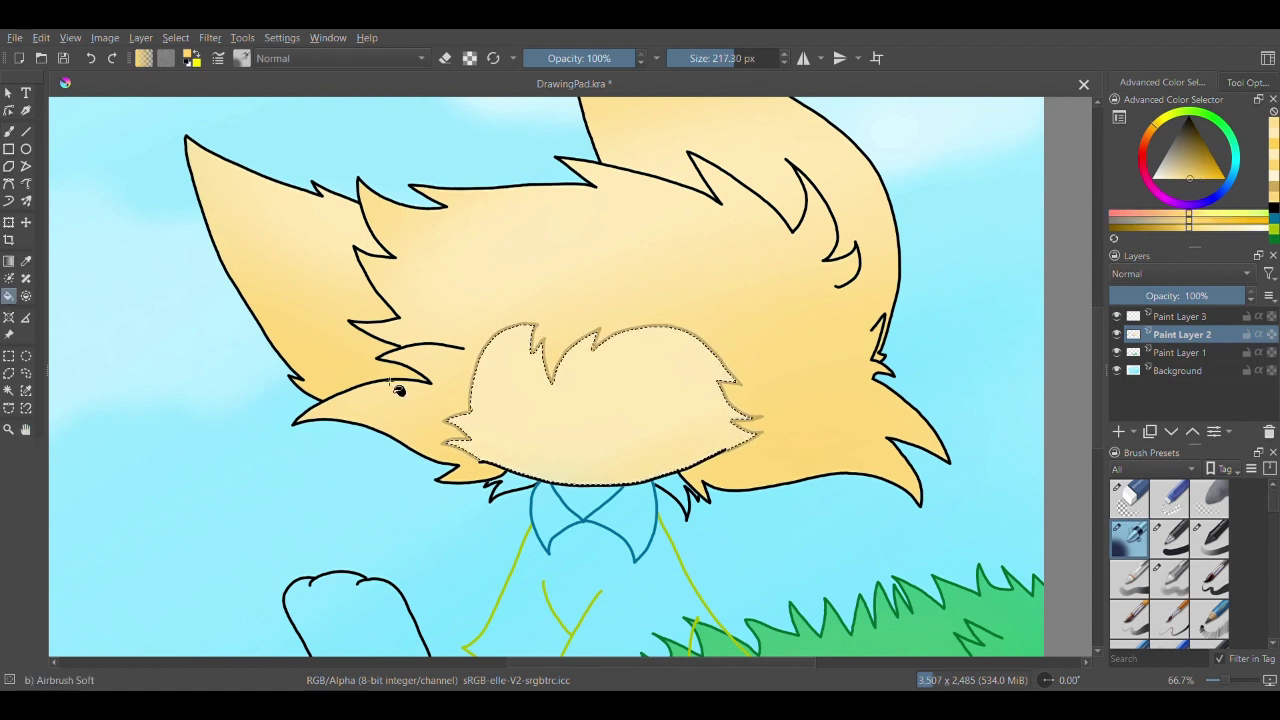
pyautogui.click(593, 500)
pyautogui.click(9, 391)
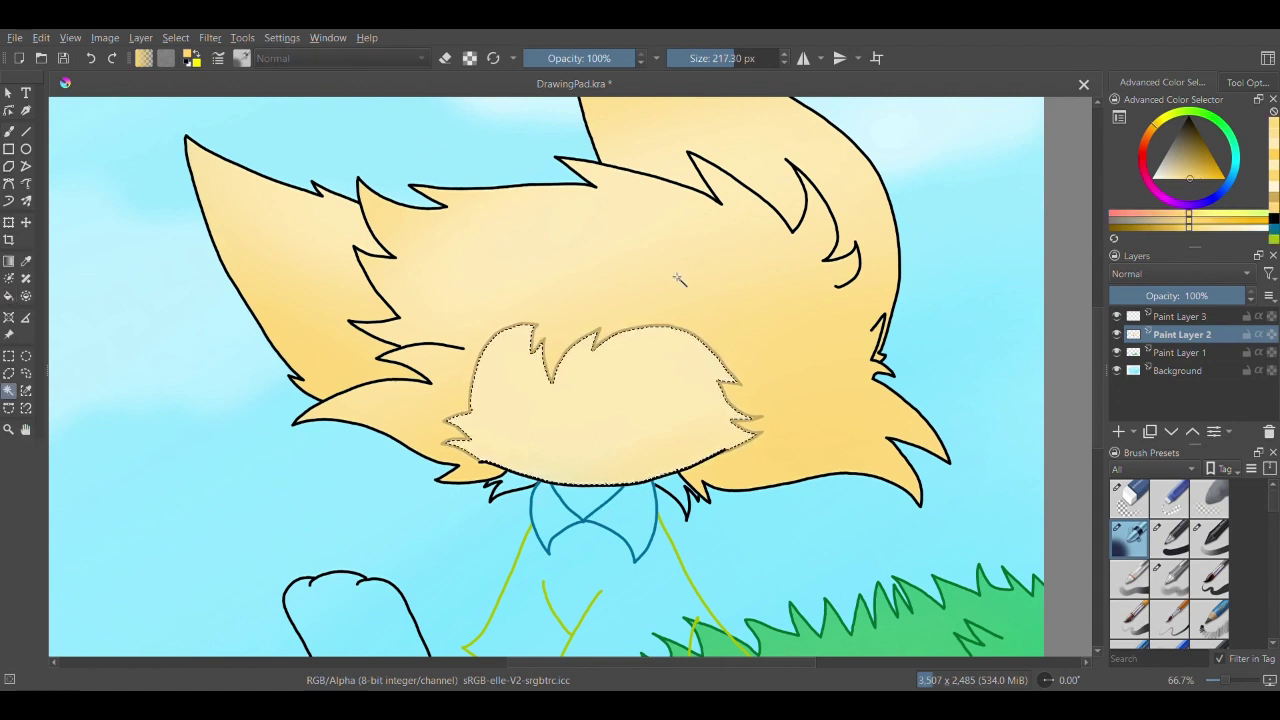
pyautogui.hotkey('ctrl', 'shift', 'a')
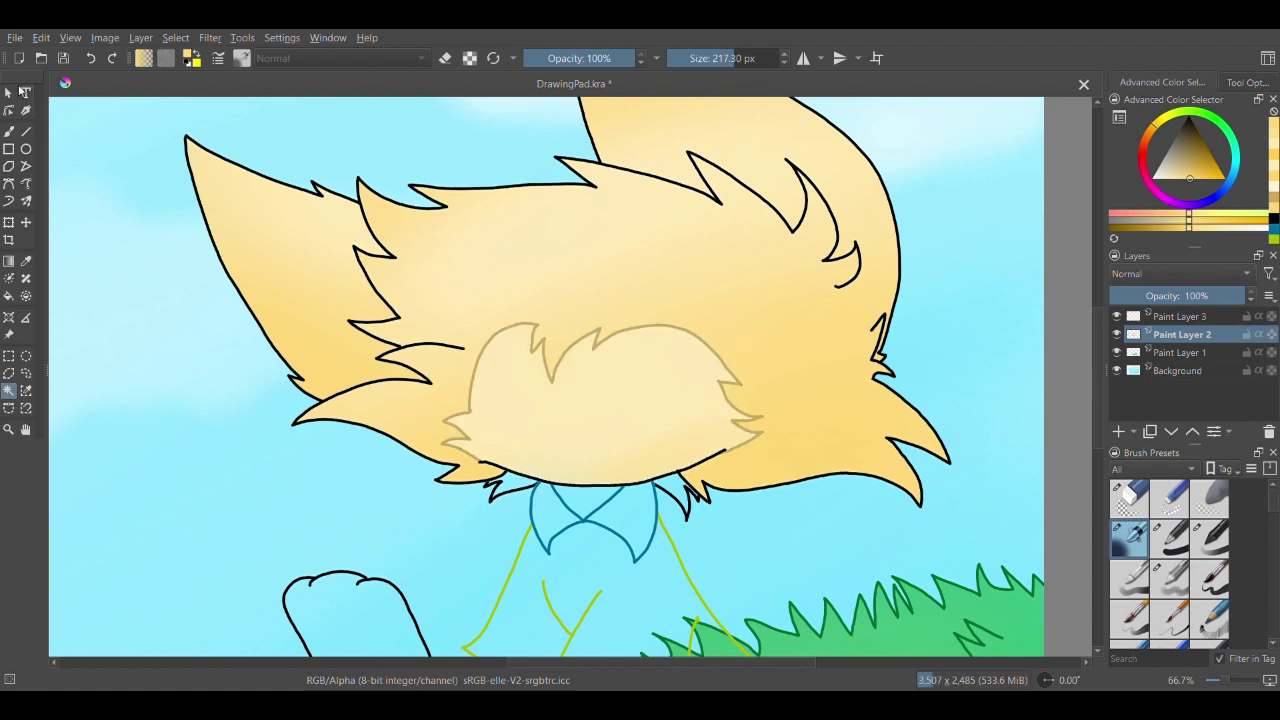
pyautogui.click(9, 297)
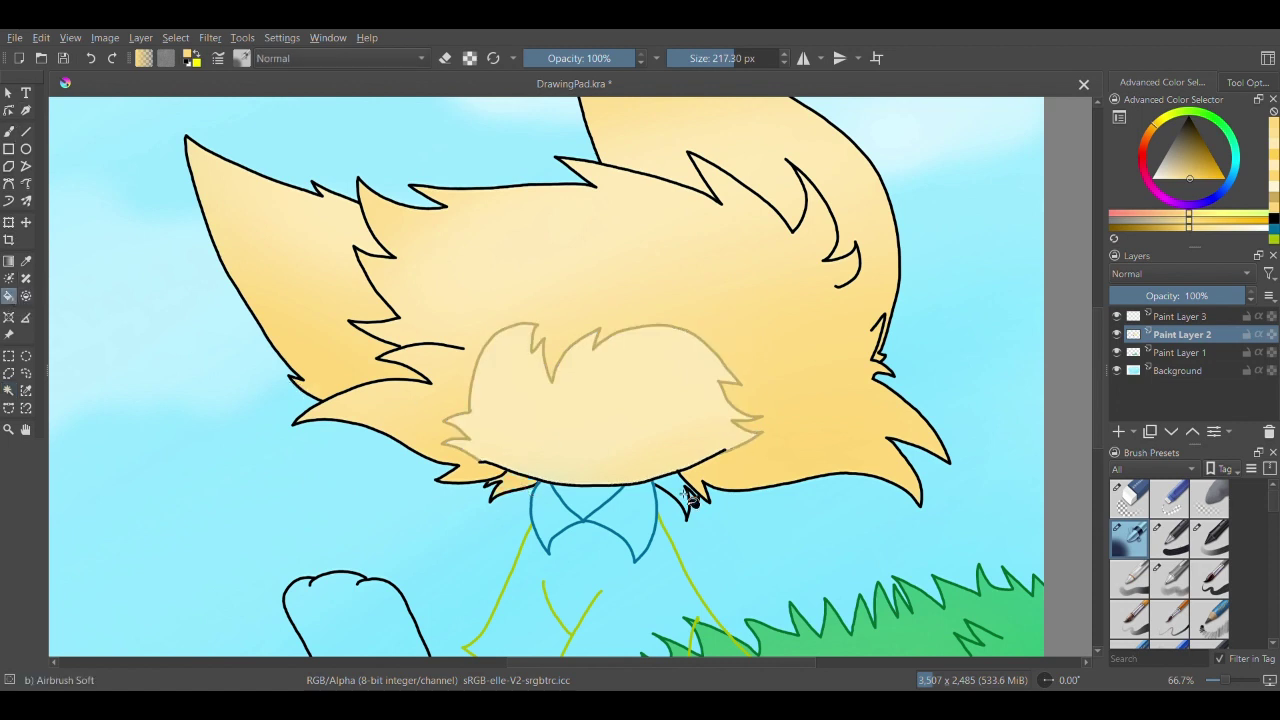
# - Select the left fur tuft under the chin and airbrush a muted dark gold shadow on it at 45.56 px
pyautogui.moveTo(1214, 148); pyautogui.dragTo(1225, 178)
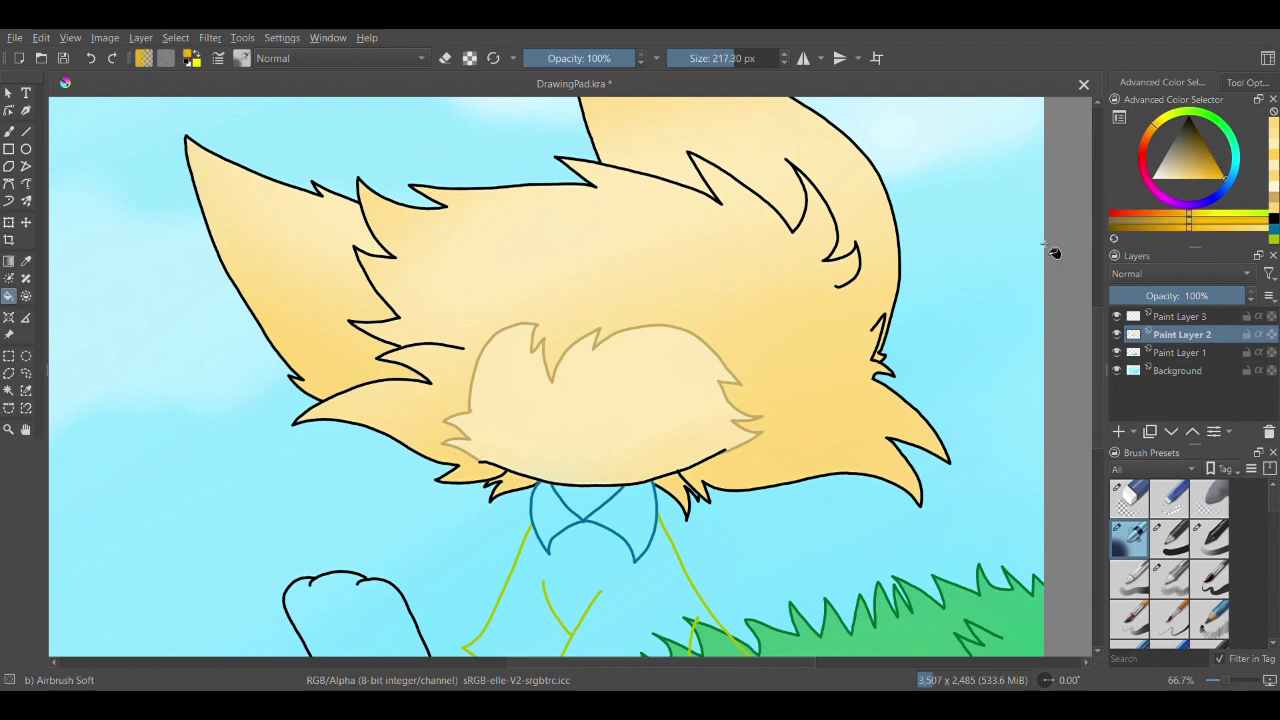
pyautogui.click(26, 261)
pyautogui.click(1204, 182)
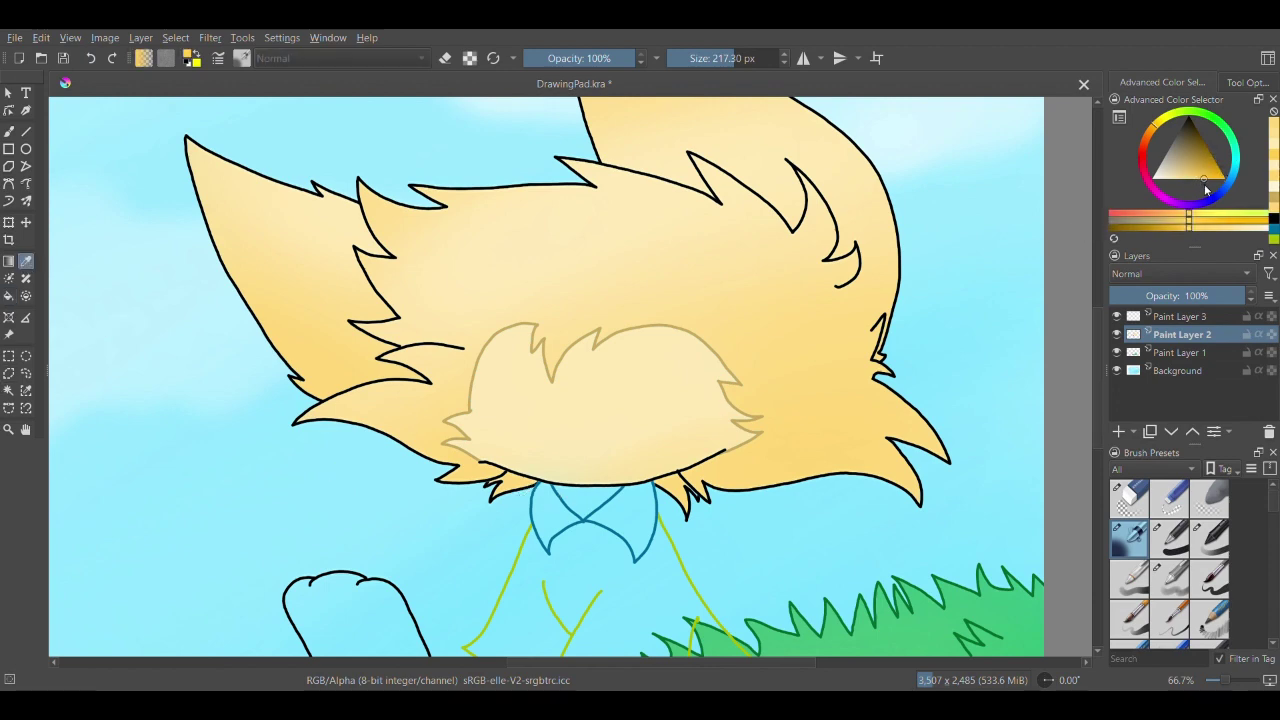
pyautogui.click(8, 130)
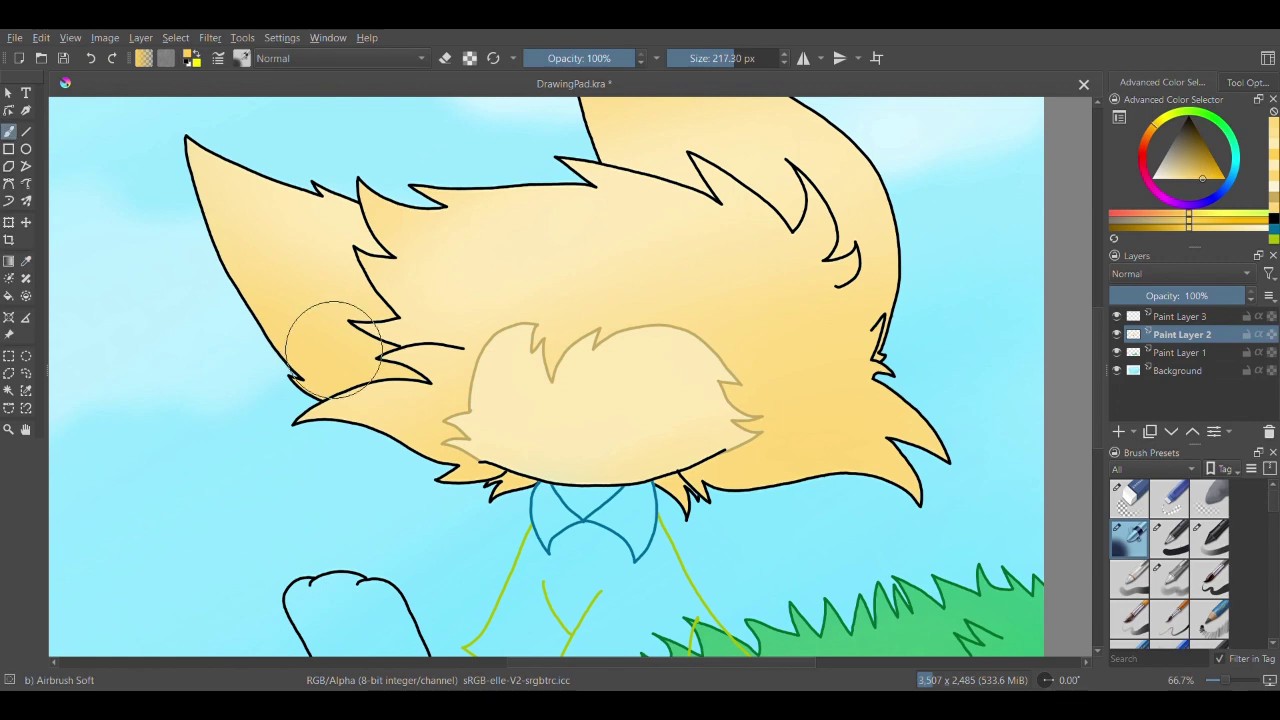
pyautogui.click(16, 390)
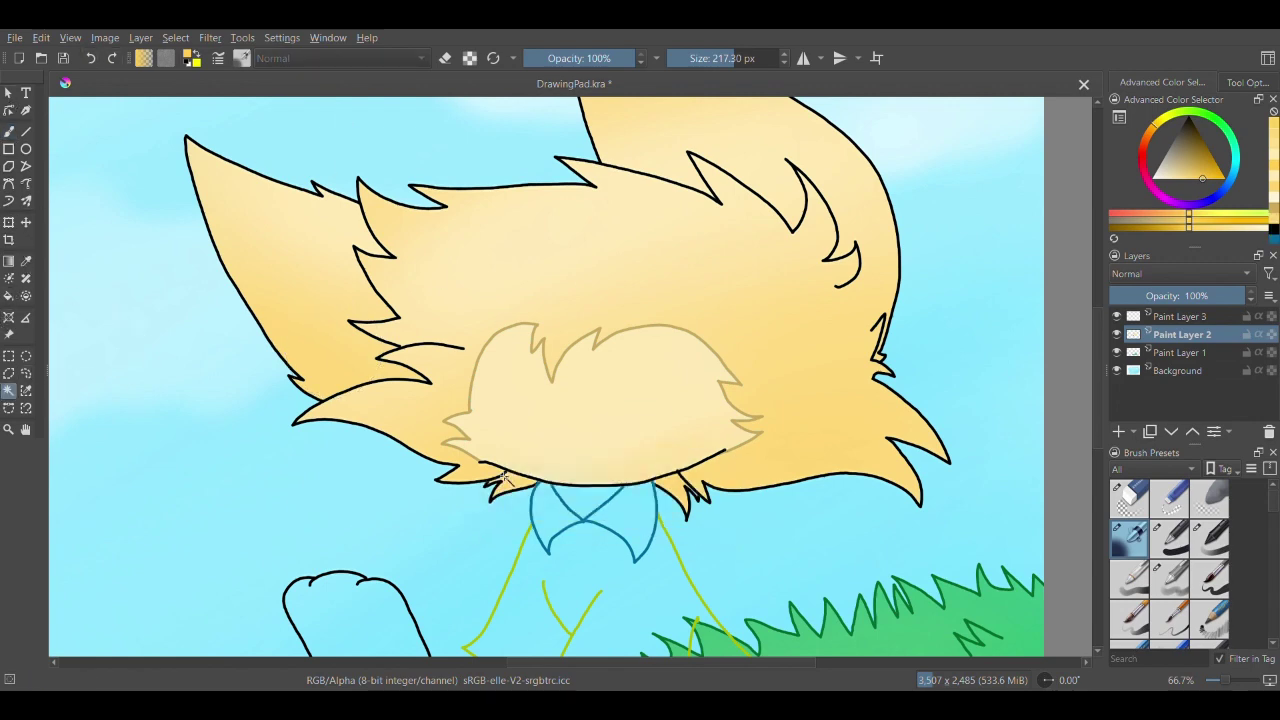
pyautogui.click(9, 131)
pyautogui.click(721, 58)
pyautogui.moveTo(447, 503); pyautogui.dragTo(546, 528)
pyautogui.click(1211, 181)
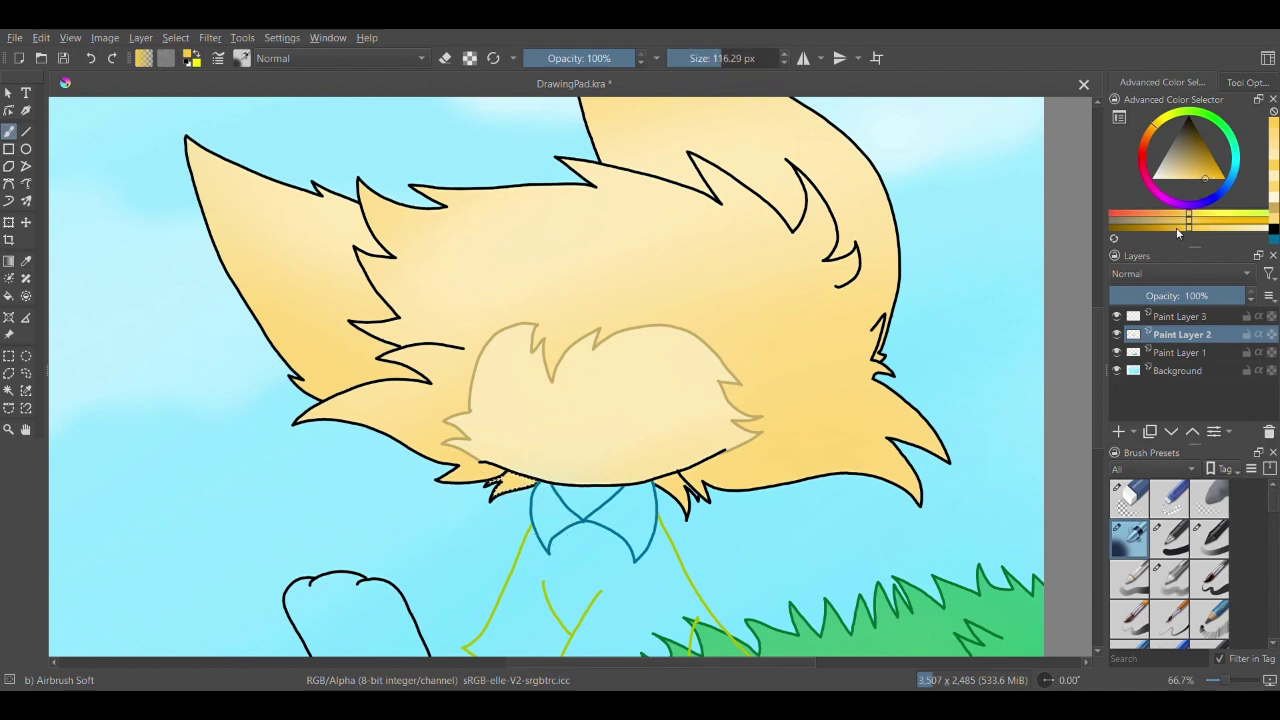
pyautogui.scroll(2, 750, 490)
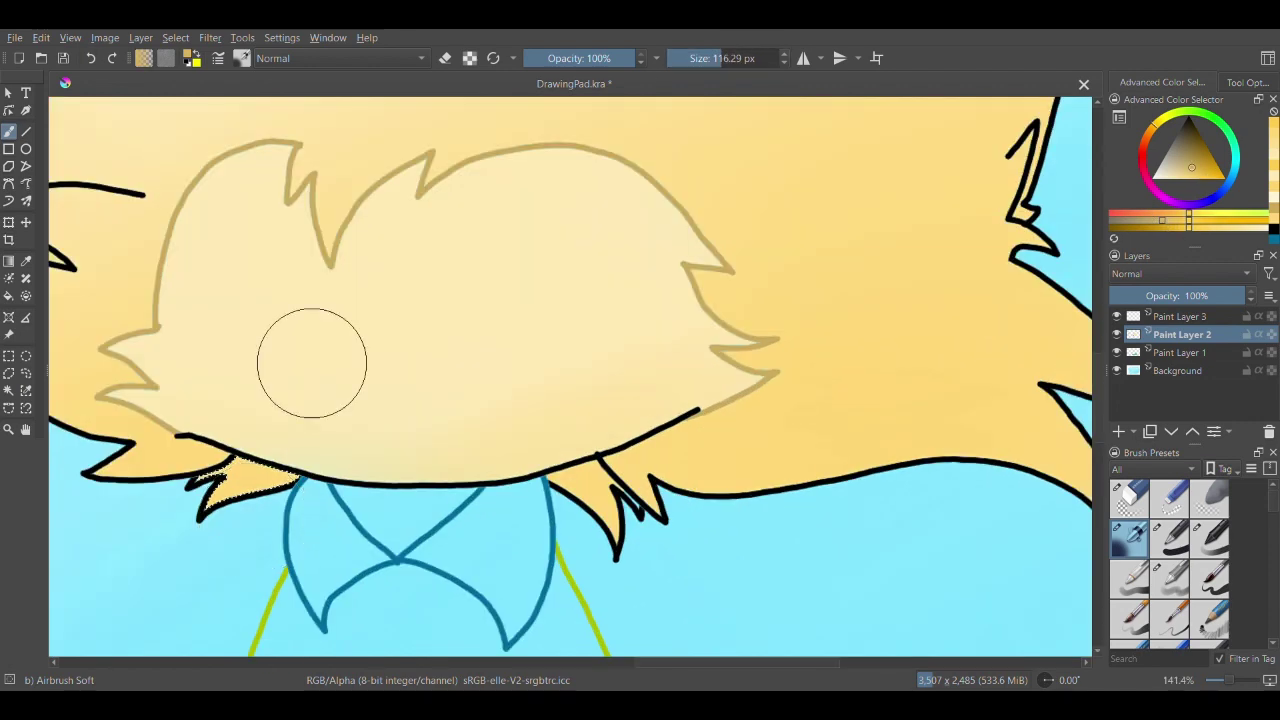
pyautogui.click(708, 58)
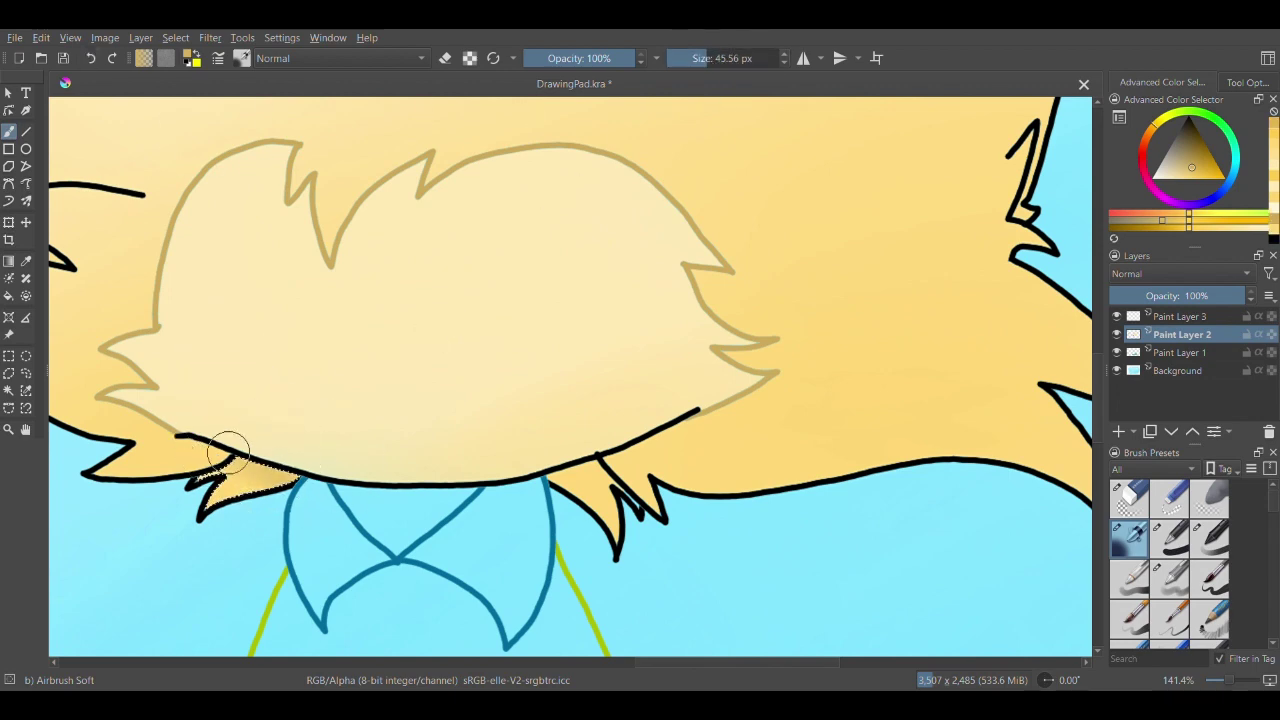
# - Select the right fur tuft under the chin and airbrush the same muted gold shadow along its upper edge
pyautogui.click(9, 391)
pyautogui.click(594, 485)
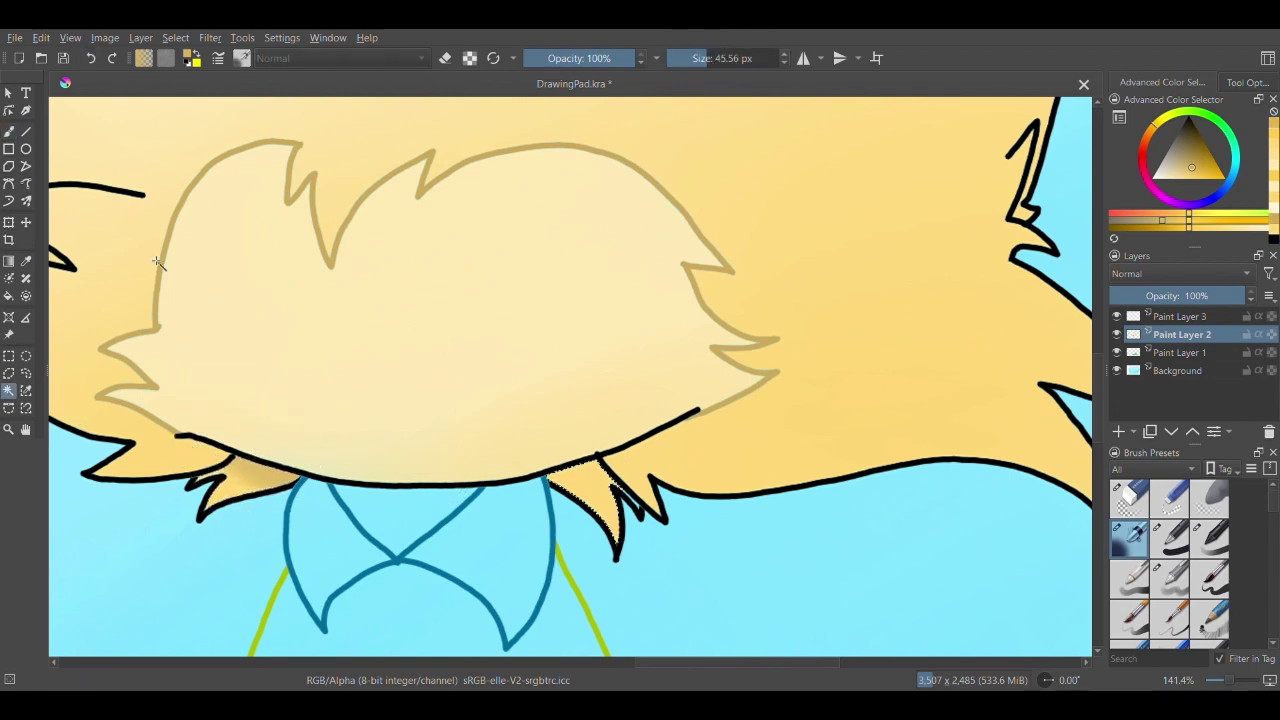
pyautogui.click(9, 131)
pyautogui.moveTo(536, 492)
pyautogui.mouseDown()
pyautogui.moveTo(587, 474)
pyautogui.moveTo(554, 485)
pyautogui.moveTo(612, 456)
pyautogui.mouseUp()
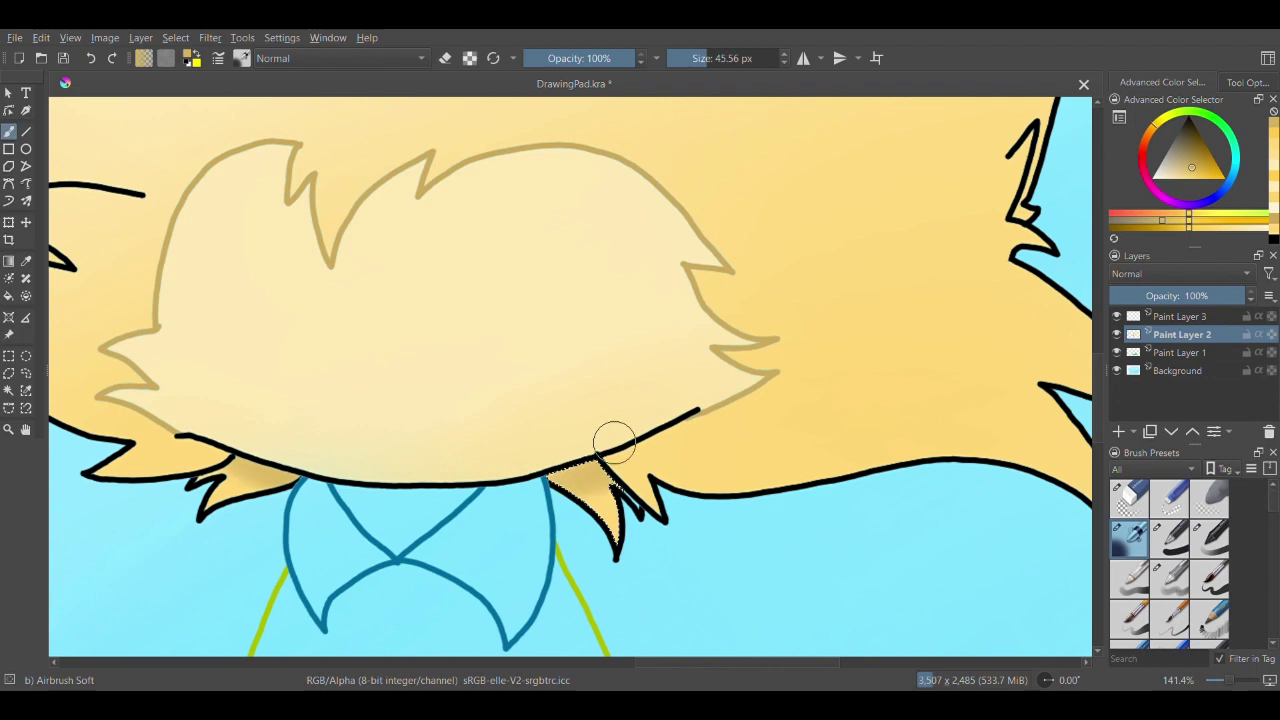
# - Color the narrow gap between the outlines of the right chin tufts with muted gold
pyautogui.click(9, 390)
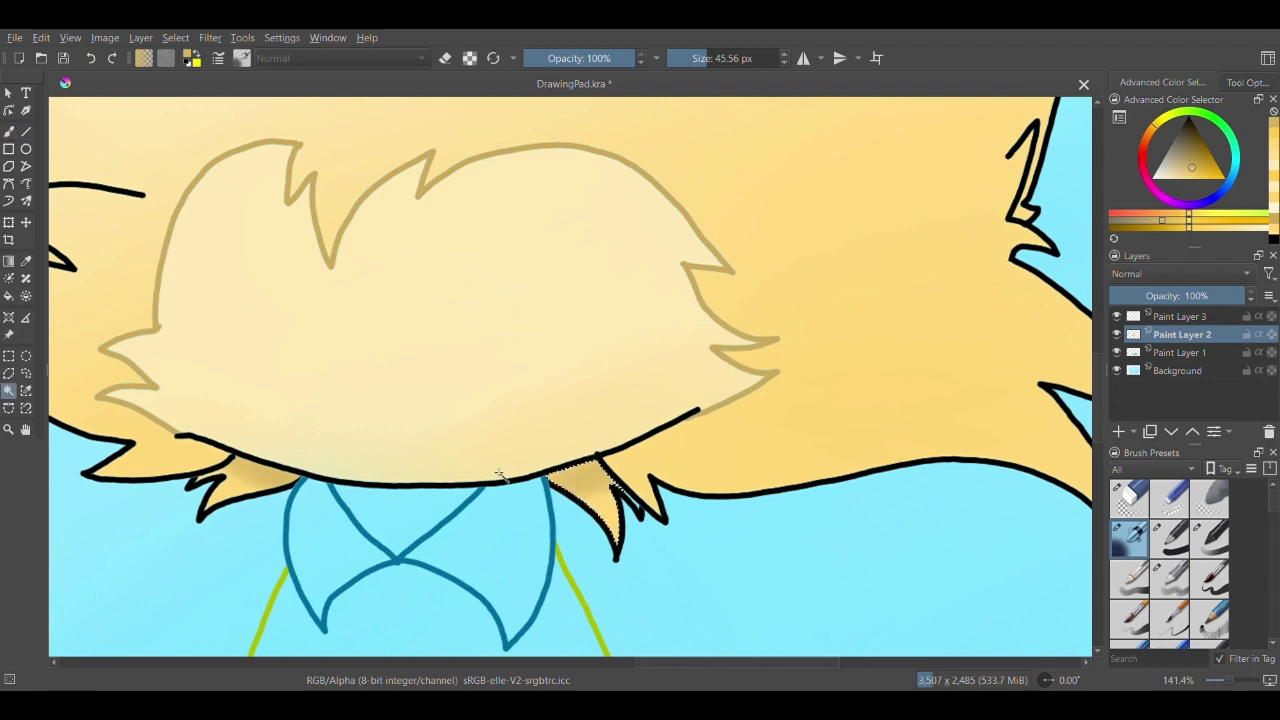
pyautogui.click(8, 295)
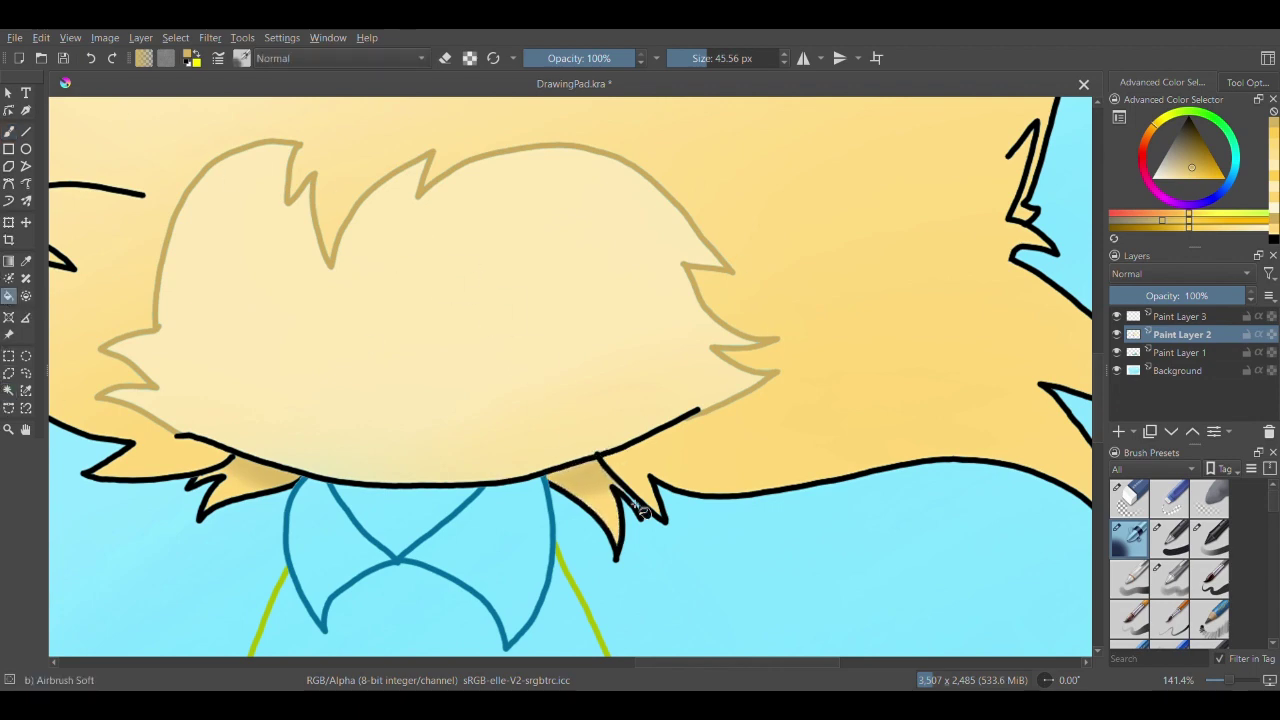
pyautogui.scroll(1, 670, 520)
pyautogui.click(9, 390)
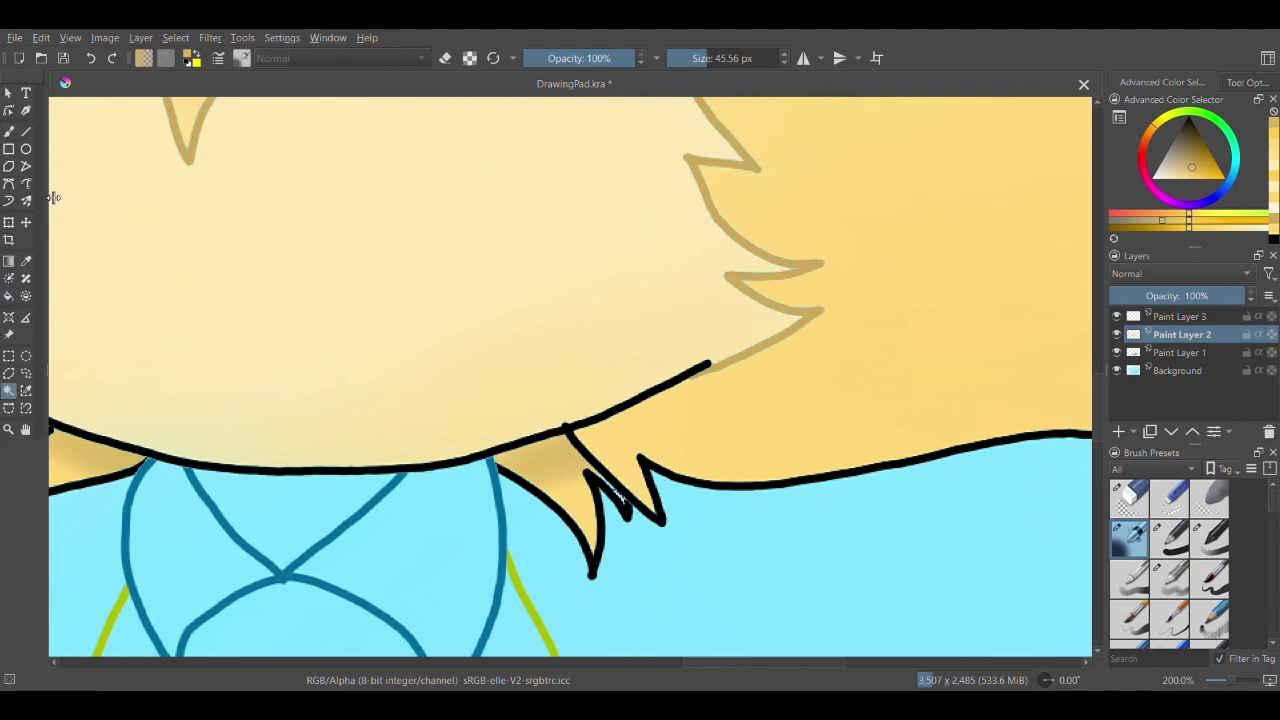
pyautogui.click(9, 131)
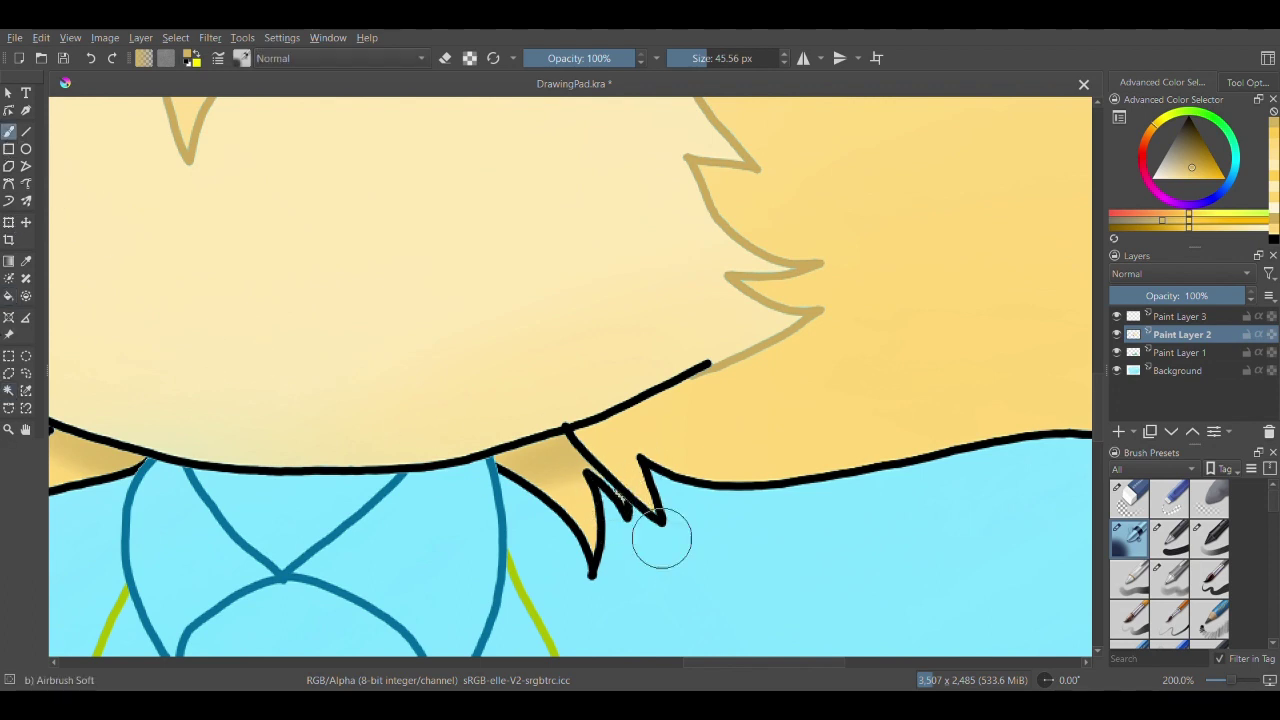
pyautogui.scroll(3, 627, 518)
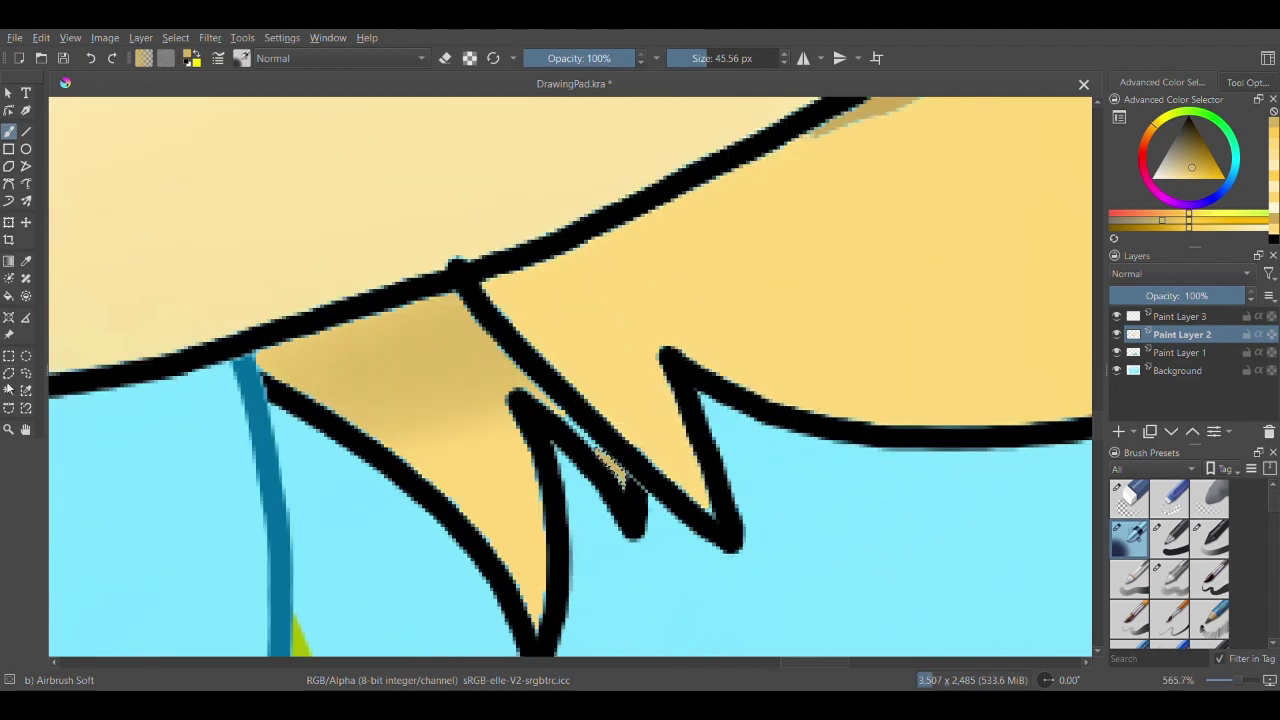
pyautogui.click(9, 390)
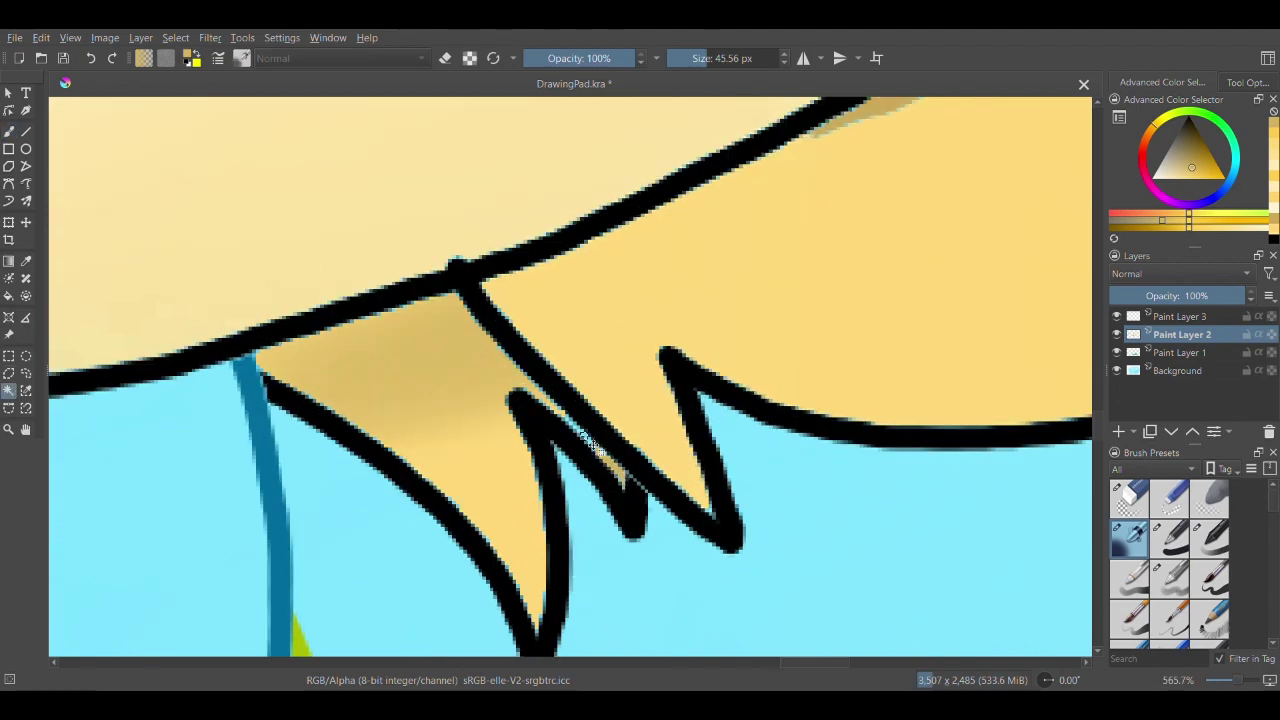
pyautogui.click(582, 434)
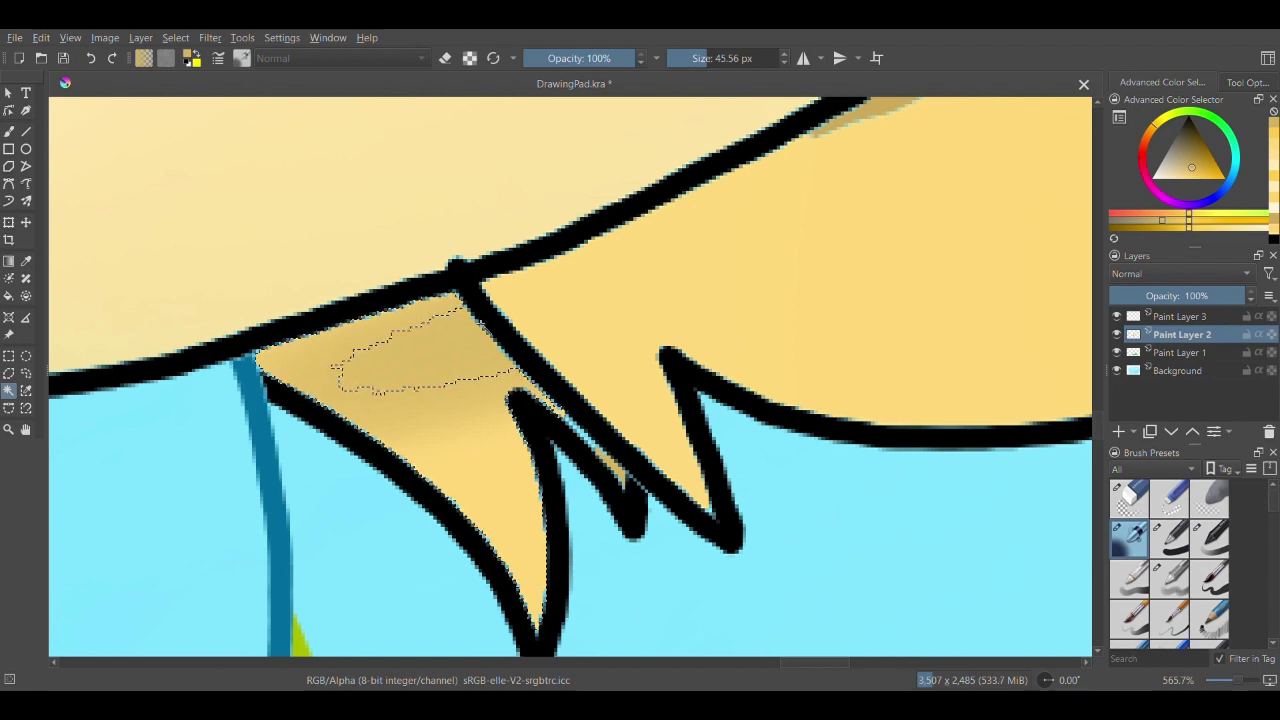
pyautogui.hotkey('ctrl', 'z')
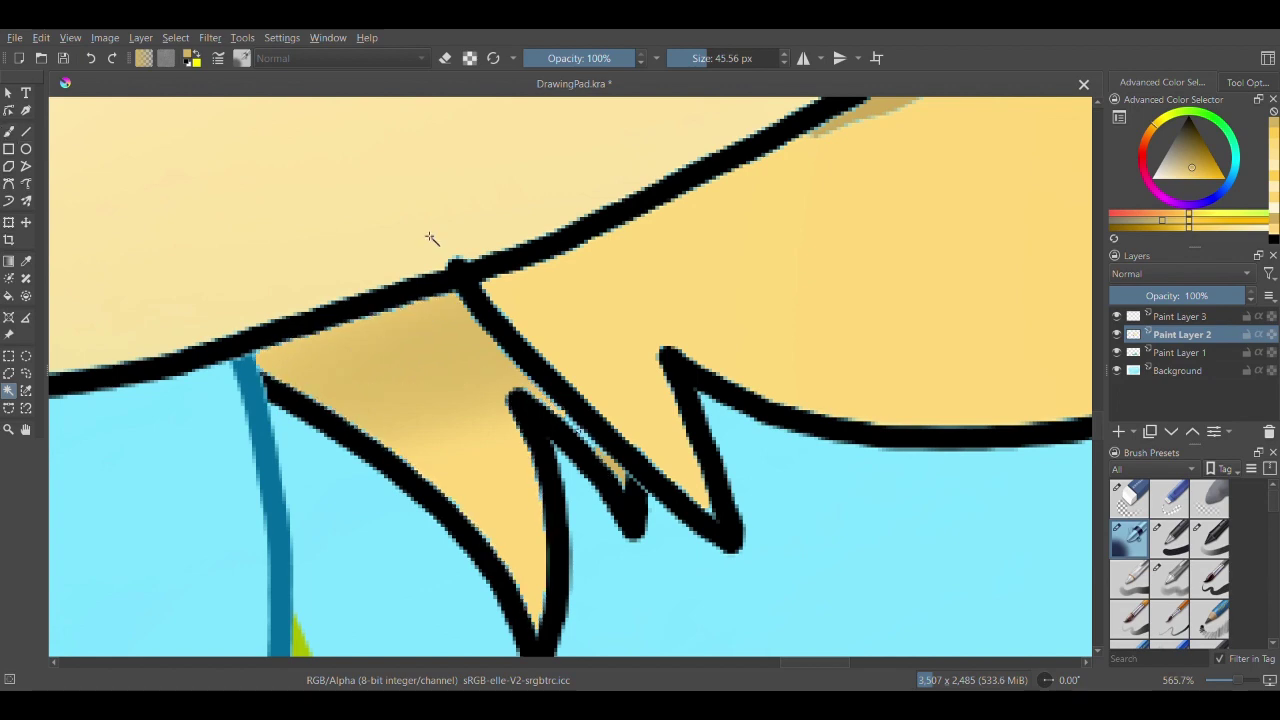
# - Select the triangular neck opening inside the collar and airbrush it with muted dark gold
pyautogui.scroll(-4, 430, 238)
pyautogui.click(26, 430)
pyautogui.moveTo(240, 290); pyautogui.dragTo(320, 428)
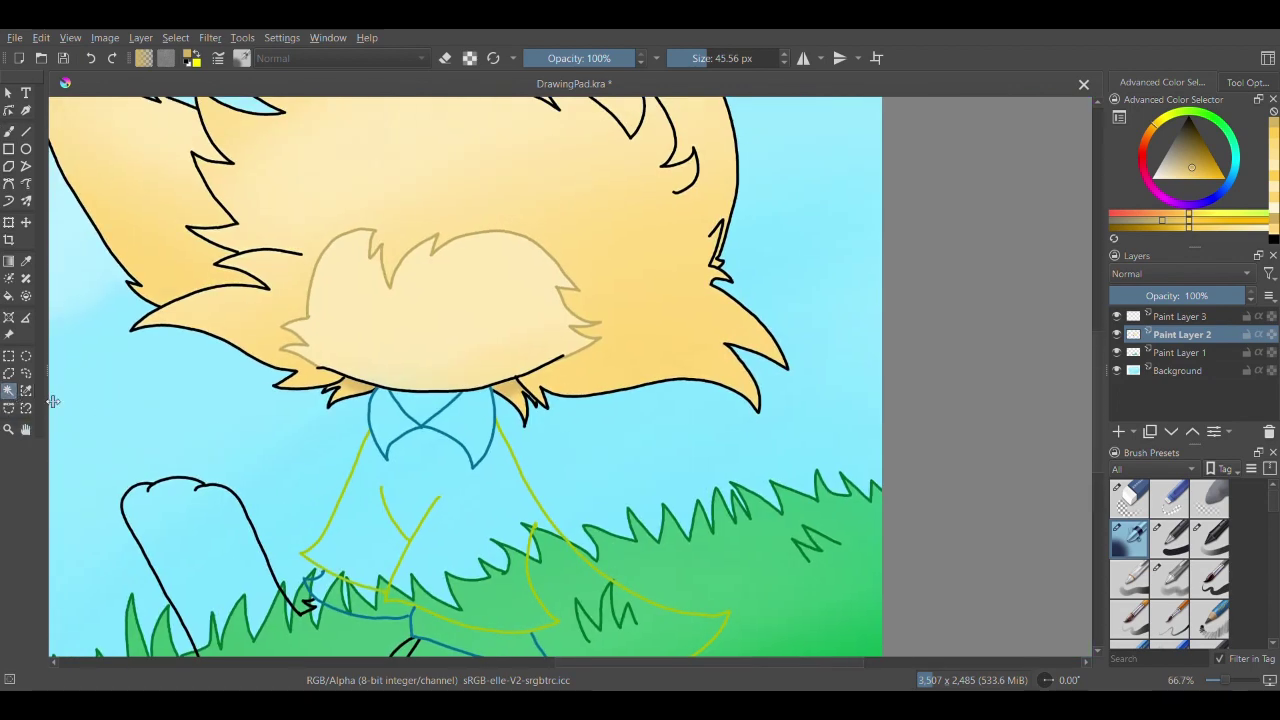
pyautogui.scroll(2, 668, 385)
pyautogui.scroll(-3, 668, 385)
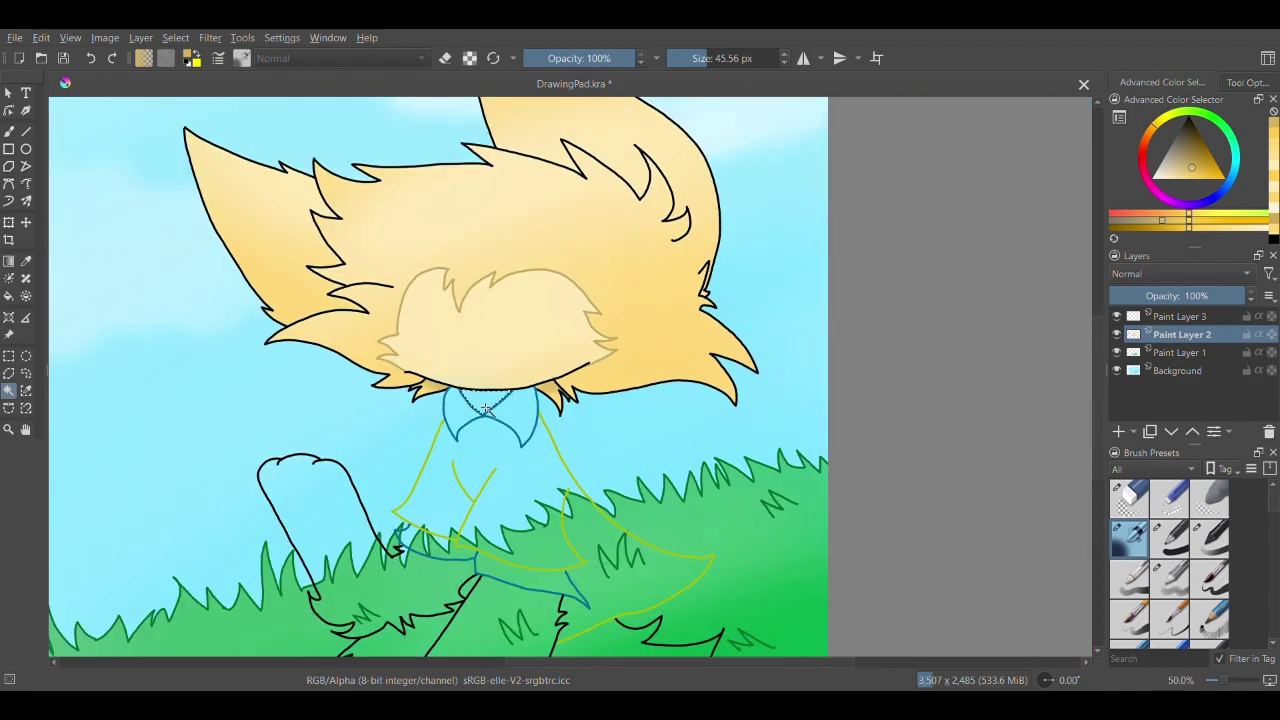
pyautogui.click(9, 129)
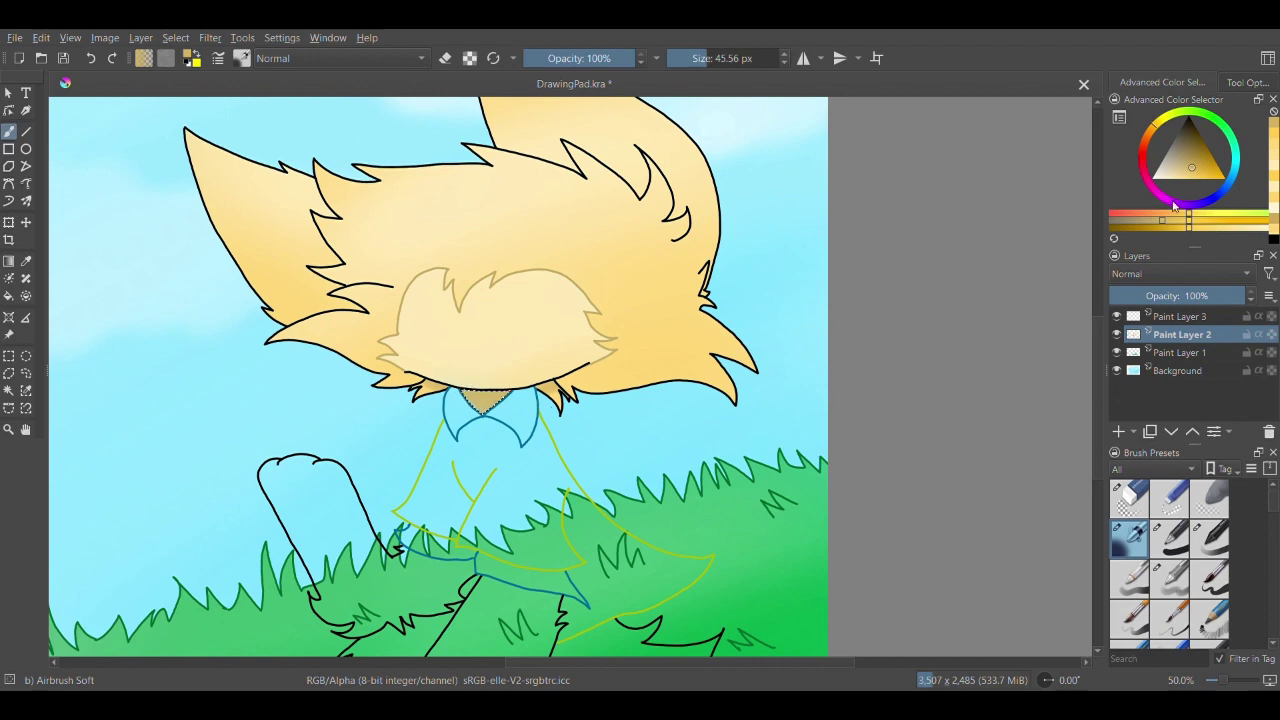
# - Airbrush light golden yellow over the lower part of the neck opening at 116.29 px, undoing a first smaller stroke
pyautogui.click(1273, 148)
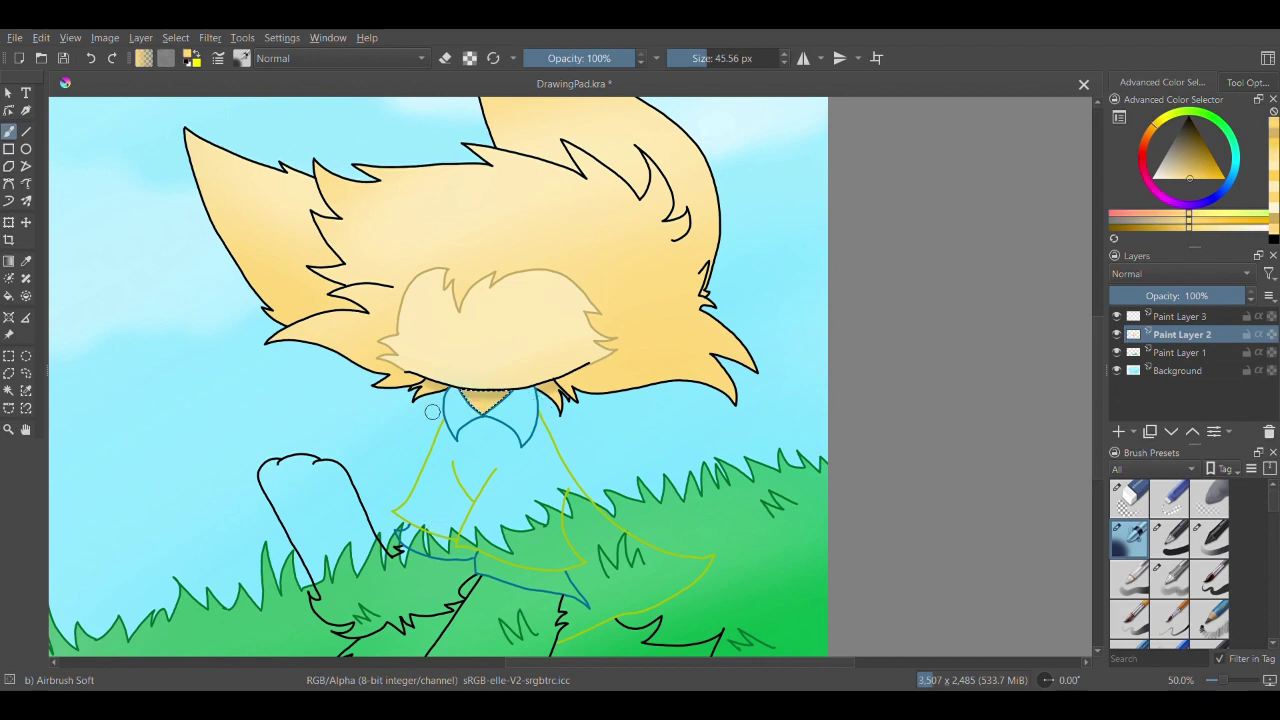
pyautogui.scroll(2, 432, 412)
pyautogui.click(88, 62)
pyautogui.click(721, 59)
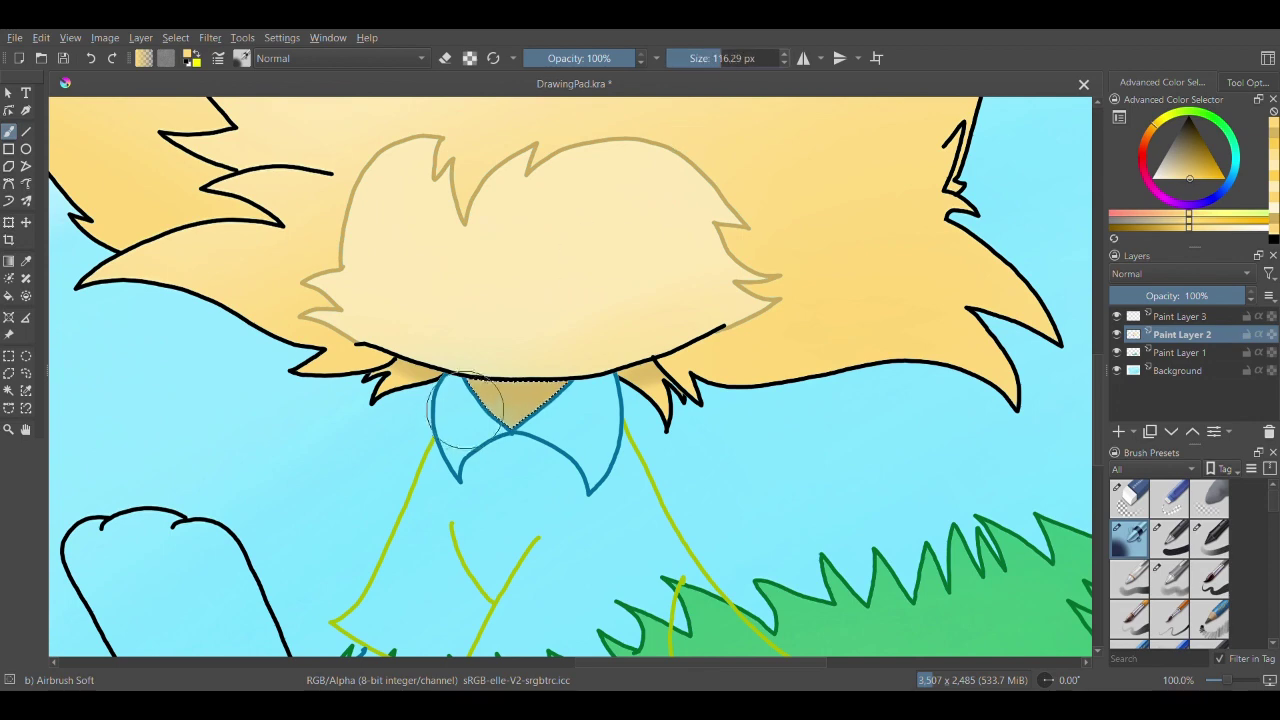
pyautogui.moveTo(473, 433); pyautogui.dragTo(489, 429)
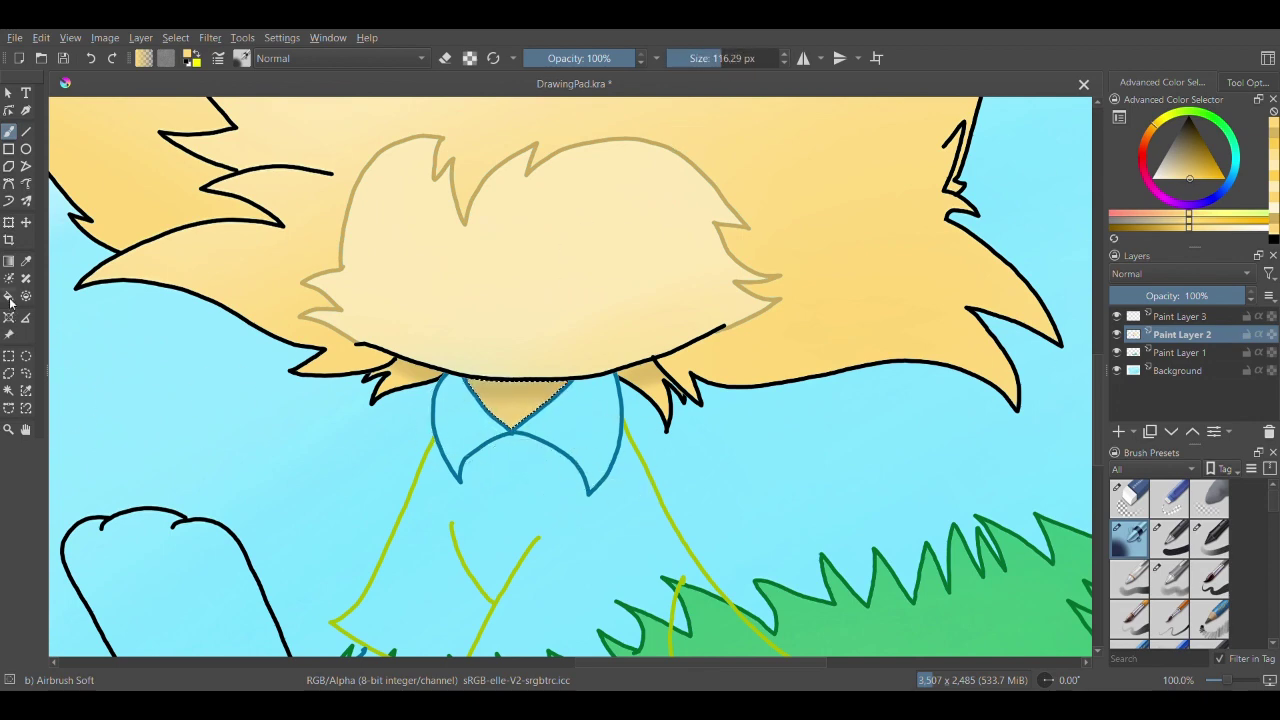
# - Sample the dark blue of the collar outline and shift it to a brighter blue
pyautogui.press('f')
pyautogui.click(28, 263)
pyautogui.click(436, 440)
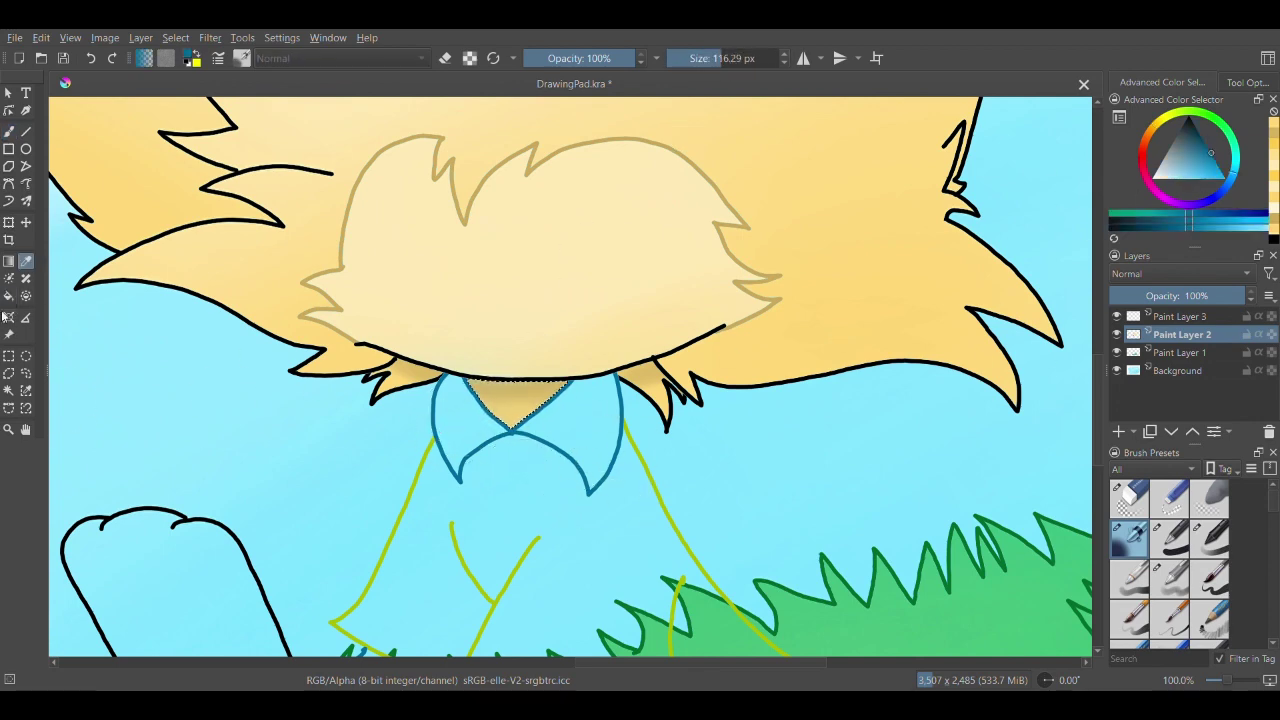
pyautogui.click(9, 391)
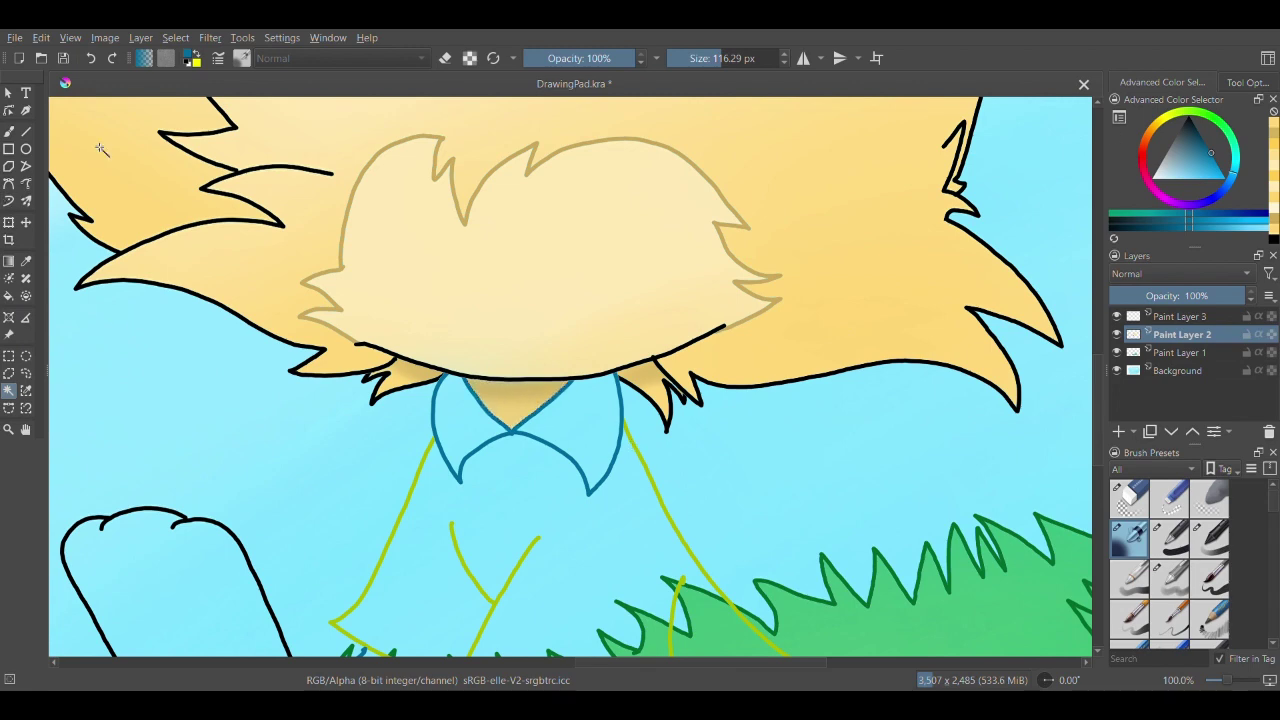
pyautogui.click(1226, 160)
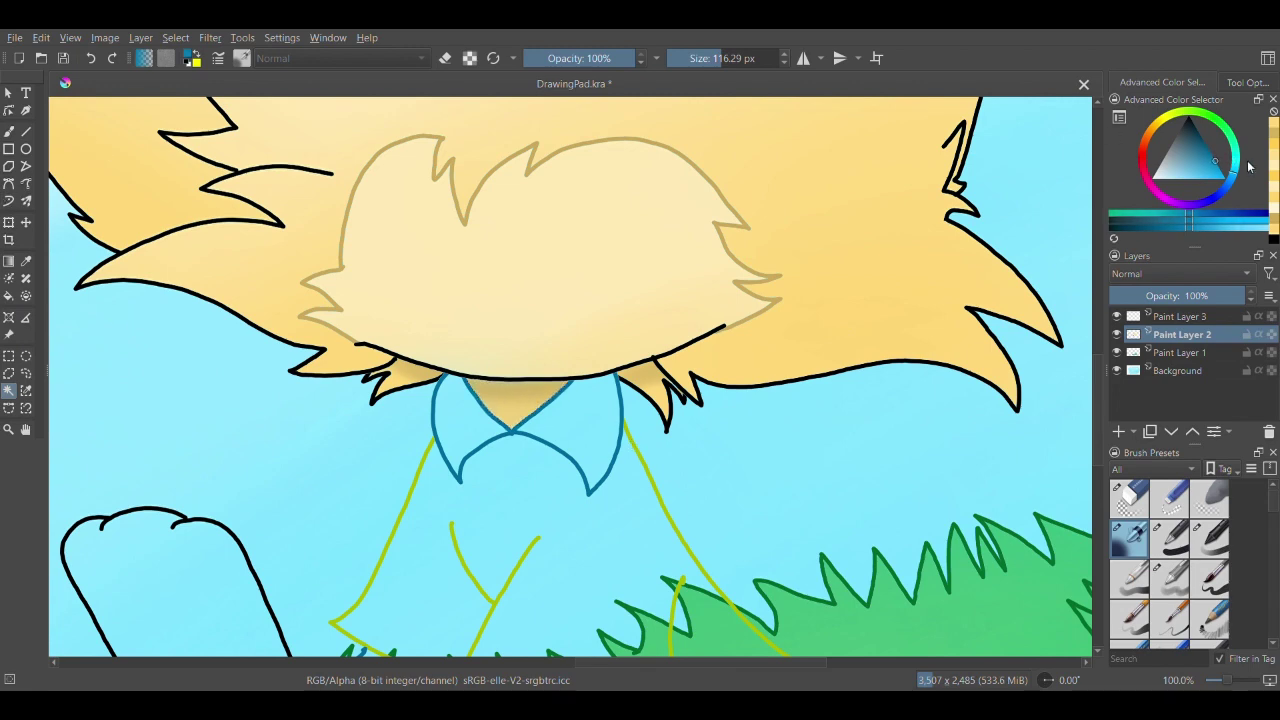
pyautogui.click(8, 296)
pyautogui.click(480, 408)
pyautogui.click(92, 58)
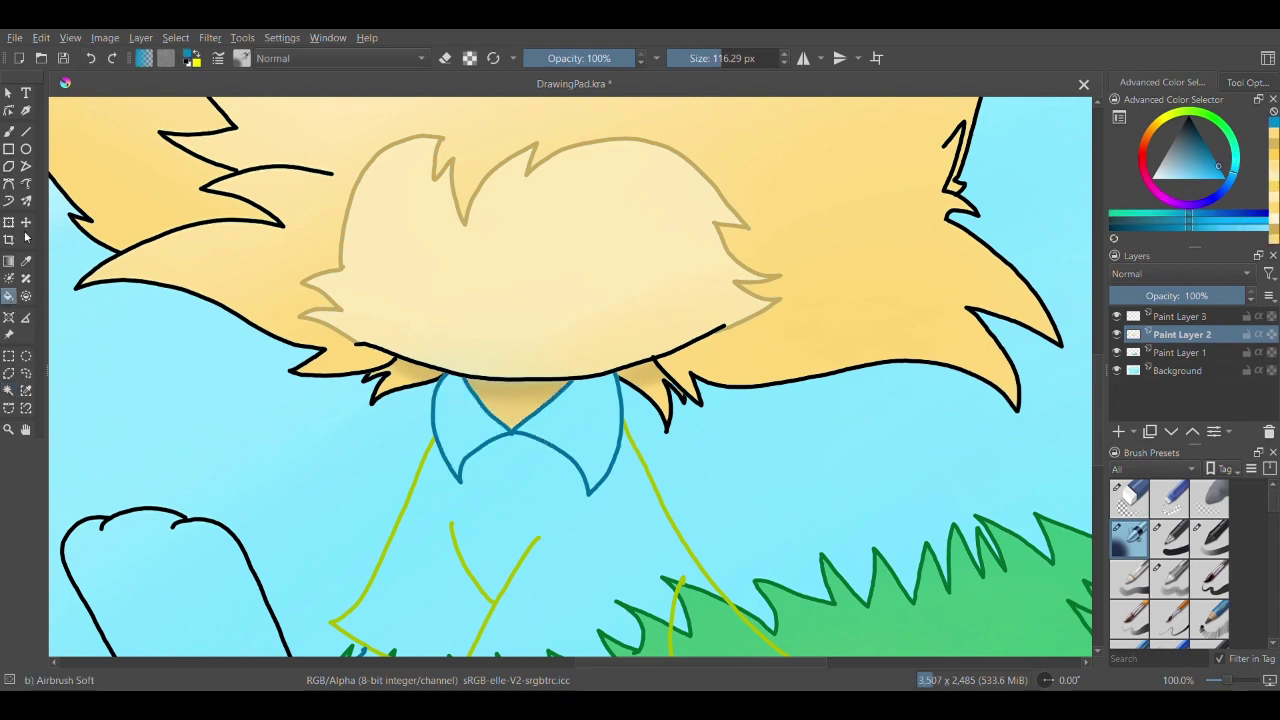
# - Select the left collar flap, airbrush it bright blue at 116.29 px, and shade its inner edge with darker blue
pyautogui.click(8, 390)
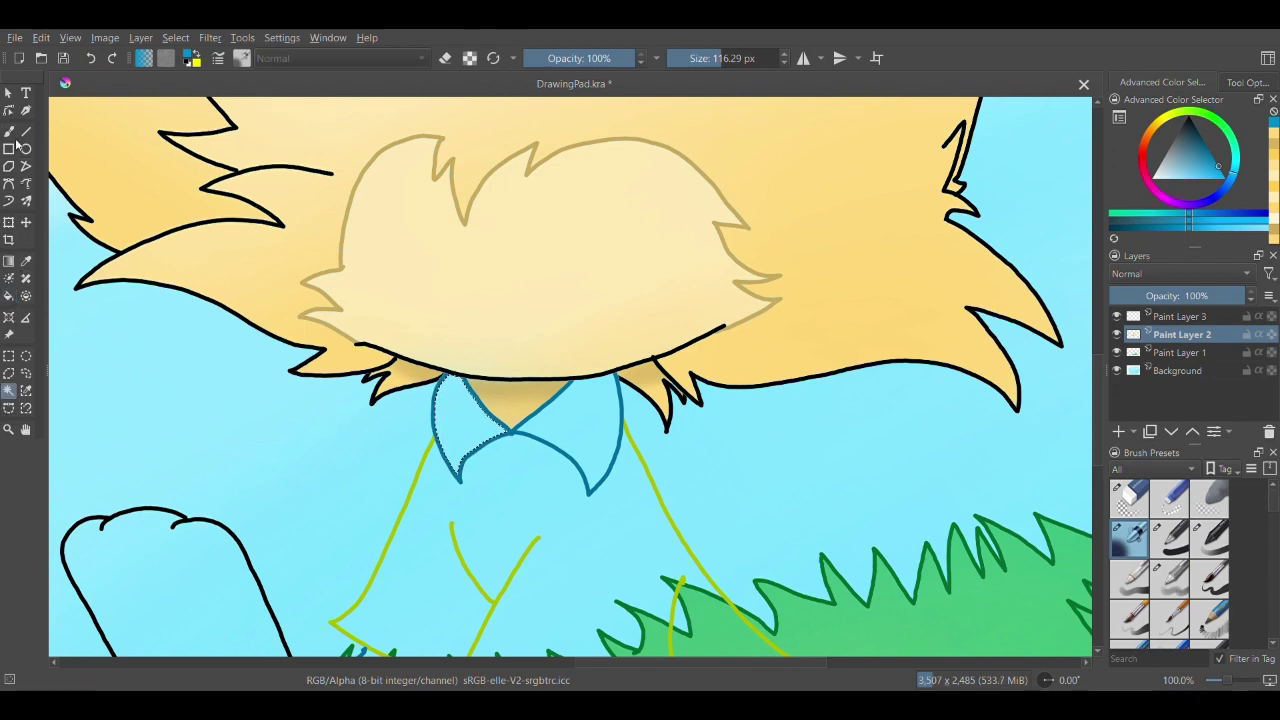
pyautogui.click(9, 131)
pyautogui.moveTo(500, 471)
pyautogui.mouseDown()
pyautogui.moveTo(436, 419)
pyautogui.moveTo(457, 371)
pyautogui.mouseUp()
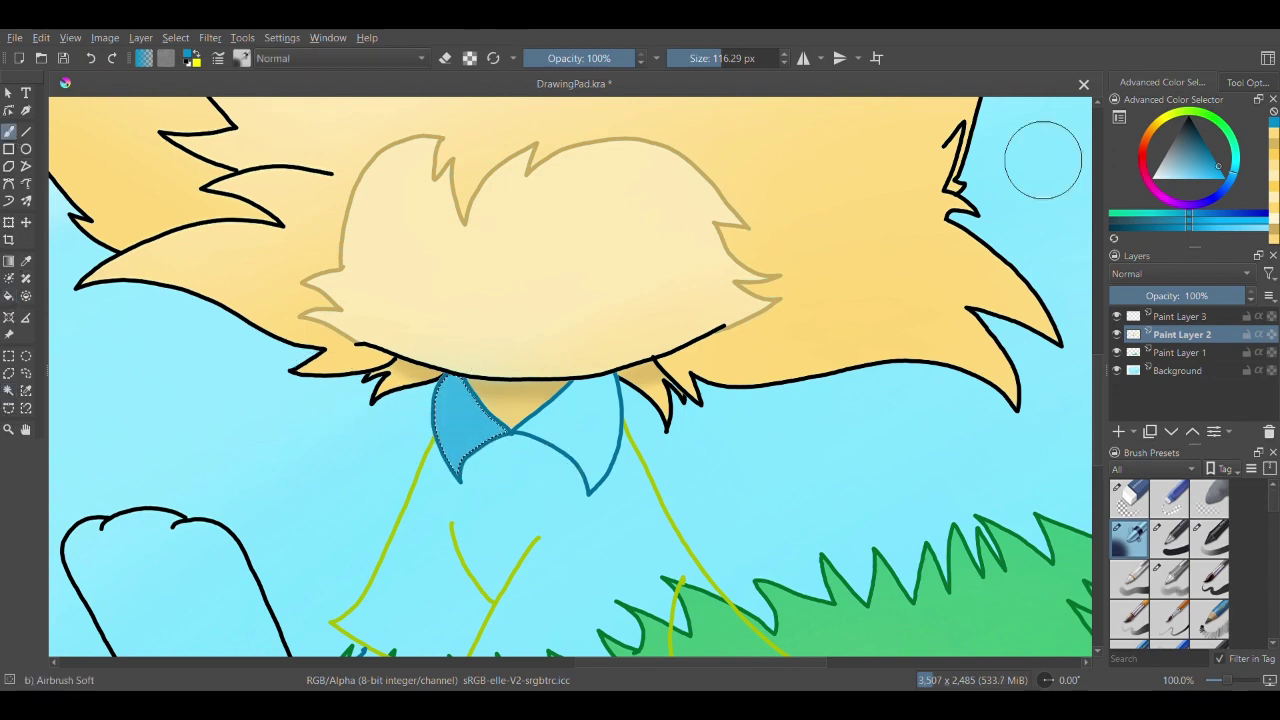
pyautogui.click(1214, 158)
pyautogui.moveTo(524, 444); pyautogui.dragTo(480, 374)
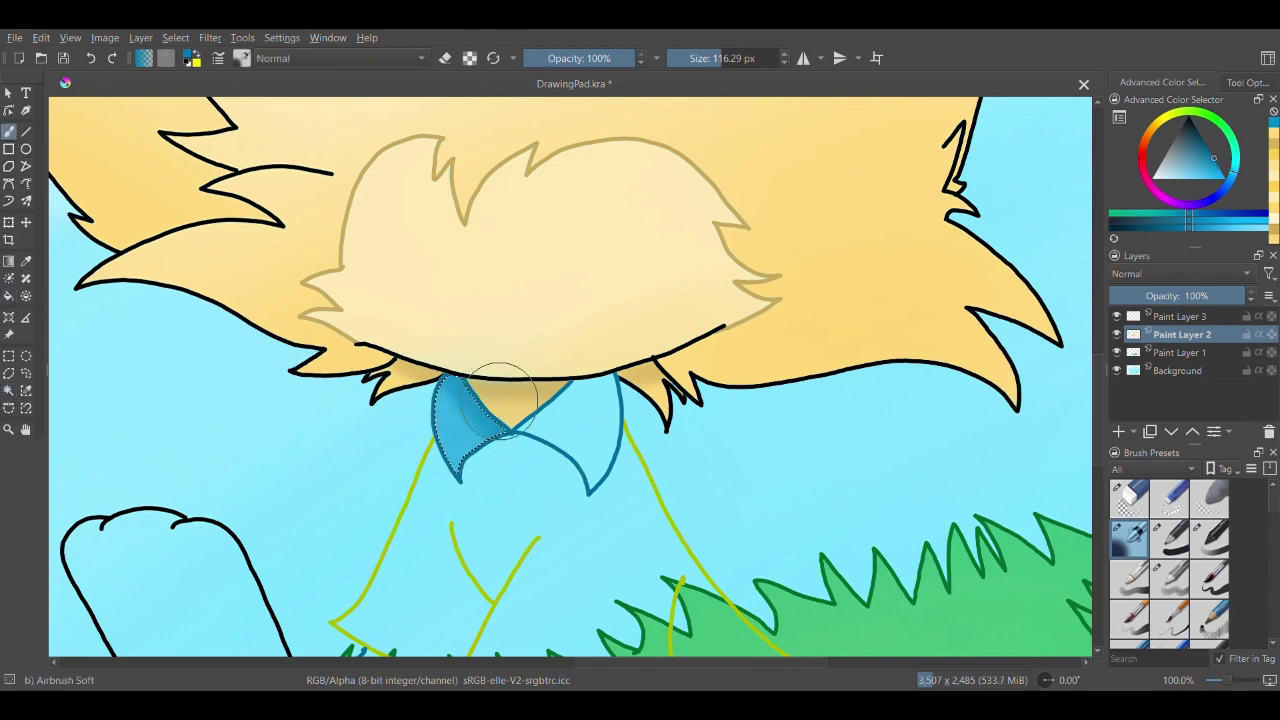
# - Select the inside of the right collar flap for airbrushing
pyautogui.click(8, 390)
pyautogui.click(585, 435)
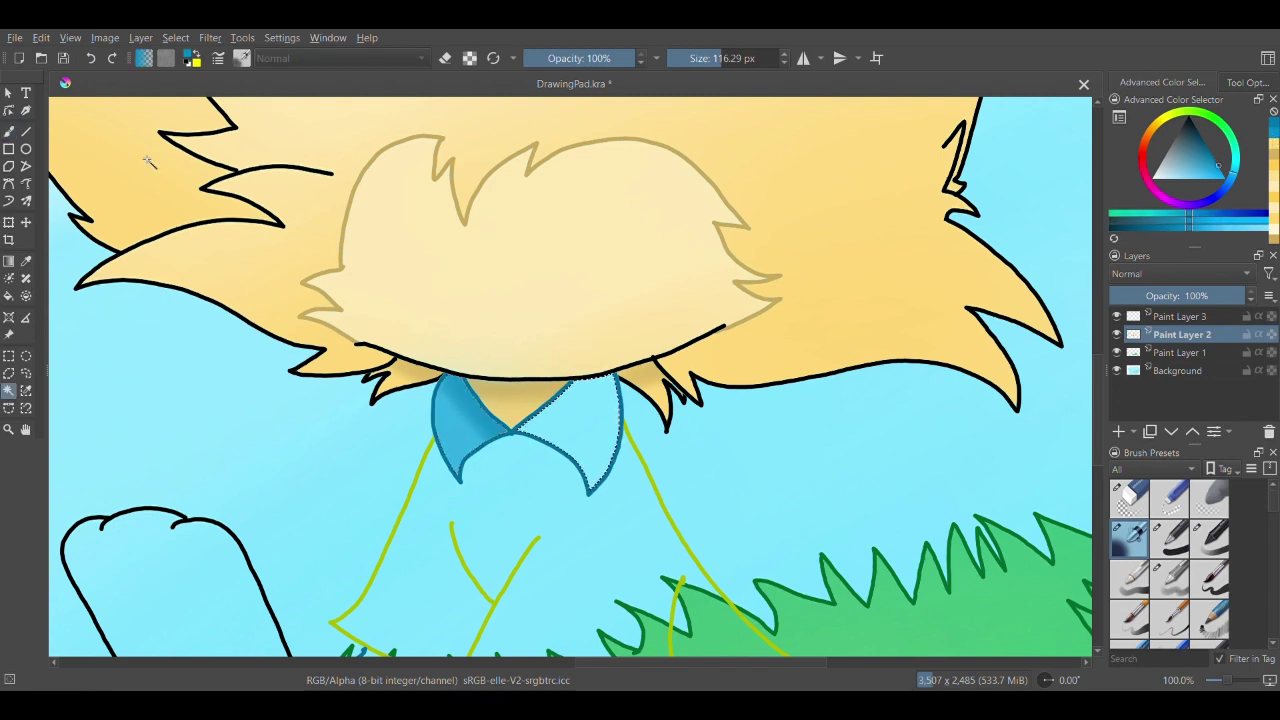
pyautogui.press('b')
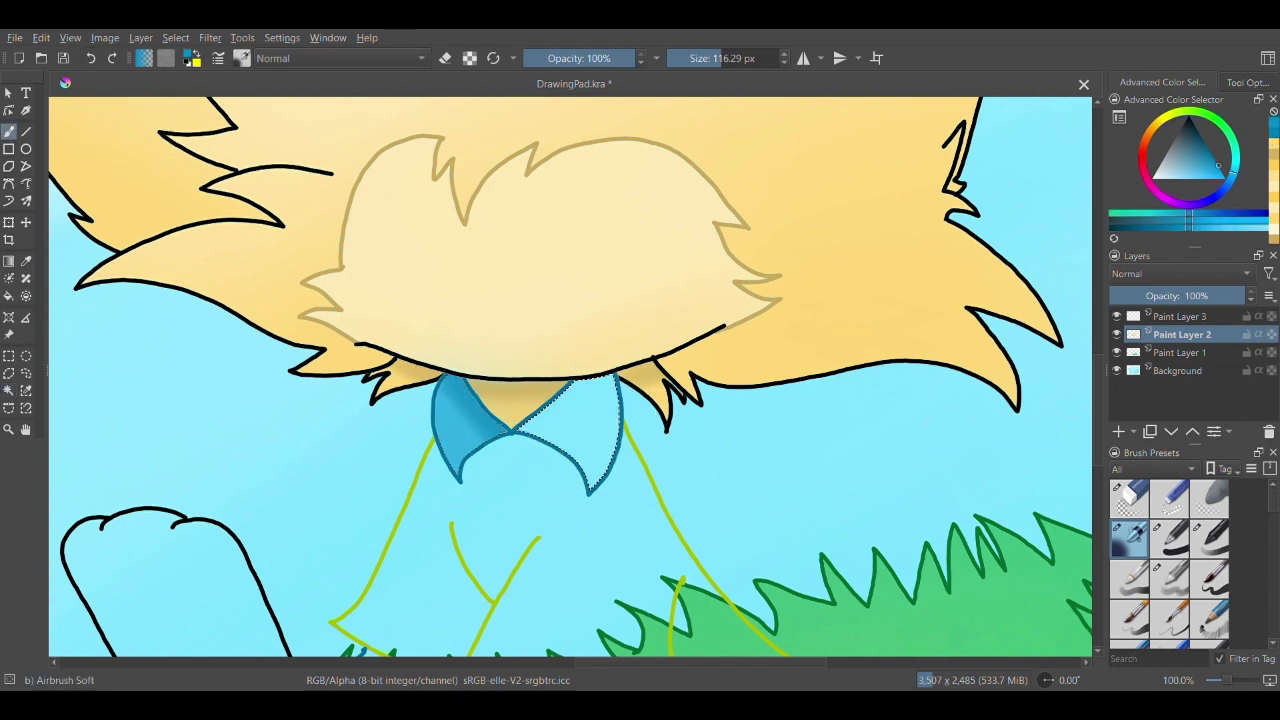
pyautogui.moveTo(609, 411)
pyautogui.mouseDown()
pyautogui.moveTo(647, 455)
pyautogui.moveTo(592, 473)
pyautogui.mouseUp()
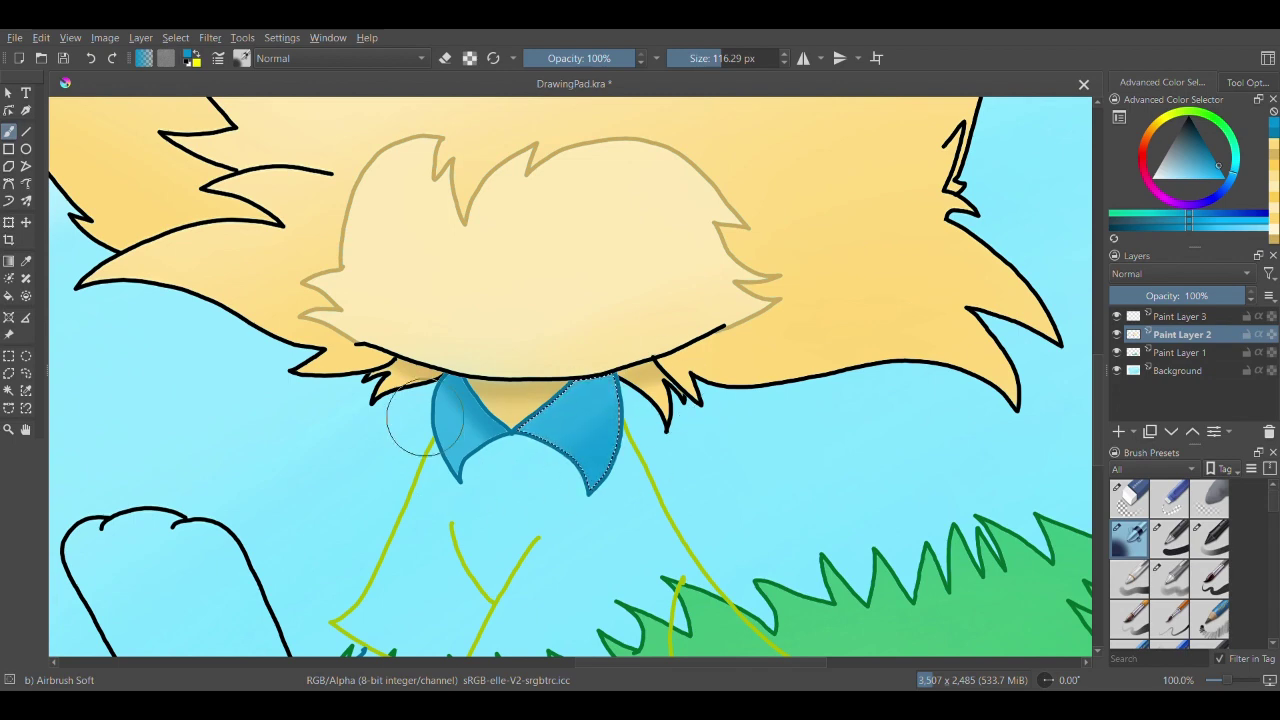
pyautogui.click(1214, 158)
pyautogui.moveTo(576, 377); pyautogui.dragTo(467, 490)
pyautogui.moveTo(572, 354); pyautogui.dragTo(653, 361)
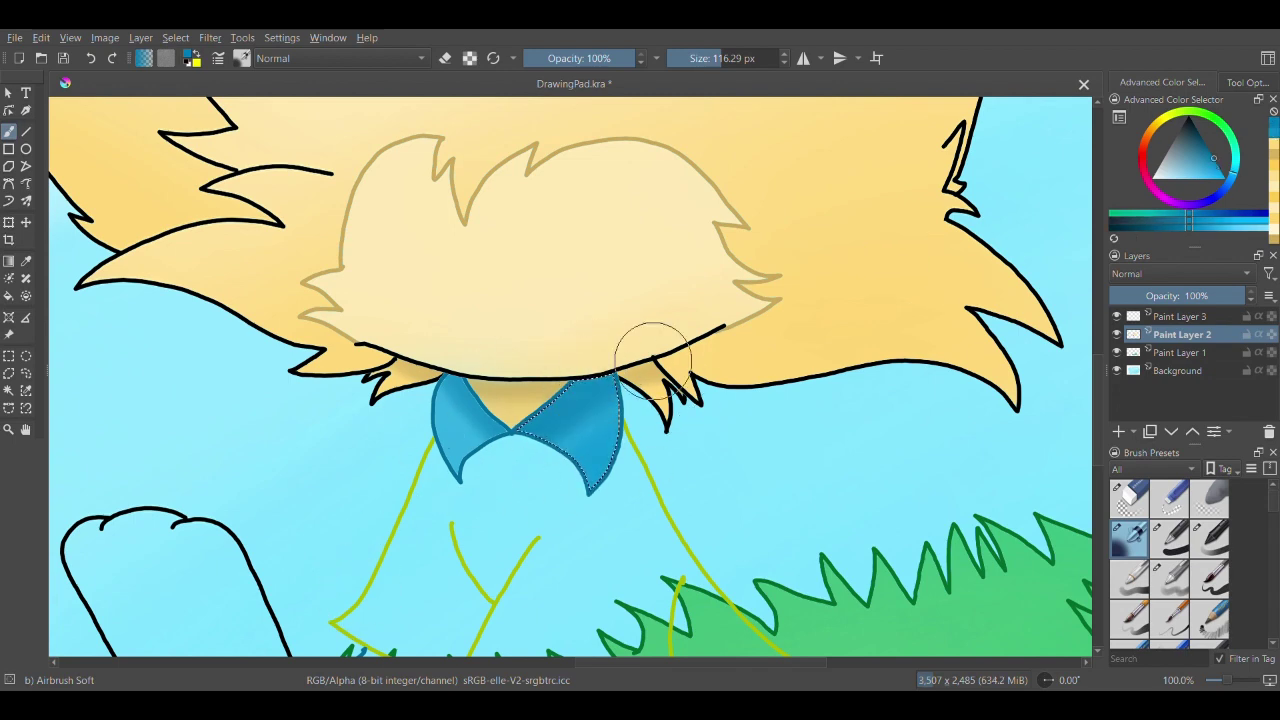
pyautogui.click(91, 59)
pyautogui.click(91, 59)
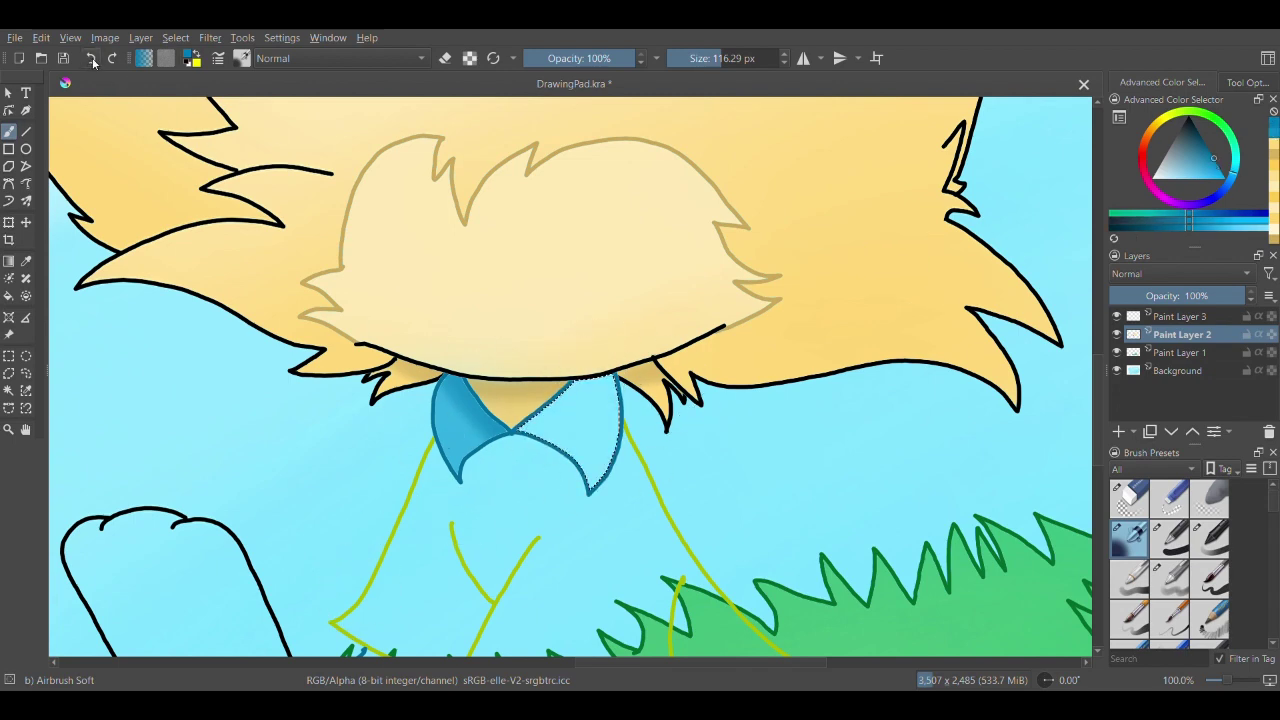
# - Airbrush the right collar flap lightly with the bright blue and shade its inner edge with the darker blue
pyautogui.click(1275, 138)
pyautogui.moveTo(637, 421)
pyautogui.mouseDown()
pyautogui.moveTo(637, 363)
pyautogui.moveTo(543, 505)
pyautogui.moveTo(495, 480)
pyautogui.moveTo(655, 366)
pyautogui.moveTo(659, 409)
pyautogui.moveTo(521, 449)
pyautogui.moveTo(581, 500)
pyautogui.mouseUp()
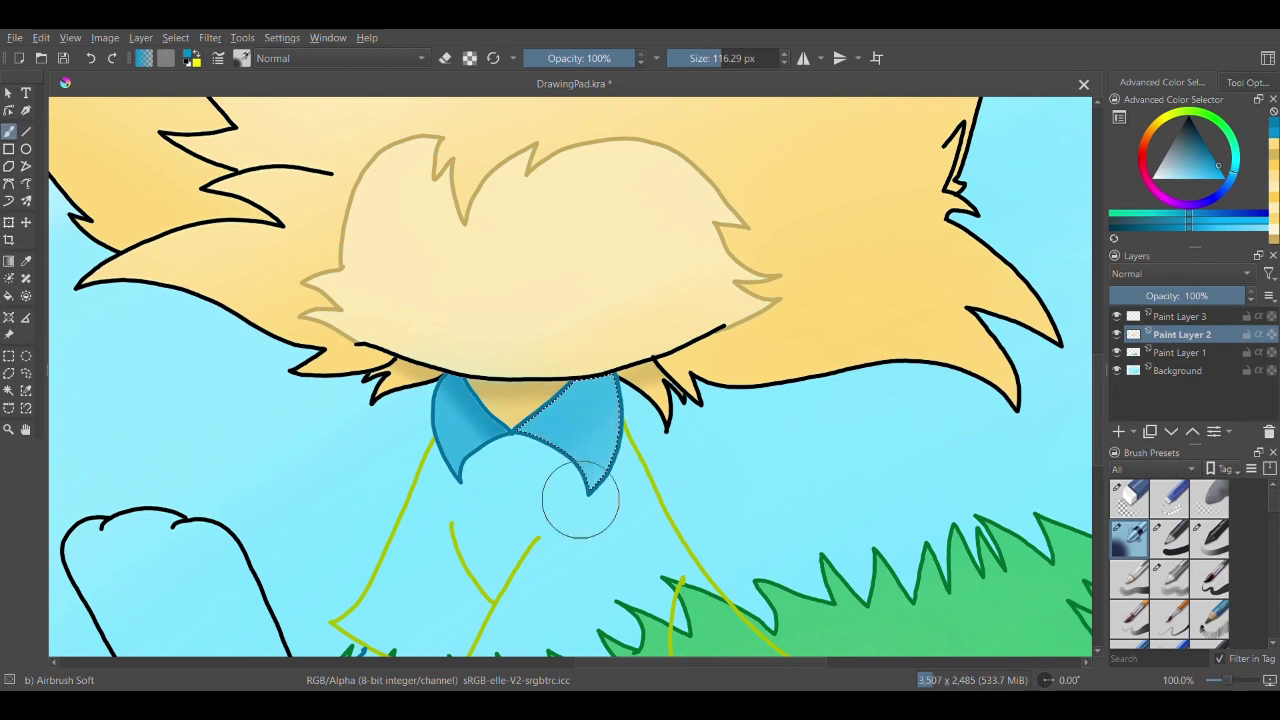
pyautogui.click(1274, 133)
pyautogui.moveTo(628, 362)
pyautogui.mouseDown()
pyautogui.moveTo(534, 414)
pyautogui.moveTo(443, 526)
pyautogui.mouseUp()
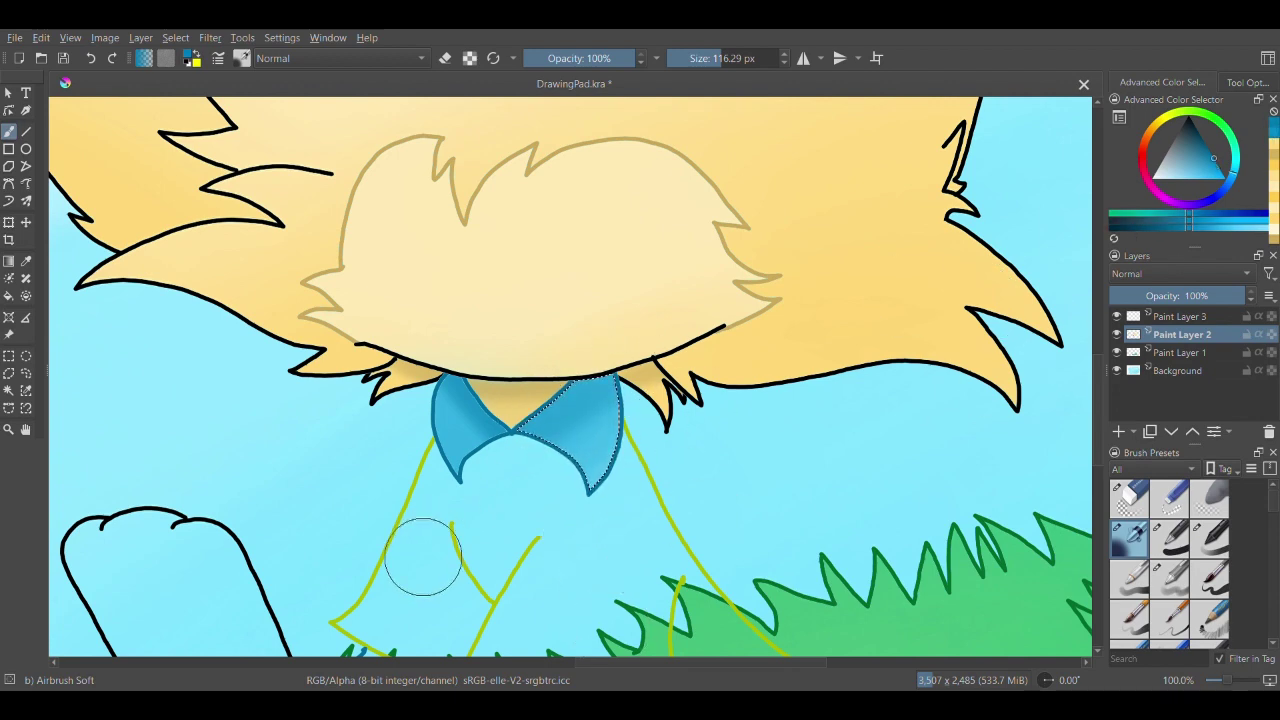
# - Sample the yellow-green of the shirt outline and shift it to a light, pale yellow
pyautogui.click(8, 390)
pyautogui.scroll(-2, 577, 508)
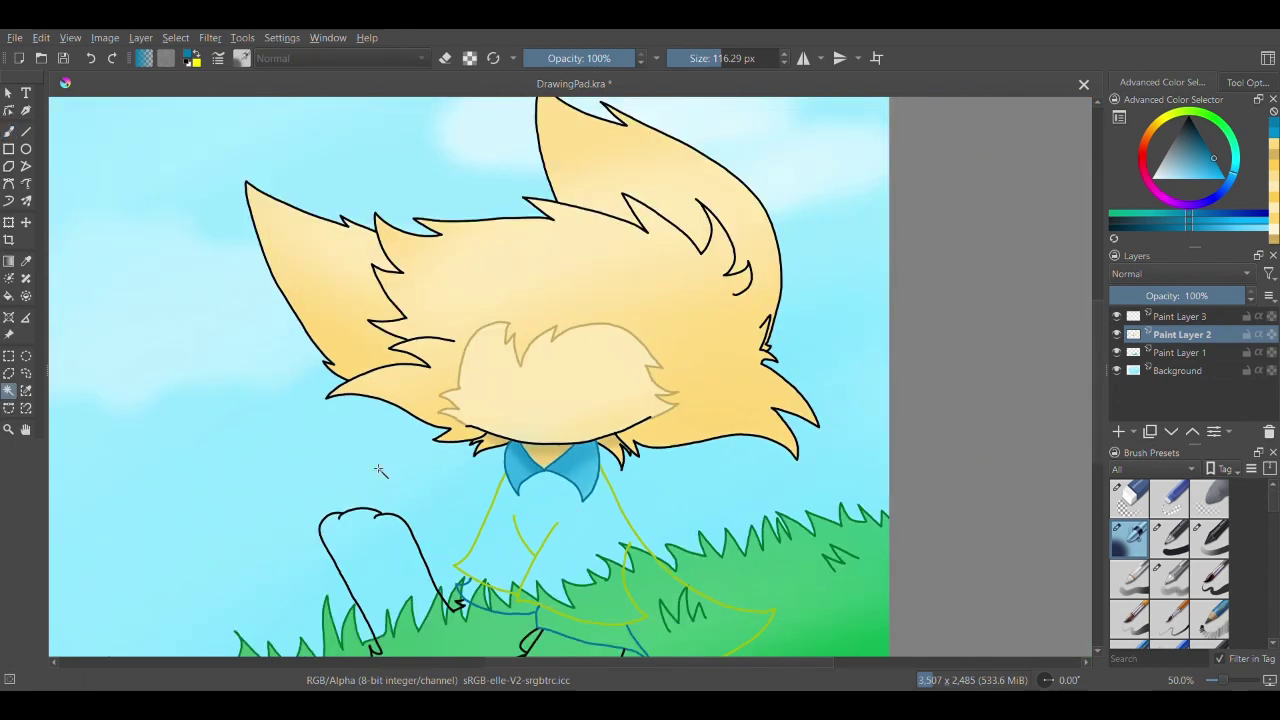
pyautogui.moveTo(521, 589); pyautogui.dragTo(503, 514)
pyautogui.scroll(1, 540, 515)
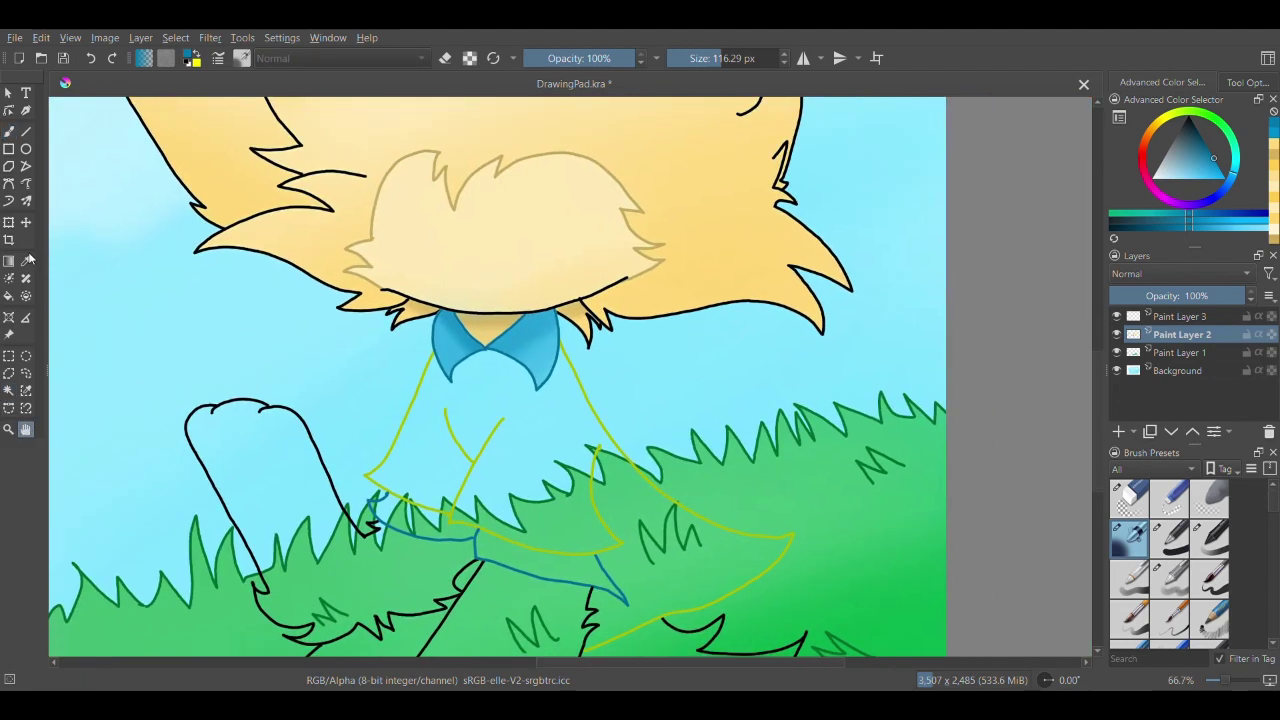
pyautogui.moveTo(457, 441); pyautogui.dragTo(463, 443)
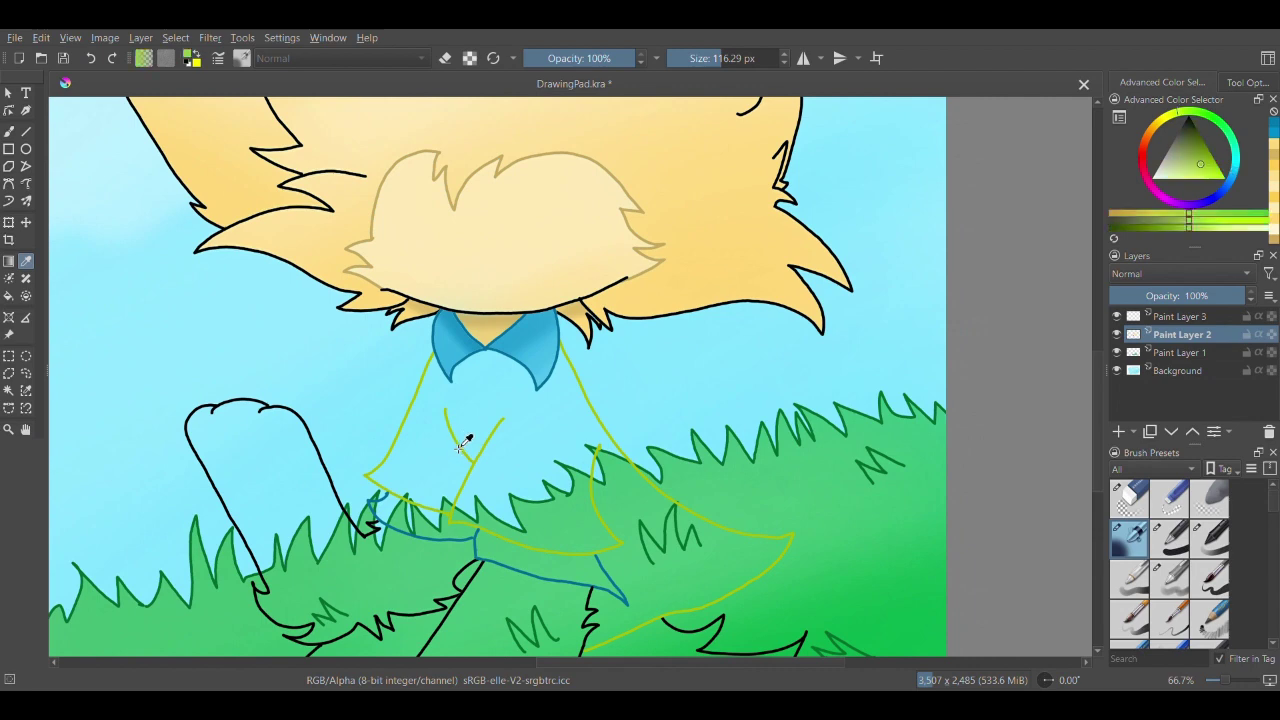
pyautogui.click(1161, 118)
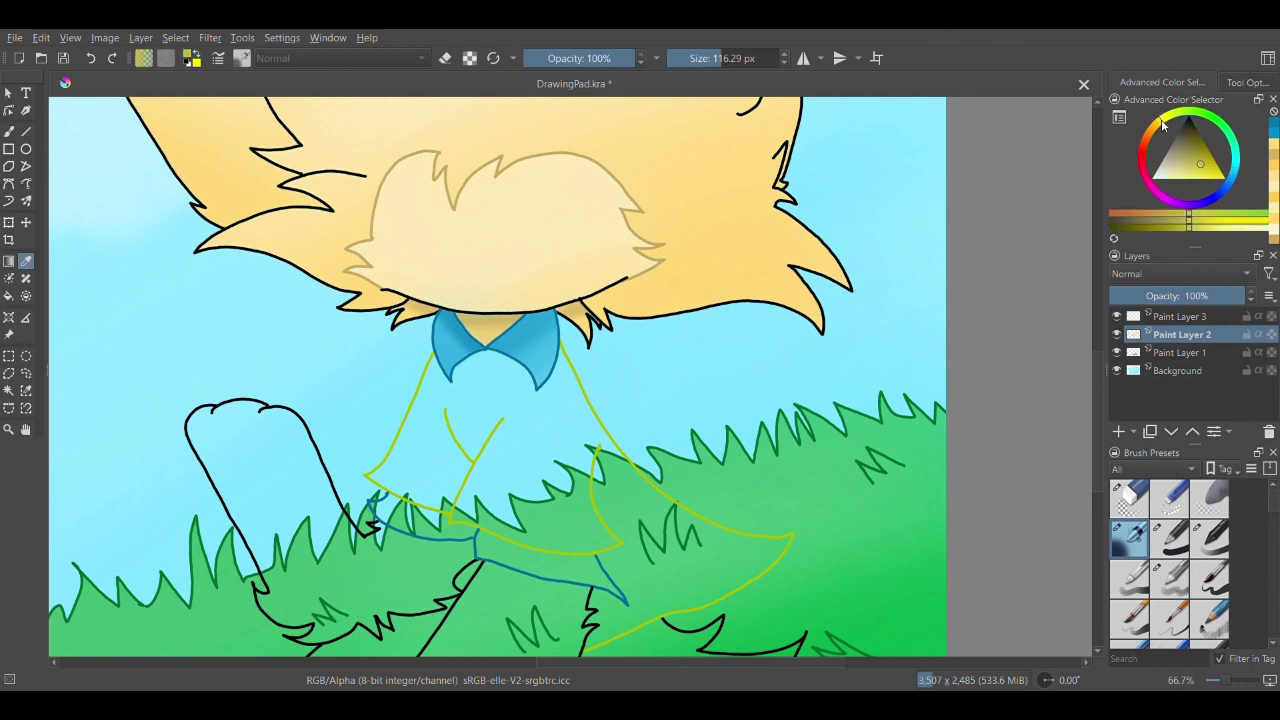
pyautogui.moveTo(1202, 163); pyautogui.dragTo(1198, 192)
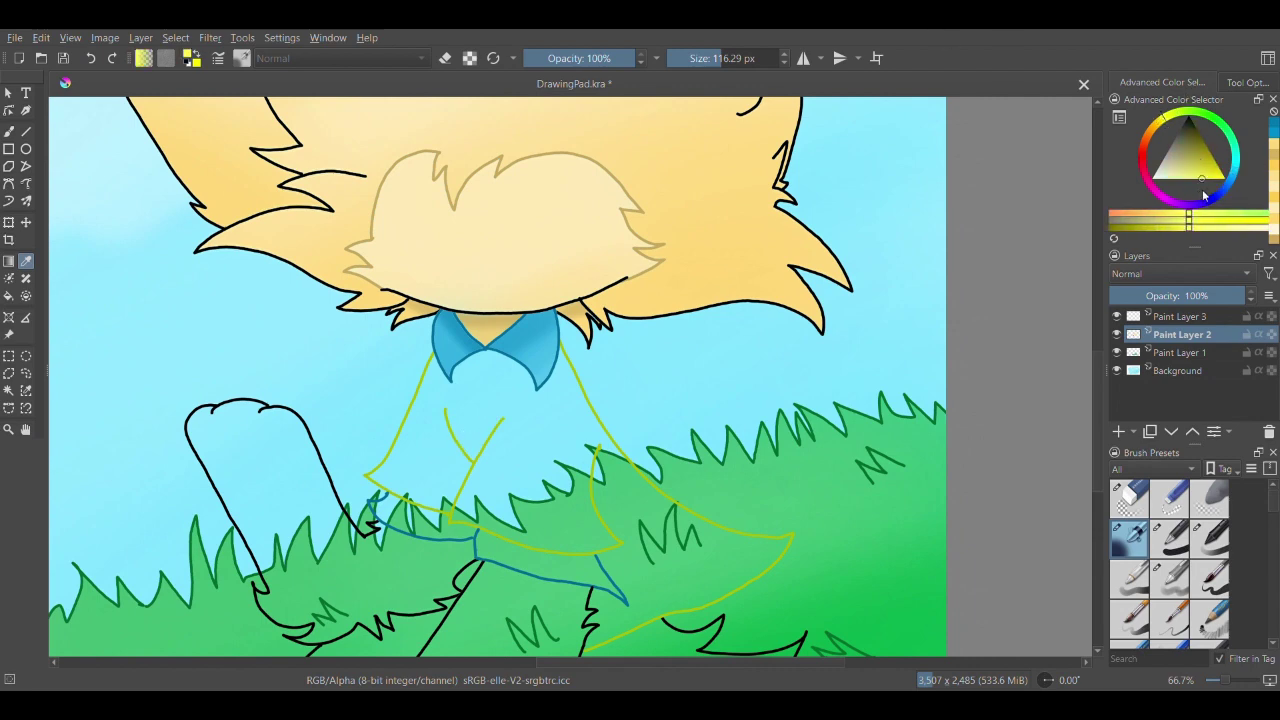
pyautogui.click(1189, 227)
pyautogui.click(1215, 229)
# - Select the whole shirt area below the collar and airbrush it pale yellow, enlarging the brush to 265.68 px
pyautogui.click(424, 431)
pyautogui.click(9, 132)
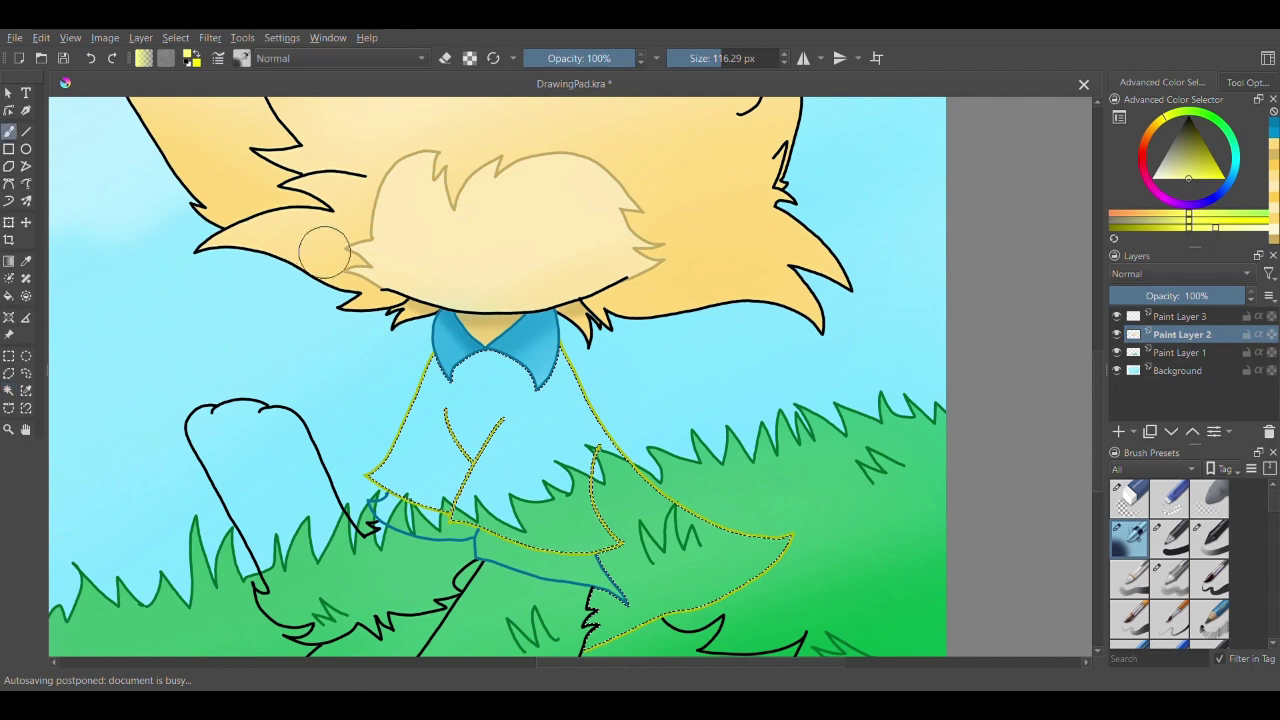
pyautogui.click(727, 60)
pyautogui.moveTo(400, 455)
pyautogui.mouseDown()
pyautogui.moveTo(467, 332)
pyautogui.moveTo(496, 448)
pyautogui.moveTo(515, 340)
pyautogui.mouseUp()
pyautogui.press(']')
pyautogui.press(']')
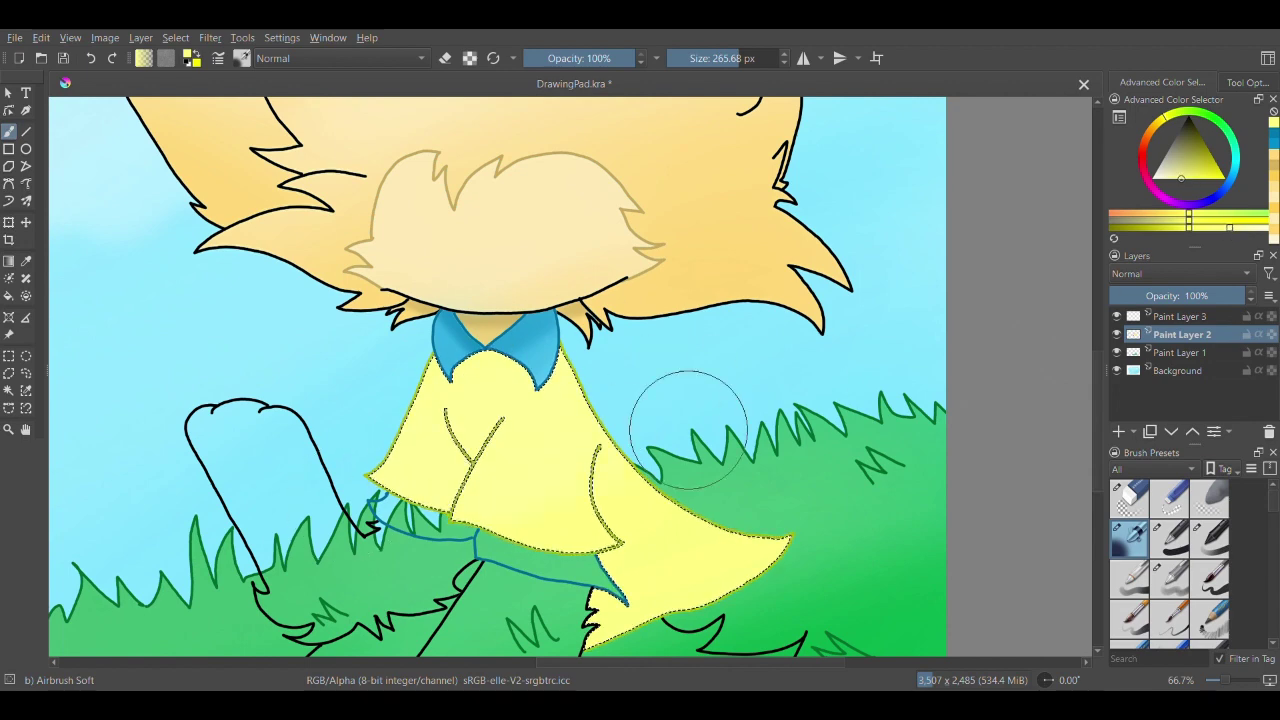
pyautogui.moveTo(516, 653); pyautogui.dragTo(576, 343)
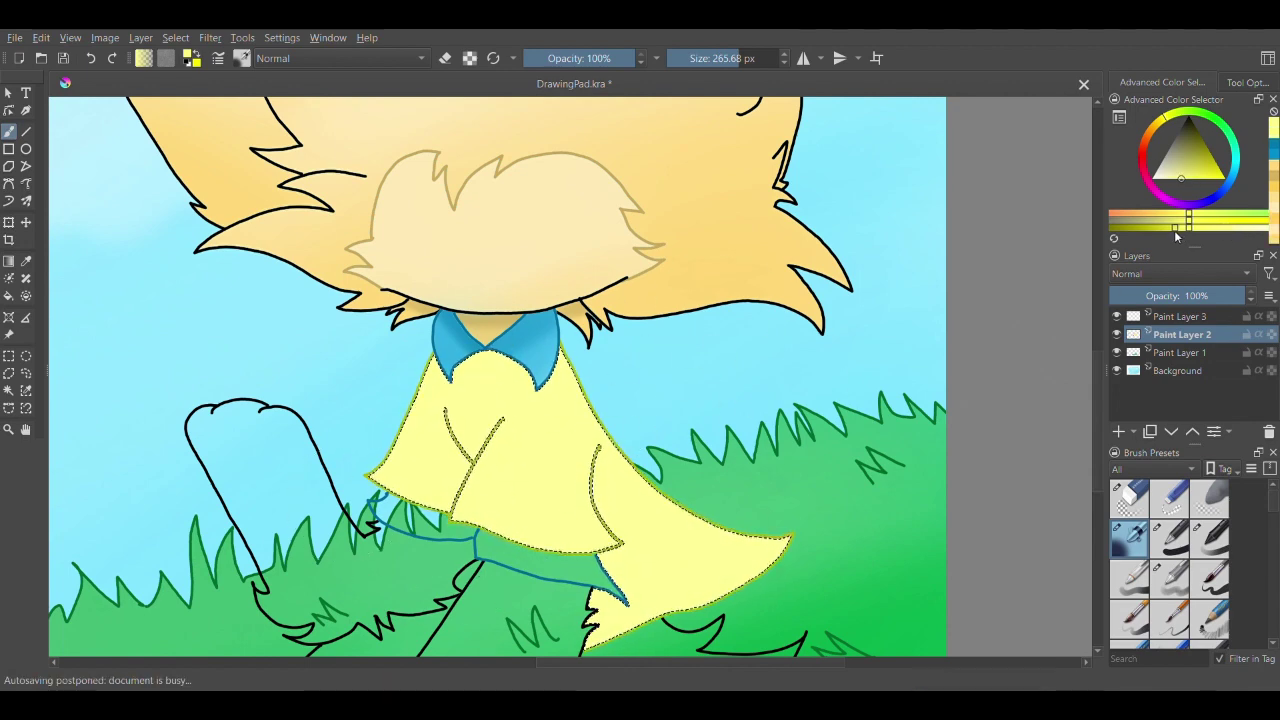
# - Airbrush paler yellow and white highlights on the shirt's left side and a soft gray shadow beneath the collar
pyautogui.moveTo(1186, 126); pyautogui.dragTo(1157, 142)
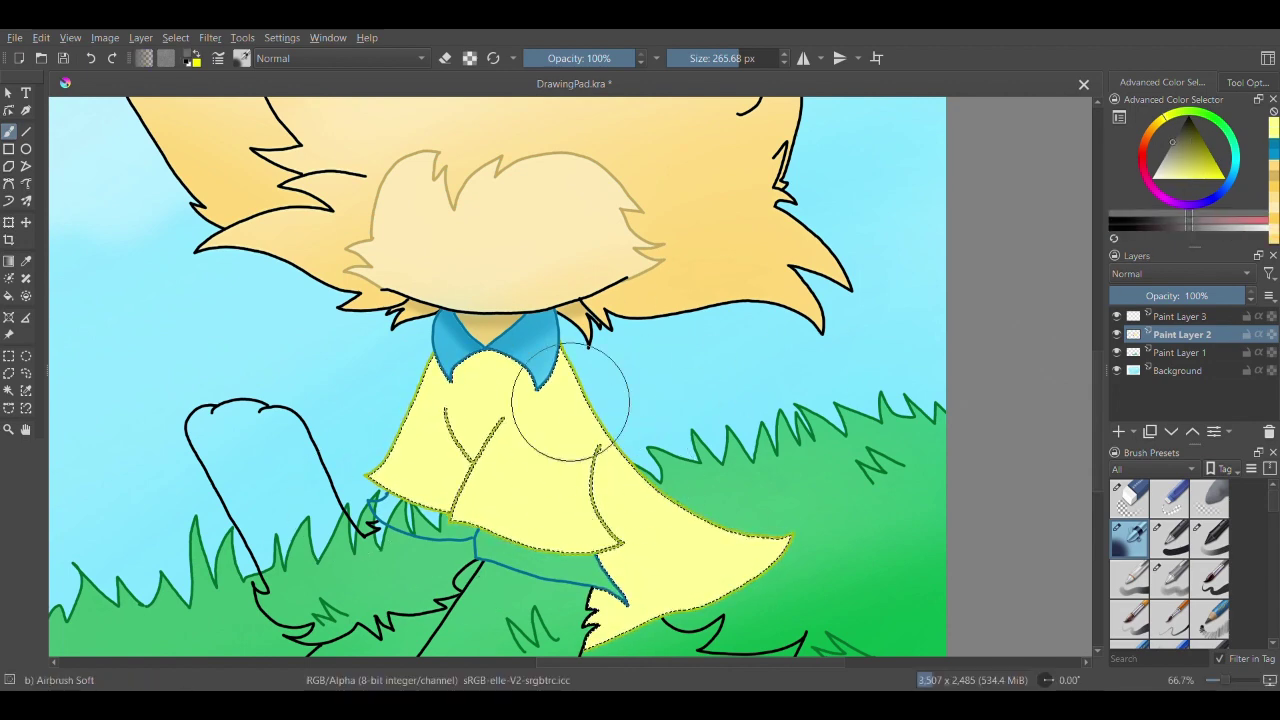
pyautogui.click(1167, 192)
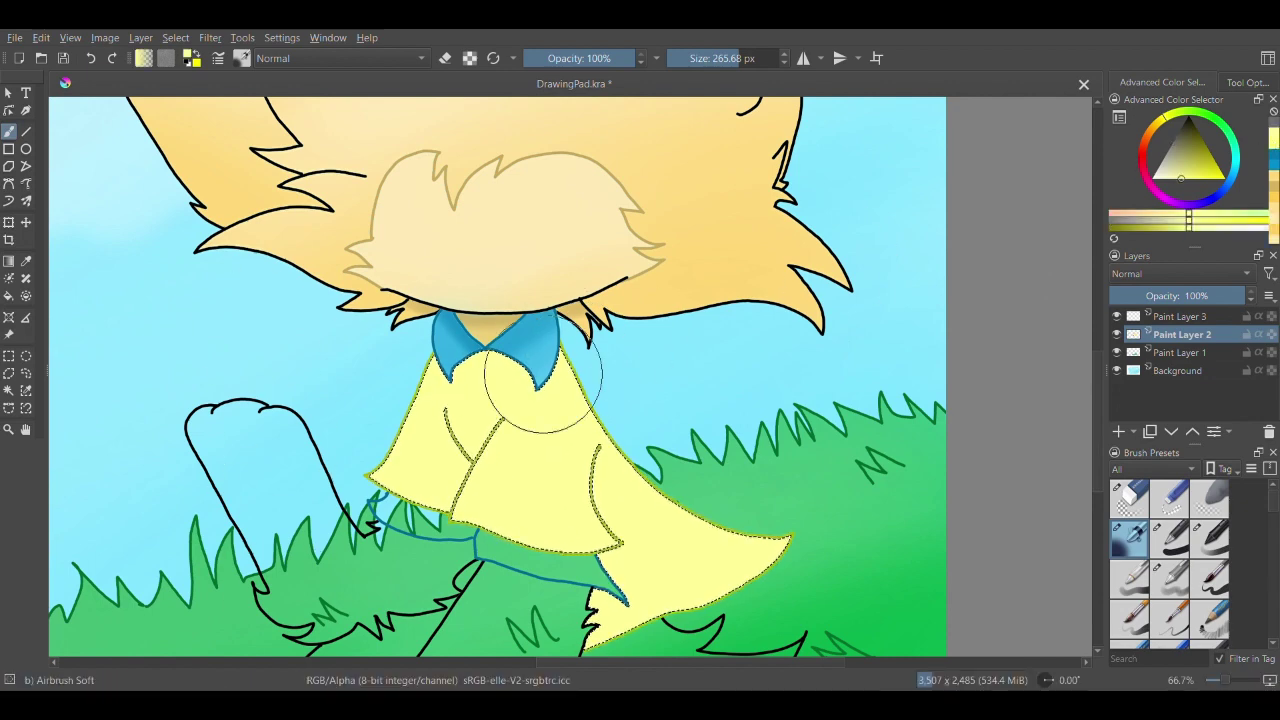
pyautogui.moveTo(423, 318); pyautogui.dragTo(329, 531)
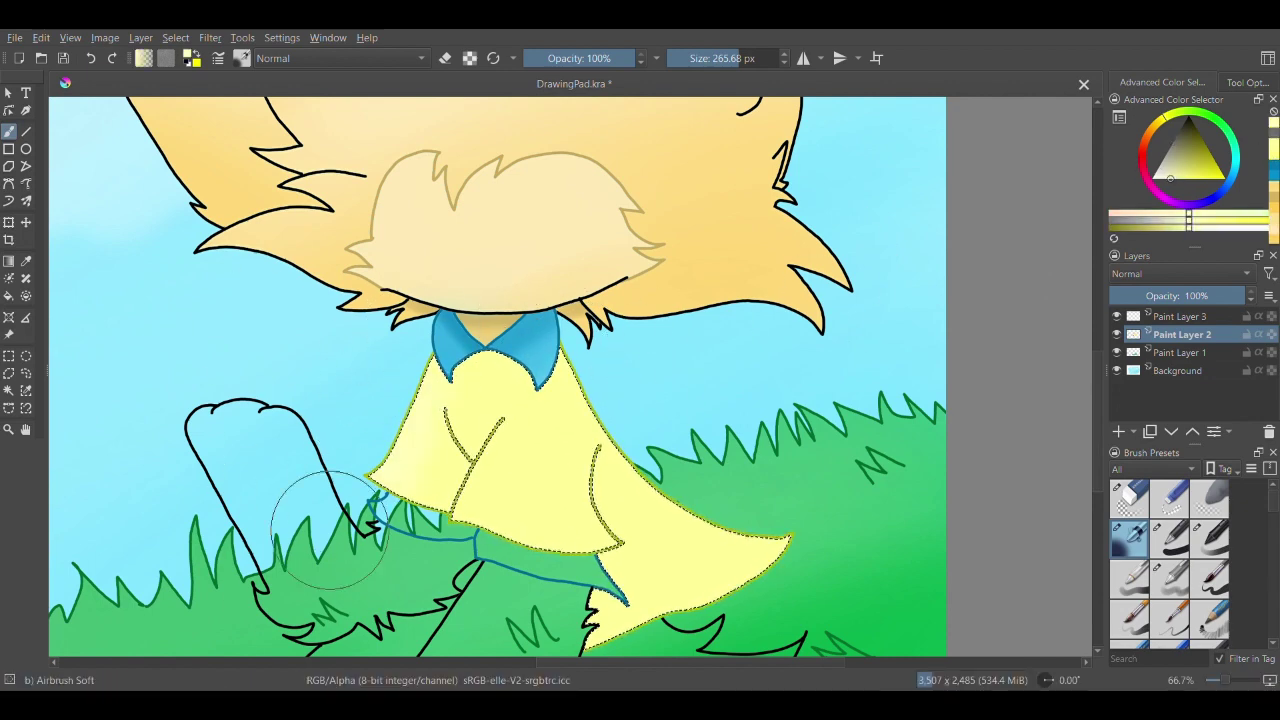
pyautogui.click(1152, 179)
pyautogui.moveTo(380, 355); pyautogui.dragTo(319, 531)
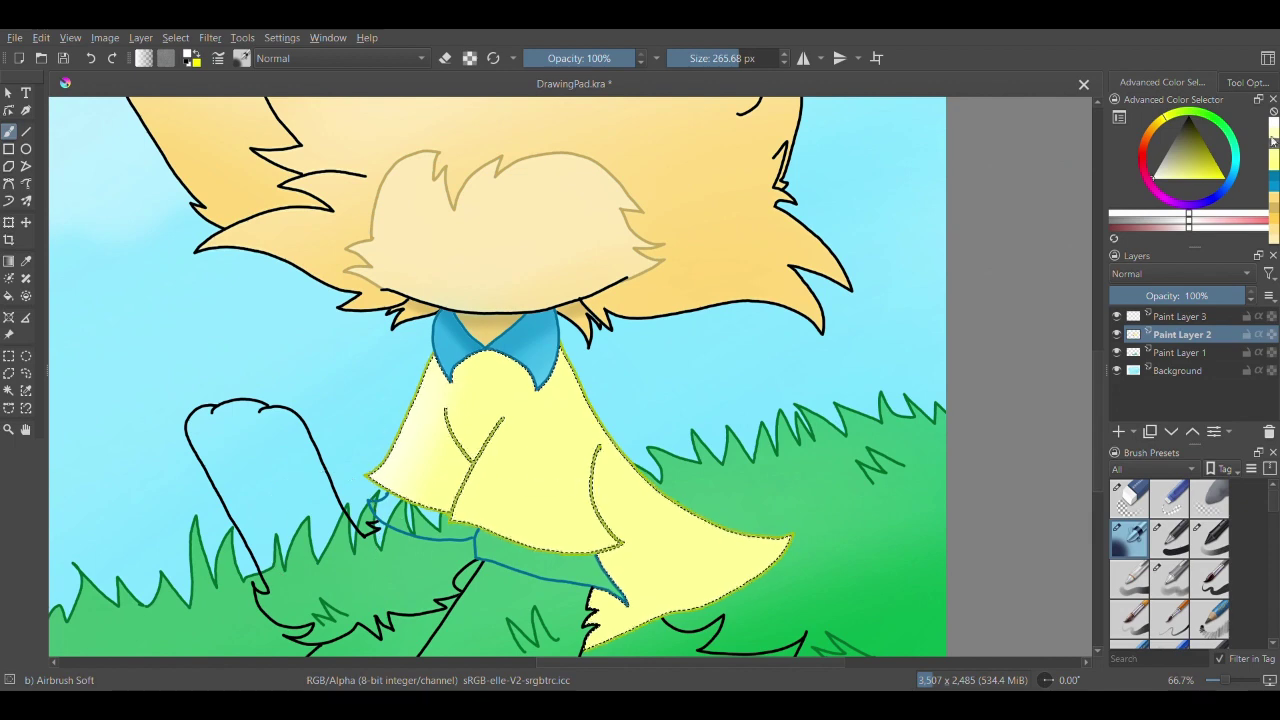
pyautogui.click(1172, 141)
pyautogui.moveTo(470, 322)
pyautogui.mouseDown()
pyautogui.moveTo(603, 320)
pyautogui.moveTo(458, 325)
pyautogui.mouseUp()
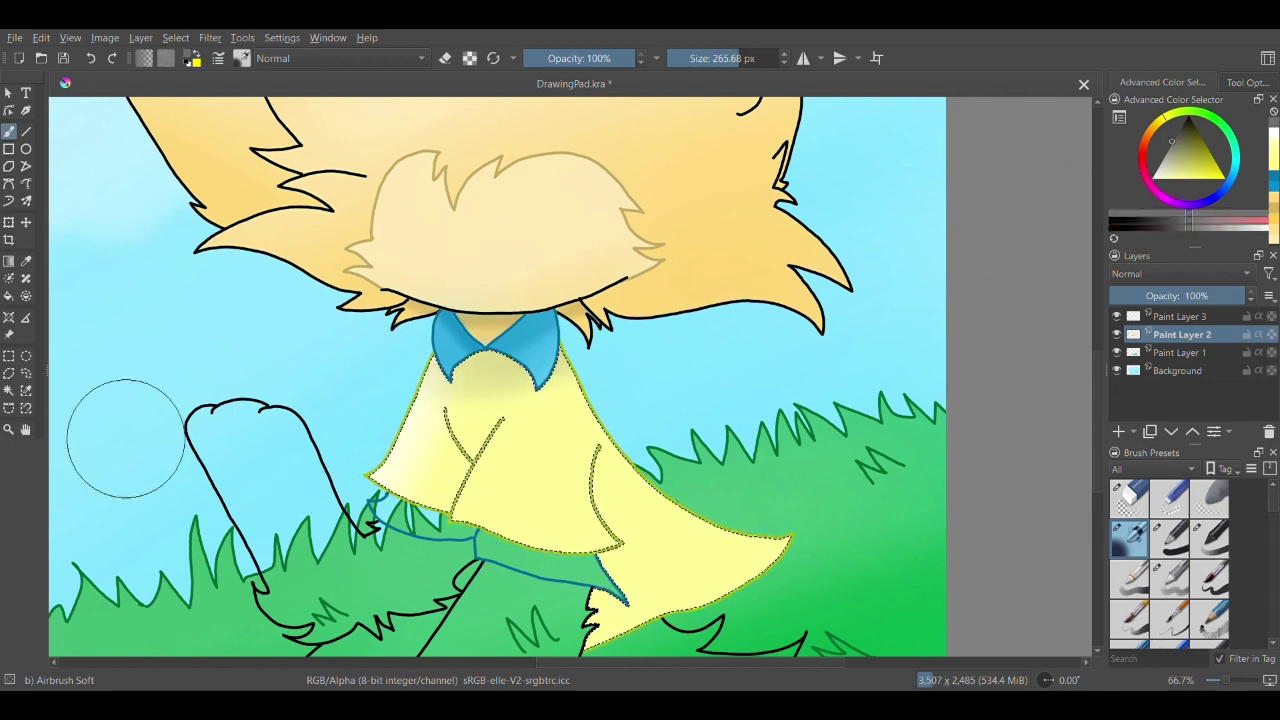
# - Select the left and right garment strips below the shirt hem in turn and airbrush both with the collar's bright blue
pyautogui.click(26, 429)
pyautogui.moveTo(285, 501); pyautogui.dragTo(294, 443)
pyautogui.click(1274, 181)
pyautogui.click(8, 296)
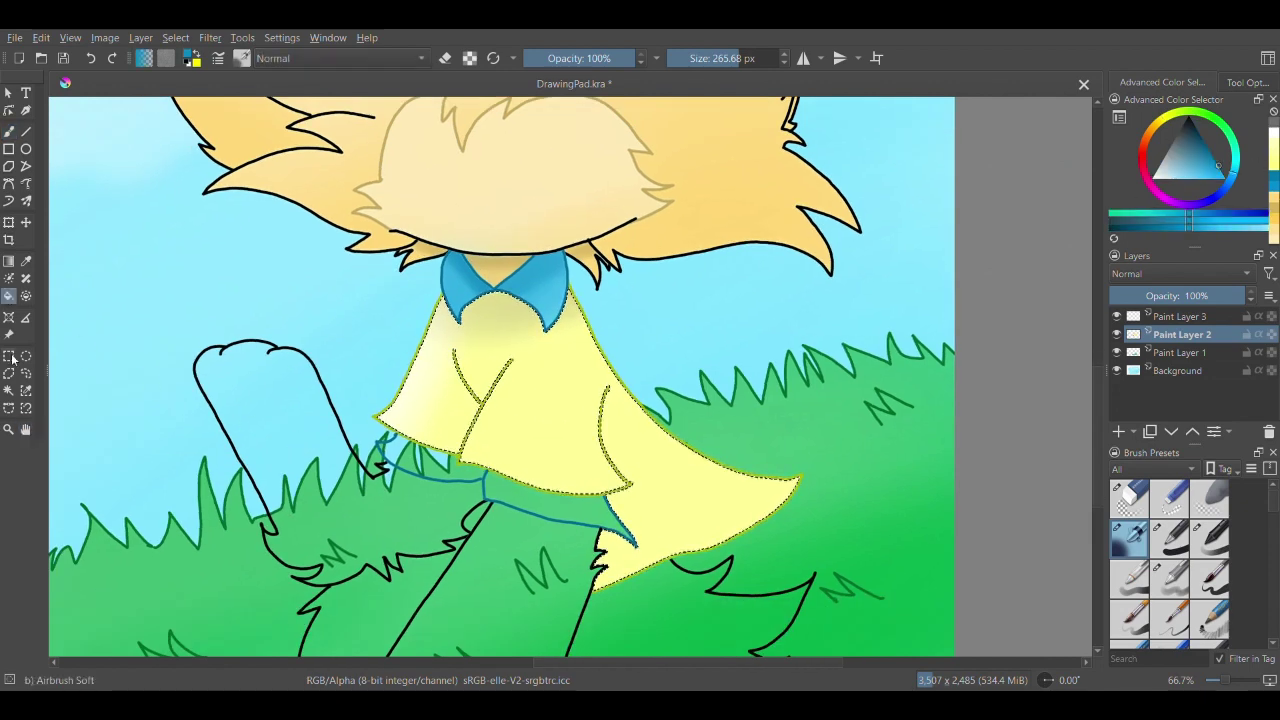
pyautogui.click(8, 391)
pyautogui.click(430, 464)
pyautogui.click(8, 132)
pyautogui.moveTo(398, 436); pyautogui.dragTo(359, 427)
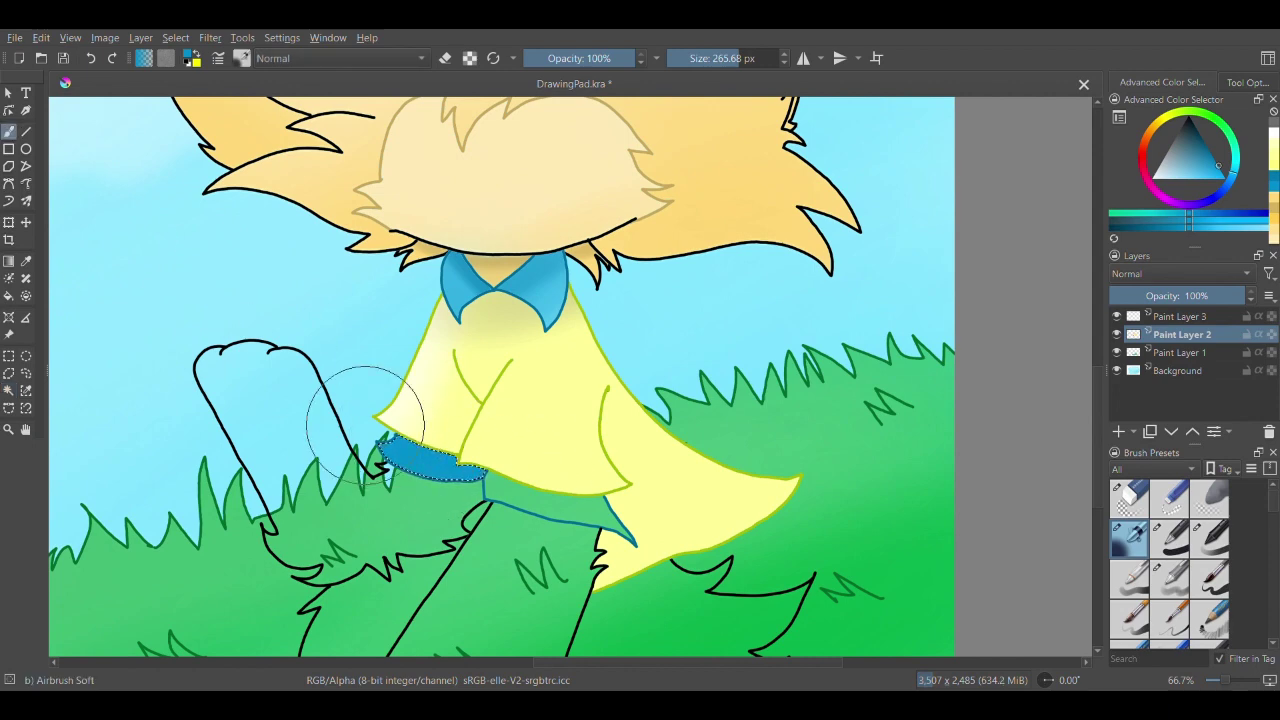
pyautogui.click(8, 391)
pyautogui.press('b')
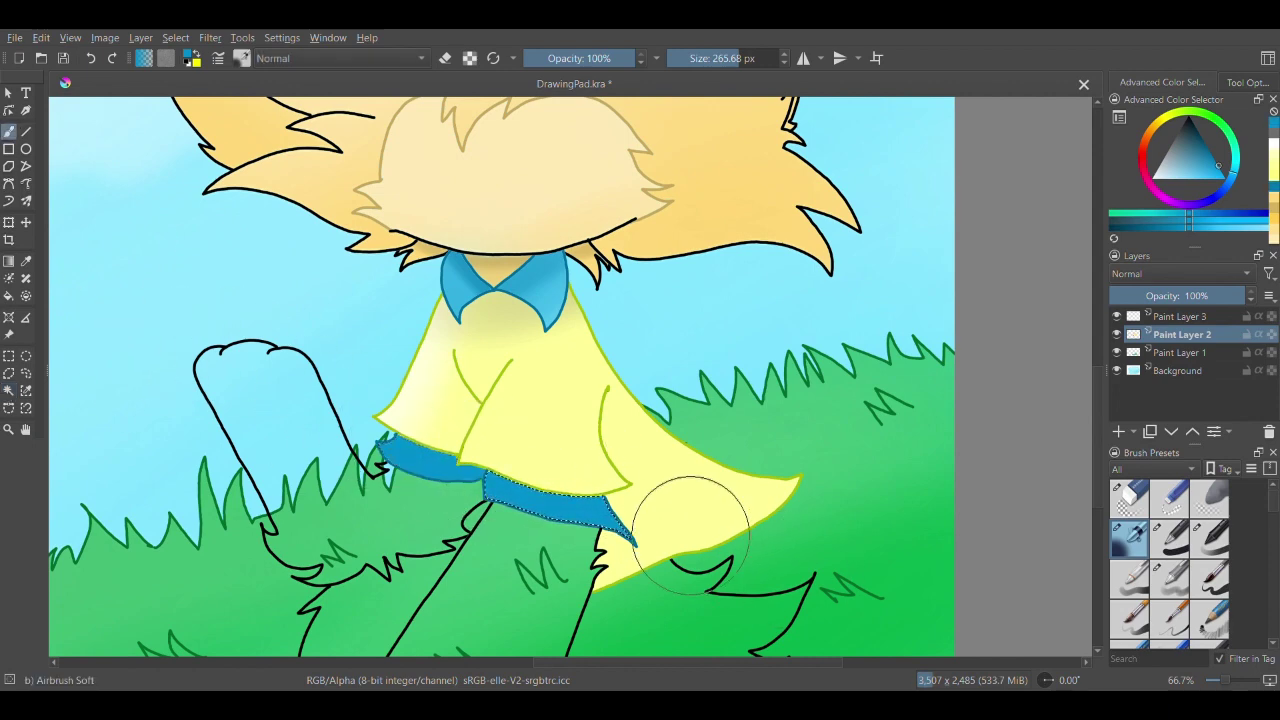
# - Select the inner fold lines and front hem line of the yellow shirt
pyautogui.press('w')
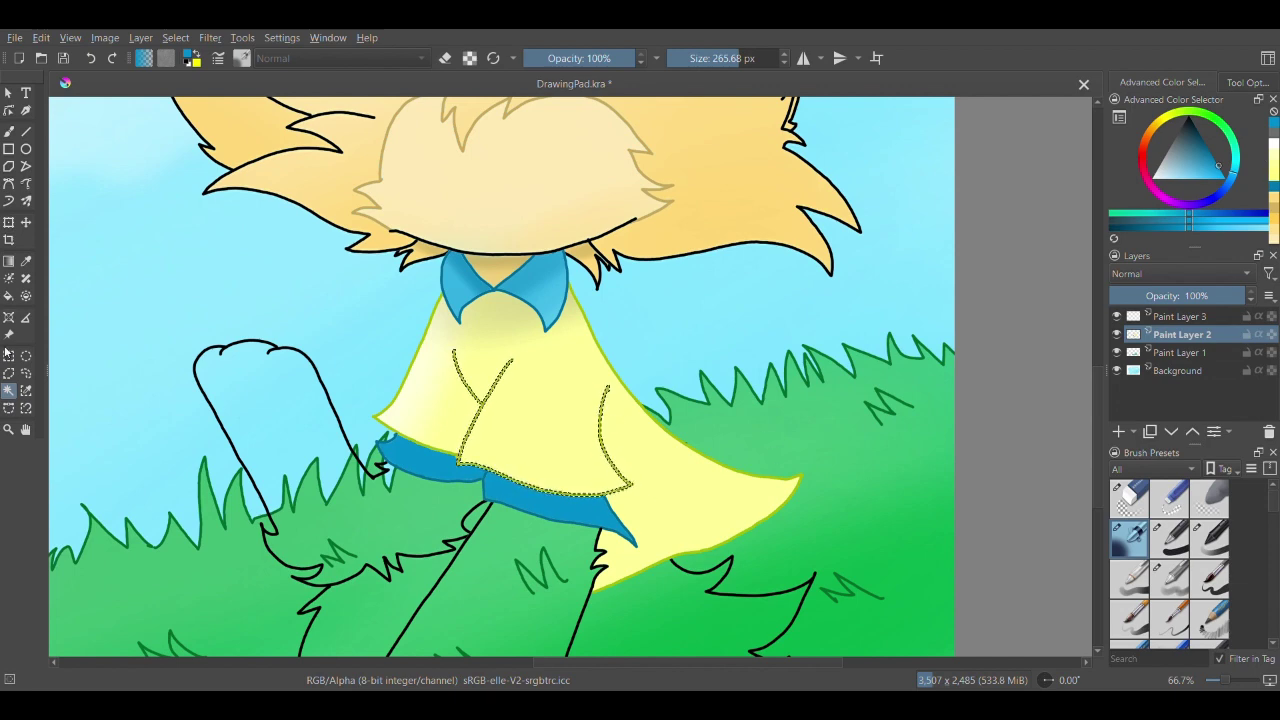
# - Sample the shirt's yellow, darken it slightly, and recolour the selected fold lines with the soft airbrush
pyautogui.click(26, 261)
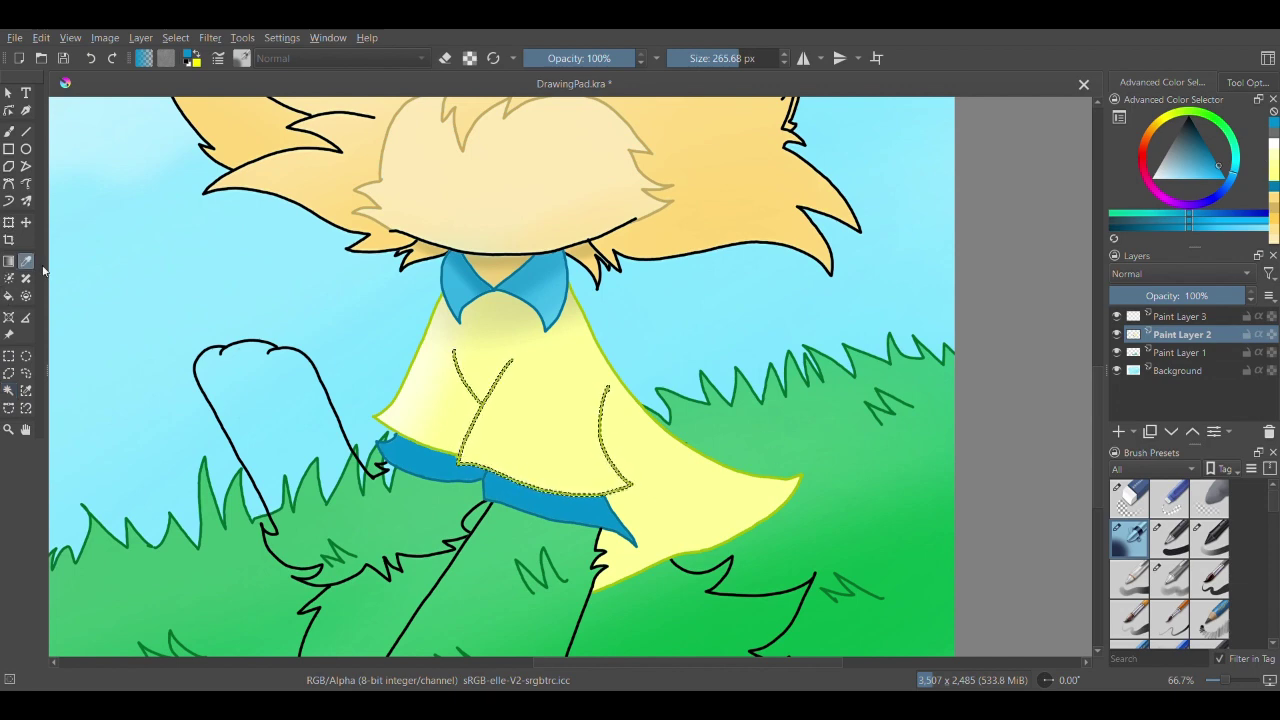
pyautogui.click(557, 410)
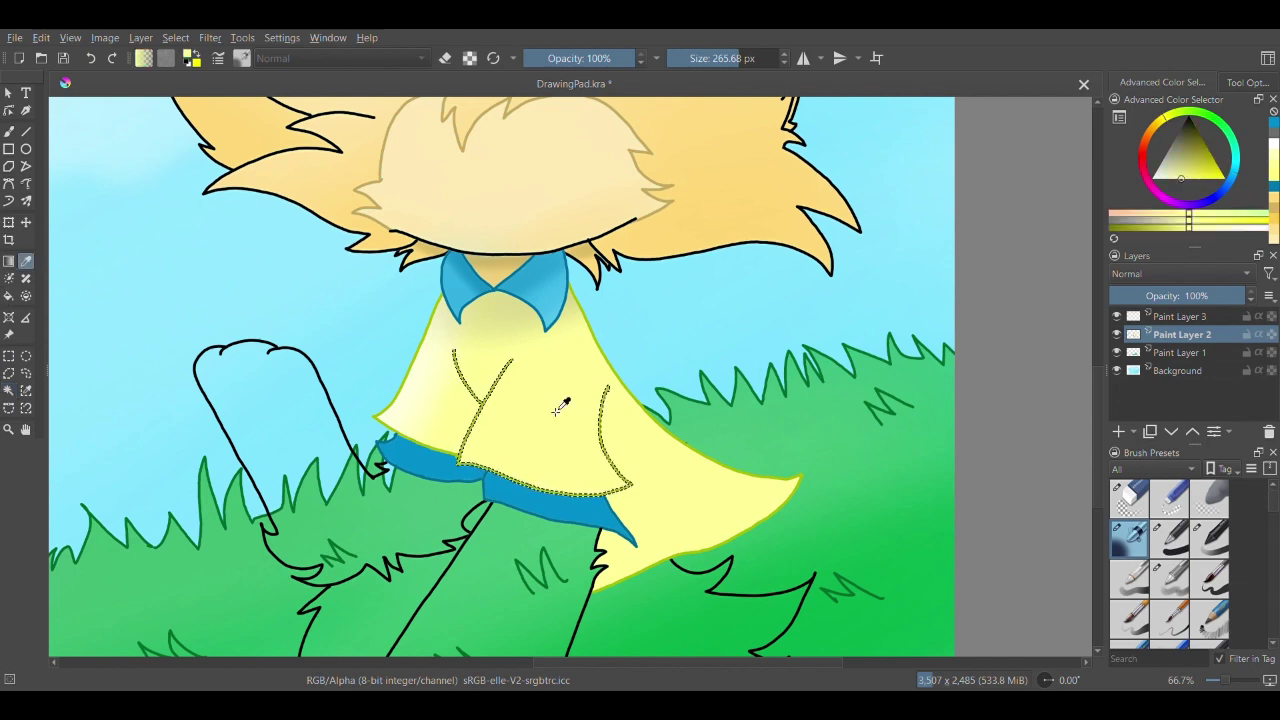
pyautogui.click(1203, 183)
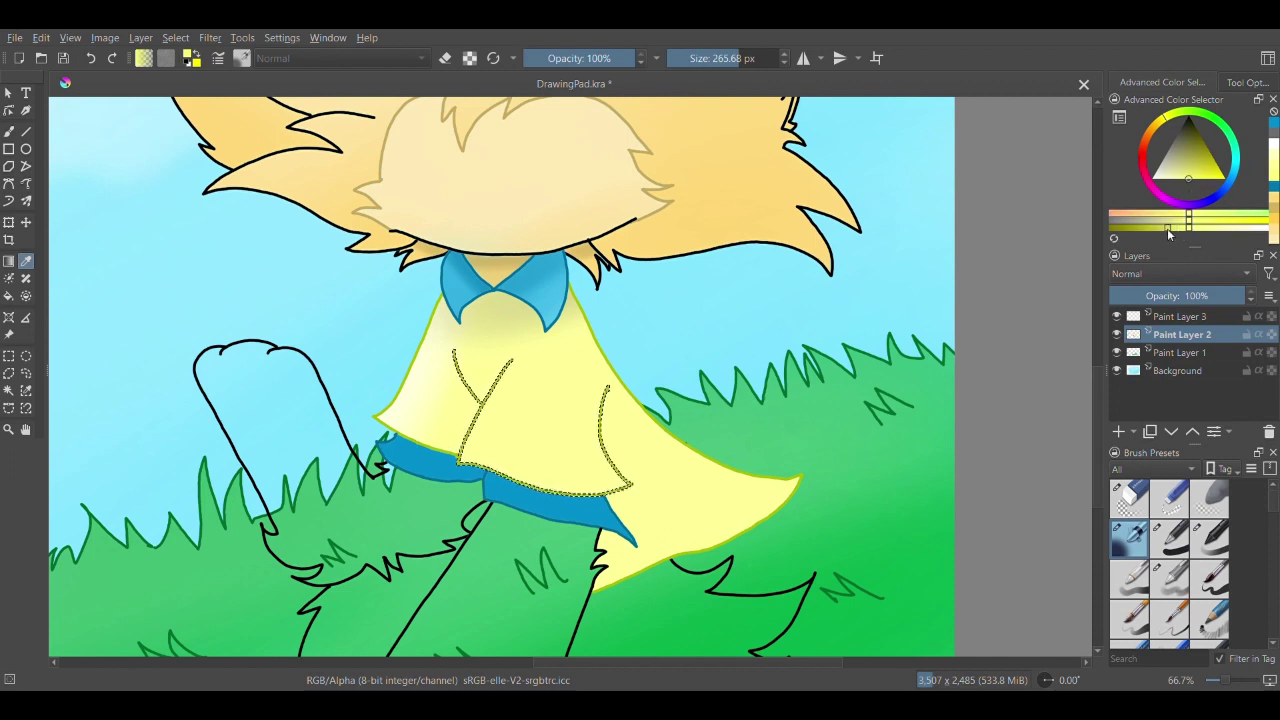
pyautogui.click(1179, 229)
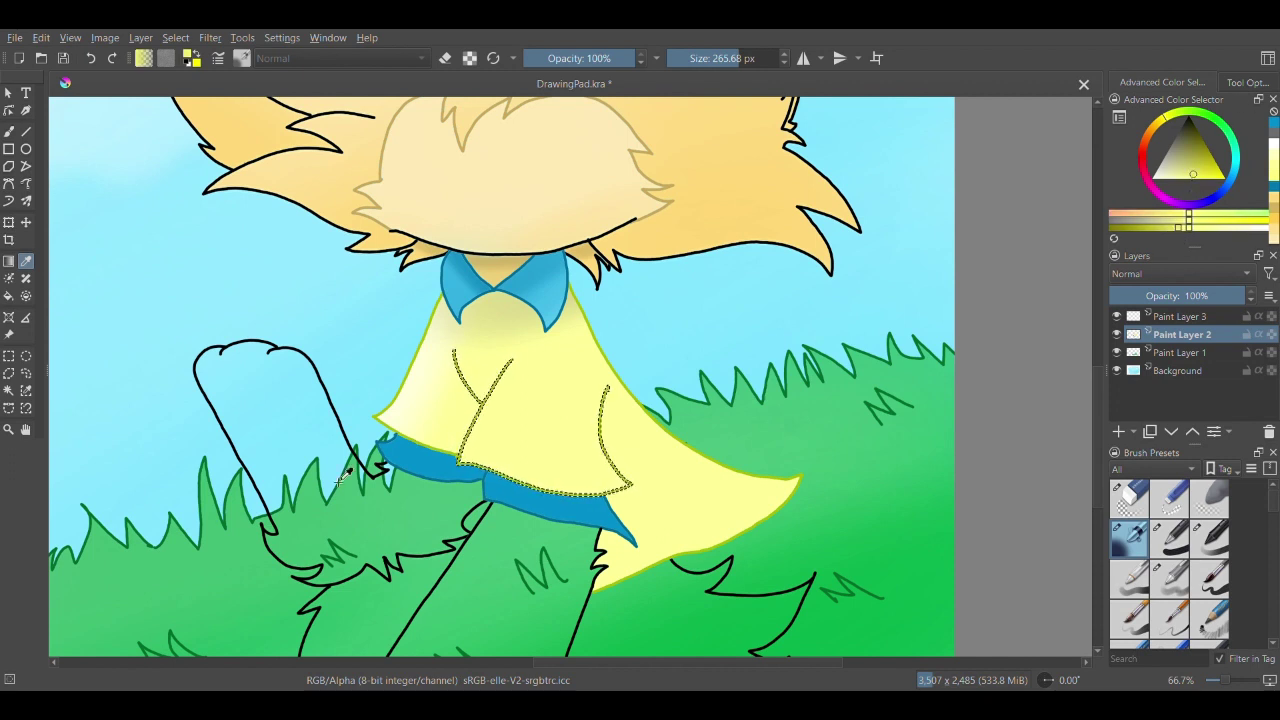
pyautogui.click(9, 296)
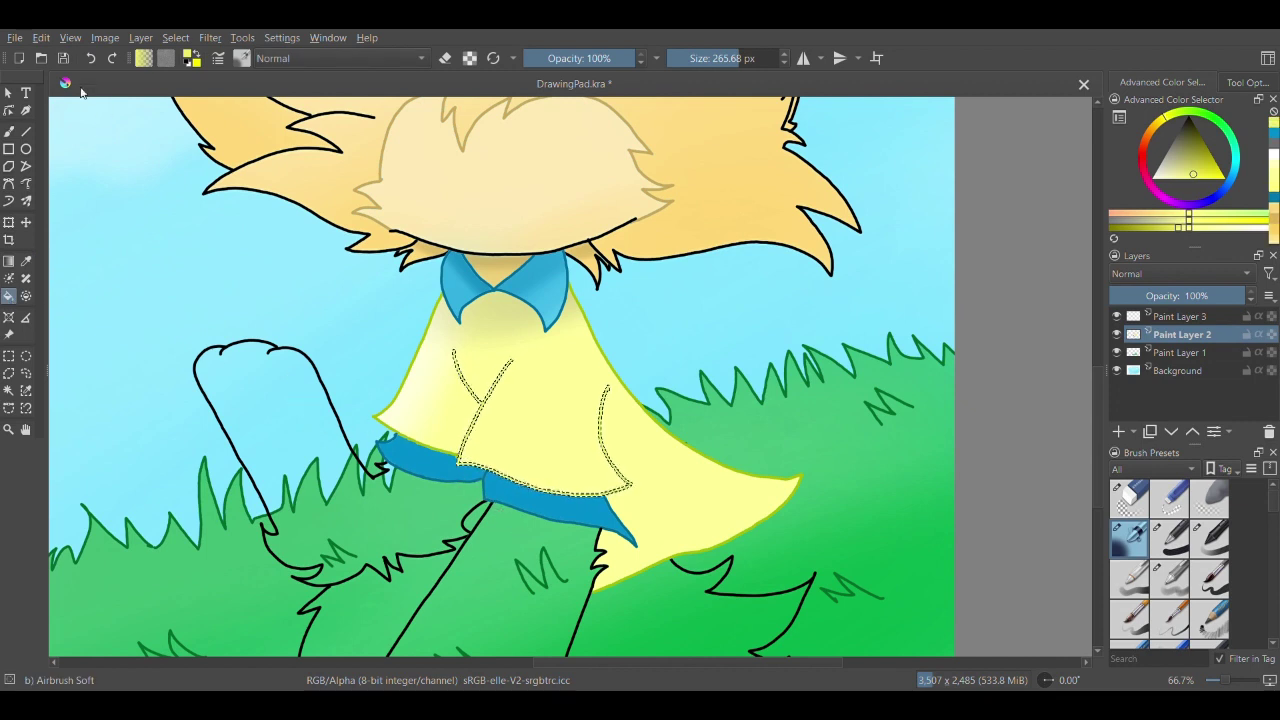
pyautogui.click(1169, 229)
pyautogui.click(9, 131)
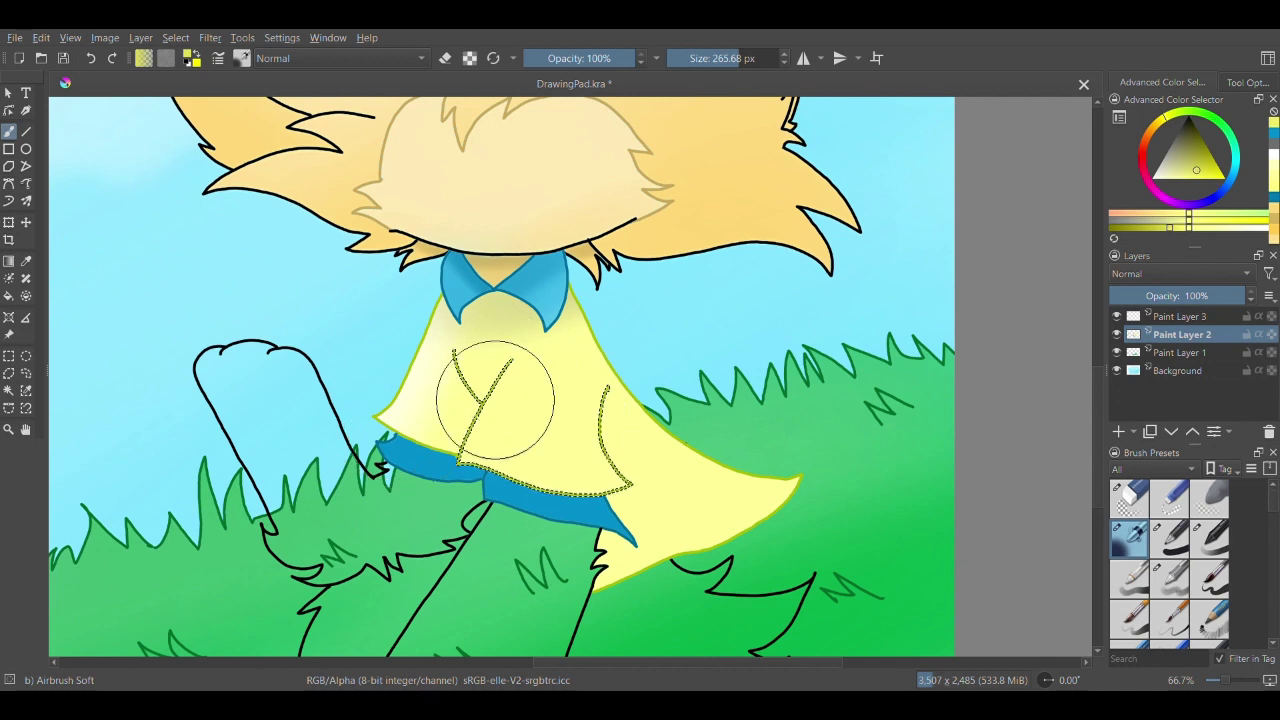
# - Select the outline along the shirt's left side and left hem, and airbrush it with the same darker yellow
pyautogui.click(9, 391)
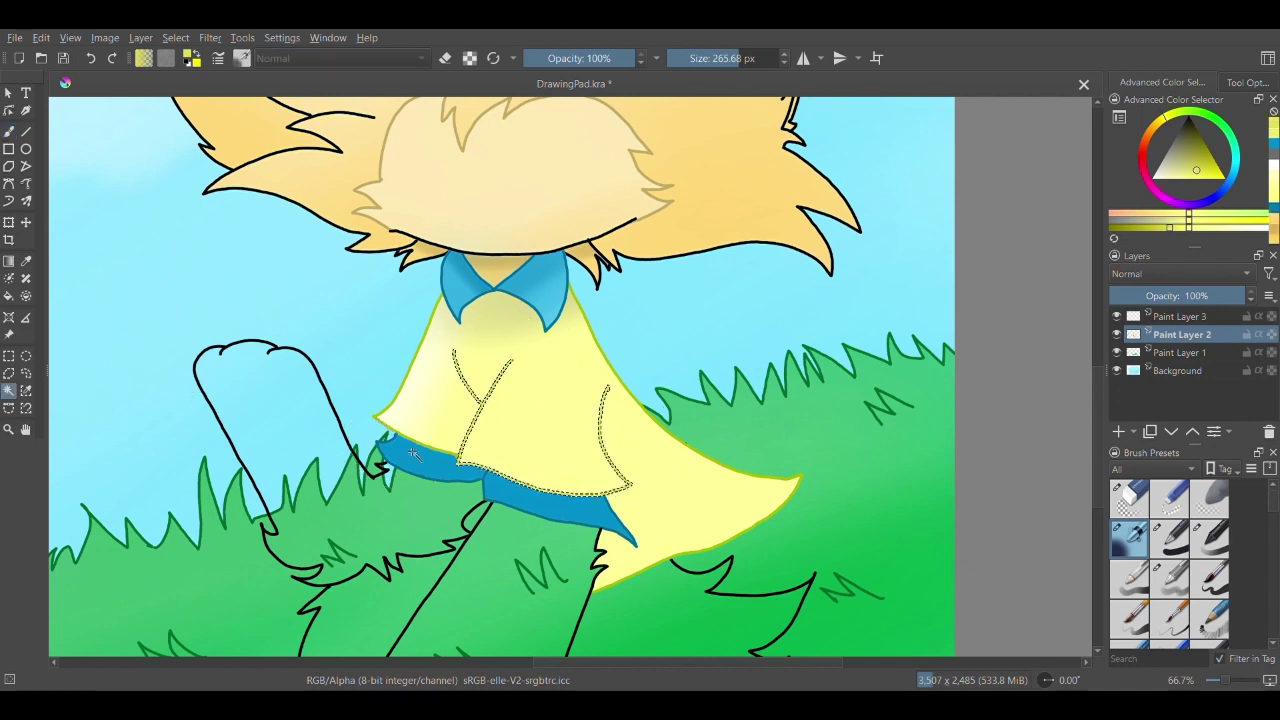
pyautogui.click(413, 440)
pyautogui.click(9, 131)
pyautogui.moveTo(474, 287)
pyautogui.mouseDown()
pyautogui.moveTo(417, 371)
pyautogui.moveTo(390, 318)
pyautogui.mouseUp()
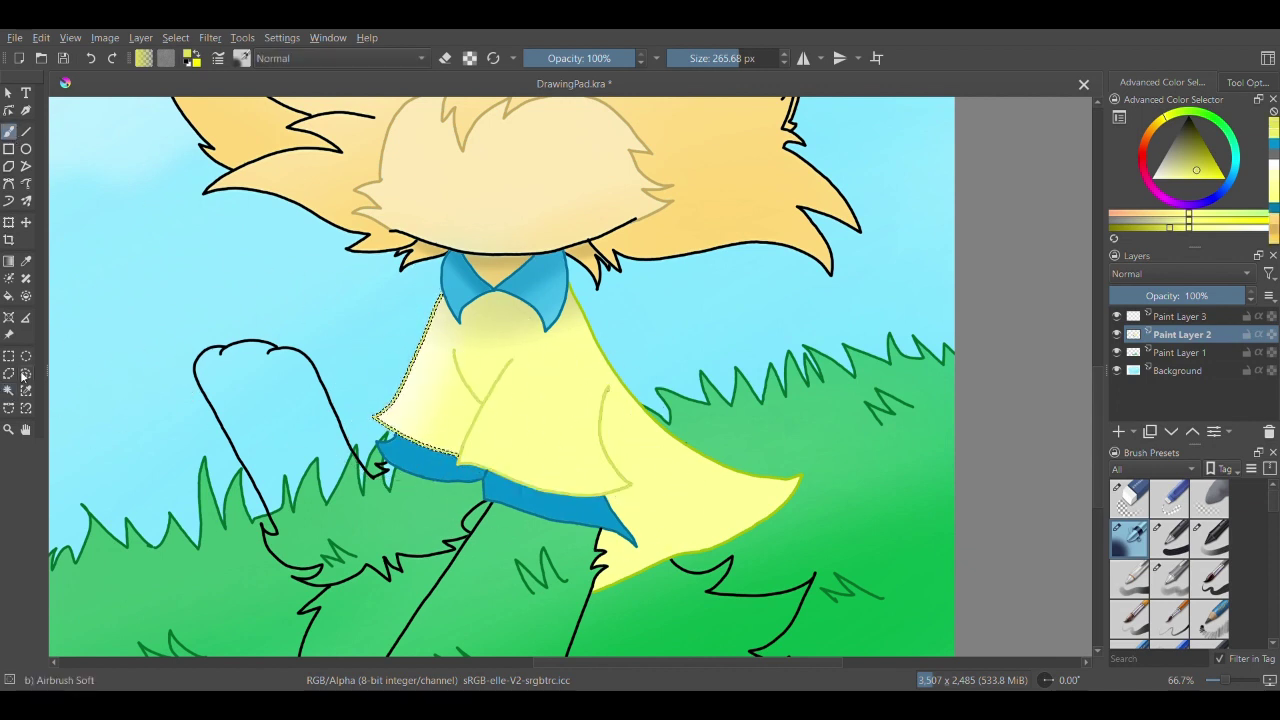
# - Select the outline around the shirt's right side and flowing tail, and airbrush it with the darker yellow
pyautogui.click(9, 391)
pyautogui.click(607, 391)
pyautogui.click(622, 382)
pyautogui.click(9, 131)
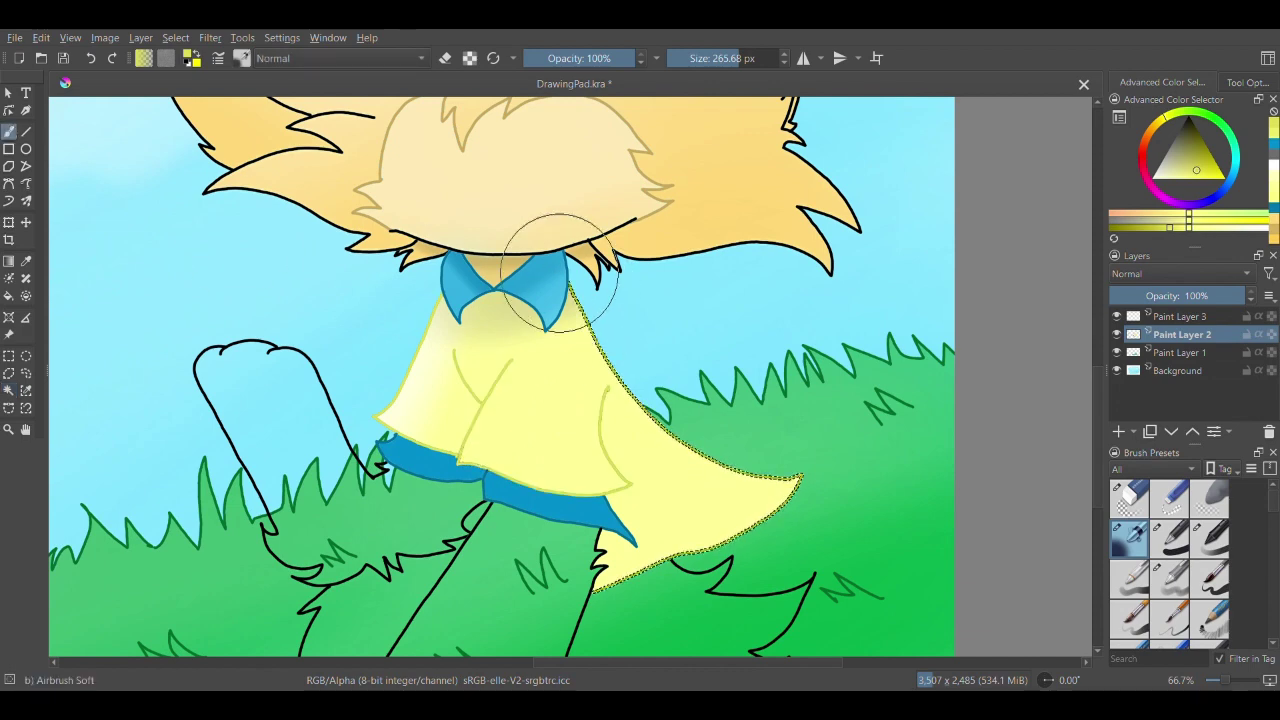
pyautogui.moveTo(560, 273)
pyautogui.mouseDown()
pyautogui.moveTo(561, 556)
pyautogui.moveTo(815, 460)
pyautogui.moveTo(567, 371)
pyautogui.moveTo(762, 509)
pyautogui.mouseUp()
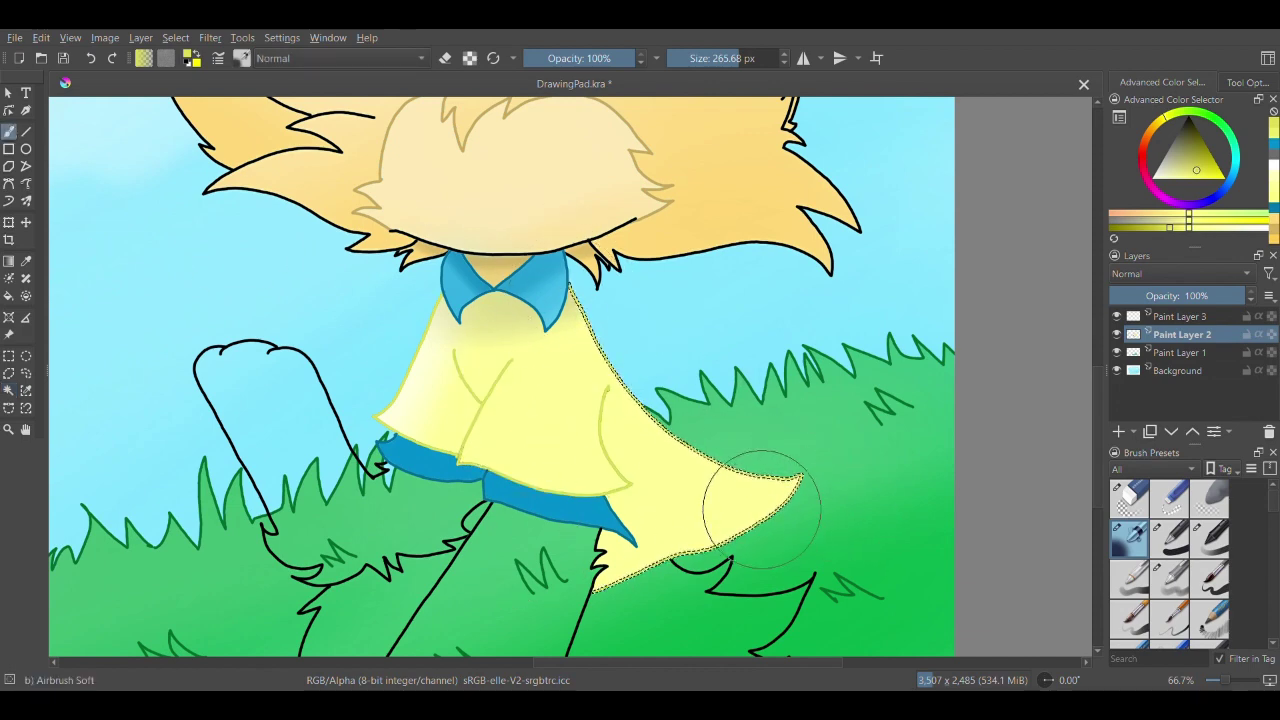
# - Select the standing leg, sample the muzzle outline's tan, and draw a zigzag fur marking across the lower leg with Basic-1
pyautogui.click(9, 391)
pyautogui.click(530, 560)
pyautogui.click(26, 430)
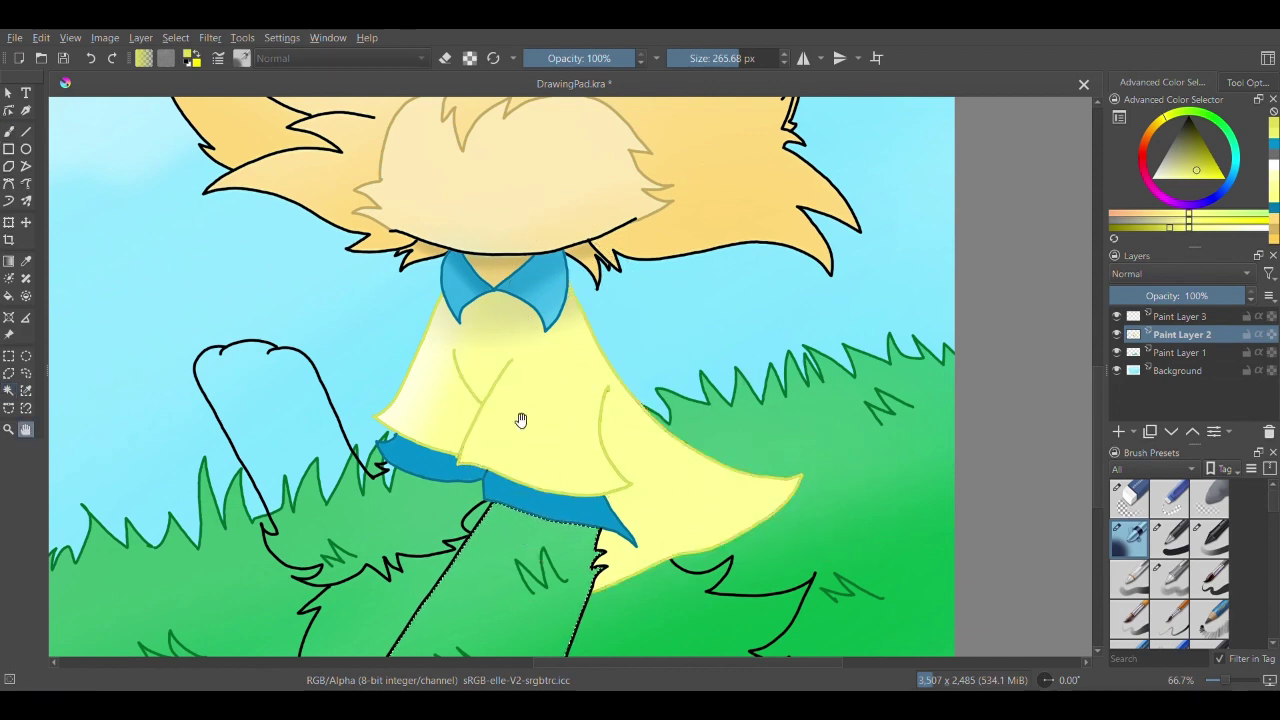
pyautogui.moveTo(521, 420); pyautogui.dragTo(670, 553)
pyautogui.click(26, 261)
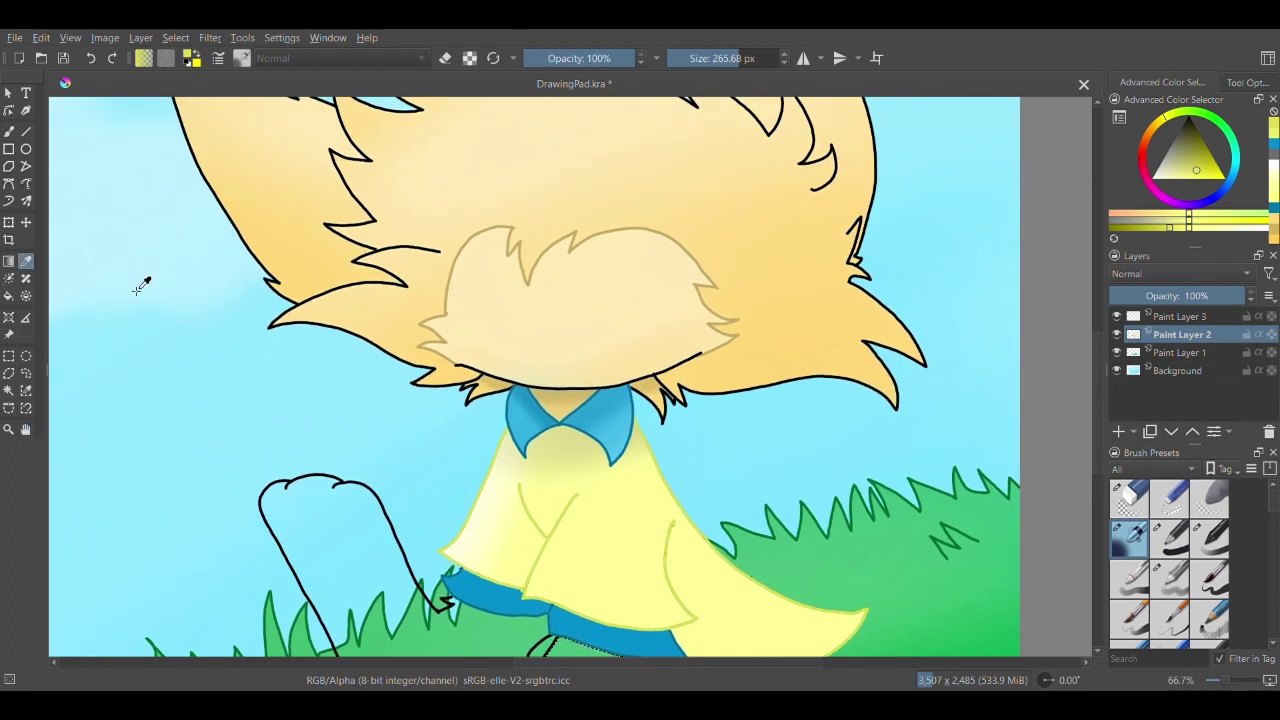
pyautogui.click(470, 267)
pyautogui.scroll(-5, 606, 434)
pyautogui.press('b')
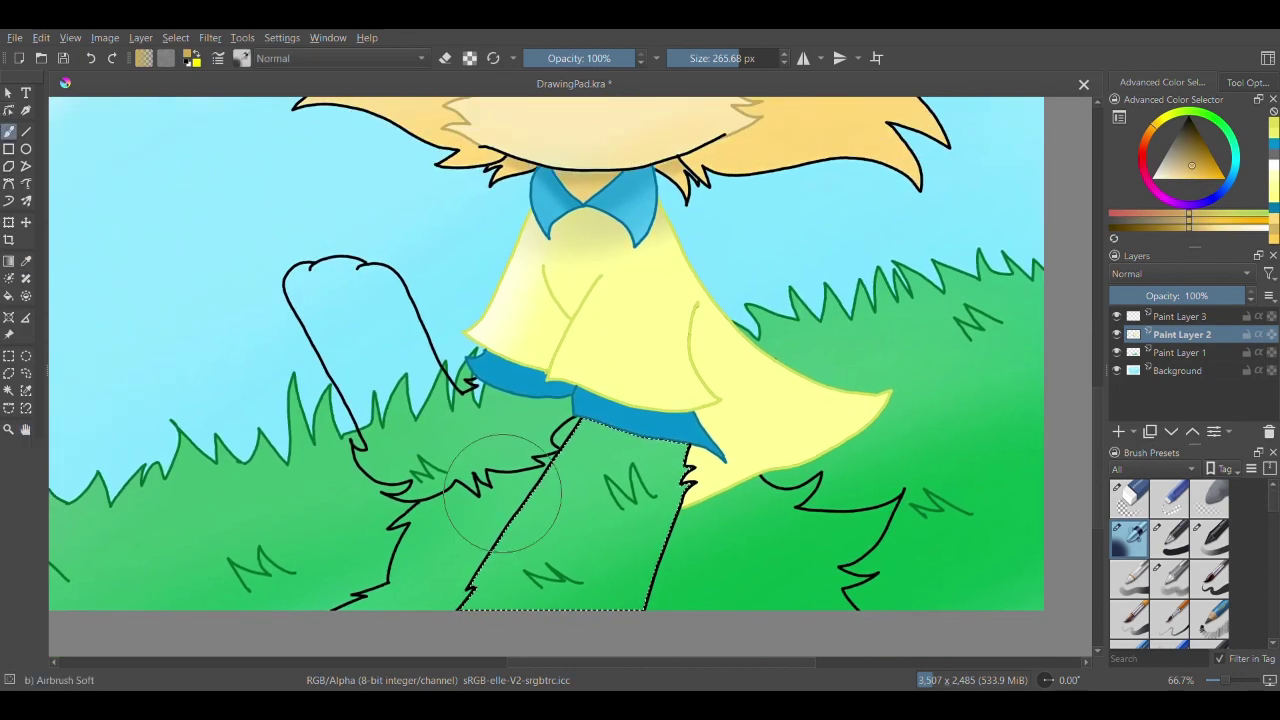
pyautogui.click(1159, 536)
pyautogui.moveTo(514, 520)
pyautogui.mouseDown()
pyautogui.moveTo(575, 545)
pyautogui.moveTo(650, 520)
pyautogui.mouseUp()
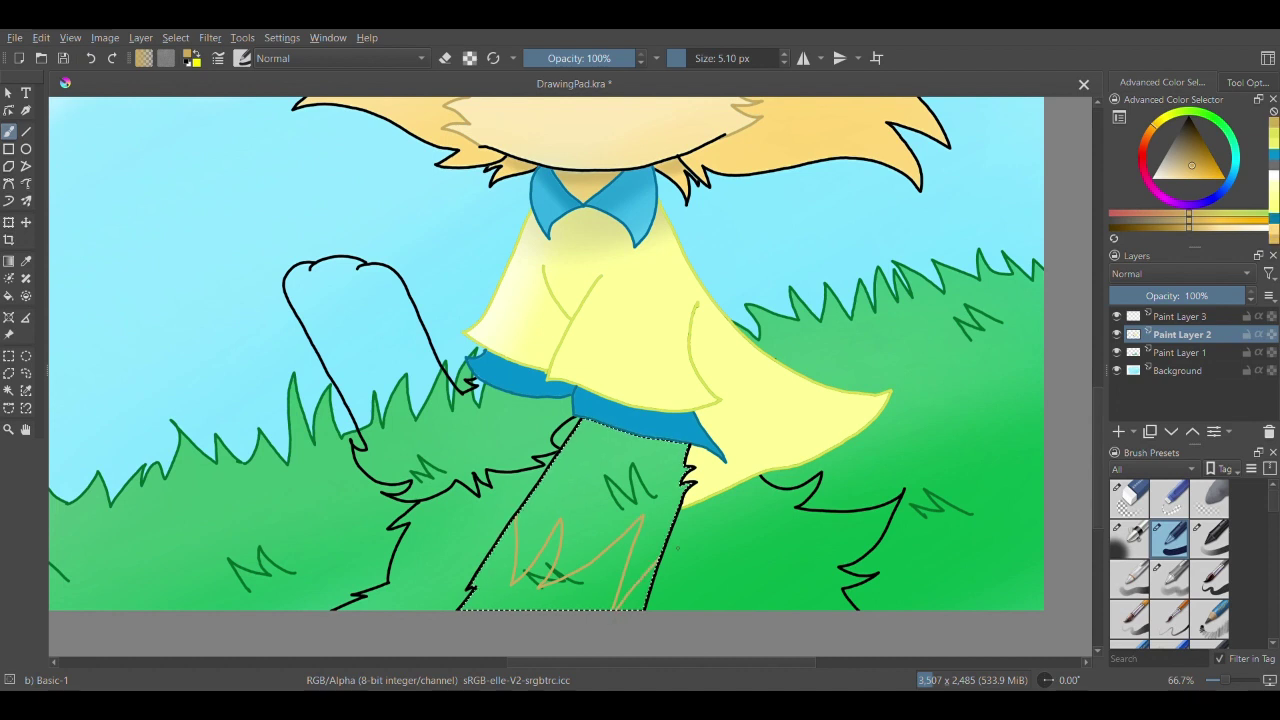
# - Sample the face's light orange fur, select the standing leg above the zigzag, and paint it with Airbrush Soft
pyautogui.click(27, 264)
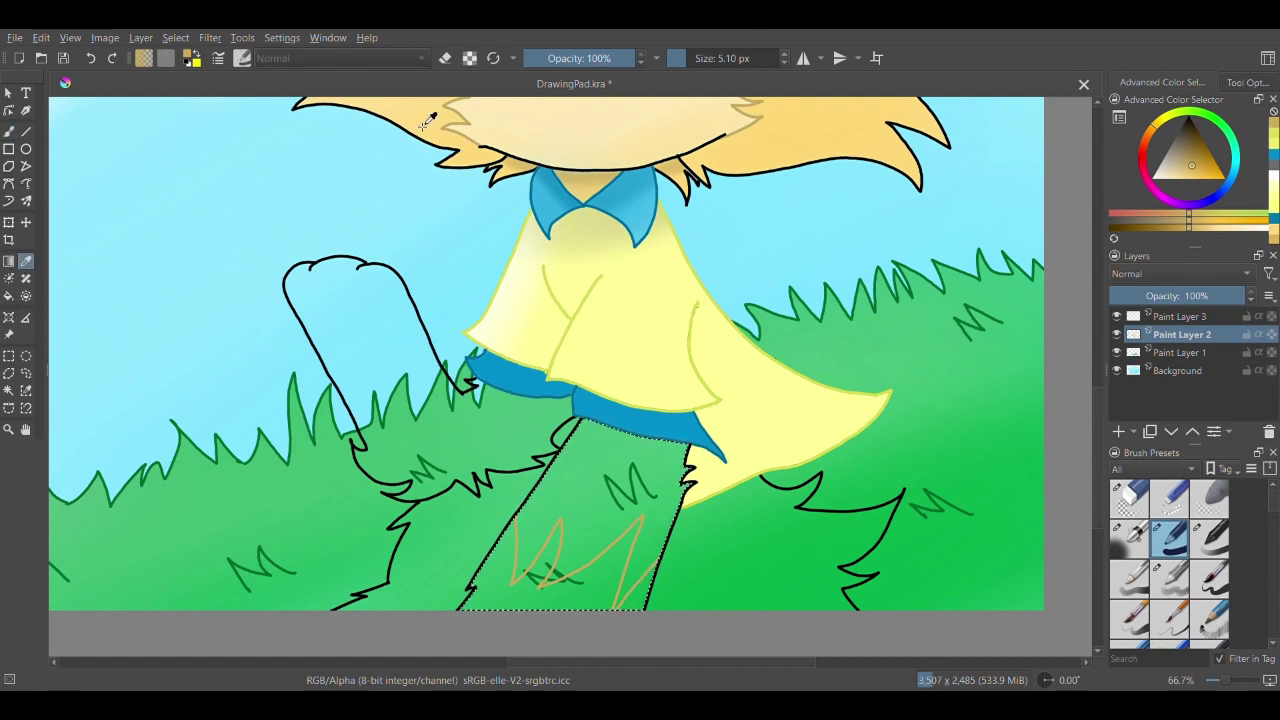
pyautogui.click(427, 123)
pyautogui.click(11, 132)
pyautogui.click(9, 391)
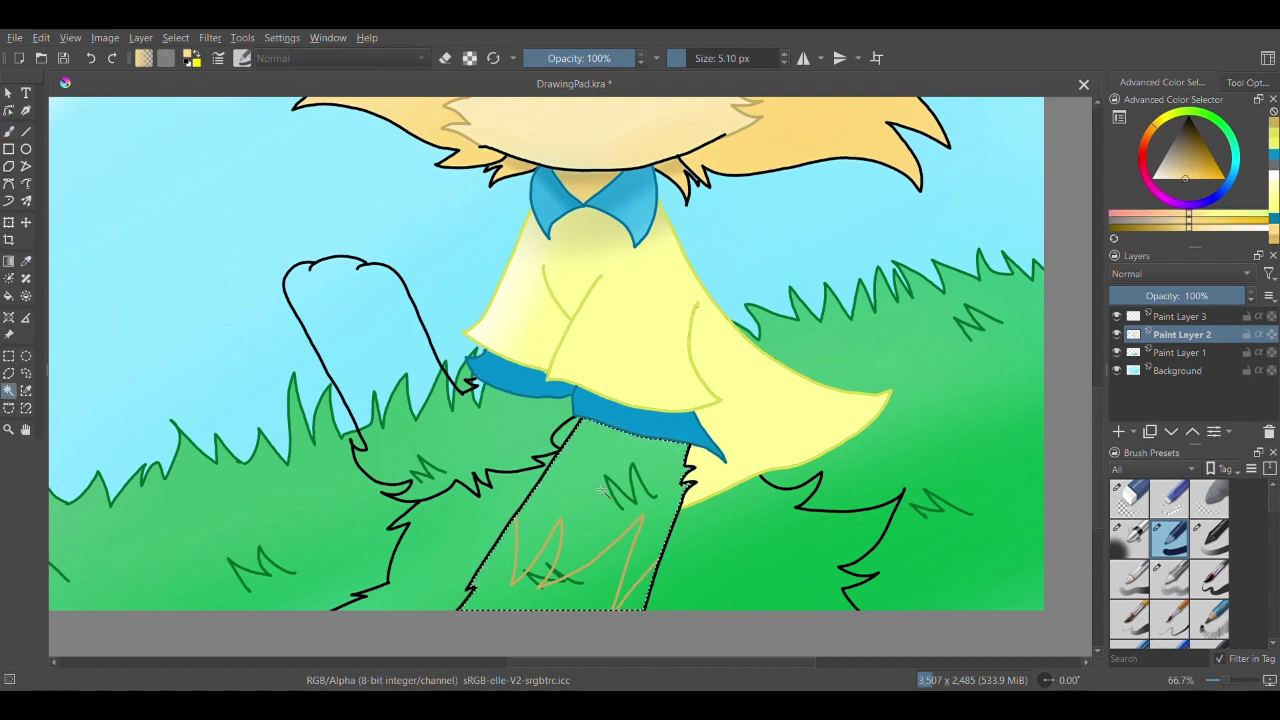
pyautogui.click(9, 131)
pyautogui.click(1133, 548)
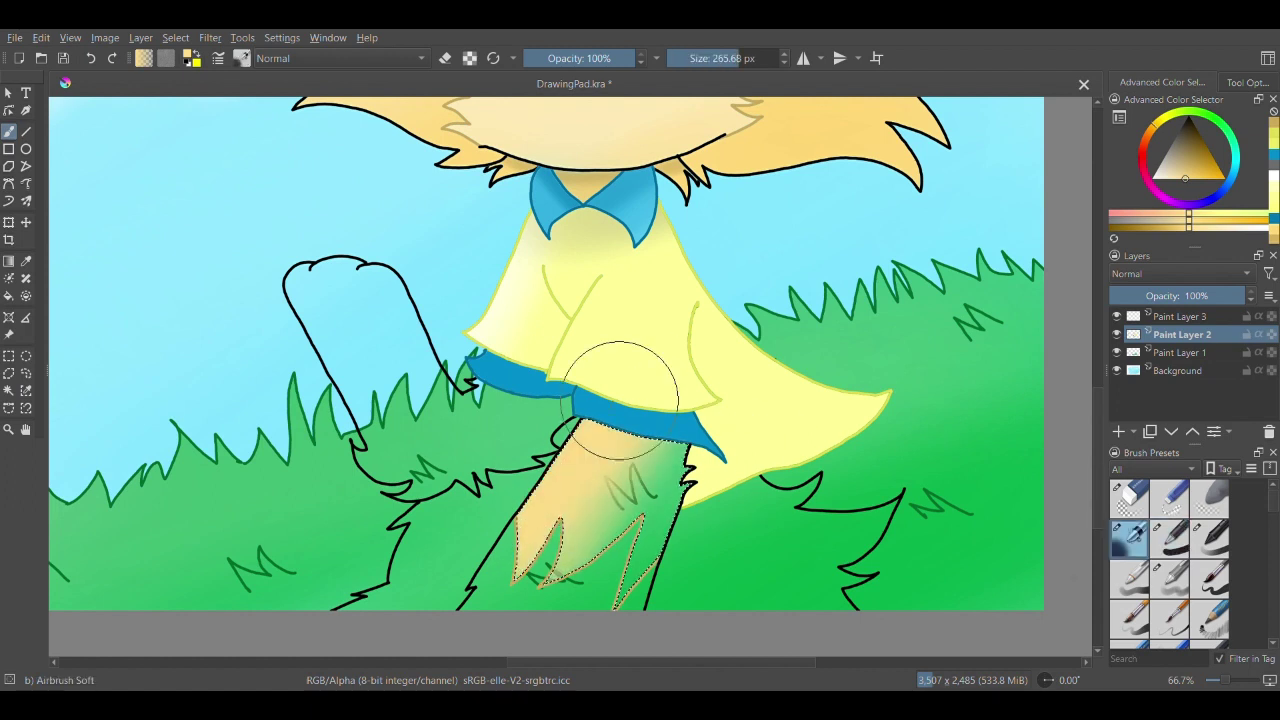
pyautogui.moveTo(620, 400)
pyautogui.mouseDown()
pyautogui.moveTo(707, 407)
pyautogui.moveTo(673, 522)
pyautogui.mouseUp()
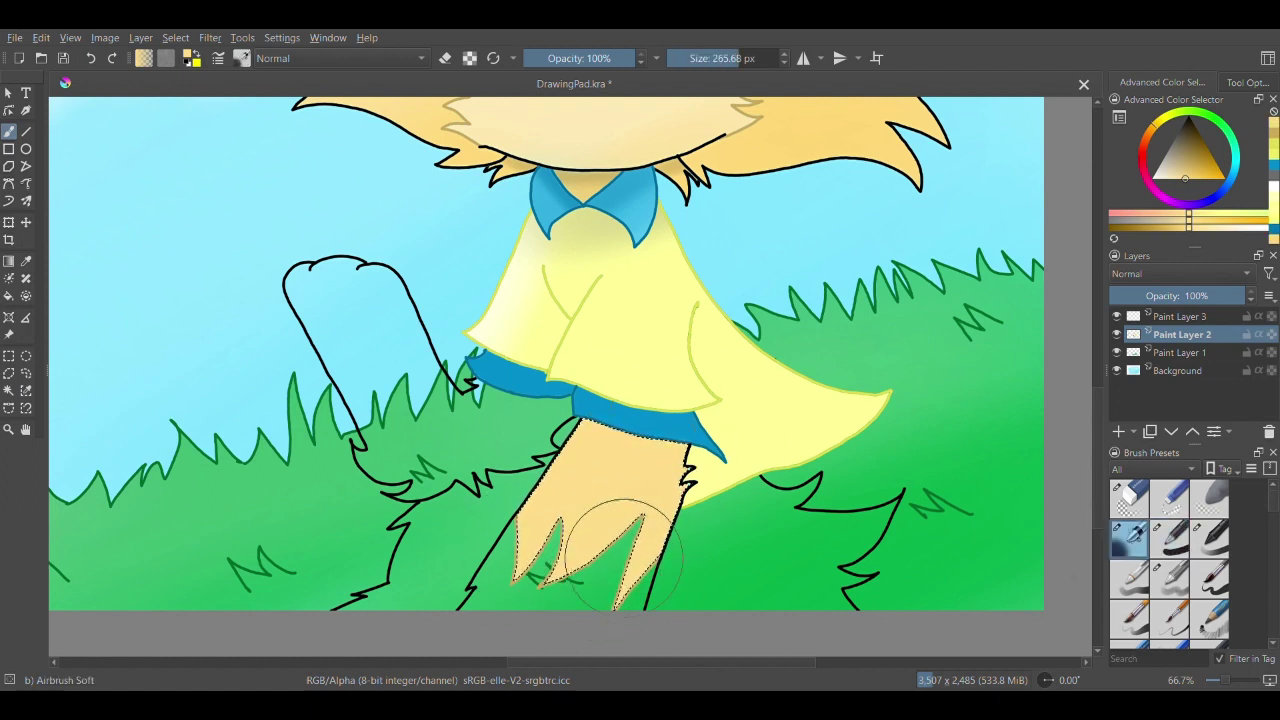
# - Repaint the selected upper leg in the deeper orange from the colour history and add a paler highlight
pyautogui.click(1275, 172)
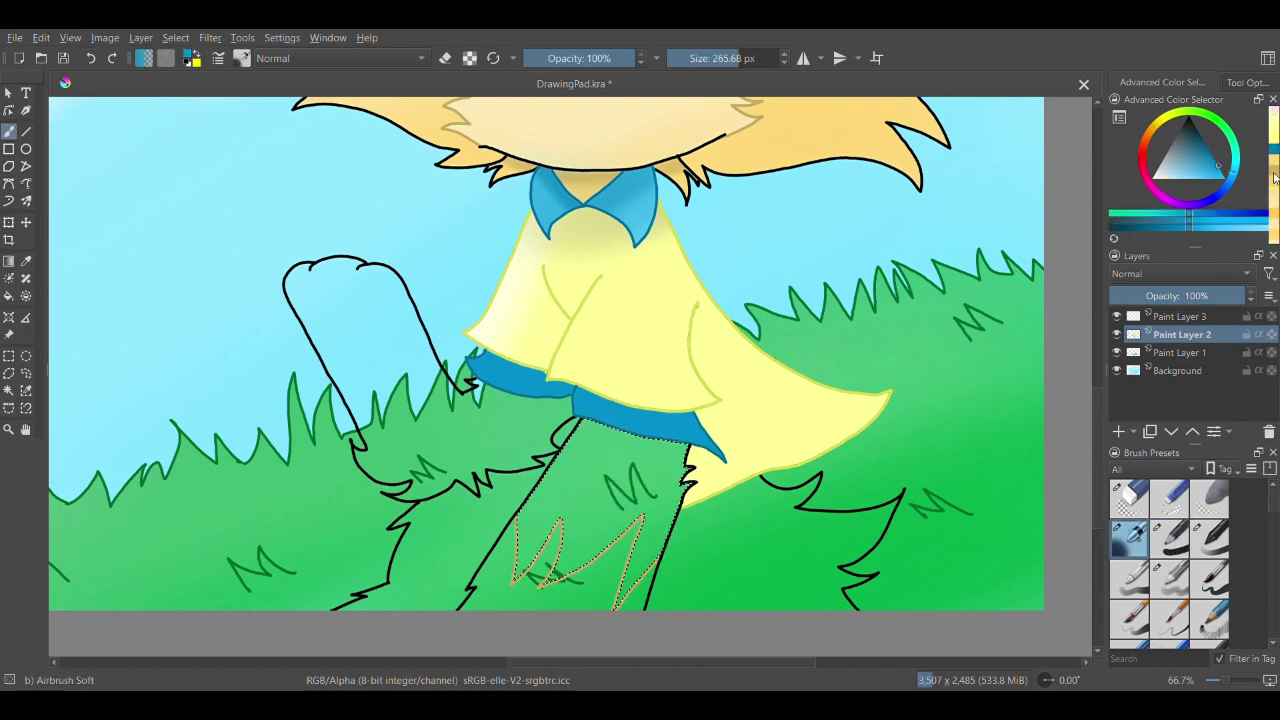
pyautogui.click(1274, 179)
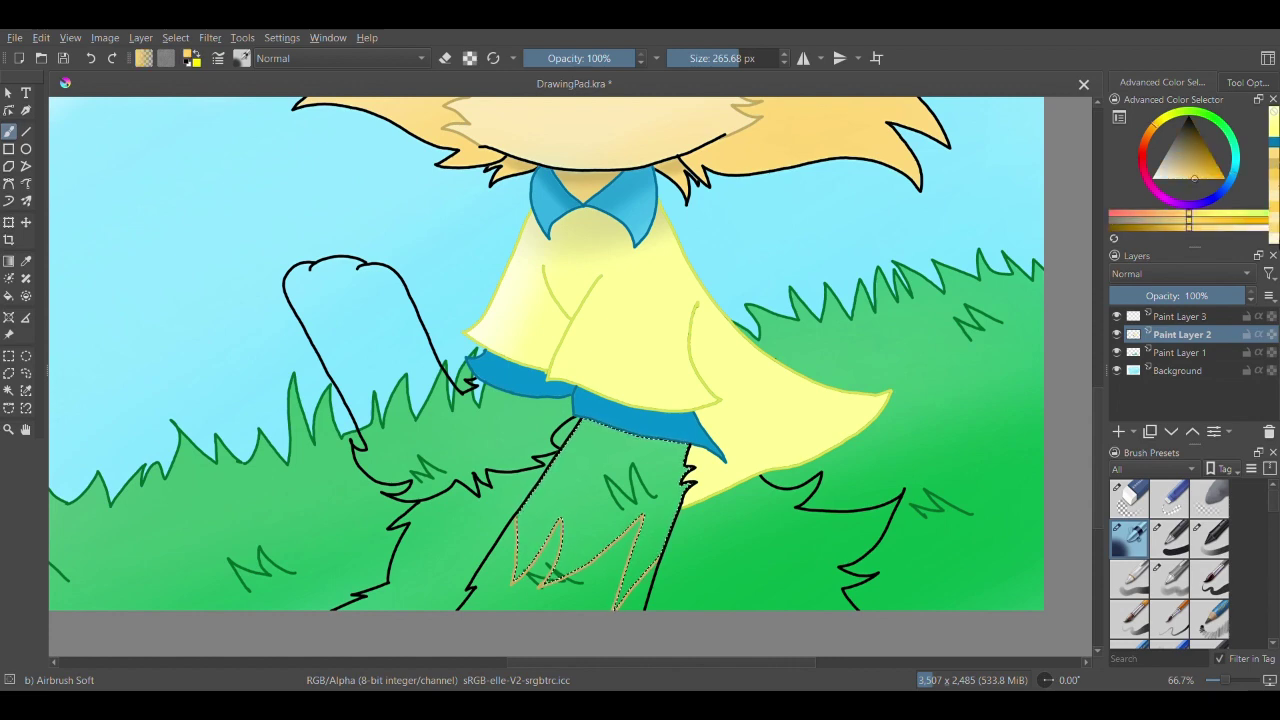
pyautogui.moveTo(608, 497); pyautogui.dragTo(642, 562)
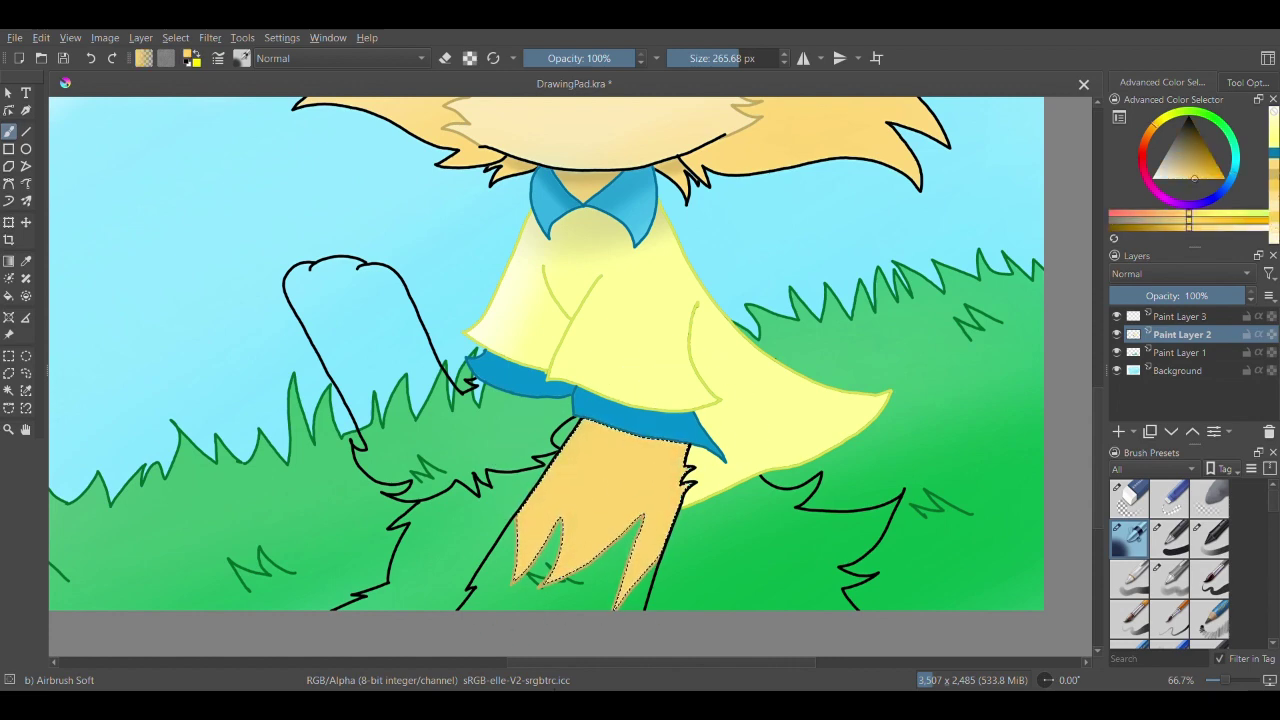
pyautogui.click(1185, 188)
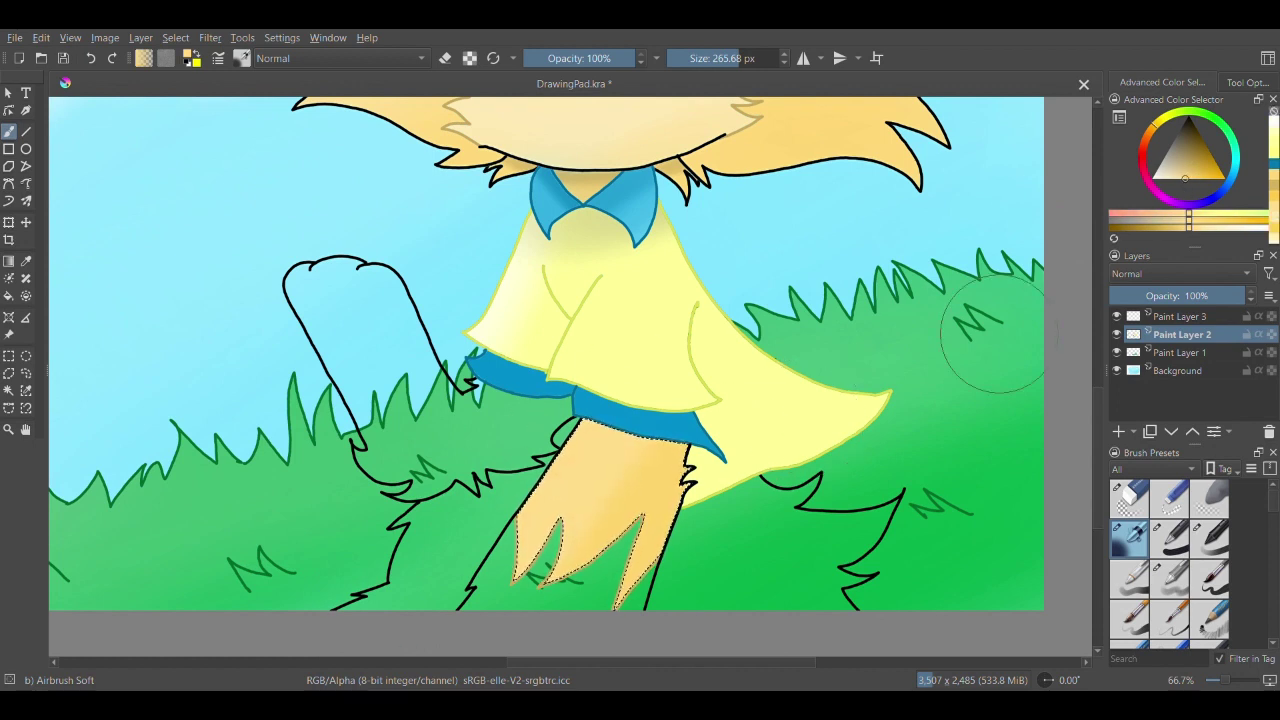
# - Select the raised leg and draw a tan zigzag fur marking across it with the Basic-1 brush
pyautogui.click(1276, 160)
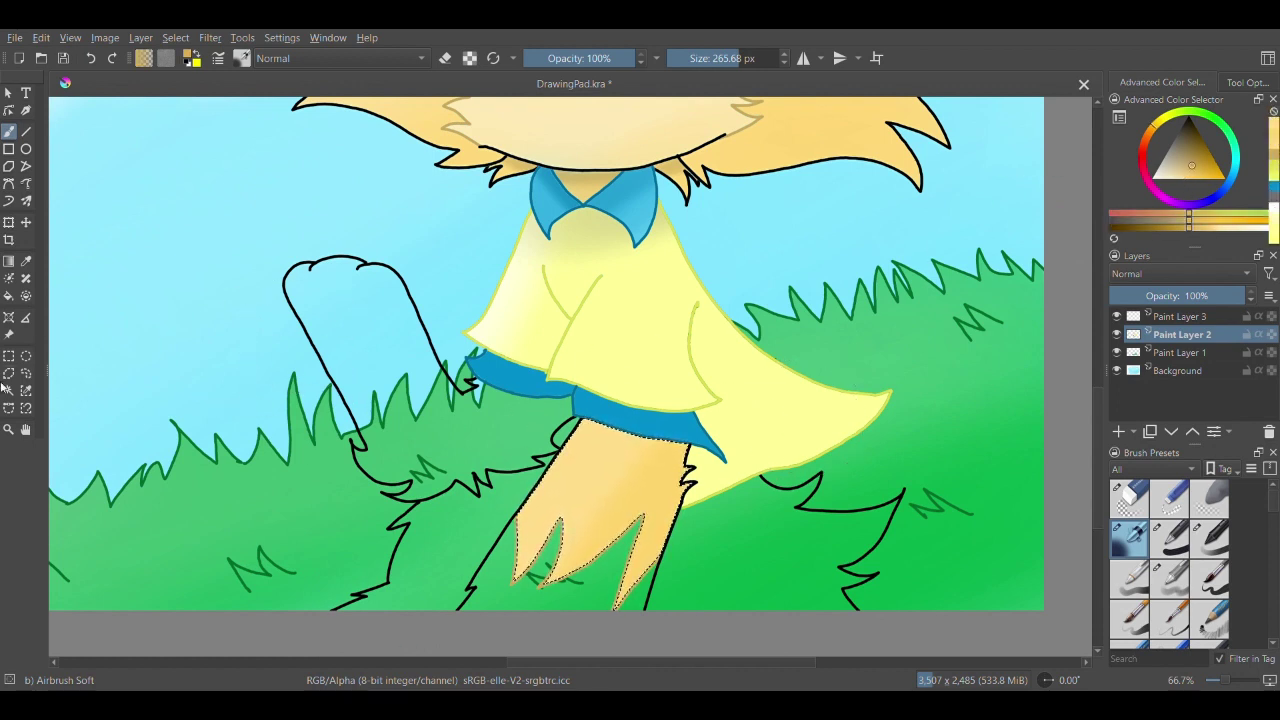
pyautogui.click(9, 390)
pyautogui.click(9, 132)
pyautogui.click(1169, 539)
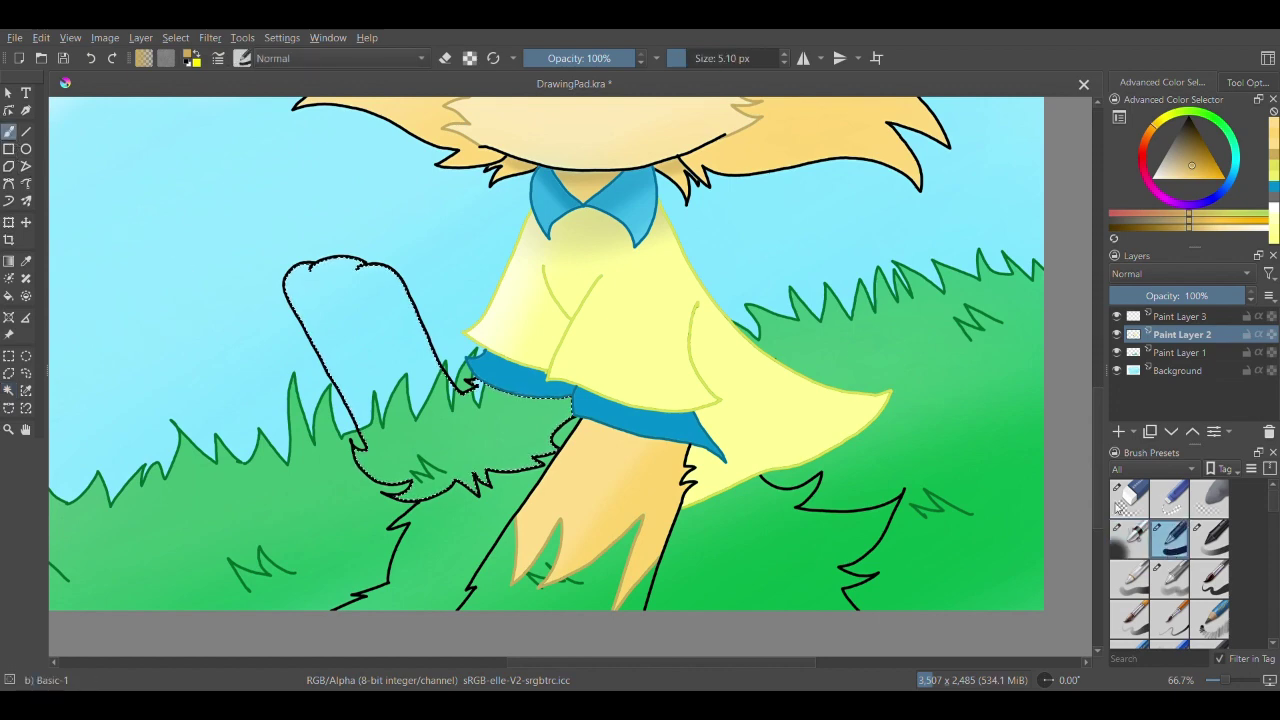
pyautogui.moveTo(347, 406)
pyautogui.mouseDown()
pyautogui.moveTo(460, 423)
pyautogui.moveTo(472, 388)
pyautogui.mouseUp()
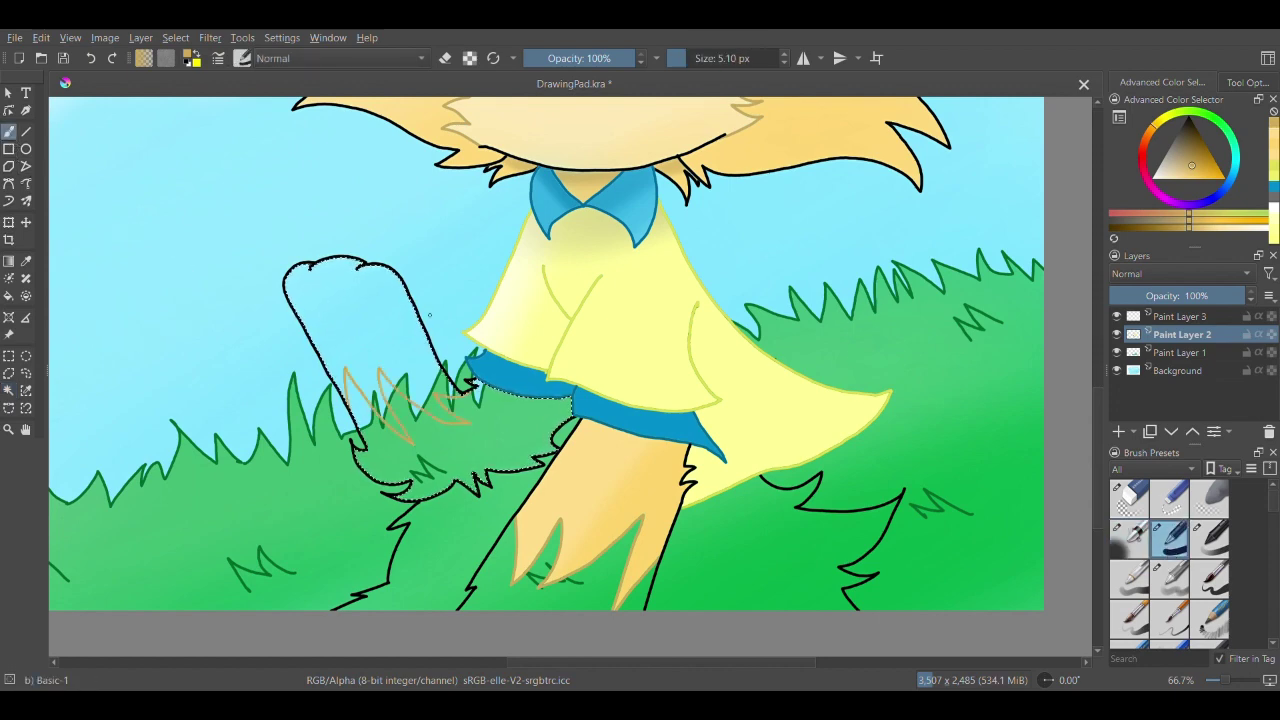
# - Switch to Airbrush Soft and try painting the raised paw above the zigzag orange
pyautogui.click(1131, 539)
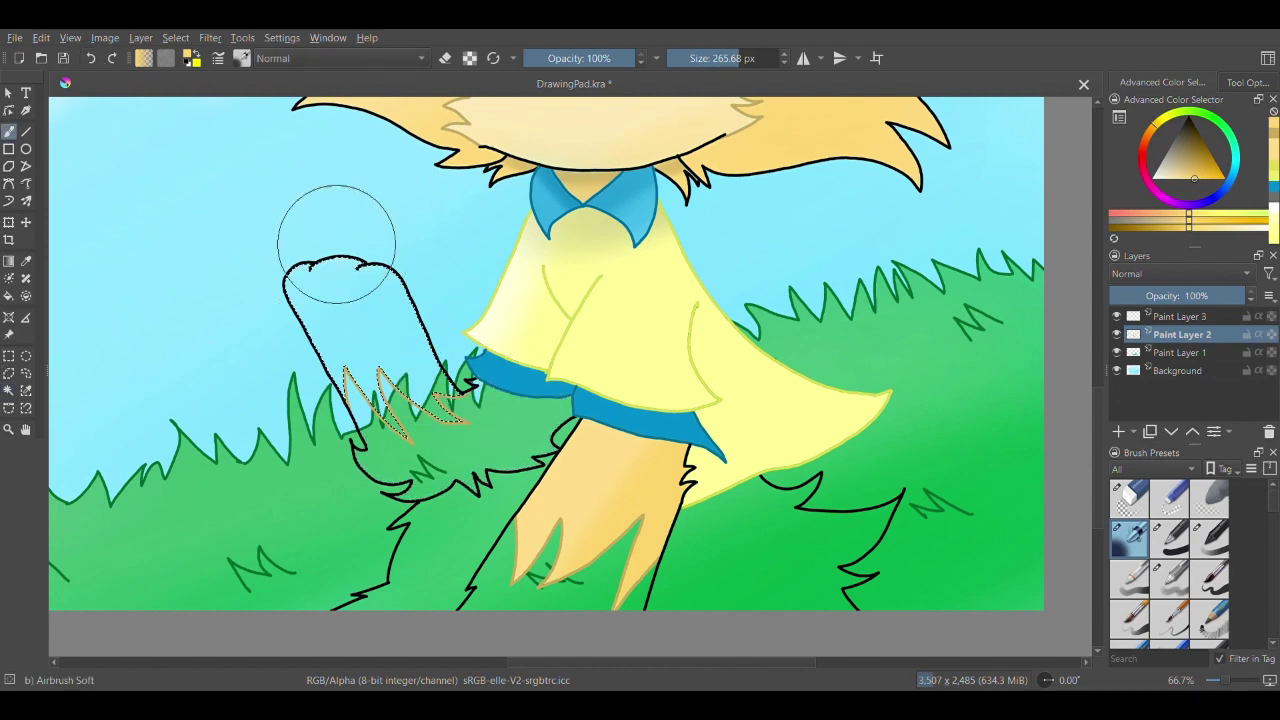
pyautogui.moveTo(337, 223)
pyautogui.mouseDown()
pyautogui.moveTo(413, 360)
pyautogui.moveTo(420, 415)
pyautogui.moveTo(308, 307)
pyautogui.moveTo(375, 350)
pyautogui.mouseUp()
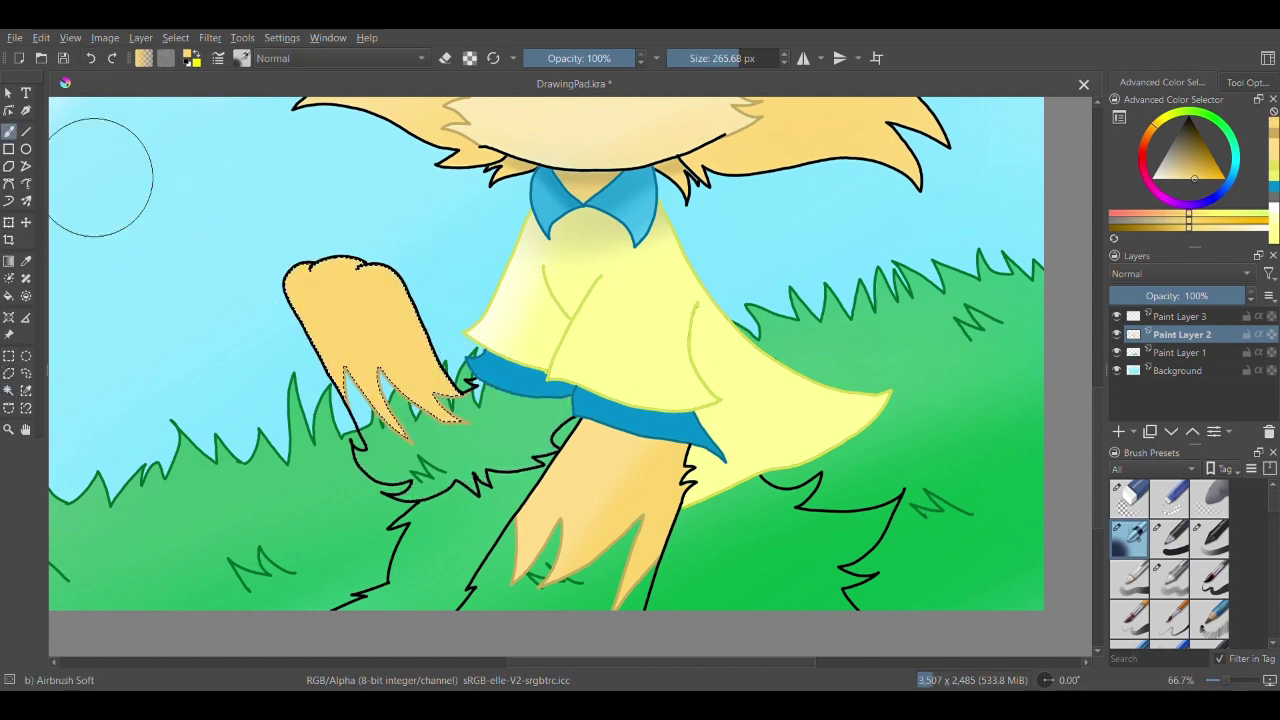
# - Select the raised leg's fur below the zigzag, airbrush it orange, and add a paler highlight
pyautogui.click(8, 390)
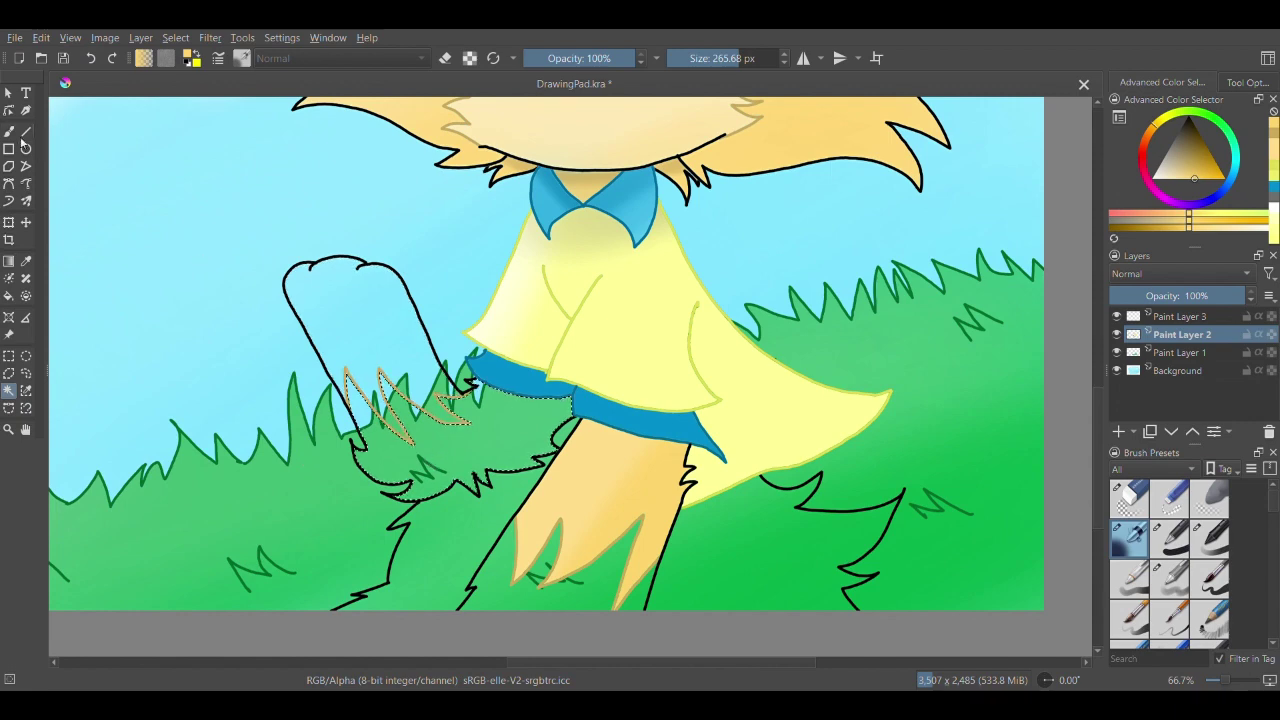
pyautogui.click(8, 131)
pyautogui.moveTo(505, 435); pyautogui.dragTo(540, 452)
pyautogui.moveTo(522, 507)
pyautogui.mouseDown()
pyautogui.moveTo(455, 510)
pyautogui.moveTo(372, 430)
pyautogui.mouseUp()
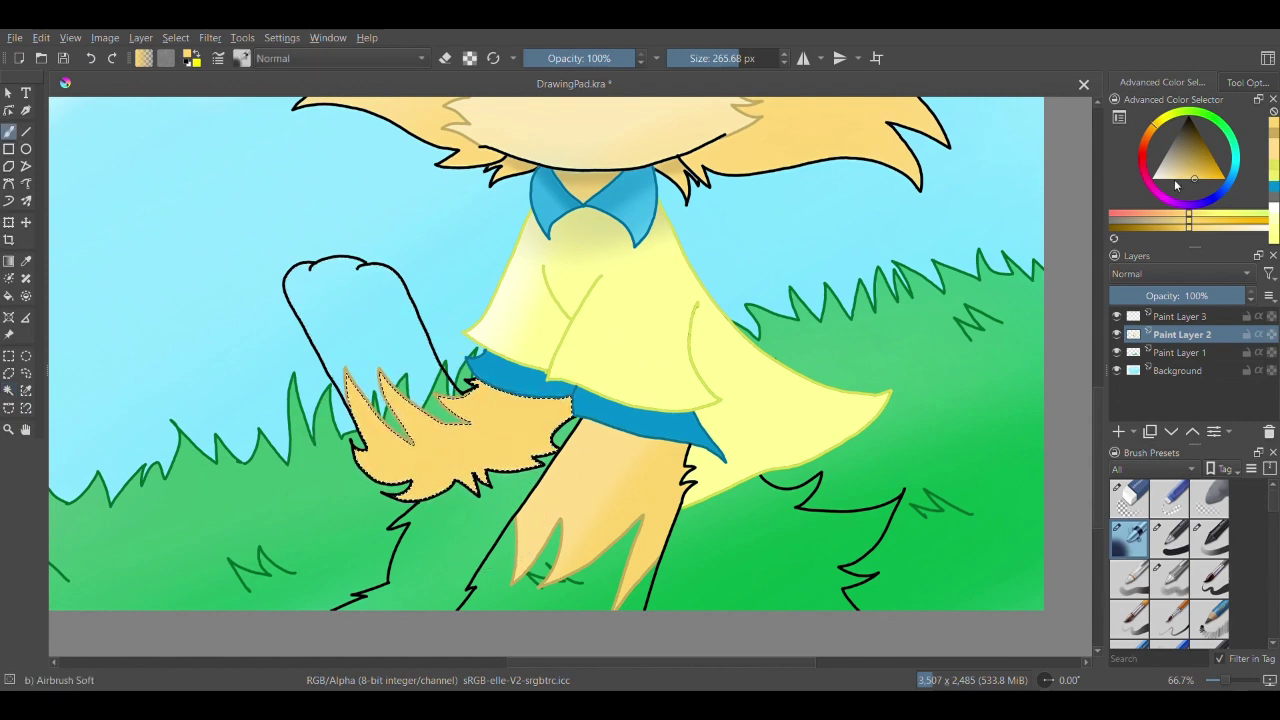
pyautogui.moveTo(1192, 180); pyautogui.dragTo(1178, 202)
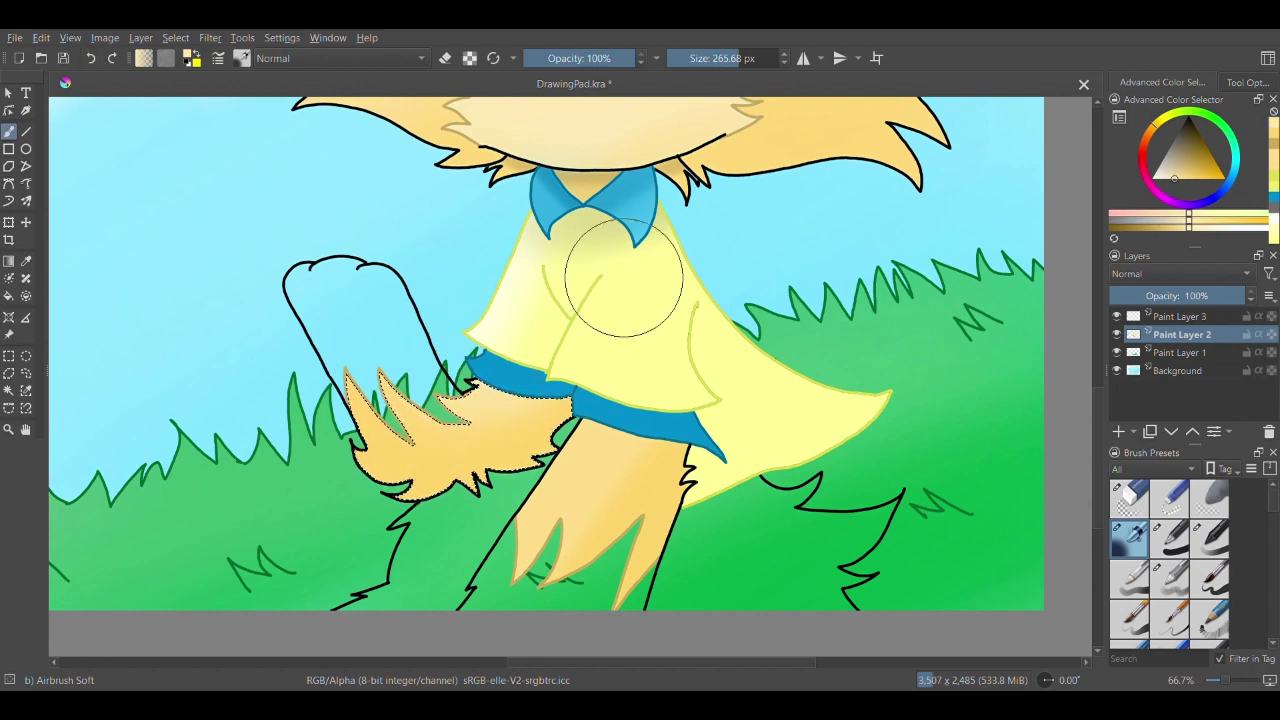
# - Sample a cream fur colour, airbrush the raised paw above the zigzag with it, and add a paler highlight
pyautogui.click(26, 261)
pyautogui.click(573, 178)
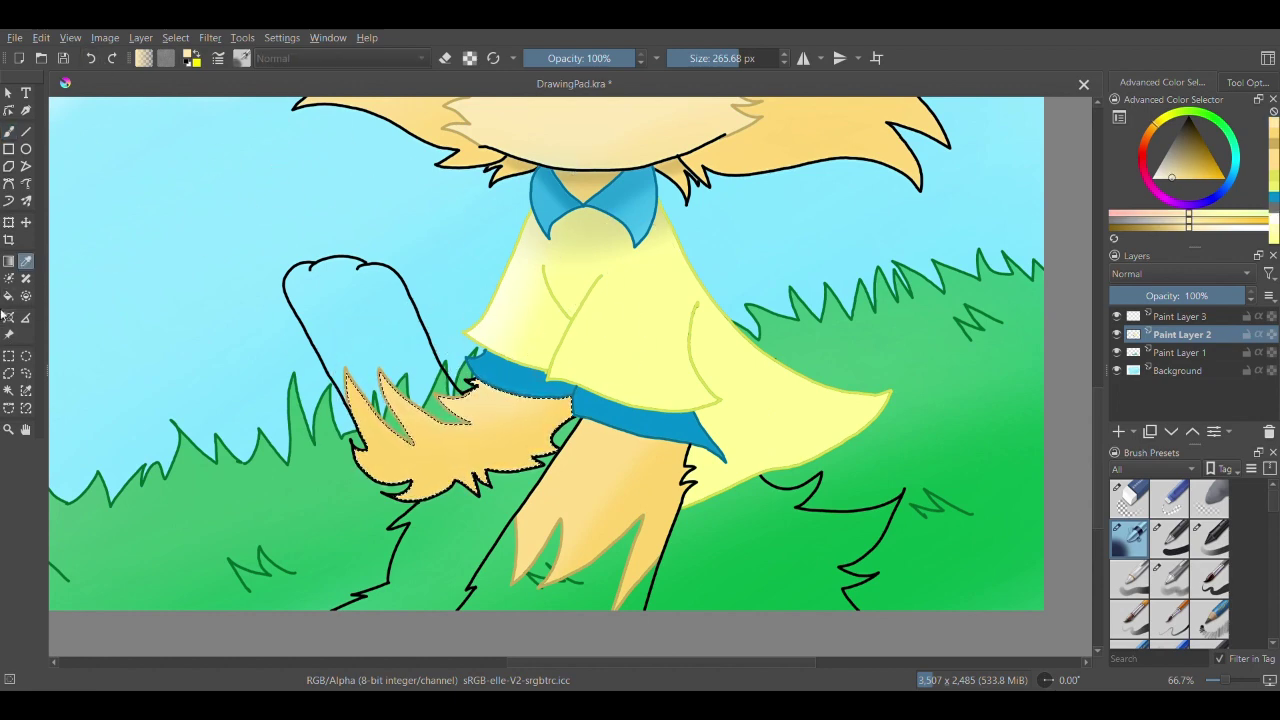
pyautogui.click(9, 131)
pyautogui.moveTo(320, 300)
pyautogui.mouseDown()
pyautogui.moveTo(329, 223)
pyautogui.moveTo(360, 400)
pyautogui.mouseUp()
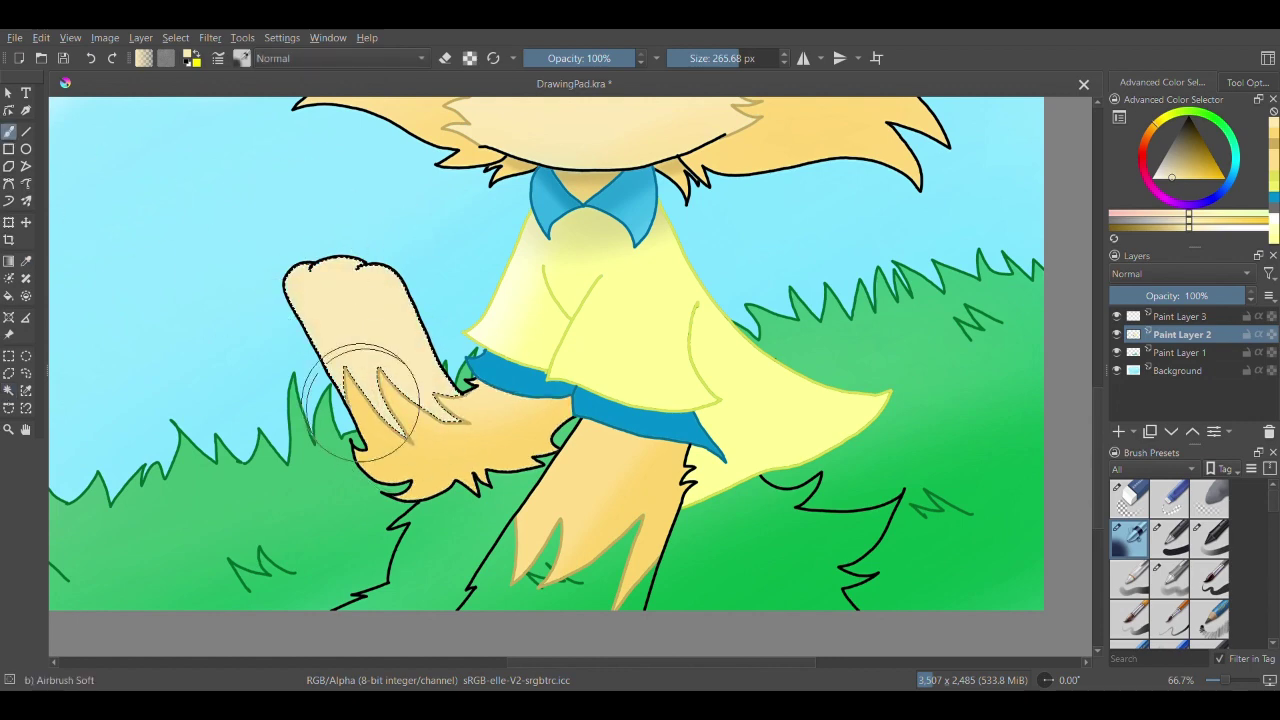
pyautogui.click(1162, 179)
pyautogui.moveTo(315, 265); pyautogui.dragTo(459, 335)
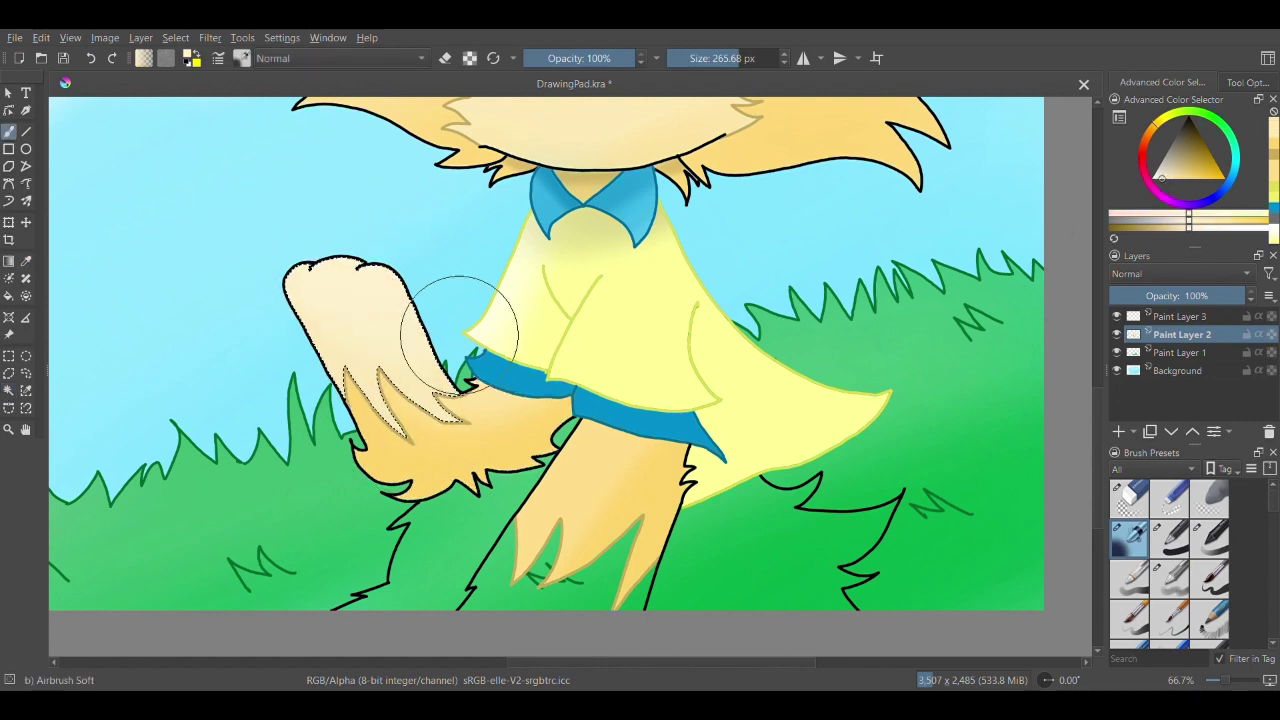
# - Select the standing leg's area below the zigzag and airbrush it cream
pyautogui.click(9, 390)
pyautogui.click(580, 590)
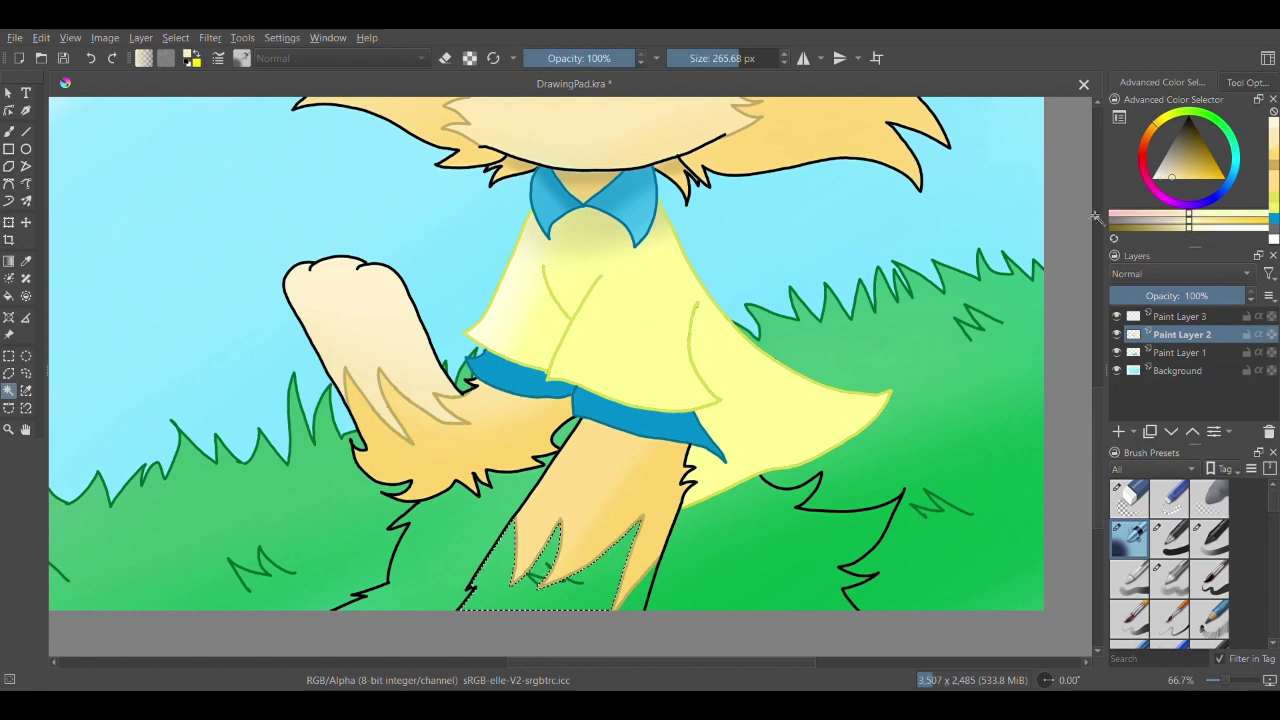
pyautogui.click(9, 131)
pyautogui.moveTo(481, 490)
pyautogui.mouseDown()
pyautogui.moveTo(503, 575)
pyautogui.moveTo(677, 525)
pyautogui.moveTo(598, 640)
pyautogui.mouseUp()
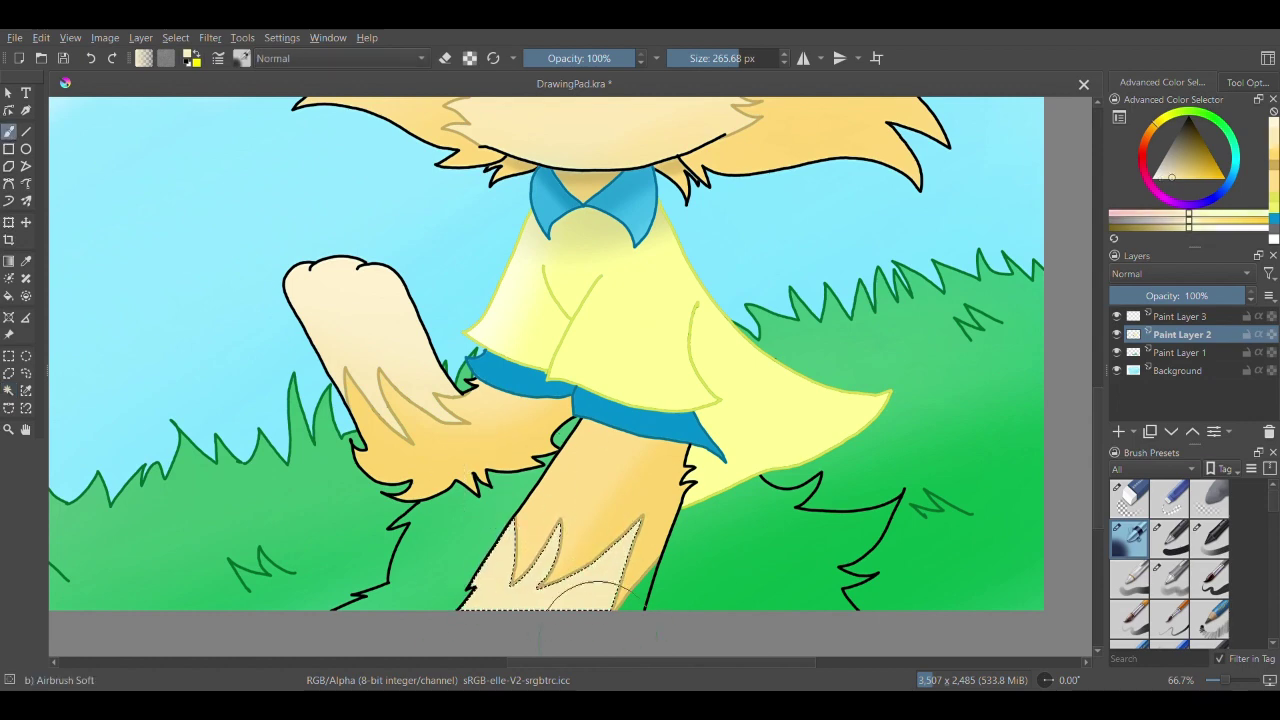
# - Add a paler highlight to the standing leg's cream fur and fill the small wedge at the leg's lower edge with cream
pyautogui.click(1161, 179)
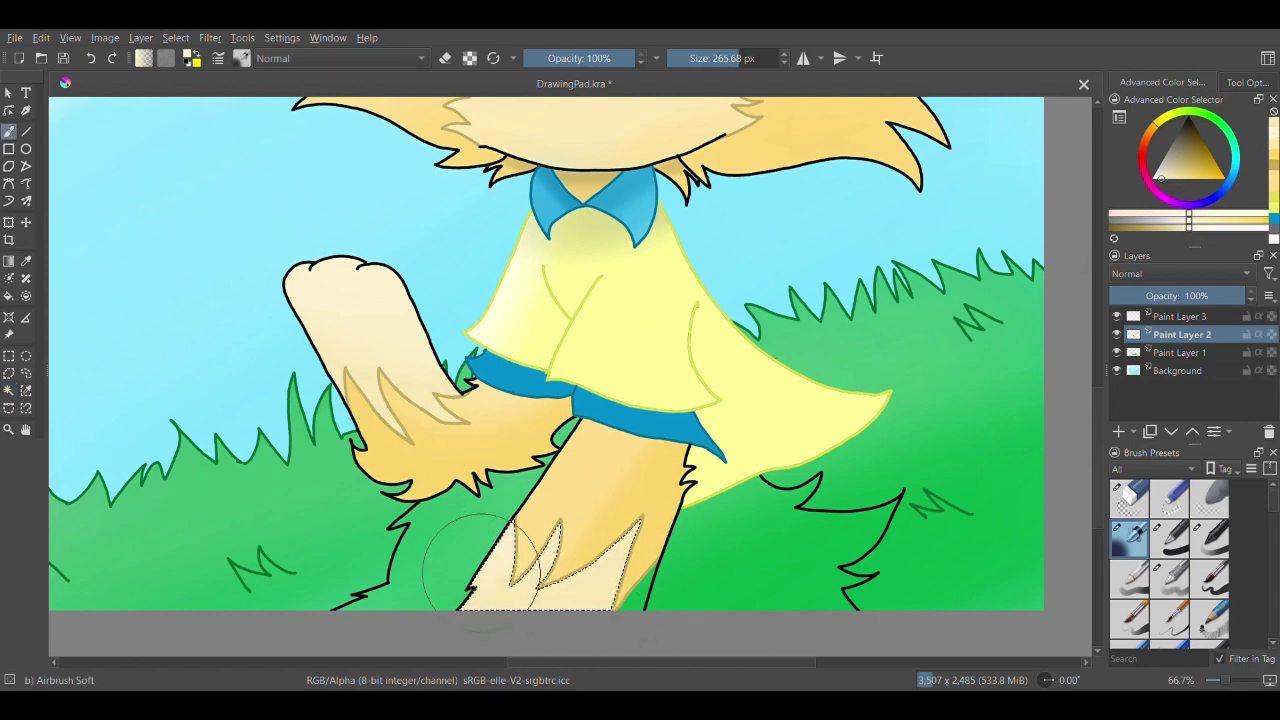
pyautogui.moveTo(481, 573); pyautogui.dragTo(510, 625)
pyautogui.click(26, 261)
pyautogui.click(9, 390)
pyautogui.click(640, 597)
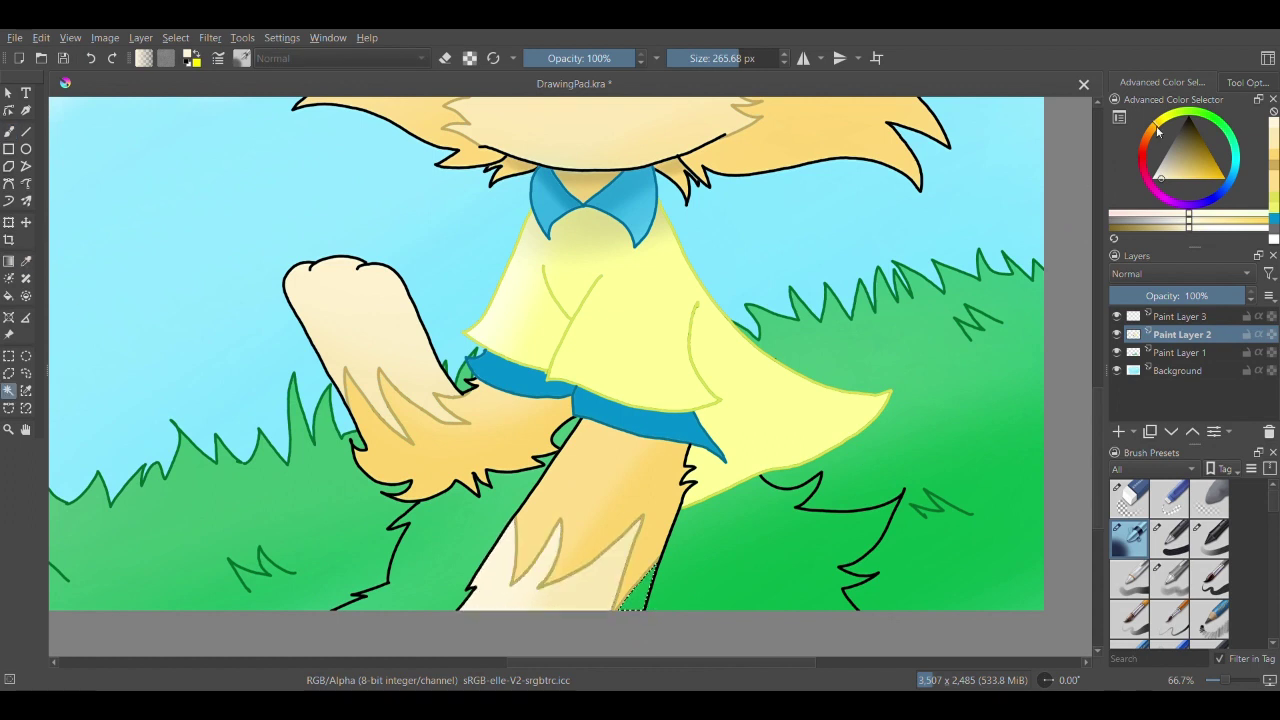
pyautogui.click(1277, 138)
pyautogui.click(9, 131)
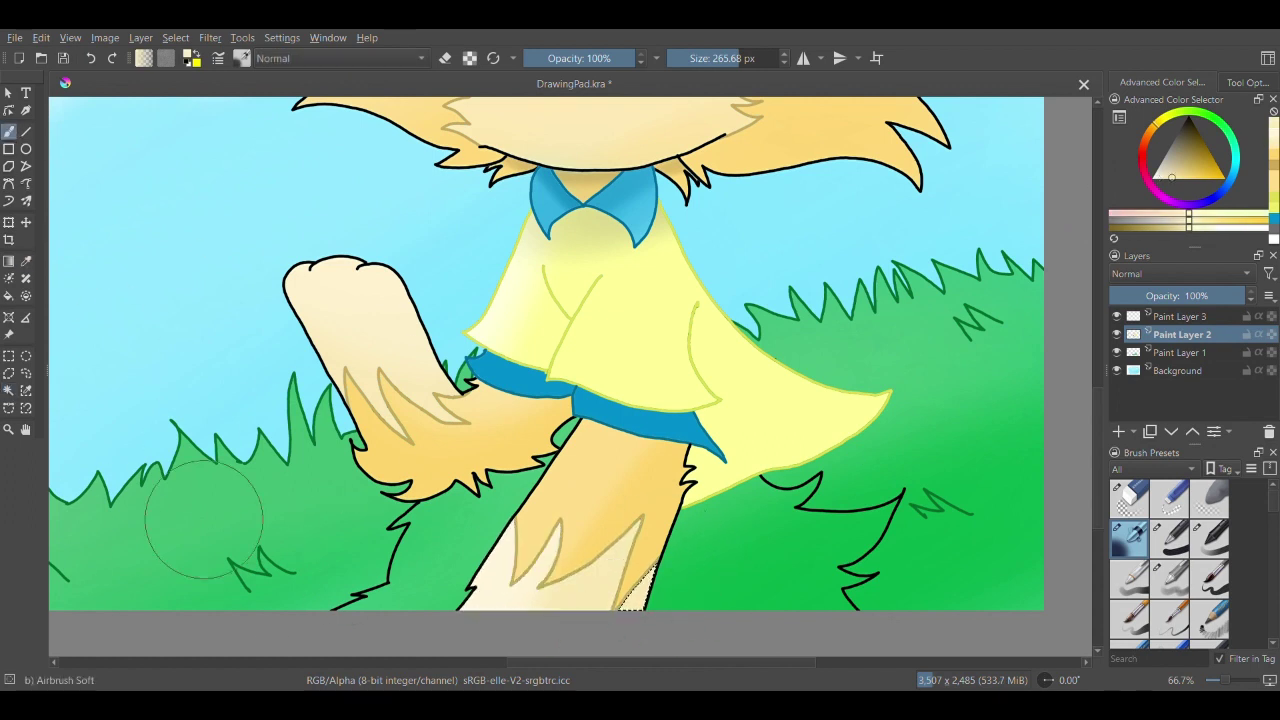
# - Sample the shirt outline's yellow and draw the missing hem line between the raised and standing legs with the Basic-1 brush
pyautogui.scroll(1, 570, 507)
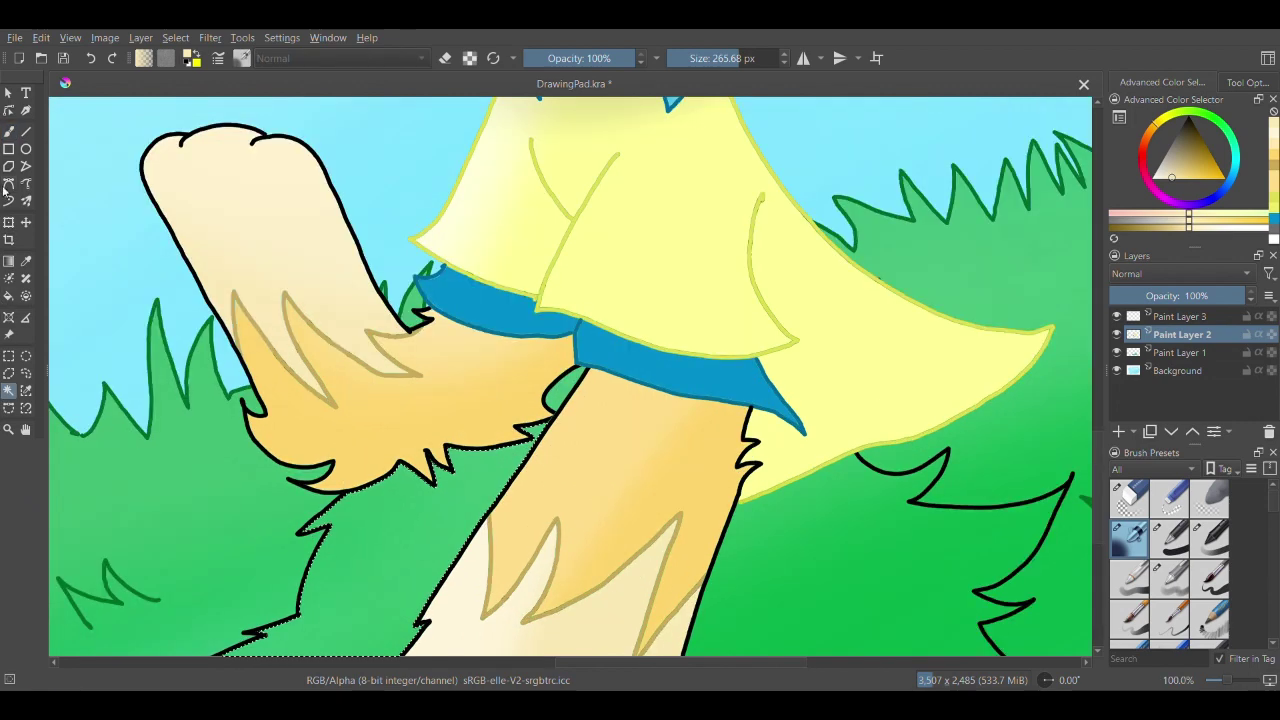
pyautogui.click(26, 261)
pyautogui.click(422, 249)
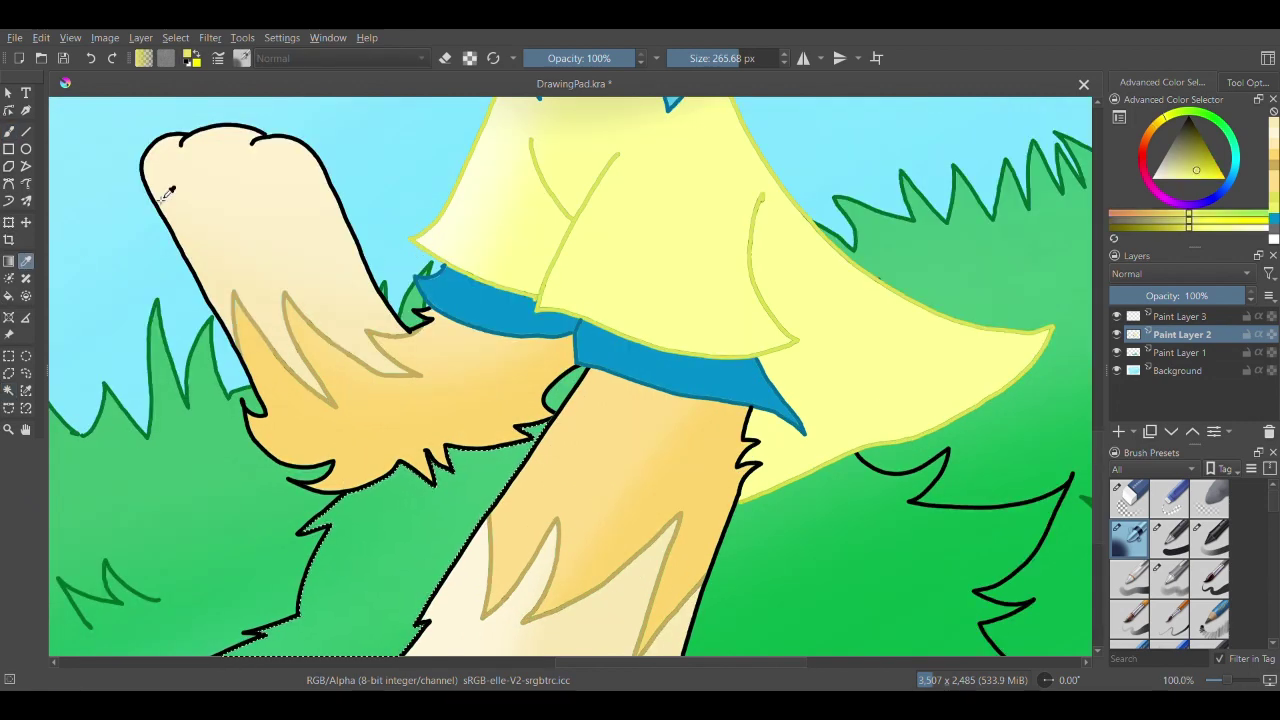
pyautogui.click(9, 131)
pyautogui.click(1170, 538)
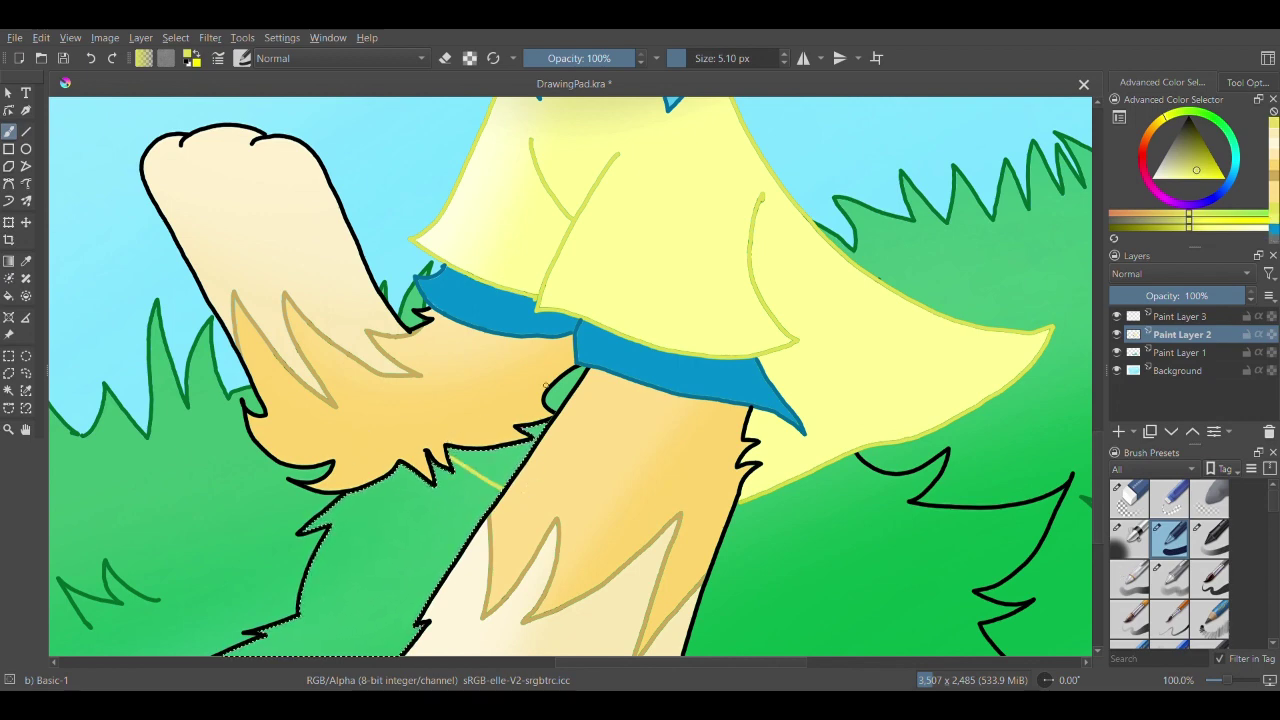
# - Select the shirt gaps between the raised and standing legs and airbrush them yellow
pyautogui.click(9, 391)
pyautogui.click(490, 462)
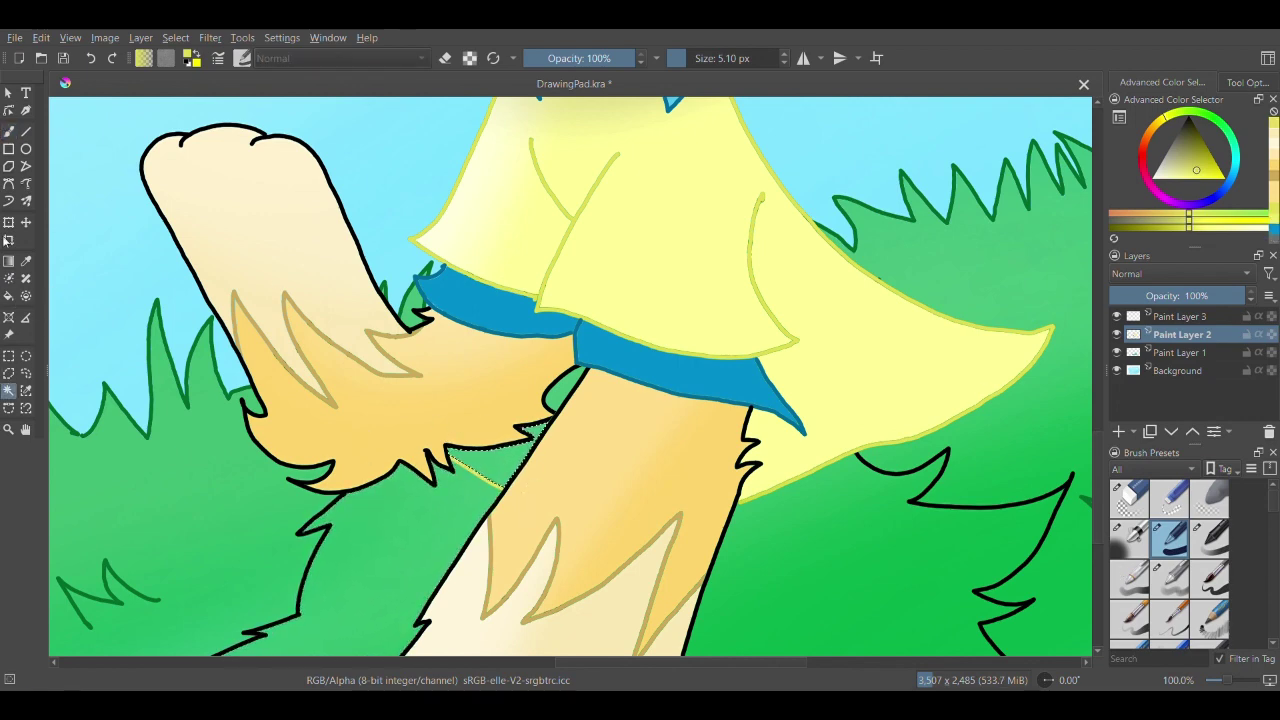
pyautogui.press('b')
pyautogui.press('/')
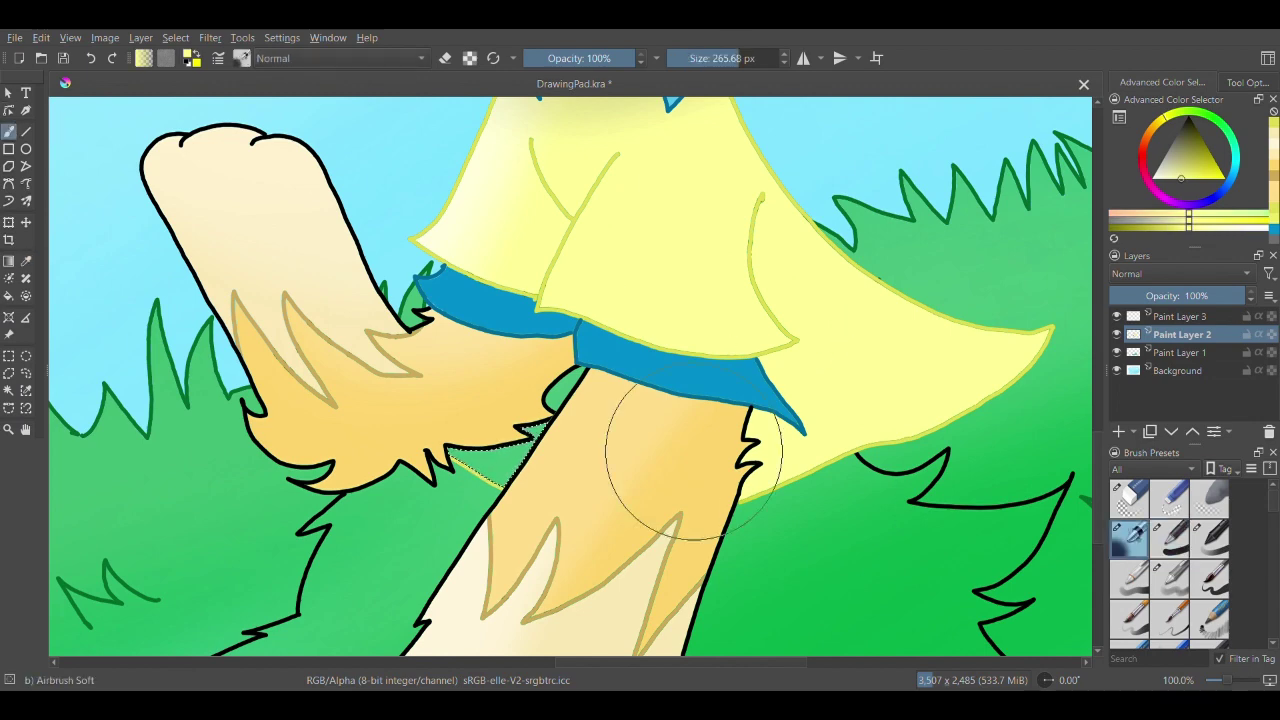
pyautogui.moveTo(543, 414); pyautogui.dragTo(499, 410)
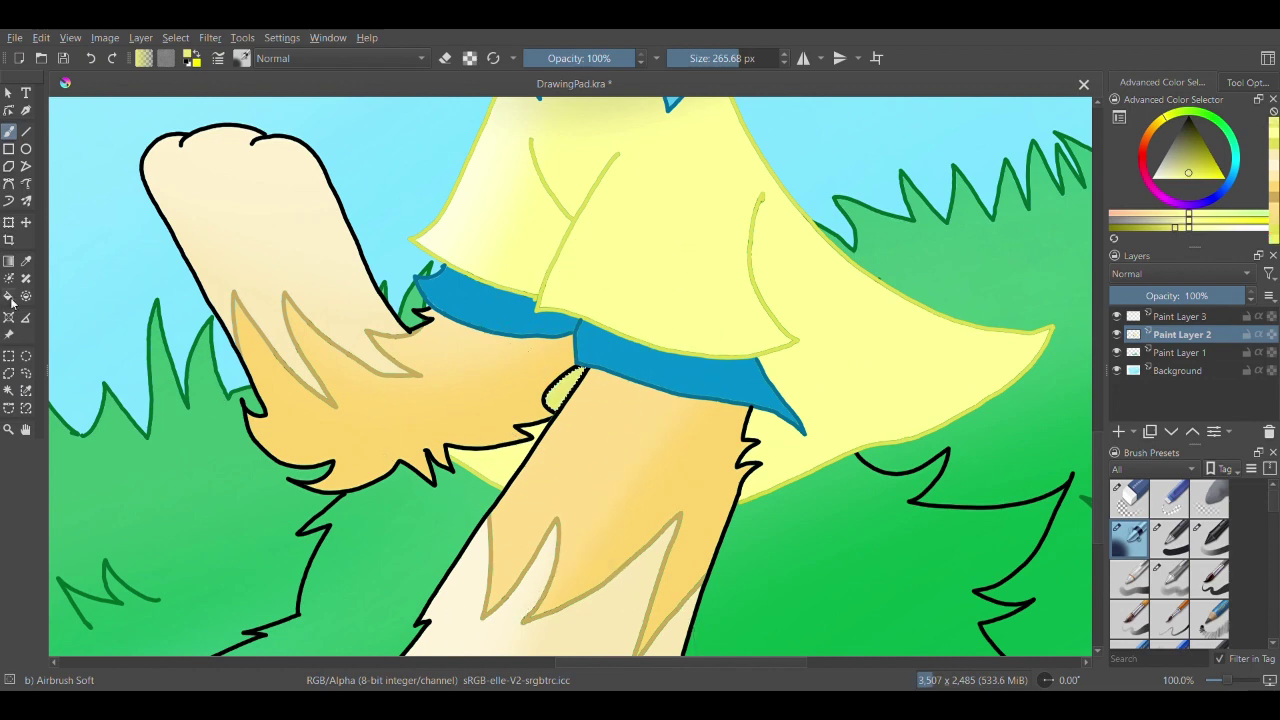
# - Select the far leg's area below the raised leg and enlarge the soft airbrush to 273.13 px
pyautogui.click(9, 390)
pyautogui.click(9, 131)
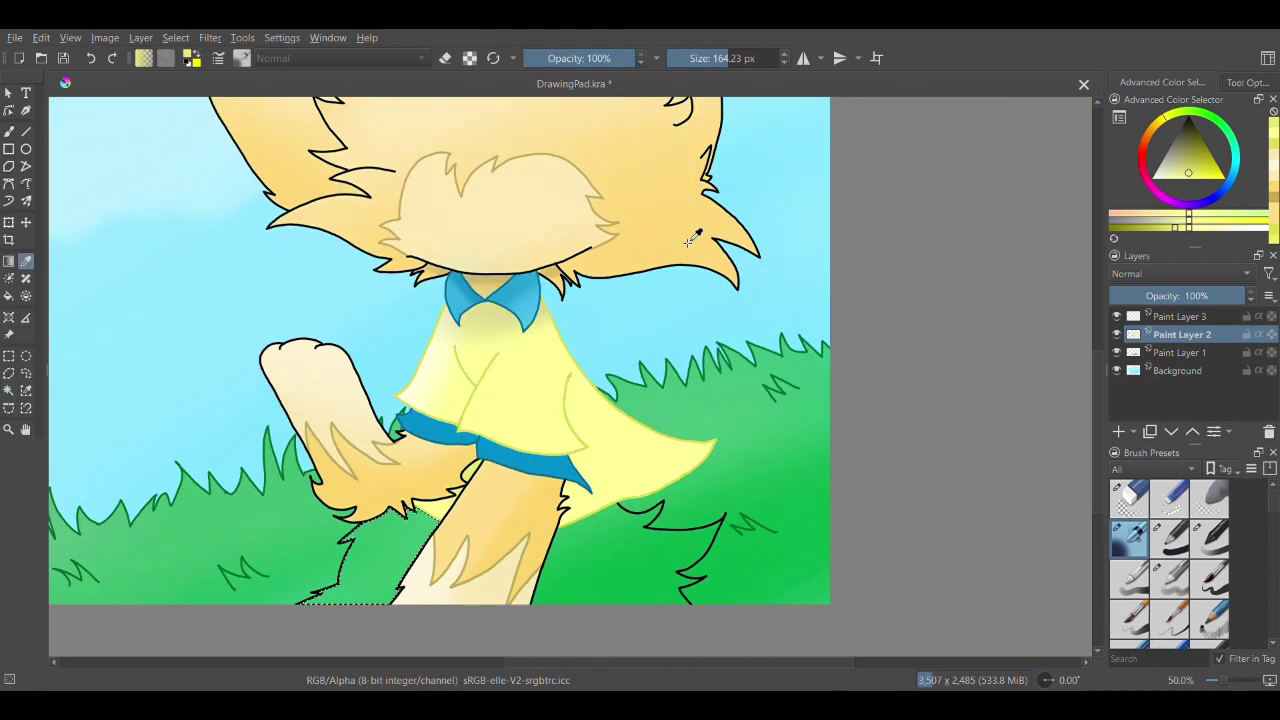
pyautogui.click(9, 131)
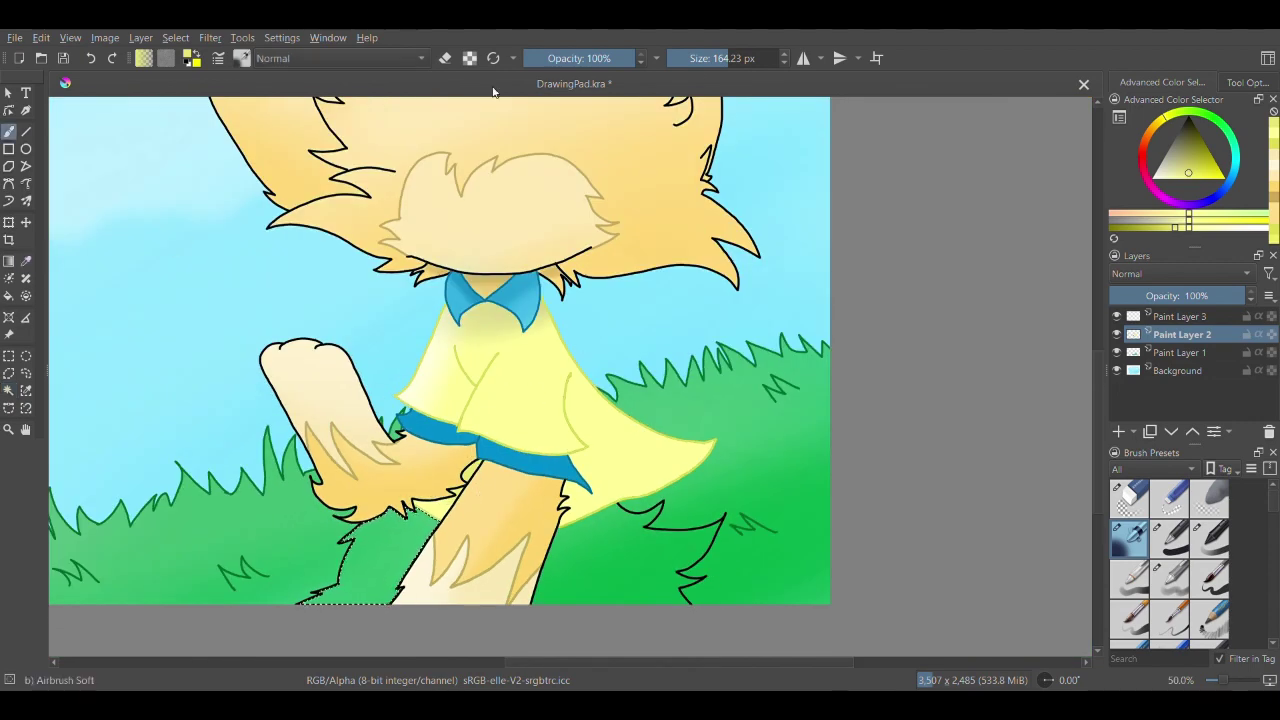
pyautogui.press(']')
pyautogui.press(']')
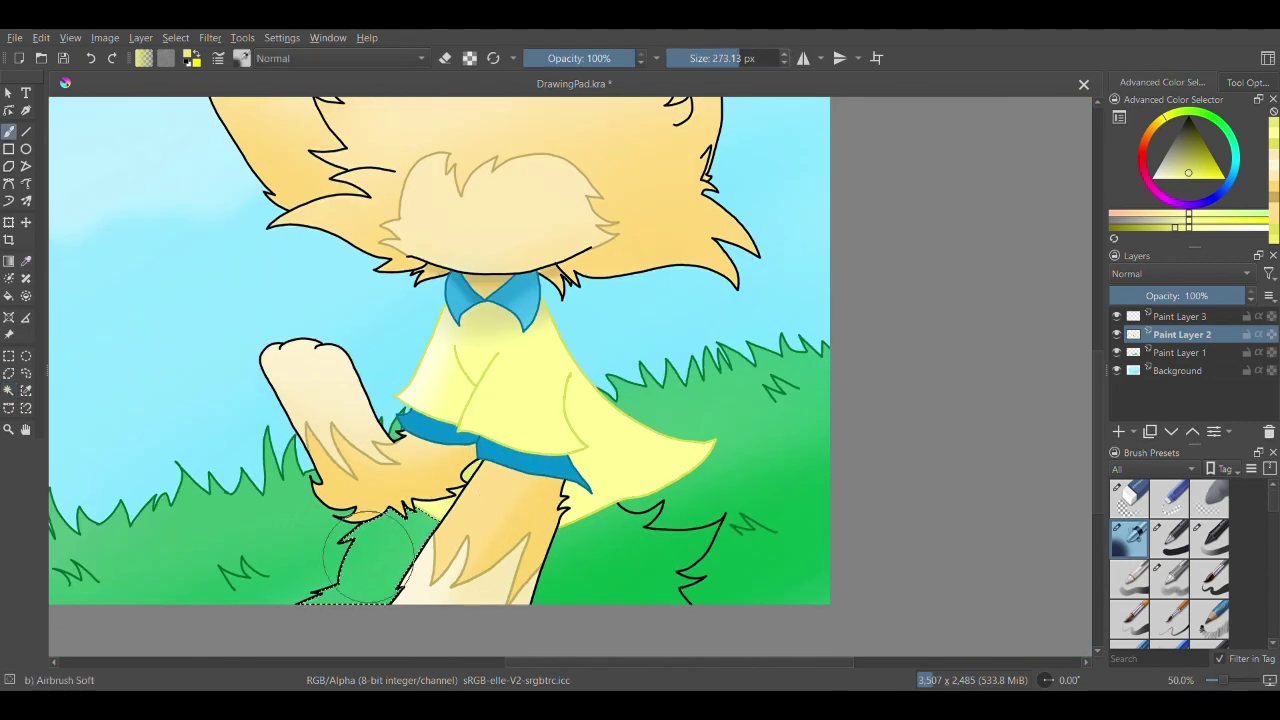
# - Undo the yellow trial stroke, airbrush the far leg with orange sampled from the head fur, and add a paler highlight
pyautogui.moveTo(400, 520); pyautogui.dragTo(330, 590)
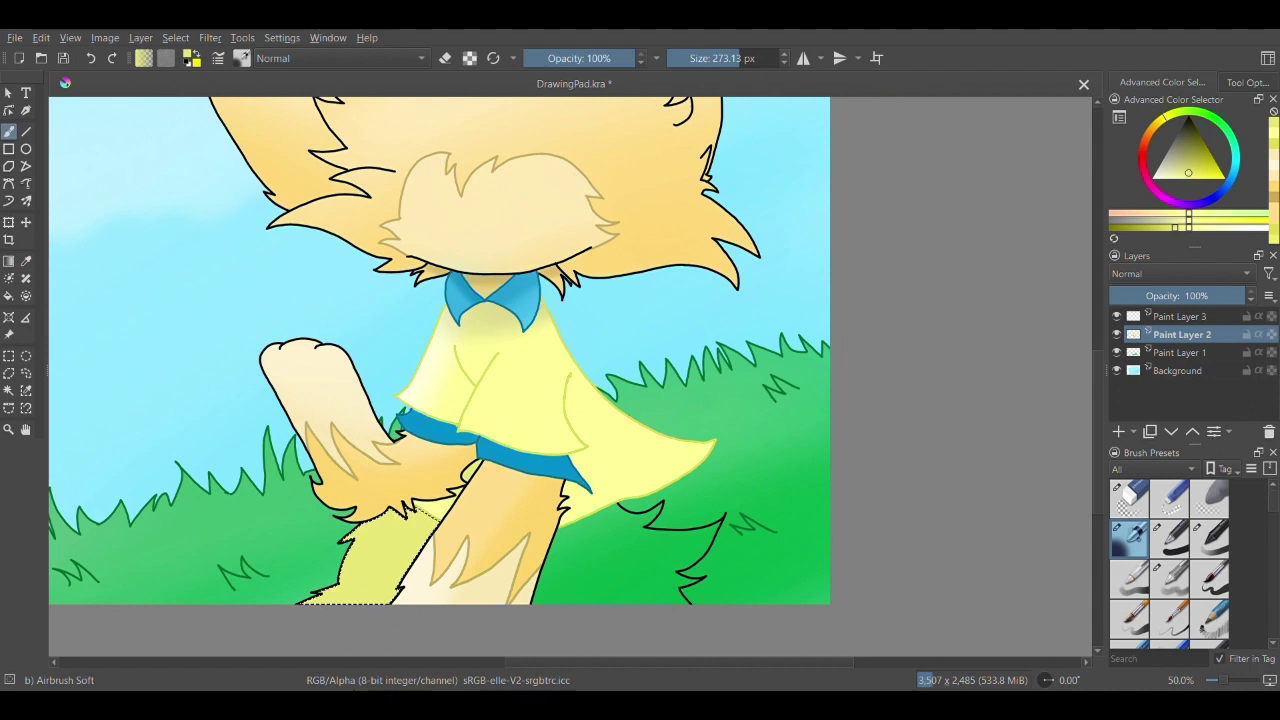
pyautogui.click(90, 58)
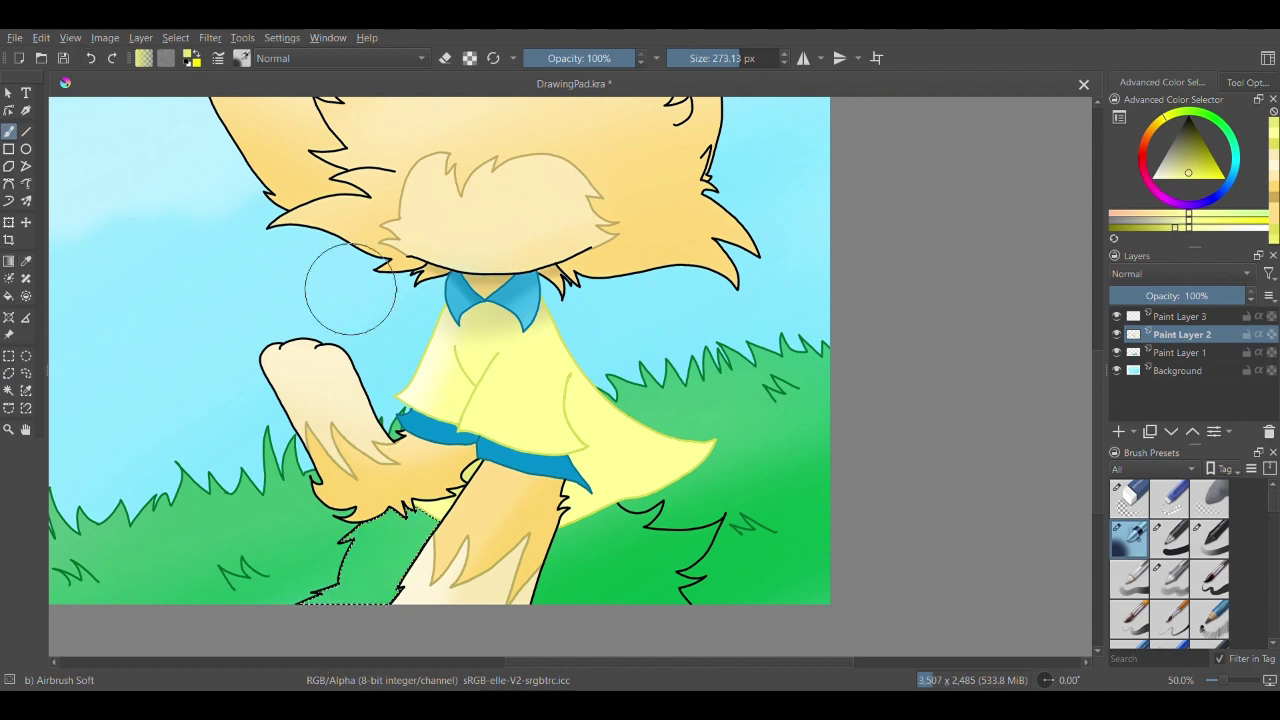
pyautogui.press('p')
pyautogui.click(708, 260)
pyautogui.press('b')
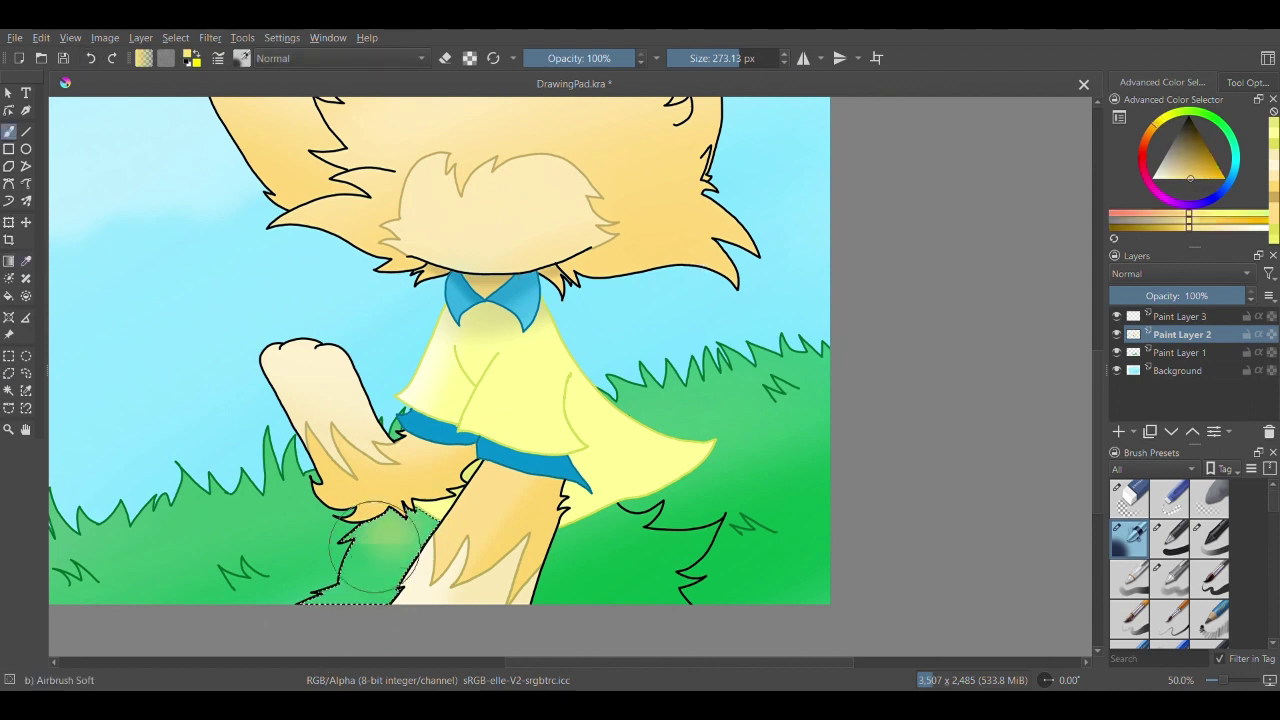
pyautogui.moveTo(400, 520); pyautogui.dragTo(359, 593)
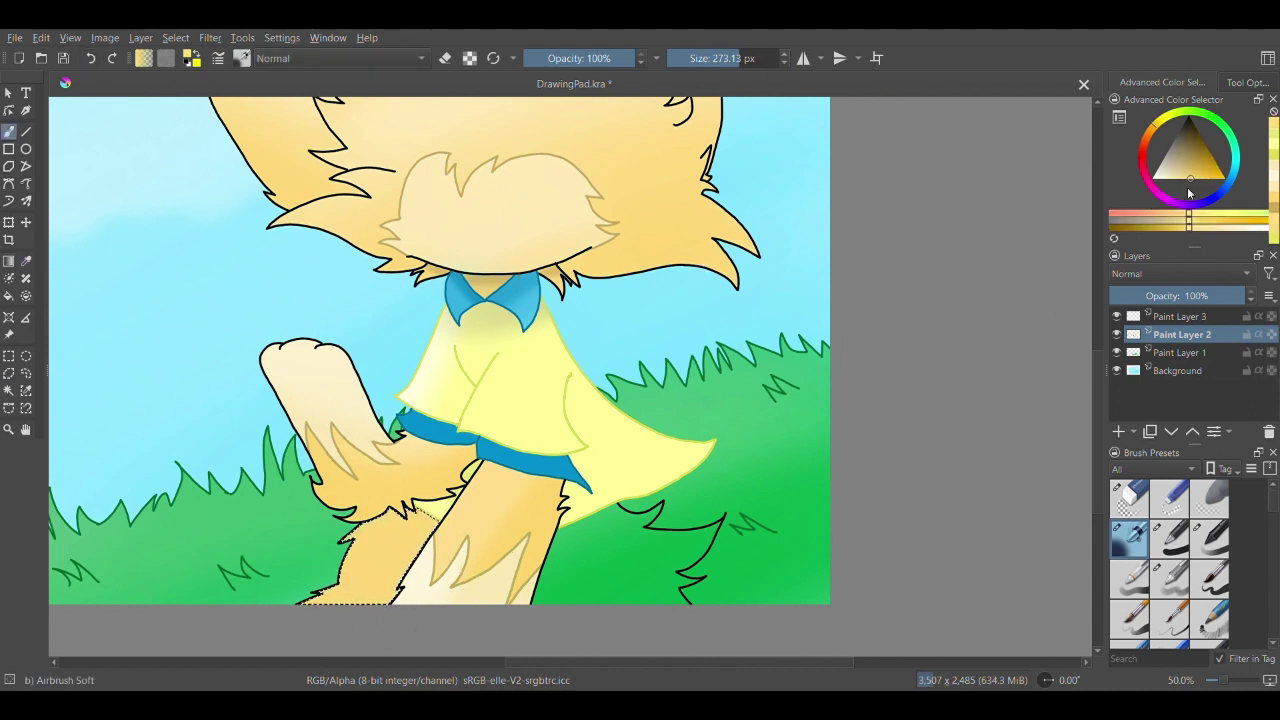
pyautogui.keyDown('ctrl'); pyautogui.click(357, 471); pyautogui.keyUp('ctrl')
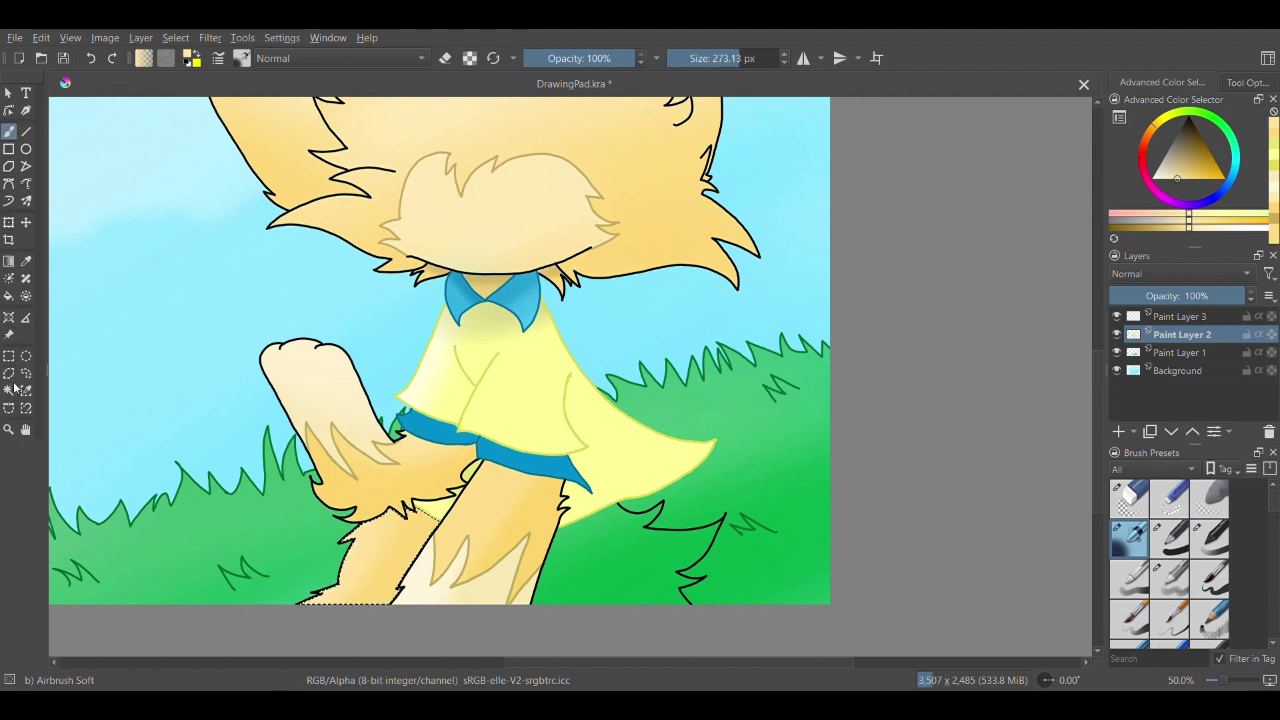
# - Select the furry area behind the standing leg under the shirt, airbrush it orange, and shade it with a darker tone
pyautogui.click(9, 390)
pyautogui.click(620, 560)
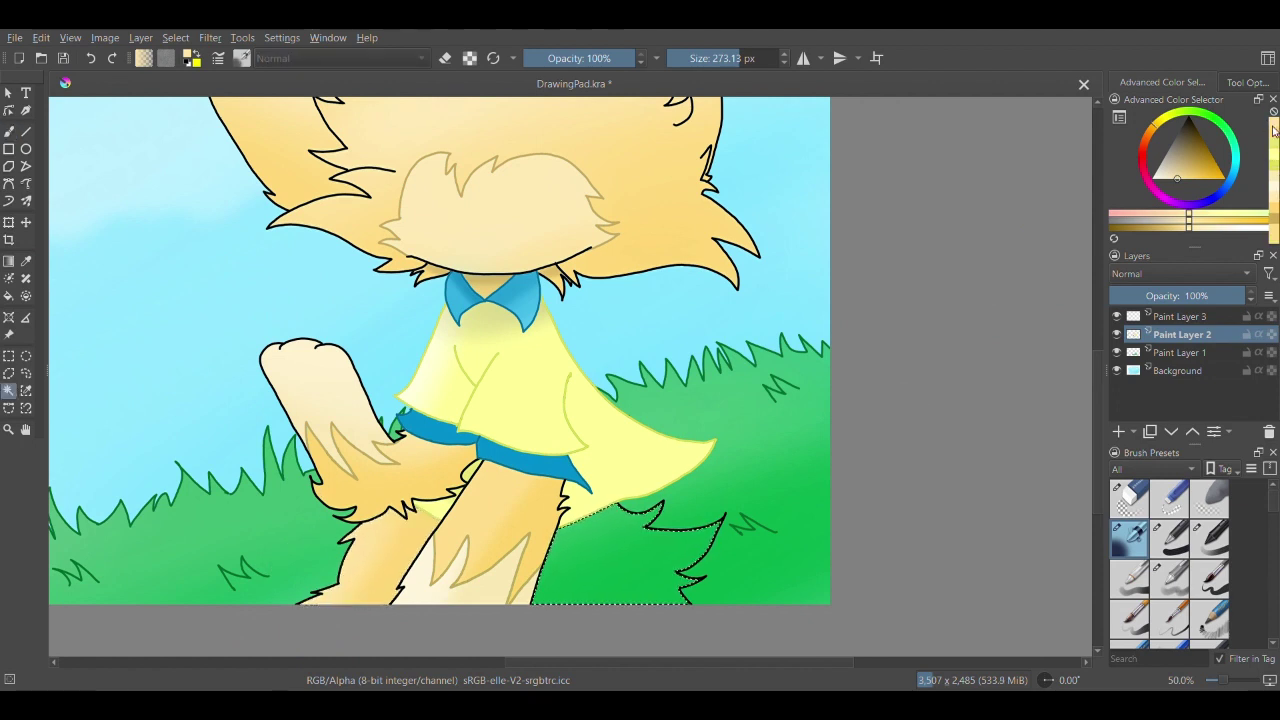
pyautogui.click(1190, 179)
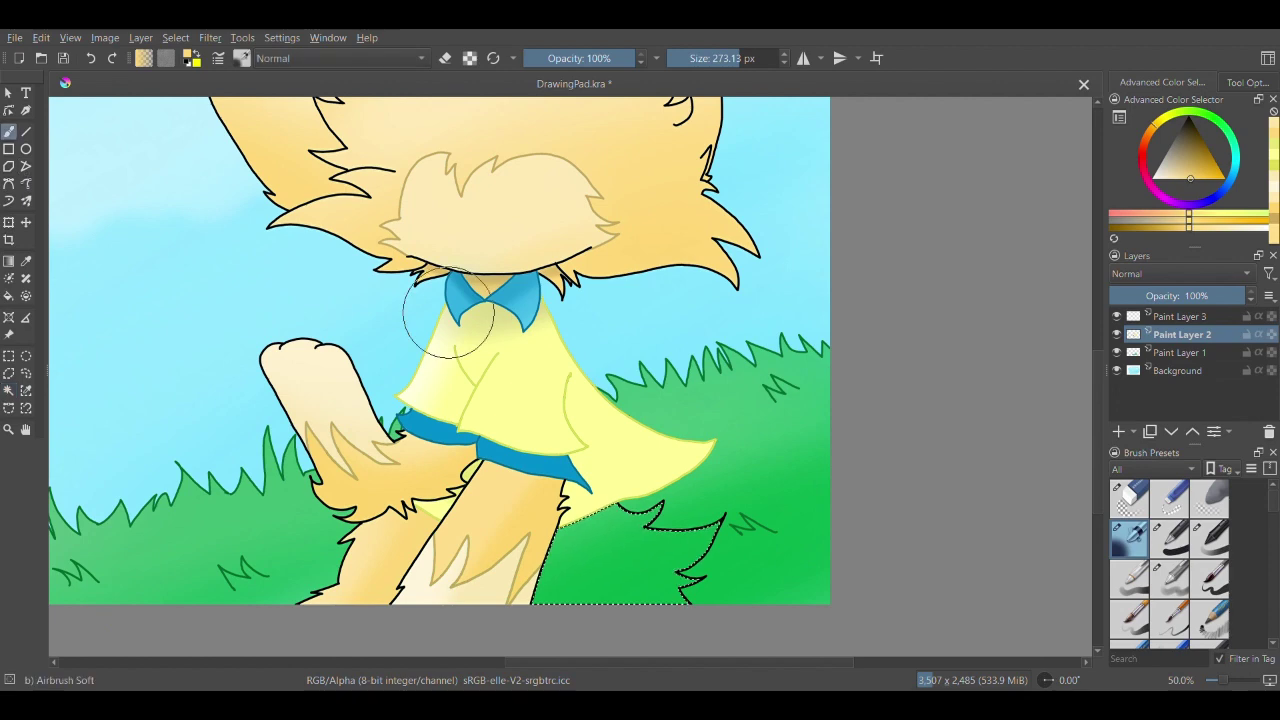
pyautogui.press('b')
pyautogui.moveTo(600, 560)
pyautogui.mouseDown()
pyautogui.moveTo(610, 638)
pyautogui.moveTo(700, 545)
pyautogui.mouseUp()
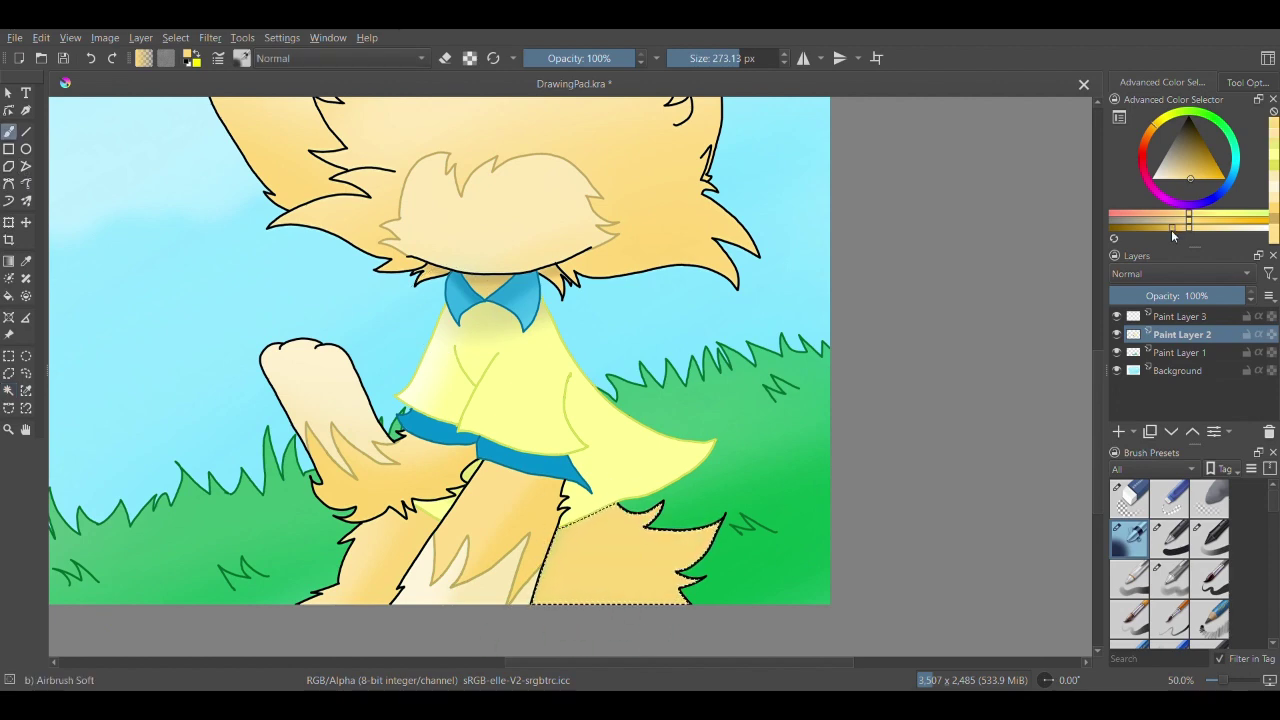
pyautogui.click(1174, 231)
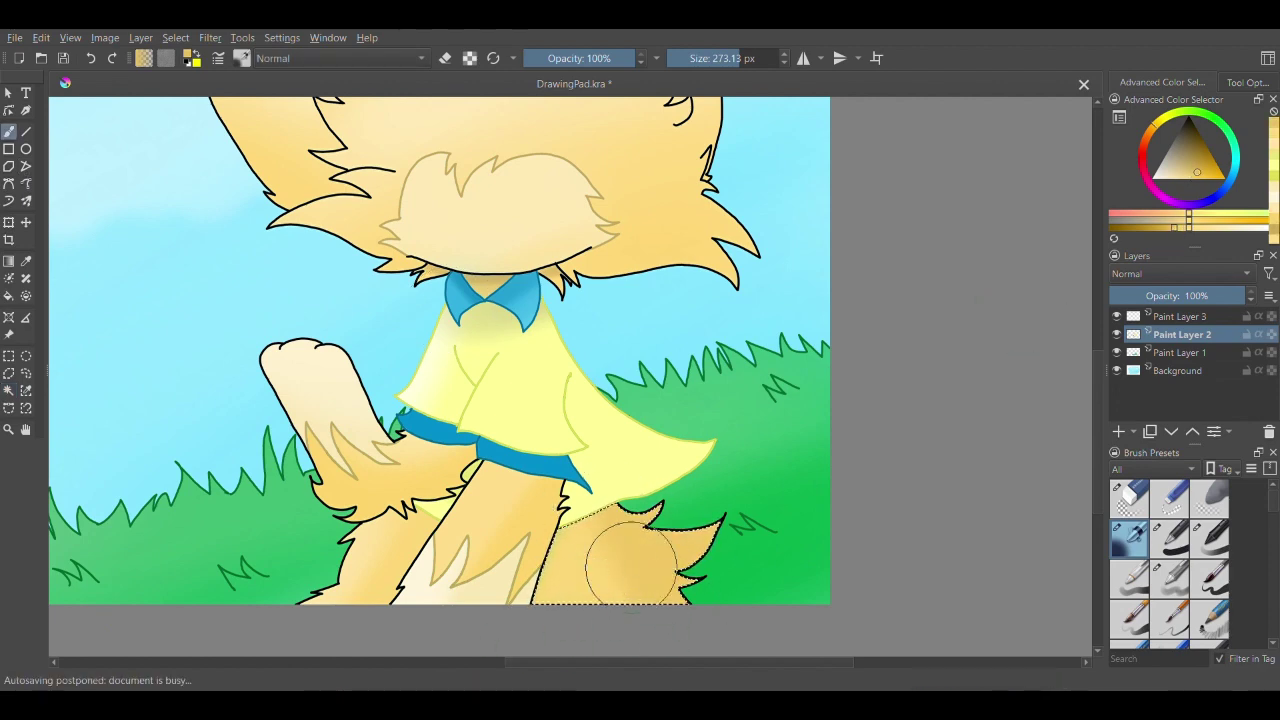
# - Select the background around the whole character and switch to the Basic-1 brush in black
pyautogui.click(27, 430)
pyautogui.moveTo(456, 332); pyautogui.dragTo(482, 365)
pyautogui.scroll(-3, 517, 473)
pyautogui.scroll(1, 482, 365)
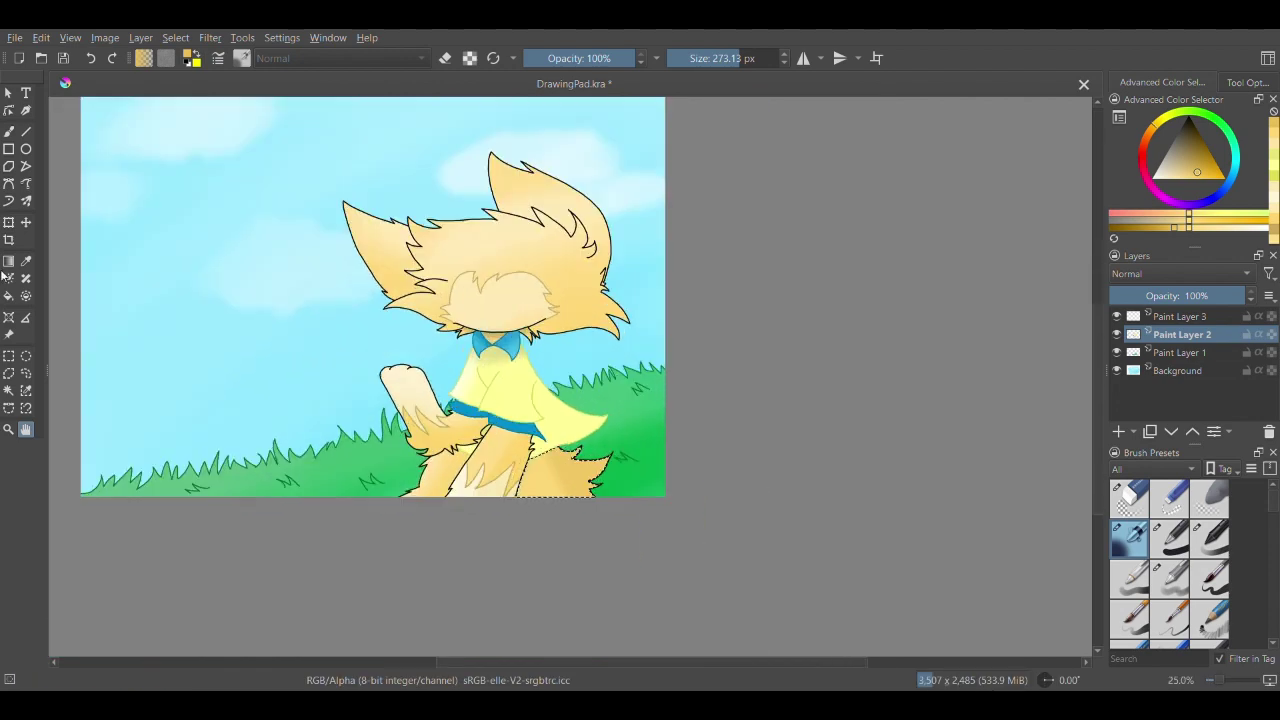
pyautogui.click(725, 265)
pyautogui.click(27, 430)
pyautogui.moveTo(592, 452); pyautogui.dragTo(577, 569)
pyautogui.scroll(1, 558, 455)
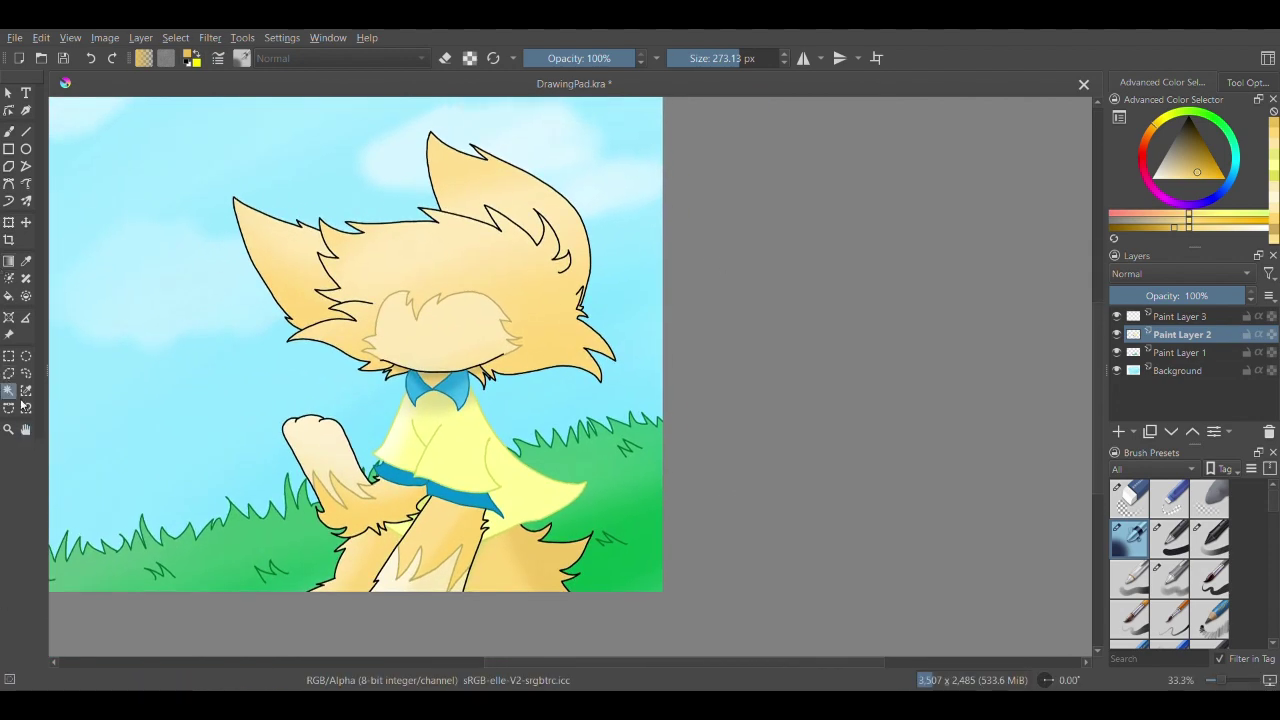
pyautogui.press('b')
pyautogui.press('d')
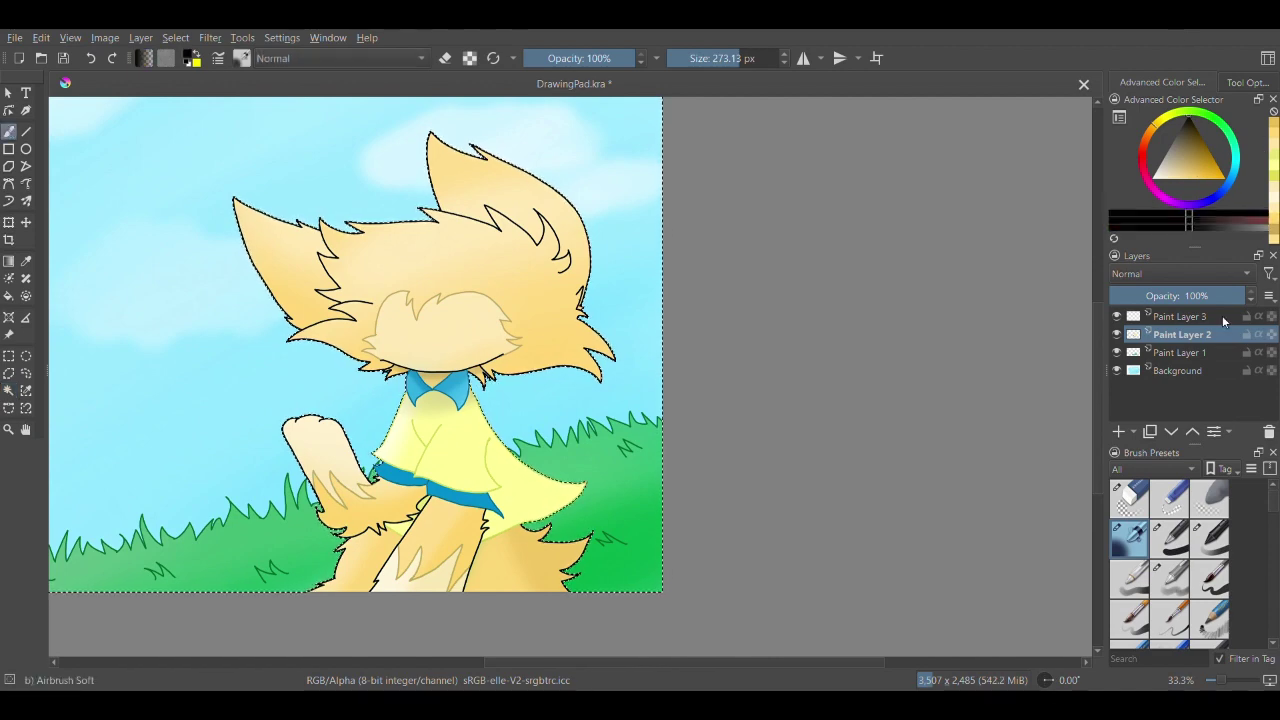
pyautogui.click(1172, 540)
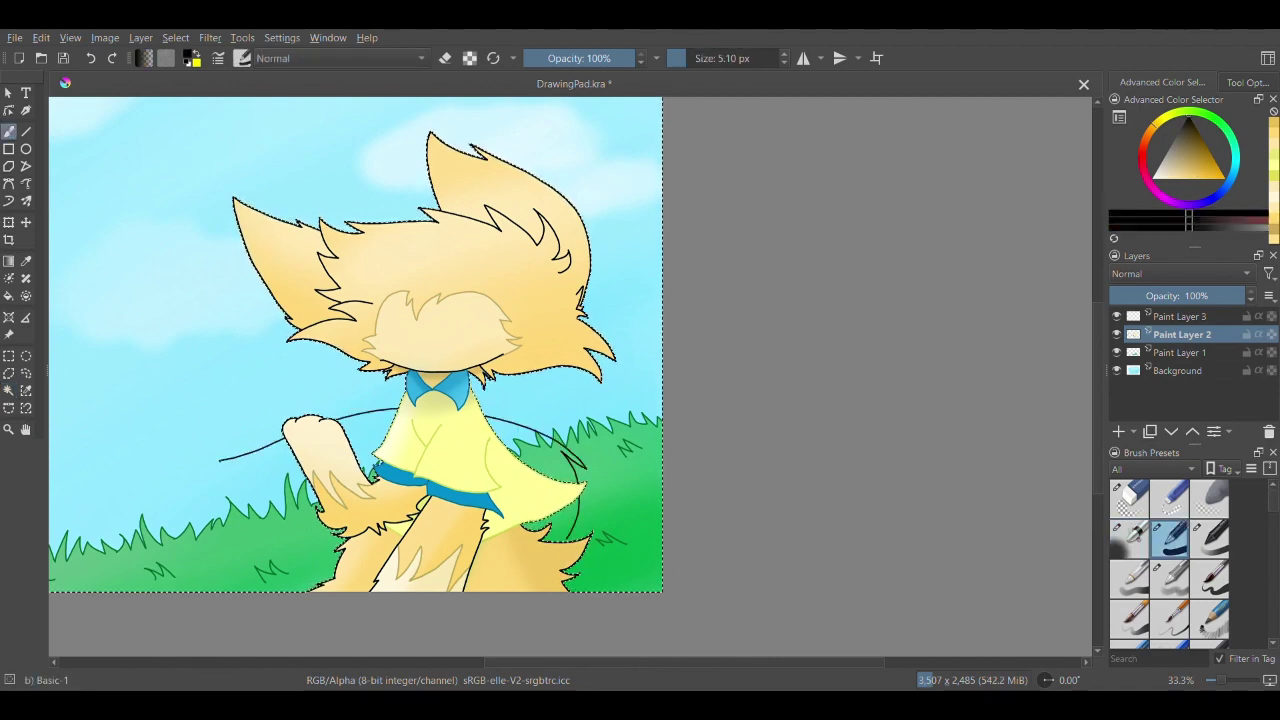
# - Undo the trial tail outlines and draw large curved black tails with jagged fur tips on both sides behind the character
pyautogui.hotkey('ctrl', 'z')
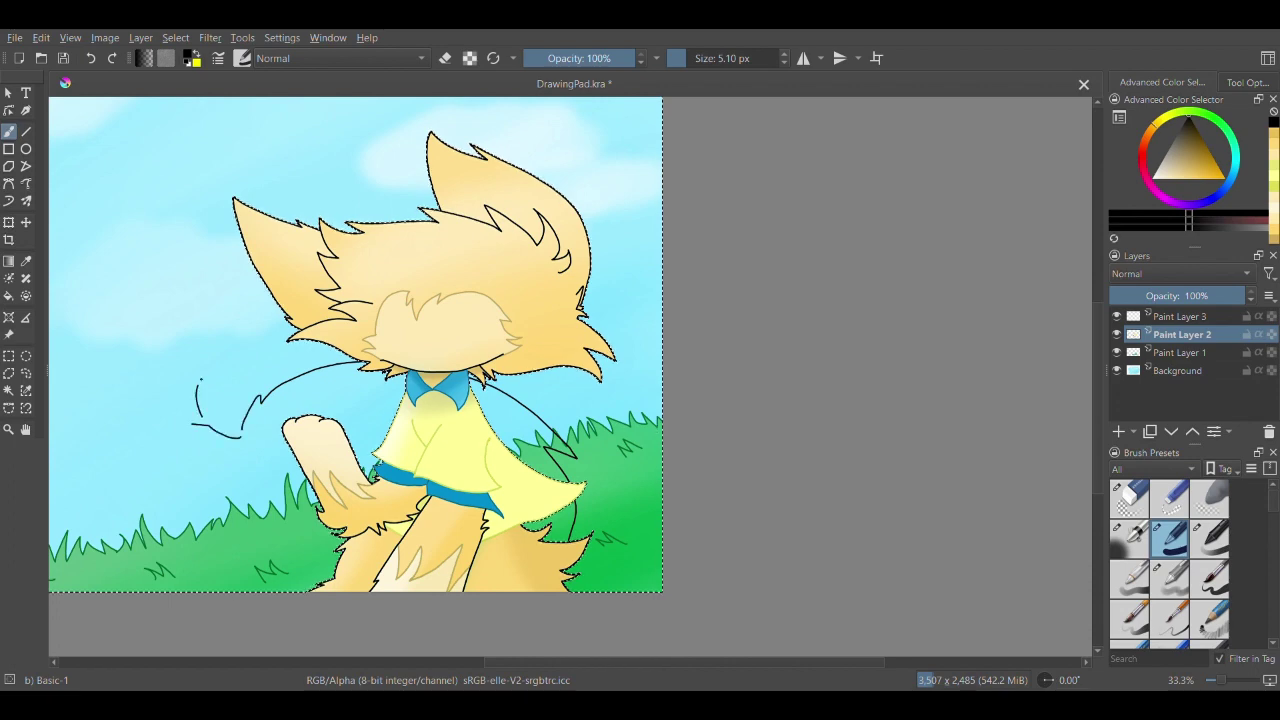
pyautogui.rightClick(194, 366)
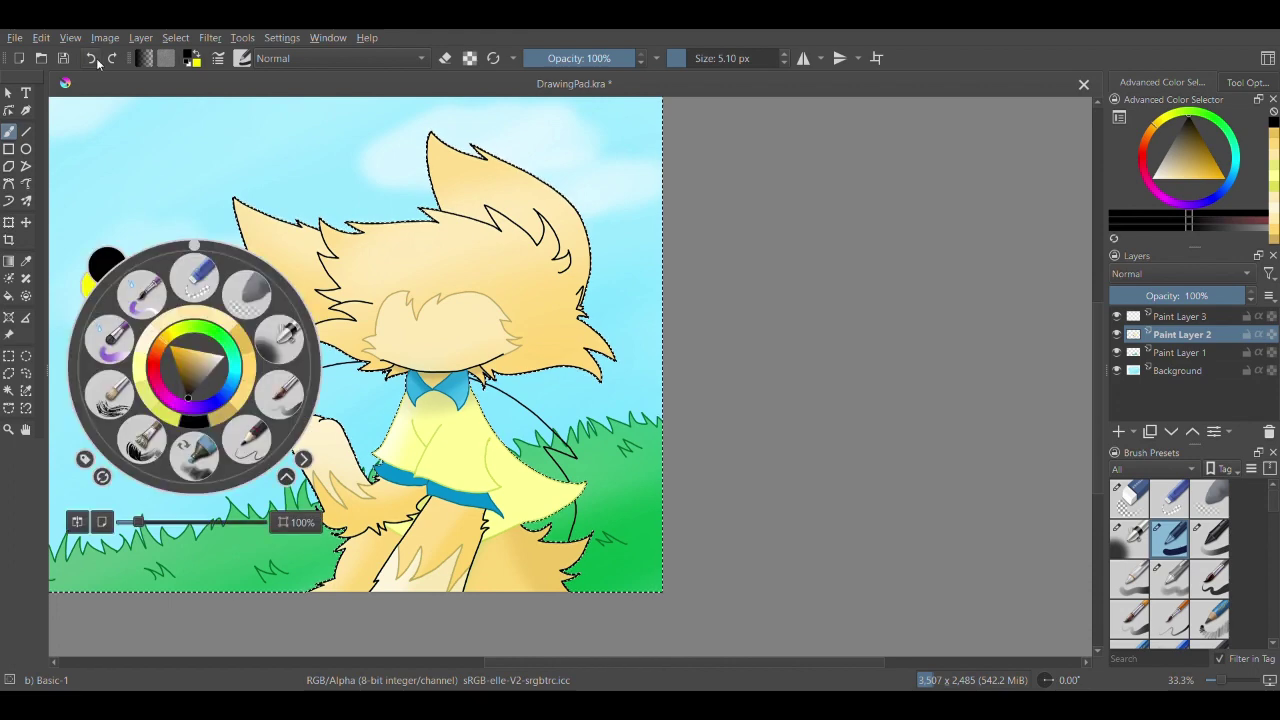
pyautogui.click(314, 180)
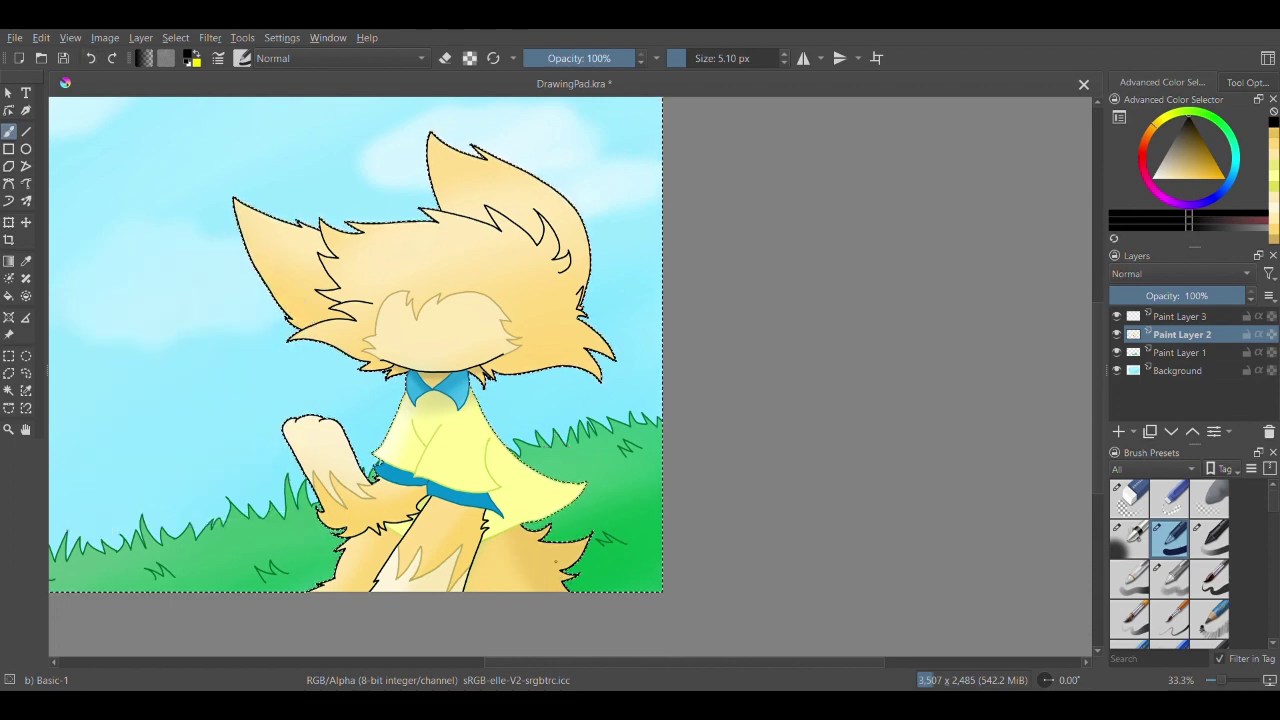
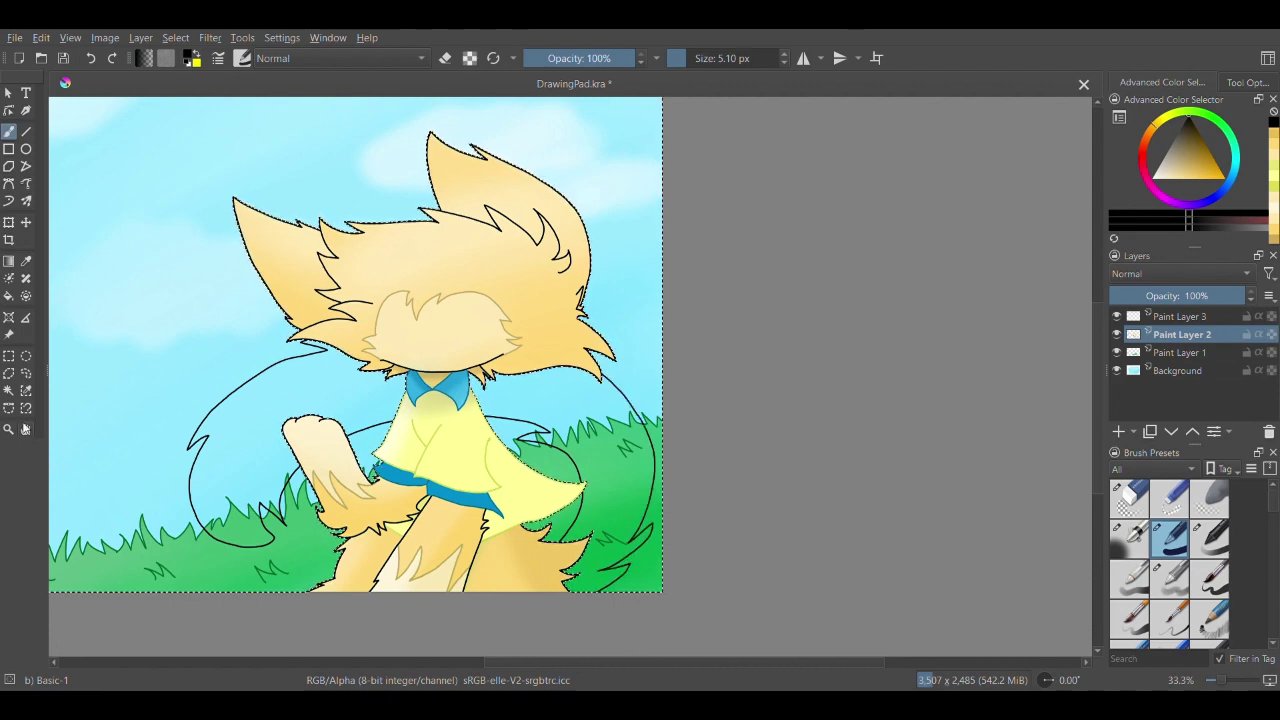
# - Select the tail behind the raised paw, sample the tan fur-marking outline colour, and draw a zigzag line across its upper part
pyautogui.click(8, 390)
pyautogui.click(26, 264)
pyautogui.scroll(3, 336, 503)
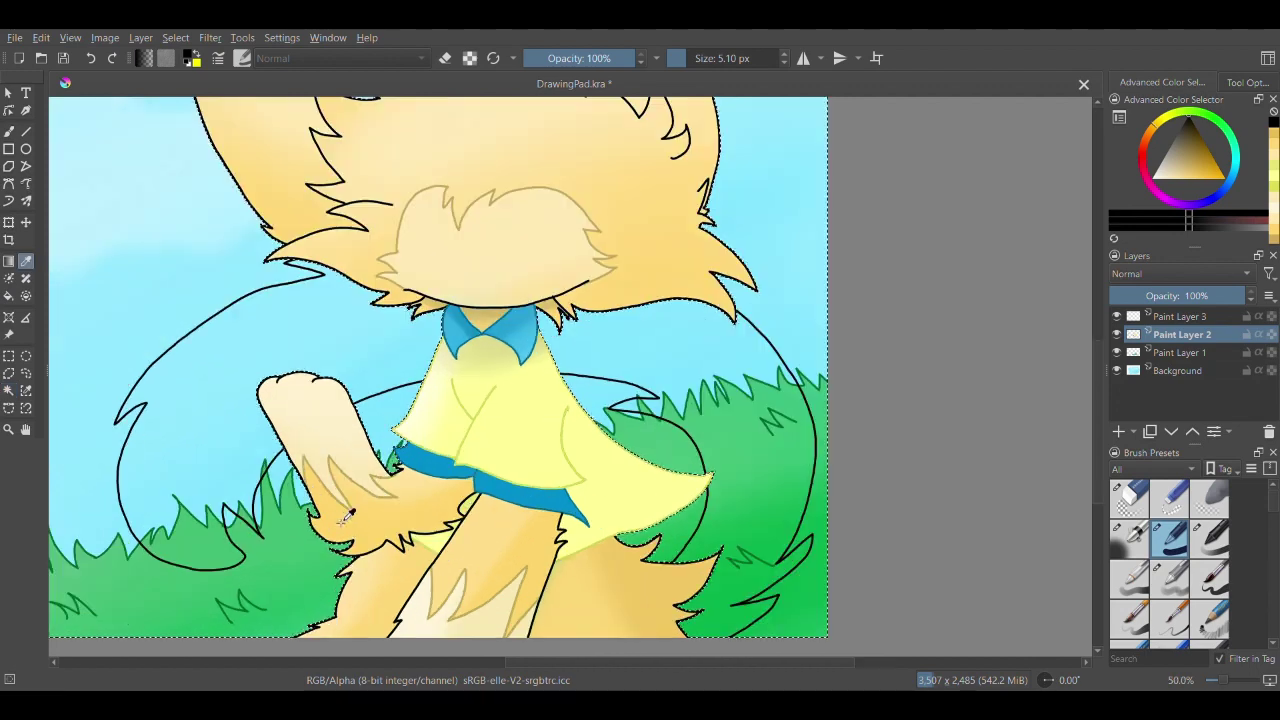
pyautogui.click(365, 514)
pyautogui.scroll(-2, 345, 508)
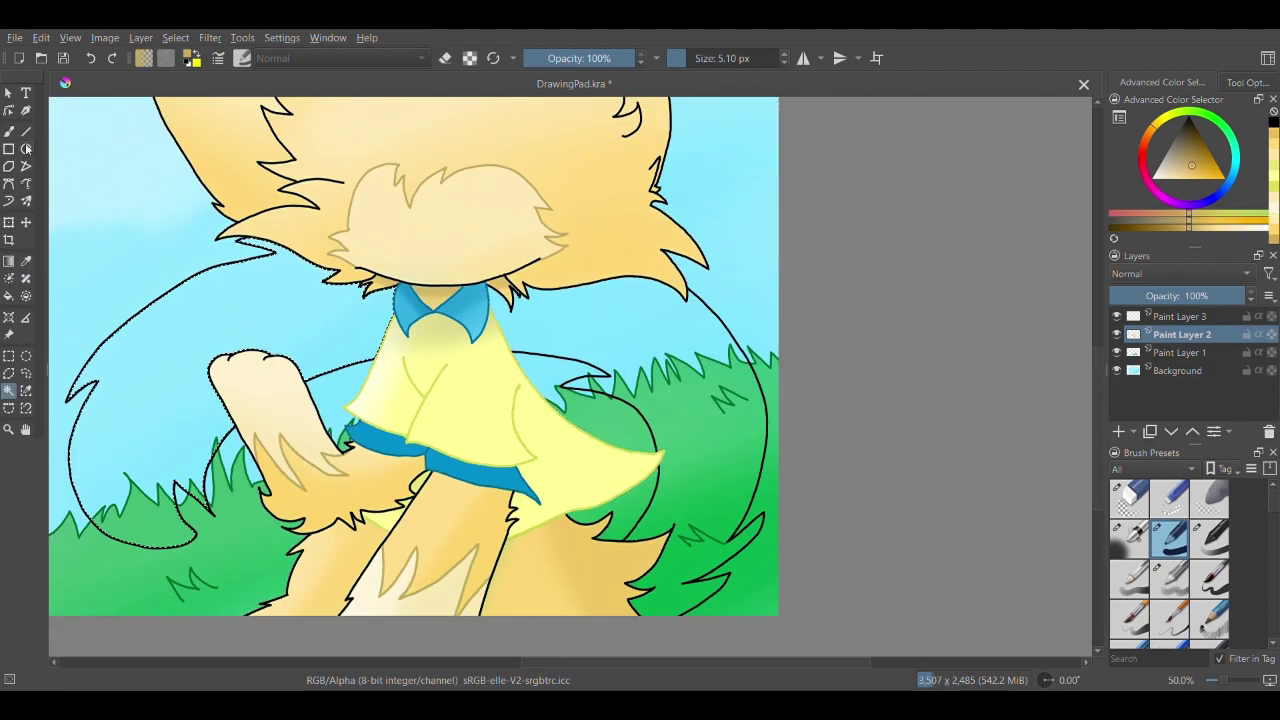
pyautogui.press('b')
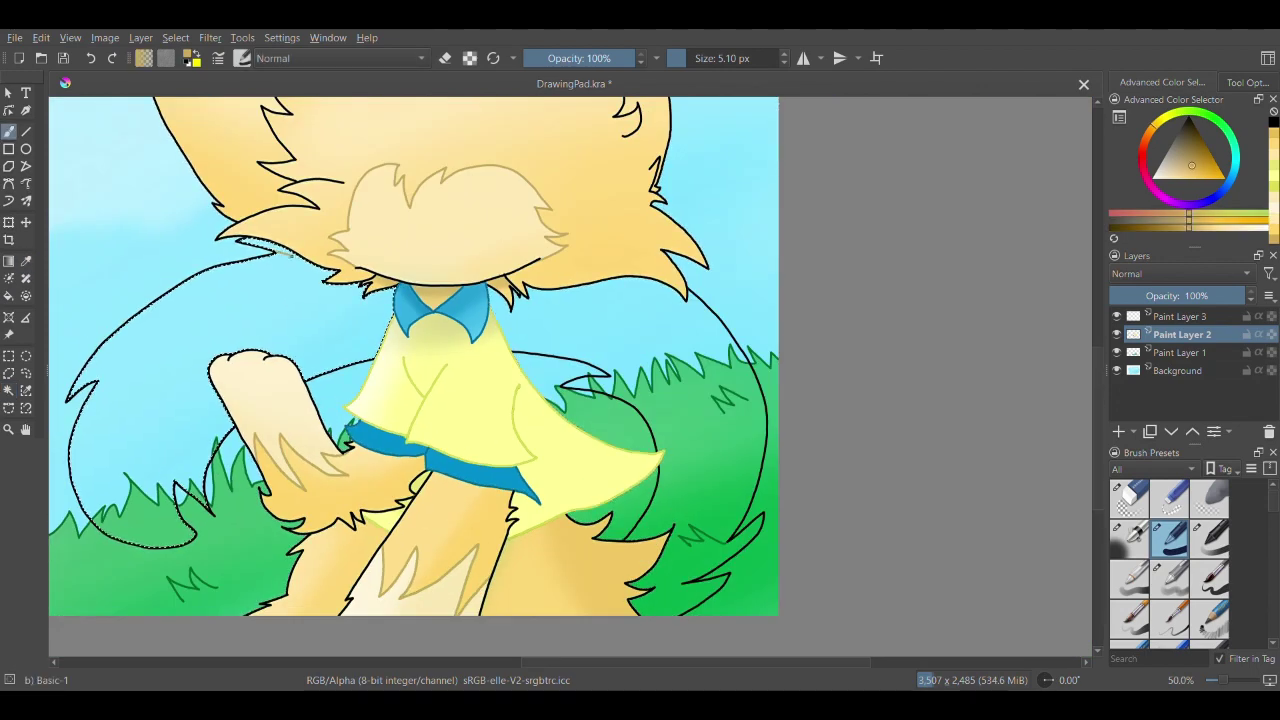
pyautogui.hotkey('ctrl', 'z')
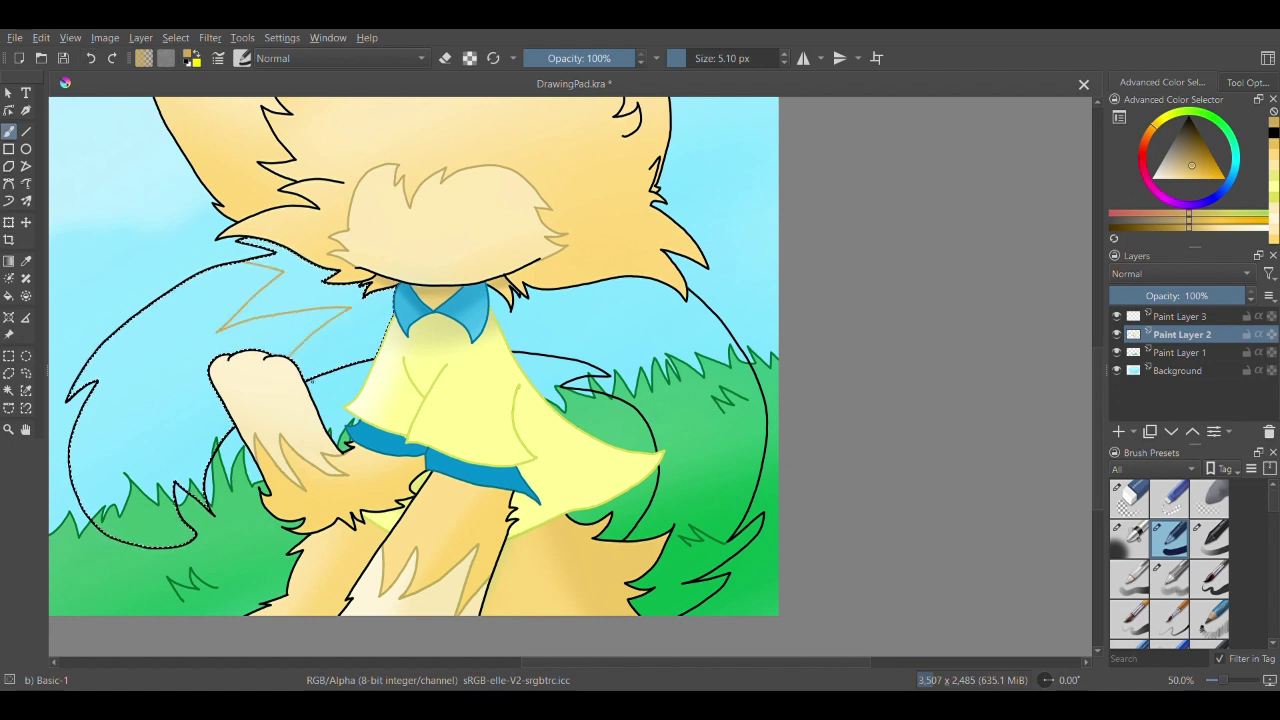
# - Select the tail below the zigzag, sample the leg's orange, paint it with Airbrush Soft at 382.96 px, and lighten the outer edge
pyautogui.click(9, 391)
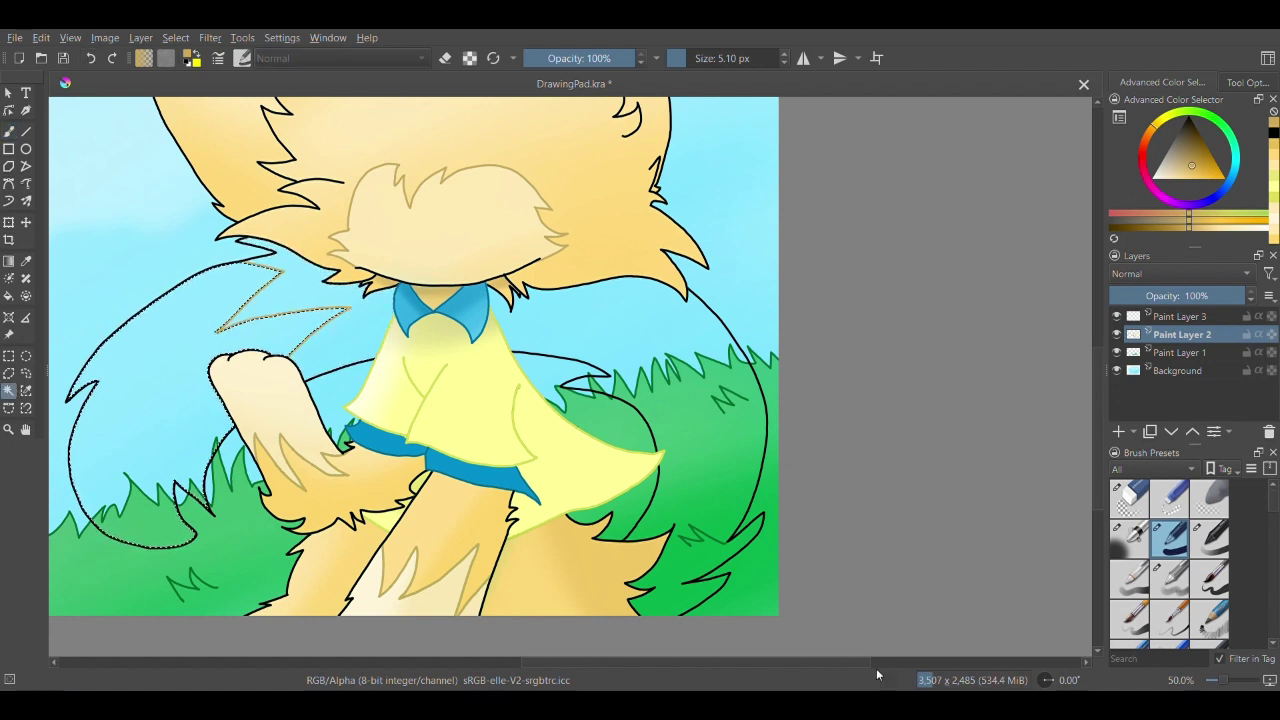
pyautogui.press('p')
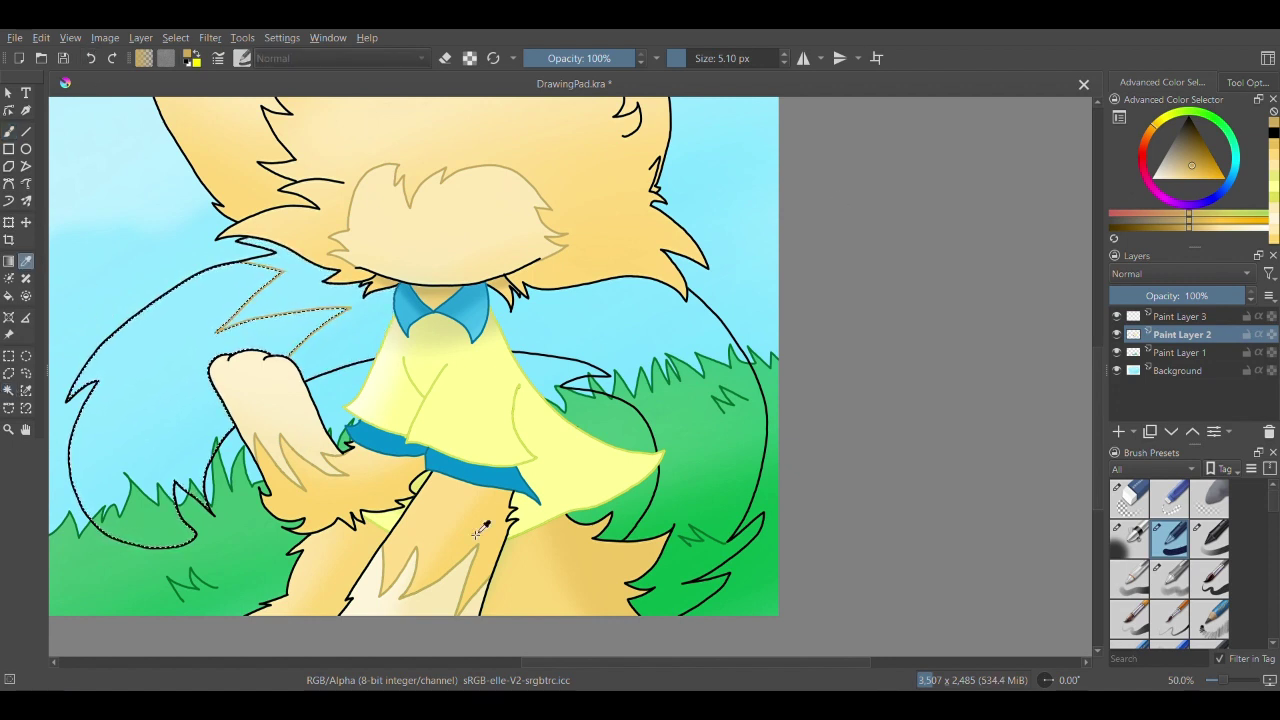
pyautogui.click(526, 576)
pyautogui.press('b')
pyautogui.click(1130, 540)
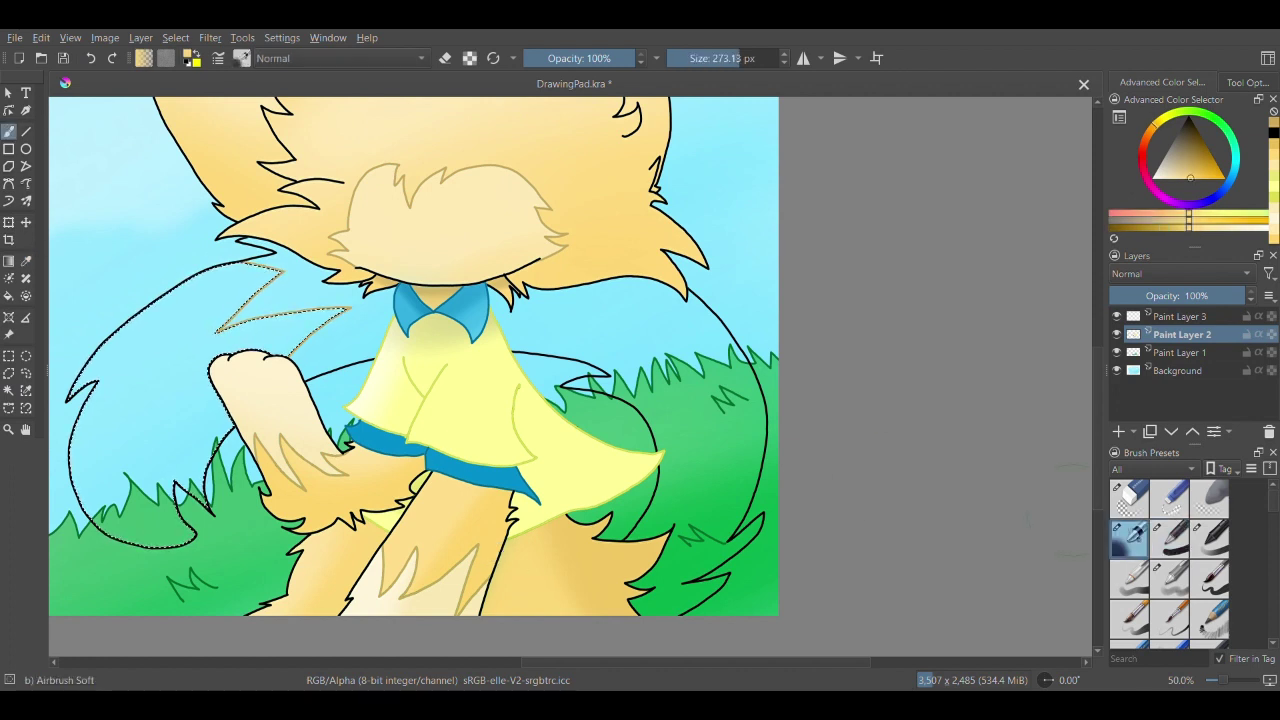
pyautogui.moveTo(290, 239)
pyautogui.keyDown('shift'); pyautogui.mouseDown()
pyautogui.moveTo(360, 239)
pyautogui.moveTo(274, 427)
pyautogui.mouseUp(); pyautogui.keyUp('shift')
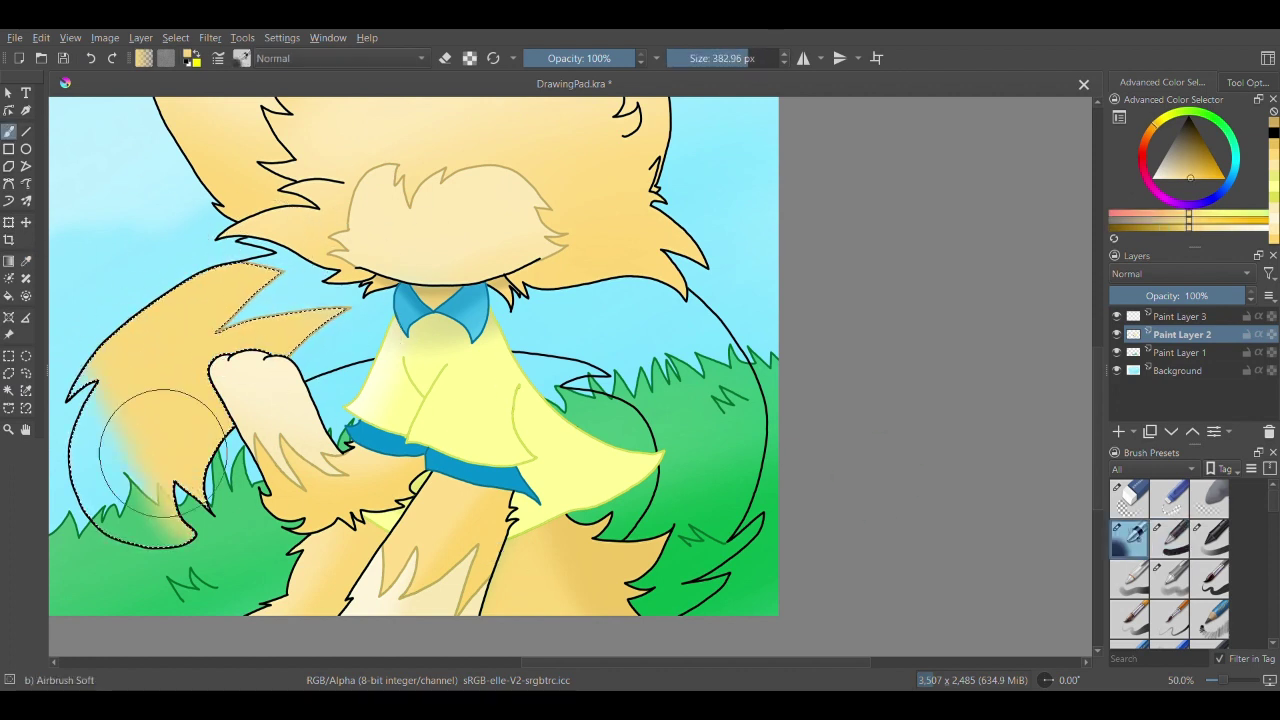
pyautogui.moveTo(160, 450); pyautogui.dragTo(145, 510)
pyautogui.click(1175, 183)
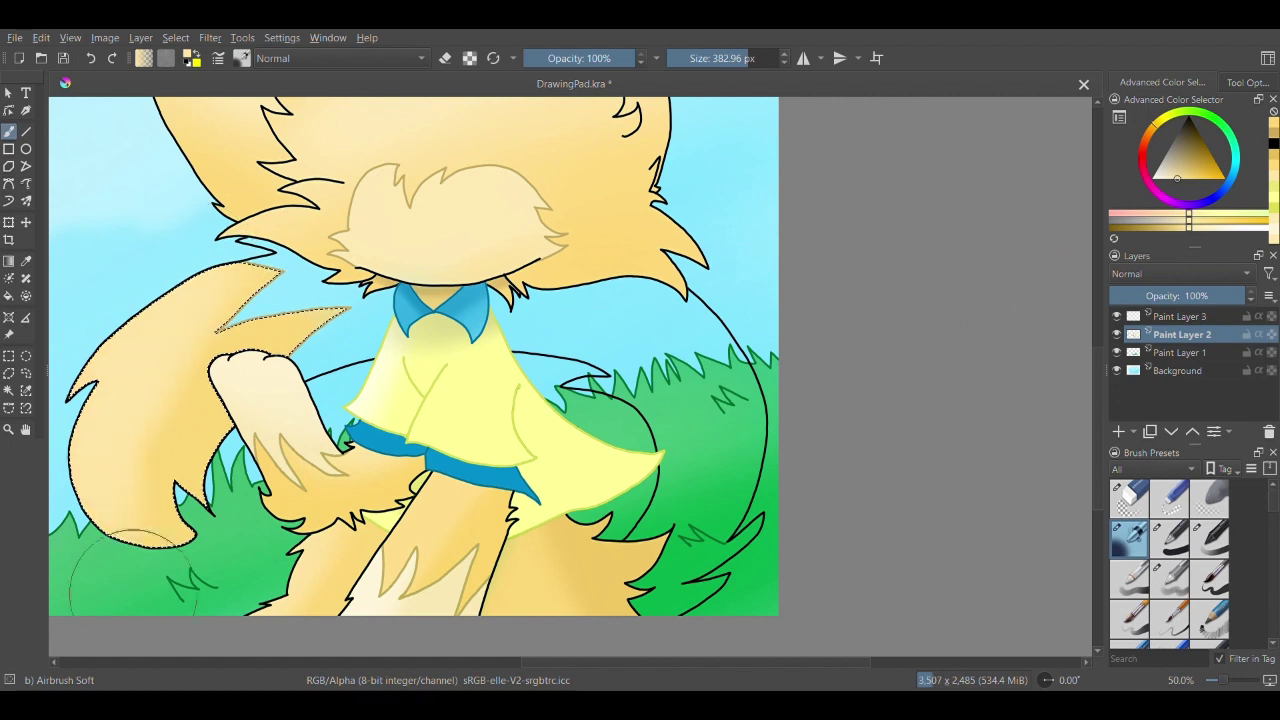
pyautogui.click(93, 55)
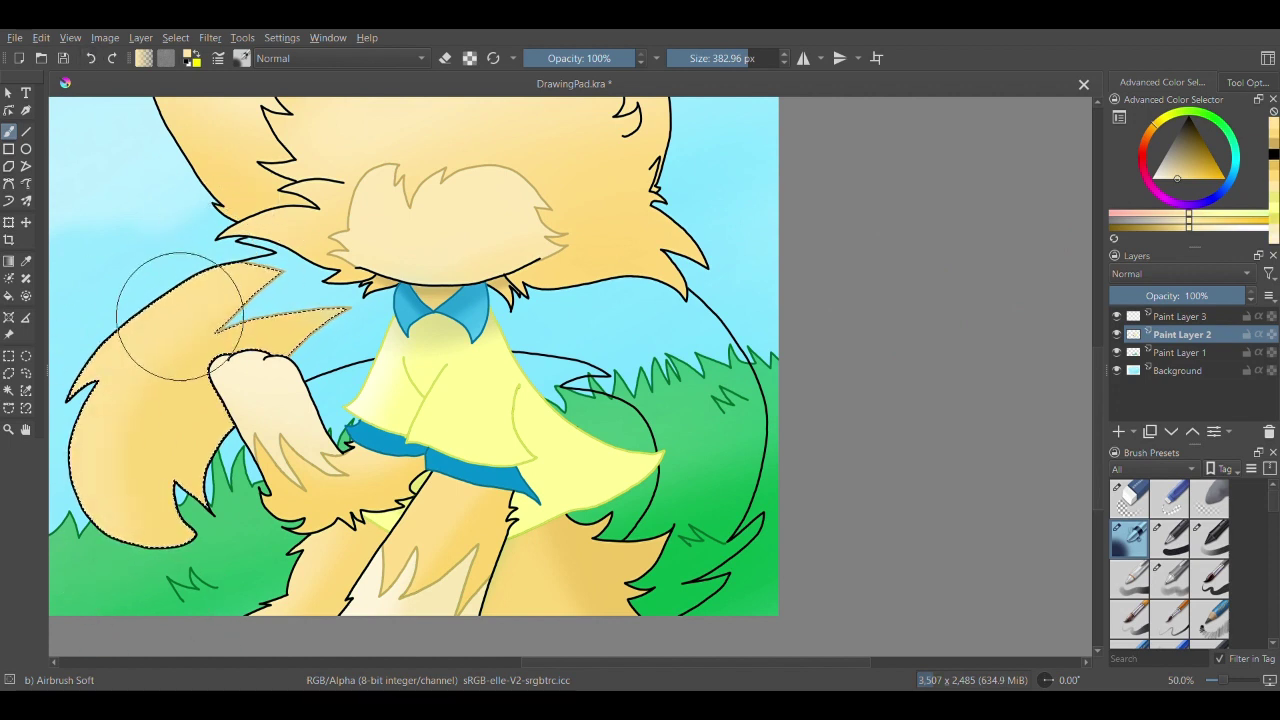
# - Select the tail section between the zigzag and the body and airbrush it with cream sampled from the raised paw
pyautogui.hotkey('ctrl', 'w')
pyautogui.click(26, 260)
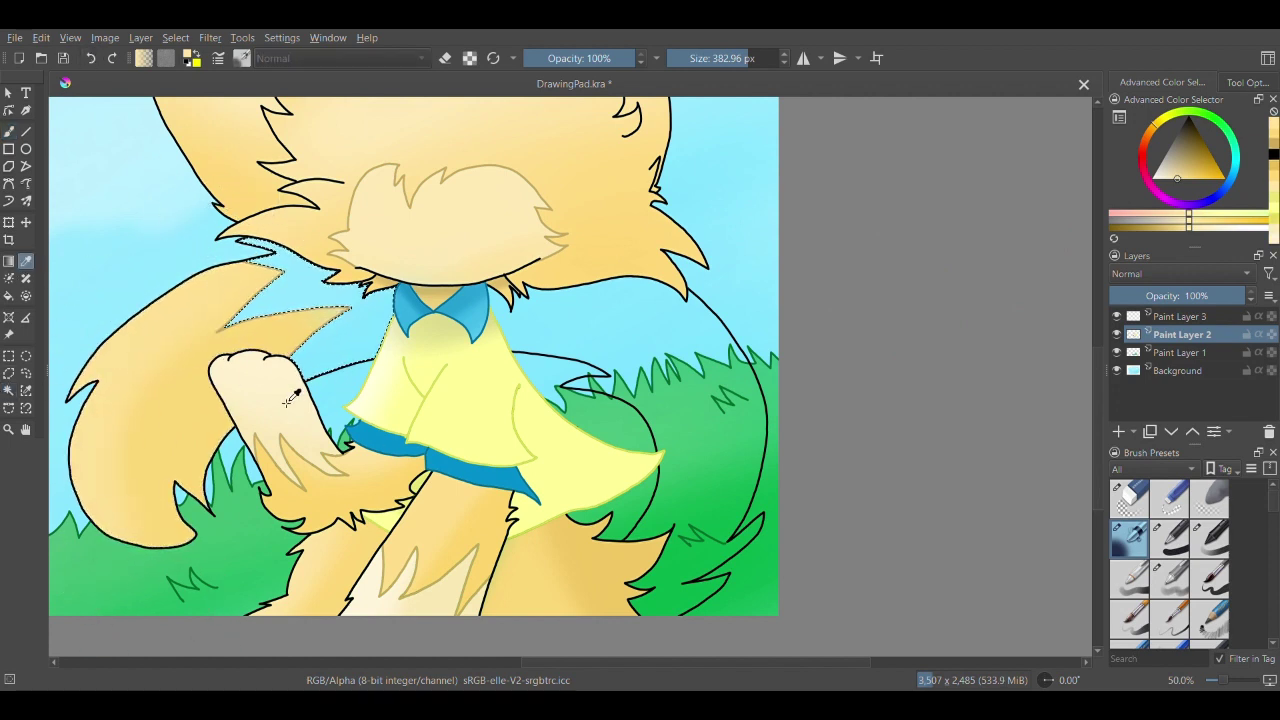
pyautogui.click(13, 131)
pyautogui.moveTo(300, 274)
pyautogui.mouseDown()
pyautogui.moveTo(290, 327)
pyautogui.moveTo(423, 380)
pyautogui.moveTo(501, 320)
pyautogui.mouseUp()
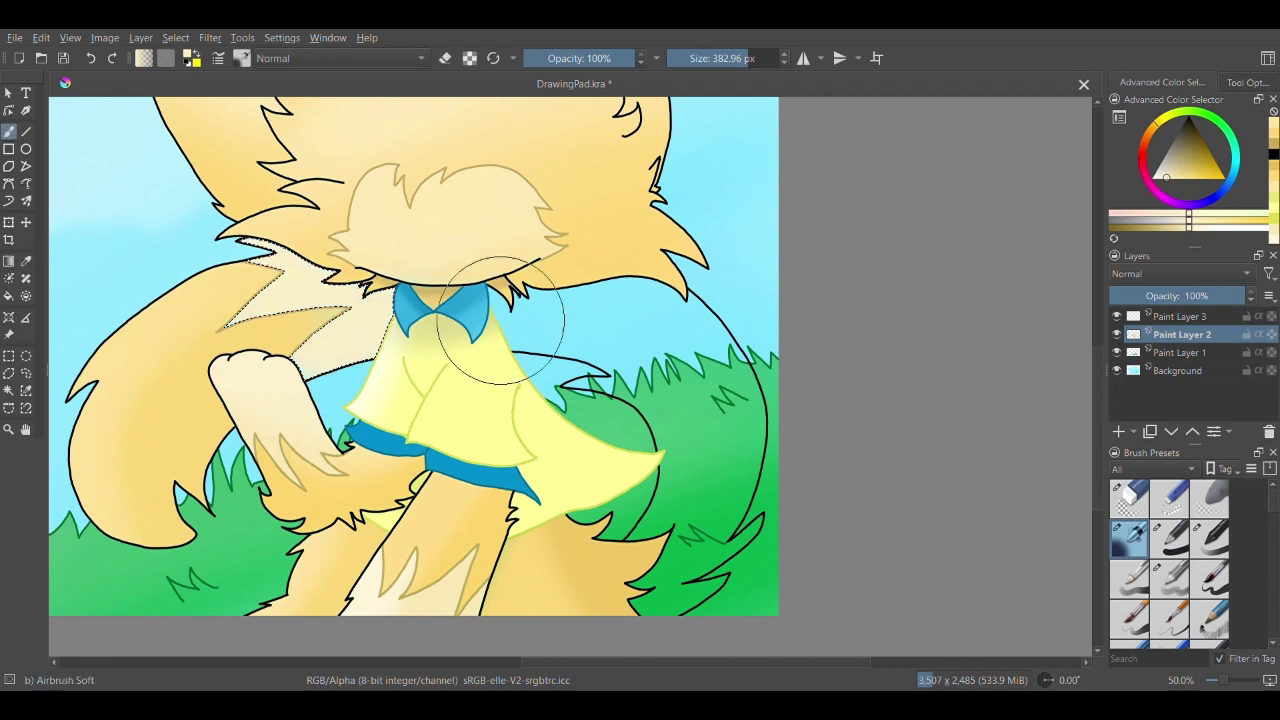
# - Select the whole second tail on the other side of the body and airbrush it cream
pyautogui.click(28, 261)
pyautogui.click(8, 391)
pyautogui.click(680, 370)
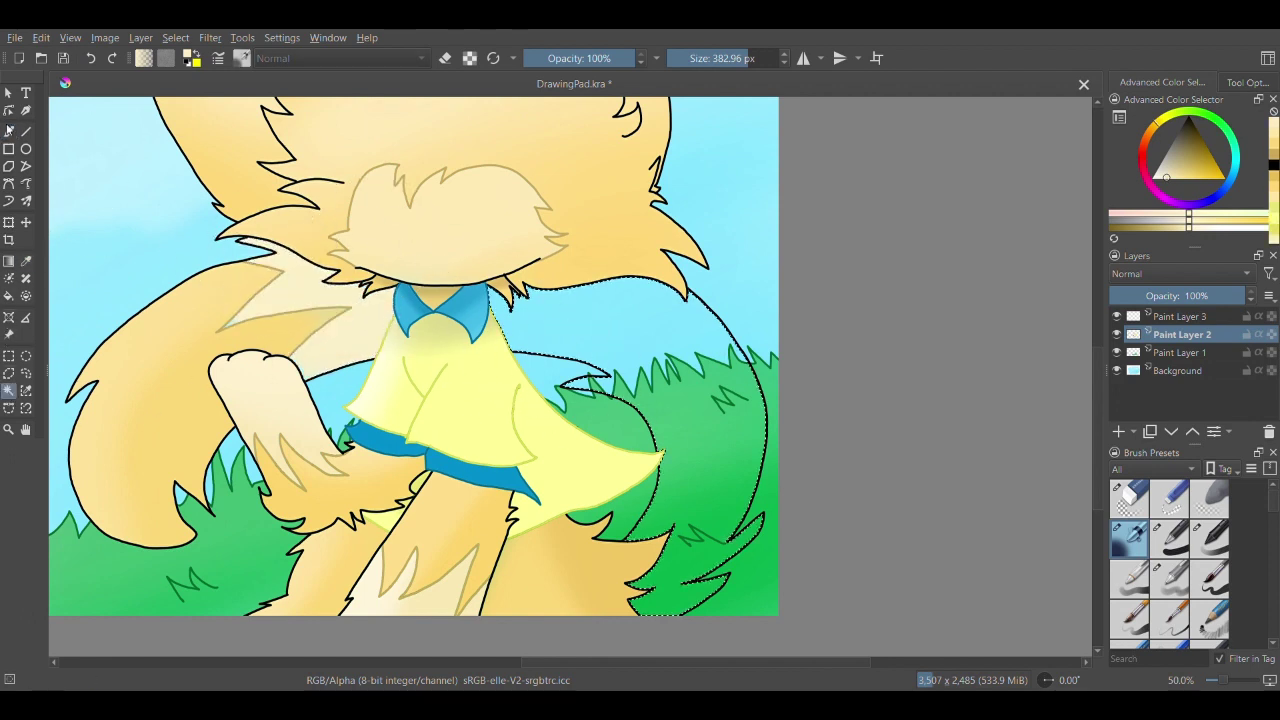
pyautogui.click(9, 132)
pyautogui.moveTo(440, 214)
pyautogui.mouseDown()
pyautogui.moveTo(500, 212)
pyautogui.moveTo(679, 267)
pyautogui.moveTo(628, 485)
pyautogui.mouseUp()
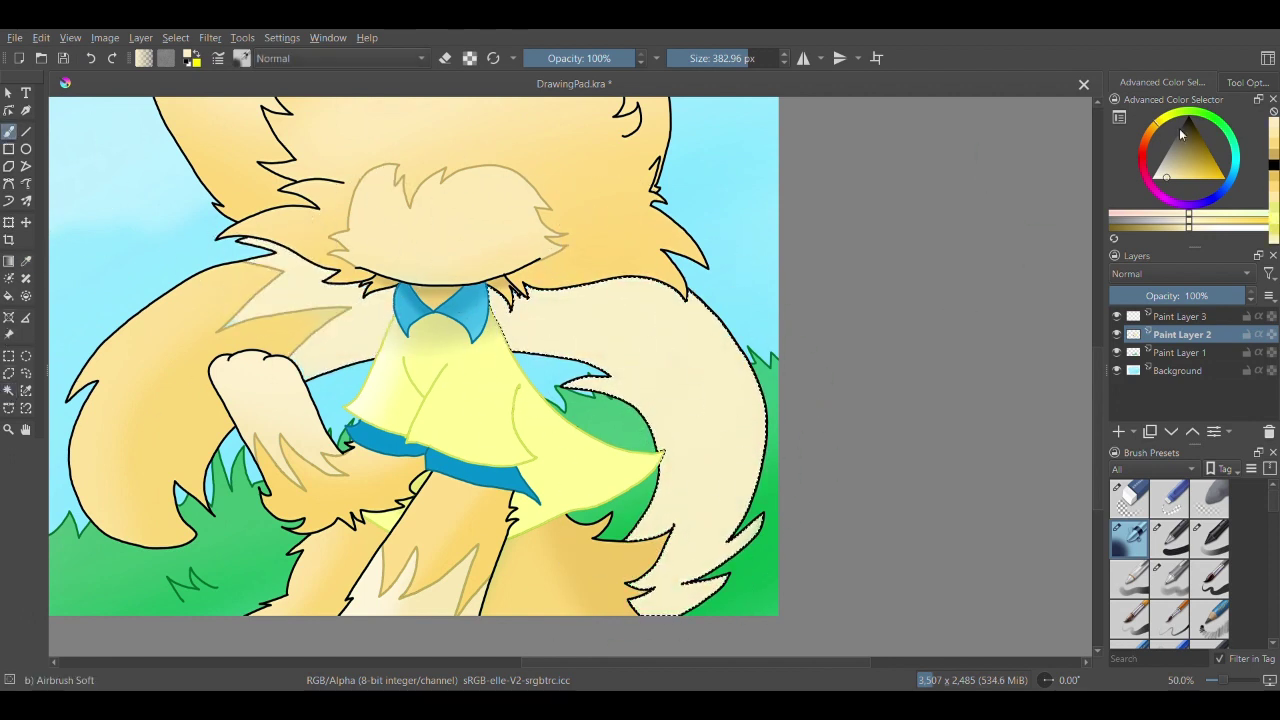
# - Pick a darker cream, undo the first shading pass, and repaint softer shading along the second tail's outer curve and tip
pyautogui.click(1168, 229)
pyautogui.moveTo(616, 282); pyautogui.dragTo(626, 586)
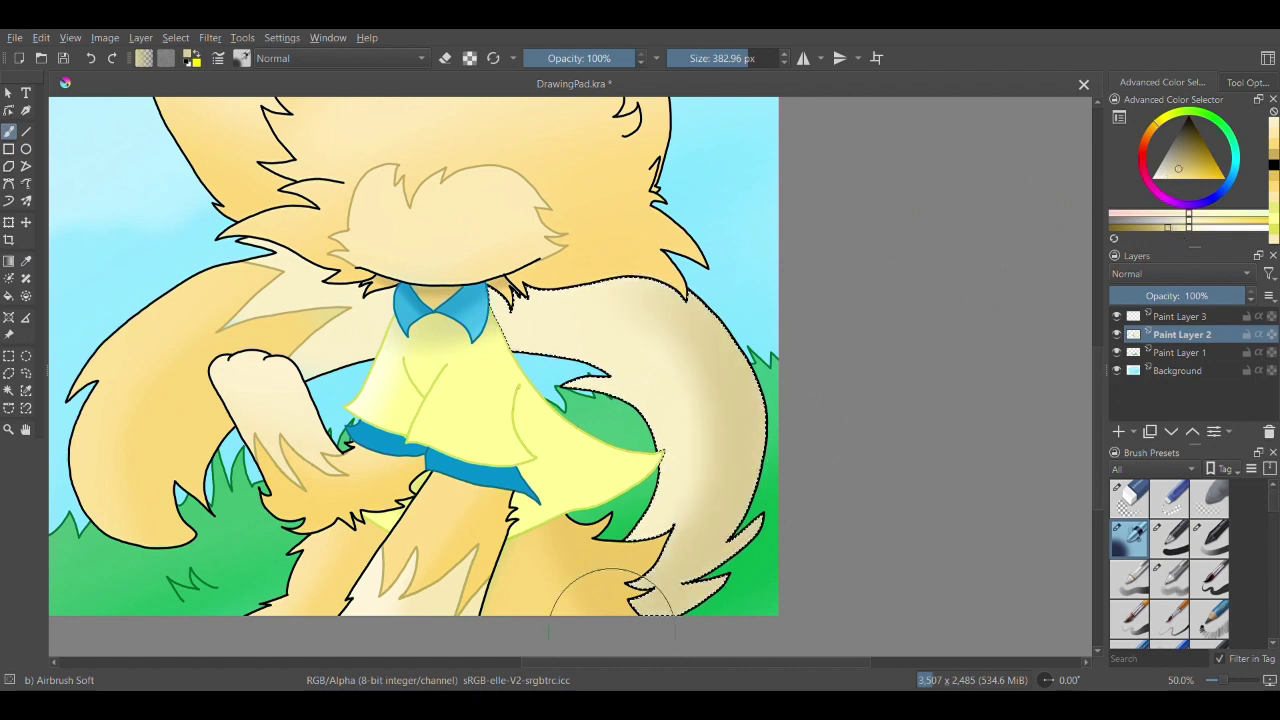
pyautogui.click(91, 58)
pyautogui.moveTo(680, 228)
pyautogui.mouseDown()
pyautogui.moveTo(698, 528)
pyautogui.moveTo(655, 605)
pyautogui.mouseUp()
pyautogui.moveTo(711, 209)
pyautogui.mouseDown()
pyautogui.moveTo(641, 646)
pyautogui.moveTo(612, 460)
pyautogui.moveTo(624, 426)
pyautogui.mouseUp()
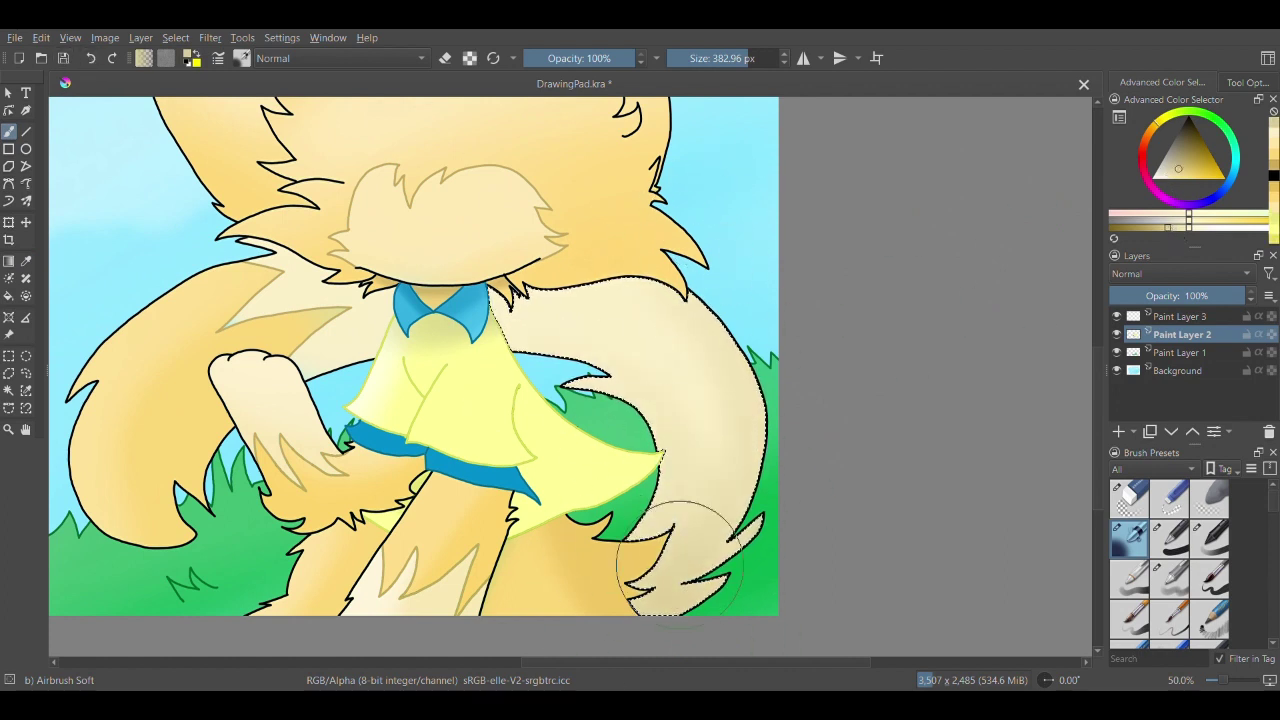
# - Select the inner orange band of the zigzag tail, shade it with a darker tone of the sampled orange, and clear the selection
pyautogui.click(8, 391)
pyautogui.click(155, 421)
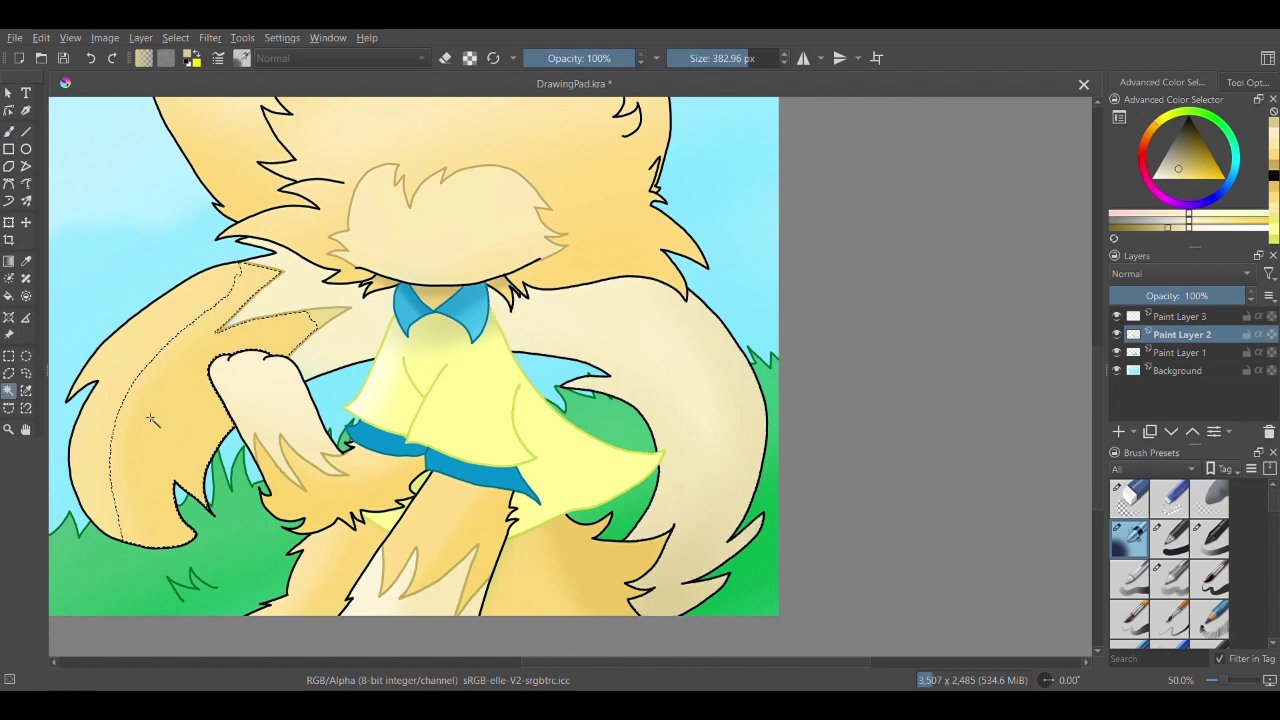
pyautogui.click(26, 261)
pyautogui.click(150, 400)
pyautogui.click(9, 132)
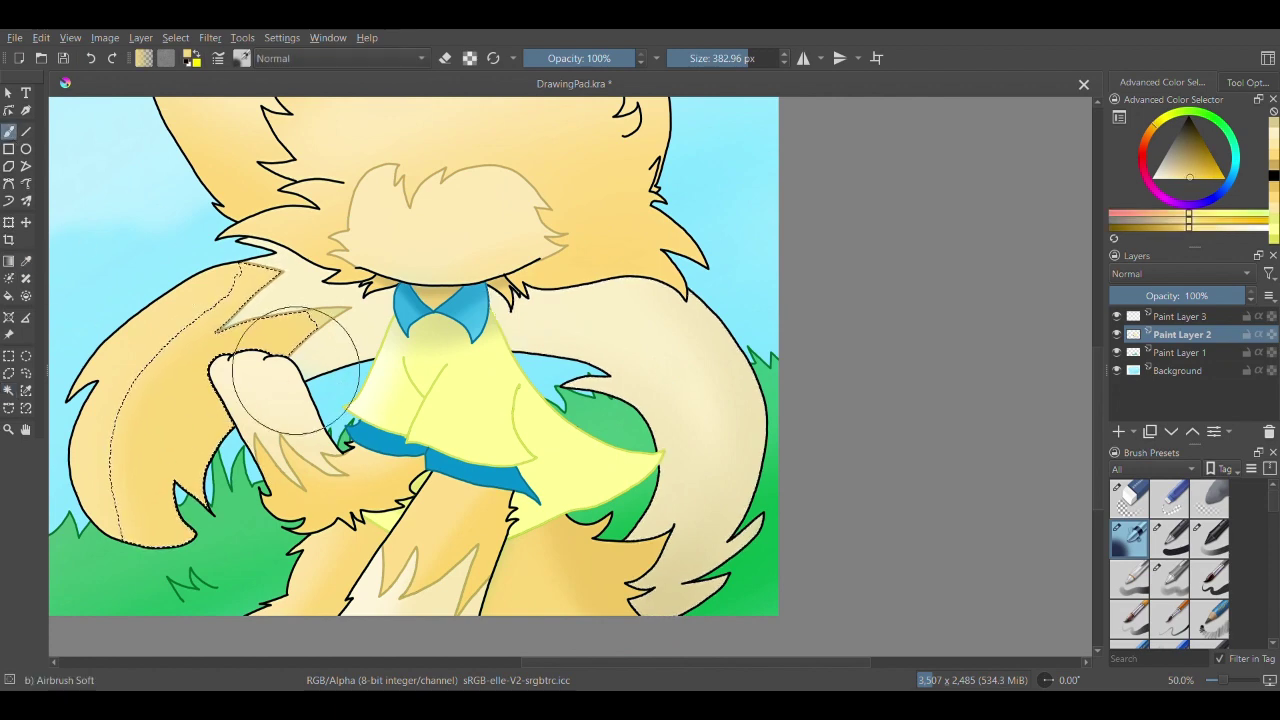
pyautogui.click(1175, 228)
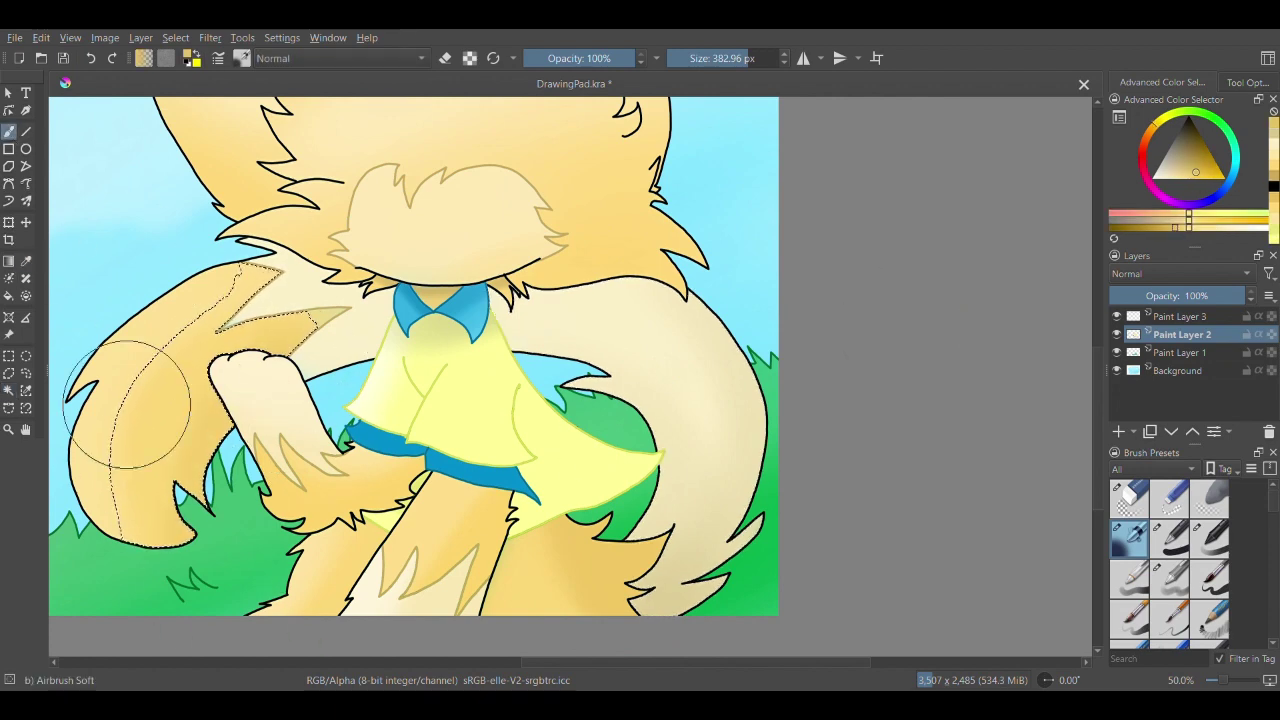
pyautogui.scroll(-1, 128, 402)
pyautogui.moveTo(175, 435); pyautogui.dragTo(410, 536)
pyautogui.hotkey('ctrl', 'shift', 'a')
# - Make Paint Layer 3 active at the character's head and set up the Basic-1 brush with a bright yellow
pyautogui.scroll(1, 518, 449)
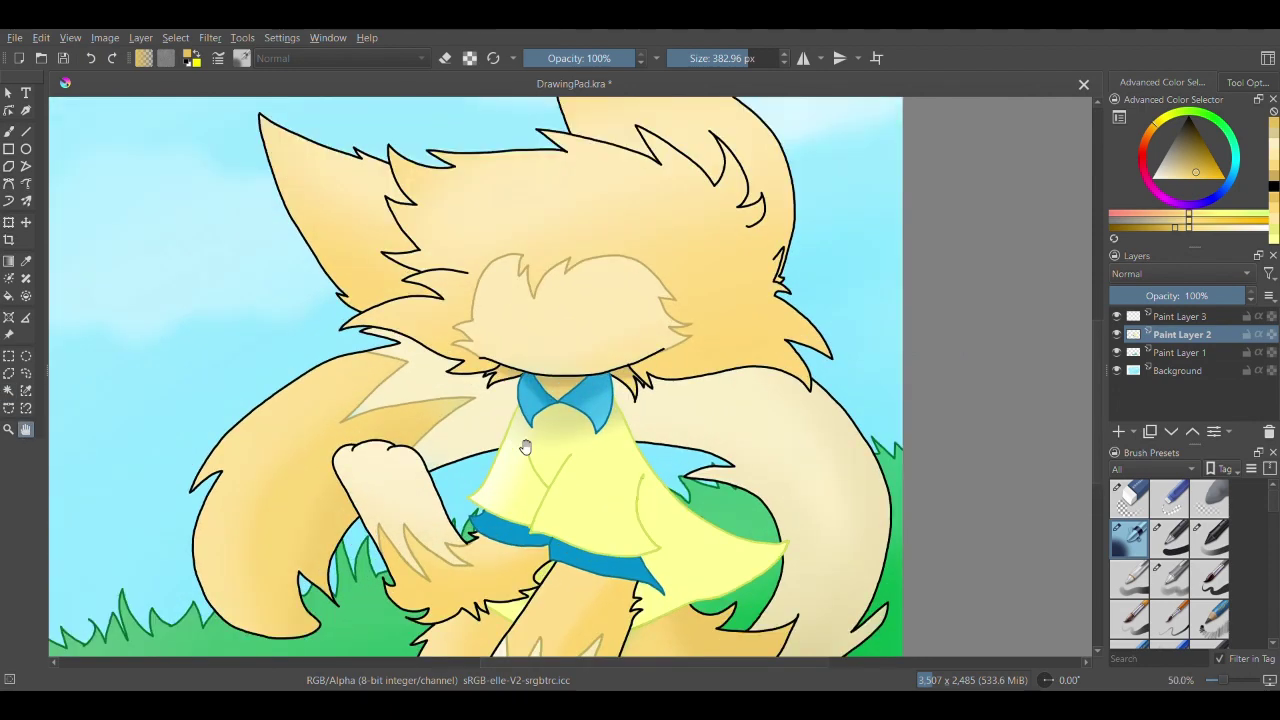
pyautogui.moveTo(592, 441); pyautogui.dragTo(525, 562)
pyautogui.click(1276, 316)
pyautogui.moveTo(525, 483)
pyautogui.mouseDown()
pyautogui.moveTo(574, 503)
pyautogui.moveTo(500, 566)
pyautogui.mouseUp()
pyautogui.scroll(1, 574, 503)
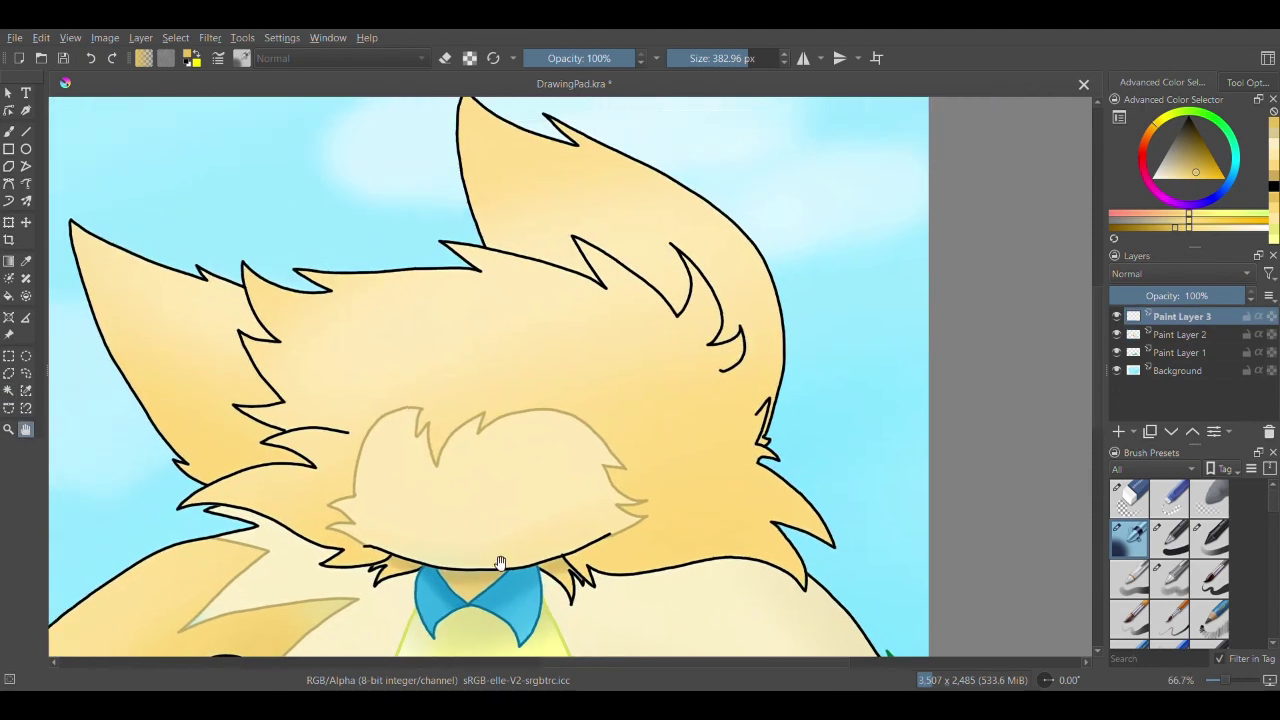
pyautogui.press('b')
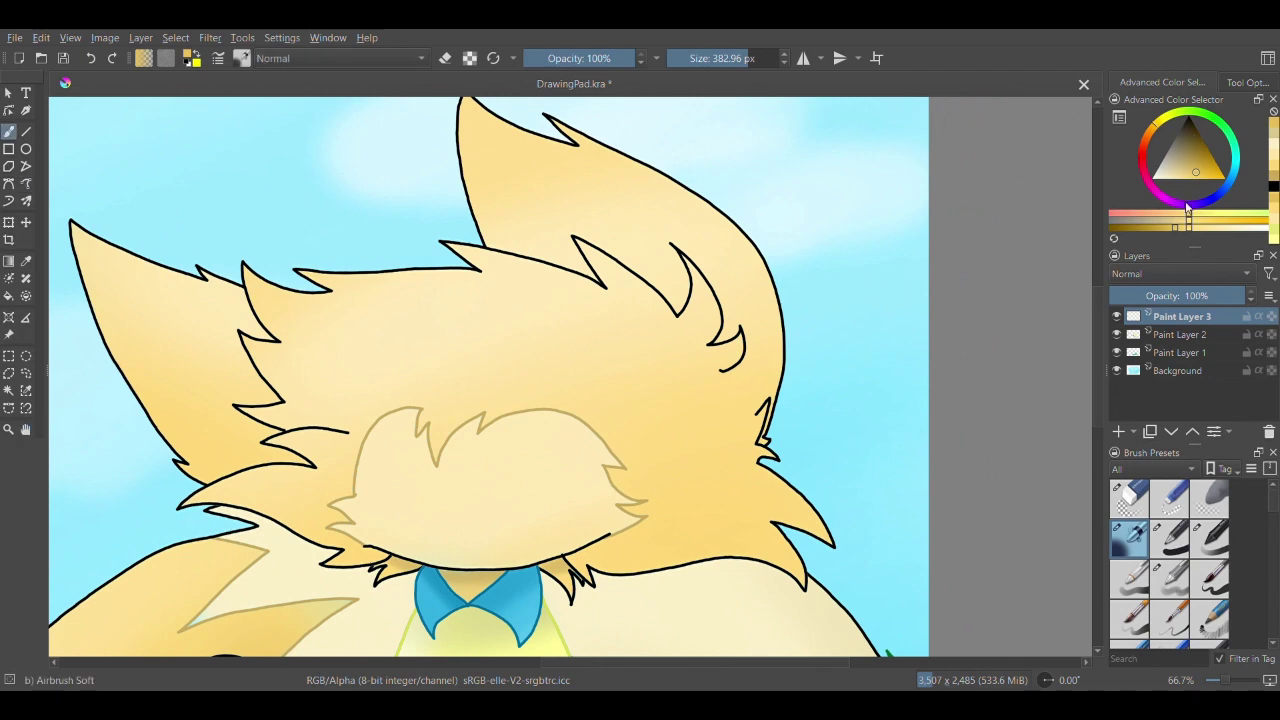
pyautogui.moveTo(1159, 126); pyautogui.dragTo(1164, 119)
pyautogui.moveTo(1221, 168); pyautogui.dragTo(1247, 193)
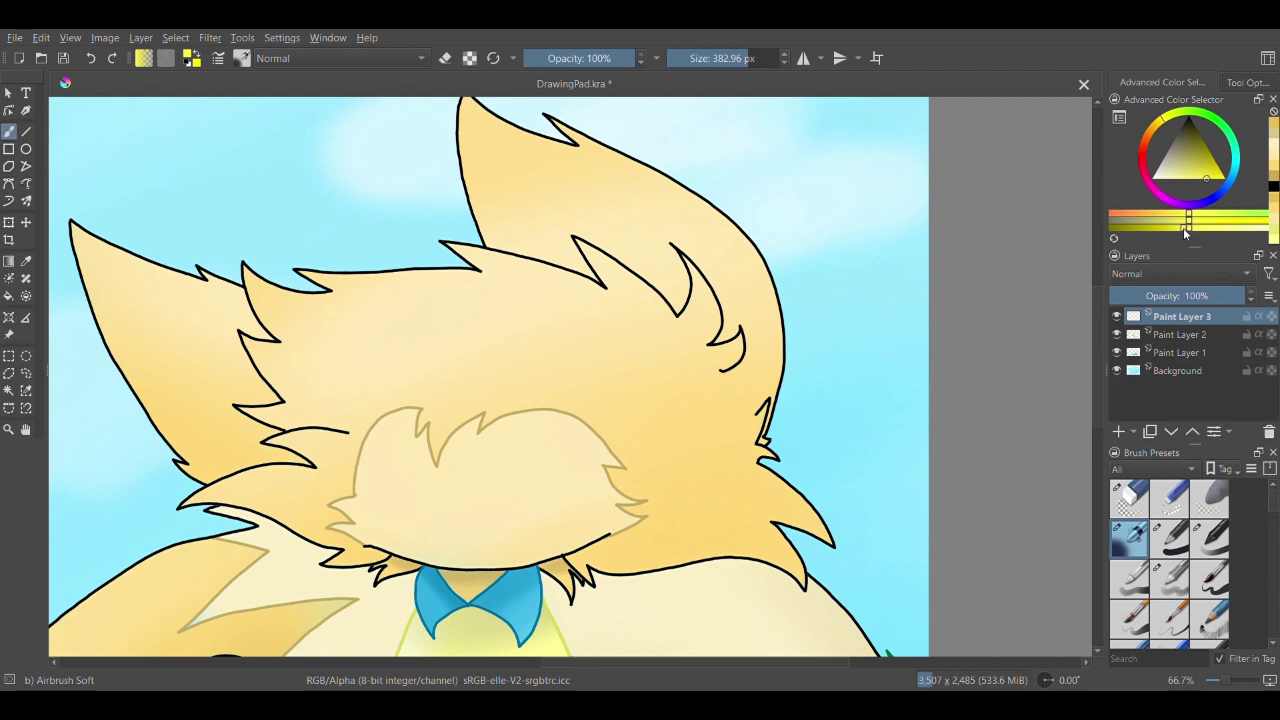
pyautogui.click(1170, 538)
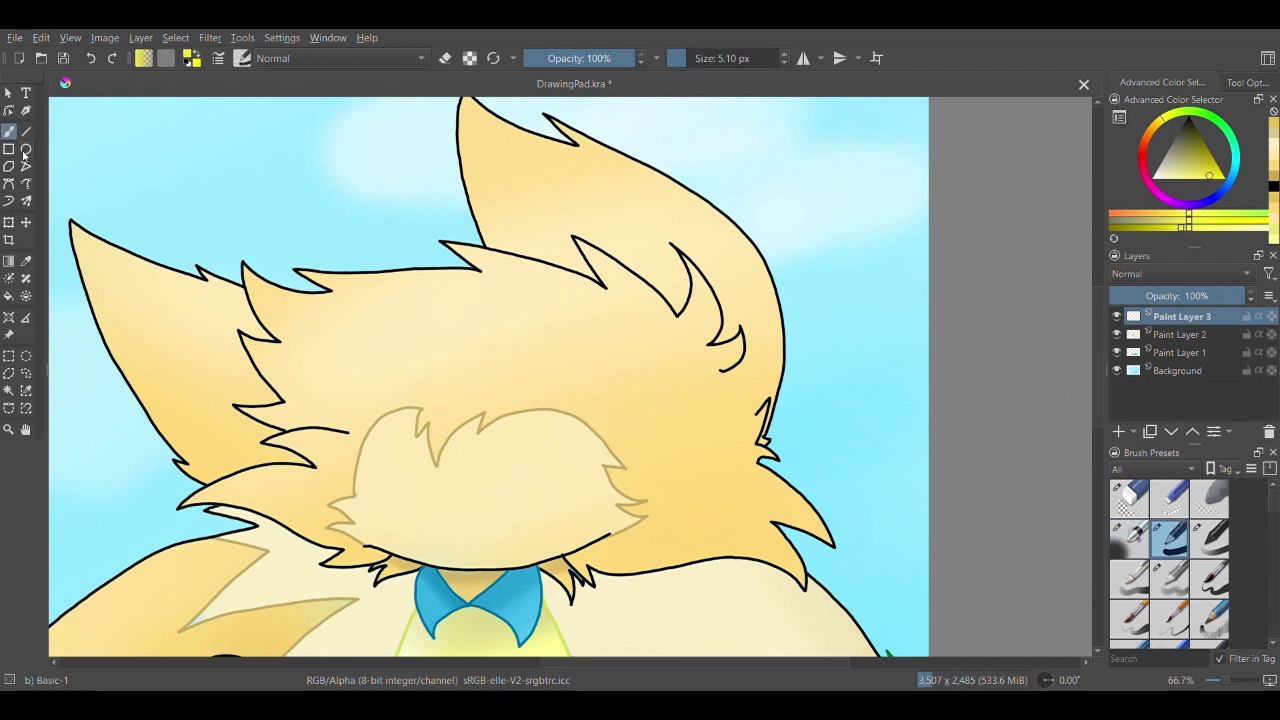
pyautogui.click(26, 131)
pyautogui.click(26, 148)
pyautogui.moveTo(686, 335); pyautogui.dragTo(686, 334)
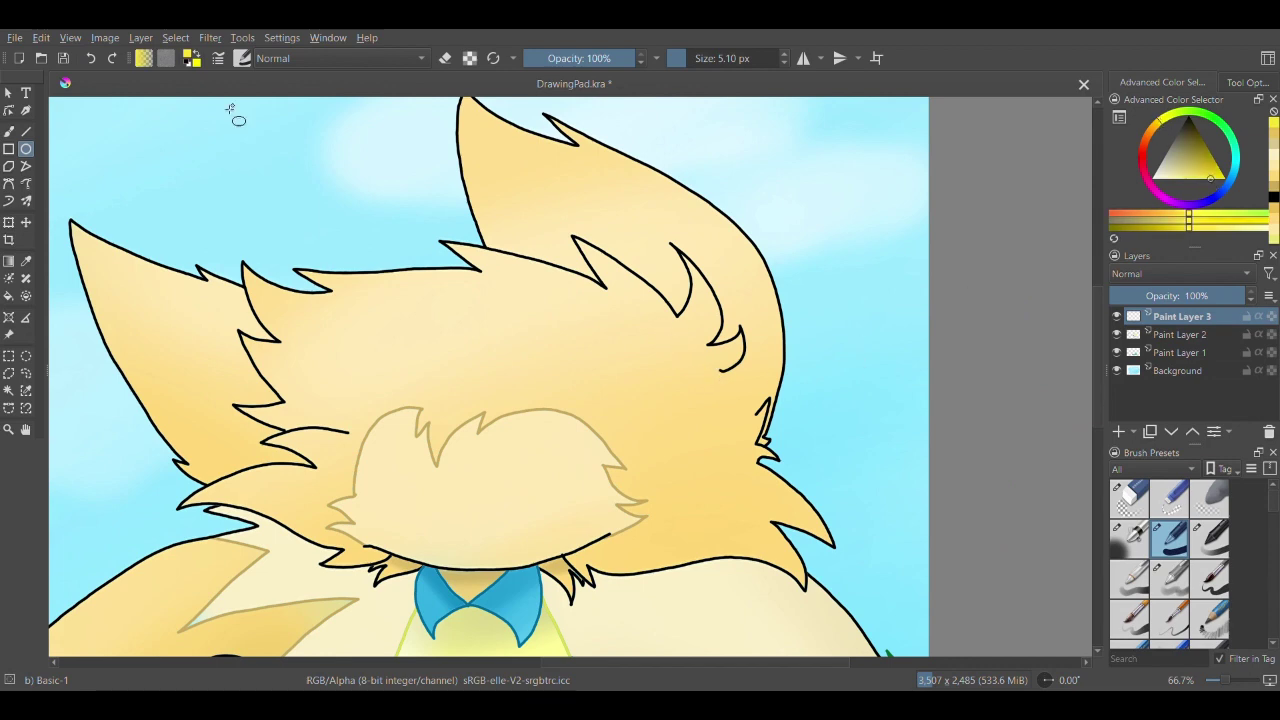
# - Draw a small yellow circle on the head below the pointed hair strands and fill it with a lighter yellow
pyautogui.scroll(1, 732, 355)
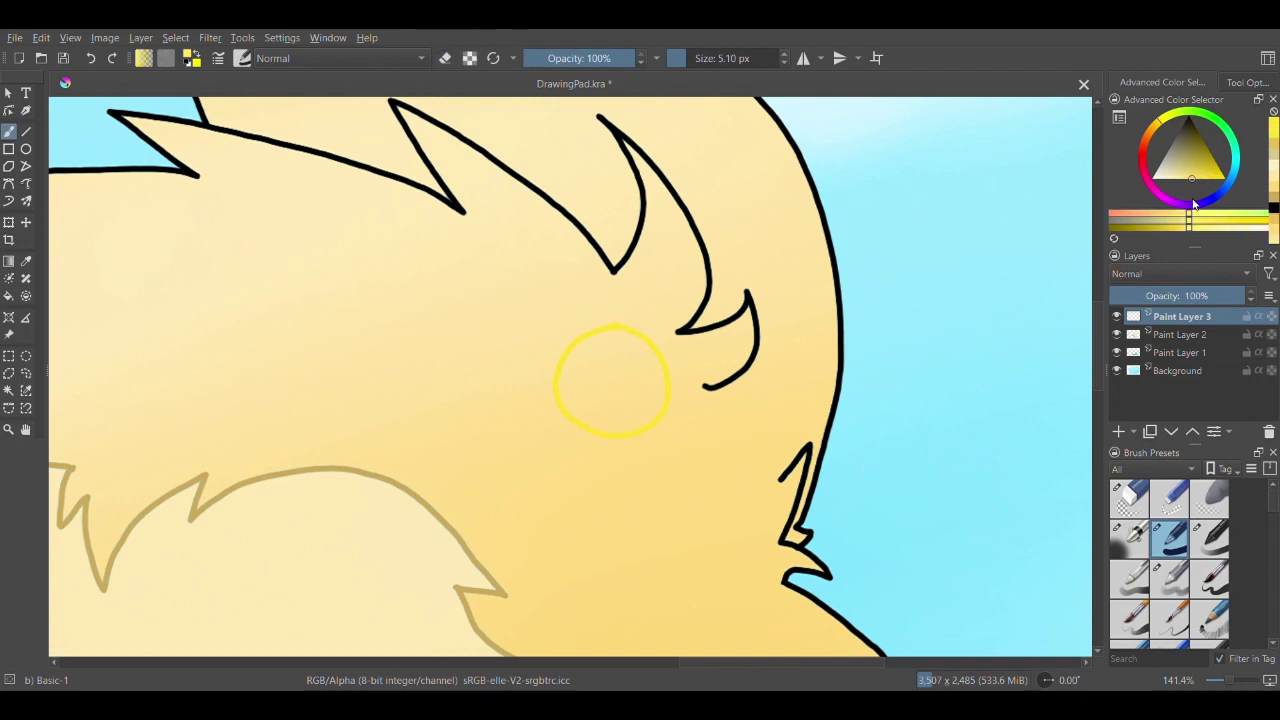
pyautogui.press('f')
pyautogui.click(658, 370)
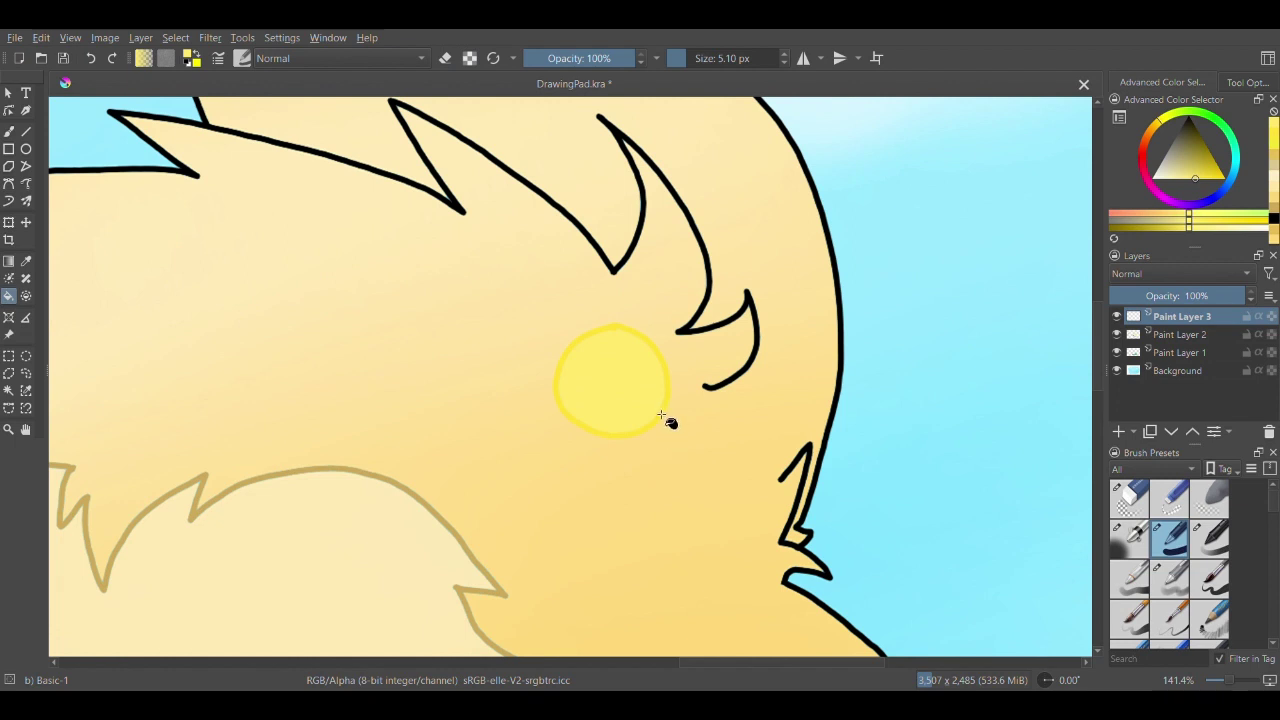
# - Select the area outside the yellow circle and outline five pointed flower petals around it in dark purple, redrawing faulty strokes
pyautogui.click(9, 390)
pyautogui.press('b')
pyautogui.click(1147, 202)
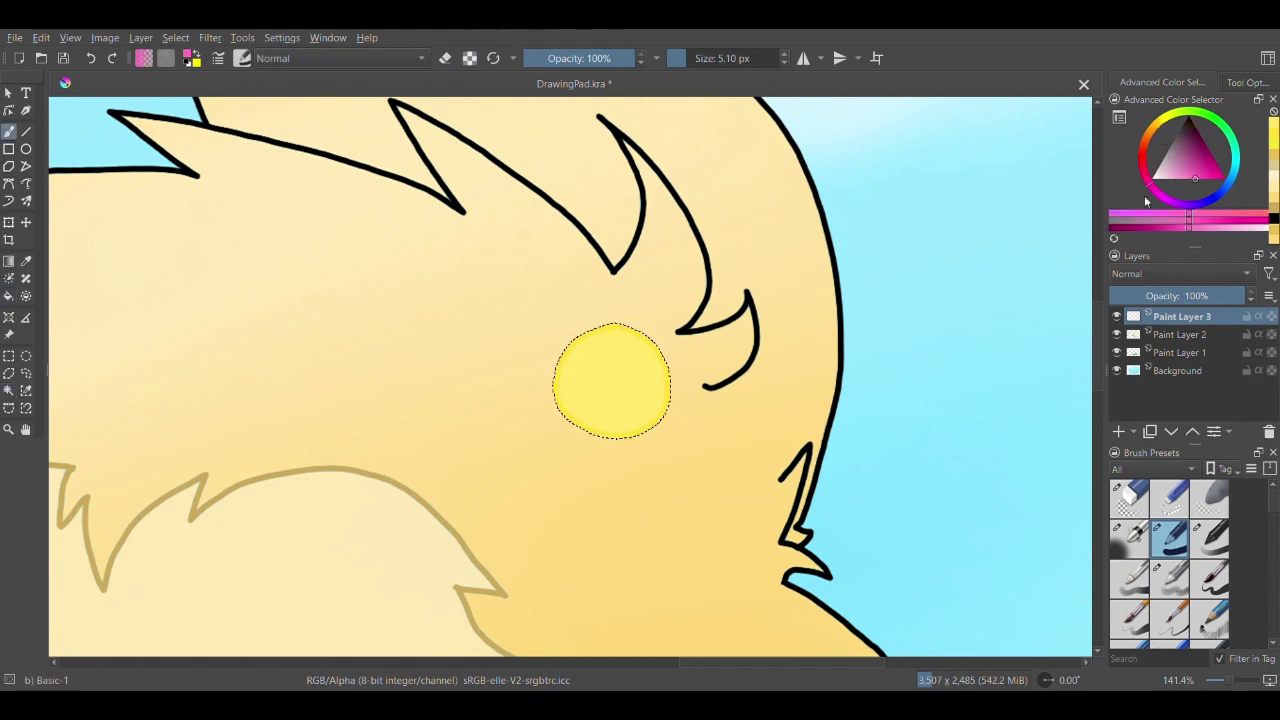
pyautogui.moveTo(1213, 172); pyautogui.dragTo(1240, 172)
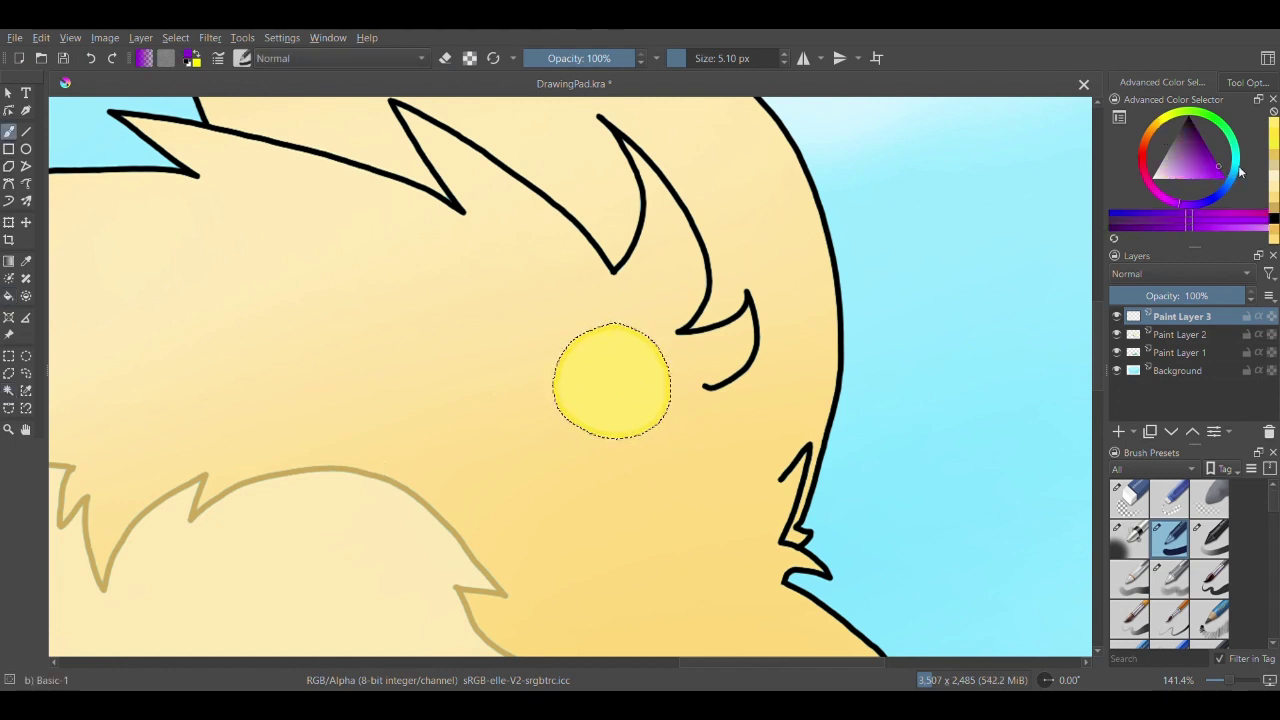
pyautogui.click(1195, 228)
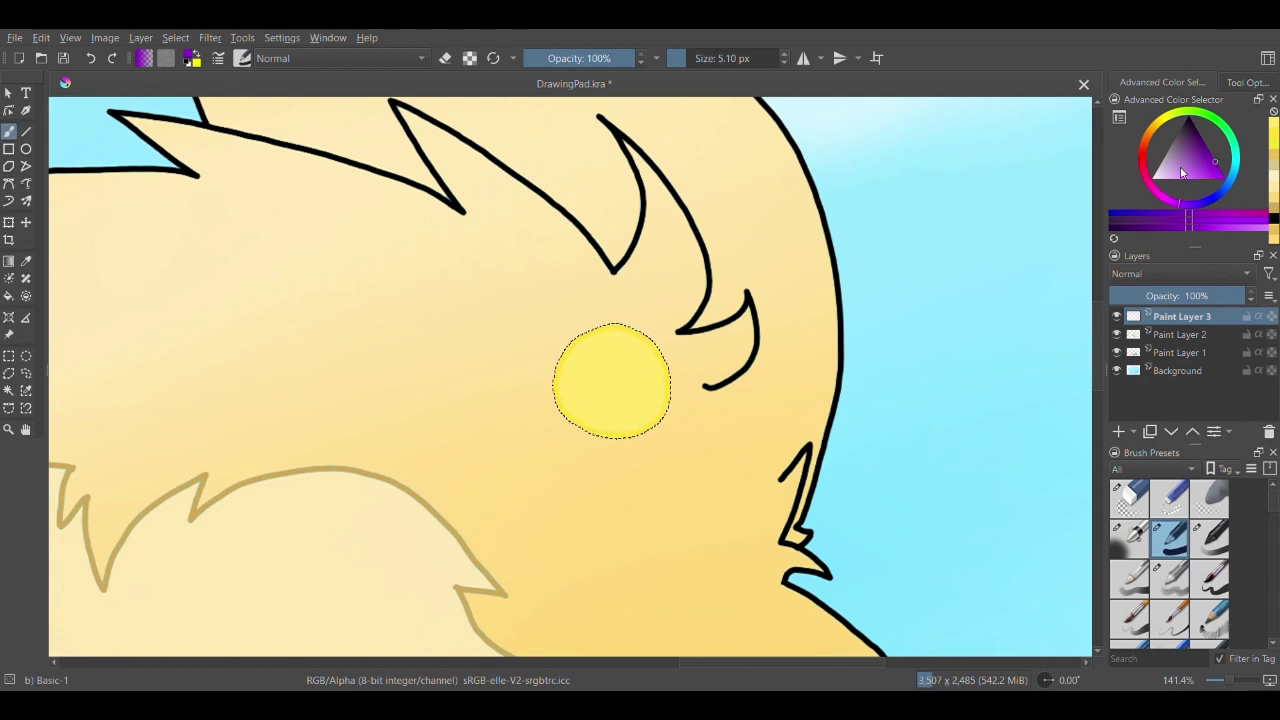
pyautogui.moveTo(600, 333)
pyautogui.mouseDown()
pyautogui.moveTo(716, 279)
pyautogui.moveTo(661, 362)
pyautogui.moveTo(796, 391)
pyautogui.moveTo(605, 435)
pyautogui.mouseUp()
pyautogui.hotkey('ctrl', 'z')
pyautogui.moveTo(705, 330)
pyautogui.mouseDown()
pyautogui.moveTo(818, 370)
pyautogui.moveTo(677, 440)
pyautogui.moveTo(645, 438)
pyautogui.mouseUp()
pyautogui.moveTo(598, 512)
pyautogui.mouseDown()
pyautogui.moveTo(656, 470)
pyautogui.moveTo(656, 437)
pyautogui.mouseUp()
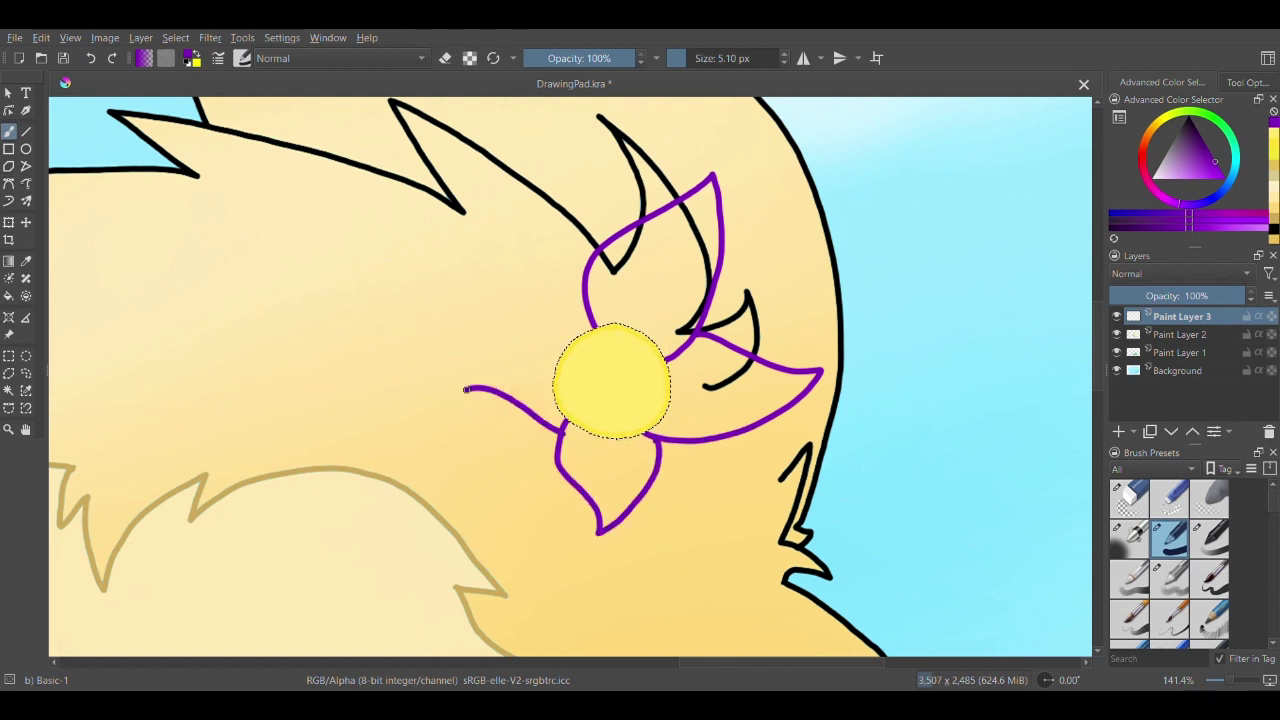
pyautogui.hotkey('ctrl', 'z')
pyautogui.moveTo(456, 442)
pyautogui.mouseDown()
pyautogui.moveTo(554, 368)
pyautogui.moveTo(485, 222)
pyautogui.moveTo(573, 237)
pyautogui.mouseUp()
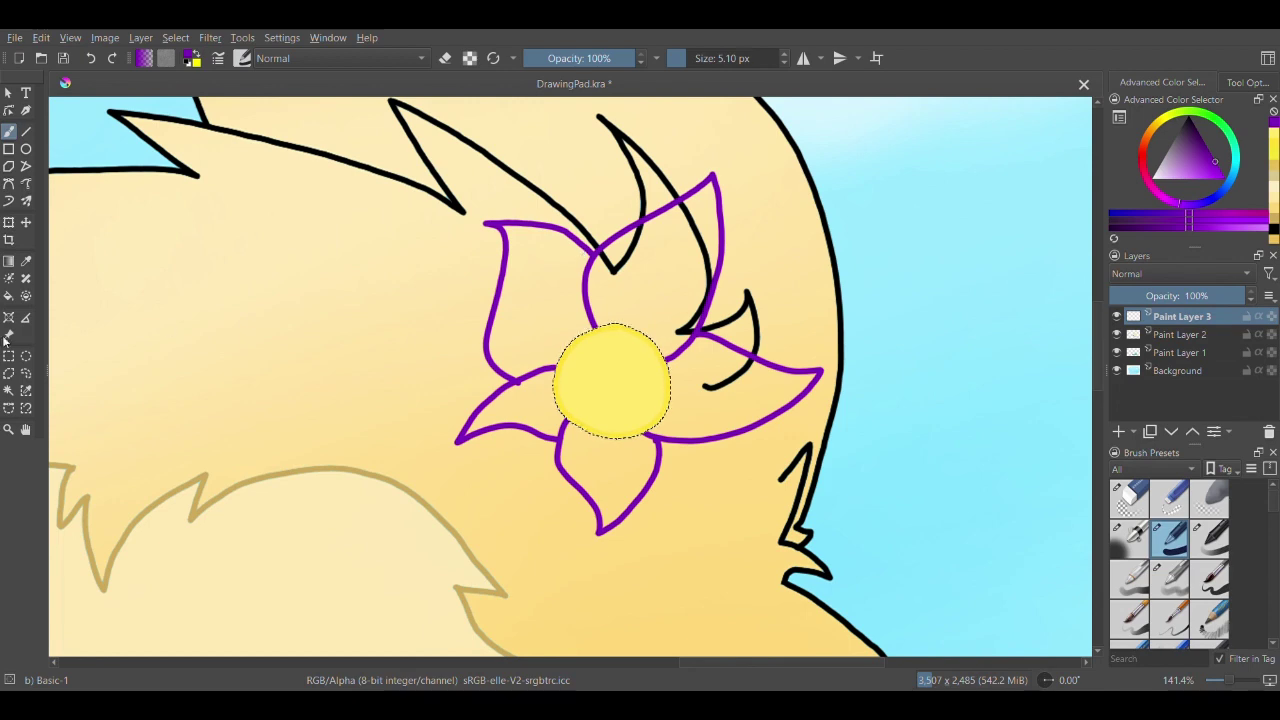
# - Select the flower's uppermost petal and paint it light purple with Airbrush Soft at 204.64 px
pyautogui.click(8, 390)
pyautogui.moveTo(1211, 172); pyautogui.dragTo(1206, 208)
pyautogui.click(1207, 230)
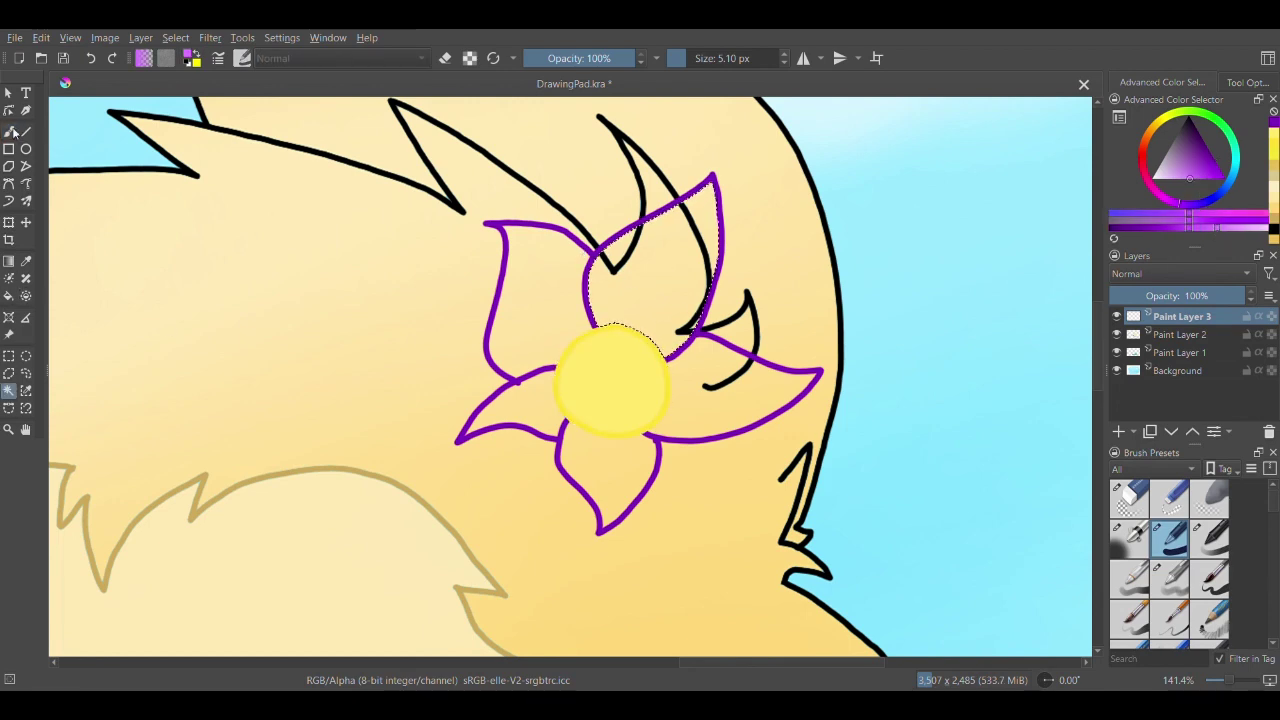
pyautogui.click(1130, 540)
pyautogui.click(733, 57)
pyautogui.moveTo(655, 262); pyautogui.dragTo(689, 351)
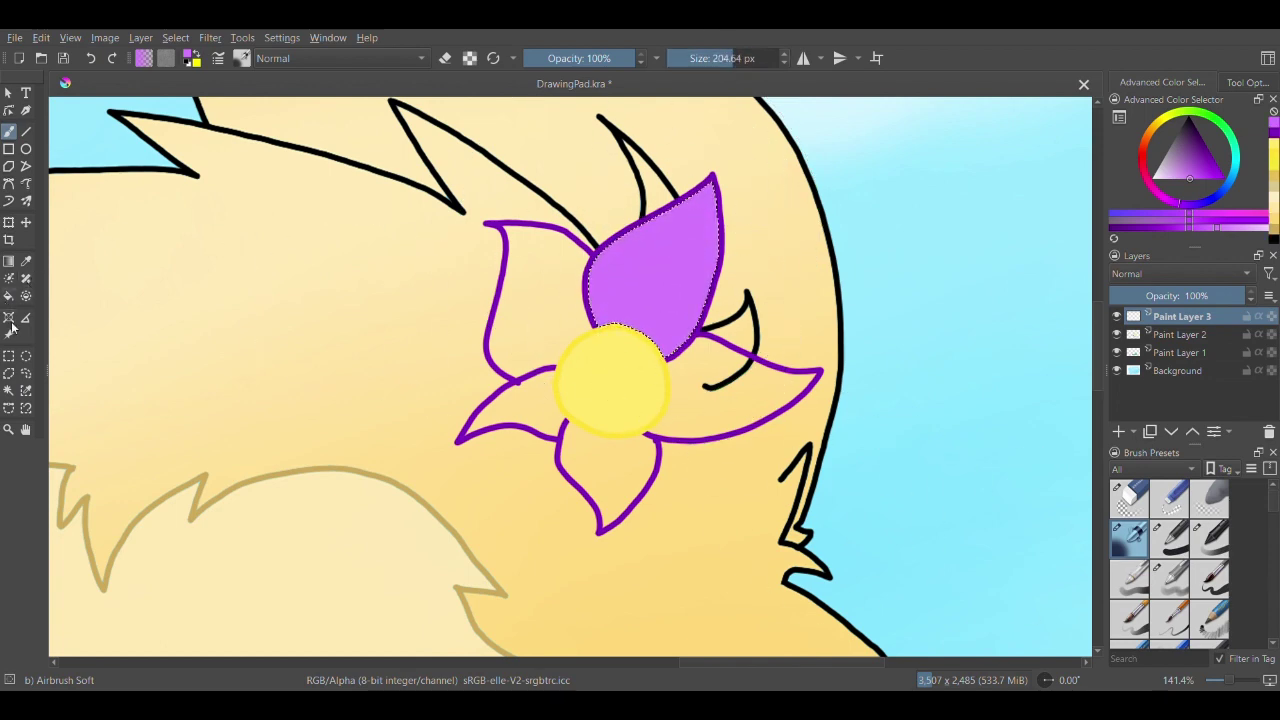
# - Select the flower's right petal and bottom petal in turn and airbrush each one light purple
pyautogui.click(8, 391)
pyautogui.click(11, 136)
pyautogui.moveTo(711, 376); pyautogui.dragTo(779, 369)
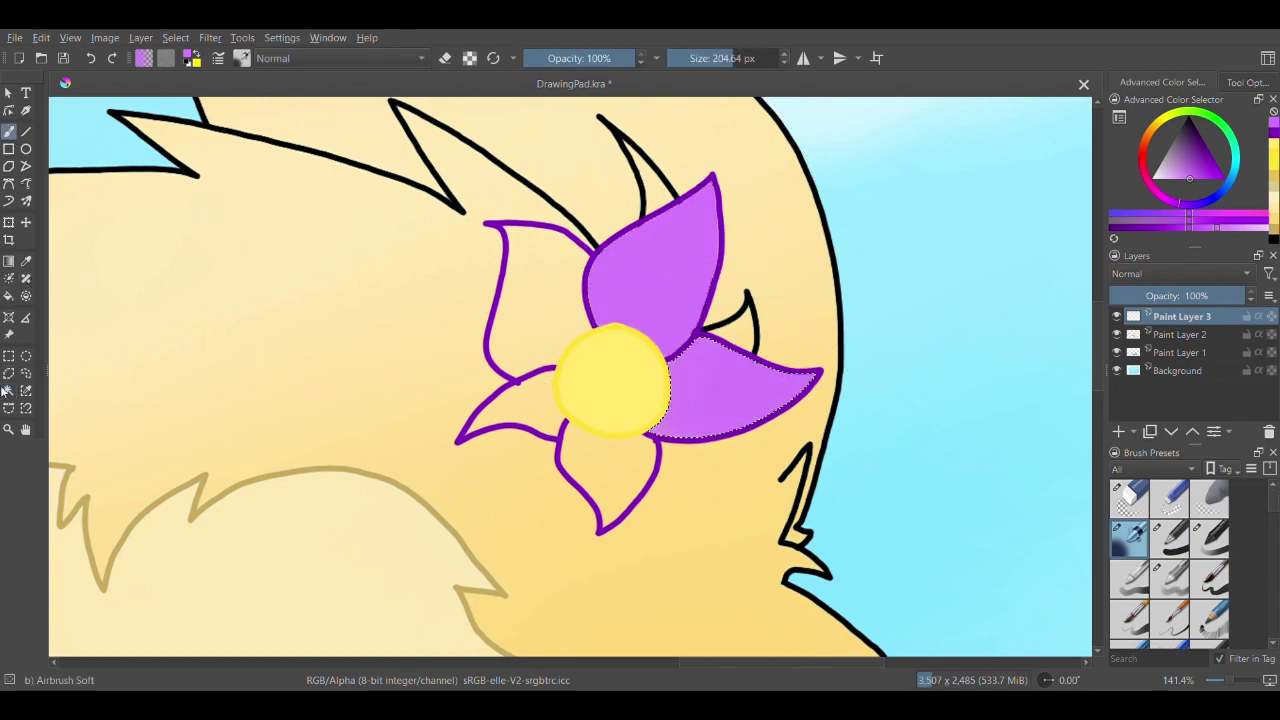
pyautogui.click(8, 391)
pyautogui.click(611, 459)
pyautogui.click(9, 132)
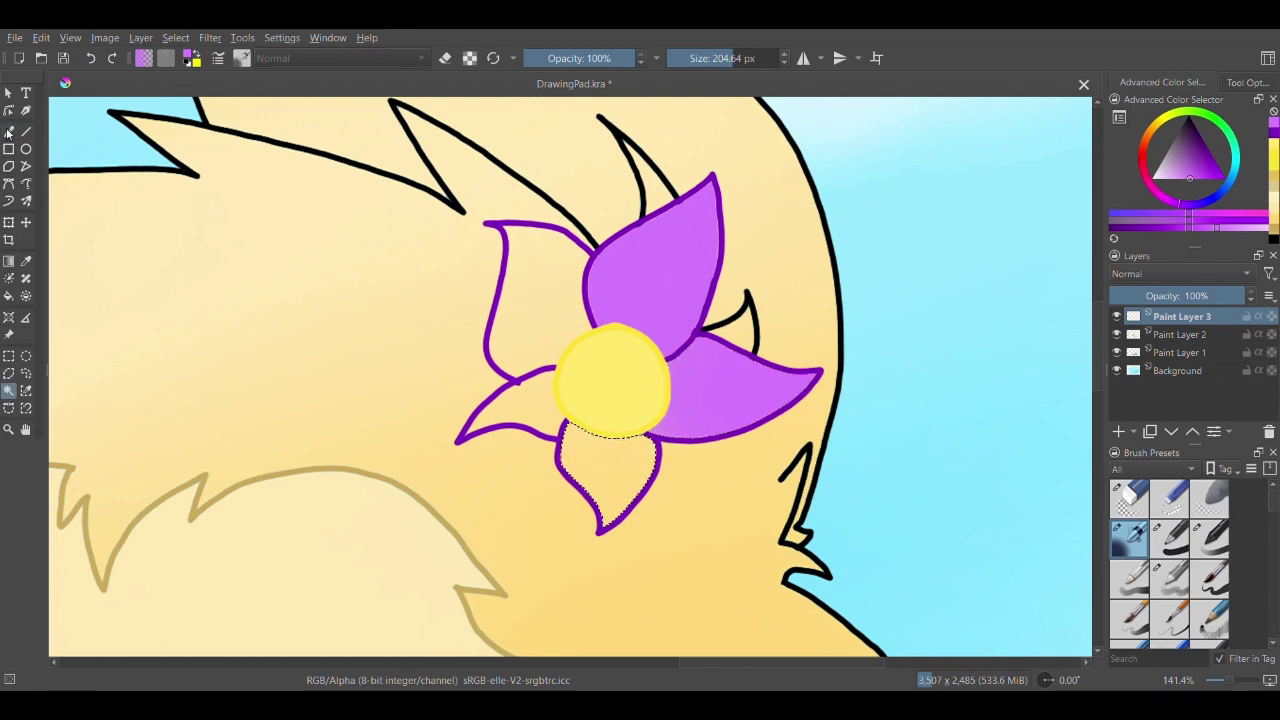
pyautogui.moveTo(618, 448); pyautogui.dragTo(595, 488)
# - Select the flower's lower-left and upper-left petals in turn and airbrush each one light purple
pyautogui.hotkey('ctrl', 'w')
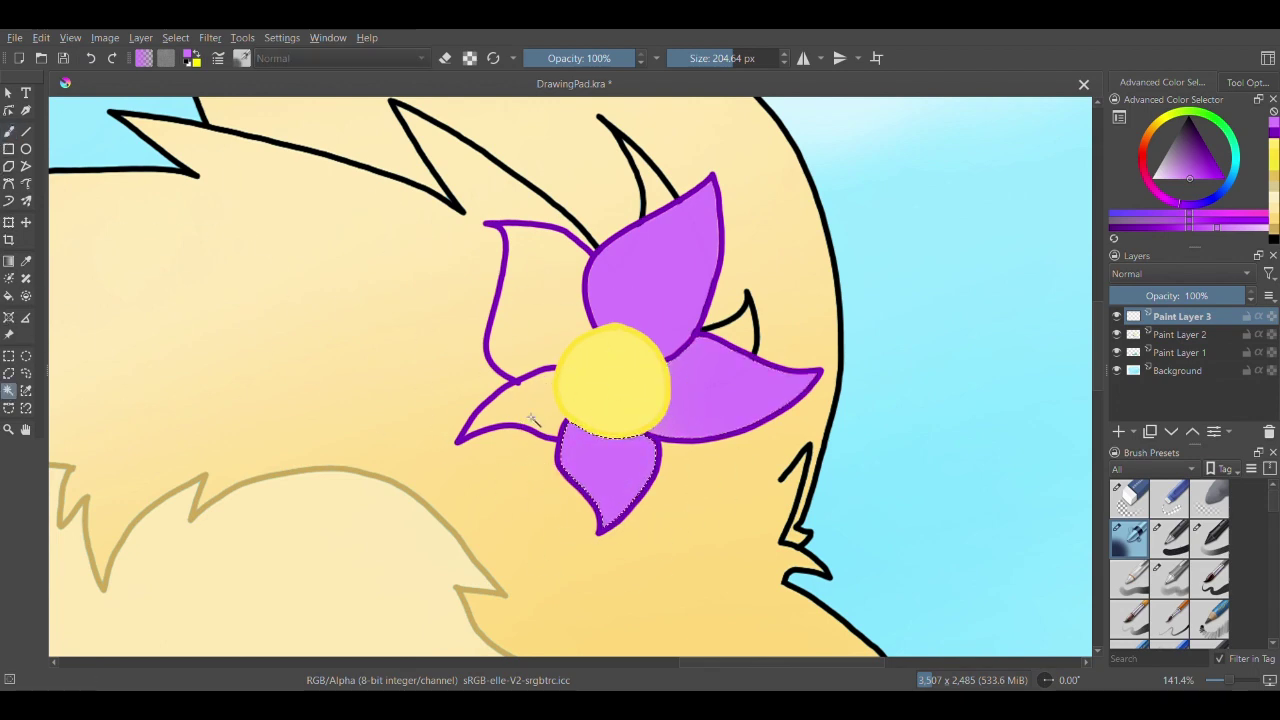
pyautogui.click(508, 405)
pyautogui.click(9, 131)
pyautogui.moveTo(495, 415)
pyautogui.mouseDown()
pyautogui.moveTo(514, 371)
pyautogui.moveTo(471, 457)
pyautogui.mouseUp()
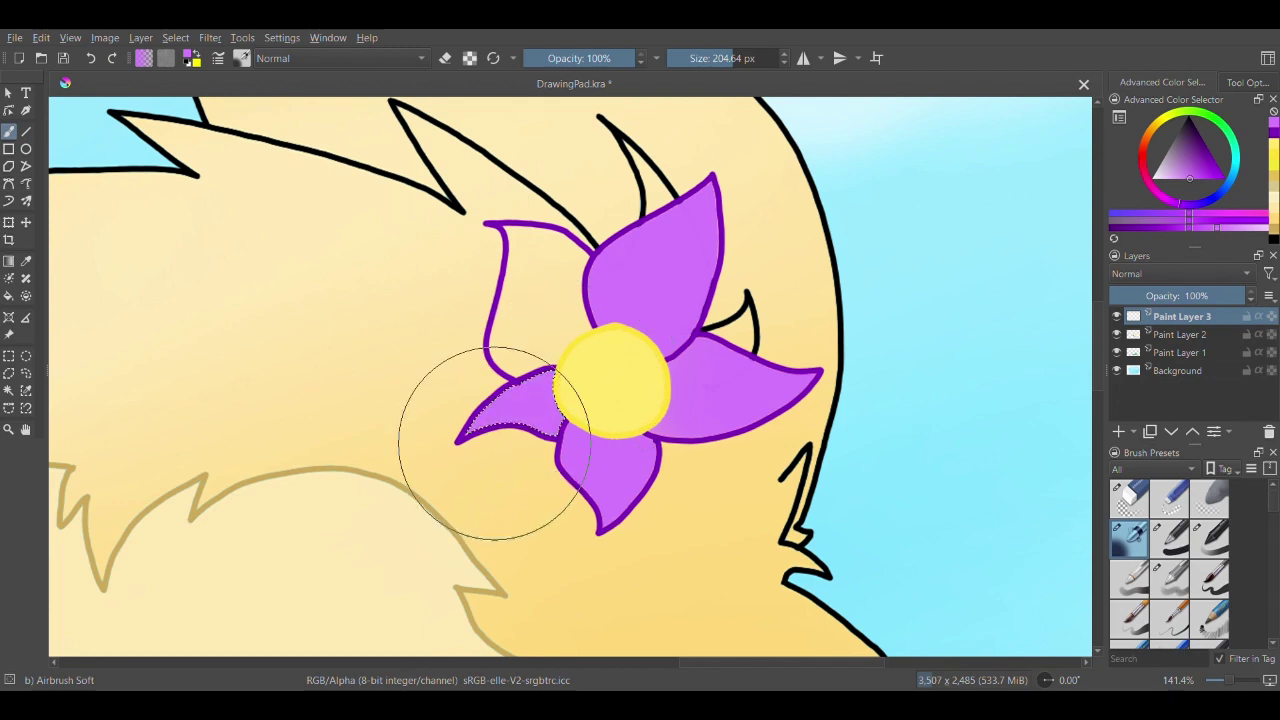
pyautogui.hotkey('ctrl', 'w')
pyautogui.click(9, 132)
pyautogui.moveTo(517, 257)
pyautogui.mouseDown()
pyautogui.moveTo(603, 167)
pyautogui.moveTo(534, 340)
pyautogui.mouseUp()
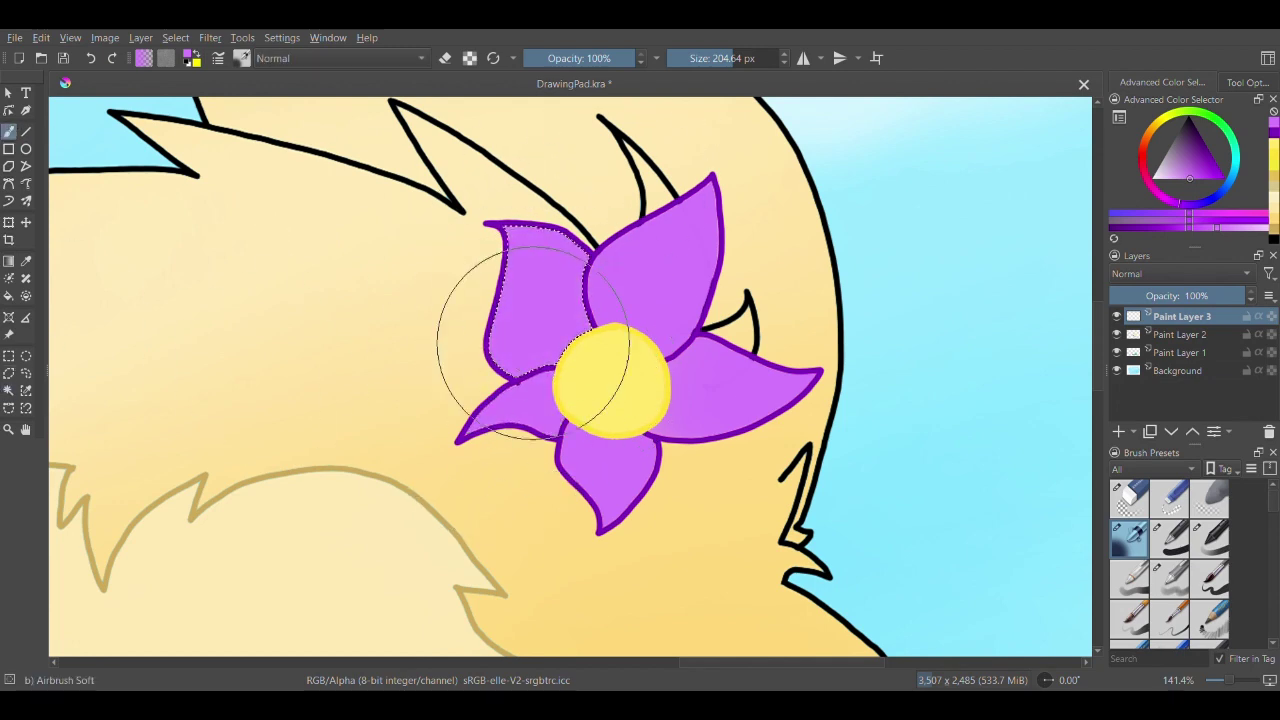
# - Select the flower's uppermost petal and airbrush a paler purple highlight along its left side at 92.59 px, redoing a faulty stroke
pyautogui.click(9, 391)
pyautogui.click(640, 262)
pyautogui.click(9, 132)
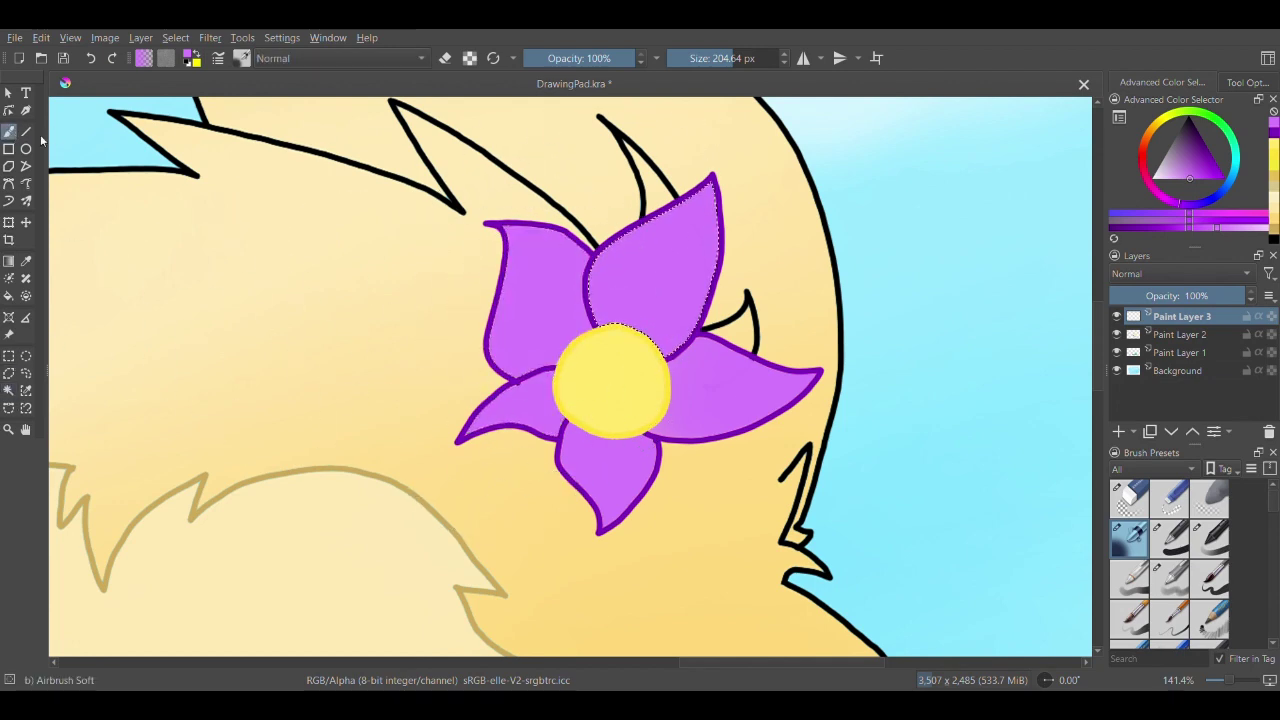
pyautogui.click(1182, 179)
pyautogui.click(717, 58)
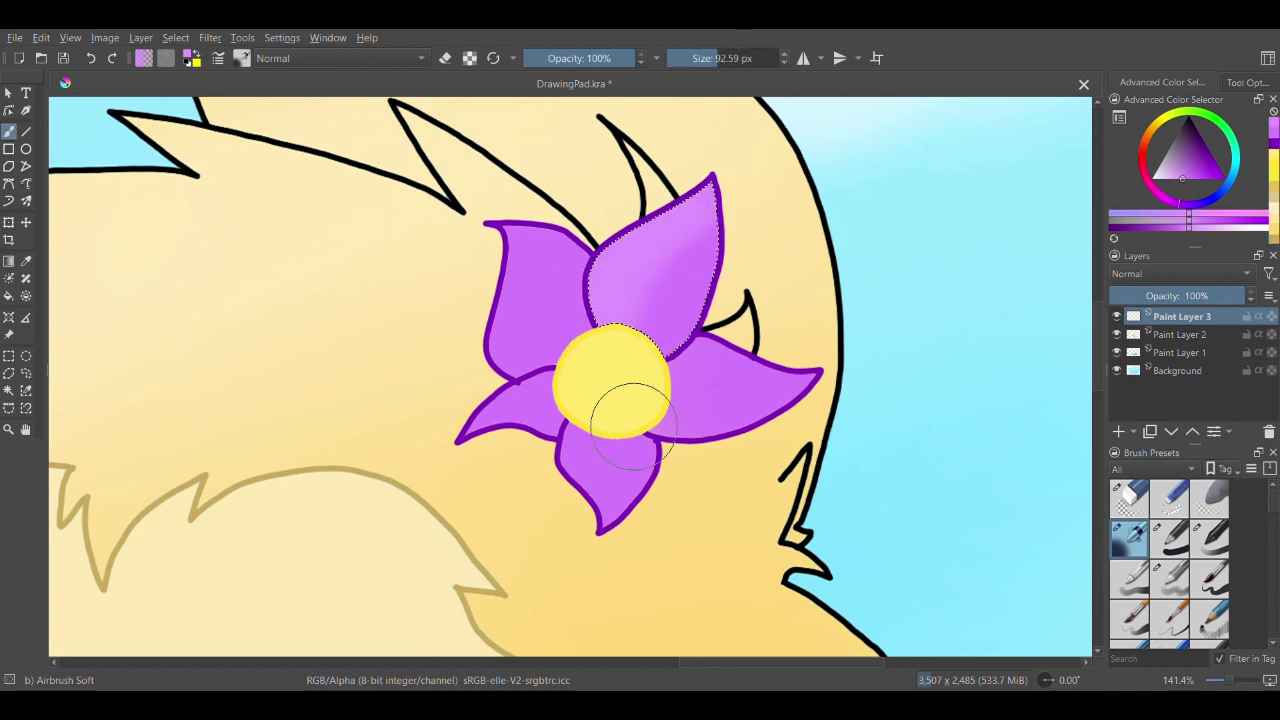
pyautogui.click(1172, 182)
pyautogui.moveTo(712, 172)
pyautogui.mouseDown()
pyautogui.moveTo(651, 214)
pyautogui.moveTo(590, 285)
pyautogui.mouseUp()
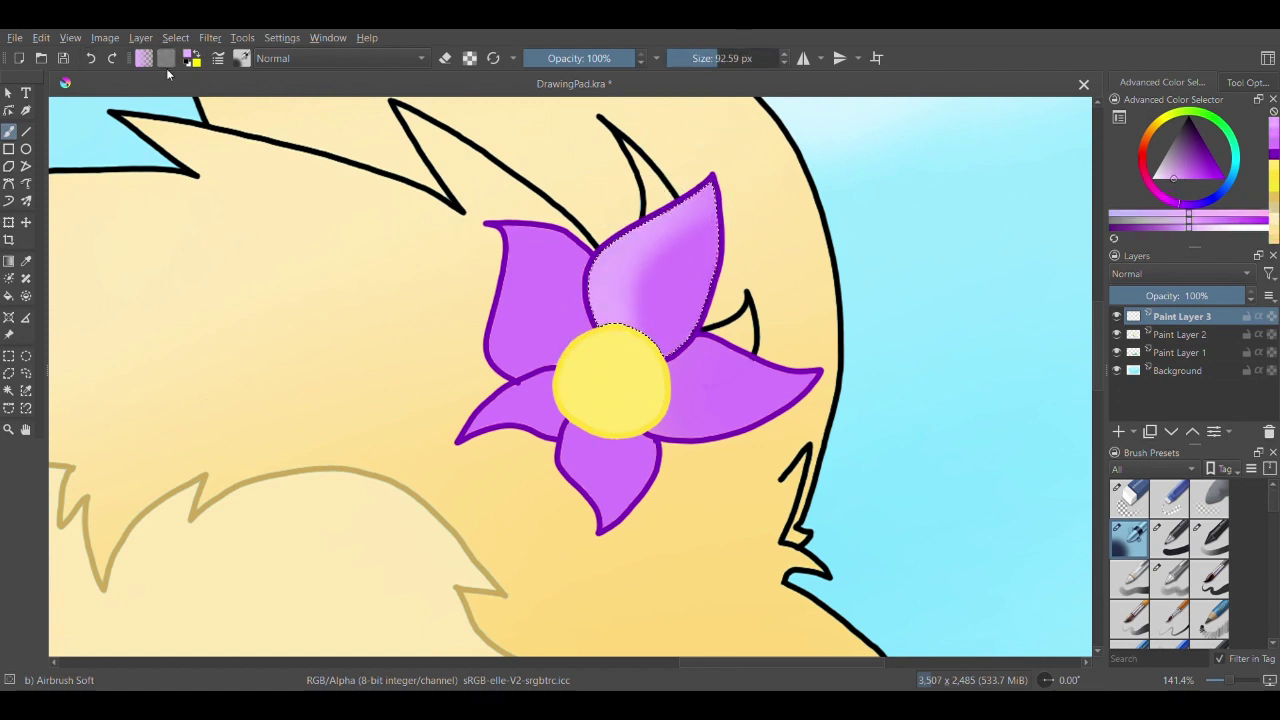
pyautogui.click(91, 58)
pyautogui.moveTo(723, 191); pyautogui.dragTo(590, 285)
# - Select the flower's right petal and bottom petal in turn and airbrush a paler purple highlight on each
pyautogui.click(9, 391)
pyautogui.click(727, 388)
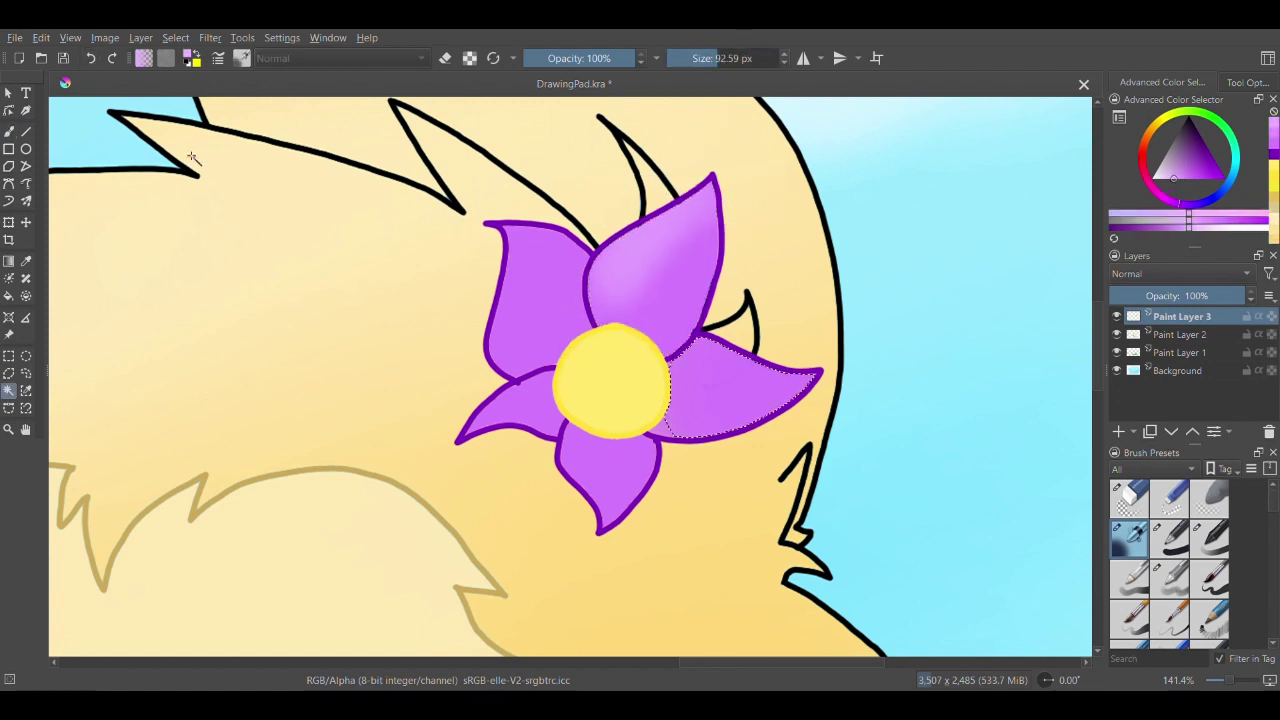
pyautogui.click(9, 132)
pyautogui.moveTo(748, 335)
pyautogui.mouseDown()
pyautogui.moveTo(651, 352)
pyautogui.moveTo(708, 373)
pyautogui.mouseUp()
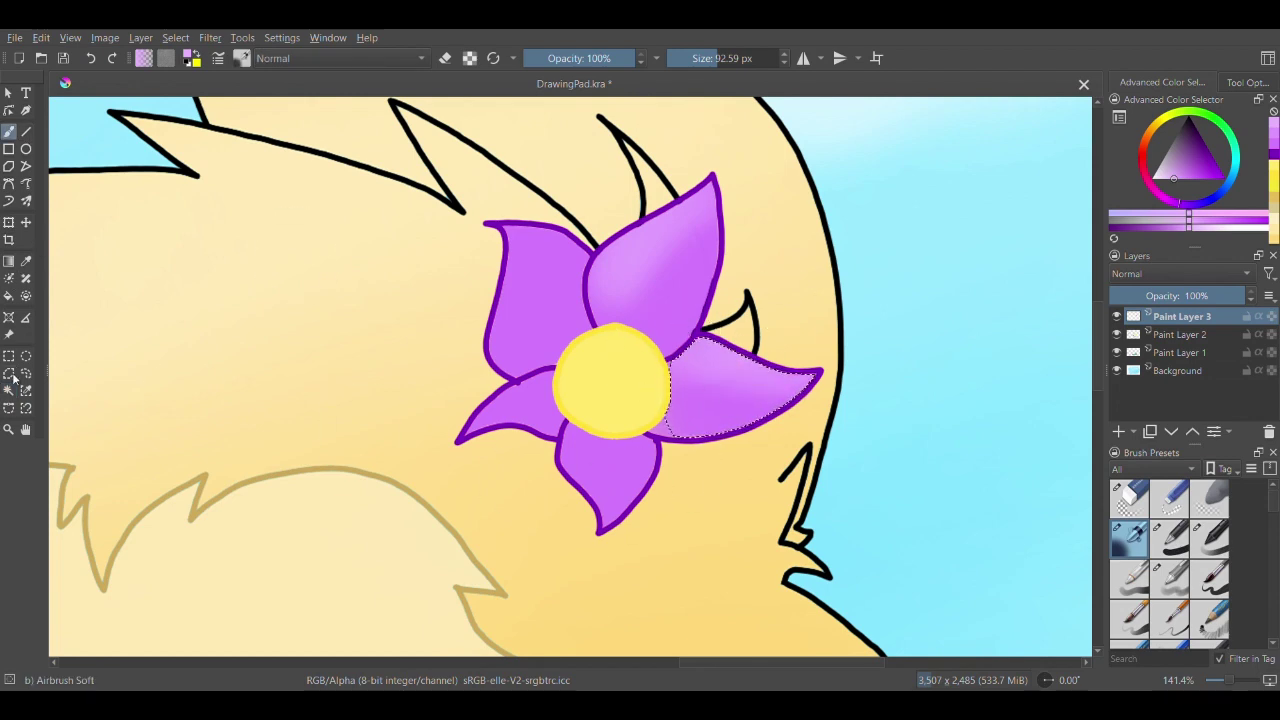
pyautogui.click(9, 391)
pyautogui.click(604, 467)
pyautogui.click(9, 132)
pyautogui.moveTo(559, 466); pyautogui.dragTo(657, 583)
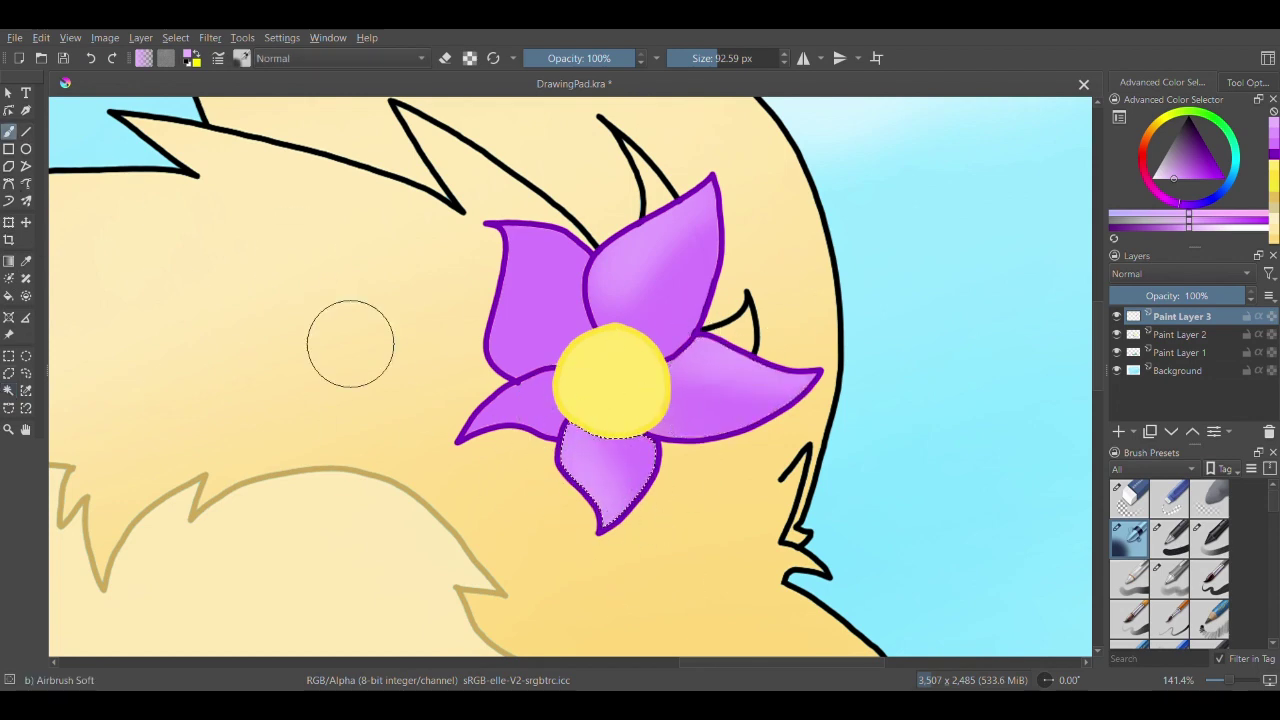
# - Select the flower's lower-left and upper-left petals in turn and airbrush a paler purple highlight on each
pyautogui.click(9, 373)
pyautogui.click(529, 398)
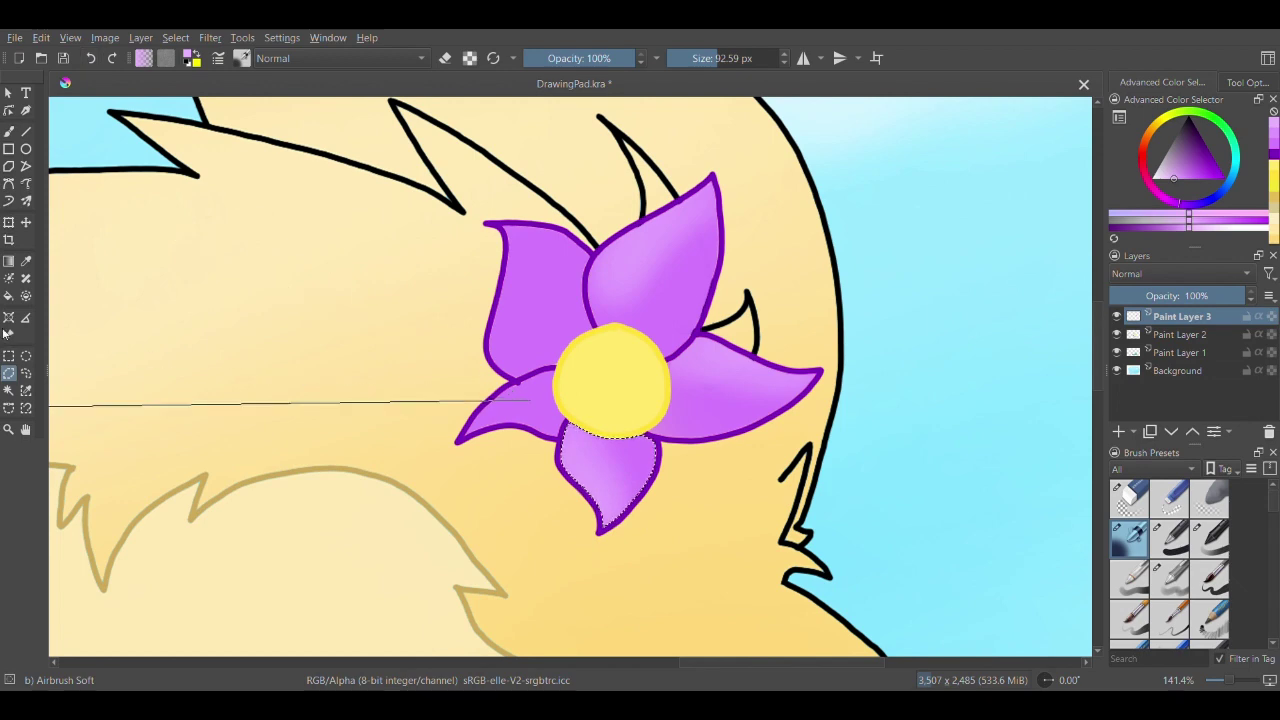
pyautogui.click(9, 390)
pyautogui.click(505, 410)
pyautogui.click(8, 131)
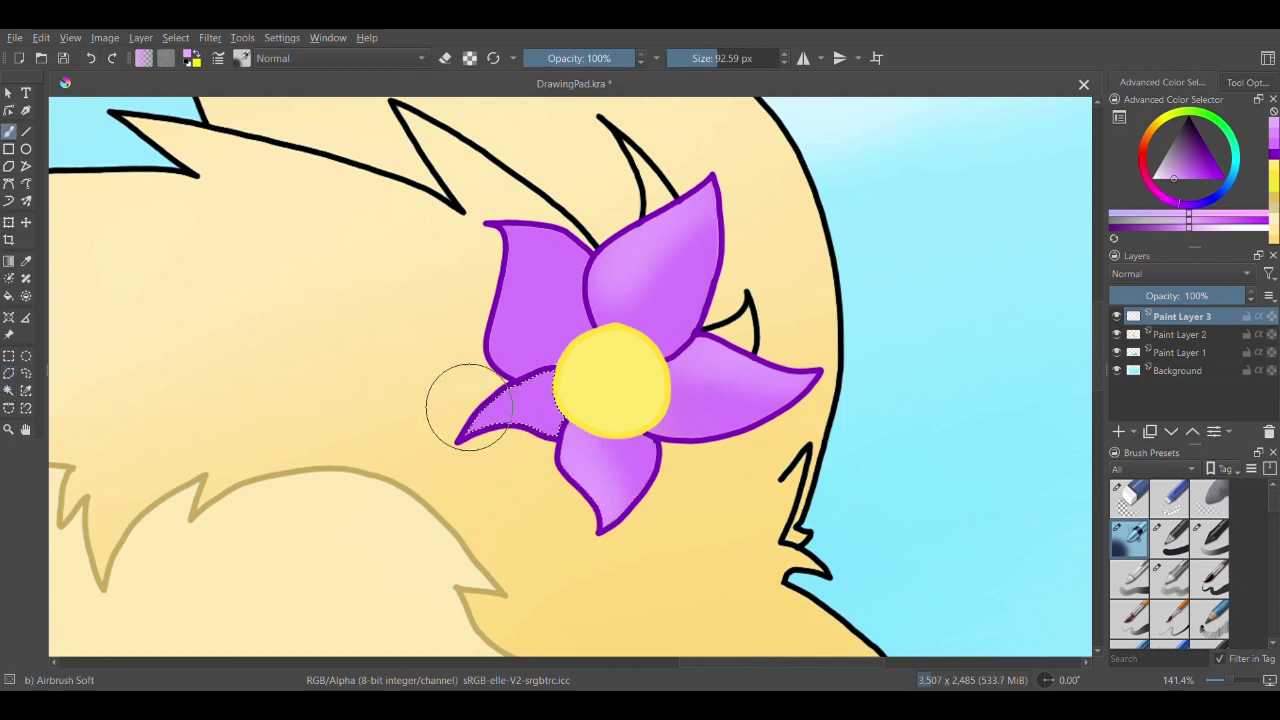
pyautogui.click(9, 390)
pyautogui.click(535, 290)
pyautogui.click(8, 131)
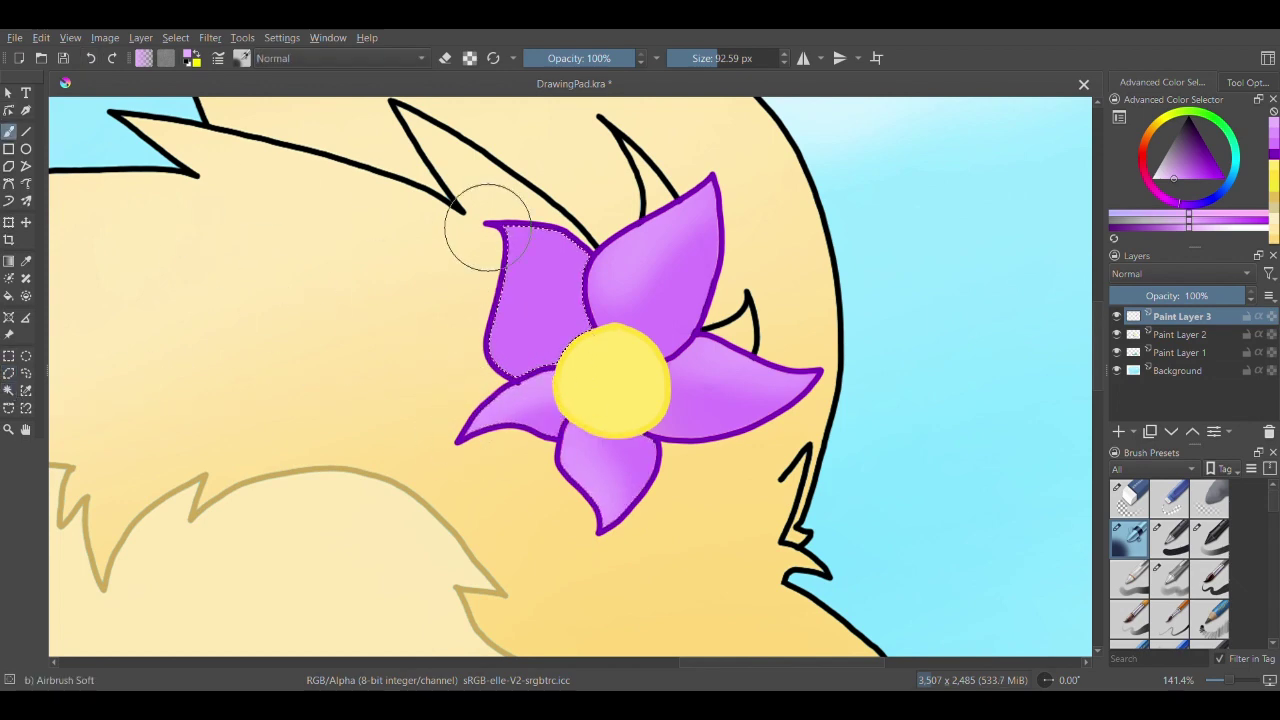
pyautogui.moveTo(488, 229); pyautogui.dragTo(545, 228)
pyautogui.click(90, 58)
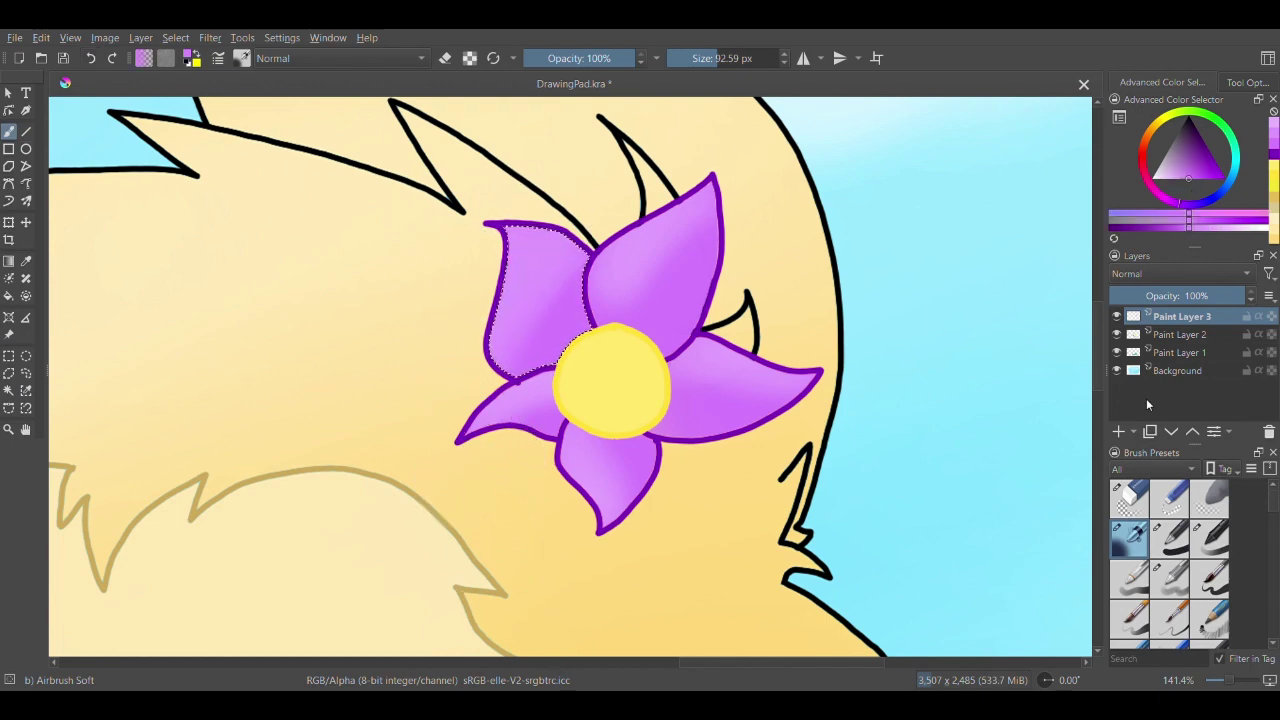
# - Draw a short curved vein in deeper purple with the 5.10 px Basic-1 brush on the upper-left petal and the uppermost petal
pyautogui.click(1170, 535)
pyautogui.click(90, 58)
pyautogui.click(1201, 179)
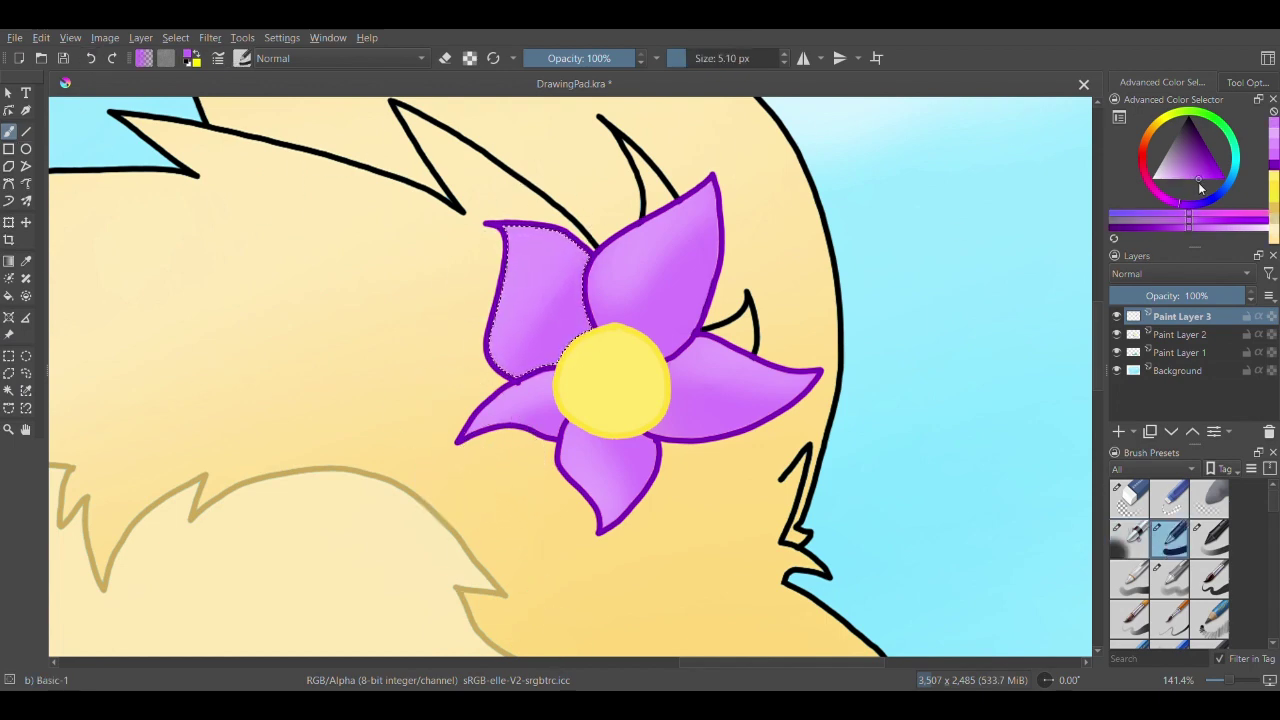
pyautogui.moveTo(546, 297); pyautogui.dragTo(566, 354)
pyautogui.click(8, 391)
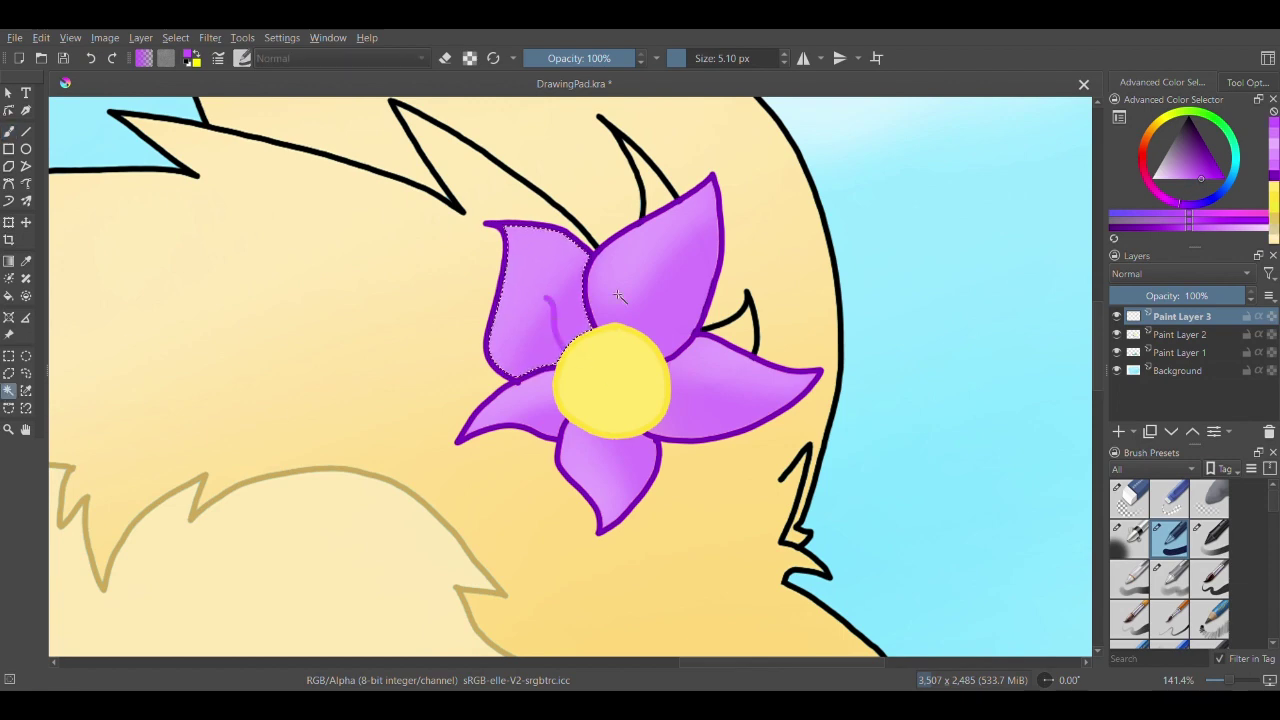
pyautogui.click(652, 308)
pyautogui.click(8, 131)
pyautogui.moveTo(659, 296); pyautogui.dragTo(626, 362)
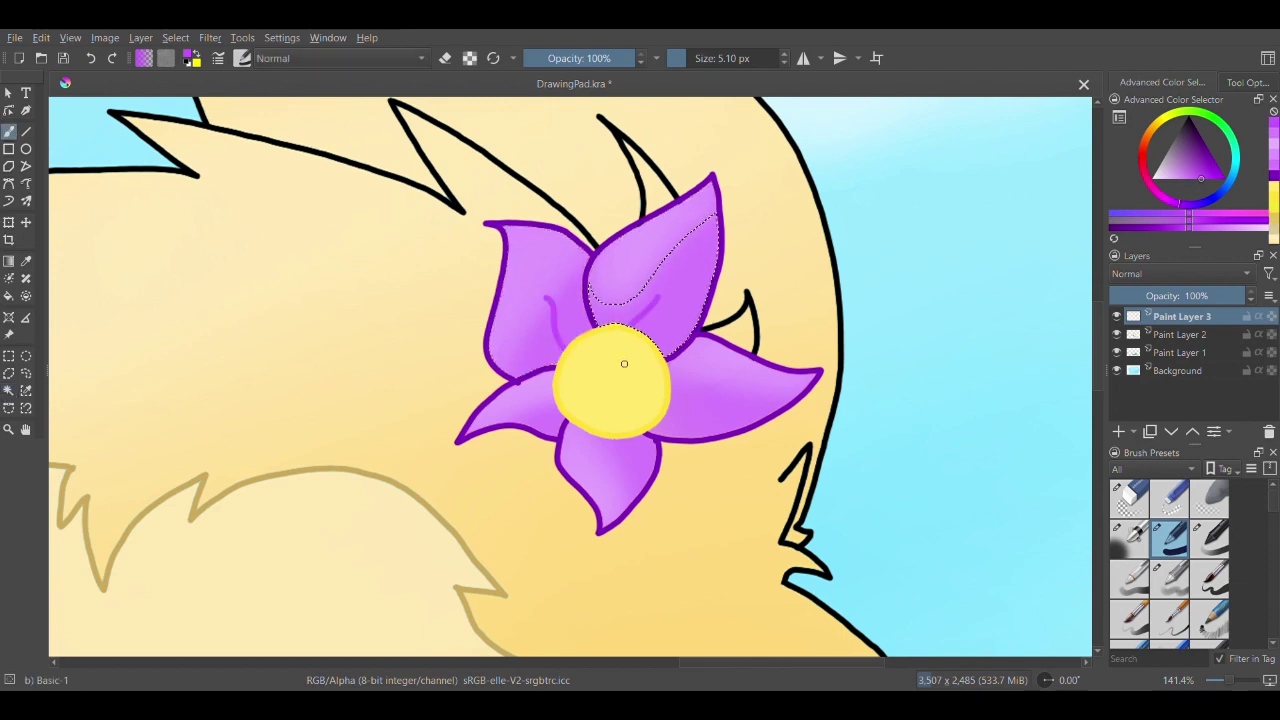
# - Select the flower's right and bottom petals in turn and draw a short purple vein from the yellow centre on each
pyautogui.click(8, 391)
pyautogui.click(718, 399)
pyautogui.click(8, 131)
pyautogui.moveTo(711, 401); pyautogui.dragTo(672, 392)
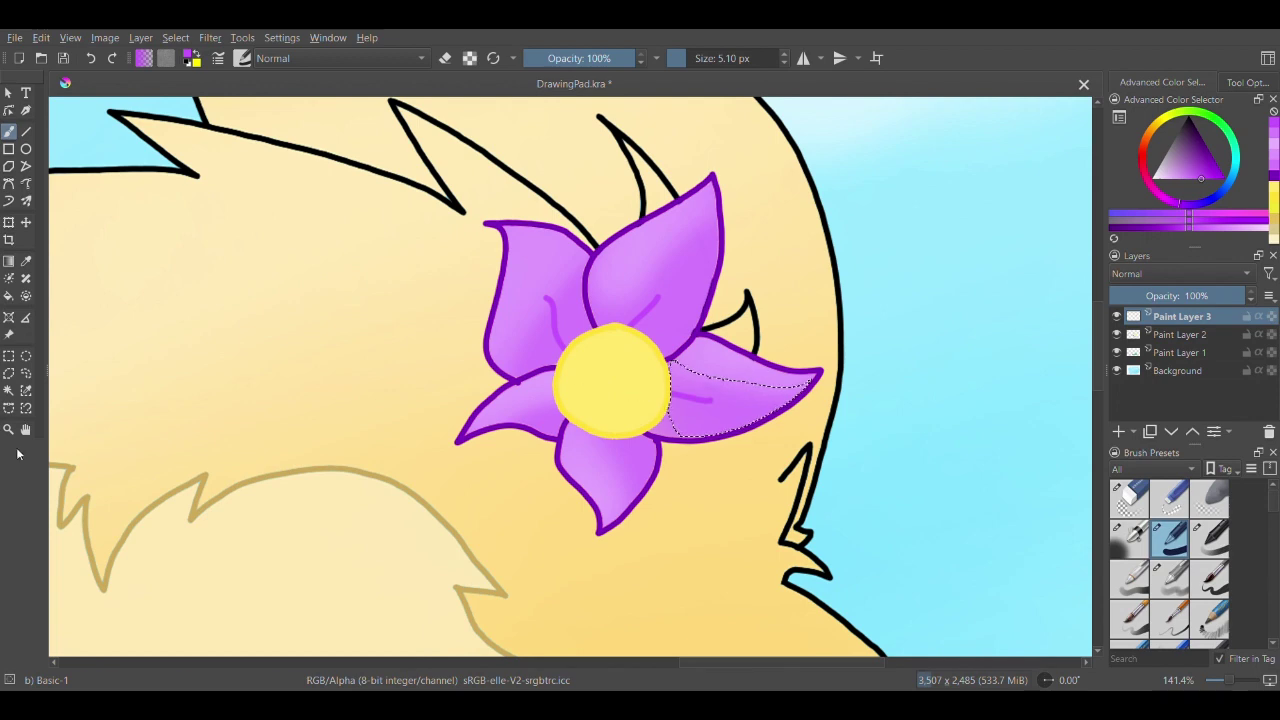
pyautogui.click(8, 391)
pyautogui.click(609, 458)
pyautogui.moveTo(598, 438); pyautogui.dragTo(614, 470)
# - Select the flower's lower-left petal and draw a short purple vein curving out from the yellow centre
pyautogui.click(8, 390)
pyautogui.click(537, 402)
pyautogui.click(536, 401)
pyautogui.click(8, 131)
pyautogui.moveTo(562, 402); pyautogui.dragTo(521, 394)
pyautogui.click(8, 391)
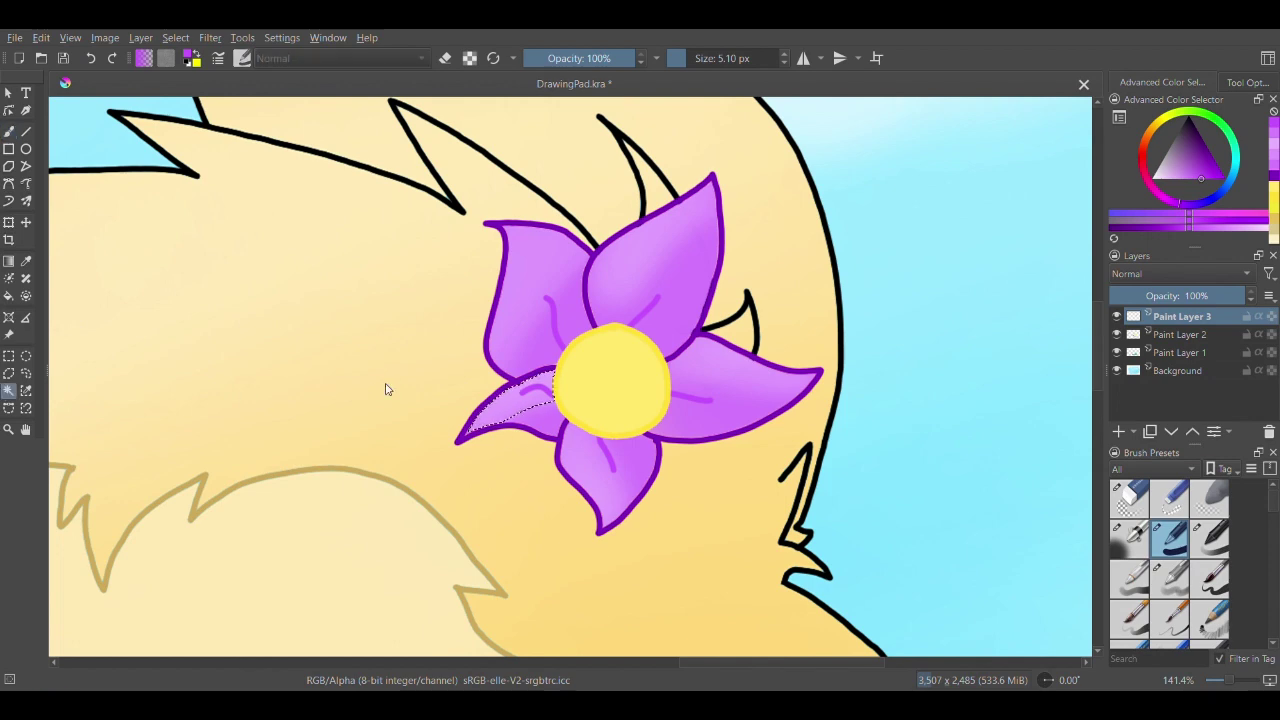
# - Reset the painting colour to black and ready the freehand brush for drawing on the blank face
pyautogui.scroll(-1, 484, 441)
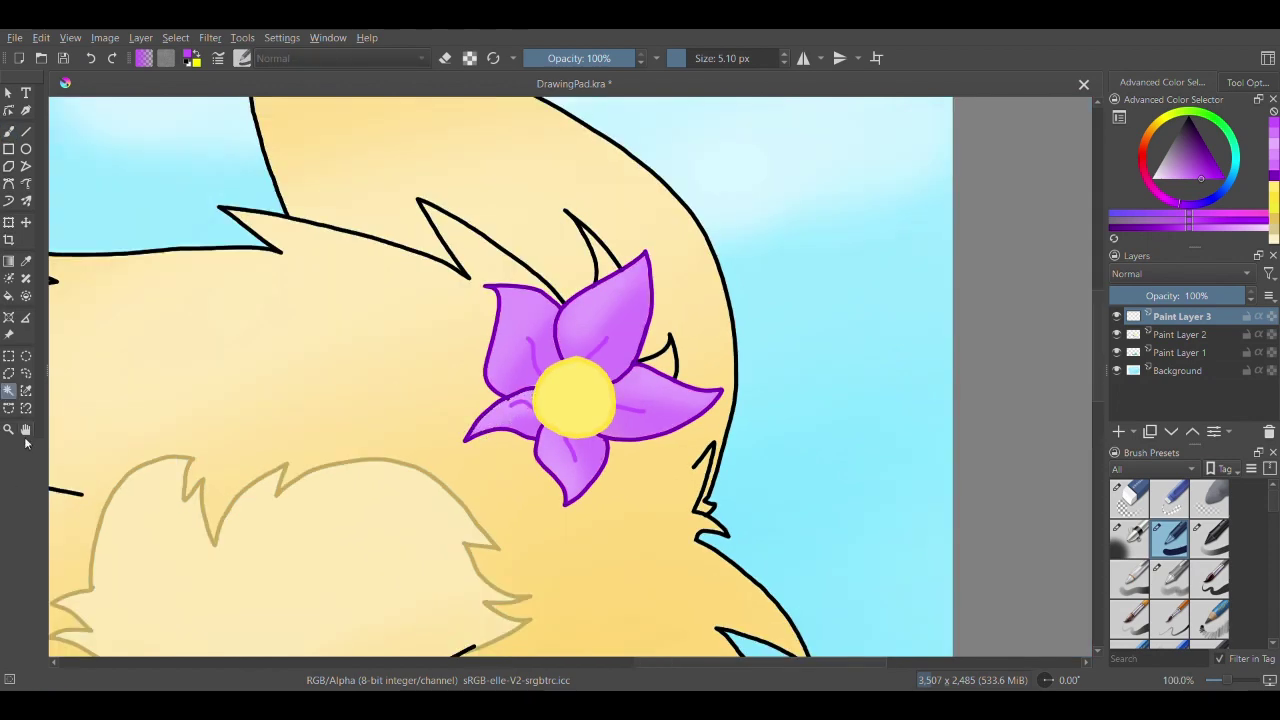
pyautogui.click(26, 430)
pyautogui.moveTo(417, 532); pyautogui.dragTo(611, 400)
pyautogui.moveTo(515, 463); pyautogui.dragTo(614, 470)
pyautogui.scroll(1, 620, 463)
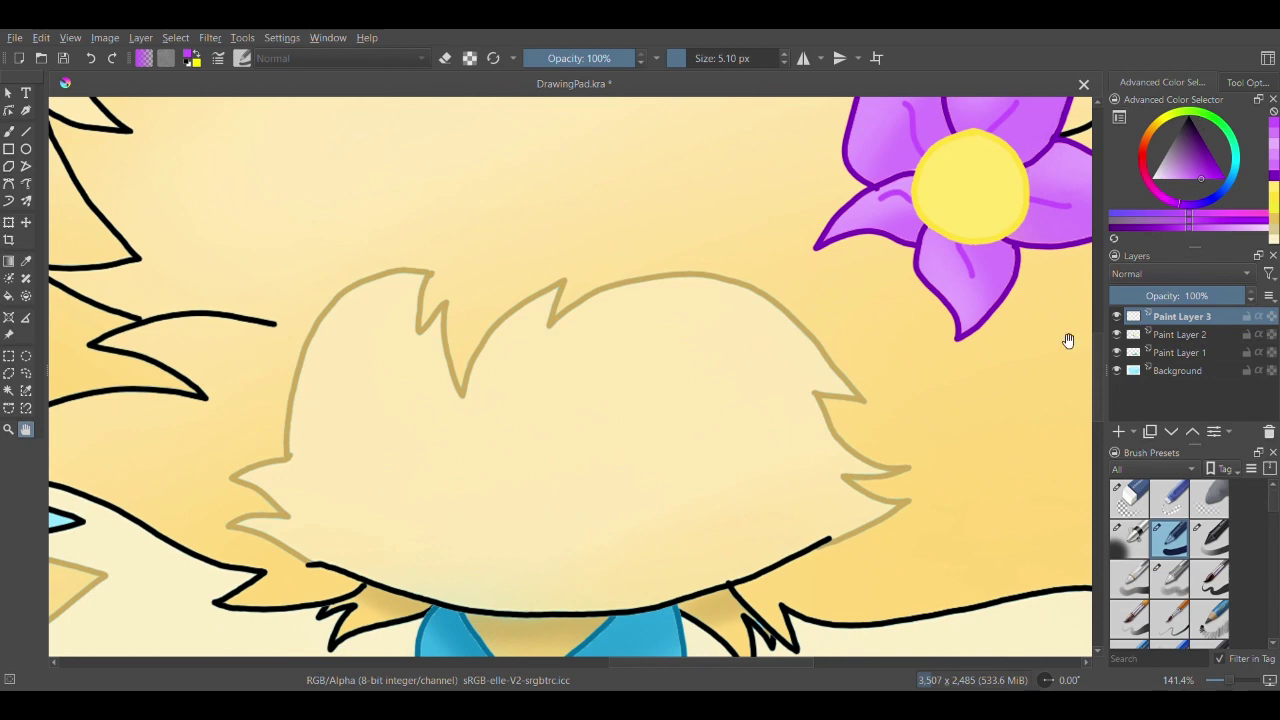
pyautogui.press('d')
pyautogui.press('b')
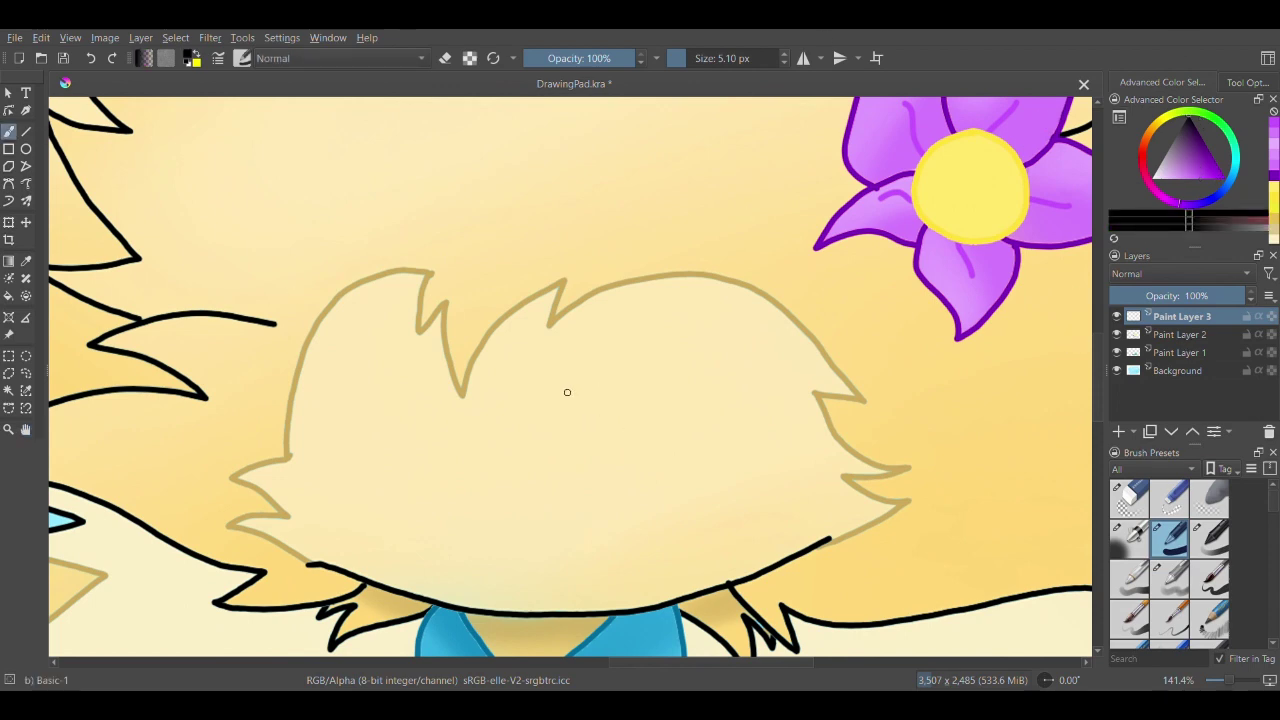
pyautogui.moveTo(574, 421); pyautogui.dragTo(750, 378)
pyautogui.hotkey('ctrl', 'z')
pyautogui.moveTo(576, 397); pyautogui.dragTo(792, 355)
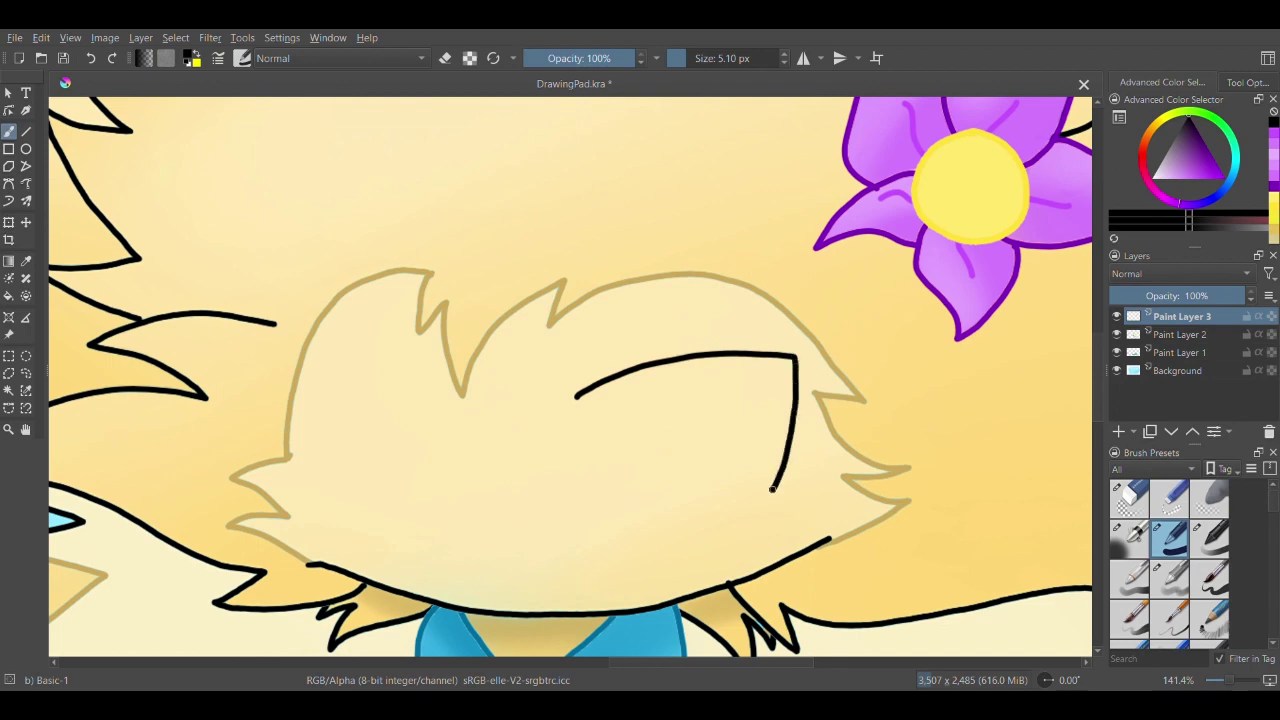
pyautogui.hotkey('ctrl', 'z')
pyautogui.moveTo(565, 395)
pyautogui.mouseDown()
pyautogui.moveTo(797, 360)
pyautogui.moveTo(760, 488)
pyautogui.mouseUp()
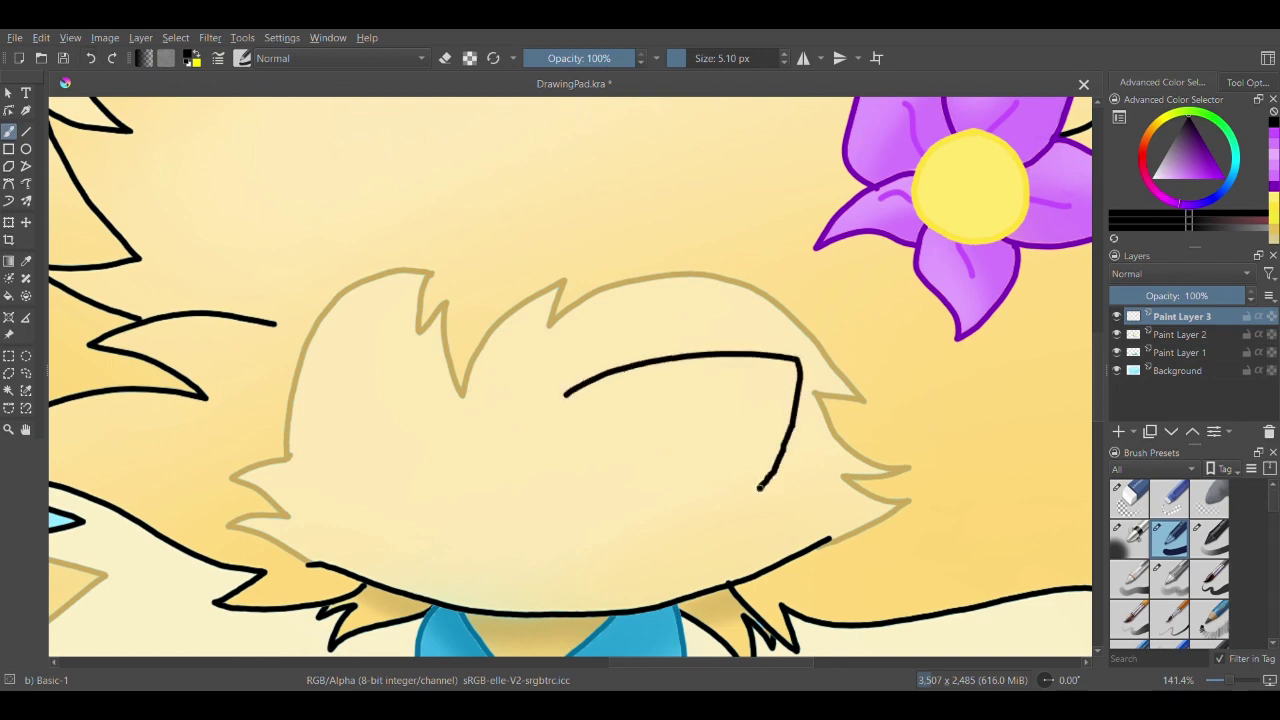
pyautogui.click(91, 58)
# - Outline the face's right eye in black with its lid, iris and pointed outer lashes, and add a short nose line
pyautogui.moveTo(560, 404)
pyautogui.mouseDown()
pyautogui.moveTo(778, 372)
pyautogui.moveTo(789, 393)
pyautogui.moveTo(746, 506)
pyautogui.mouseUp()
pyautogui.moveTo(778, 377)
pyautogui.mouseDown()
pyautogui.moveTo(855, 405)
pyautogui.moveTo(772, 477)
pyautogui.moveTo(797, 493)
pyautogui.moveTo(752, 507)
pyautogui.mouseUp()
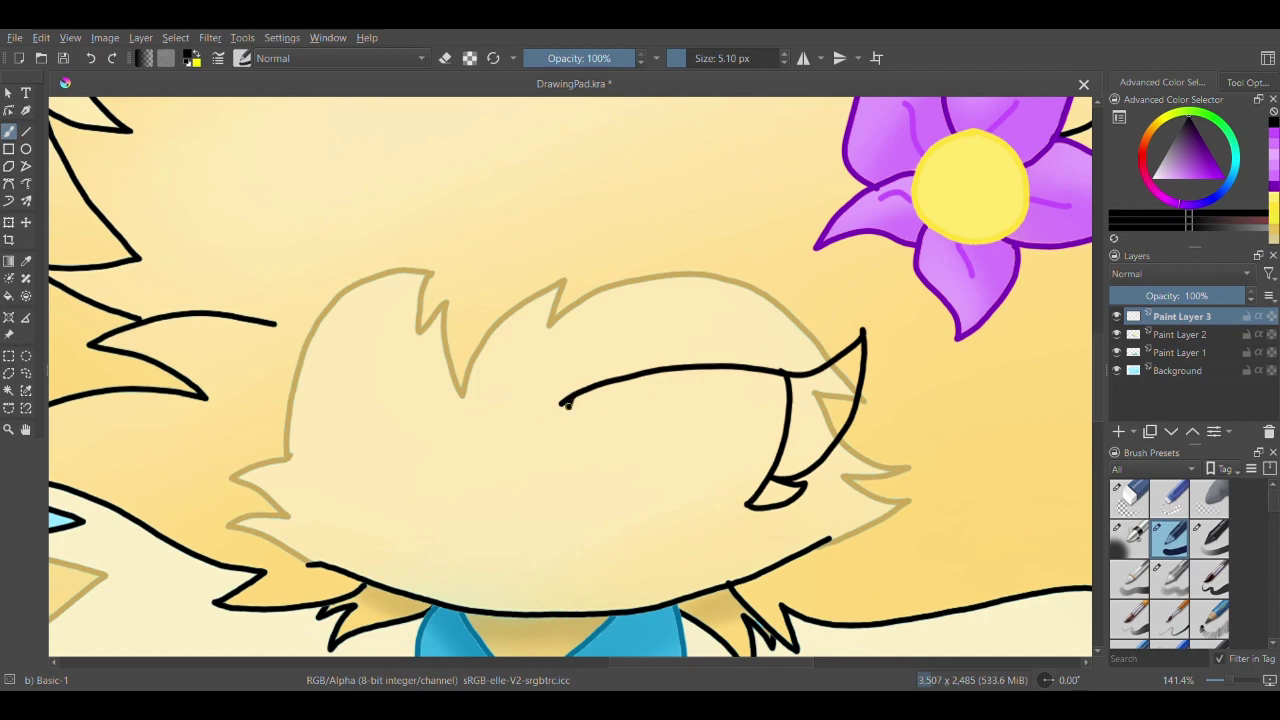
pyautogui.moveTo(563, 403)
pyautogui.mouseDown()
pyautogui.moveTo(615, 502)
pyautogui.moveTo(662, 427)
pyautogui.mouseUp()
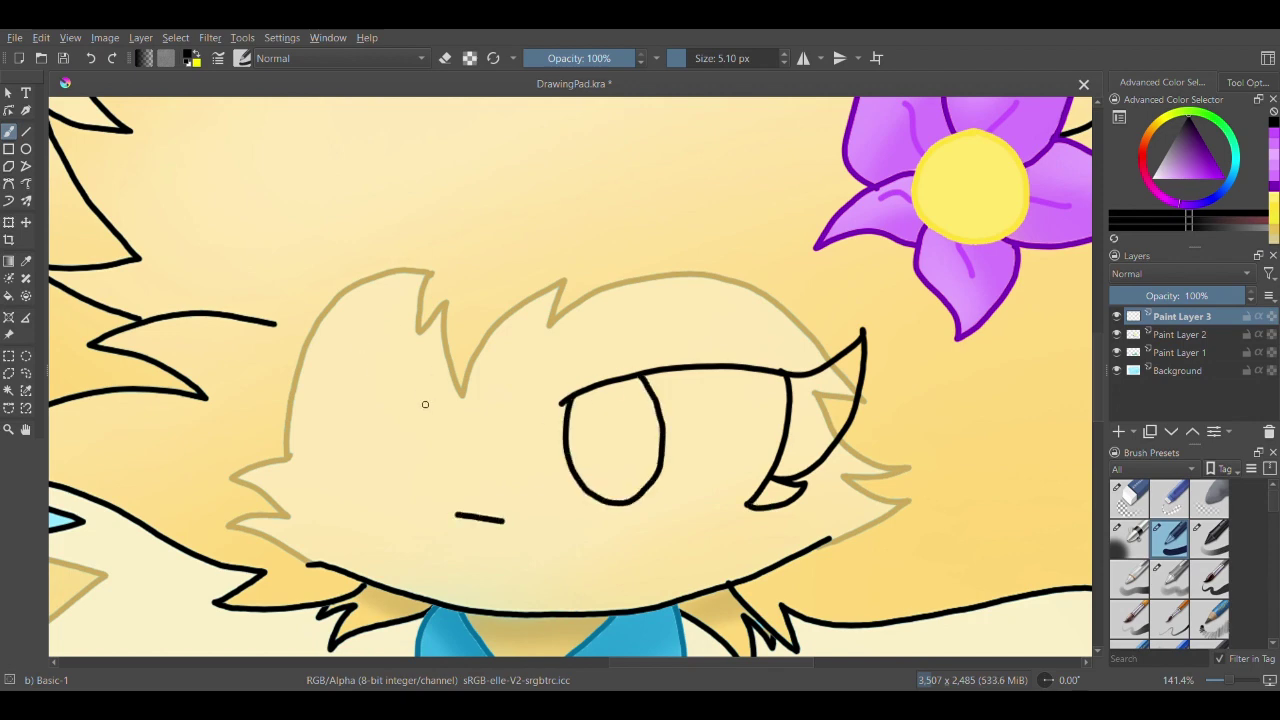
pyautogui.moveTo(425, 404); pyautogui.dragTo(302, 341)
pyautogui.hotkey('ctrl', 'z')
pyautogui.moveTo(428, 406)
pyautogui.mouseDown()
pyautogui.moveTo(302, 347)
pyautogui.moveTo(278, 395)
pyautogui.moveTo(335, 487)
pyautogui.mouseUp()
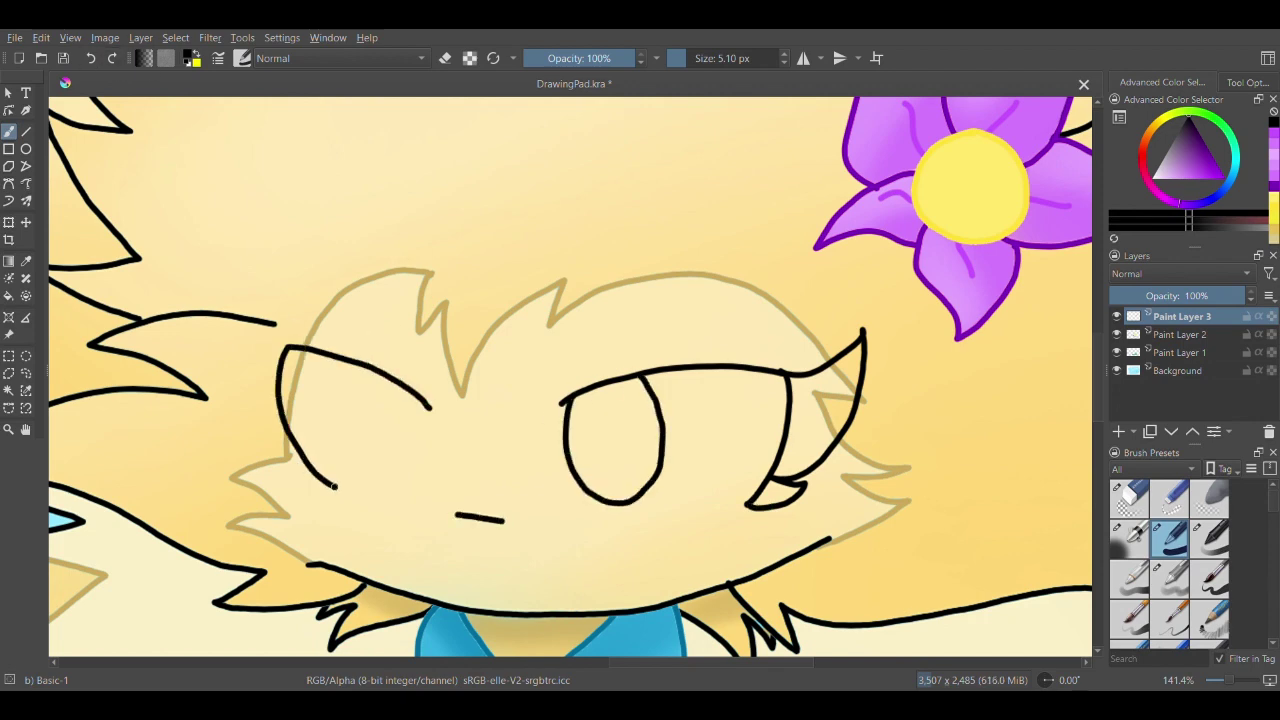
pyautogui.moveTo(427, 404)
pyautogui.mouseDown()
pyautogui.moveTo(392, 490)
pyautogui.moveTo(394, 404)
pyautogui.moveTo(428, 407)
pyautogui.moveTo(398, 489)
pyautogui.moveTo(383, 411)
pyautogui.moveTo(402, 383)
pyautogui.moveTo(380, 400)
pyautogui.moveTo(427, 467)
pyautogui.mouseUp()
pyautogui.click(91, 58)
pyautogui.click(91, 58)
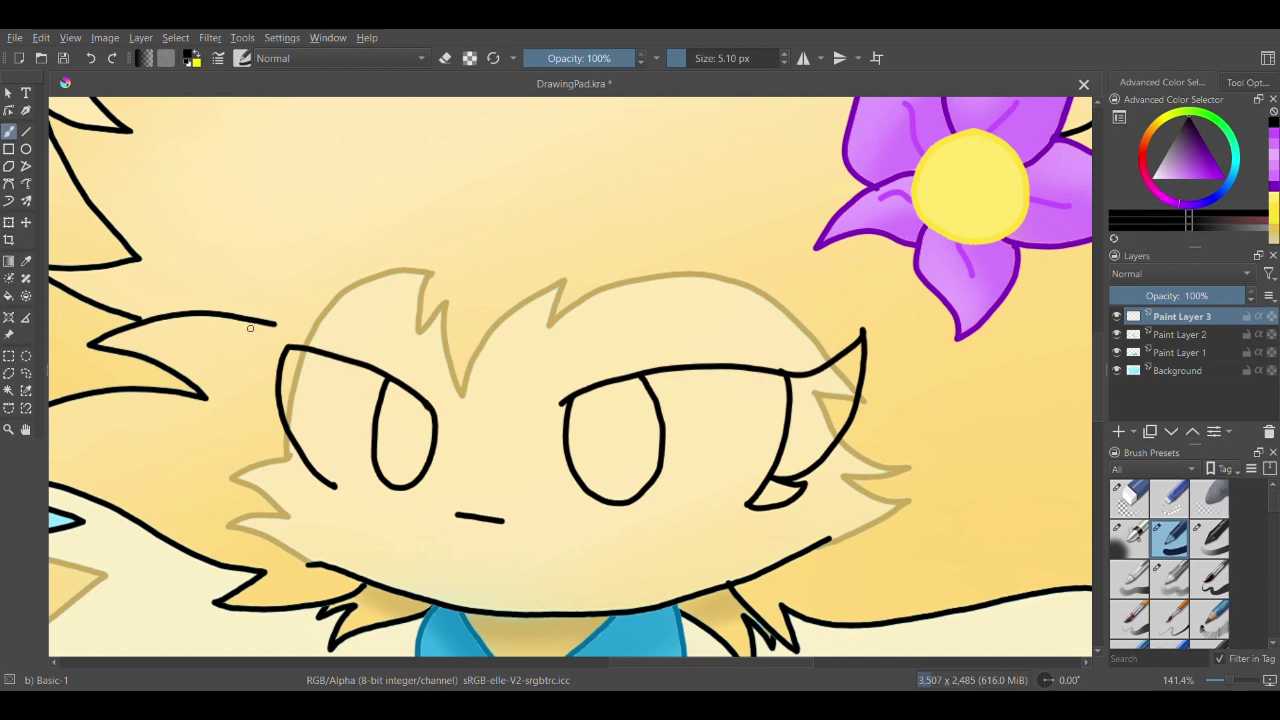
pyautogui.moveTo(252, 315)
pyautogui.mouseDown()
pyautogui.moveTo(233, 406)
pyautogui.moveTo(291, 447)
pyautogui.mouseUp()
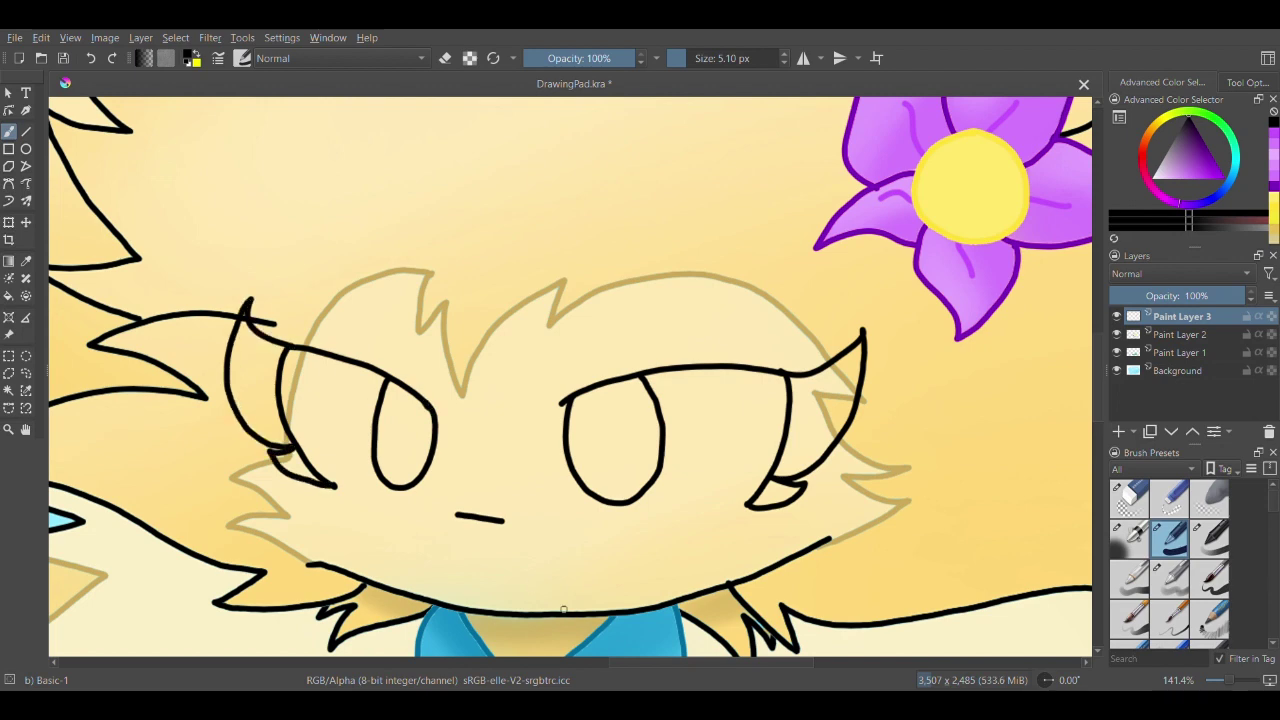
pyautogui.click(91, 58)
pyautogui.click(91, 58)
pyautogui.click(91, 58)
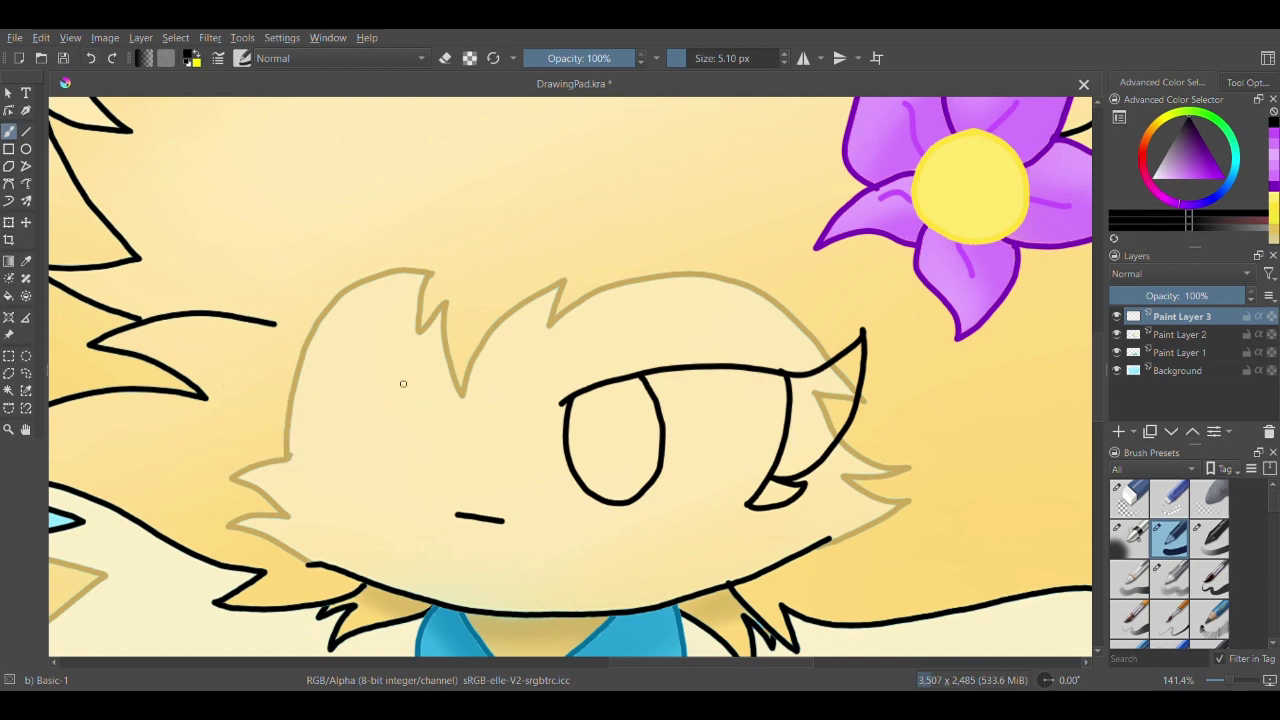
# - Draw the left eye's upper lid line, adjust it slightly with a freehand selection and Transform, and clear the selection
pyautogui.moveTo(292, 350); pyautogui.dragTo(432, 410)
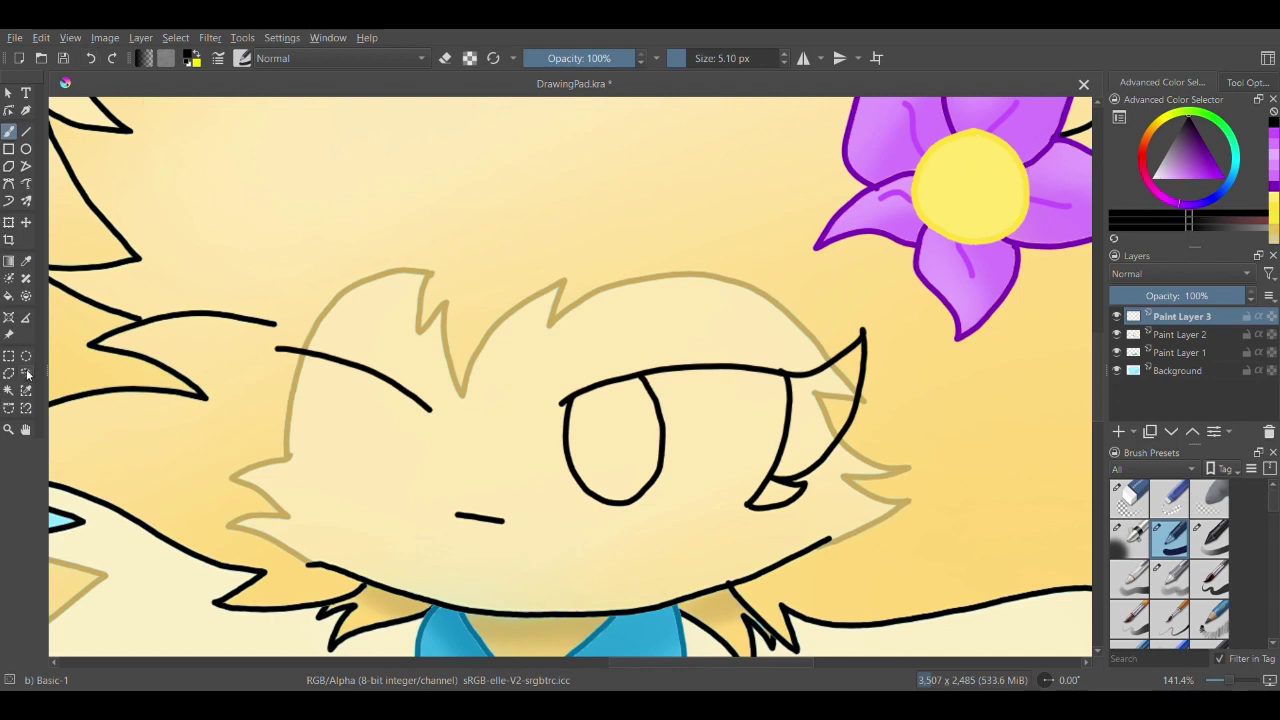
pyautogui.moveTo(318, 425)
pyautogui.mouseDown()
pyautogui.moveTo(417, 360)
pyautogui.moveTo(274, 343)
pyautogui.mouseUp()
pyautogui.hotkey('ctrl', 't')
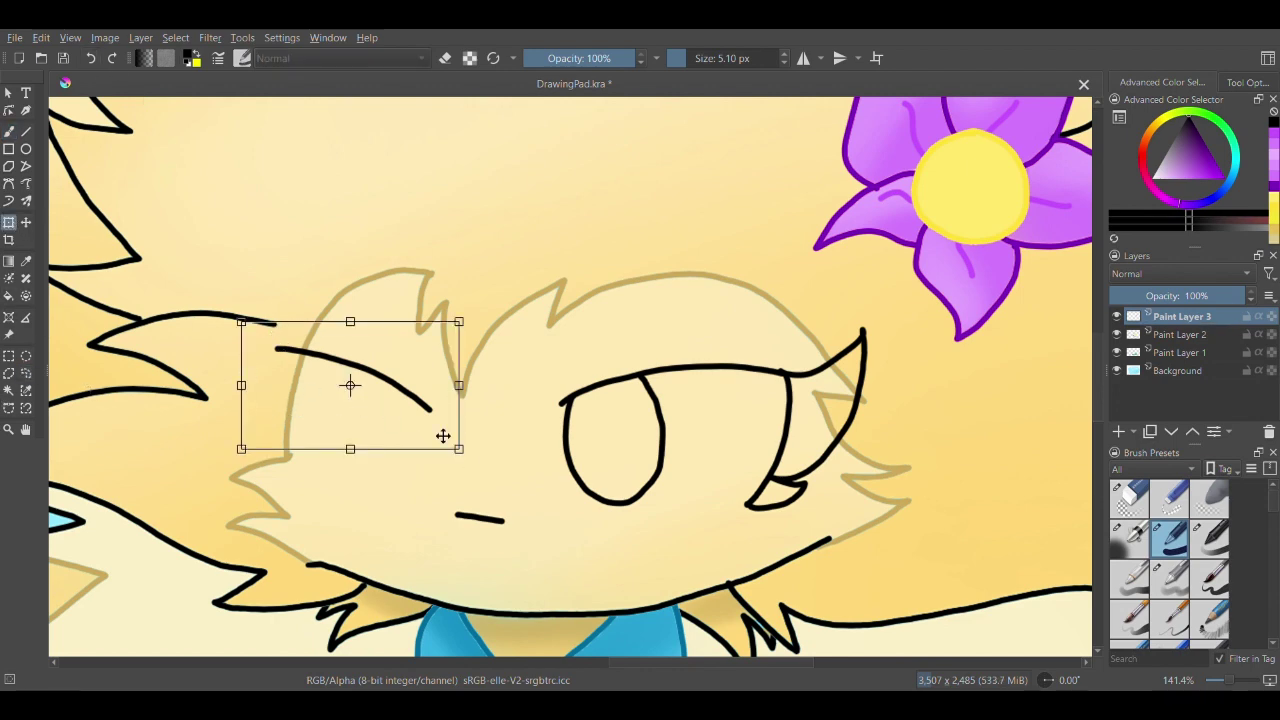
pyautogui.moveTo(454, 457)
pyautogui.mouseDown()
pyautogui.moveTo(472, 460)
pyautogui.moveTo(469, 450)
pyautogui.mouseUp()
pyautogui.click(9, 132)
pyautogui.click(8, 391)
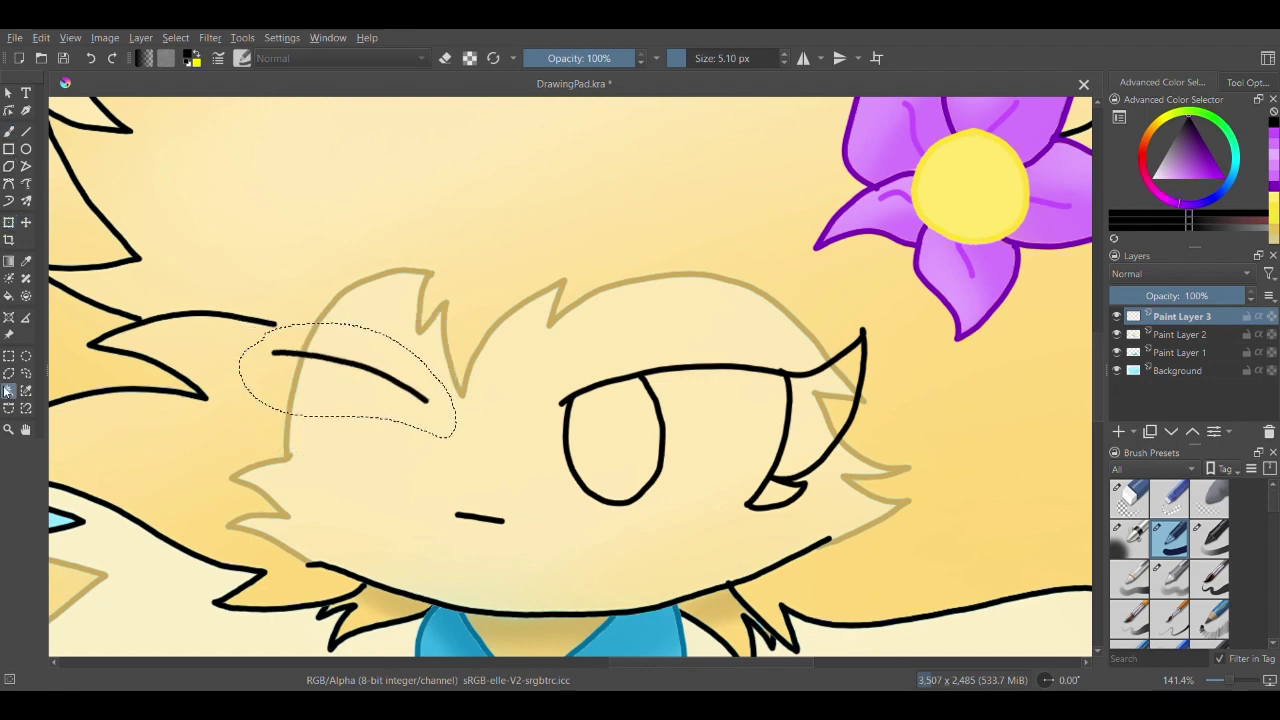
pyautogui.hotkey('ctrl', 'shift', 'a')
pyautogui.press('b')
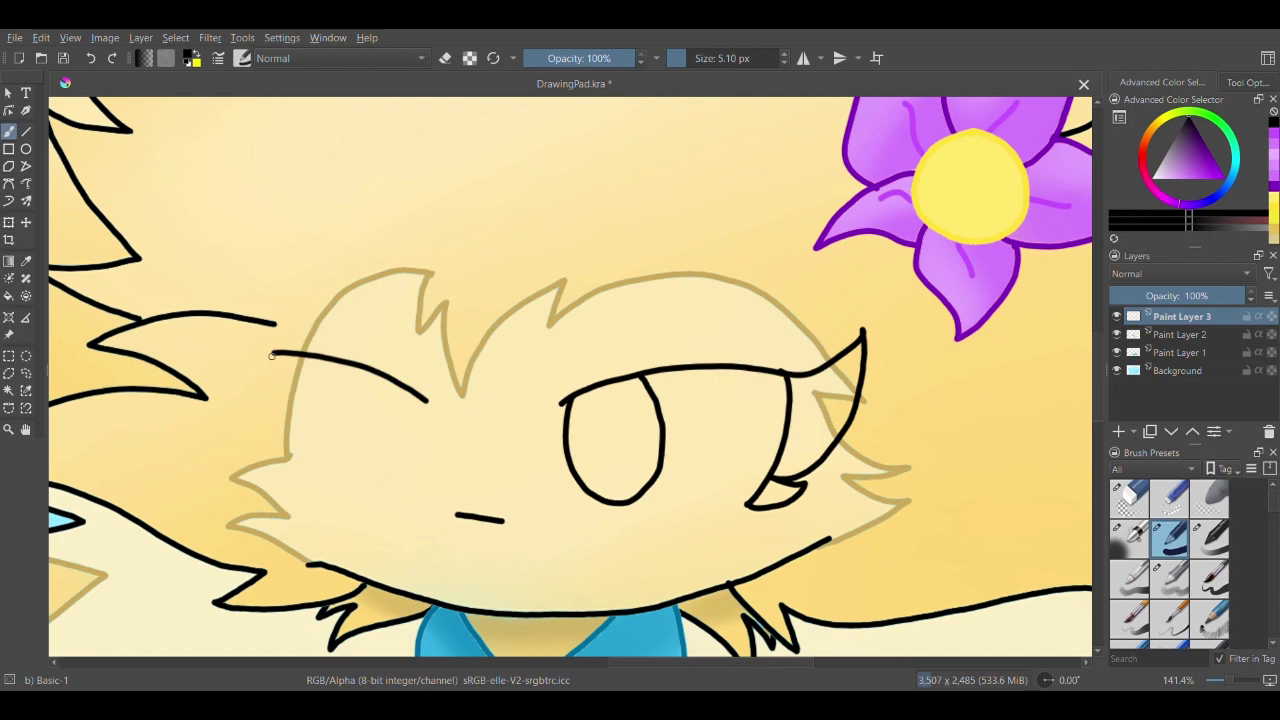
# - Draw the left eye's outer edge, iris and pointed outer lashes in black, and add a small mouth mark
pyautogui.moveTo(271, 355); pyautogui.dragTo(325, 467)
pyautogui.click(91, 58)
pyautogui.moveTo(271, 352)
pyautogui.mouseDown()
pyautogui.moveTo(273, 390)
pyautogui.moveTo(319, 474)
pyautogui.mouseUp()
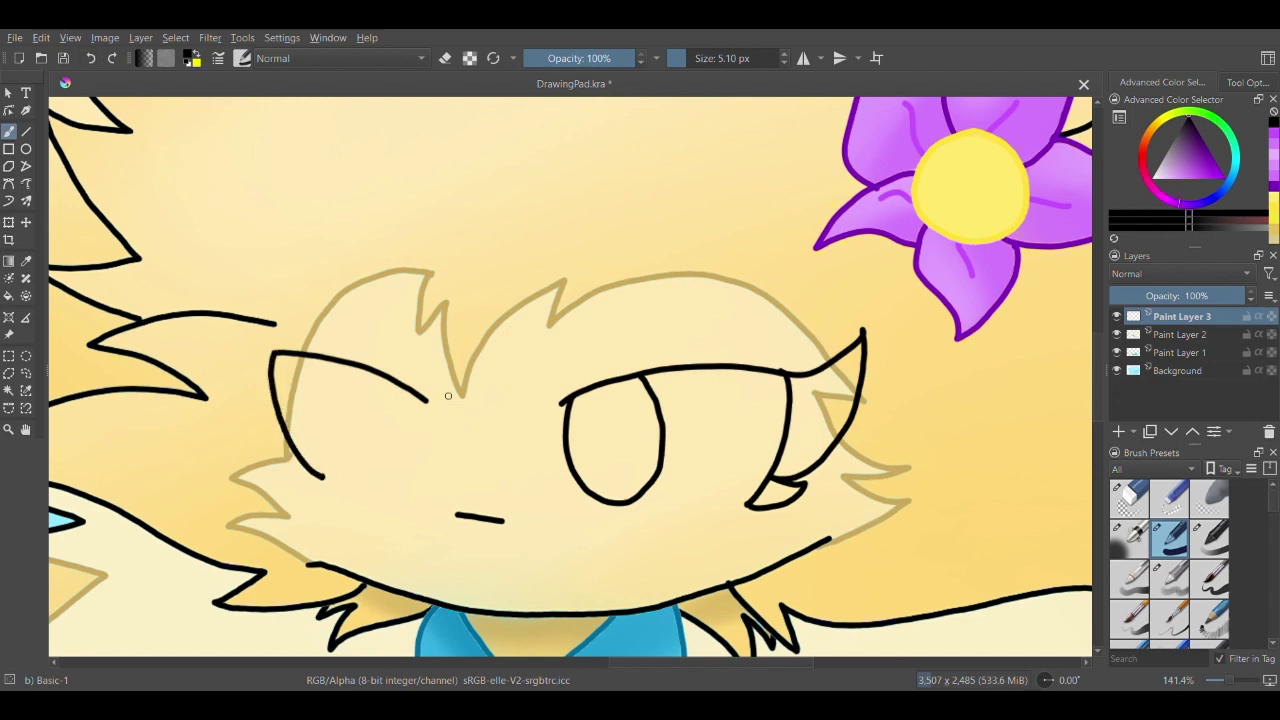
pyautogui.moveTo(408, 480); pyautogui.dragTo(378, 390)
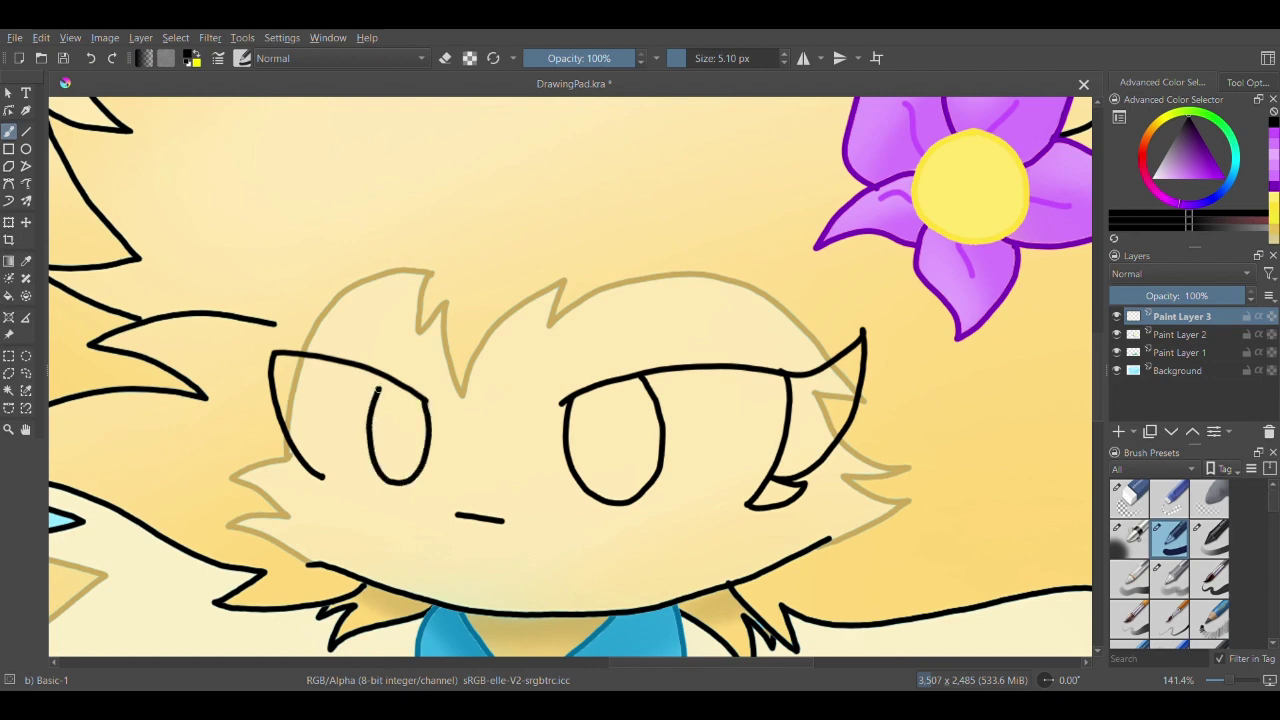
pyautogui.moveTo(230, 316); pyautogui.dragTo(295, 457)
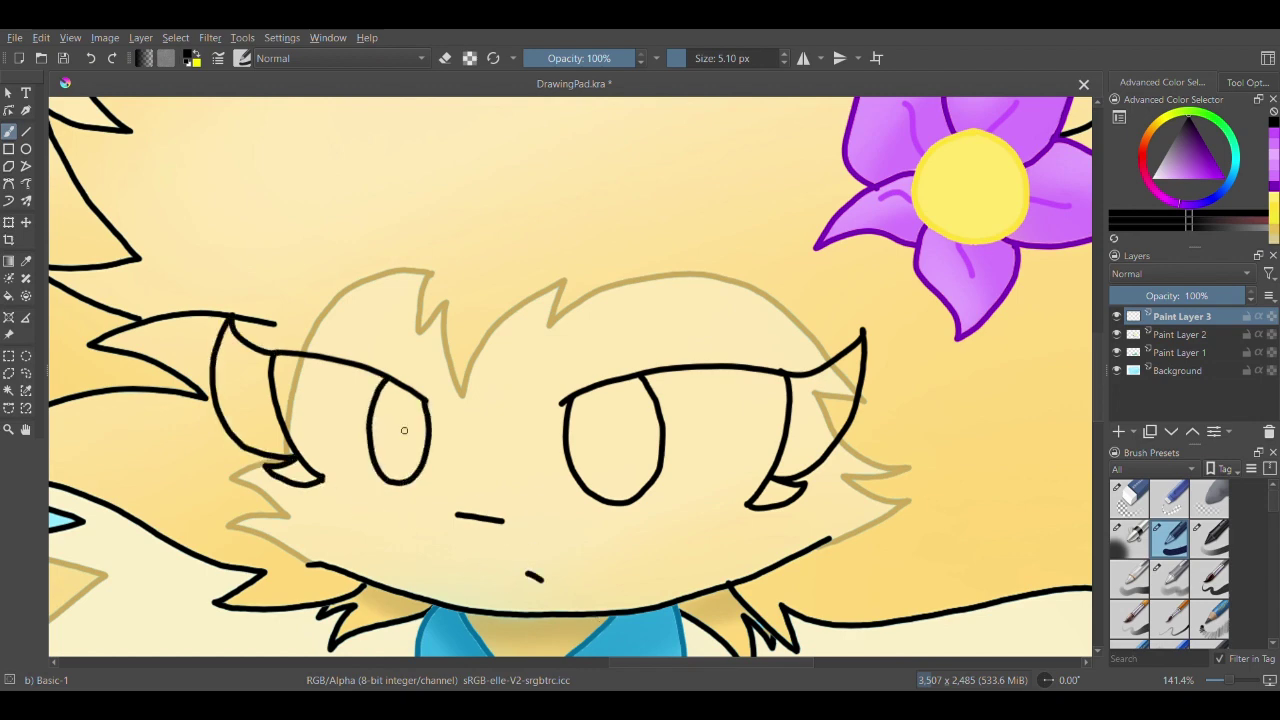
# - Select the large outer lash shape on the eye farther from the flower and fill it black with the Airbrush Soft brush
pyautogui.click(9, 390)
pyautogui.click(273, 430)
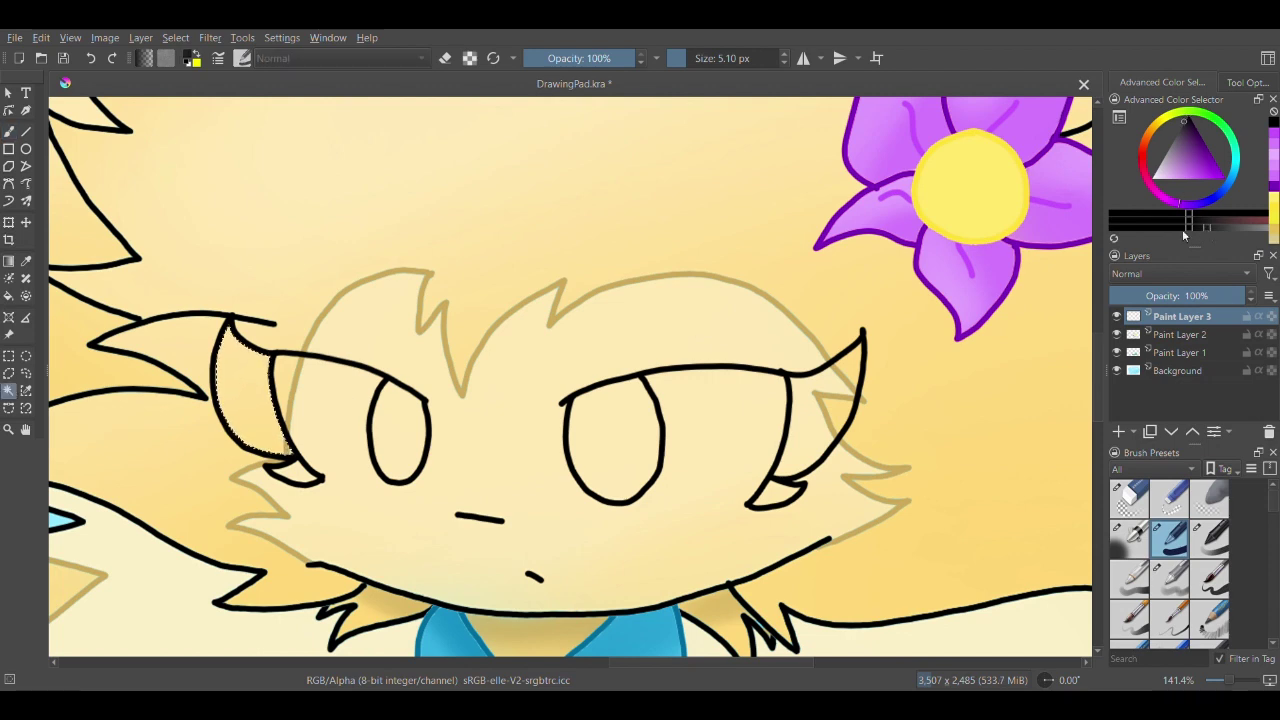
pyautogui.press('b')
pyautogui.moveTo(698, 60); pyautogui.dragTo(717, 60)
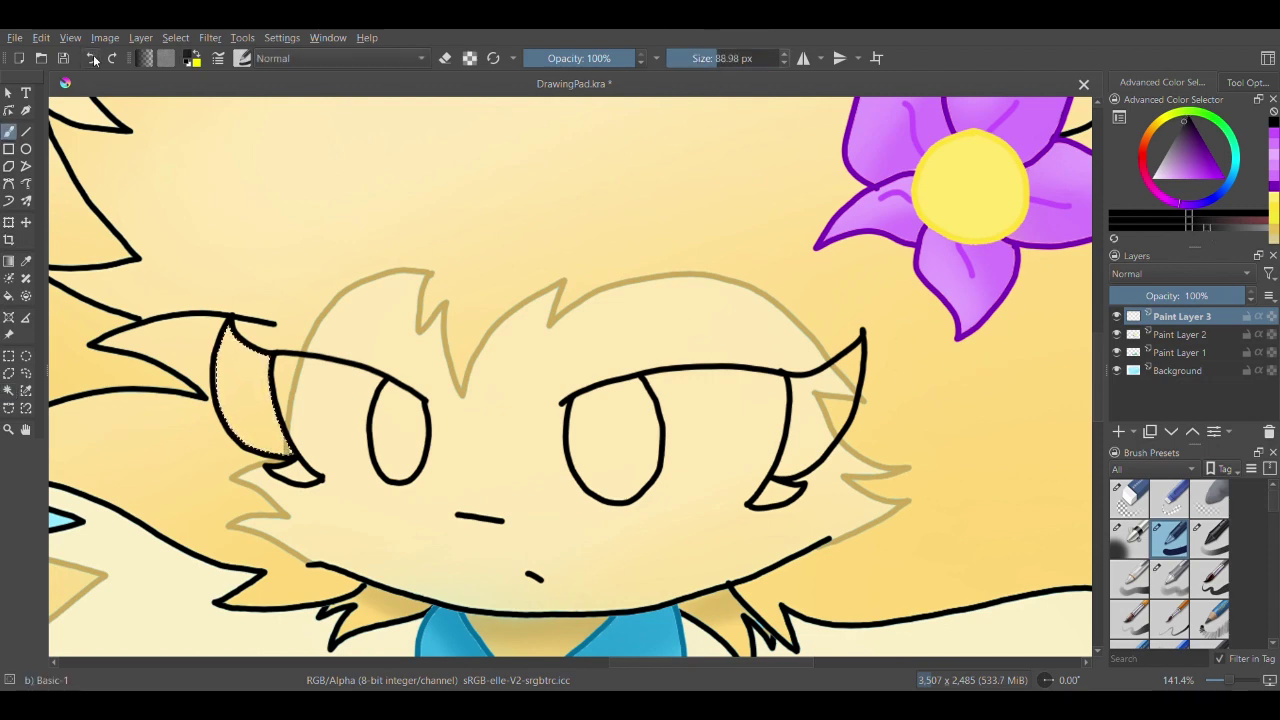
pyautogui.click(734, 57)
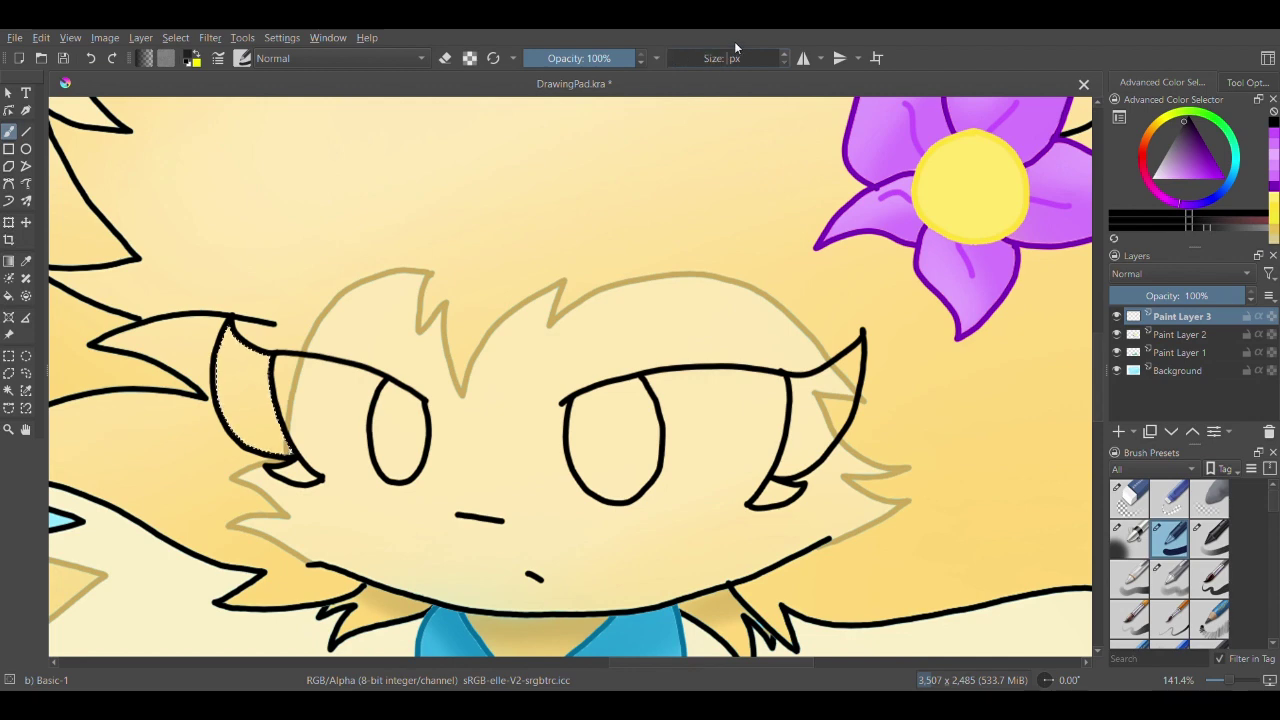
pyautogui.write('5.10')
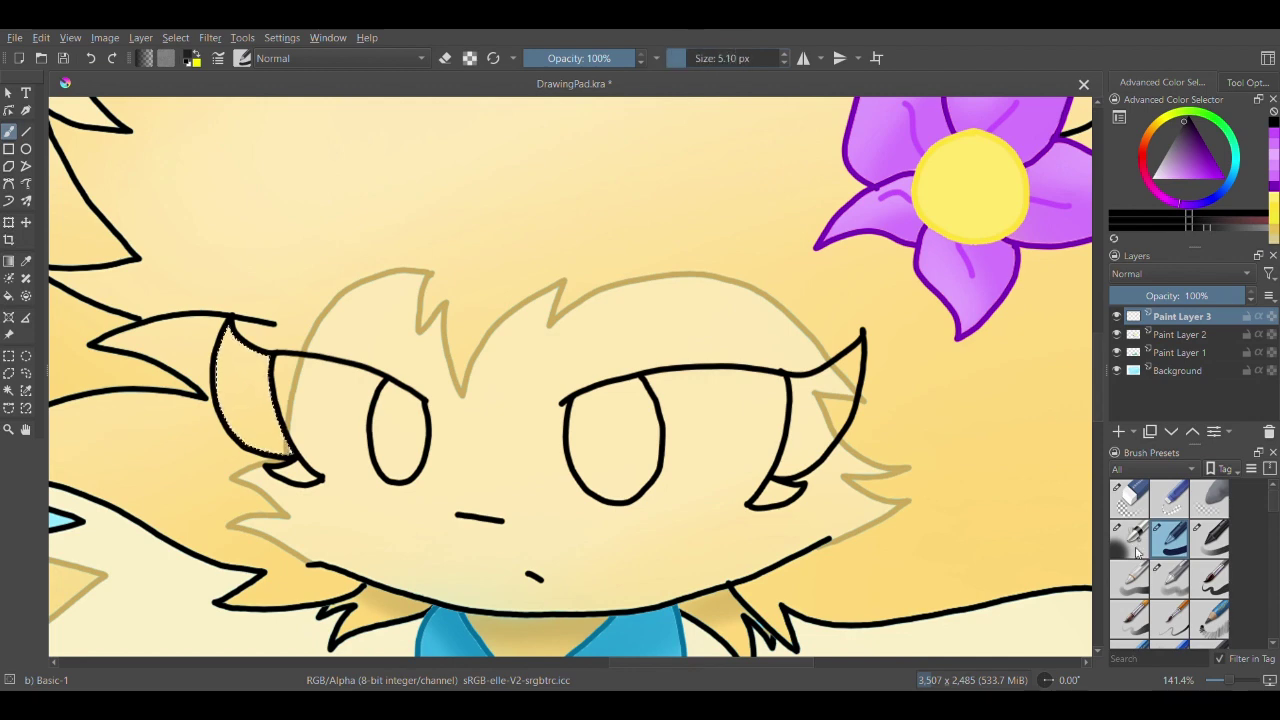
pyautogui.click(1130, 540)
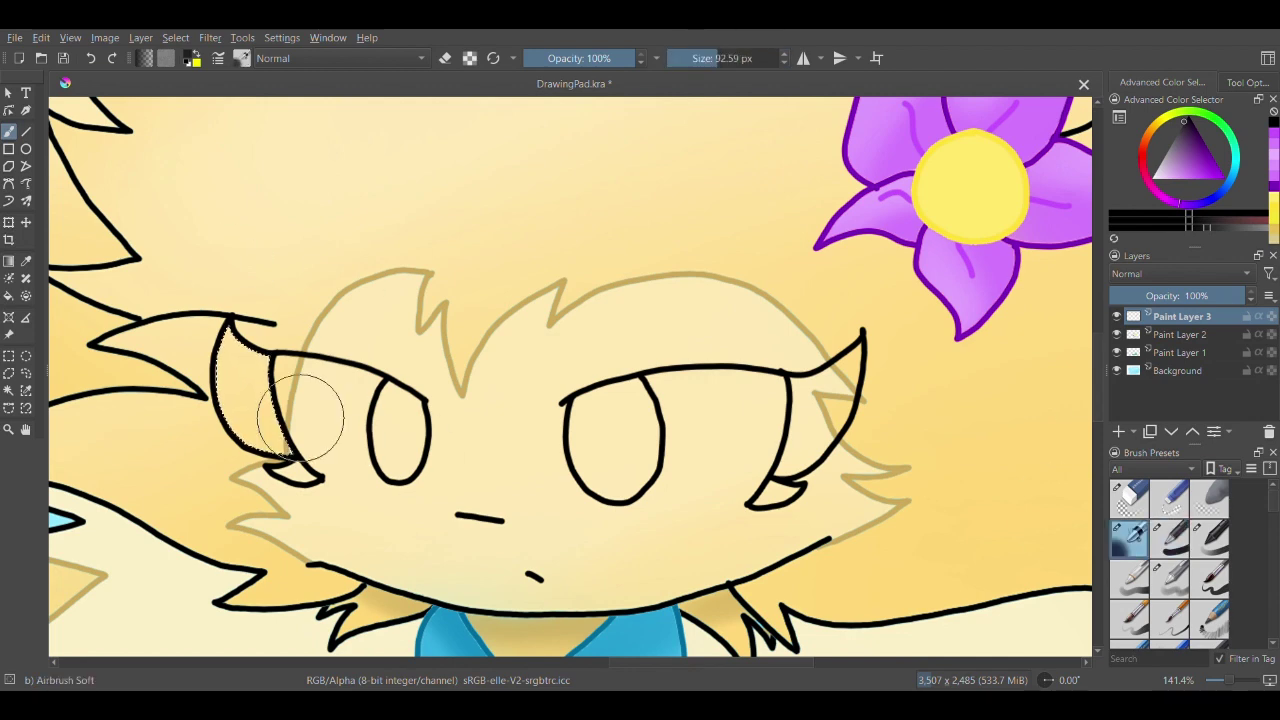
pyautogui.click(90, 58)
pyautogui.click(1187, 118)
pyautogui.moveTo(224, 352); pyautogui.dragTo(284, 393)
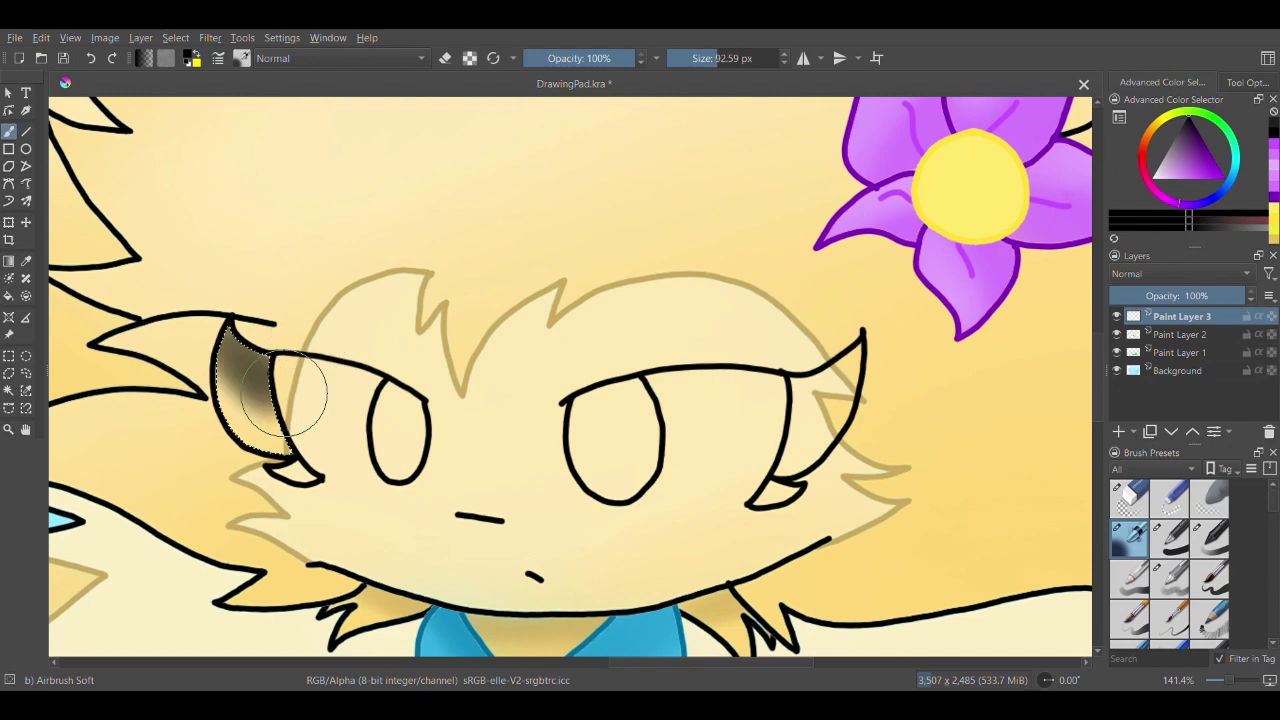
# - Fill the small lower lash of the eye farther from the flower with black using the Basic-1 brush
pyautogui.click(9, 391)
pyautogui.click(248, 400)
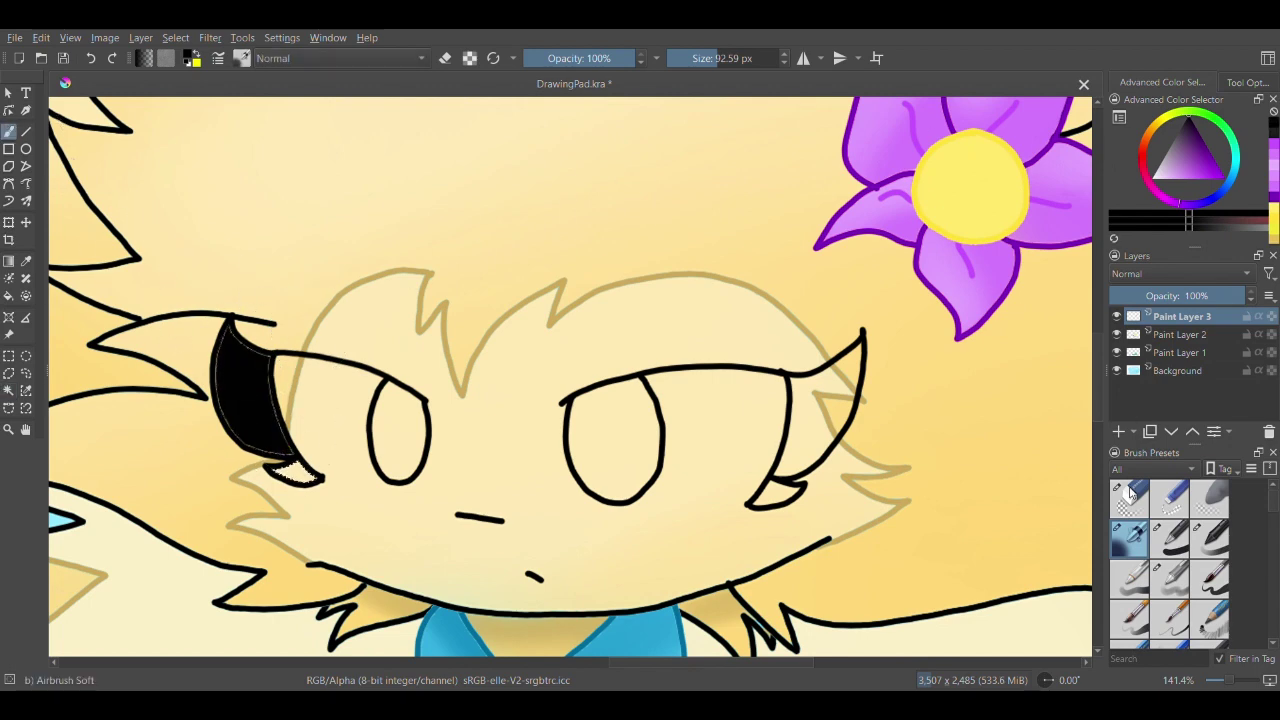
pyautogui.click(1170, 540)
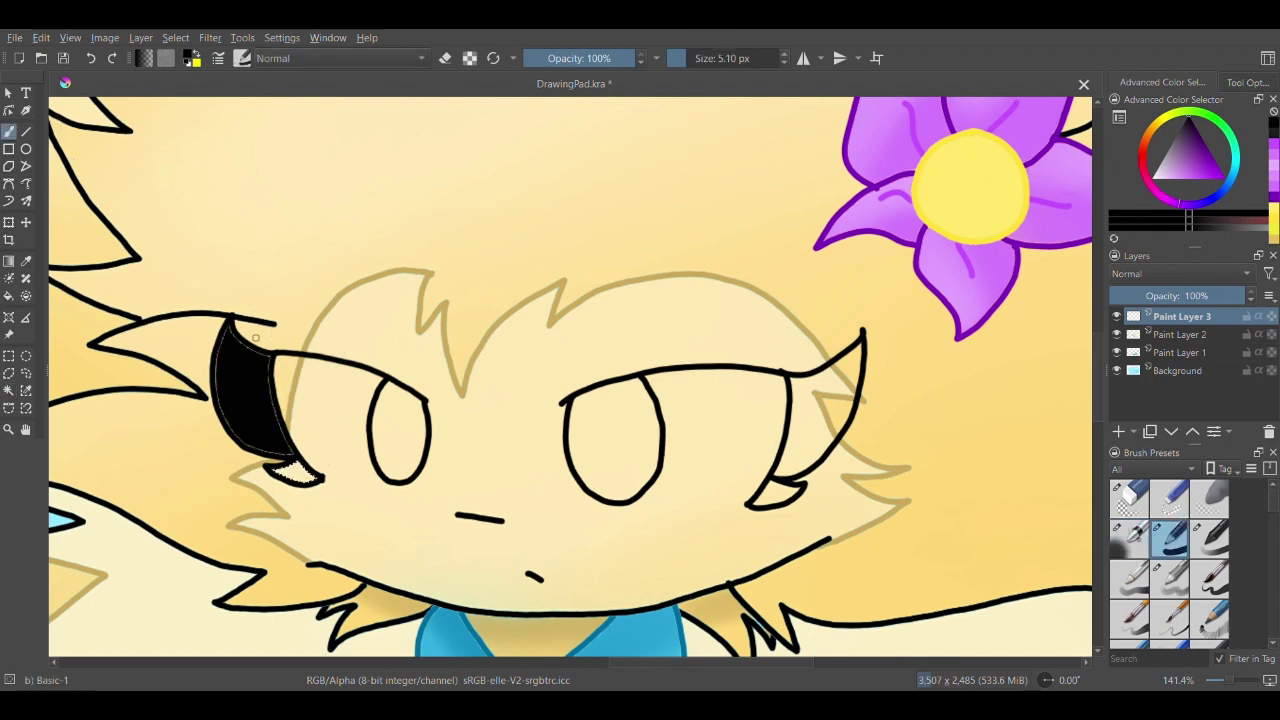
pyautogui.click(9, 390)
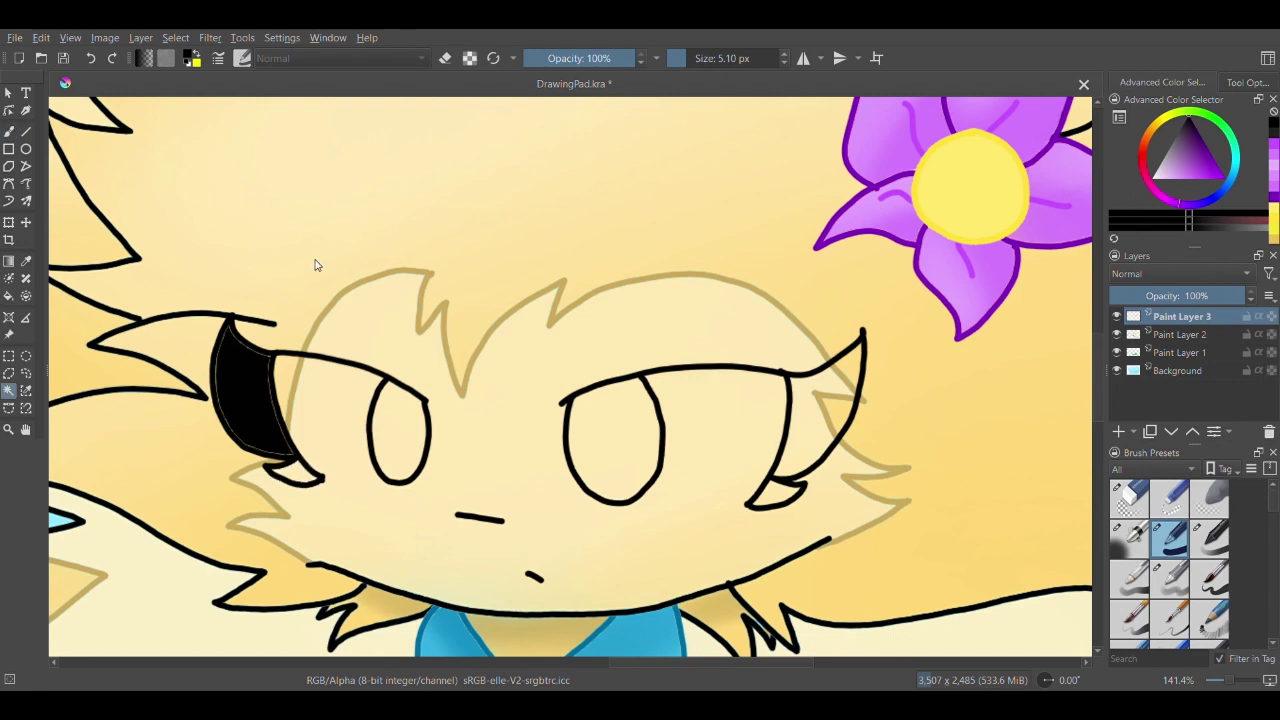
pyautogui.press('b')
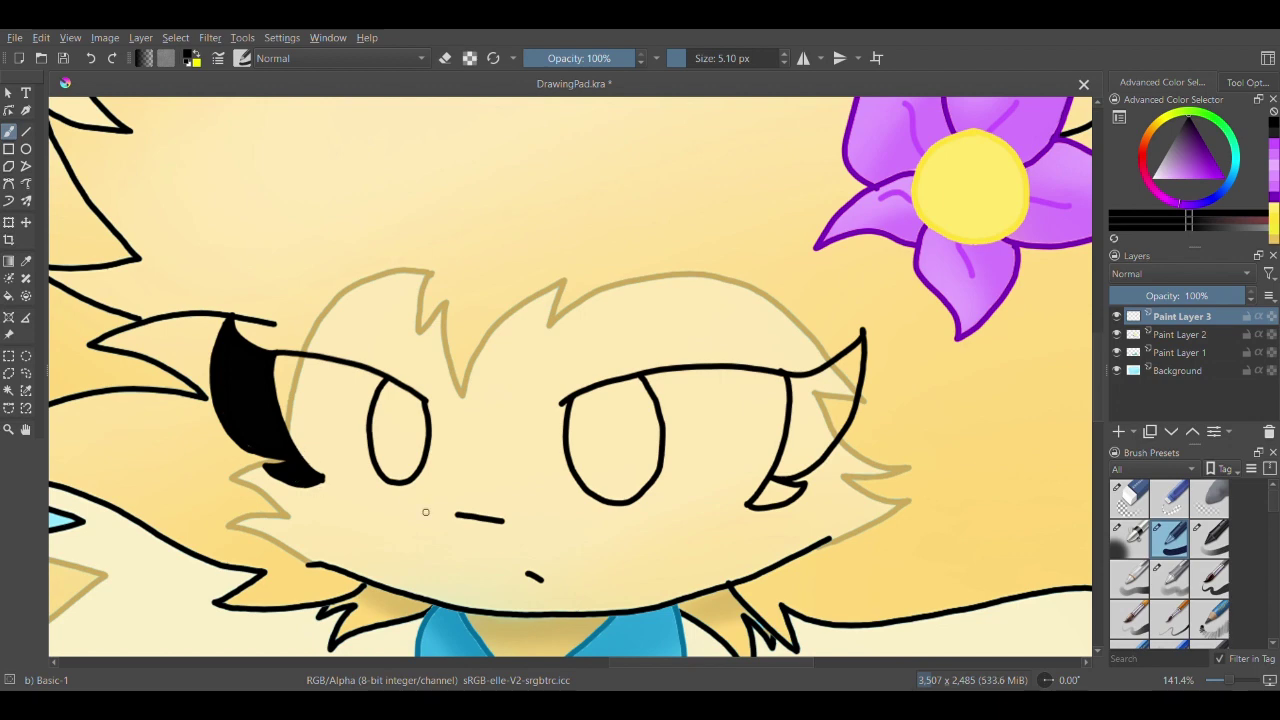
# - Fill the outer lashes of the eye nearer the flower with black
pyautogui.click(8, 296)
pyautogui.click(820, 400)
pyautogui.press('b')
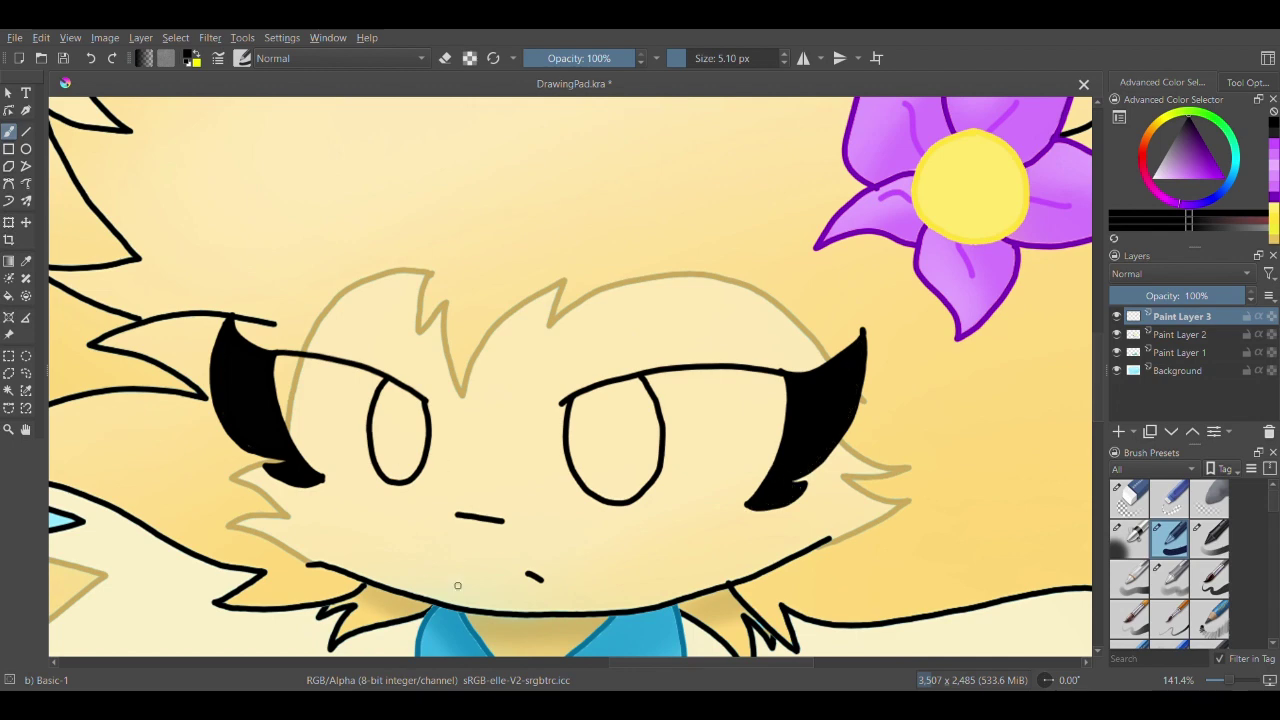
# - Select the empty area around the line art and draw the lower edges of both eyes in white up to the irises
pyautogui.moveTo(1168, 170); pyautogui.dragTo(1137, 190)
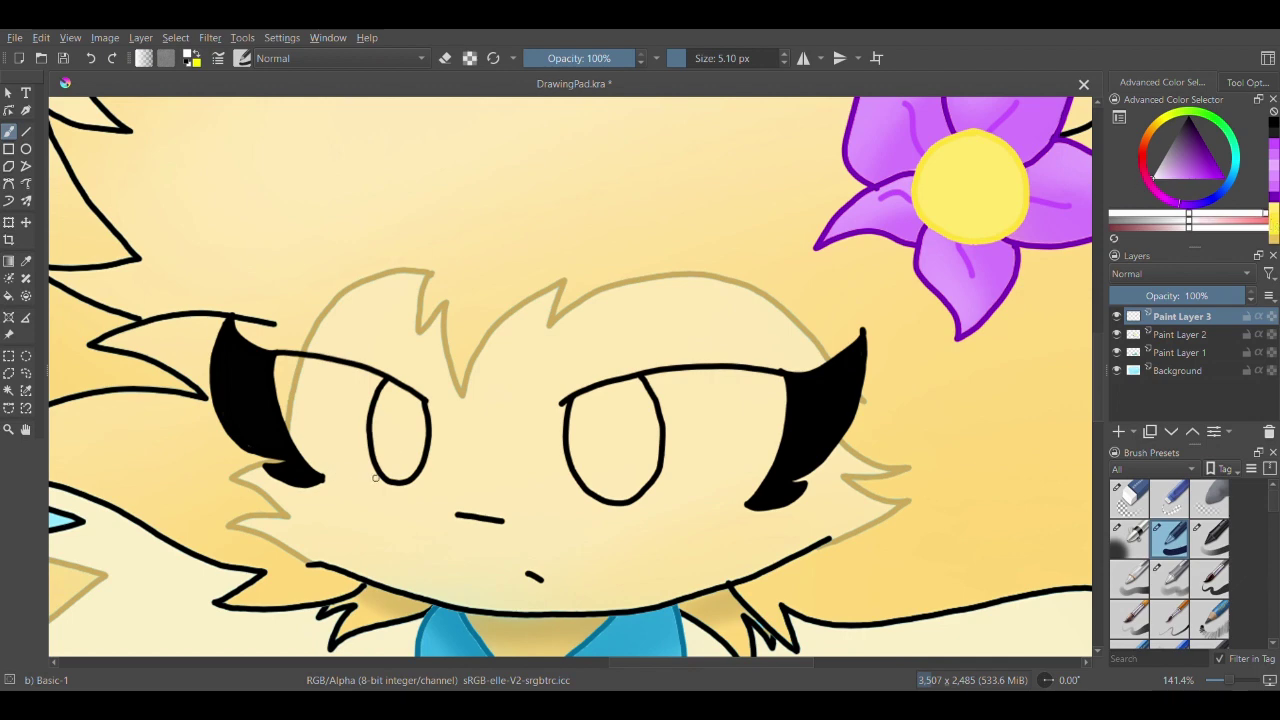
pyautogui.click(7, 391)
pyautogui.click(120, 214)
pyautogui.click(9, 132)
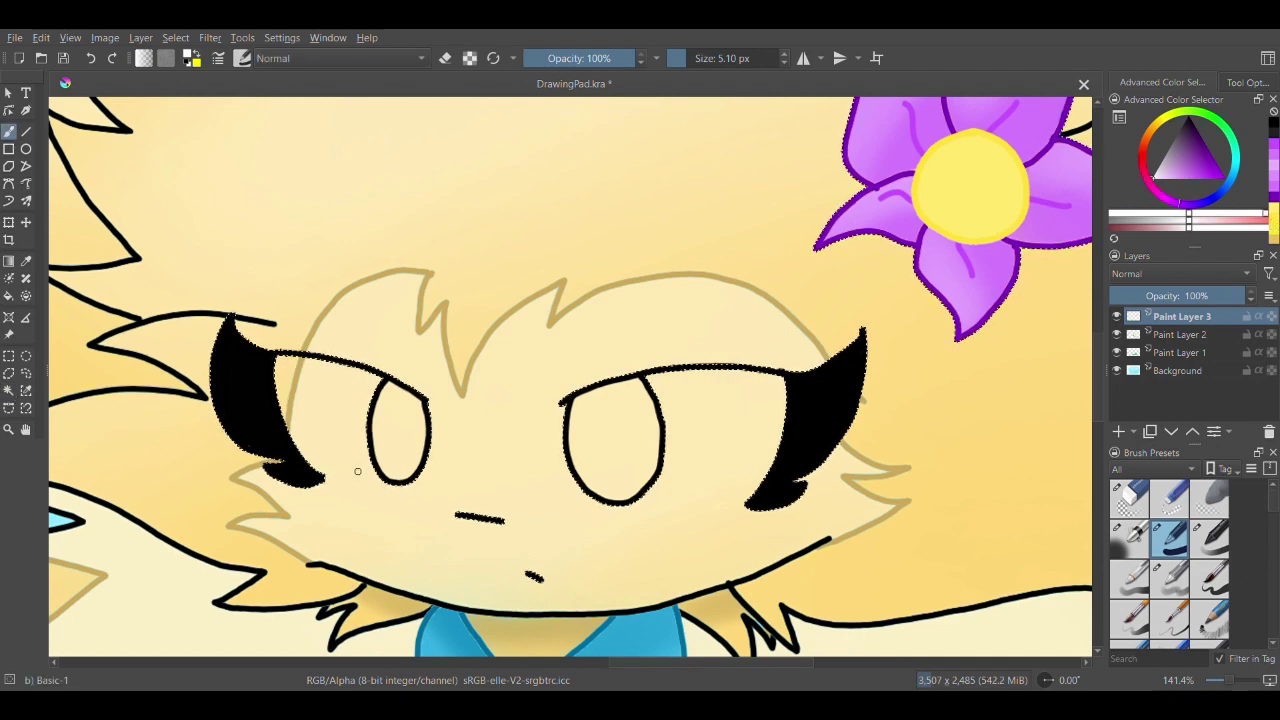
pyautogui.moveTo(380, 476)
pyautogui.mouseDown()
pyautogui.moveTo(318, 473)
pyautogui.moveTo(390, 484)
pyautogui.mouseUp()
pyautogui.moveTo(746, 507); pyautogui.dragTo(646, 502)
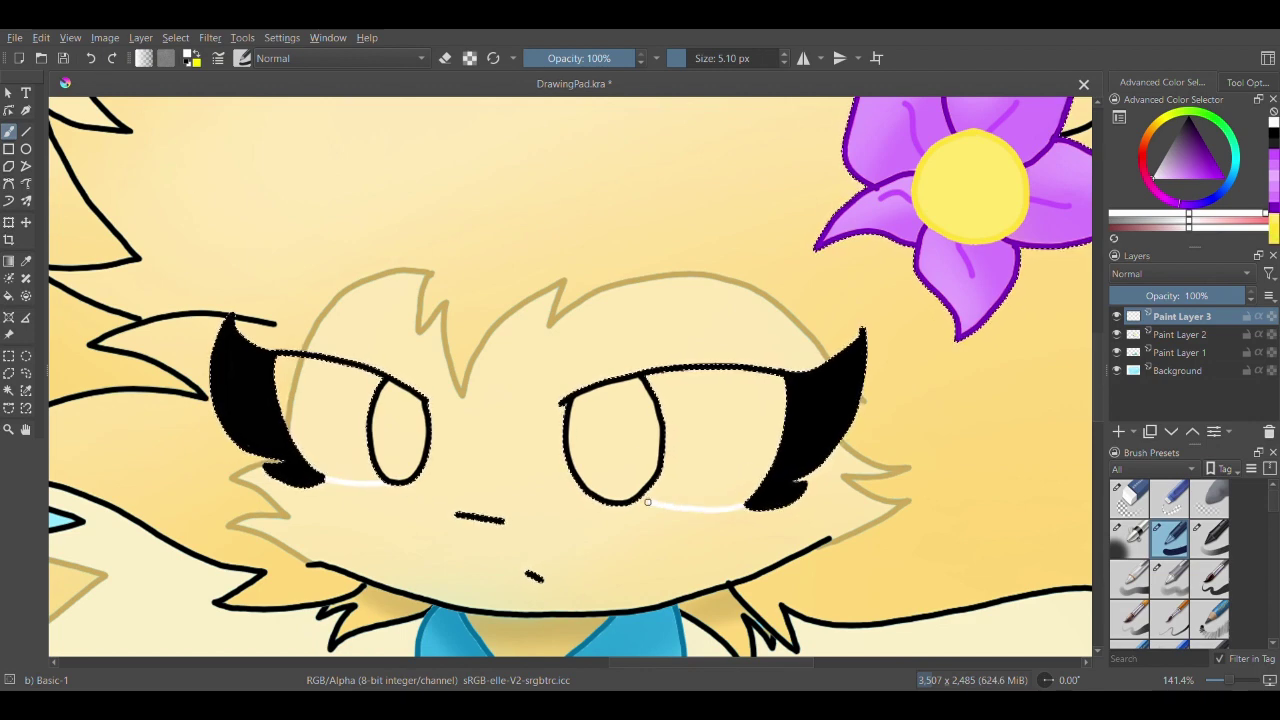
# - Select the eyeball area of the eye farther from the flower and paint it white with the Airbrush Soft brush
pyautogui.click(9, 391)
pyautogui.click(319, 425)
pyautogui.press('b')
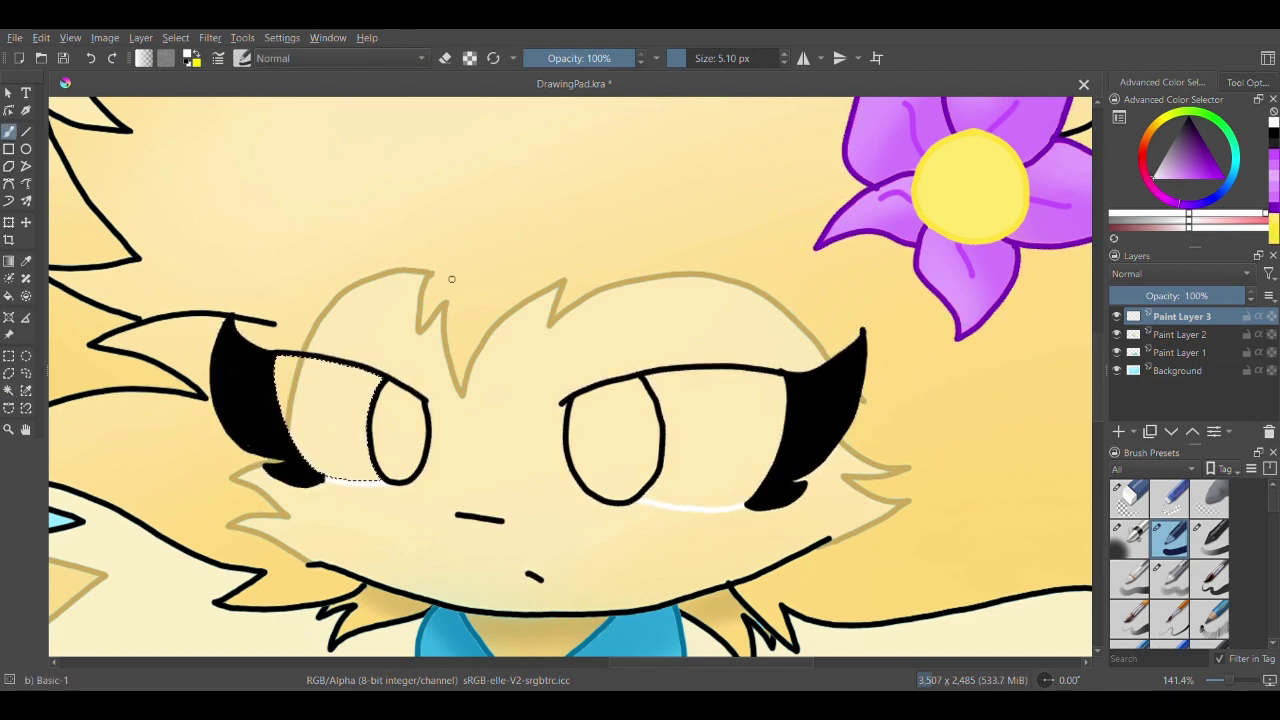
pyautogui.click(1131, 539)
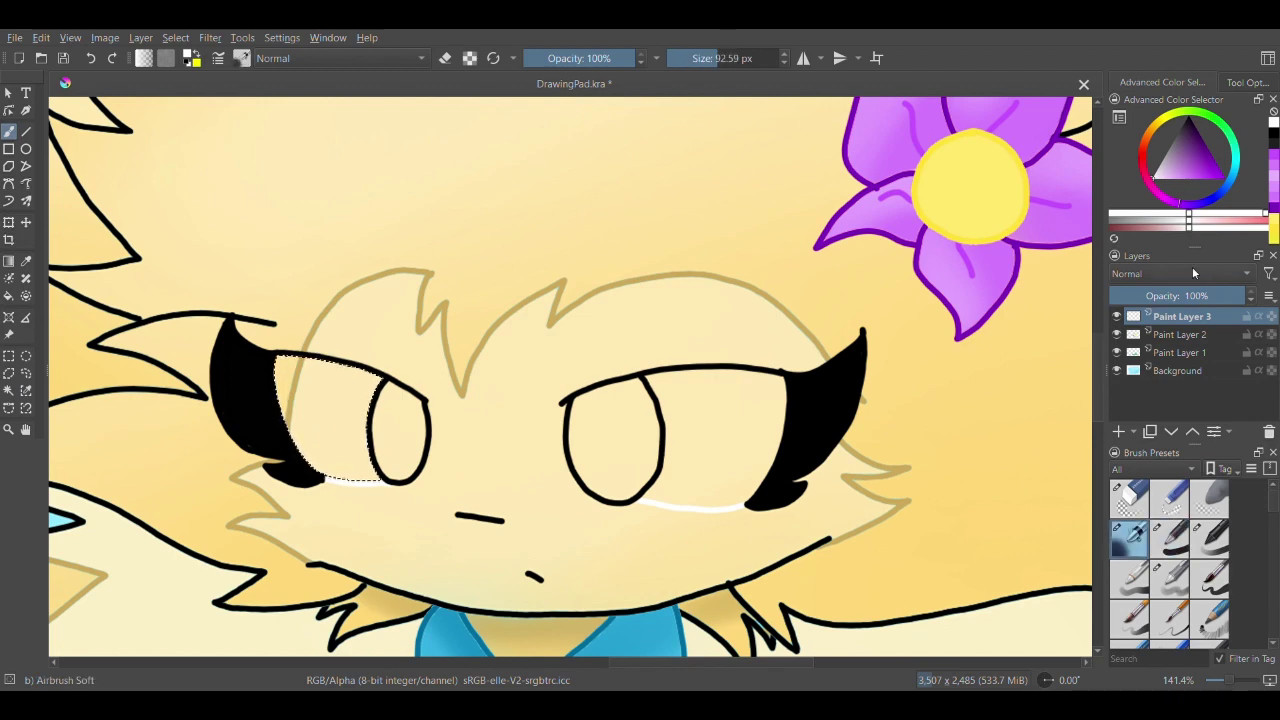
pyautogui.moveTo(371, 370)
pyautogui.mouseDown()
pyautogui.moveTo(375, 445)
pyautogui.moveTo(357, 471)
pyautogui.moveTo(329, 434)
pyautogui.moveTo(357, 457)
pyautogui.moveTo(315, 445)
pyautogui.mouseUp()
# - Select the eyeball area of the eye nearer the flower and paint it white
pyautogui.click(8, 391)
pyautogui.click(722, 474)
pyautogui.press('b')
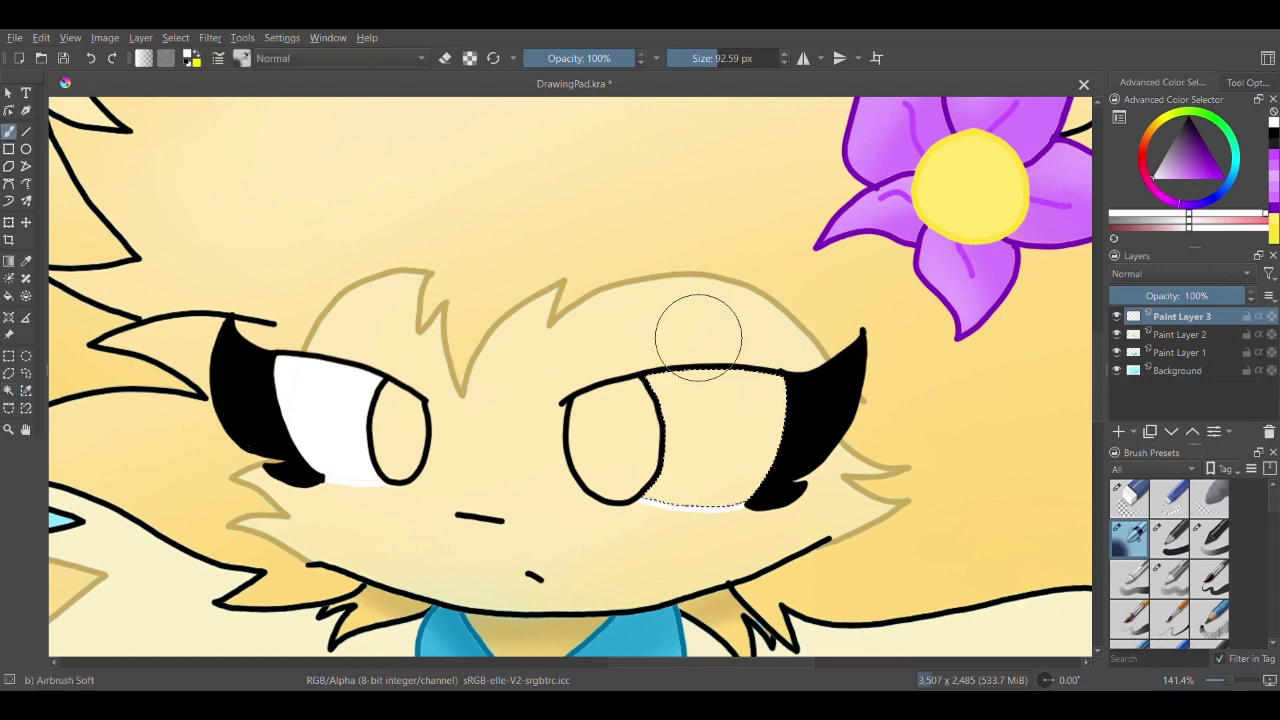
pyautogui.moveTo(667, 390)
pyautogui.mouseDown()
pyautogui.moveTo(788, 321)
pyautogui.moveTo(758, 500)
pyautogui.mouseUp()
# - Clear the selection and touch up the edges of the eye whites with the Basic-1 brush
pyautogui.click(9, 390)
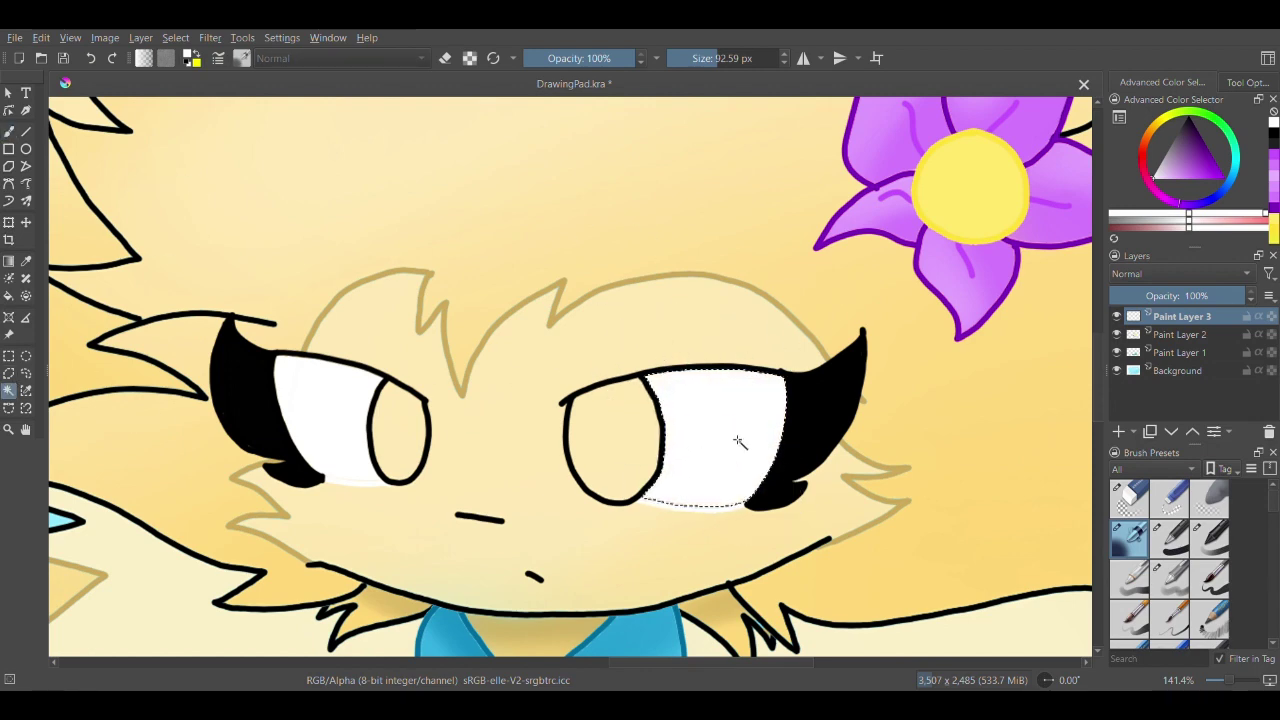
pyautogui.hotkey('ctrl', 'shift', 'a')
pyautogui.press('b')
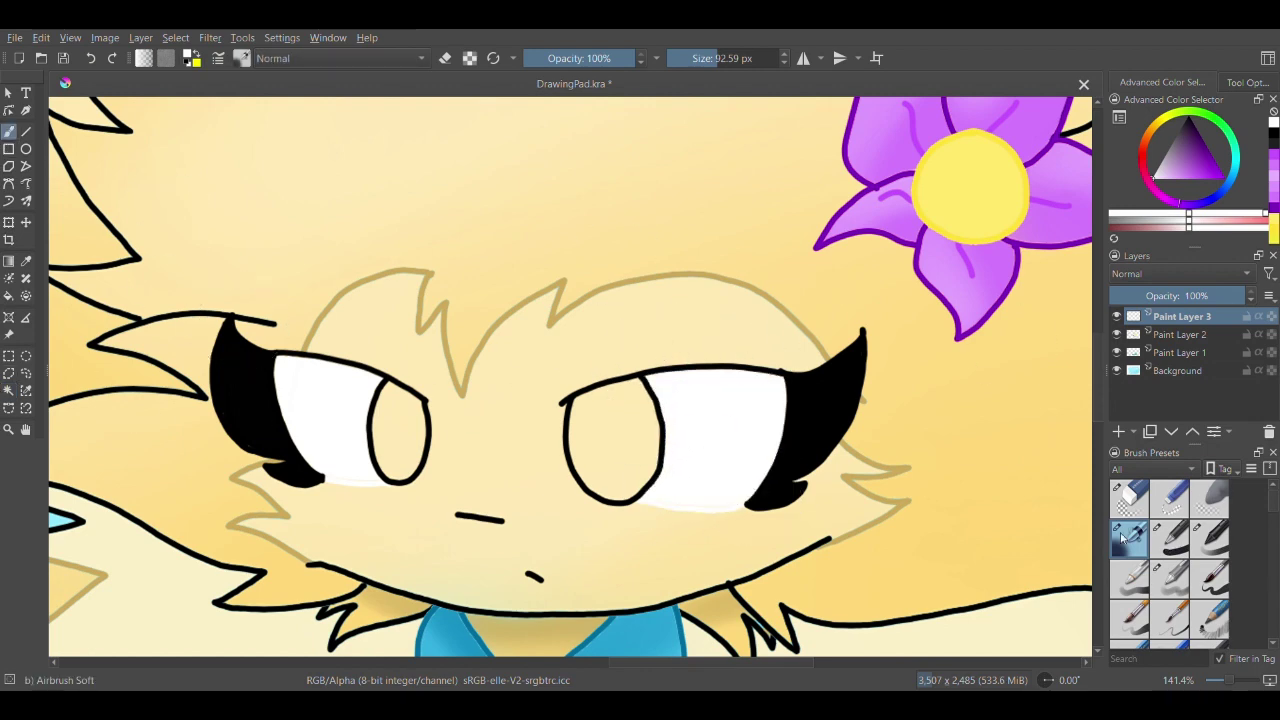
pyautogui.click(1170, 540)
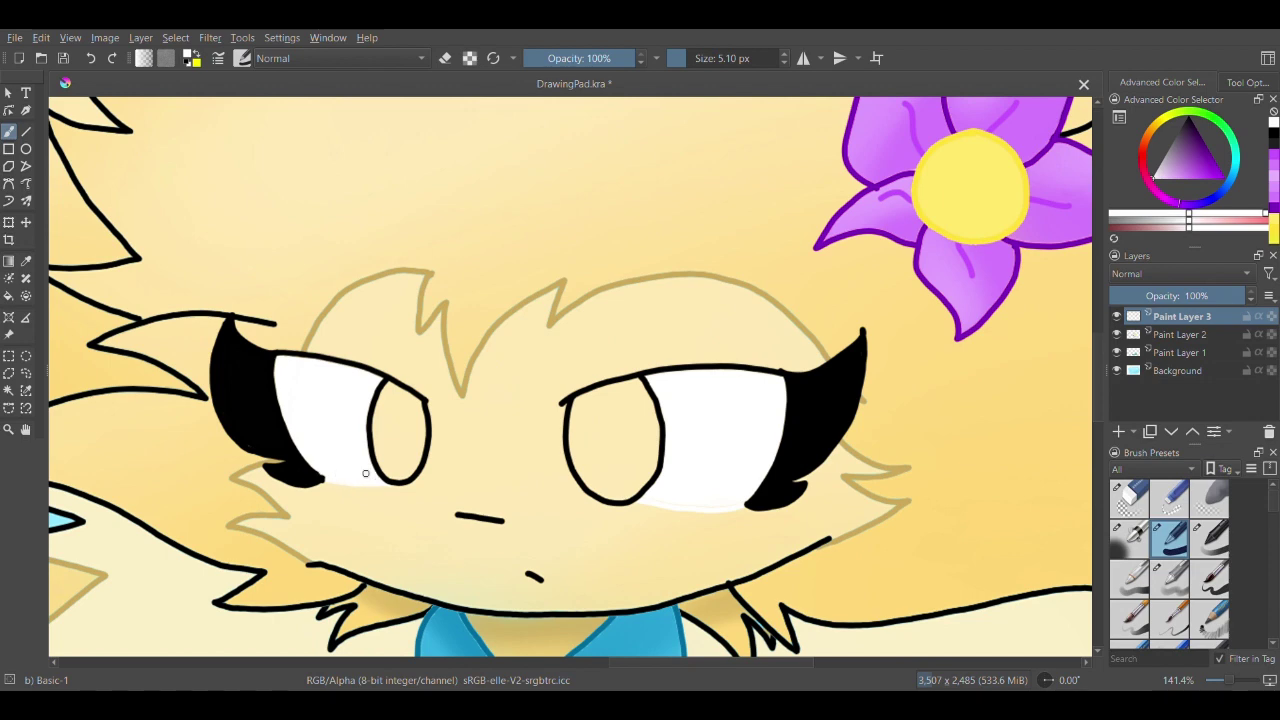
pyautogui.scroll(1, 441, 510)
pyautogui.scroll(-1, 441, 510)
# - Select the iris of the eye farther from the flower and fill it with the flower's medium purple using Airbrush Soft
pyautogui.click(1276, 223)
pyautogui.moveTo(1205, 170)
pyautogui.mouseDown()
pyautogui.moveTo(1186, 206)
pyautogui.moveTo(1196, 213)
pyautogui.mouseUp()
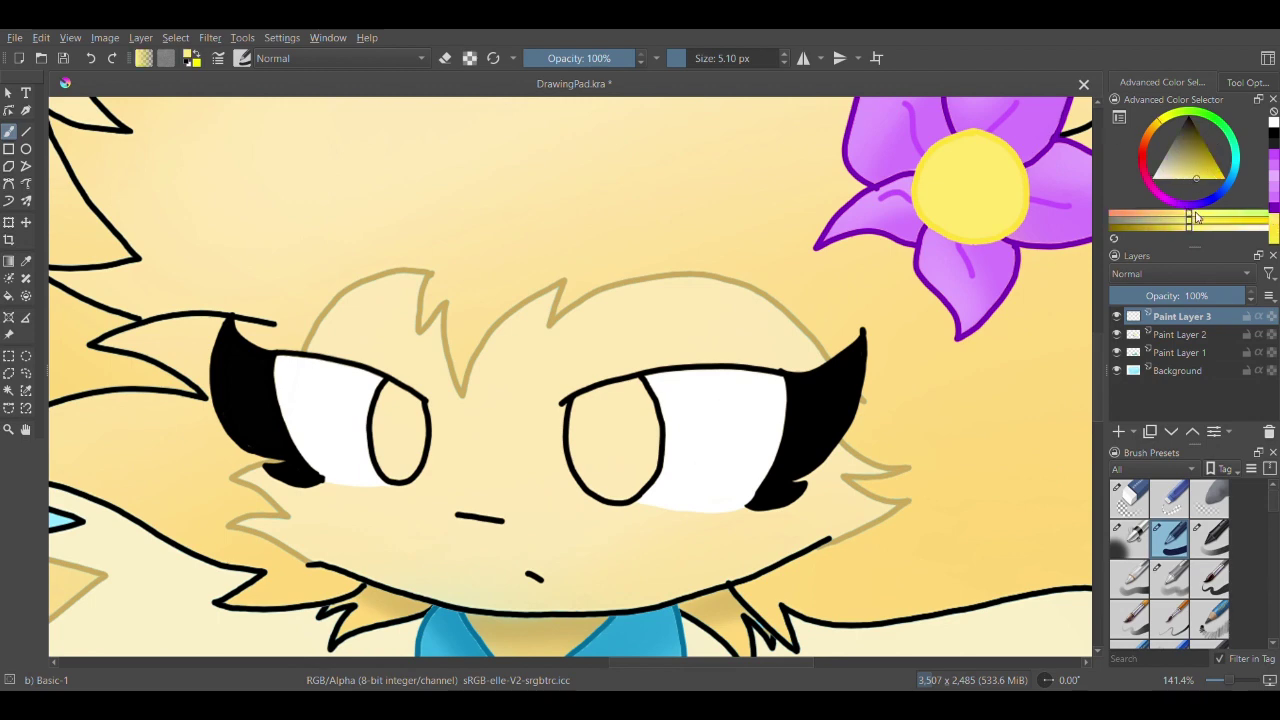
pyautogui.click(1274, 177)
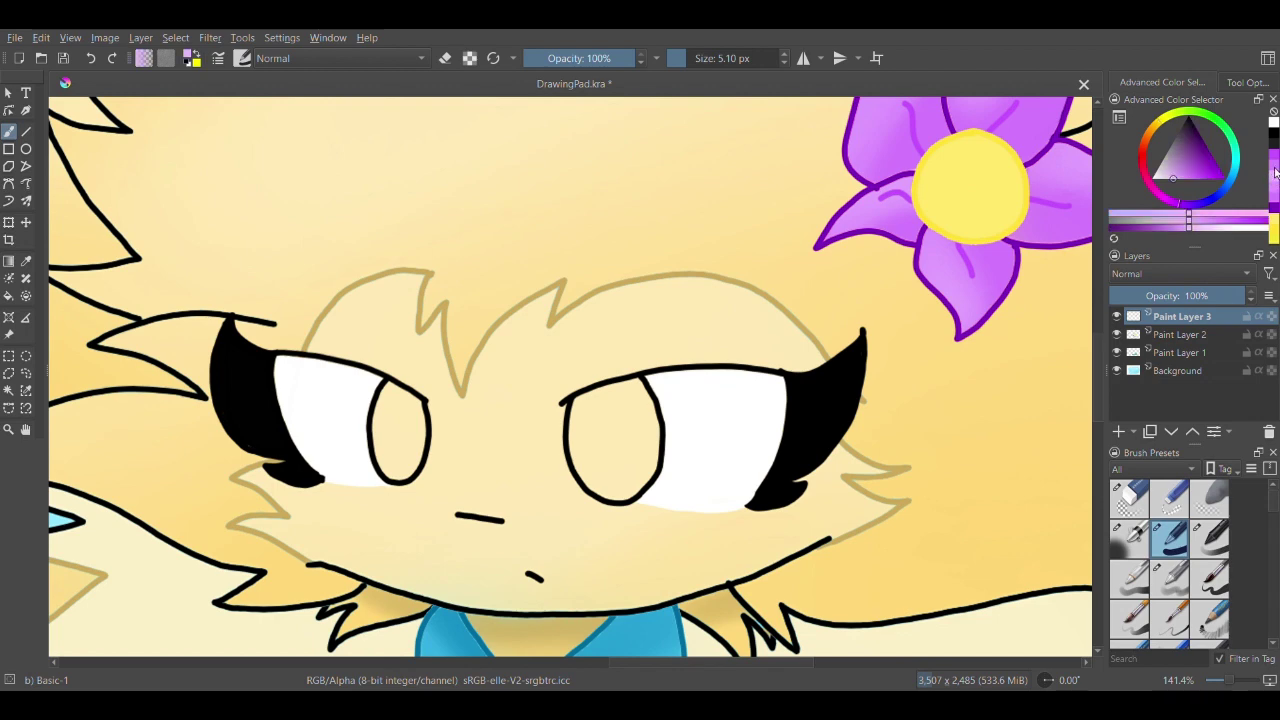
pyautogui.click(1274, 167)
pyautogui.click(8, 391)
pyautogui.click(402, 434)
pyautogui.click(1130, 539)
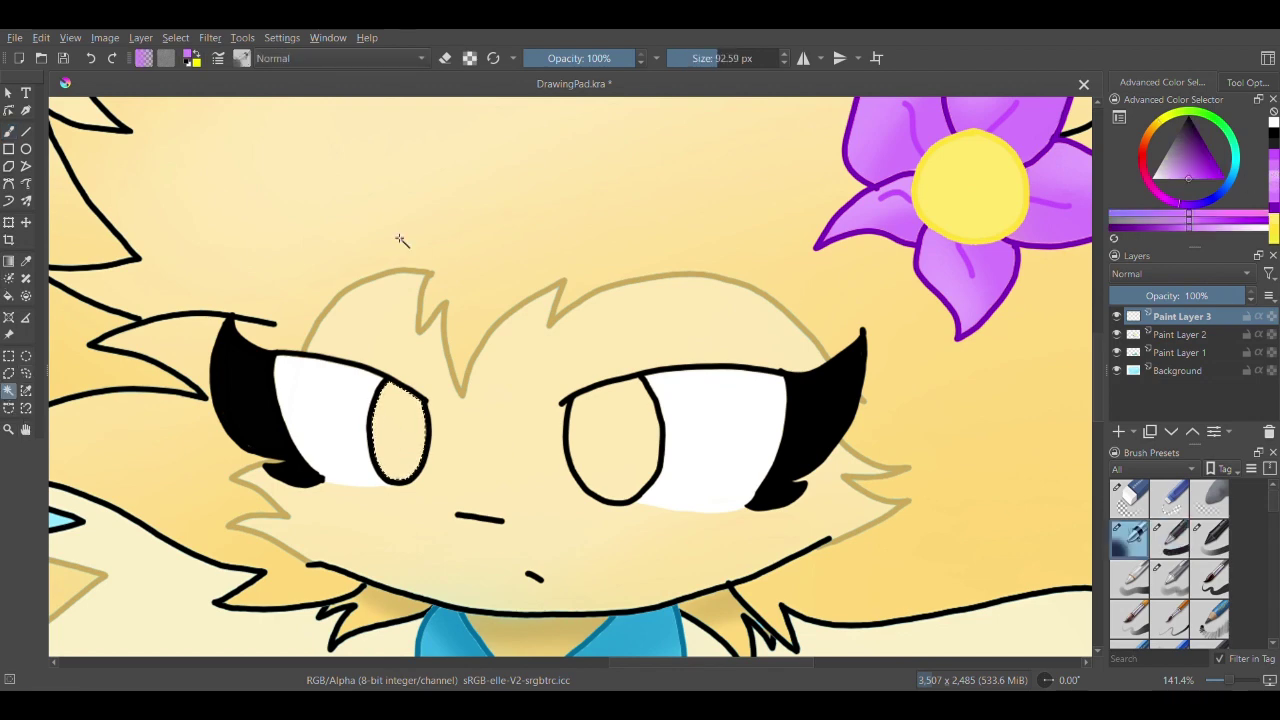
pyautogui.click(9, 131)
pyautogui.moveTo(420, 414)
pyautogui.mouseDown()
pyautogui.moveTo(401, 456)
pyautogui.moveTo(420, 371)
pyautogui.mouseUp()
# - Fill the iris of the eye nearer the flower with the same purple and add a soft white highlight to it
pyautogui.click(8, 391)
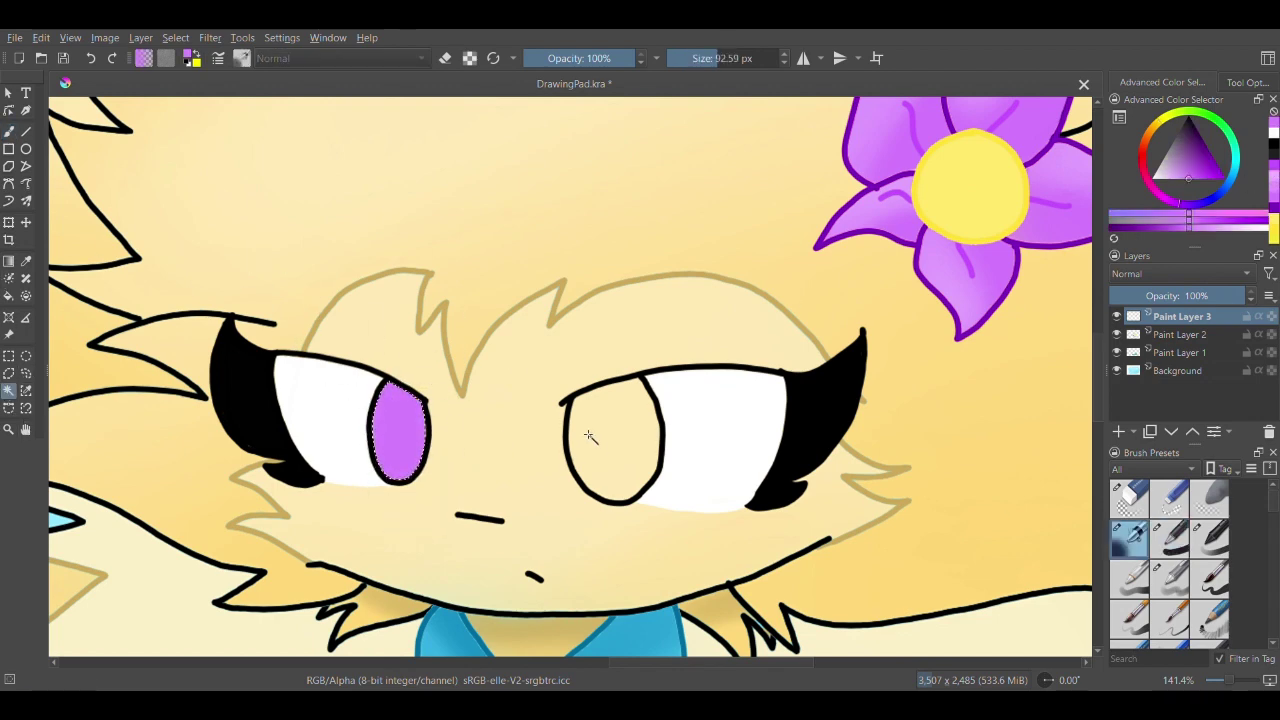
pyautogui.click(592, 437)
pyautogui.click(9, 131)
pyautogui.moveTo(565, 385)
pyautogui.mouseDown()
pyautogui.moveTo(620, 447)
pyautogui.moveTo(594, 443)
pyautogui.moveTo(601, 432)
pyautogui.mouseUp()
pyautogui.click(1274, 132)
pyautogui.moveTo(643, 501); pyautogui.dragTo(635, 471)
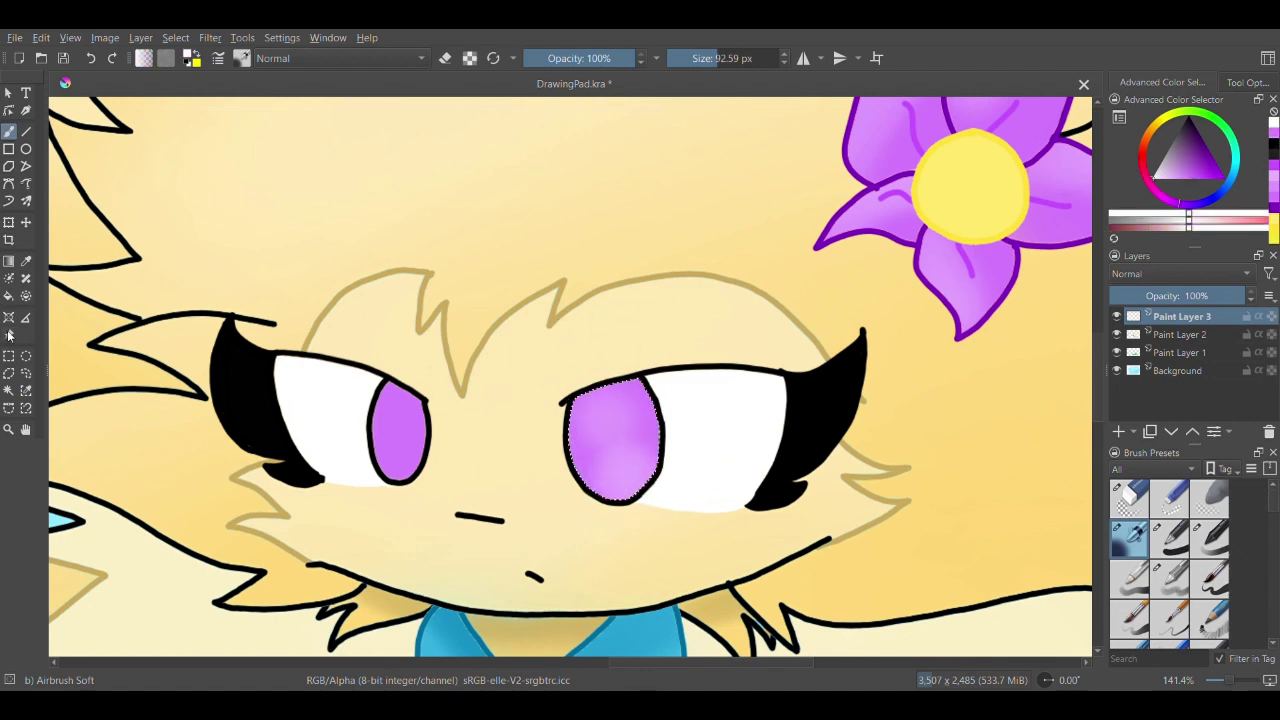
# - Add a soft white airbrushed highlight to the iris of the eye farther from the flower, redoing the first stroke
pyautogui.click(8, 391)
pyautogui.click(400, 434)
pyautogui.click(9, 131)
pyautogui.moveTo(362, 387); pyautogui.dragTo(428, 420)
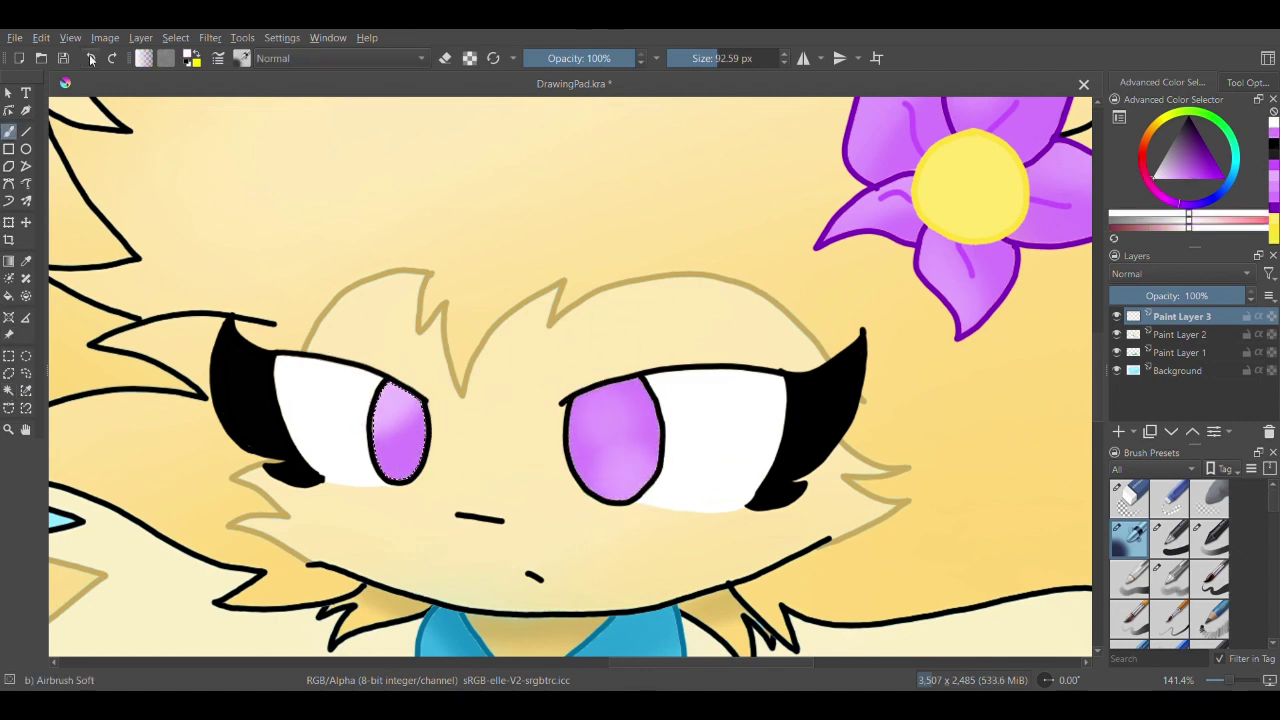
pyautogui.hotkey('ctrl', 'z')
pyautogui.moveTo(403, 371); pyautogui.dragTo(373, 420)
pyautogui.click(8, 390)
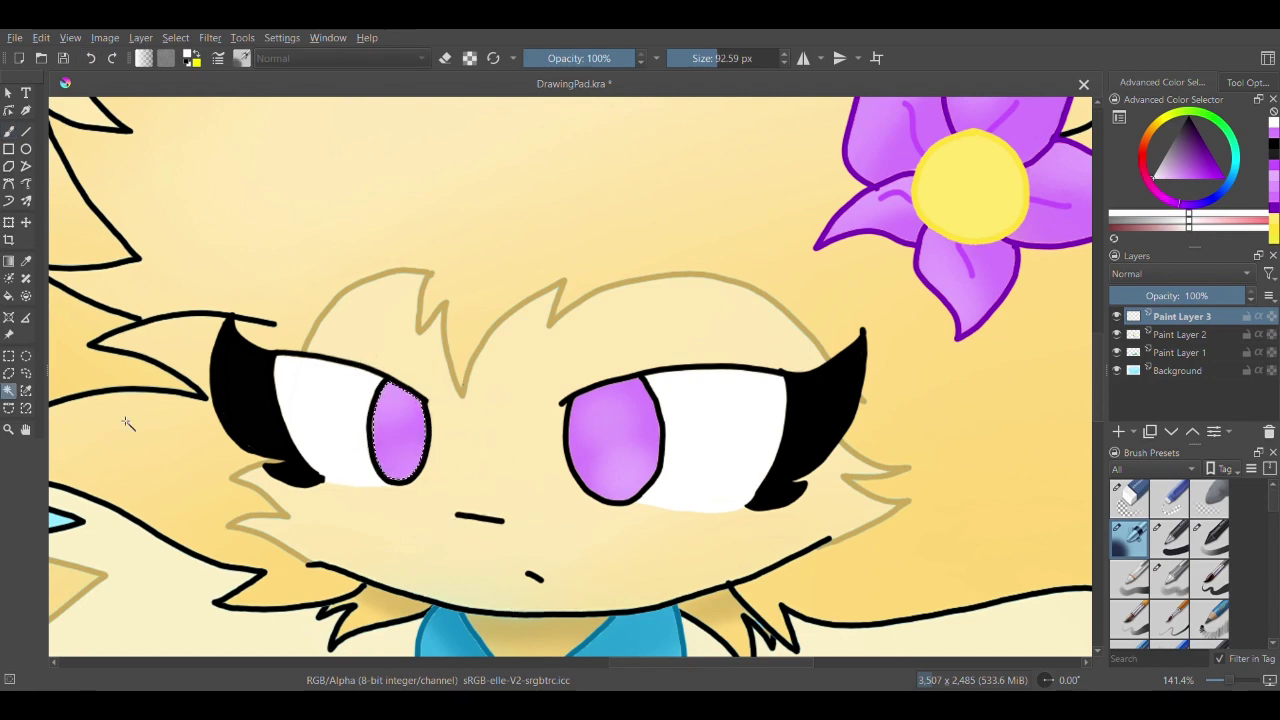
# - Draw a light blue butterfly wing outline above the raised paw with the Basic-1 brush
pyautogui.scroll(-5, 520, 485)
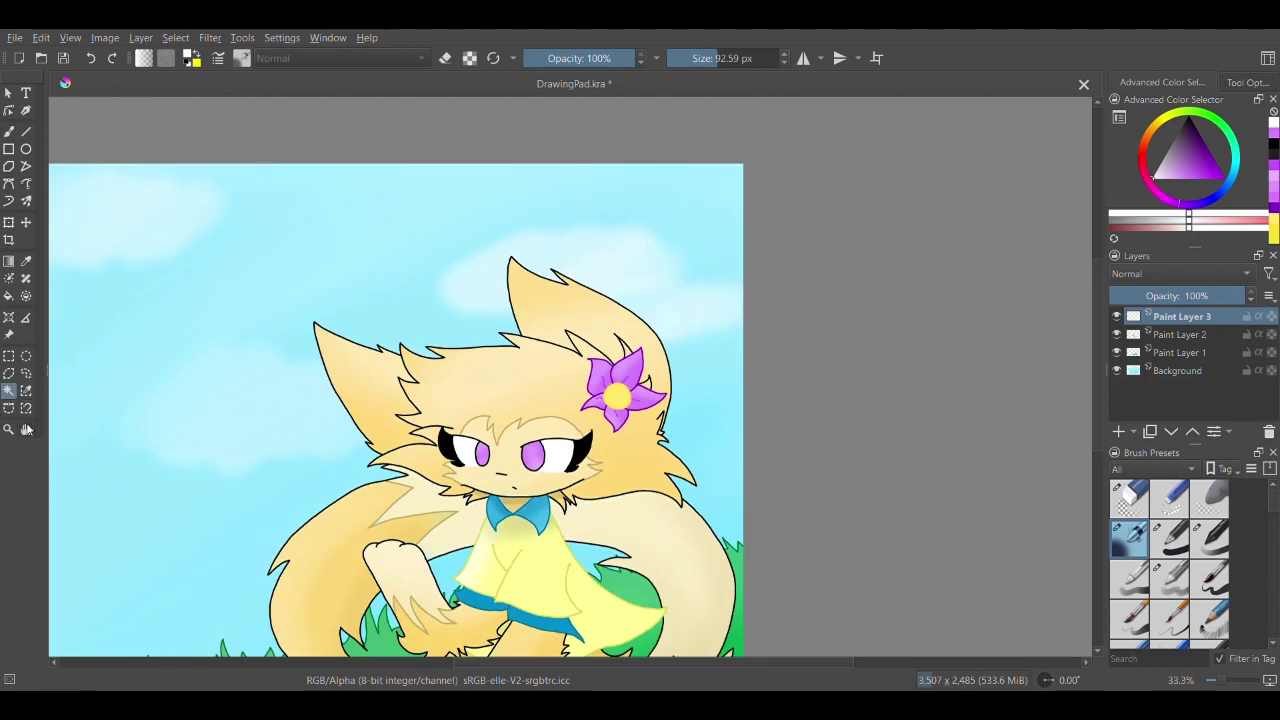
pyautogui.click(27, 429)
pyautogui.moveTo(454, 514); pyautogui.dragTo(514, 446)
pyautogui.scroll(1, 516, 449)
pyautogui.click(8, 132)
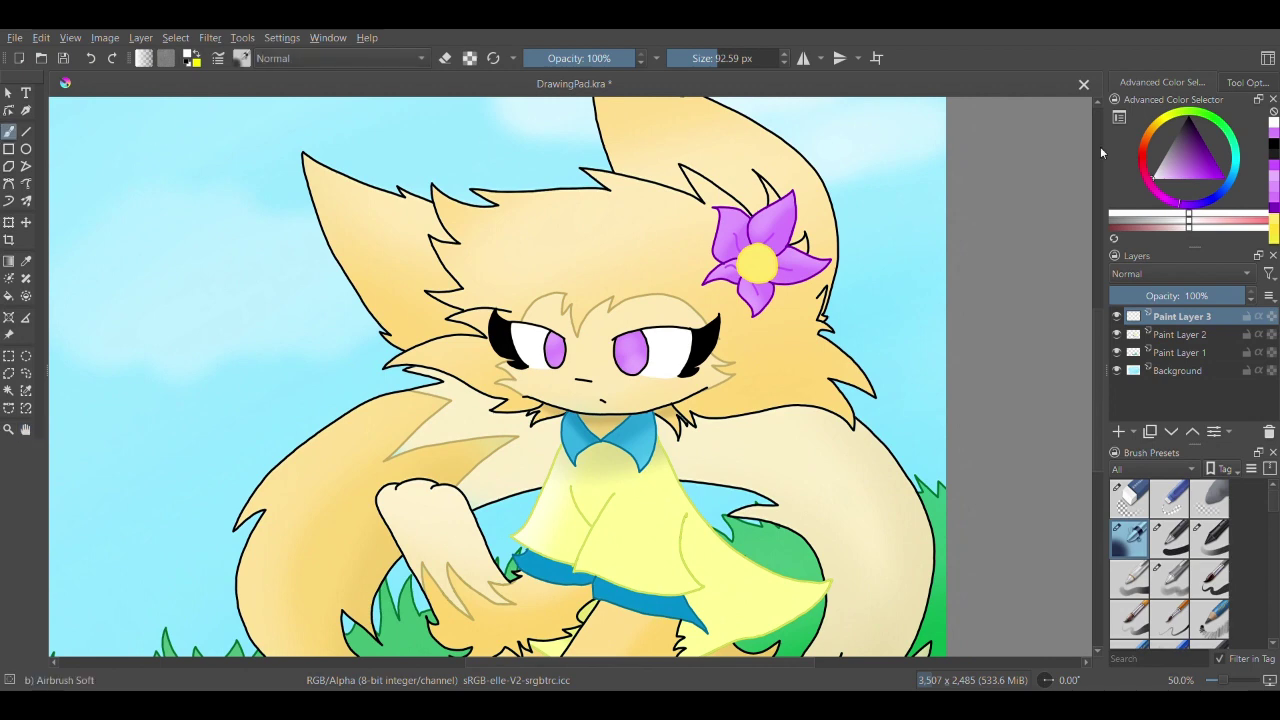
pyautogui.press('d')
pyautogui.scroll(1, 422, 339)
pyautogui.click(1170, 537)
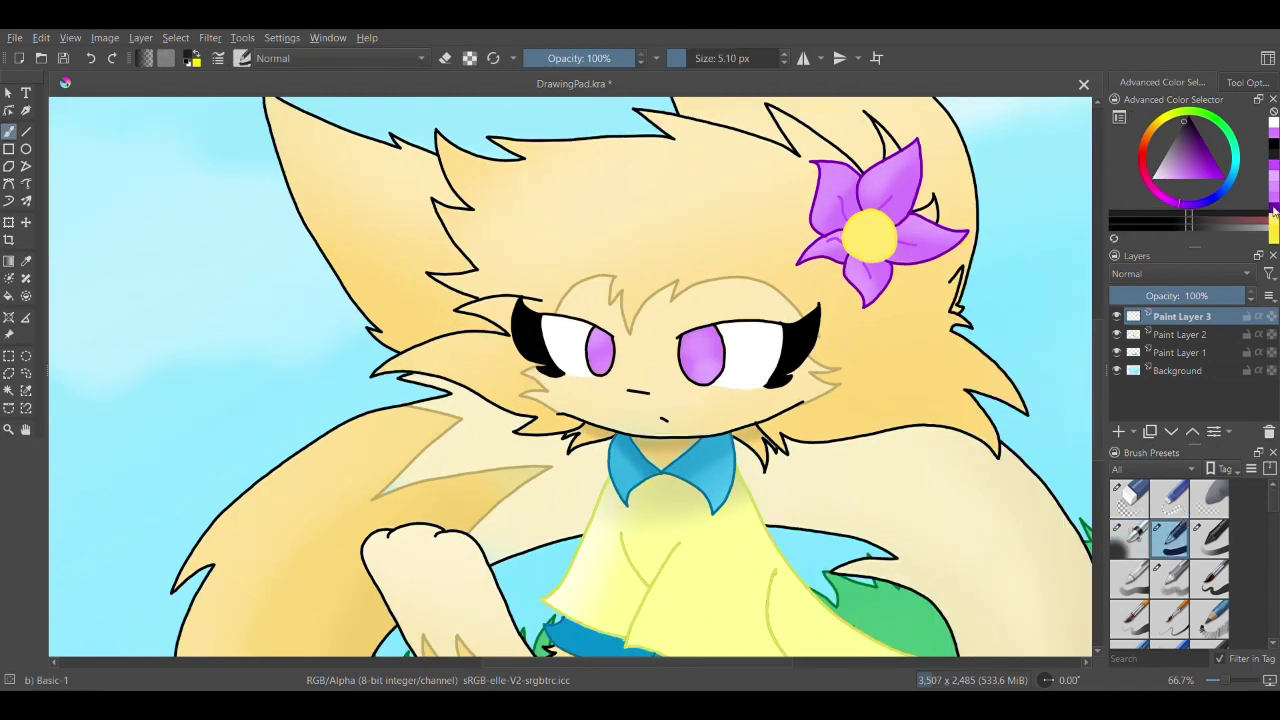
pyautogui.click(1210, 205)
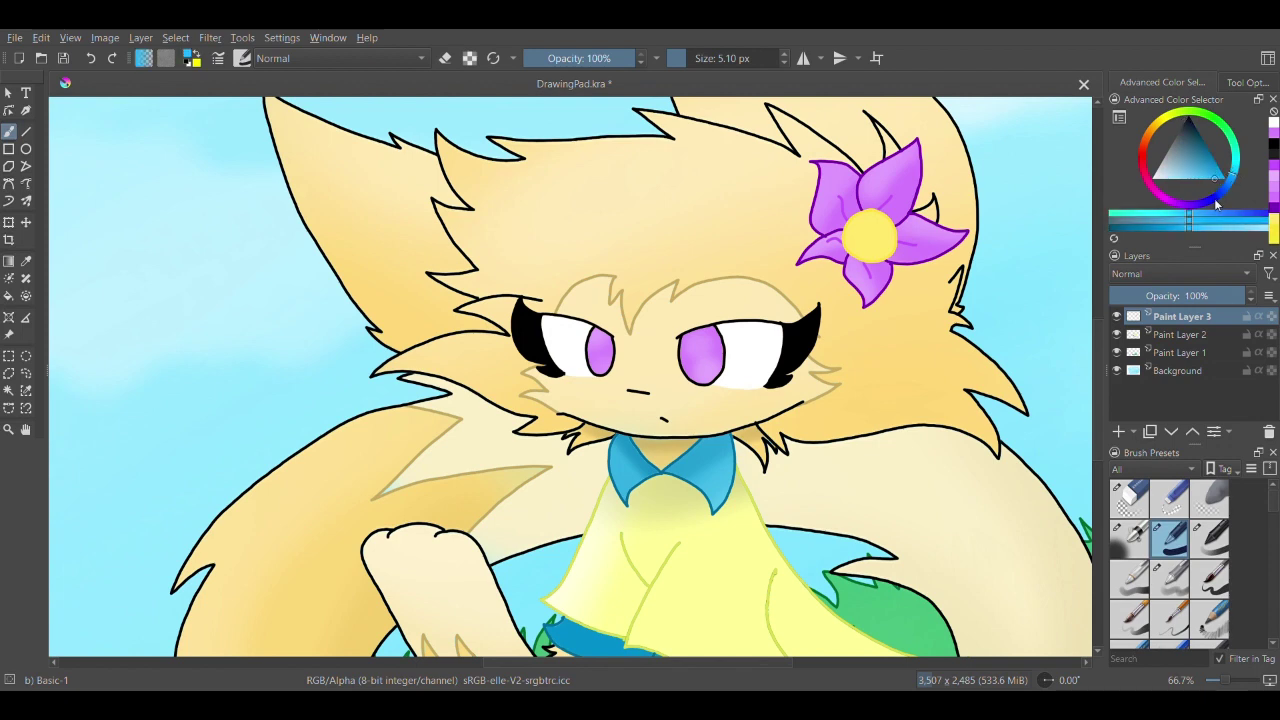
pyautogui.moveTo(389, 447); pyautogui.dragTo(430, 478)
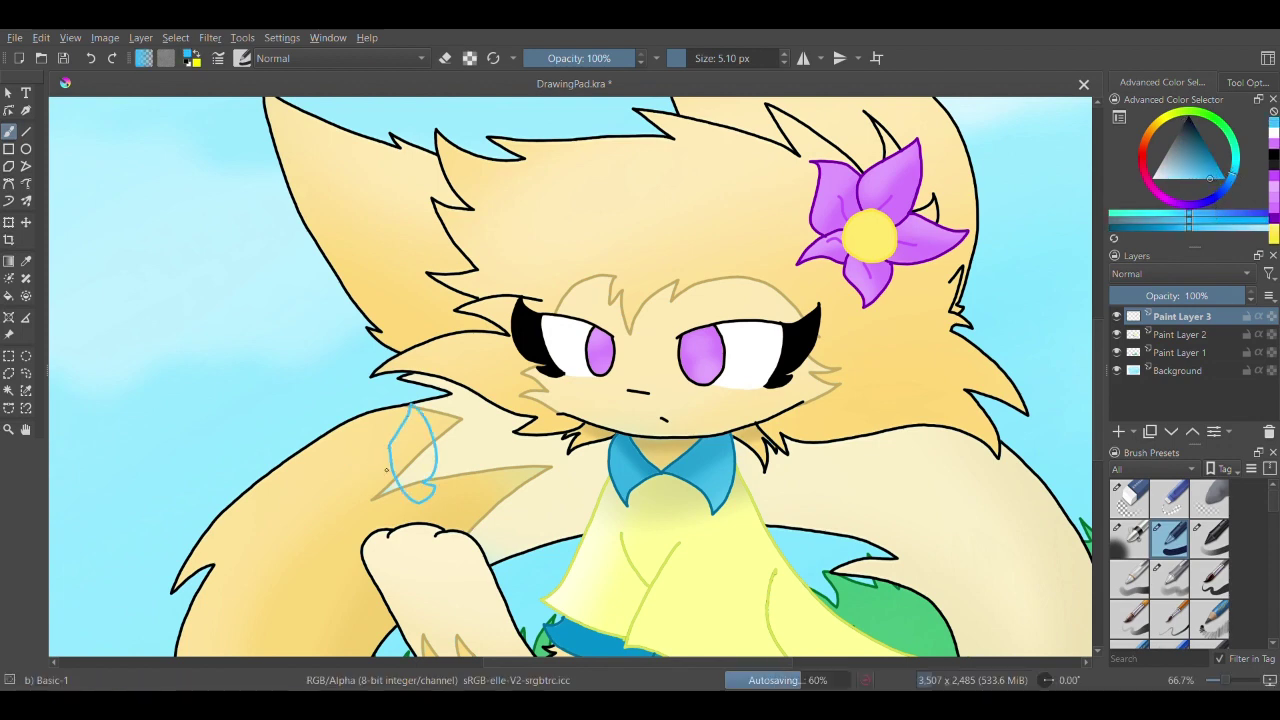
# - Select the area outside the wing outline and draw the butterfly's body and two antennae beside it in black
pyautogui.click(8, 391)
pyautogui.click(103, 233)
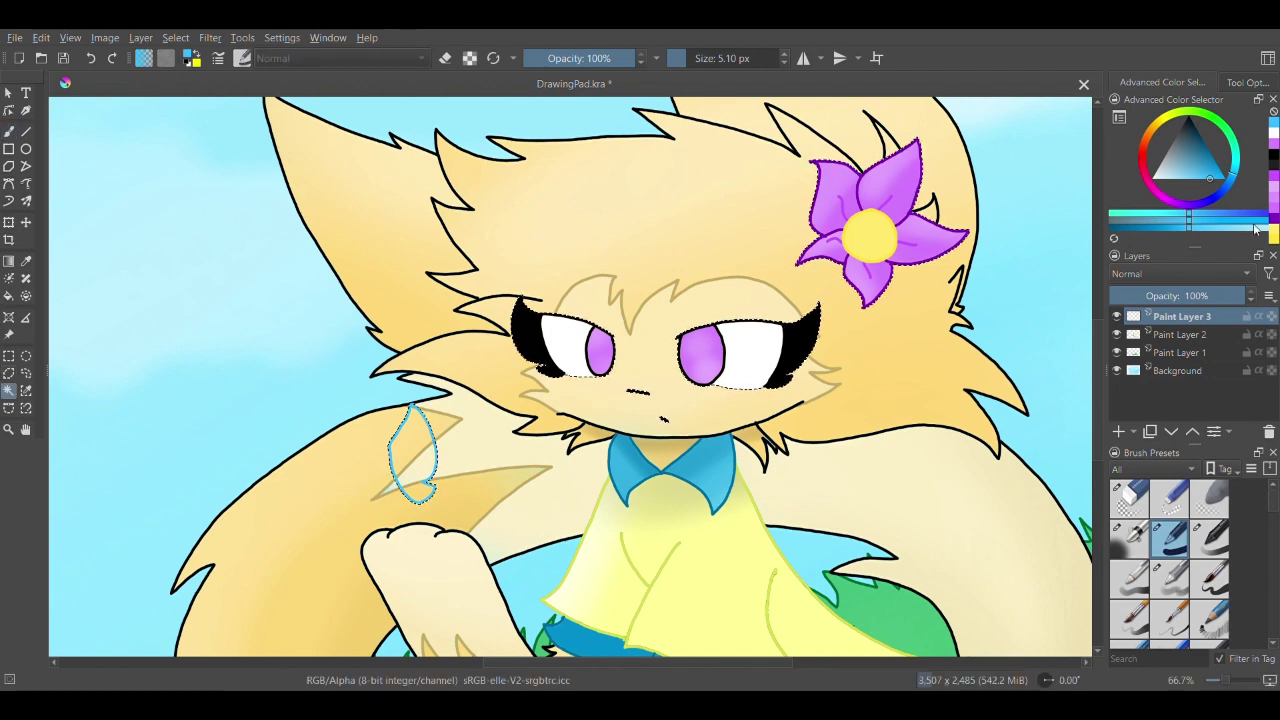
pyautogui.click(1274, 166)
pyautogui.click(1275, 168)
pyautogui.click(9, 131)
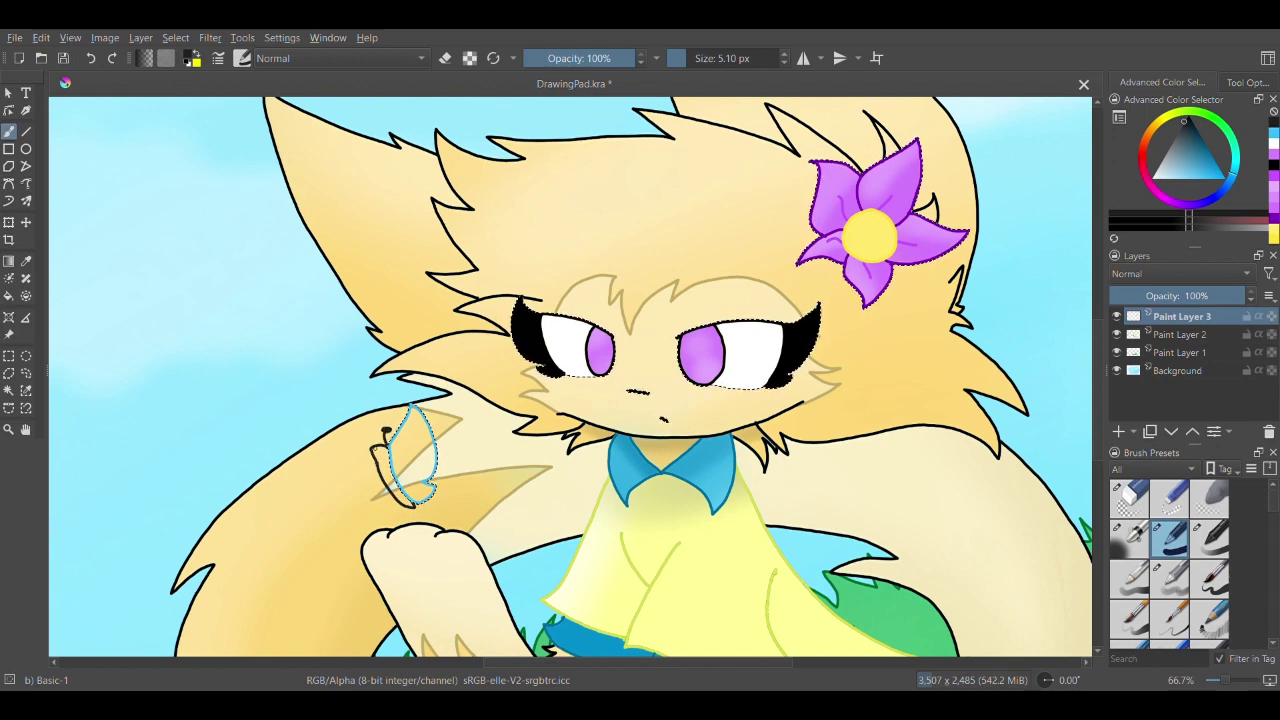
pyautogui.click(9, 390)
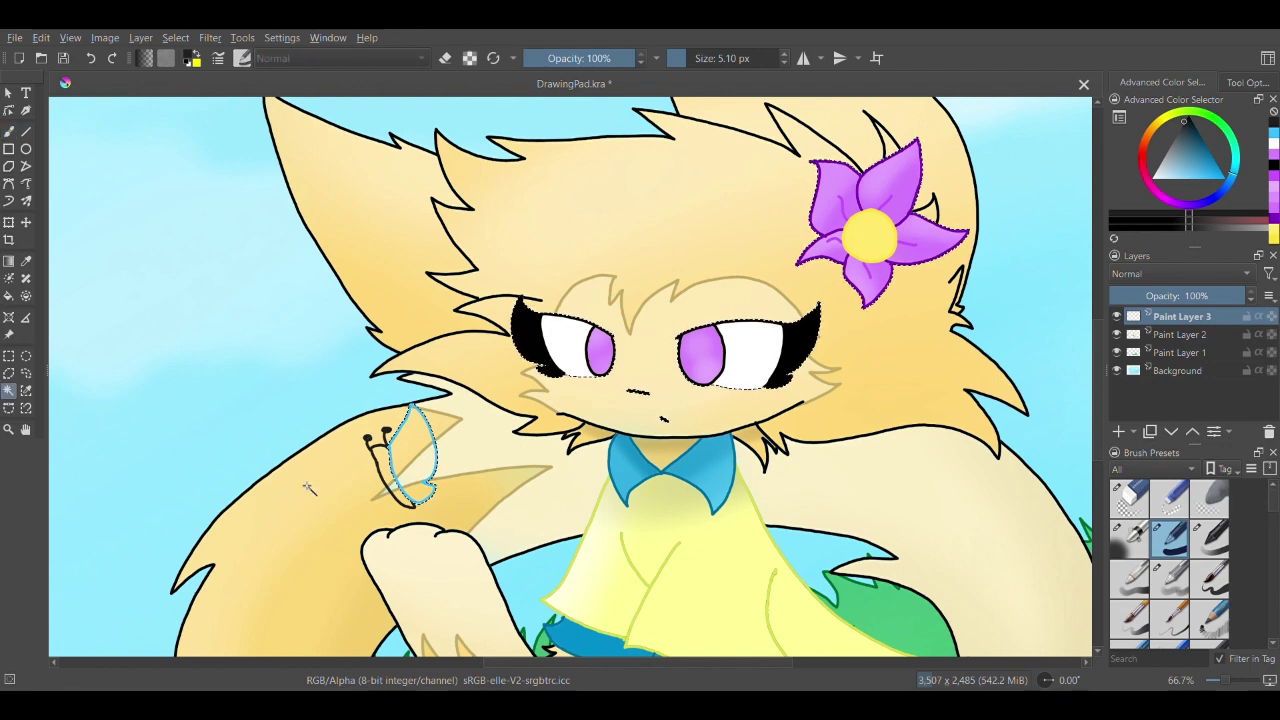
# - Draw the butterfly's second, smaller light blue wing outline on the other side of its body with the Basic-1 brush
pyautogui.click(9, 131)
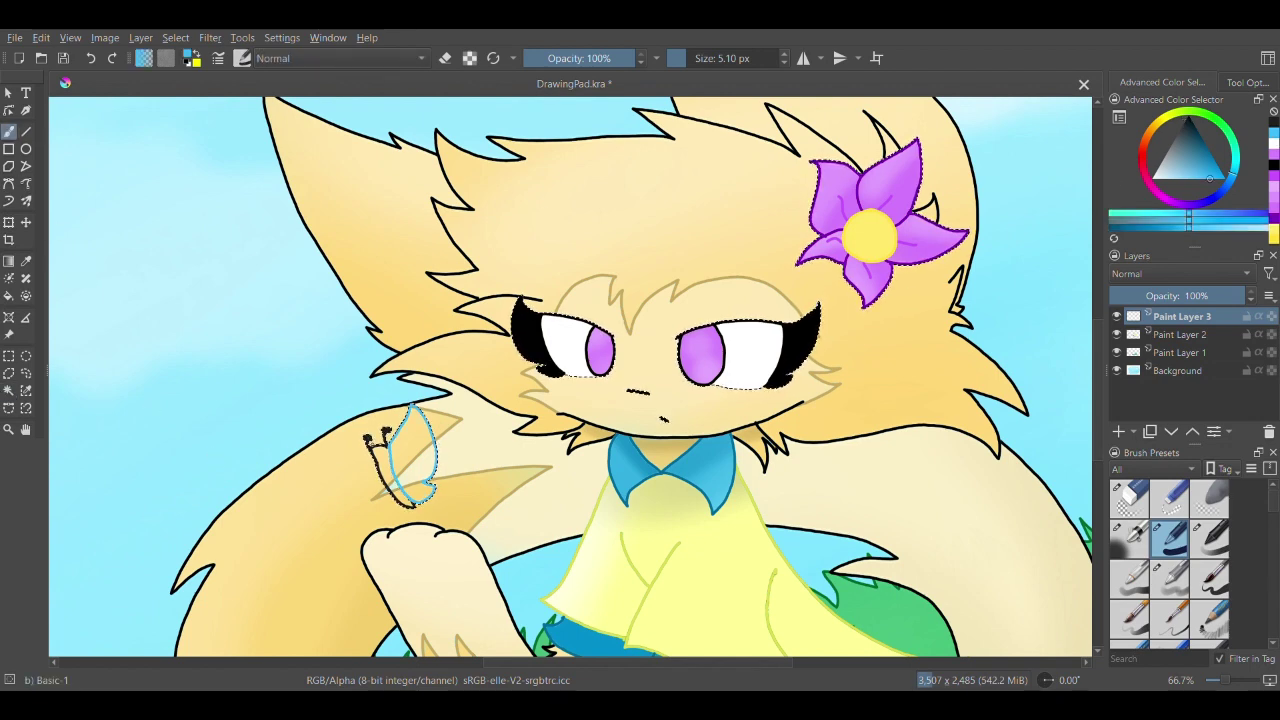
pyautogui.hotkey('ctrl', 'z')
pyautogui.moveTo(371, 450); pyautogui.dragTo(333, 439)
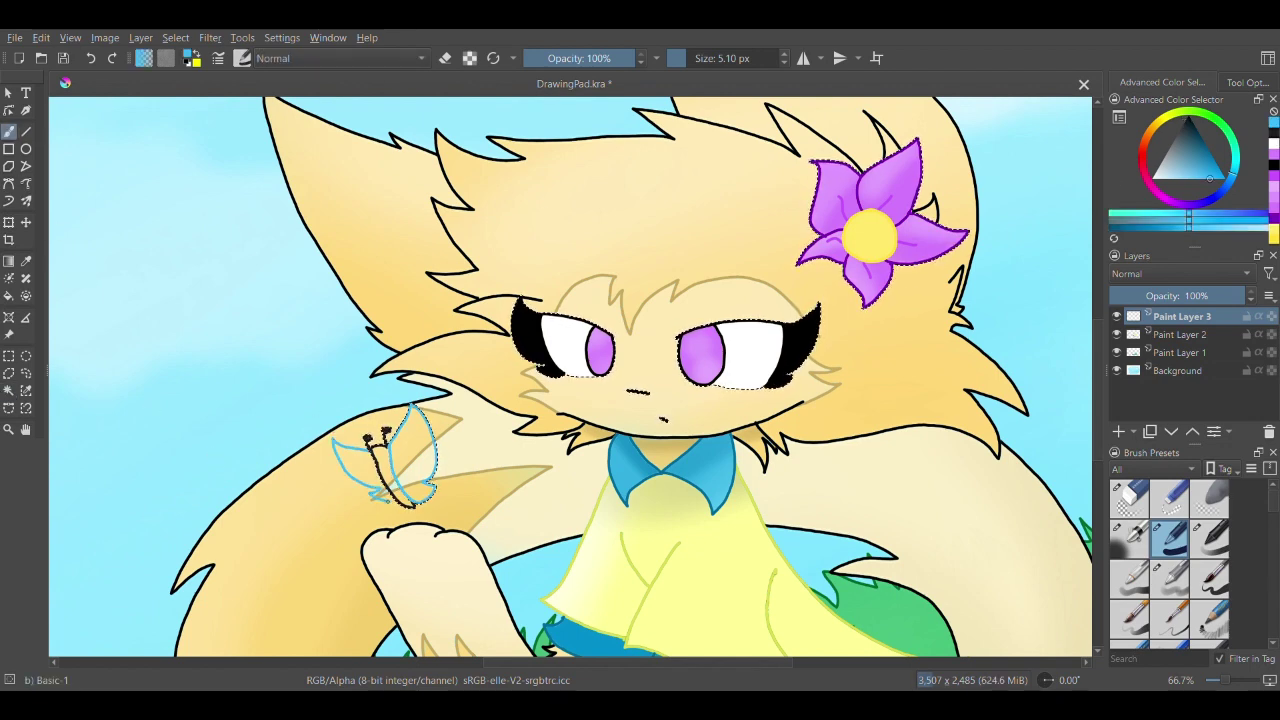
# - Select the inside of each butterfly wing and fill it with light blue using the Airbrush Soft preset
pyautogui.click(9, 390)
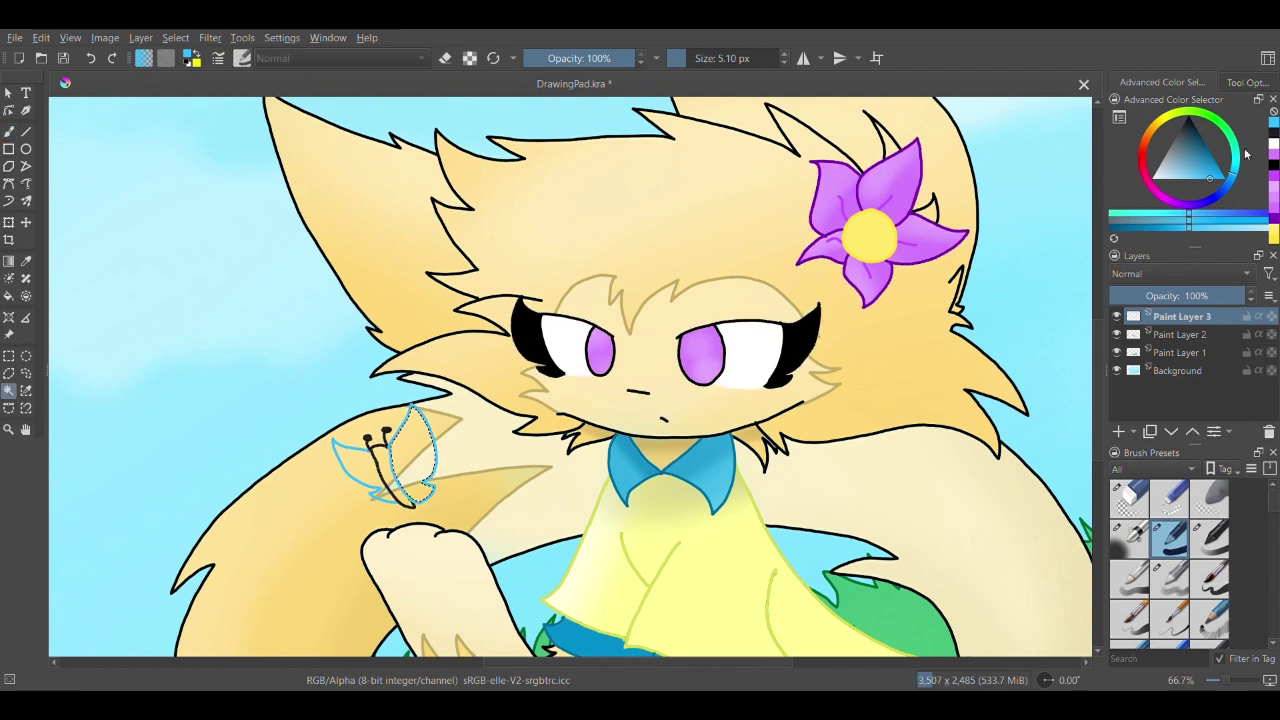
pyautogui.click(1130, 537)
pyautogui.click(9, 131)
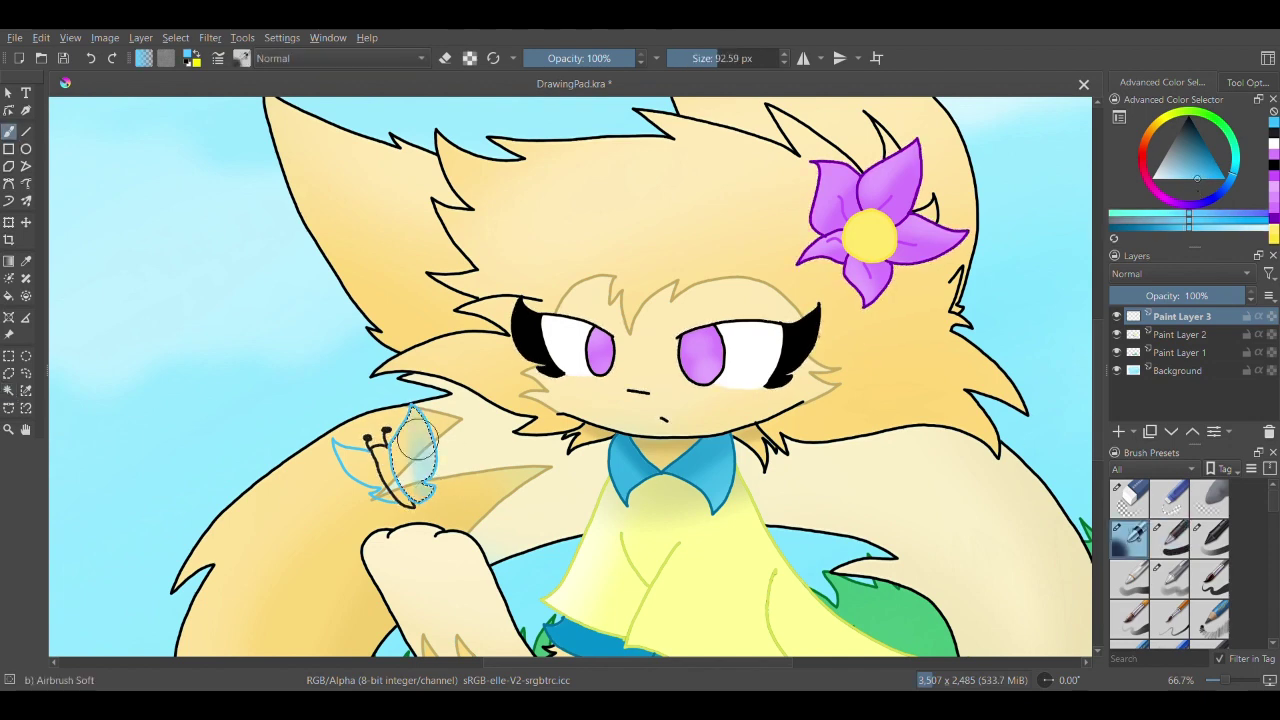
pyautogui.moveTo(440, 520)
pyautogui.mouseDown()
pyautogui.moveTo(402, 440)
pyautogui.moveTo(375, 440)
pyautogui.mouseUp()
pyautogui.click(9, 390)
pyautogui.click(362, 466)
pyautogui.click(9, 132)
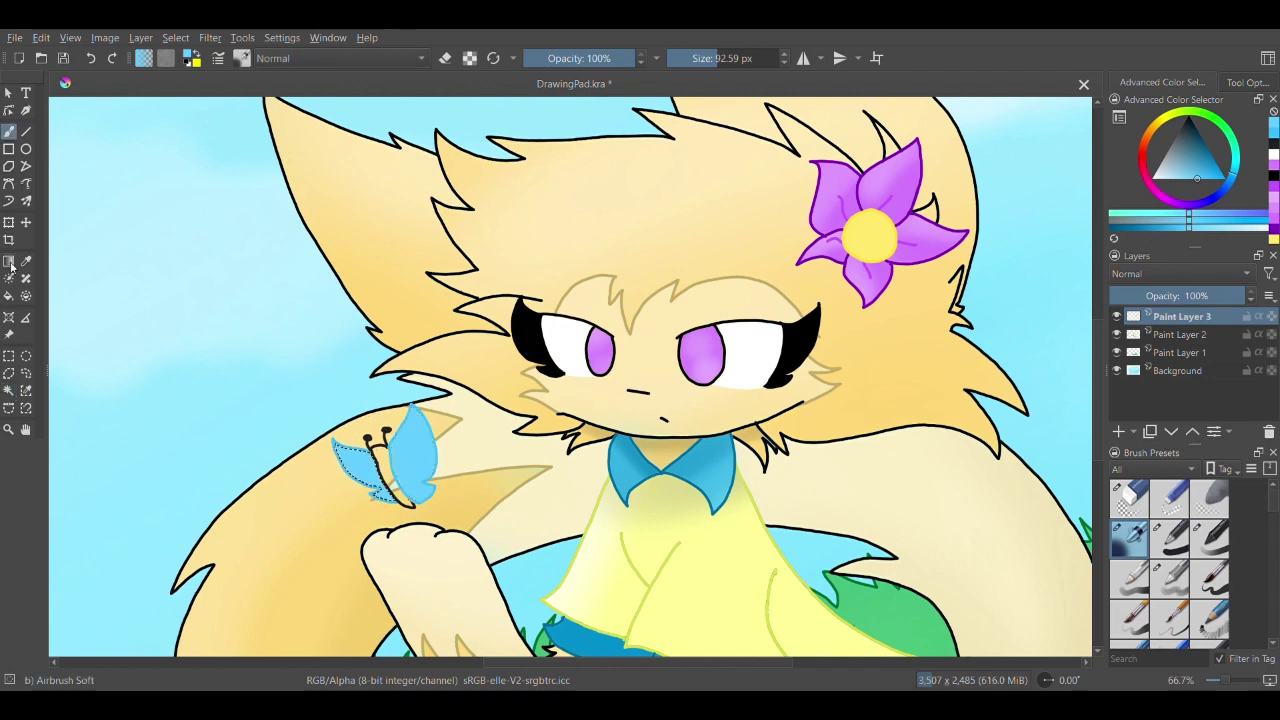
# - Select the inside of the butterfly's body and fill it with dark grey using the soft airbrush
pyautogui.click(9, 390)
pyautogui.moveTo(1205, 147)
pyautogui.mouseDown()
pyautogui.moveTo(1157, 145)
pyautogui.moveTo(1166, 134)
pyautogui.mouseUp()
pyautogui.click(9, 131)
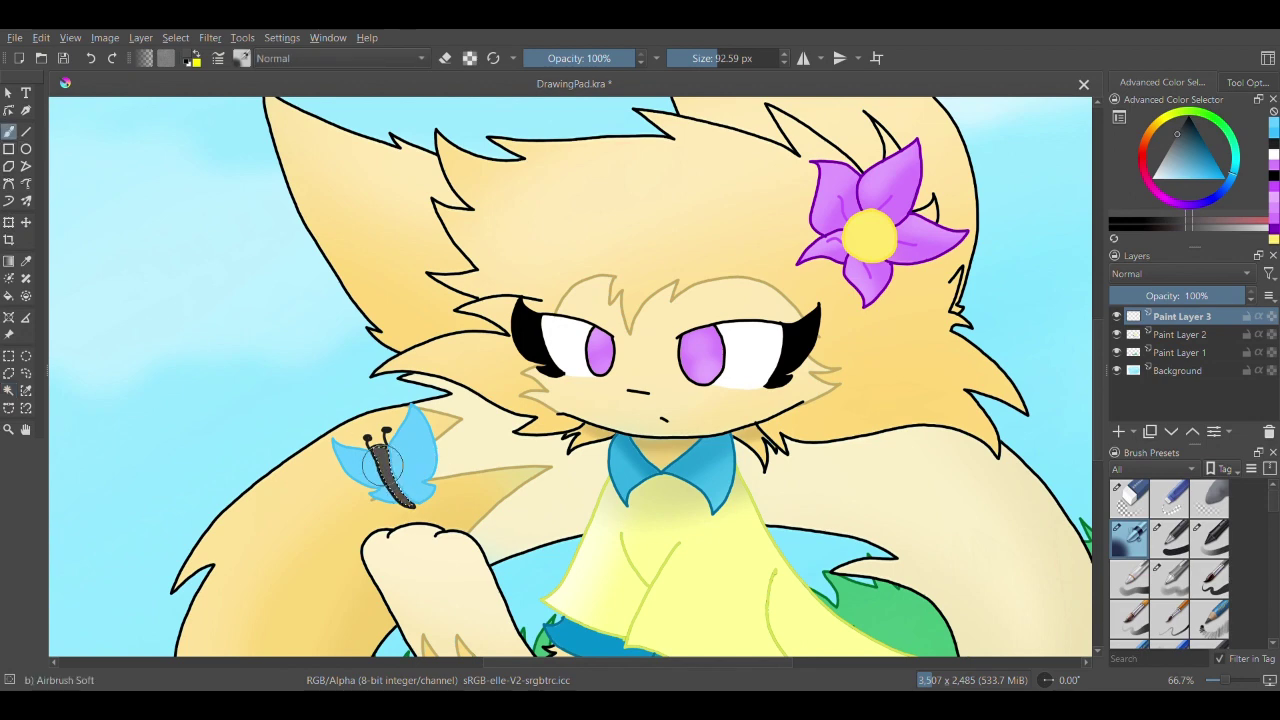
pyautogui.moveTo(415, 503); pyautogui.dragTo(441, 527)
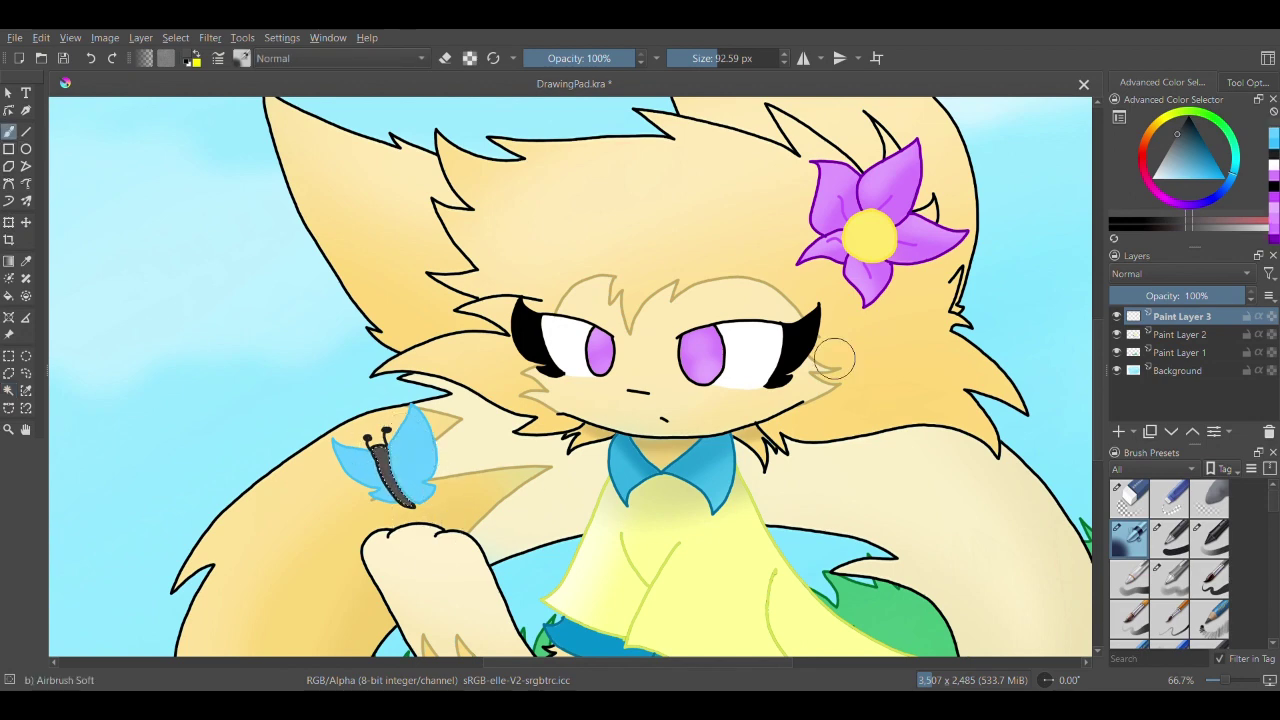
# - Airbrush a light yellow oval spot in the middle of the larger wing with a 66.32 px brush, redoing the first stroke
pyautogui.click(1161, 120)
pyautogui.moveTo(1206, 164)
pyautogui.mouseDown()
pyautogui.moveTo(1190, 198)
pyautogui.moveTo(1184, 184)
pyautogui.mouseUp()
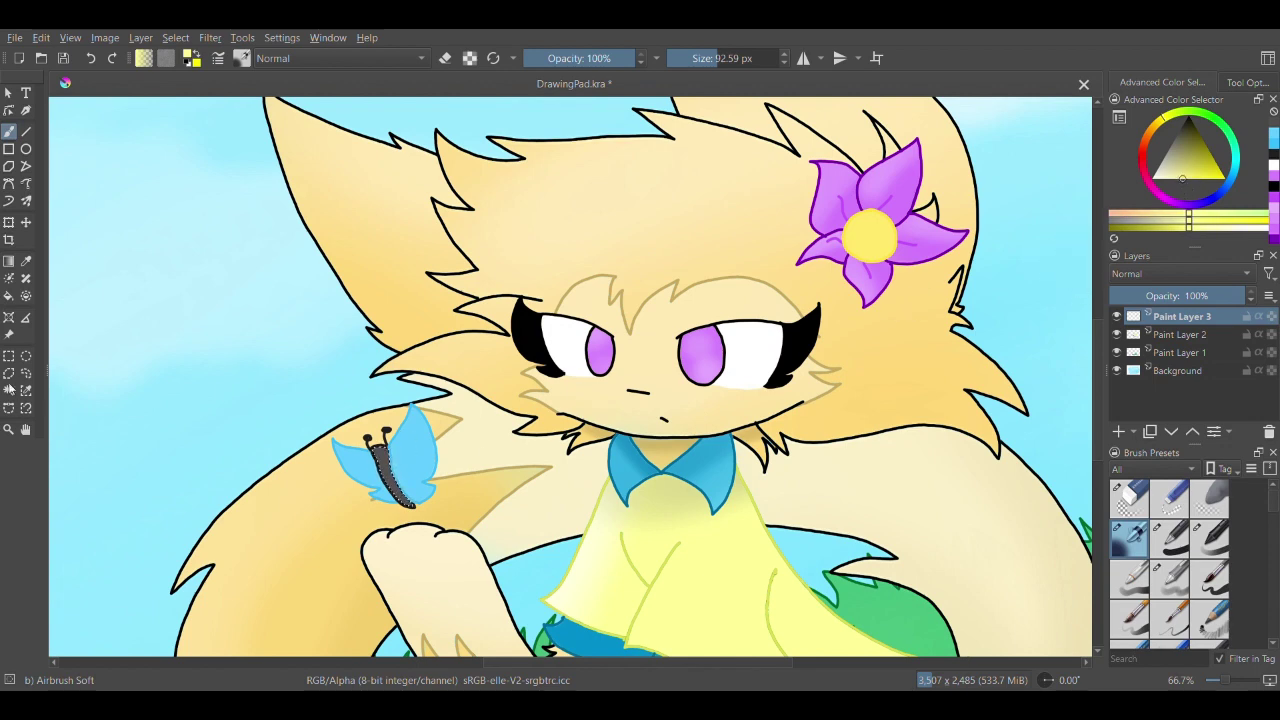
pyautogui.click(9, 391)
pyautogui.click(412, 455)
pyautogui.click(9, 132)
pyautogui.click(712, 60)
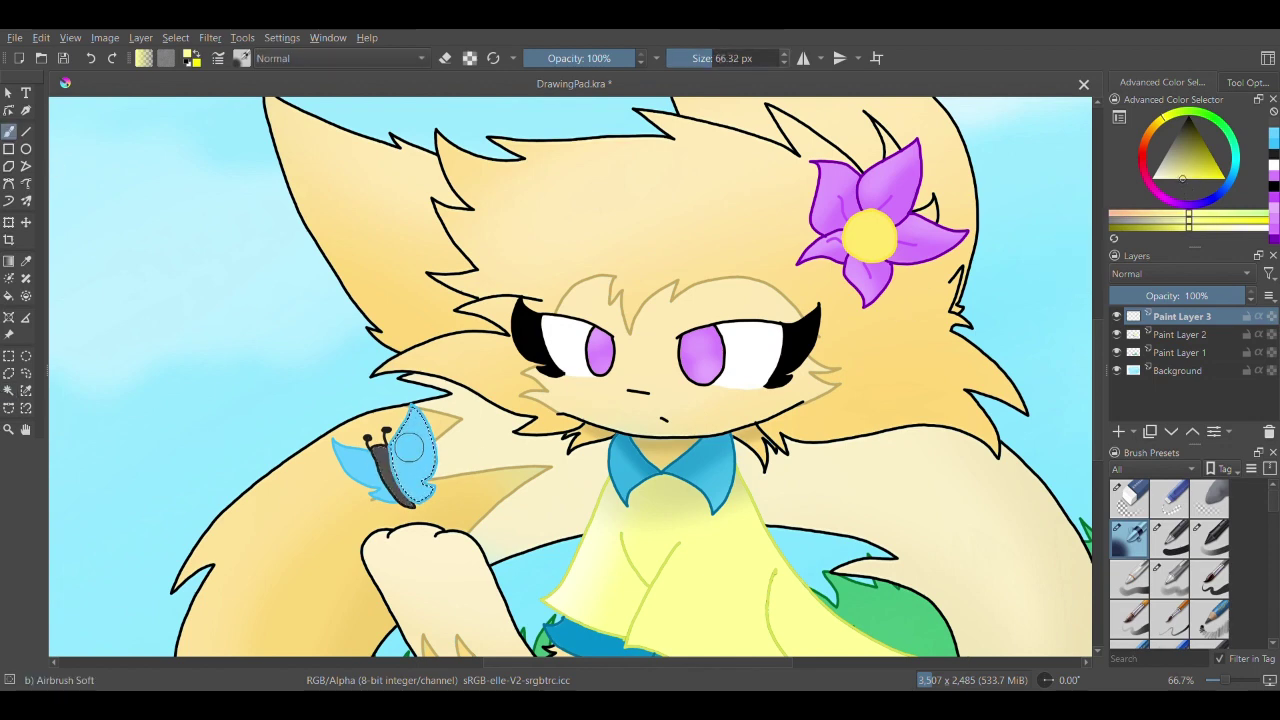
pyautogui.moveTo(406, 447)
pyautogui.mouseDown()
pyautogui.moveTo(413, 457)
pyautogui.moveTo(409, 421)
pyautogui.moveTo(412, 458)
pyautogui.mouseUp()
pyautogui.hotkey('ctrl', 'z')
# - Airbrush light yellow spots on the upper and lower parts of the smaller wing with 31.41 px and 16.78 px brushes
pyautogui.click(9, 391)
pyautogui.click(366, 440)
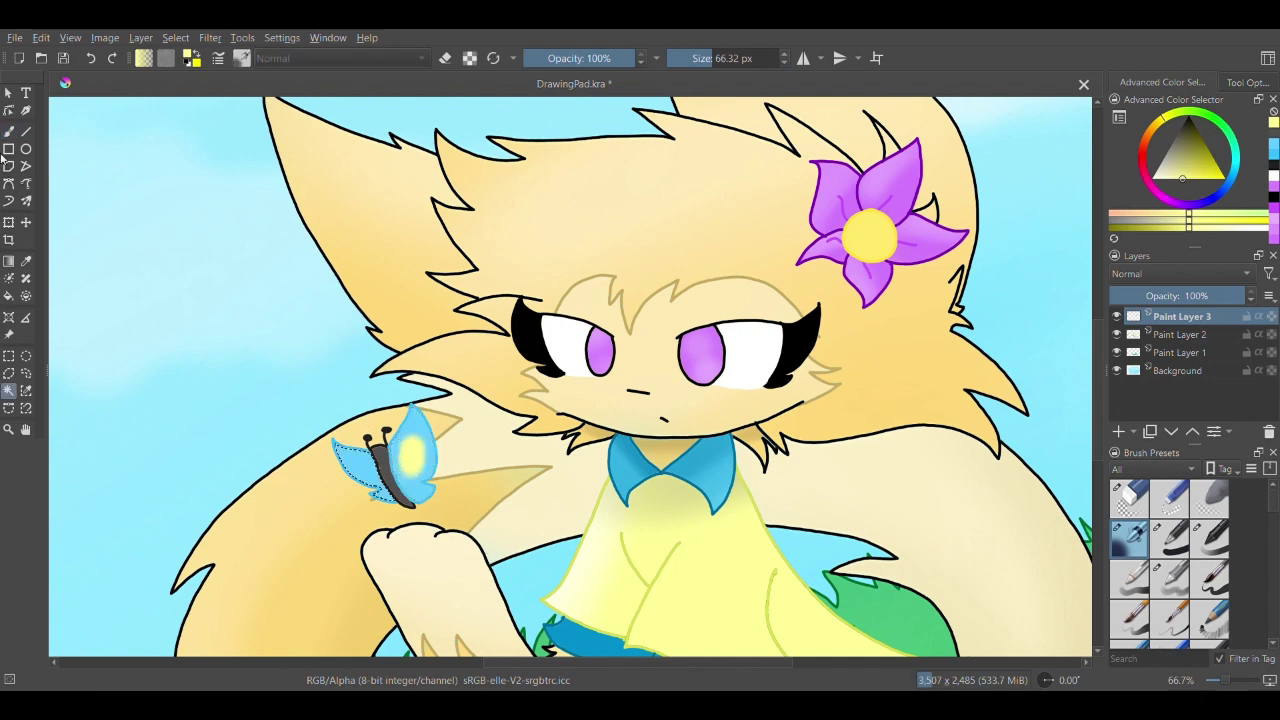
pyautogui.press('b')
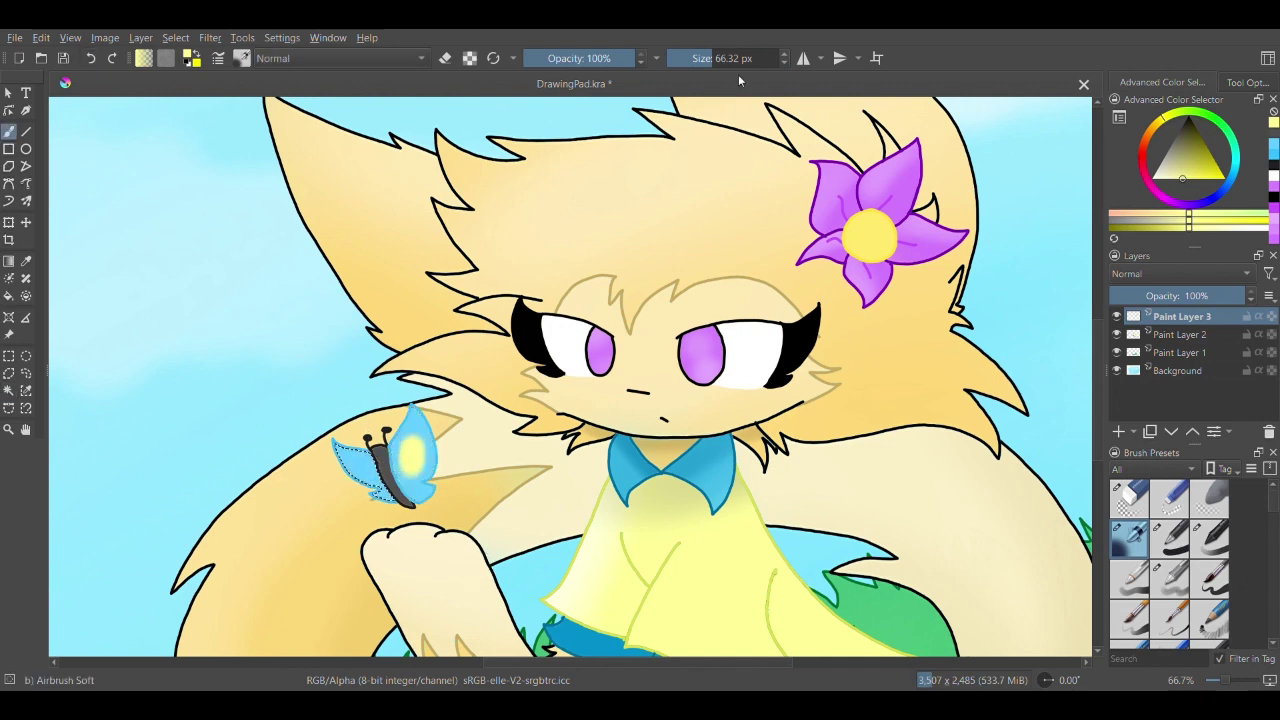
pyautogui.click(702, 60)
pyautogui.moveTo(357, 461)
pyautogui.mouseDown()
pyautogui.moveTo(370, 472)
pyautogui.moveTo(348, 452)
pyautogui.moveTo(403, 480)
pyautogui.mouseUp()
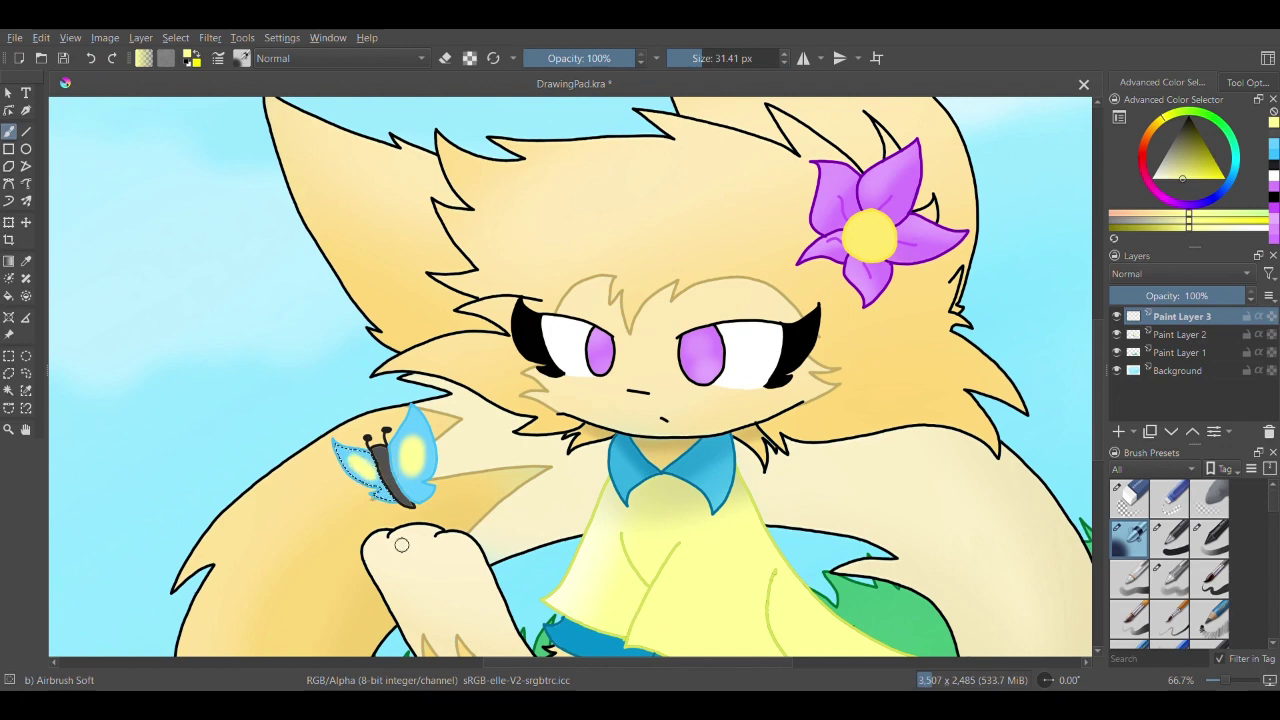
pyautogui.scroll(3, 391, 551)
pyautogui.click(695, 59)
pyautogui.moveTo(350, 397)
pyautogui.mouseDown()
pyautogui.moveTo(365, 385)
pyautogui.moveTo(414, 423)
pyautogui.mouseUp()
# - Select the larger wing's blue area and airbrush a small light yellow spot on its lower lobe
pyautogui.click(8, 391)
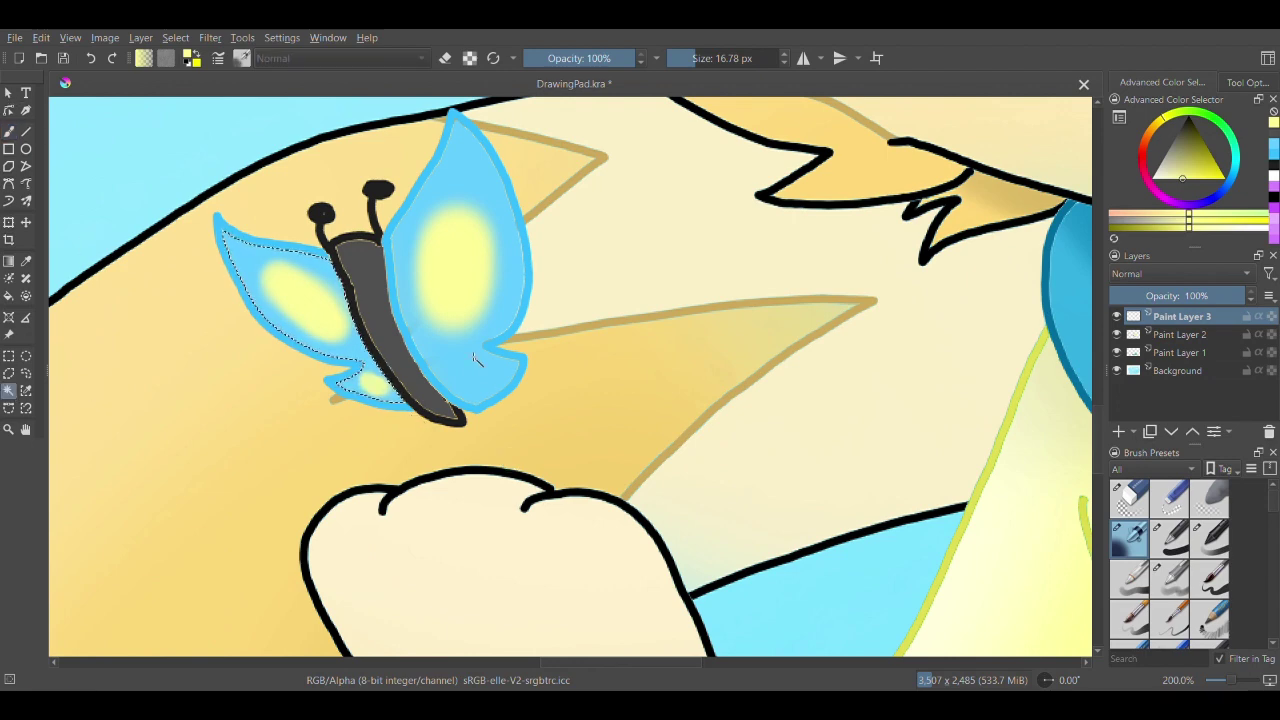
pyautogui.click(478, 361)
pyautogui.click(8, 132)
pyautogui.moveTo(452, 363); pyautogui.dragTo(479, 379)
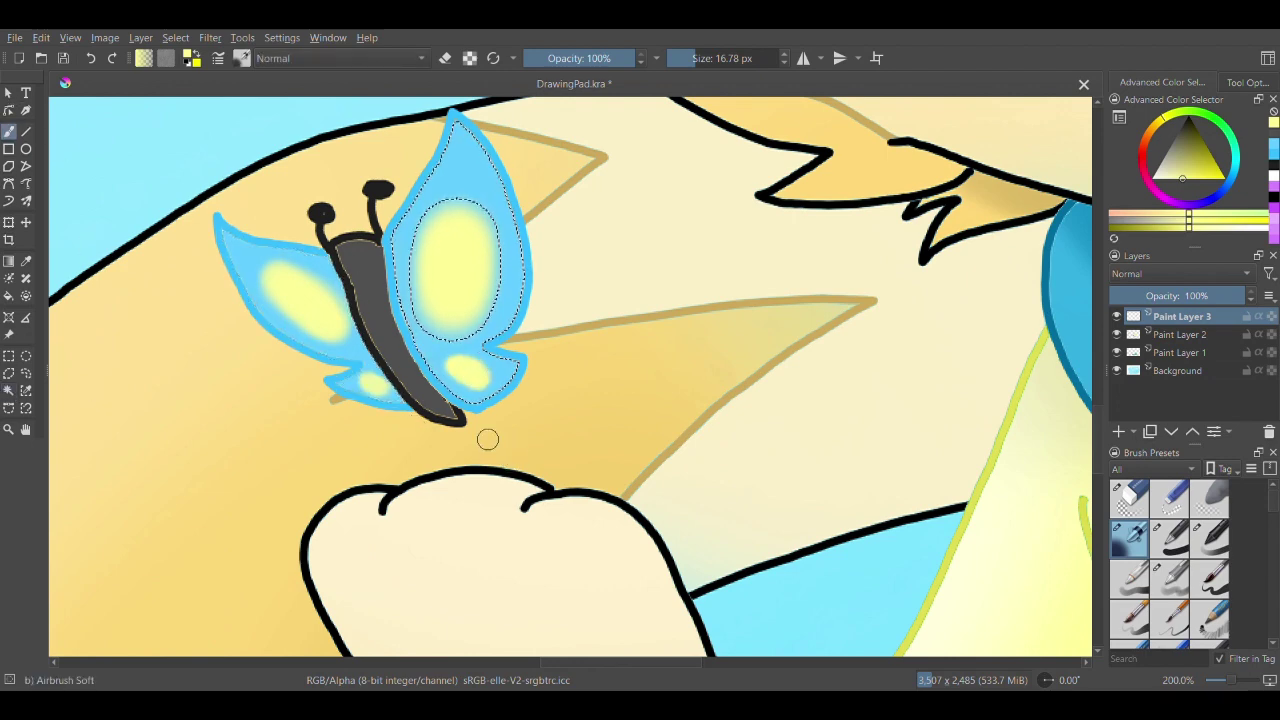
# - Select the butterfly's body, shade it with a darker grey using the soft airbrush, and clear the selection
pyautogui.scroll(-4, 480, 420)
pyautogui.scroll(2, 475, 400)
pyautogui.scroll(2, 240, 400)
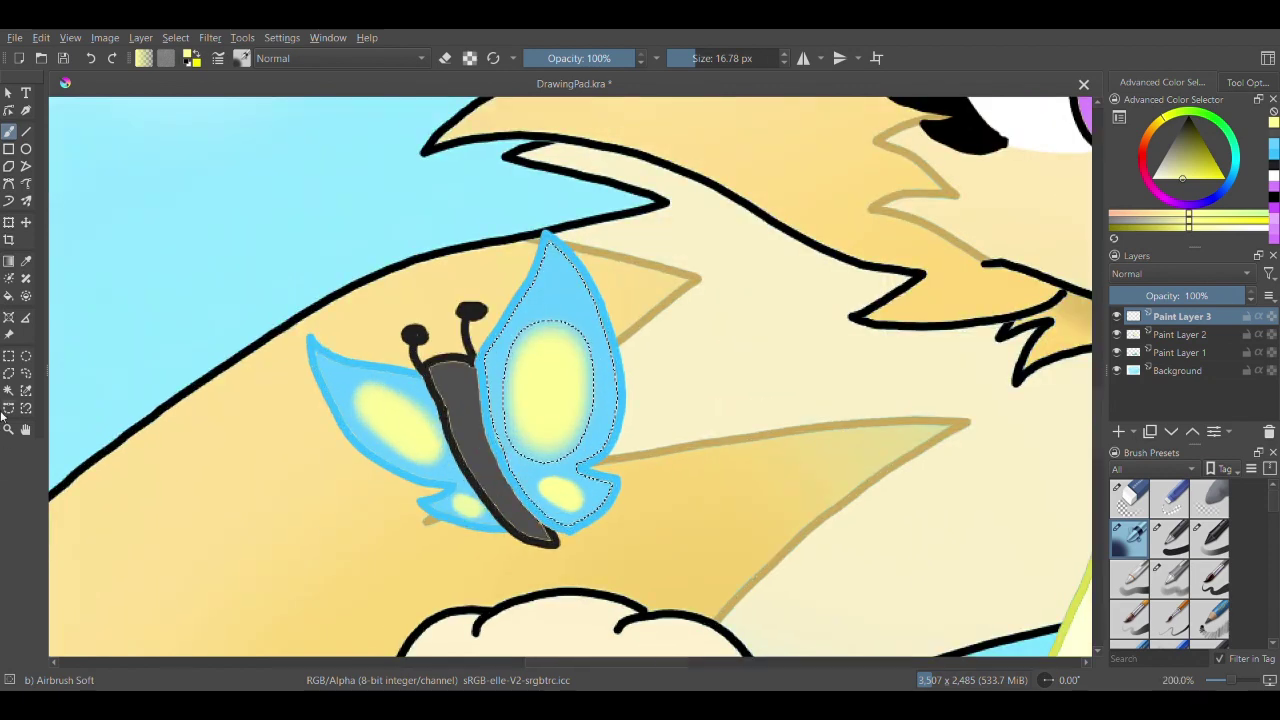
pyautogui.click(8, 391)
pyautogui.click(477, 463)
pyautogui.click(8, 132)
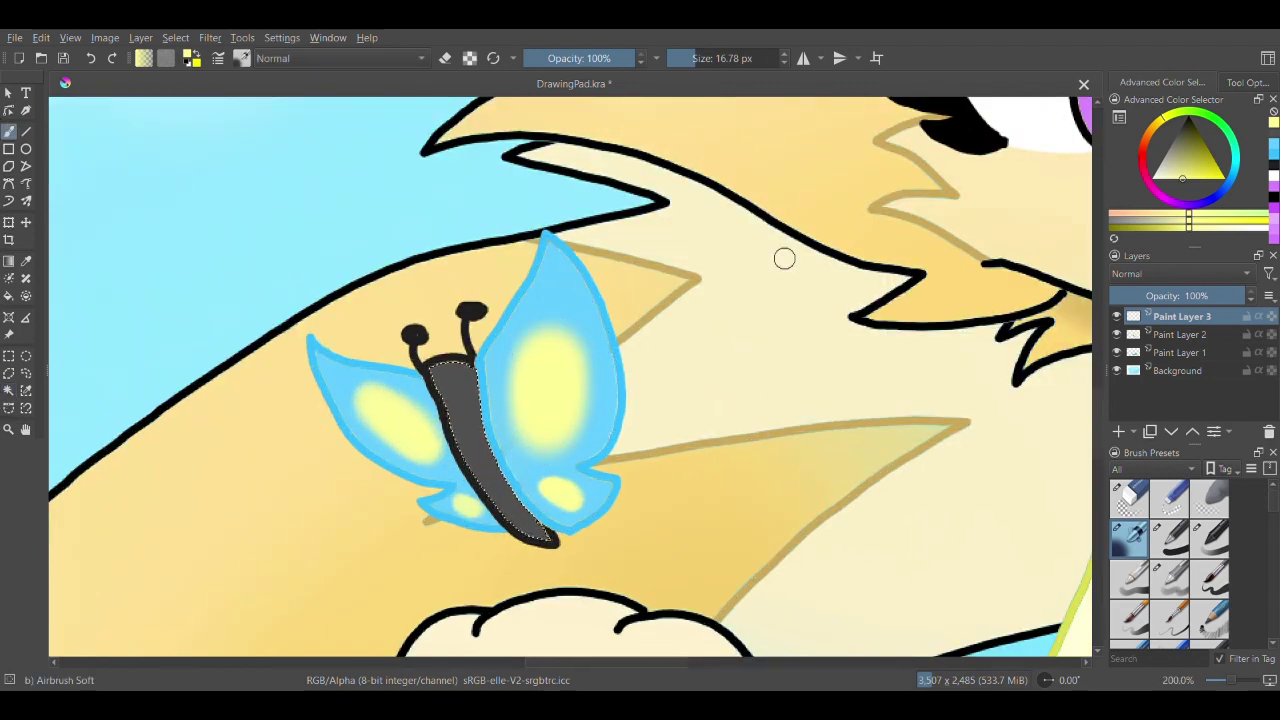
pyautogui.click(1273, 133)
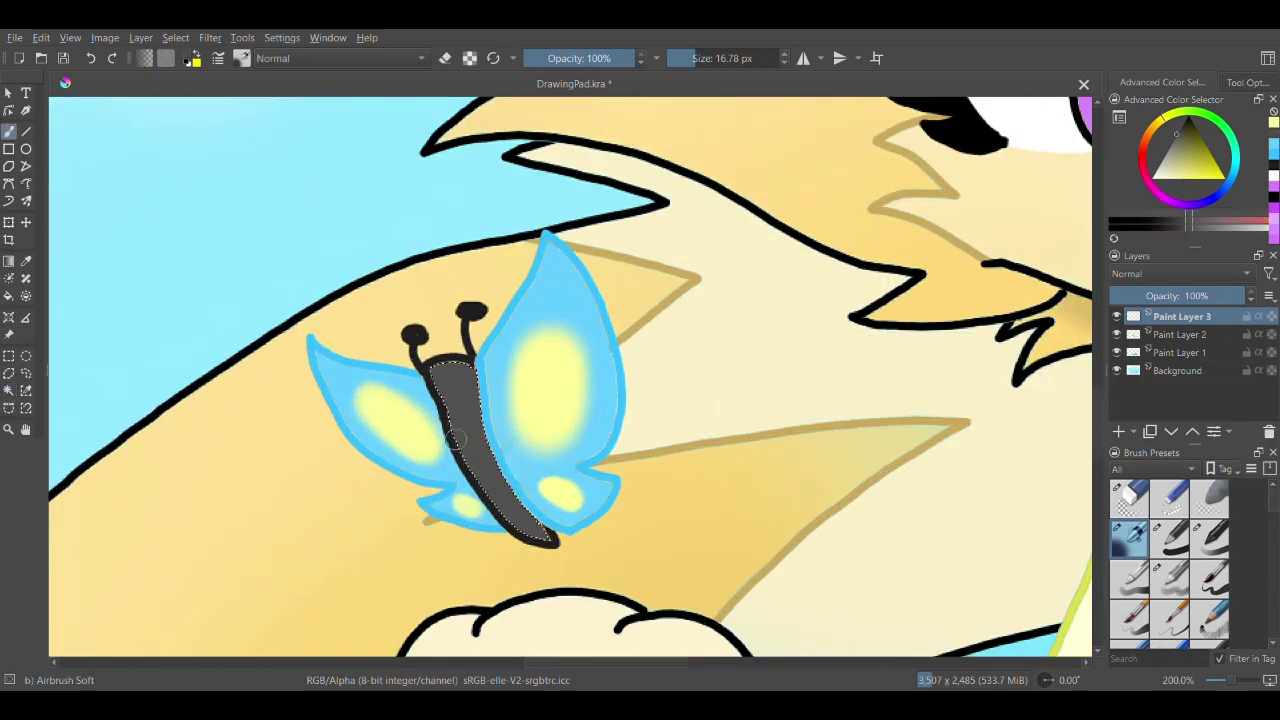
pyautogui.click(1168, 135)
pyautogui.click(1180, 127)
pyautogui.moveTo(474, 363)
pyautogui.mouseDown()
pyautogui.moveTo(541, 530)
pyautogui.moveTo(474, 468)
pyautogui.moveTo(486, 462)
pyautogui.moveTo(521, 543)
pyautogui.moveTo(440, 380)
pyautogui.mouseUp()
pyautogui.scroll(-4, 60, 426)
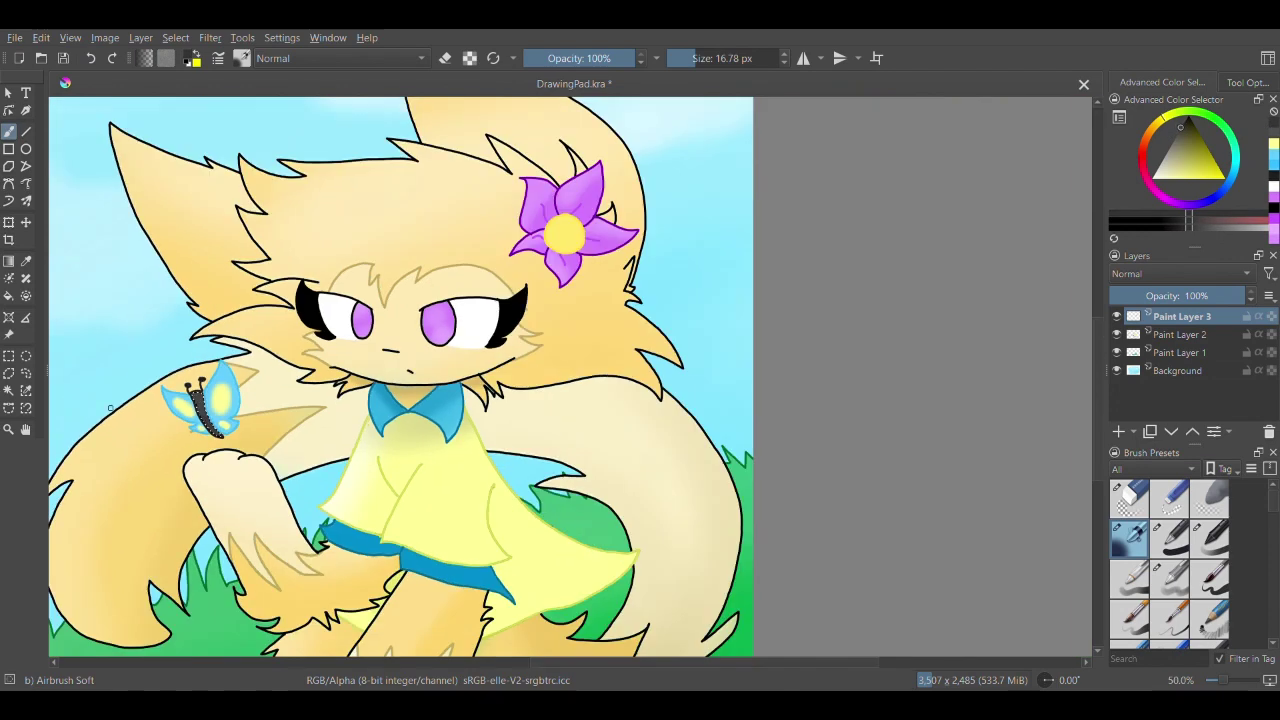
pyautogui.click(8, 390)
pyautogui.hotkey('ctrl', 'shift', 'a')
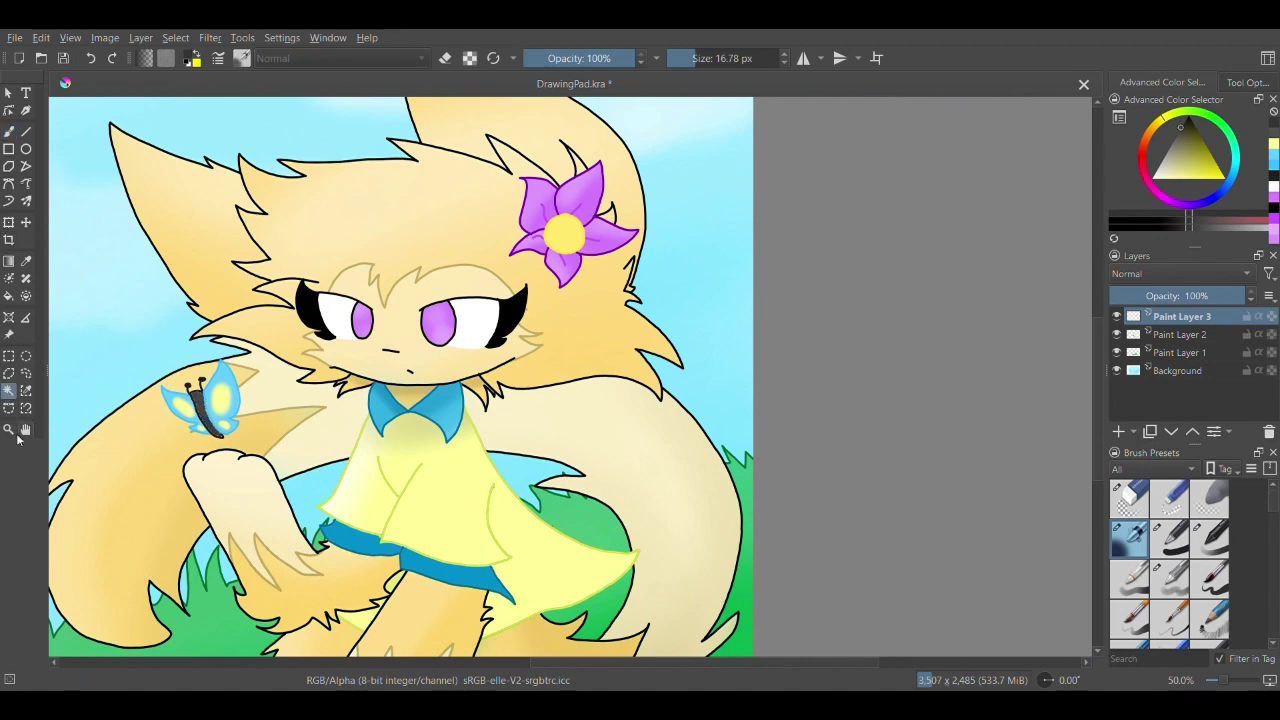
# - Sample the yellow-green of the dress outline as the brush colour
pyautogui.click(24, 431)
pyautogui.moveTo(388, 483); pyautogui.dragTo(565, 468)
pyautogui.scroll(-1, 426, 471)
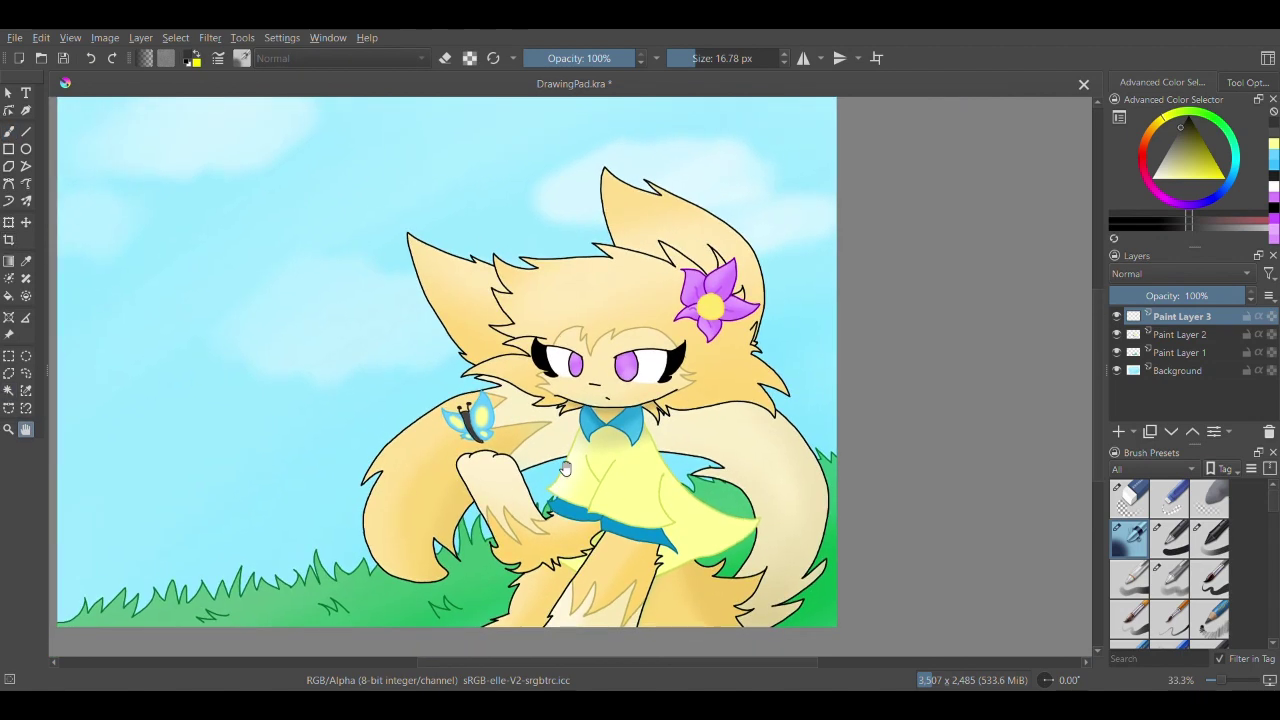
pyautogui.scroll(1, 565, 468)
pyautogui.click(25, 261)
pyautogui.click(607, 477)
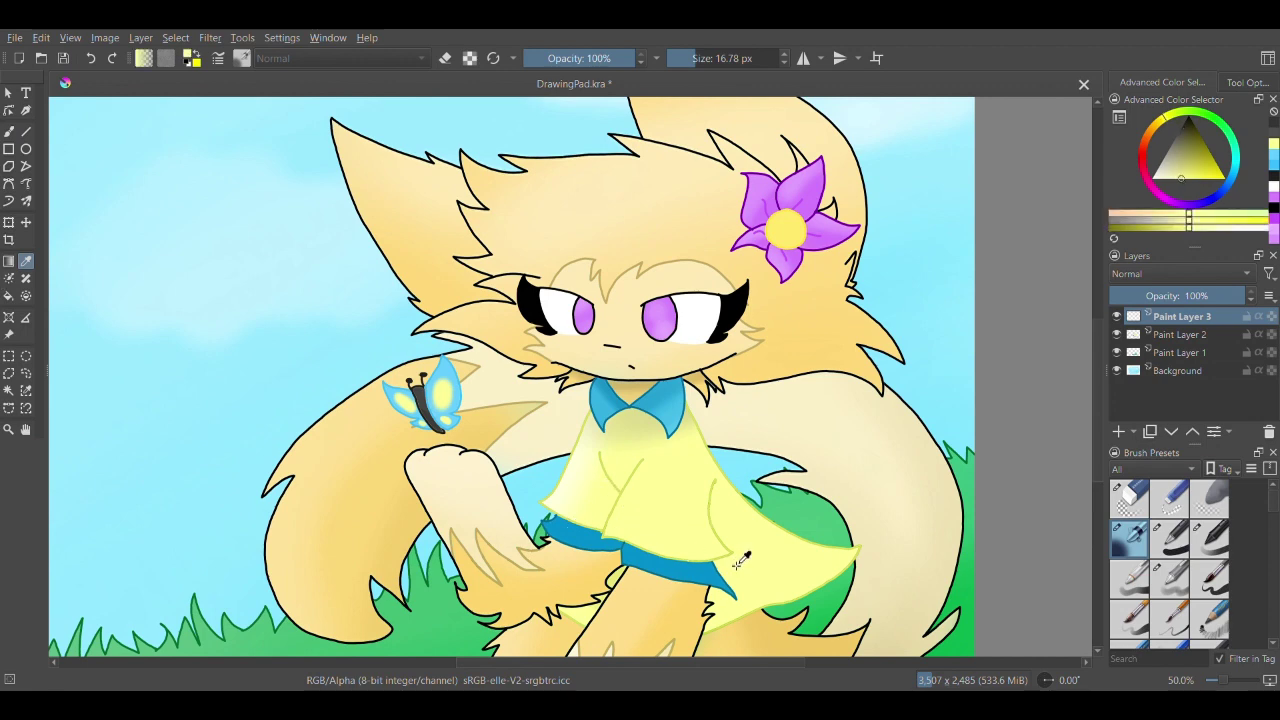
pyautogui.click(10, 132)
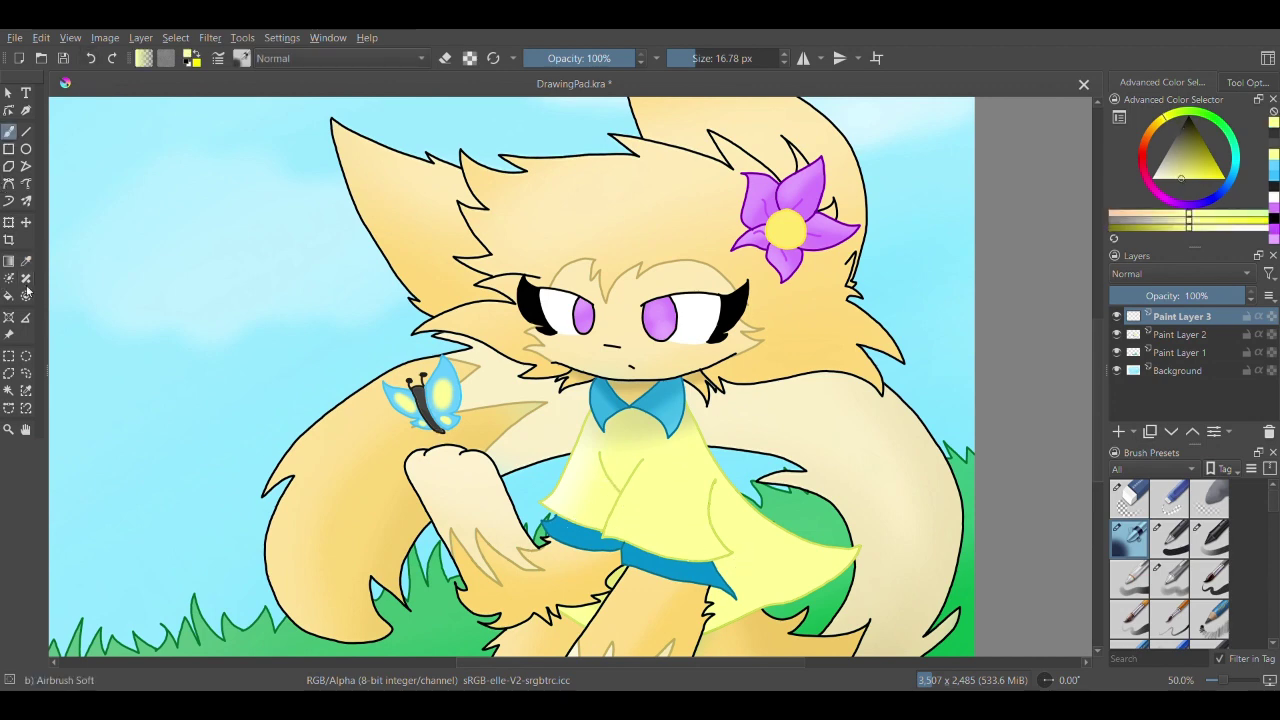
pyautogui.click(26, 261)
pyautogui.click(548, 512)
pyautogui.click(9, 132)
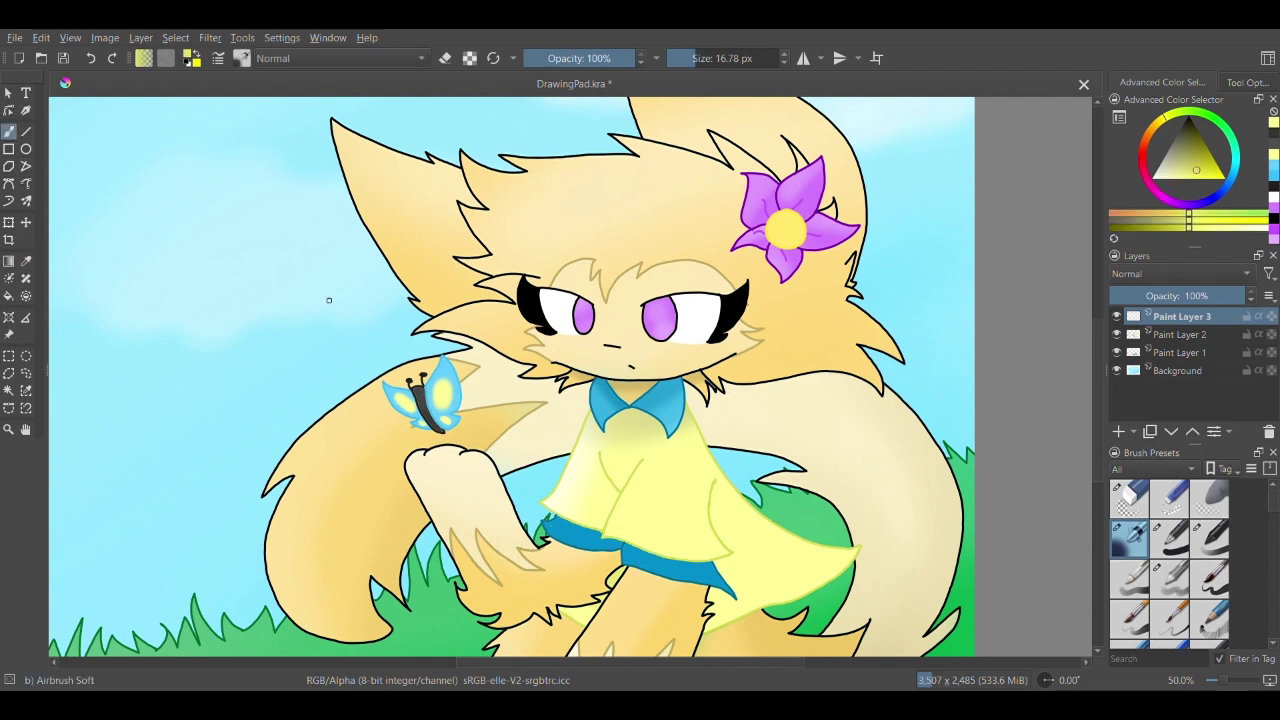
# - Undo the airbrushed dress fold and draw thin yellow-green fold lines near the dress's hem with the Basic-1 brush
pyautogui.moveTo(747, 594); pyautogui.dragTo(799, 558)
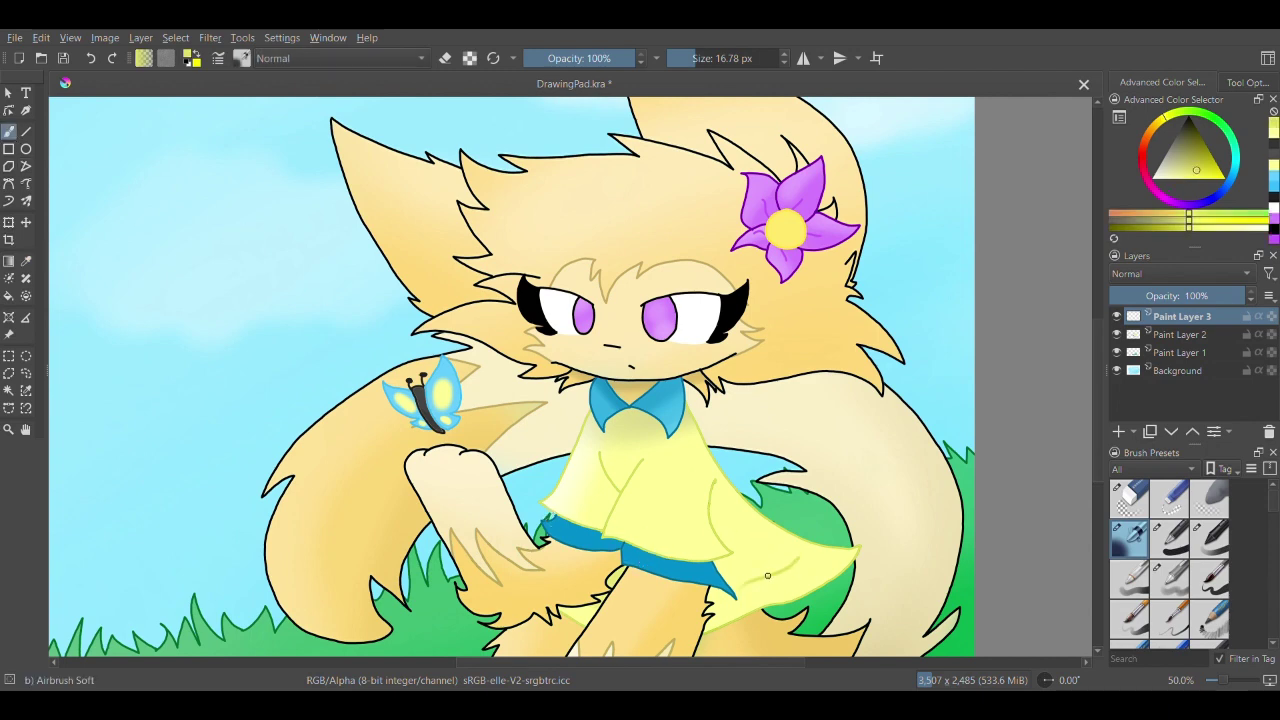
pyautogui.click(91, 58)
pyautogui.click(1172, 538)
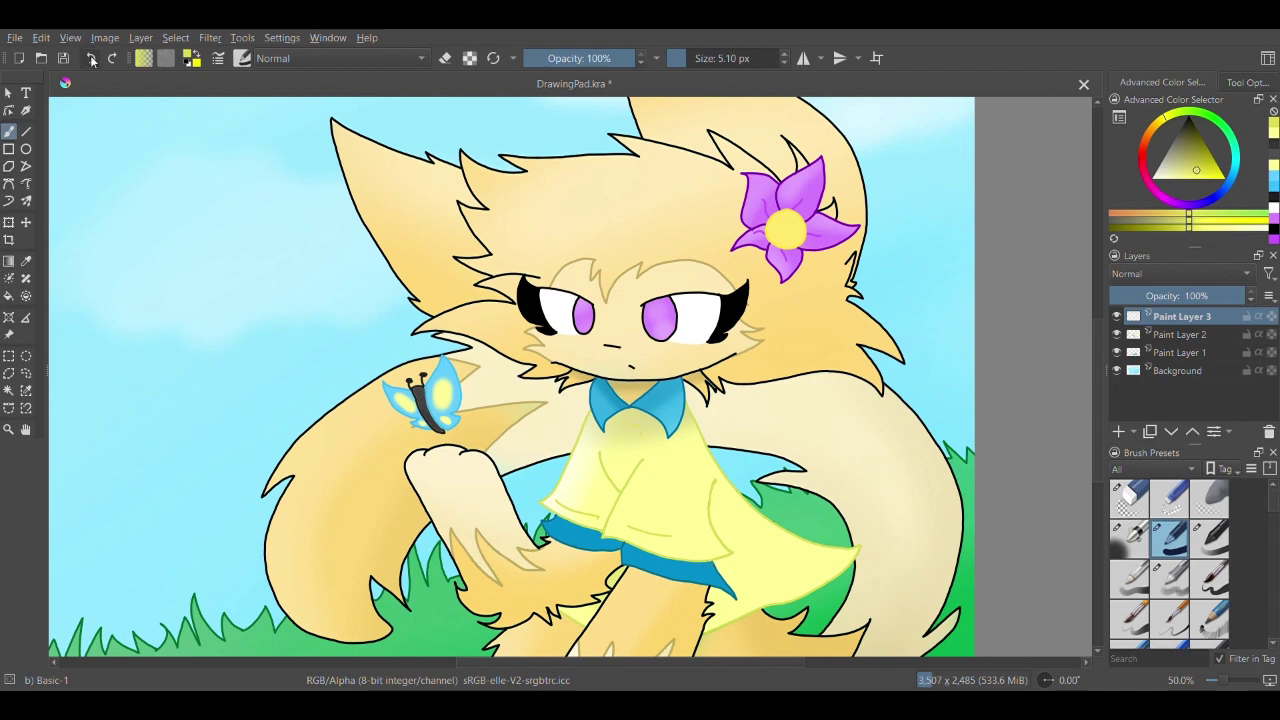
# - Set the brush to the Waterpaint Hard Edges preset in light yellow for painting around the butterfly
pyautogui.scroll(-1, 152, 409)
pyautogui.scroll(1, 236, 477)
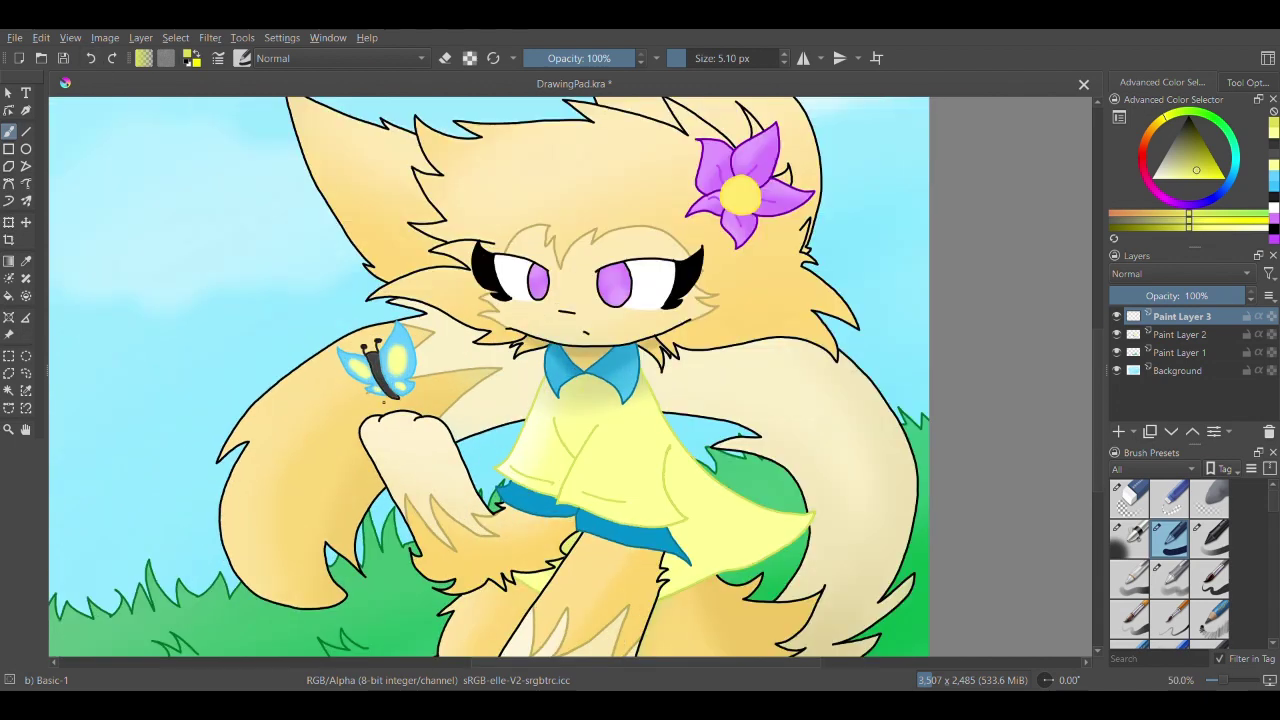
pyautogui.click(23, 431)
pyautogui.scroll(1, 280, 468)
pyautogui.moveTo(348, 475); pyautogui.dragTo(380, 556)
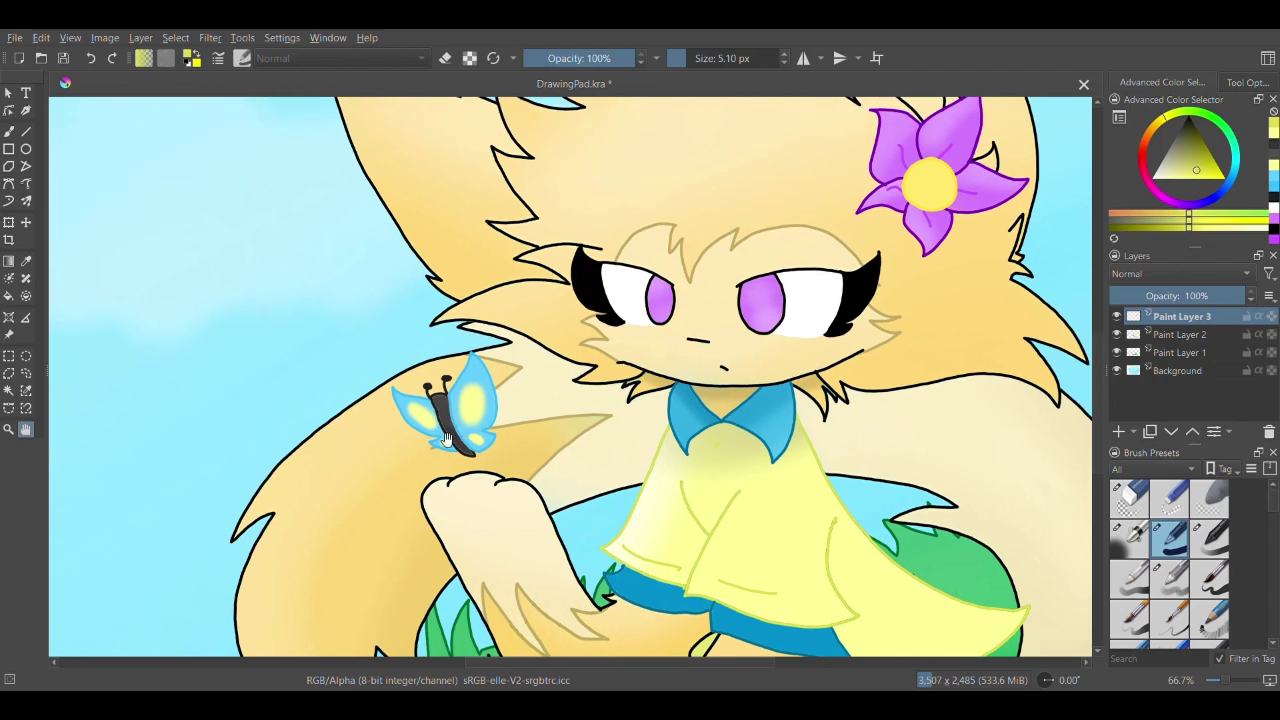
pyautogui.press('b')
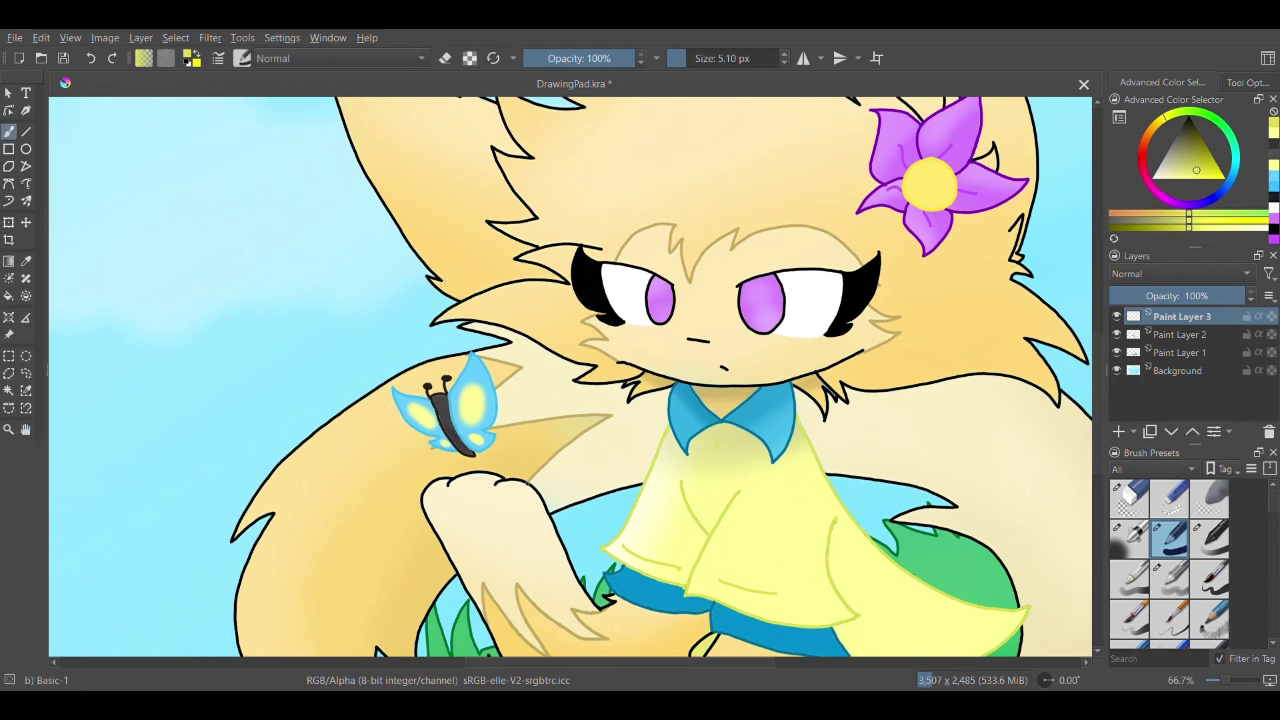
pyautogui.click(1272, 169)
pyautogui.moveTo(1274, 506); pyautogui.dragTo(1273, 563)
pyautogui.click(1209, 620)
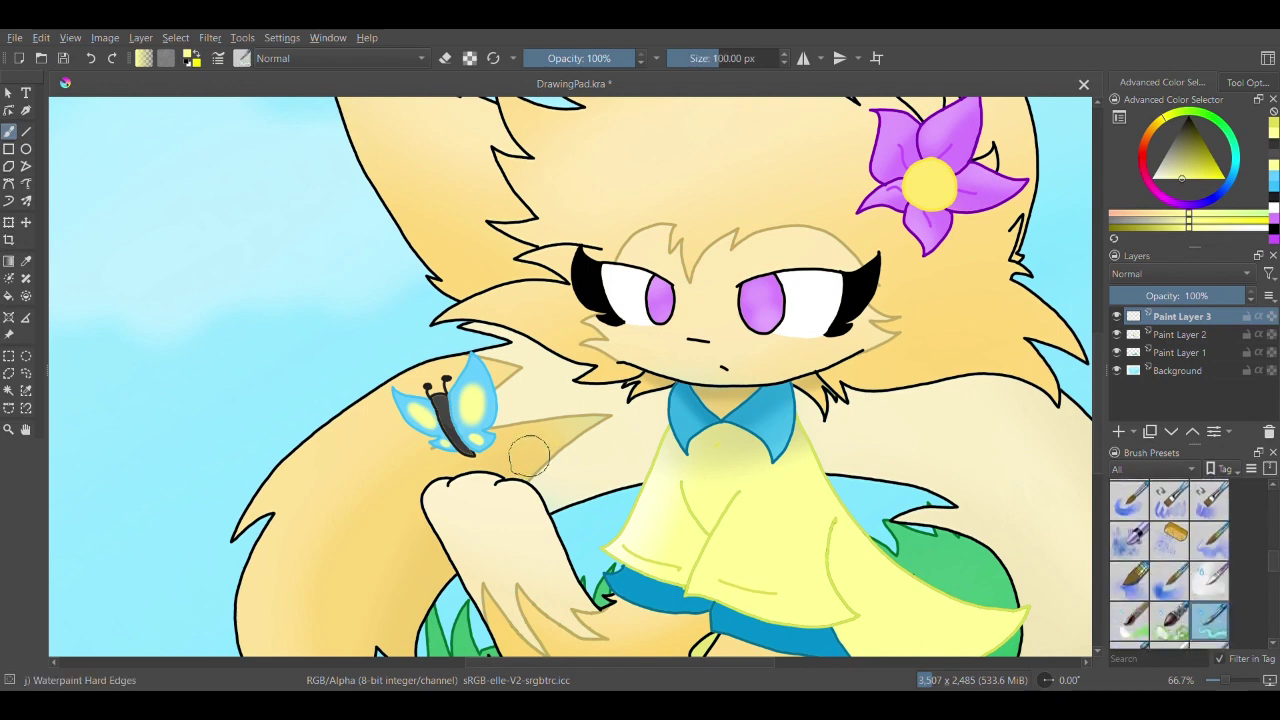
# - Try painting light yellow watercolour strokes around the raised paw's toes, and undo them
pyautogui.moveTo(510, 476); pyautogui.dragTo(536, 497)
pyautogui.click(95, 61)
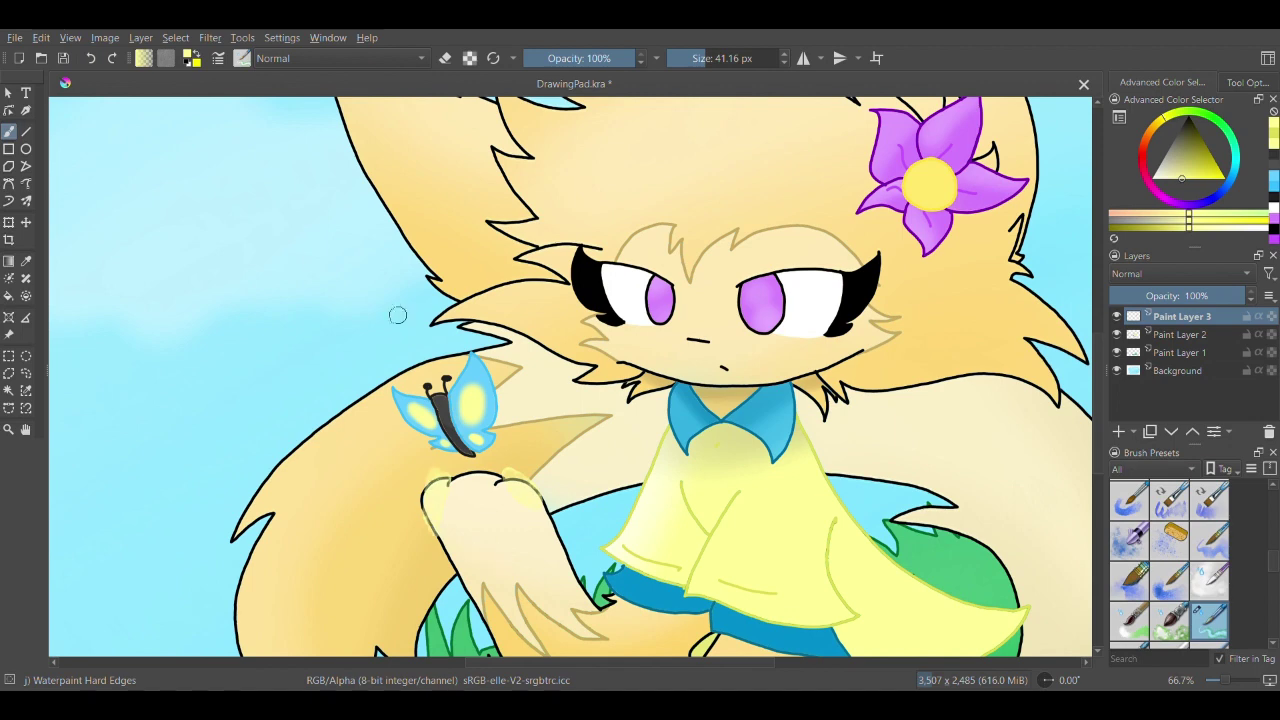
pyautogui.click(90, 58)
# - Dab translucent light yellow dots around the butterfly and raised paw with the 41.16 px Waterpaint Hard Edges brush
pyautogui.click(514, 450)
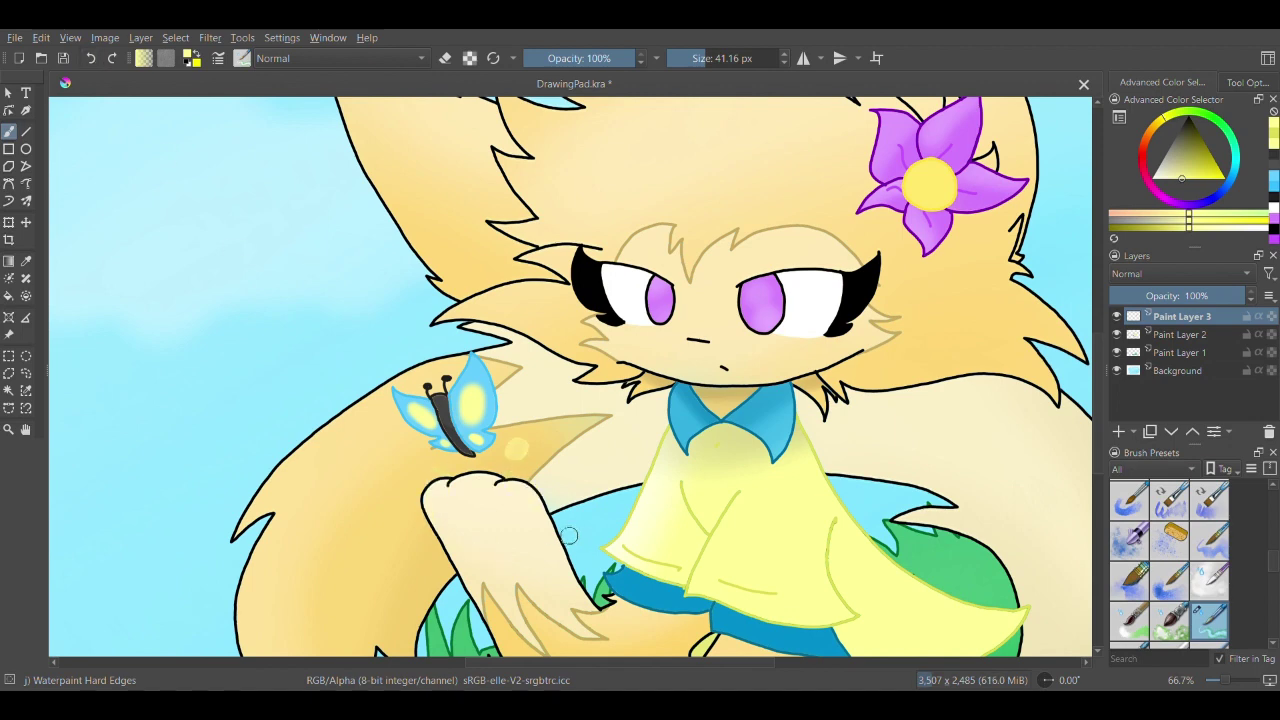
pyautogui.click(396, 467)
pyautogui.click(515, 535)
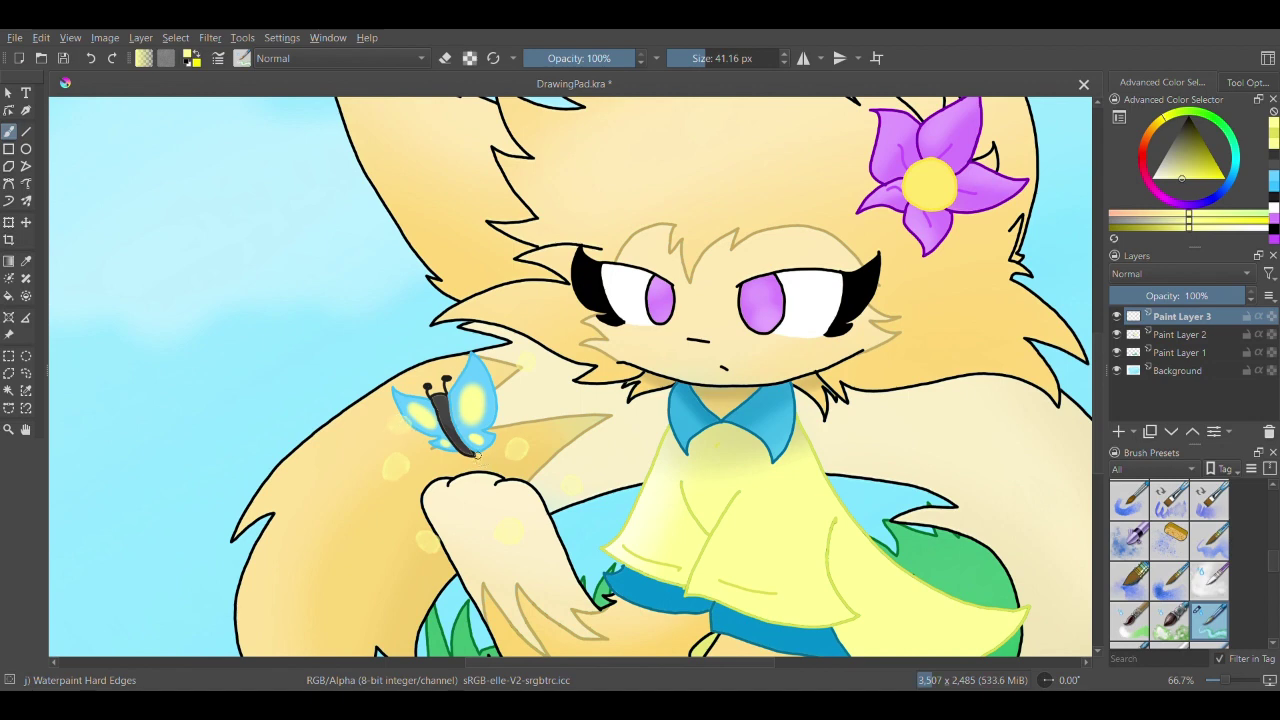
# - Turn on eraser mode and erase the yellow dots that overlap the raised paw
pyautogui.press('e')
pyautogui.moveTo(507, 518)
pyautogui.mouseDown()
pyautogui.moveTo(476, 532)
pyautogui.moveTo(579, 536)
pyautogui.moveTo(485, 520)
pyautogui.mouseUp()
pyautogui.moveTo(630, 560); pyautogui.dragTo(650, 570)
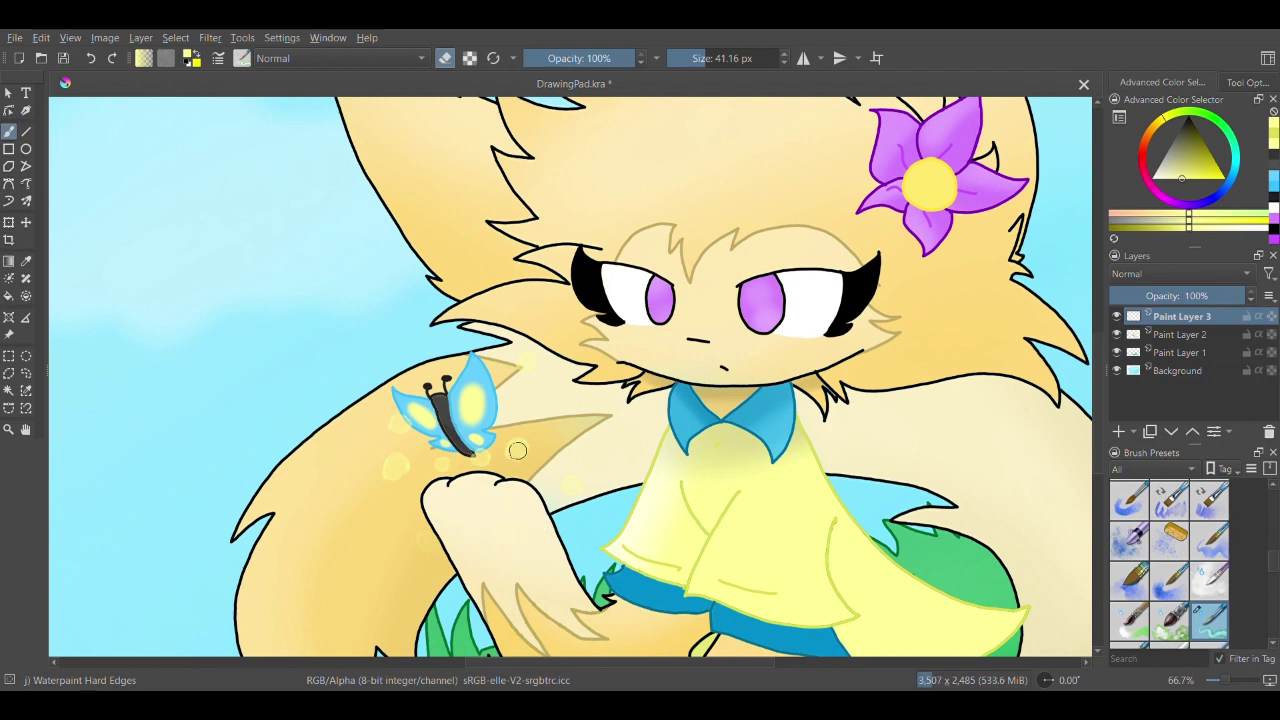
pyautogui.click(26, 429)
pyautogui.scroll(-2, 190, 441)
pyautogui.moveTo(404, 438); pyautogui.dragTo(668, 457)
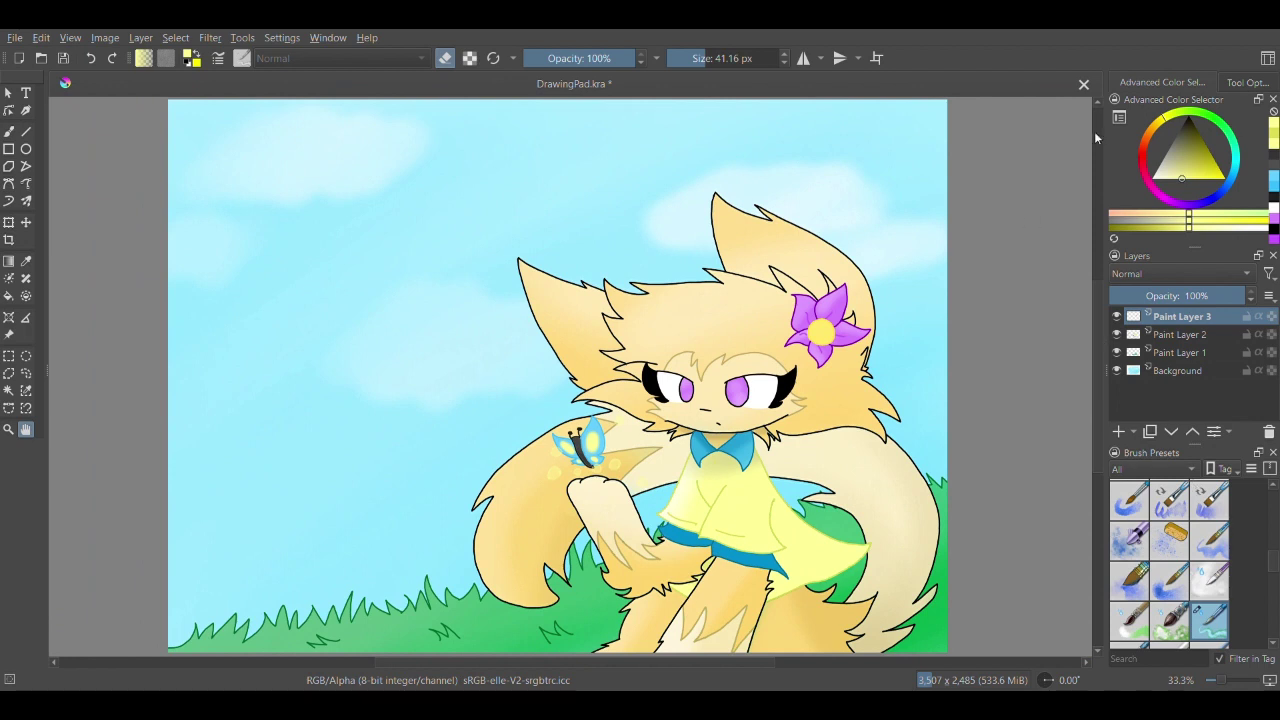